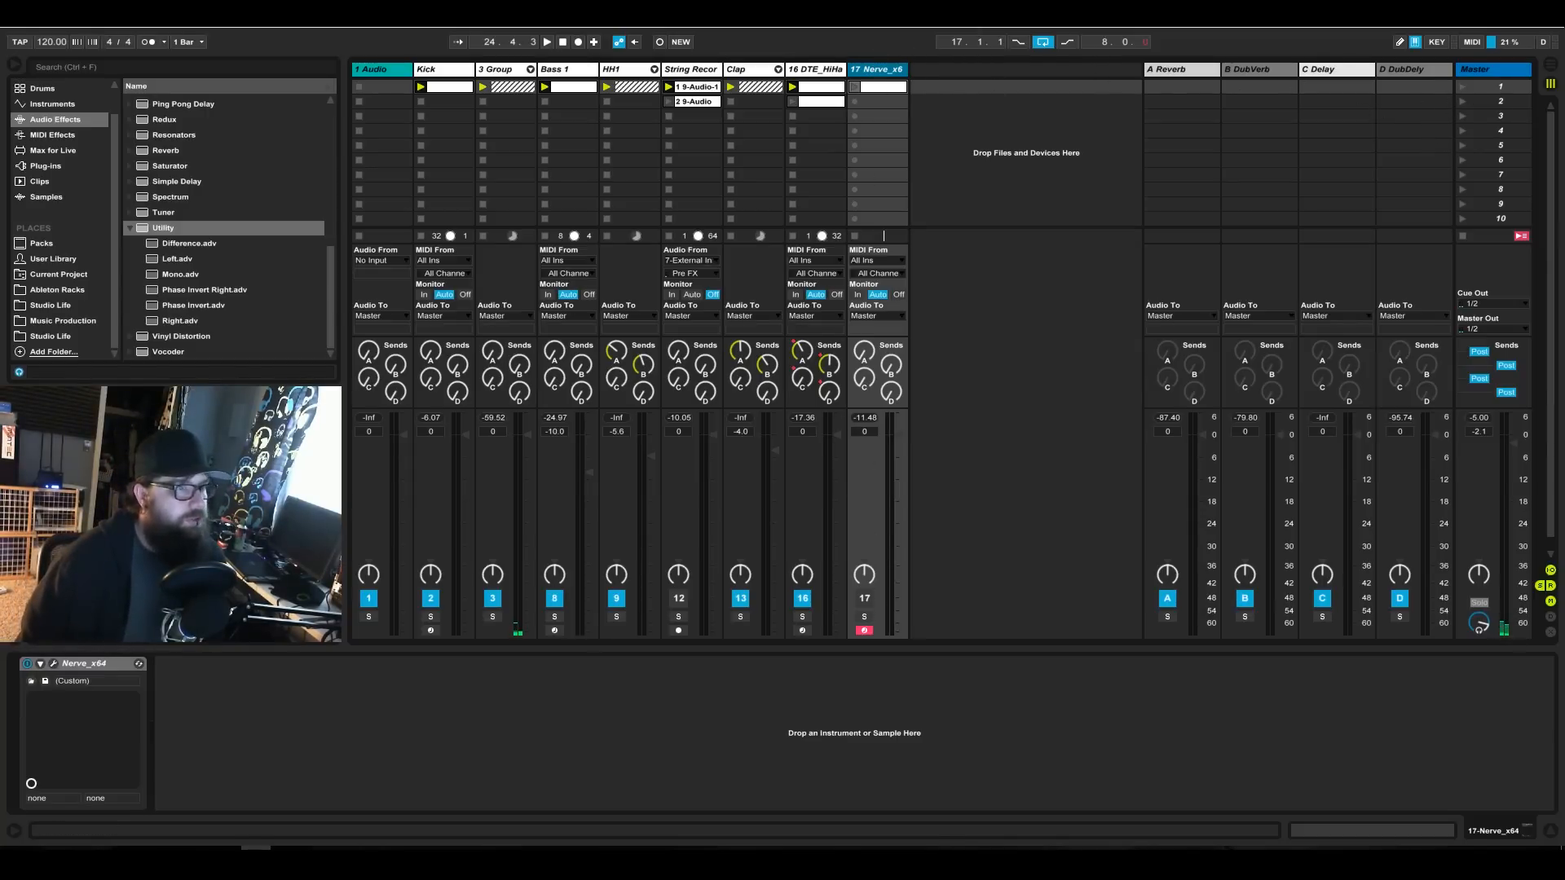
Launch scene 1 and look over the String Recordings track and the first audio track.
{"action": "left_click", "coordinate": [1464, 89]}
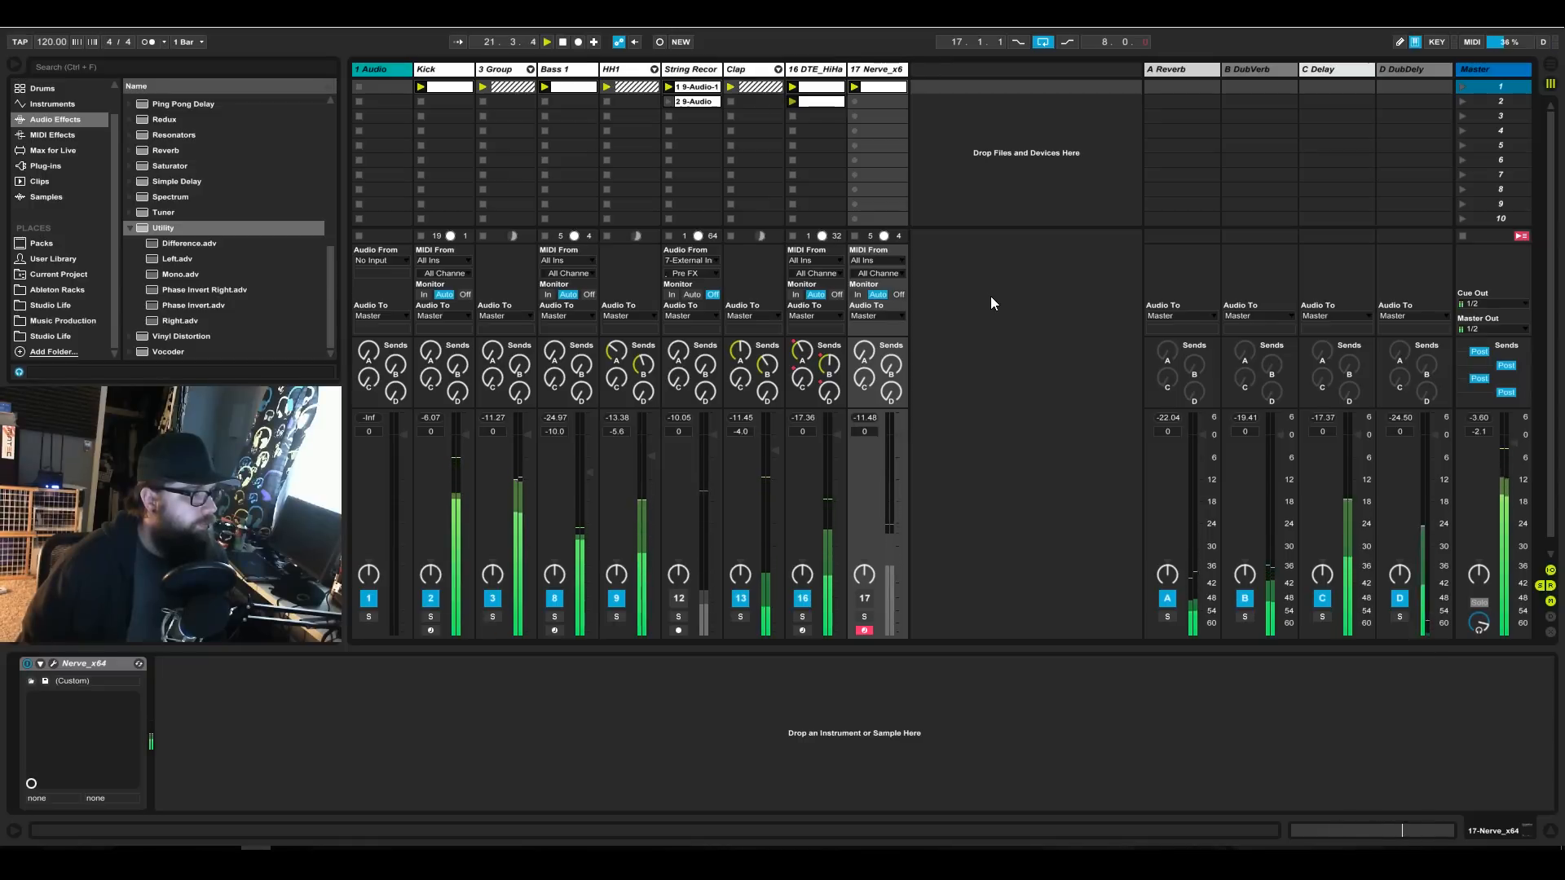
{"action": "left_click", "coordinate": [703, 72]}
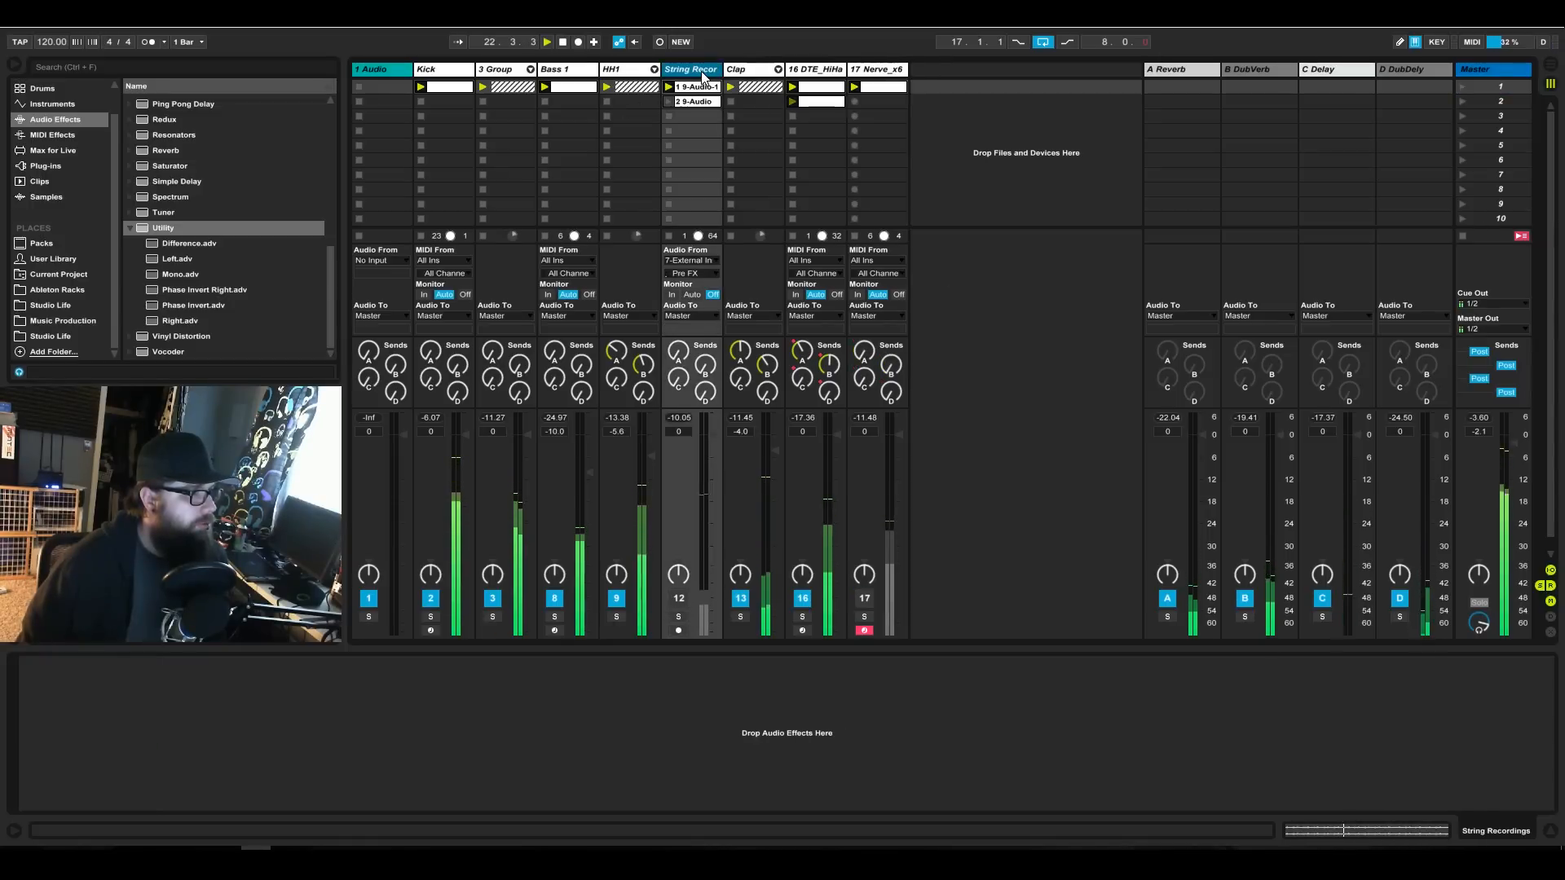
{"action": "key", "text": "Left"}
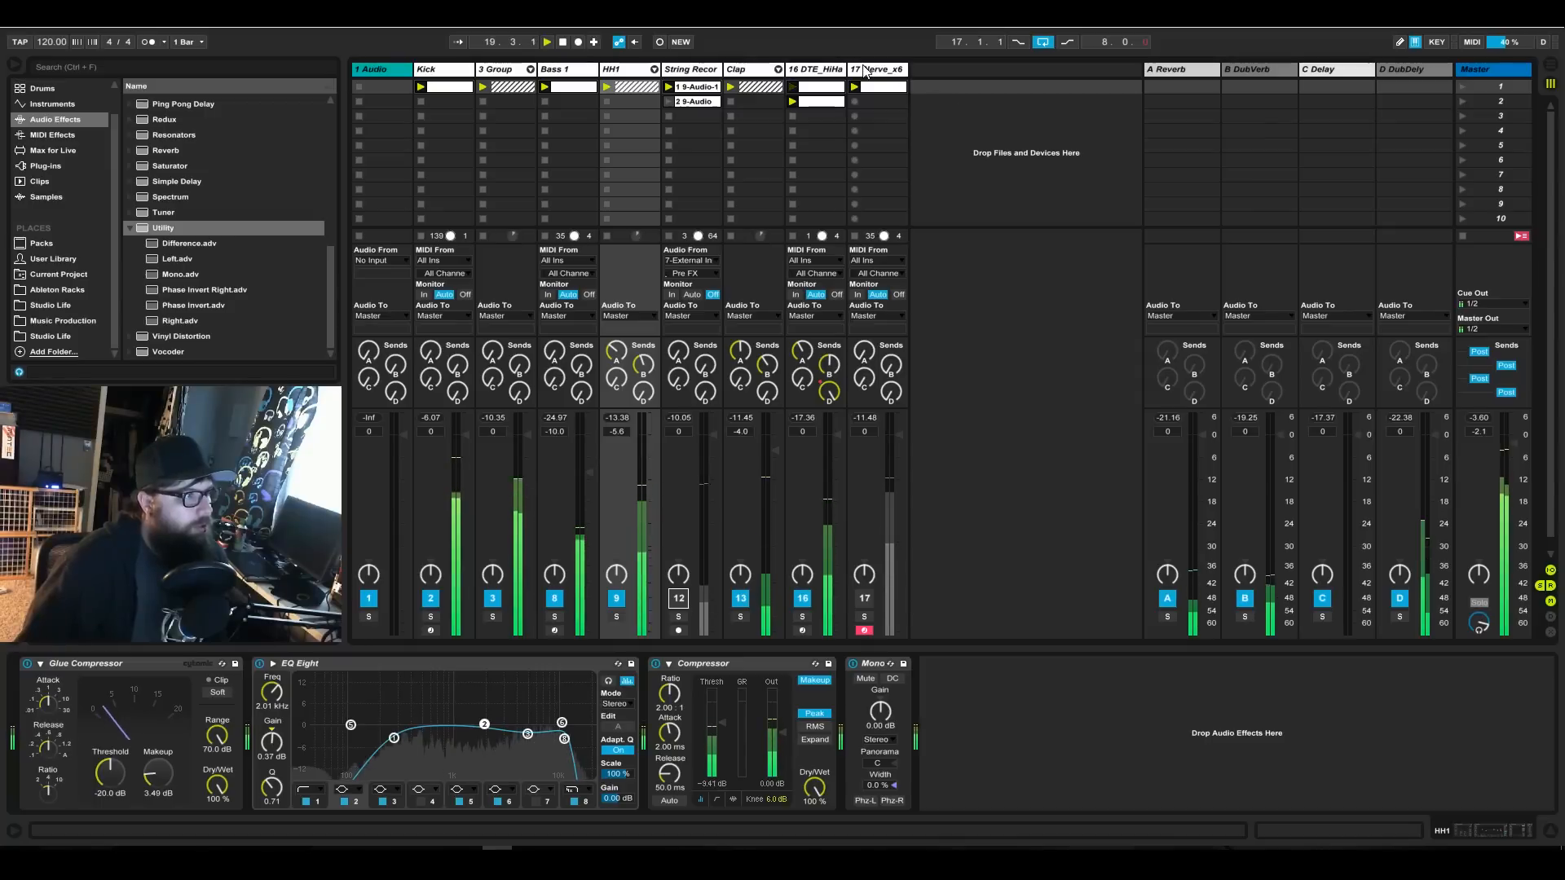
{"action": "left_click", "coordinate": [692, 87]}
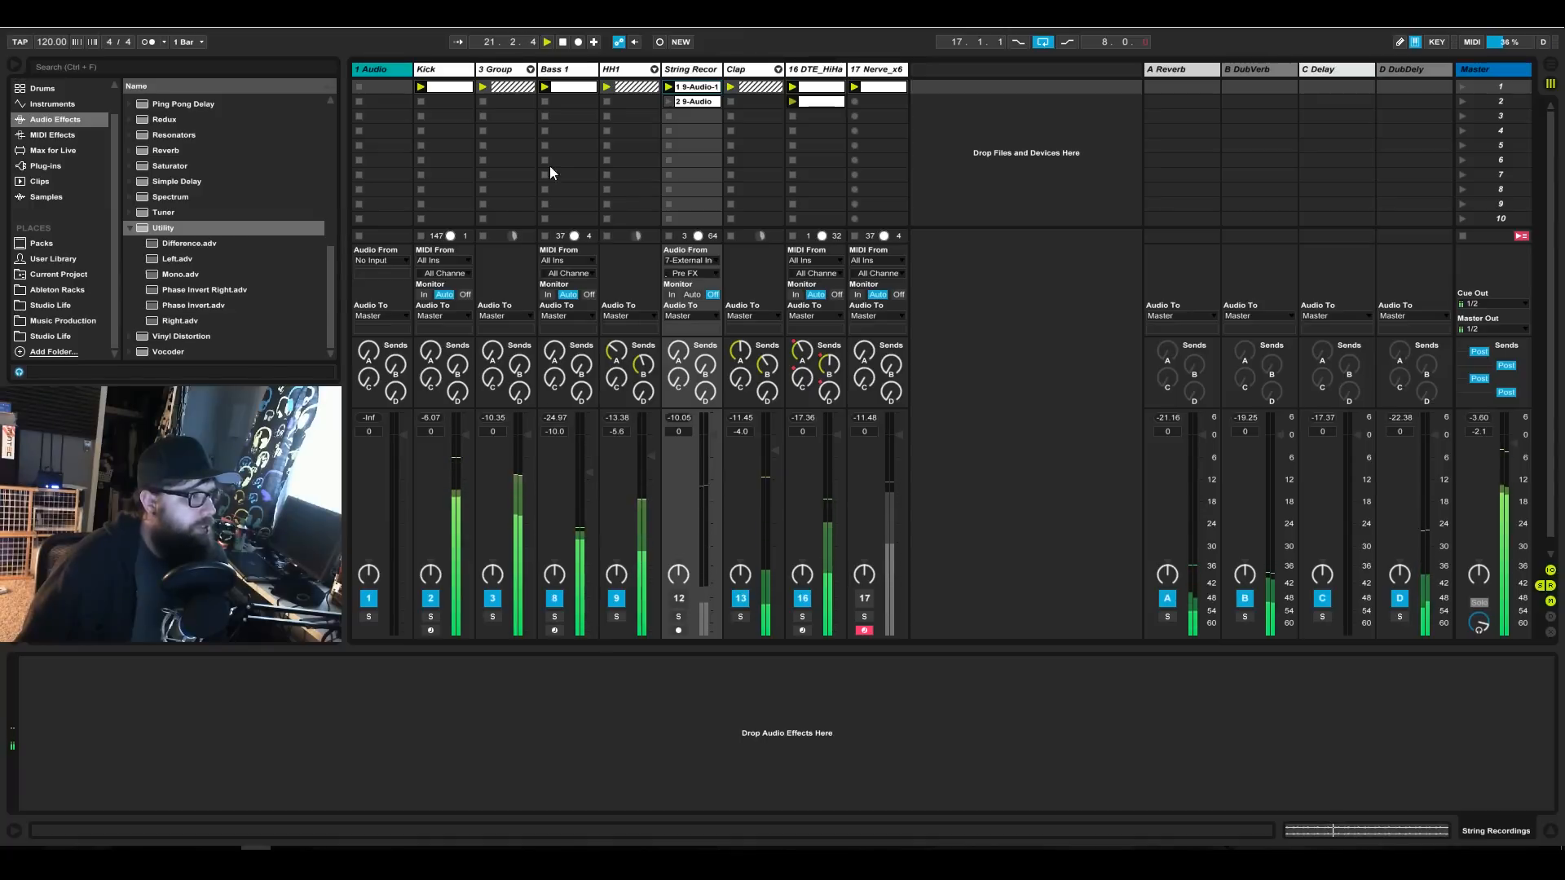
{"action": "left_click", "coordinate": [380, 70]}
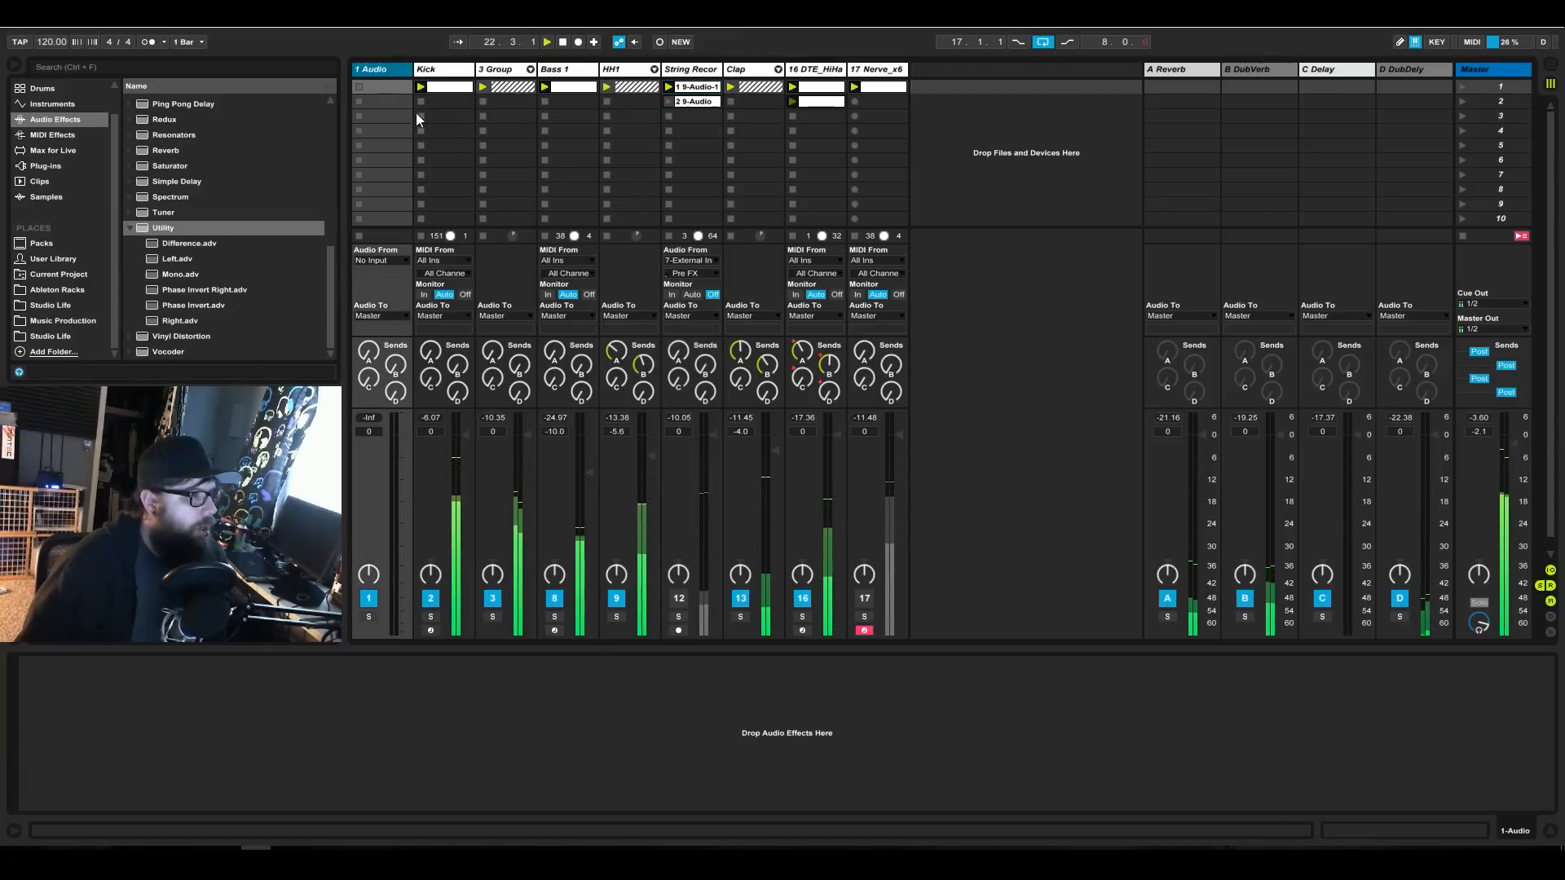
Unfold the track 3 group and set the audio input of track 7's External Instrument to 3/4.
{"action": "left_click", "coordinate": [529, 71]}
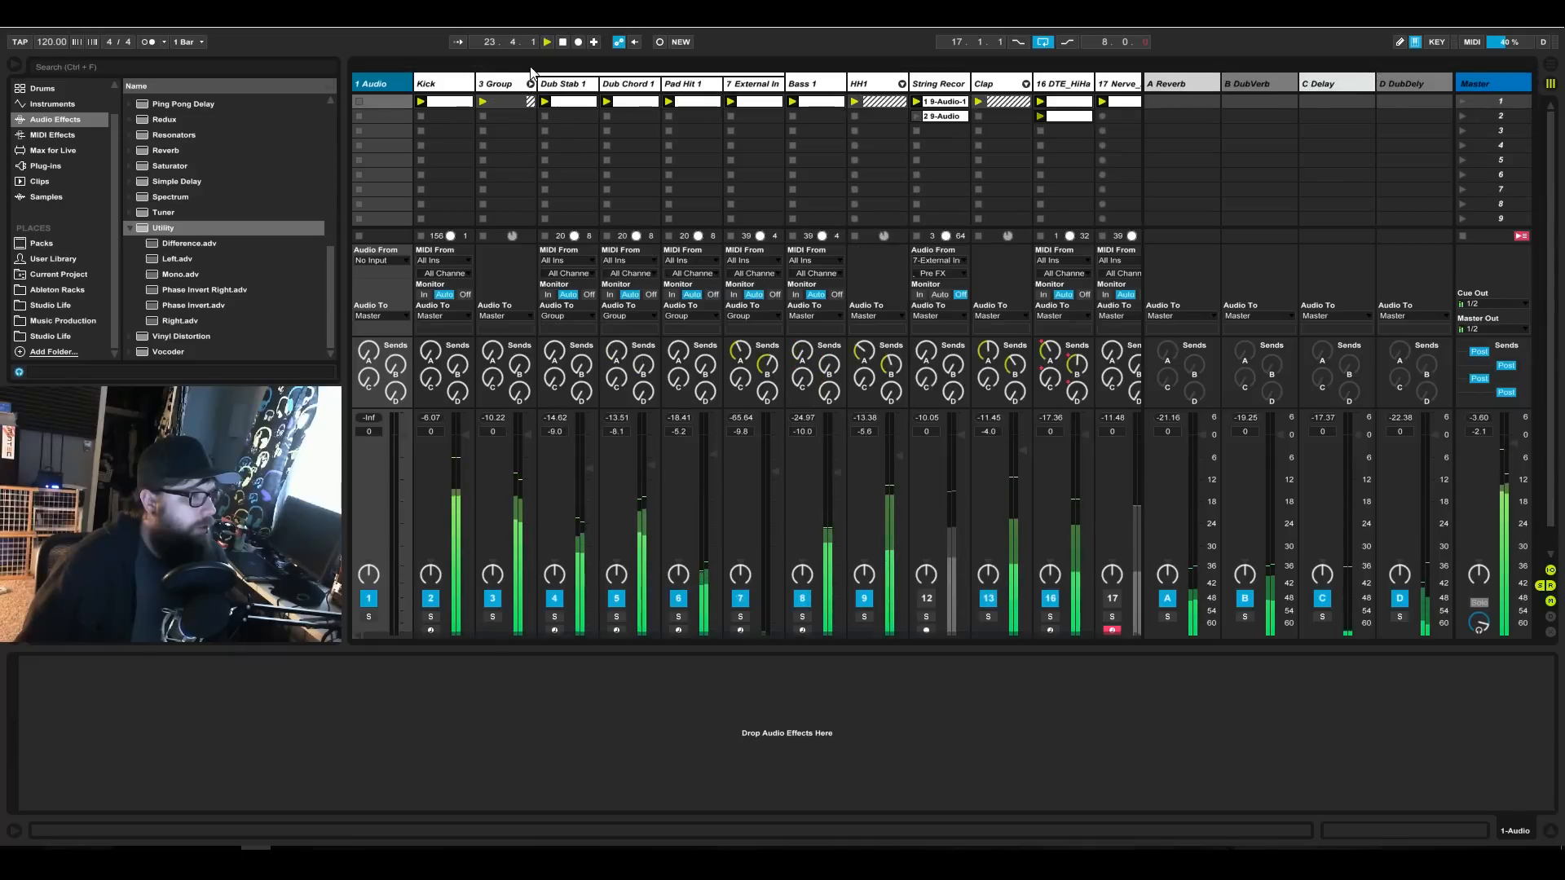
{"action": "left_click", "coordinate": [771, 86]}
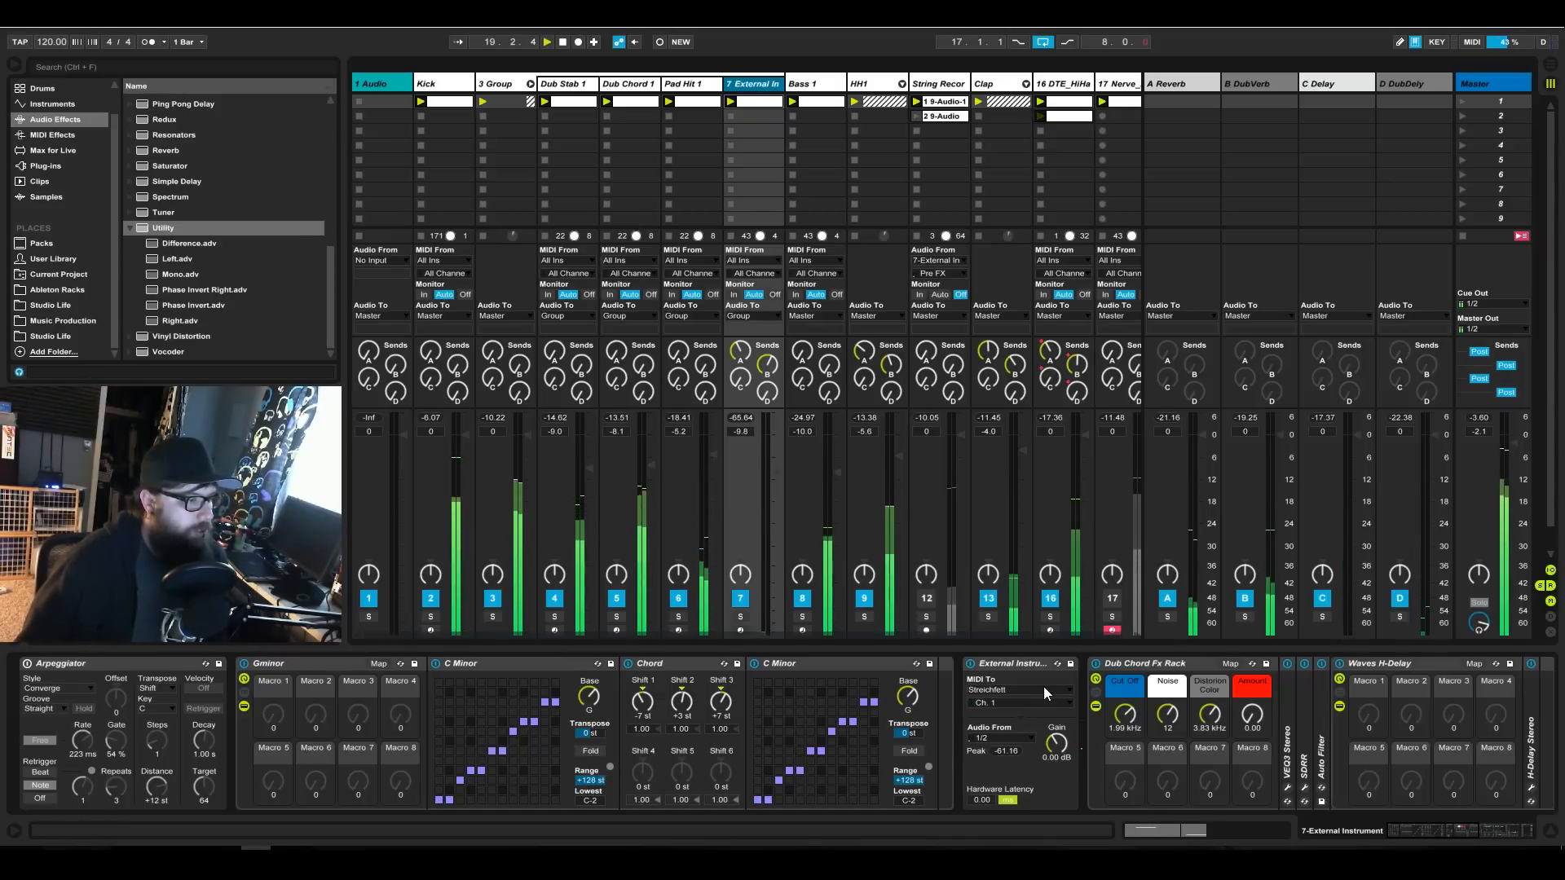
{"action": "left_click", "coordinate": [1011, 738]}
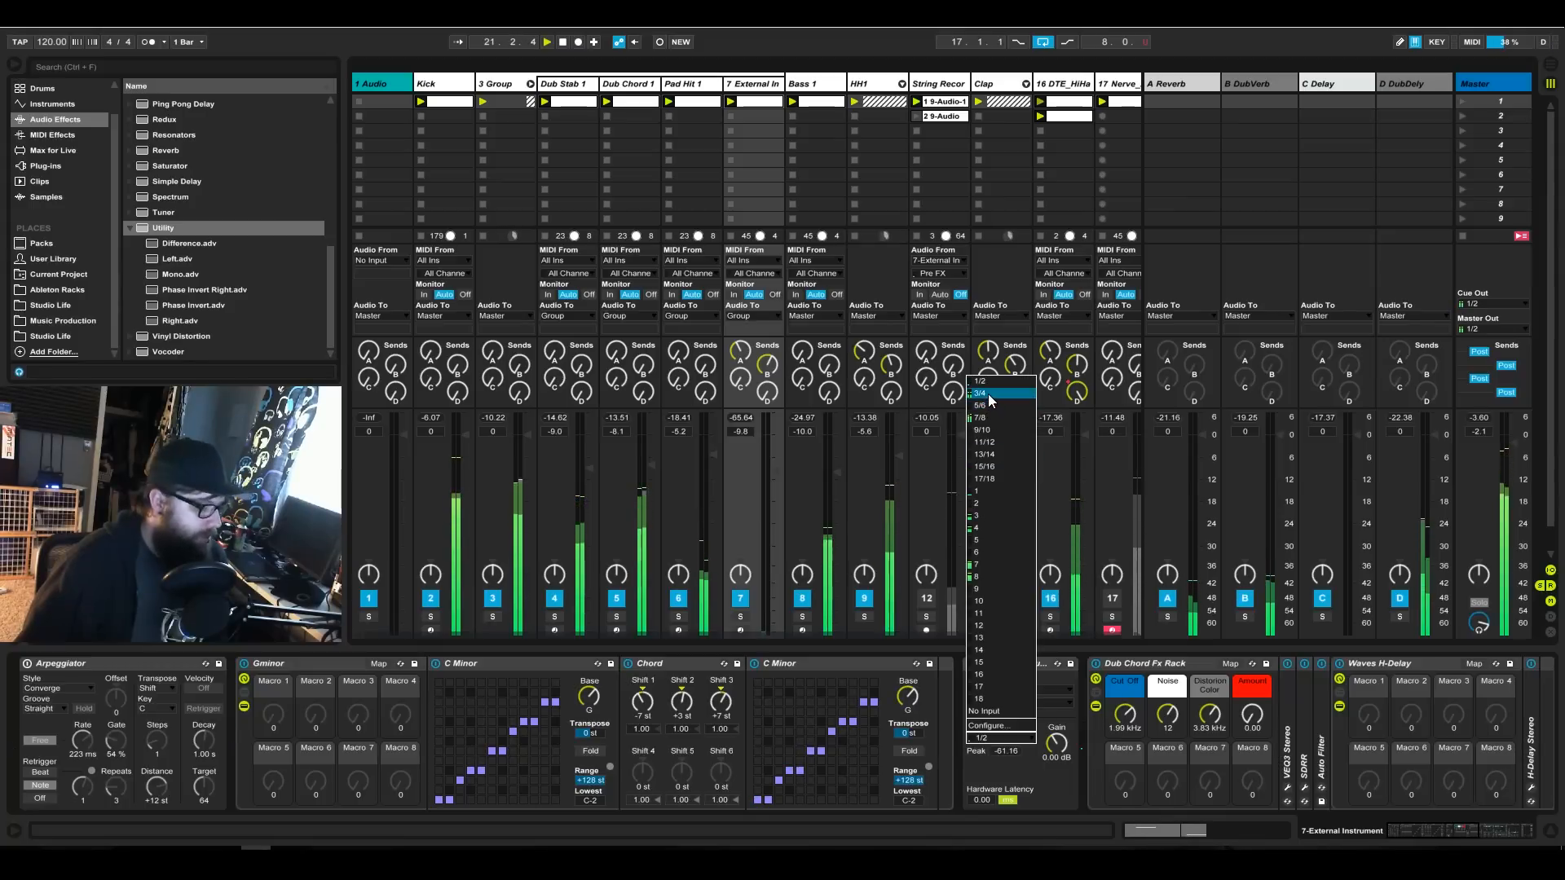
{"action": "key", "text": "Escape"}
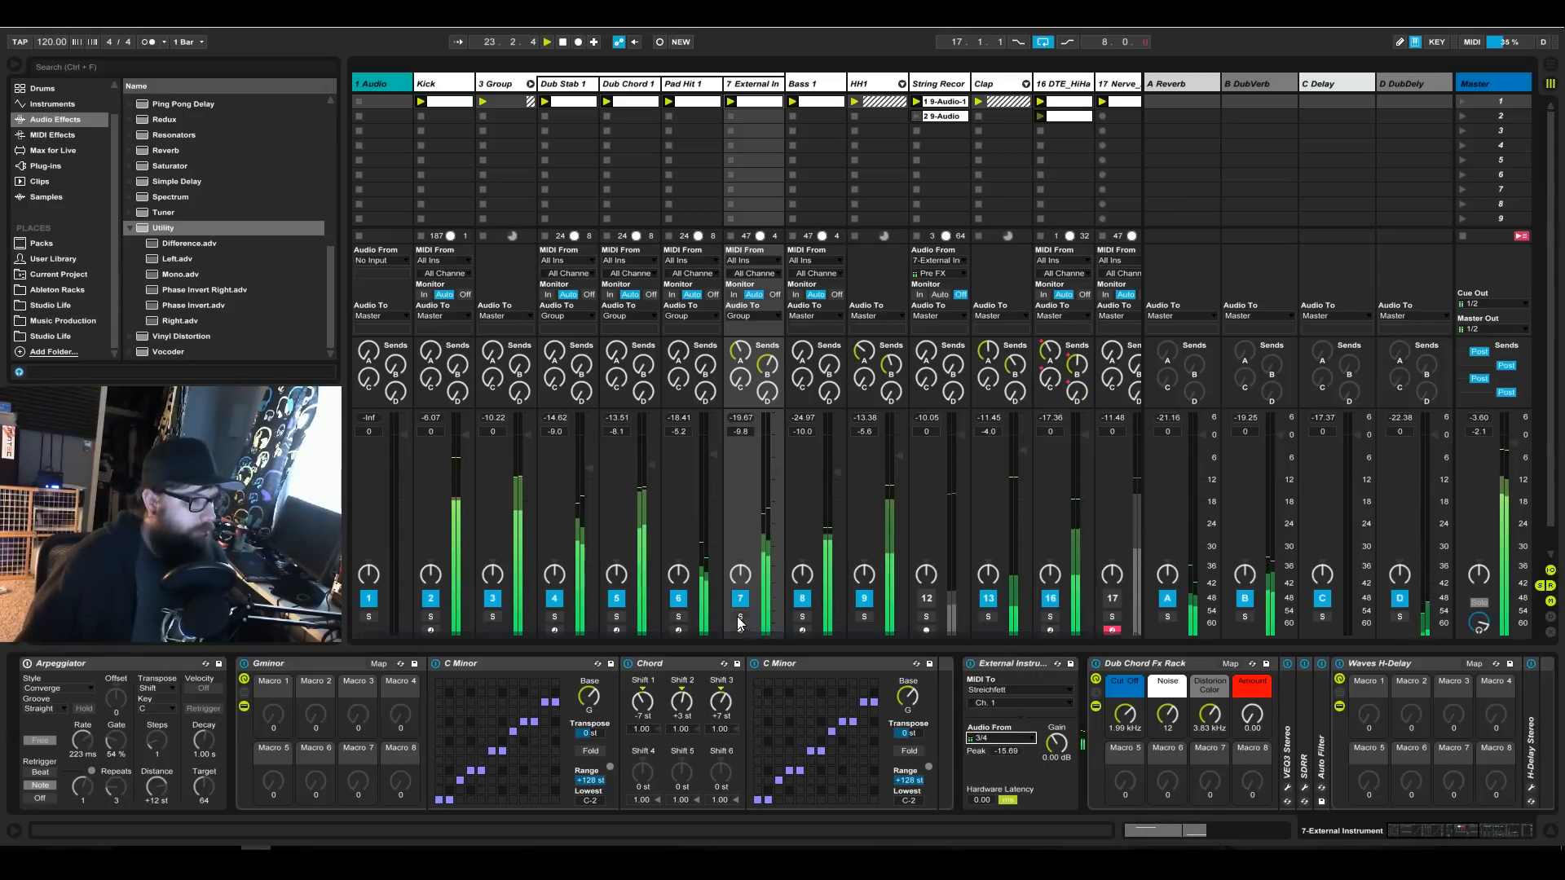
Compare the recorded strings with the live external instrument by soloing each track in turn, leaving neither soloed.
{"action": "left_click", "coordinate": [750, 517]}
{"action": "scroll", "coordinate": [750, 517], "scroll_direction": "down", "scroll_amount": 1}
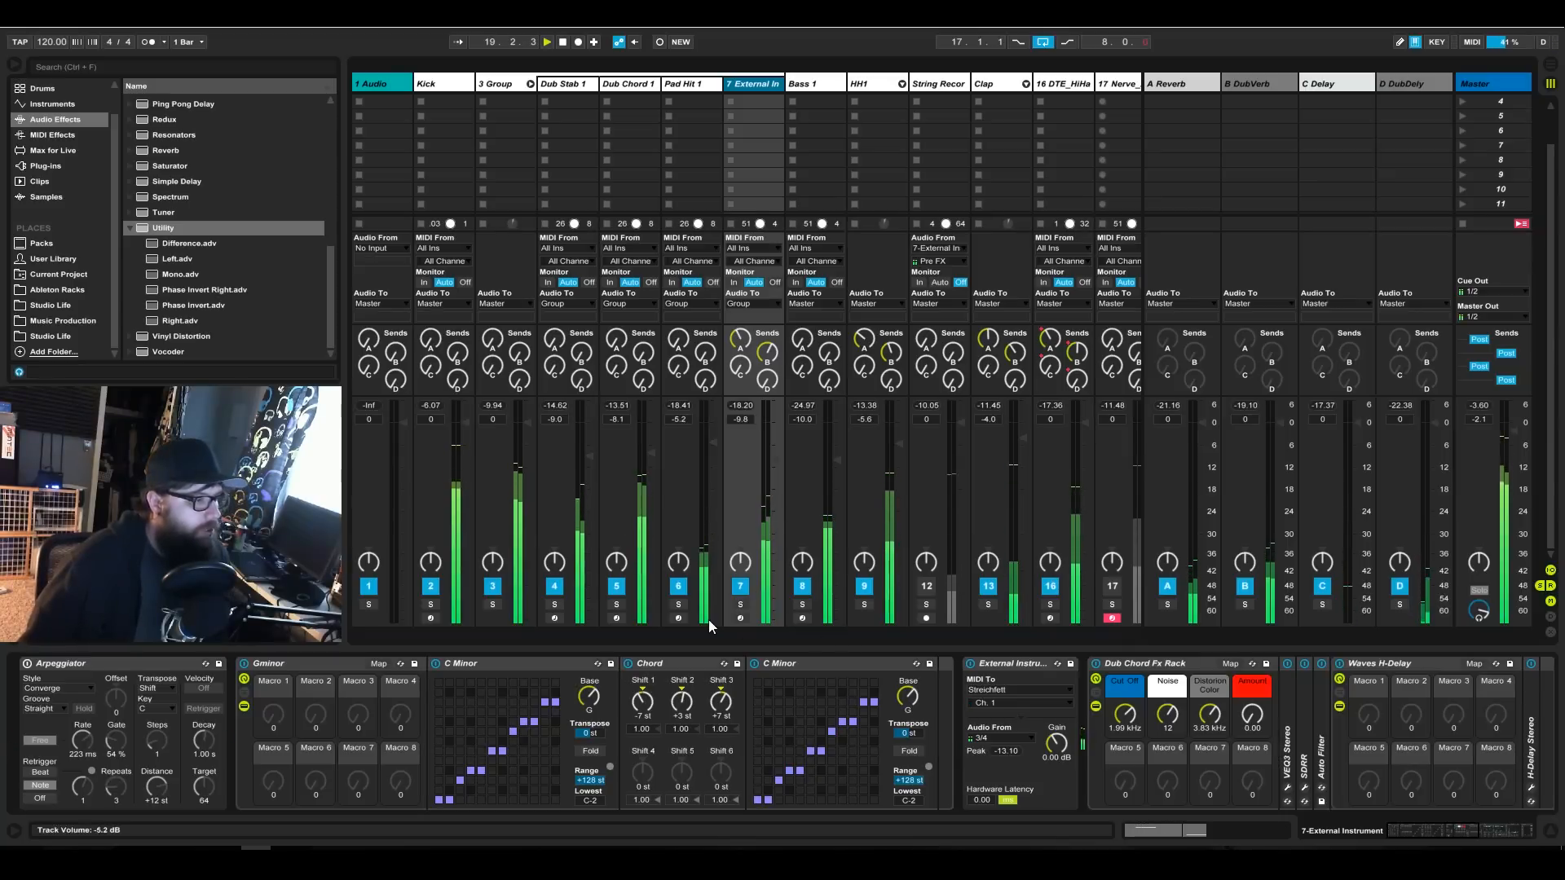
{"action": "left_click_drag", "start_coordinate": [437, 636], "coordinate": [551, 634]}
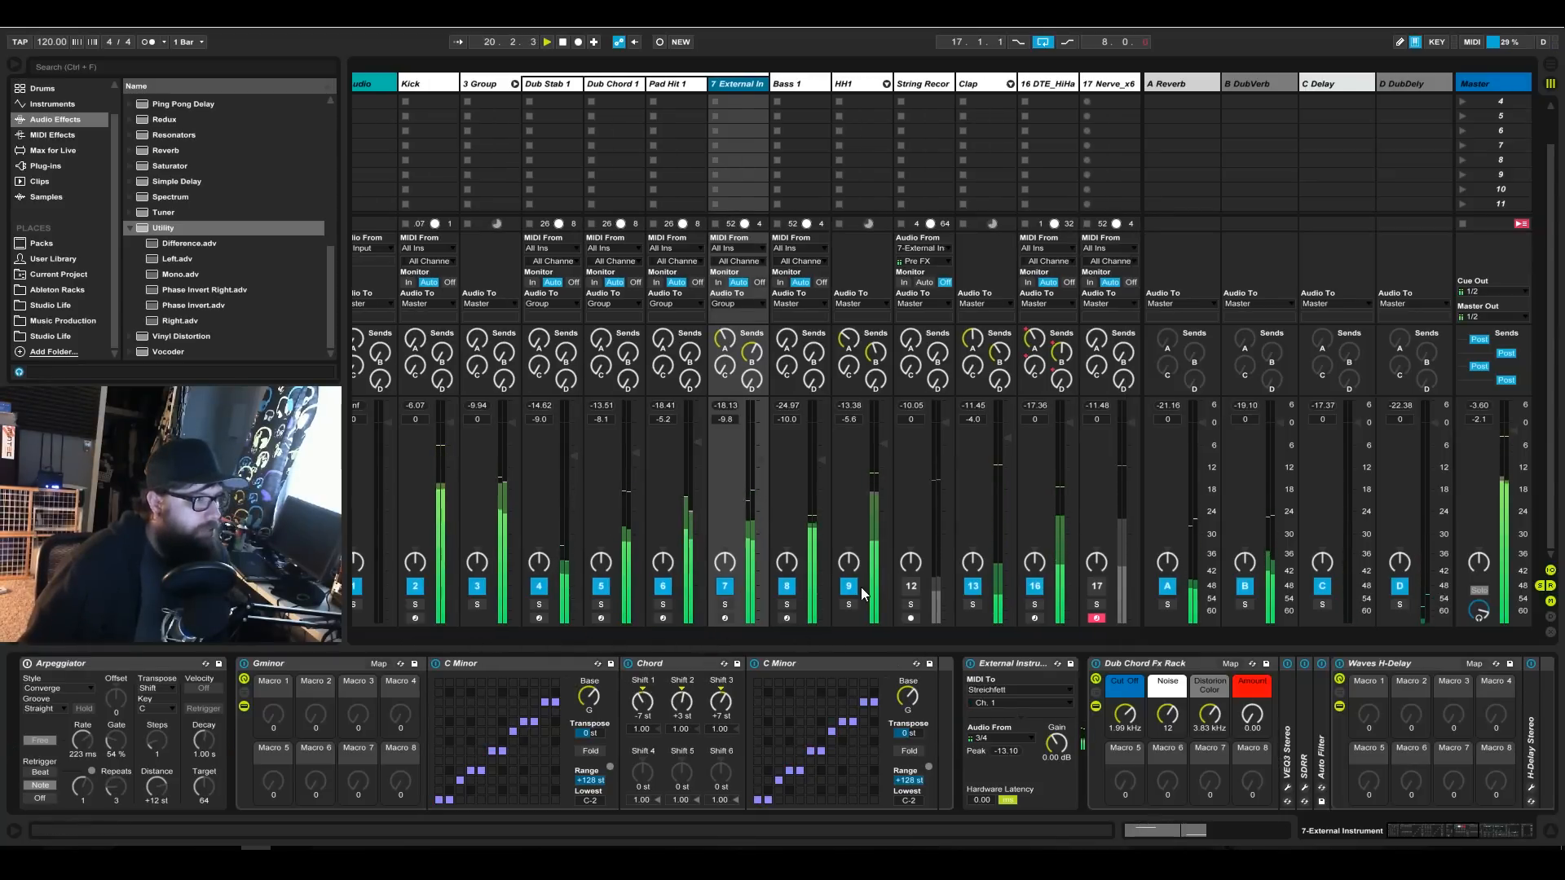
{"action": "left_click", "coordinate": [910, 605]}
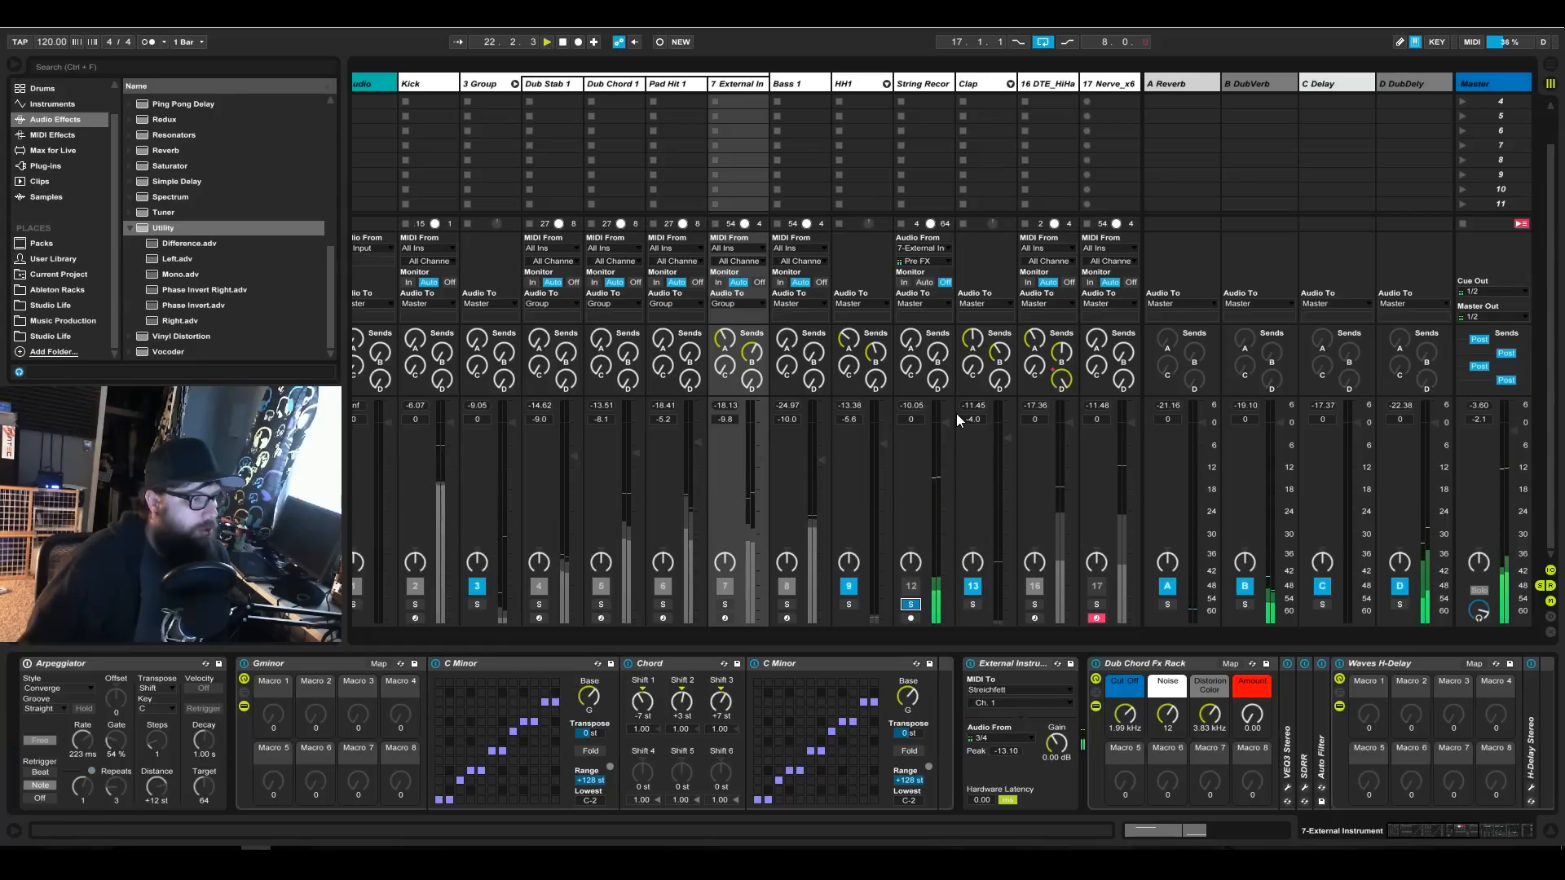
{"action": "left_click", "coordinate": [727, 606]}
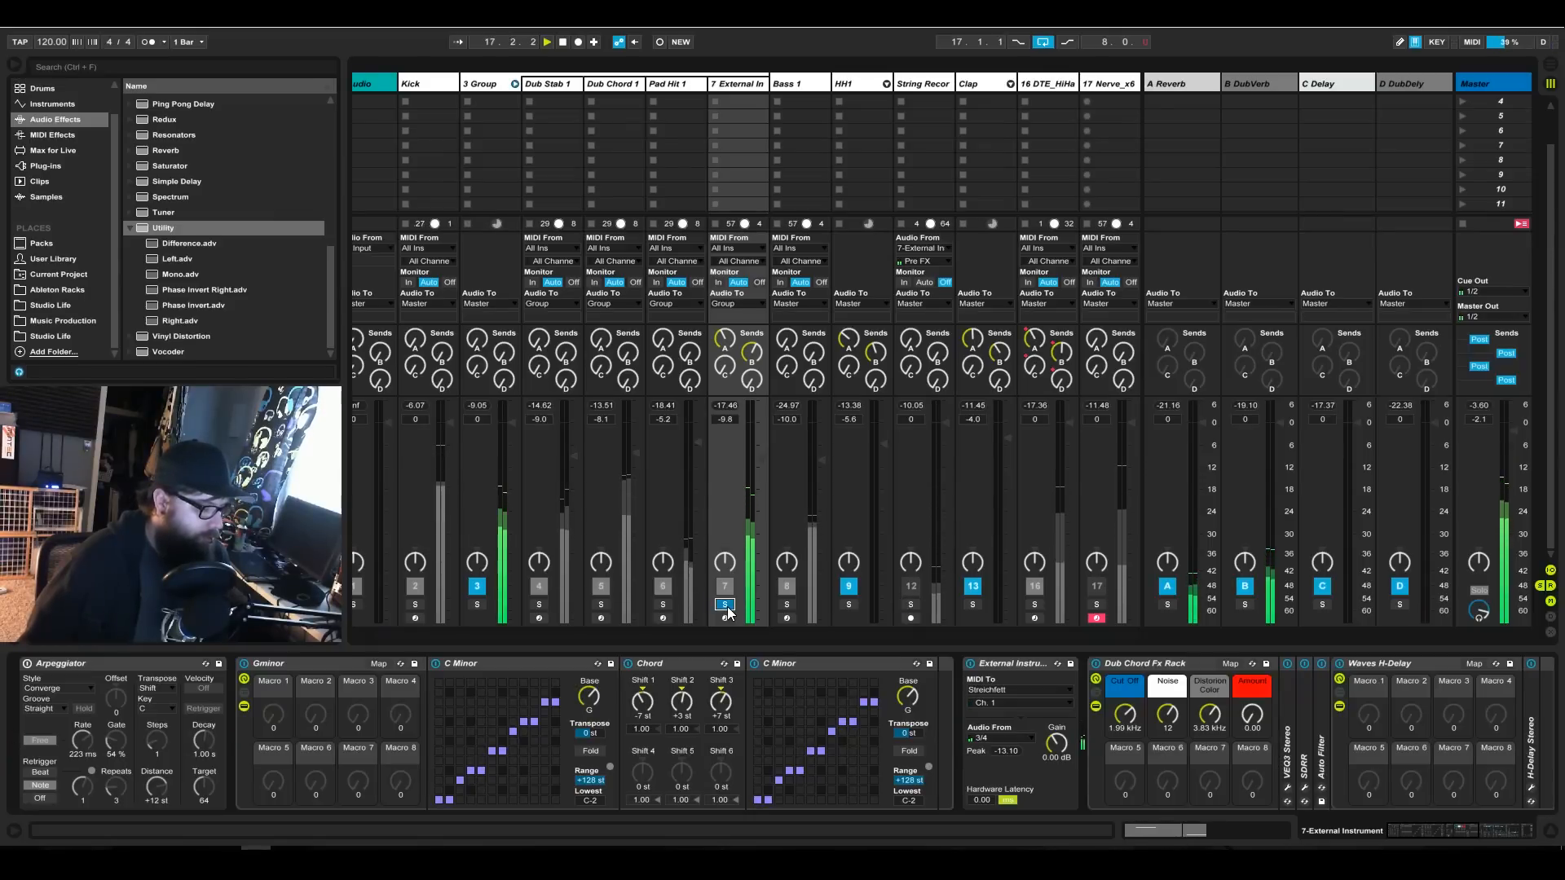
{"action": "scroll", "coordinate": [769, 160], "scroll_direction": "up", "scroll_amount": 3}
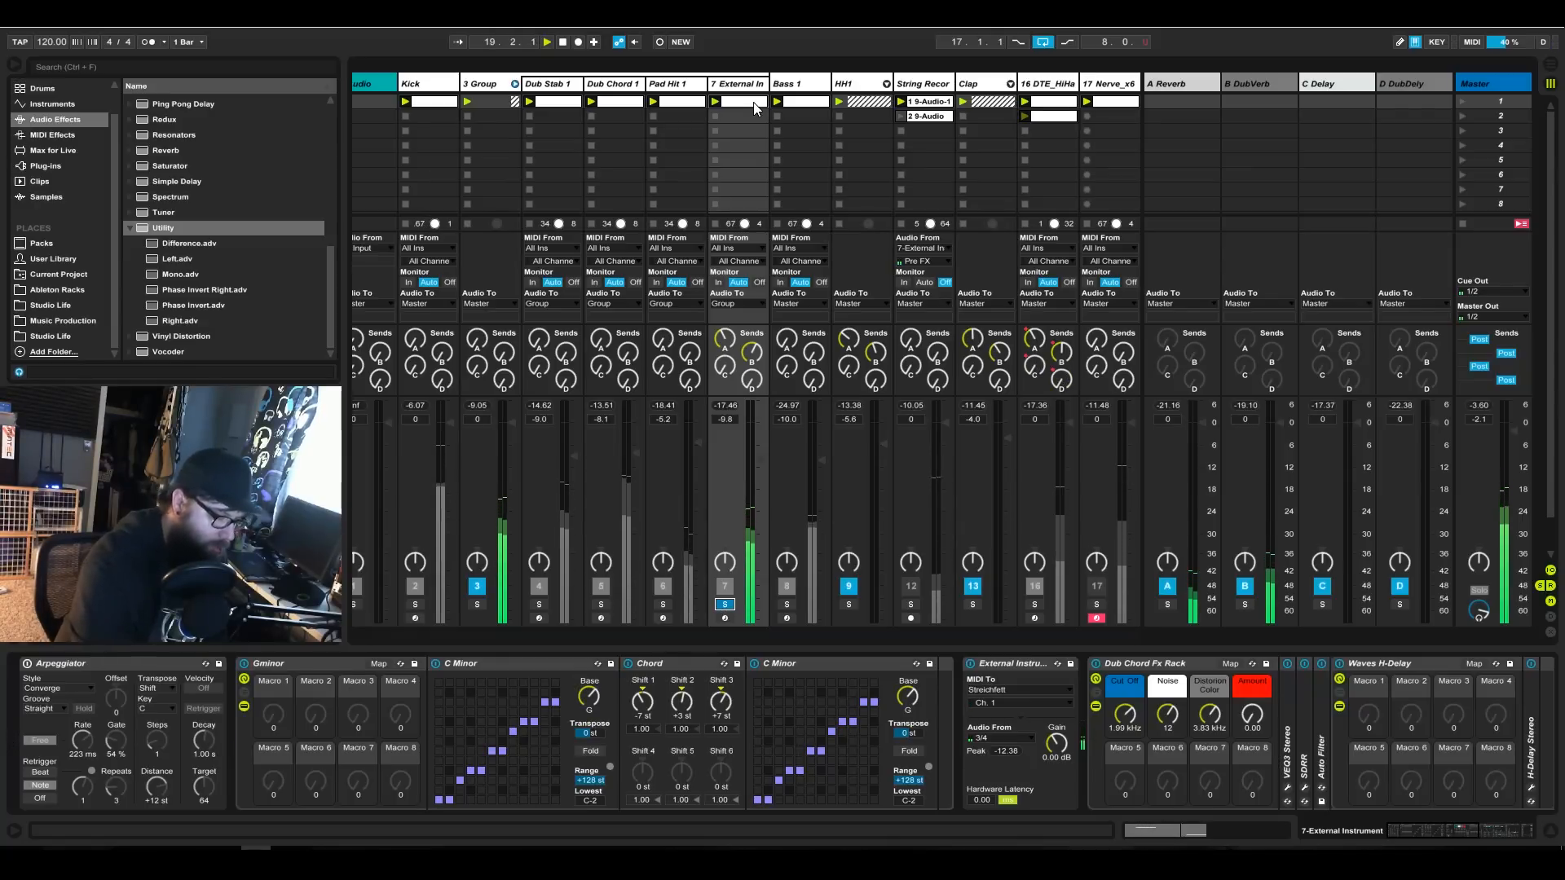
{"action": "left_click", "coordinate": [722, 604]}
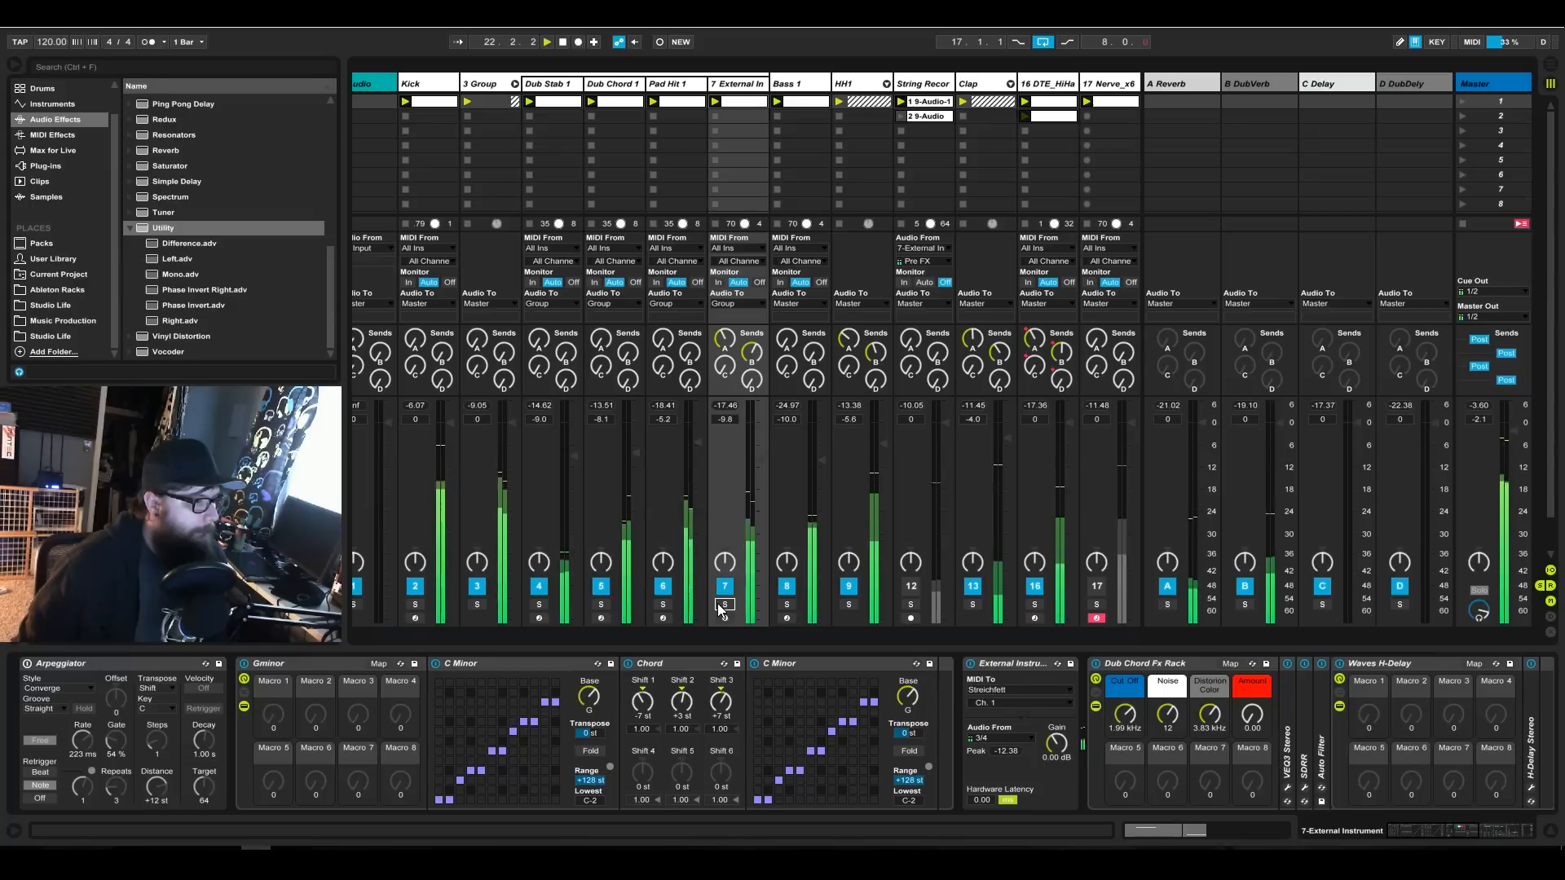
{"action": "left_click", "coordinate": [723, 604]}
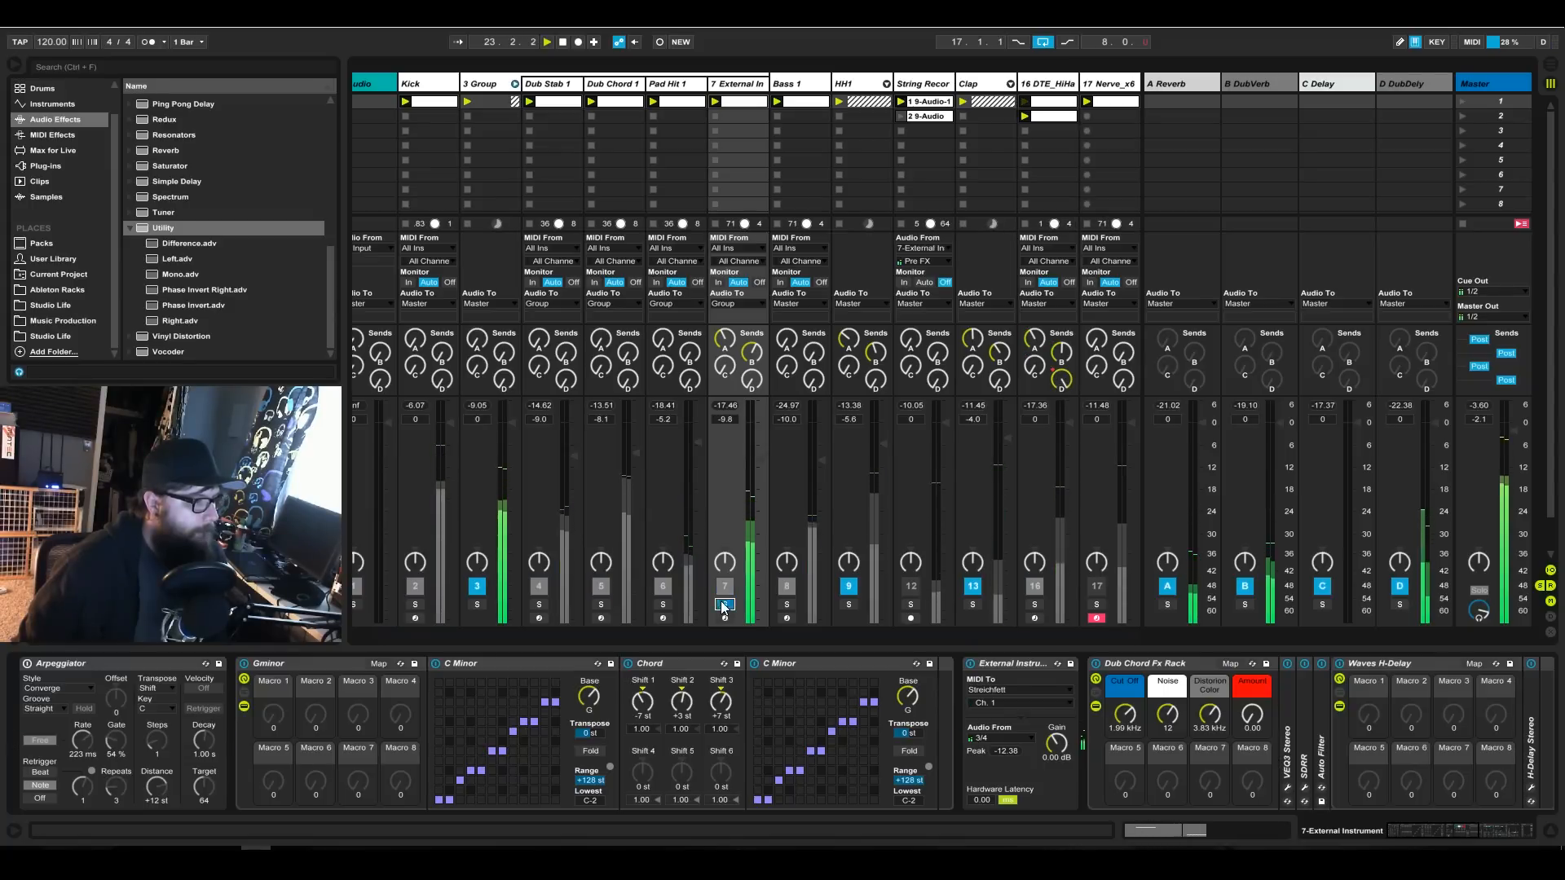
{"action": "left_click", "coordinate": [907, 604]}
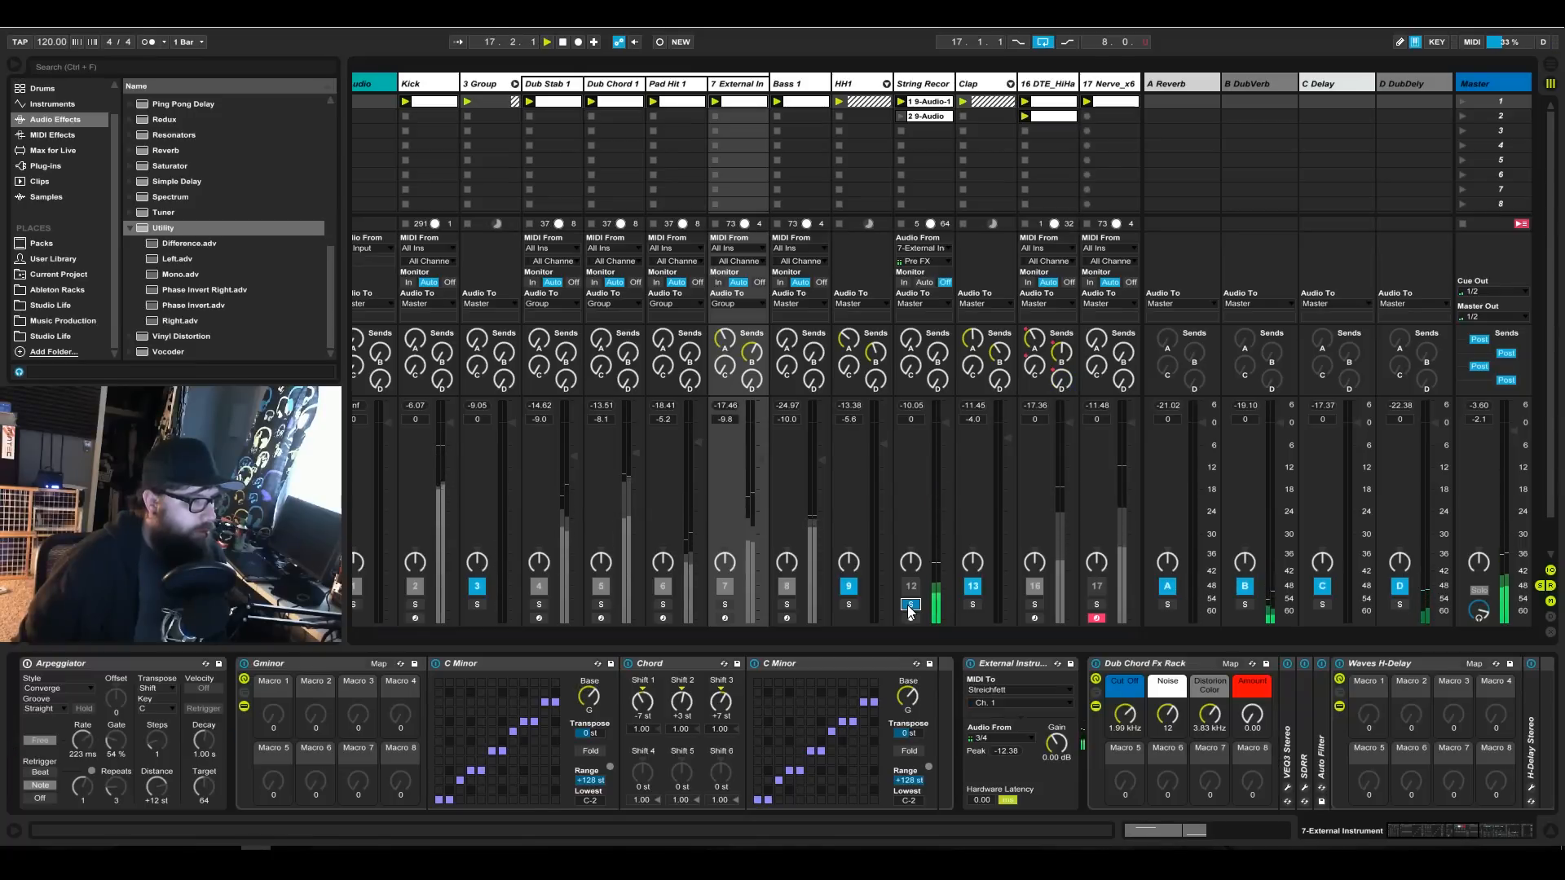
{"action": "left_click", "coordinate": [908, 605]}
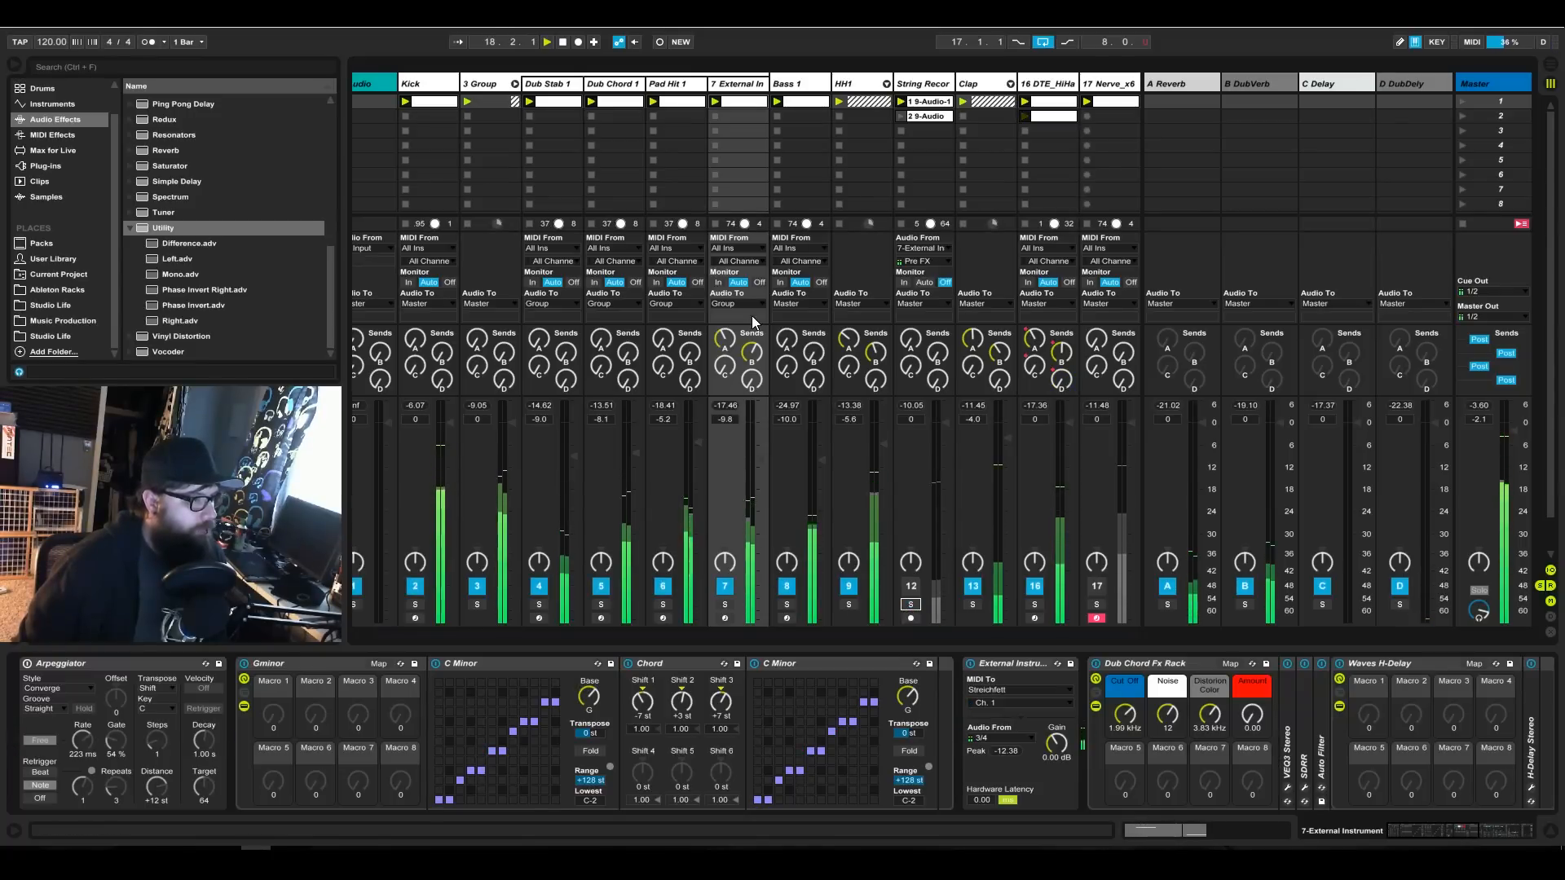
Show the device chain of the external instrument track and solo that track.
{"action": "left_click", "coordinate": [738, 85]}
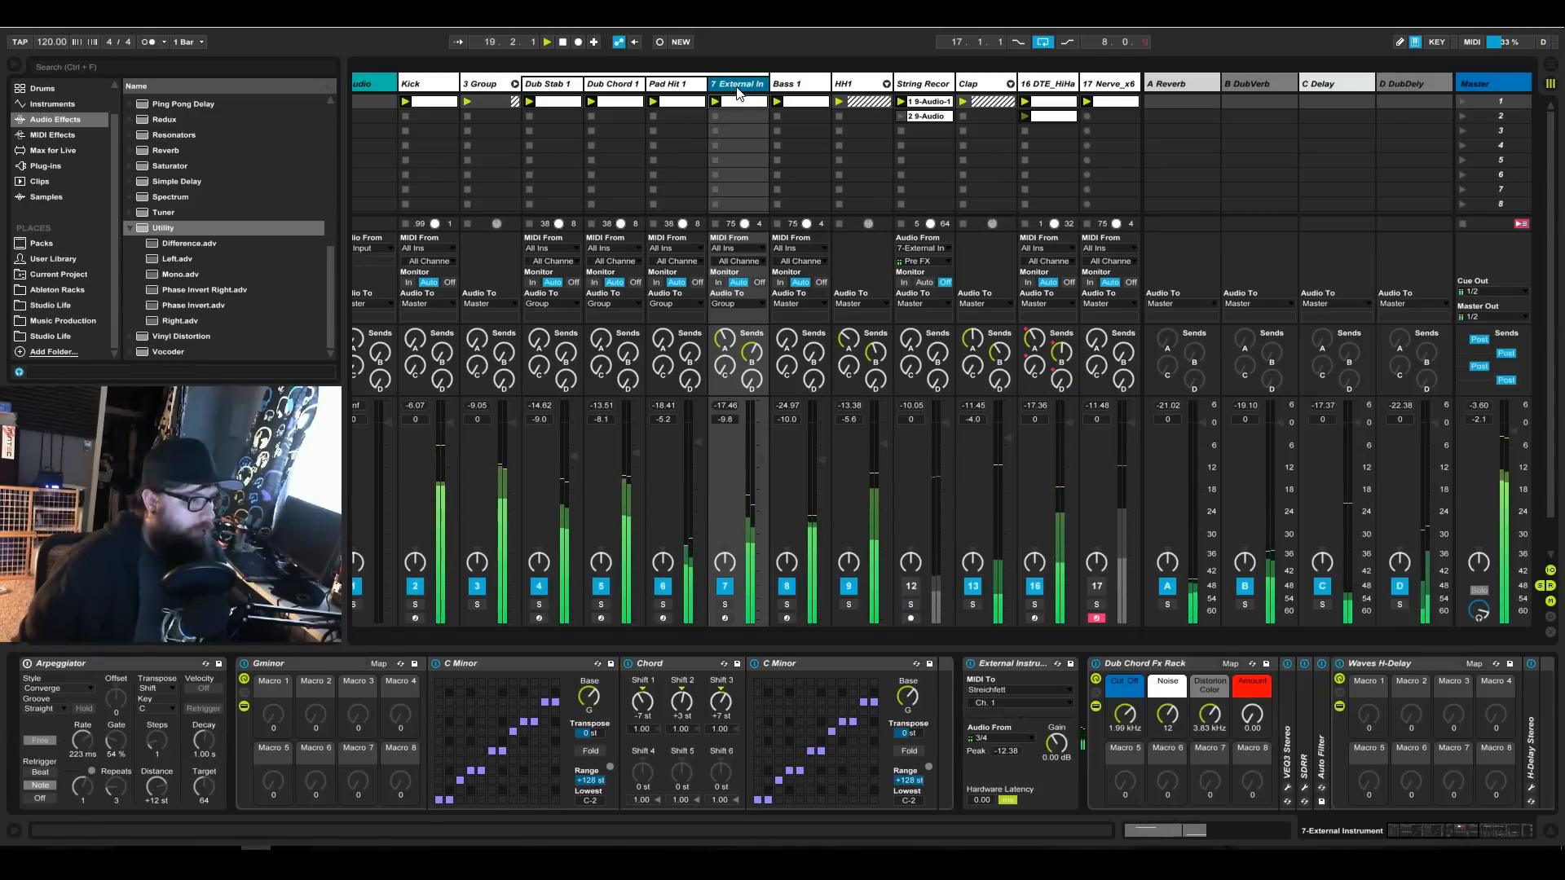
{"action": "left_click", "coordinate": [905, 85]}
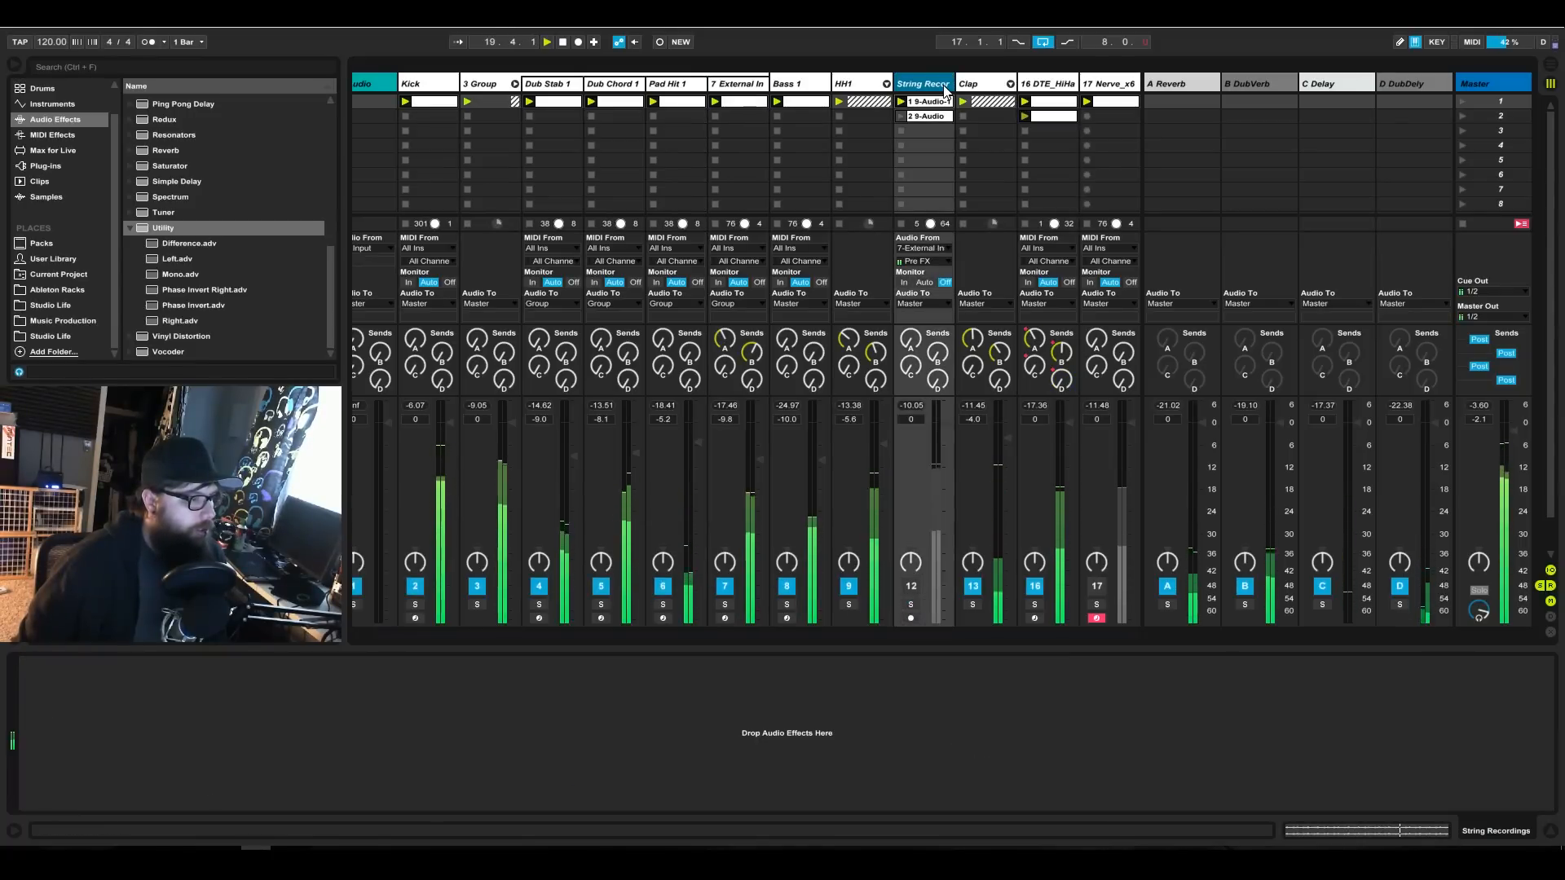
{"action": "left_click", "coordinate": [712, 88]}
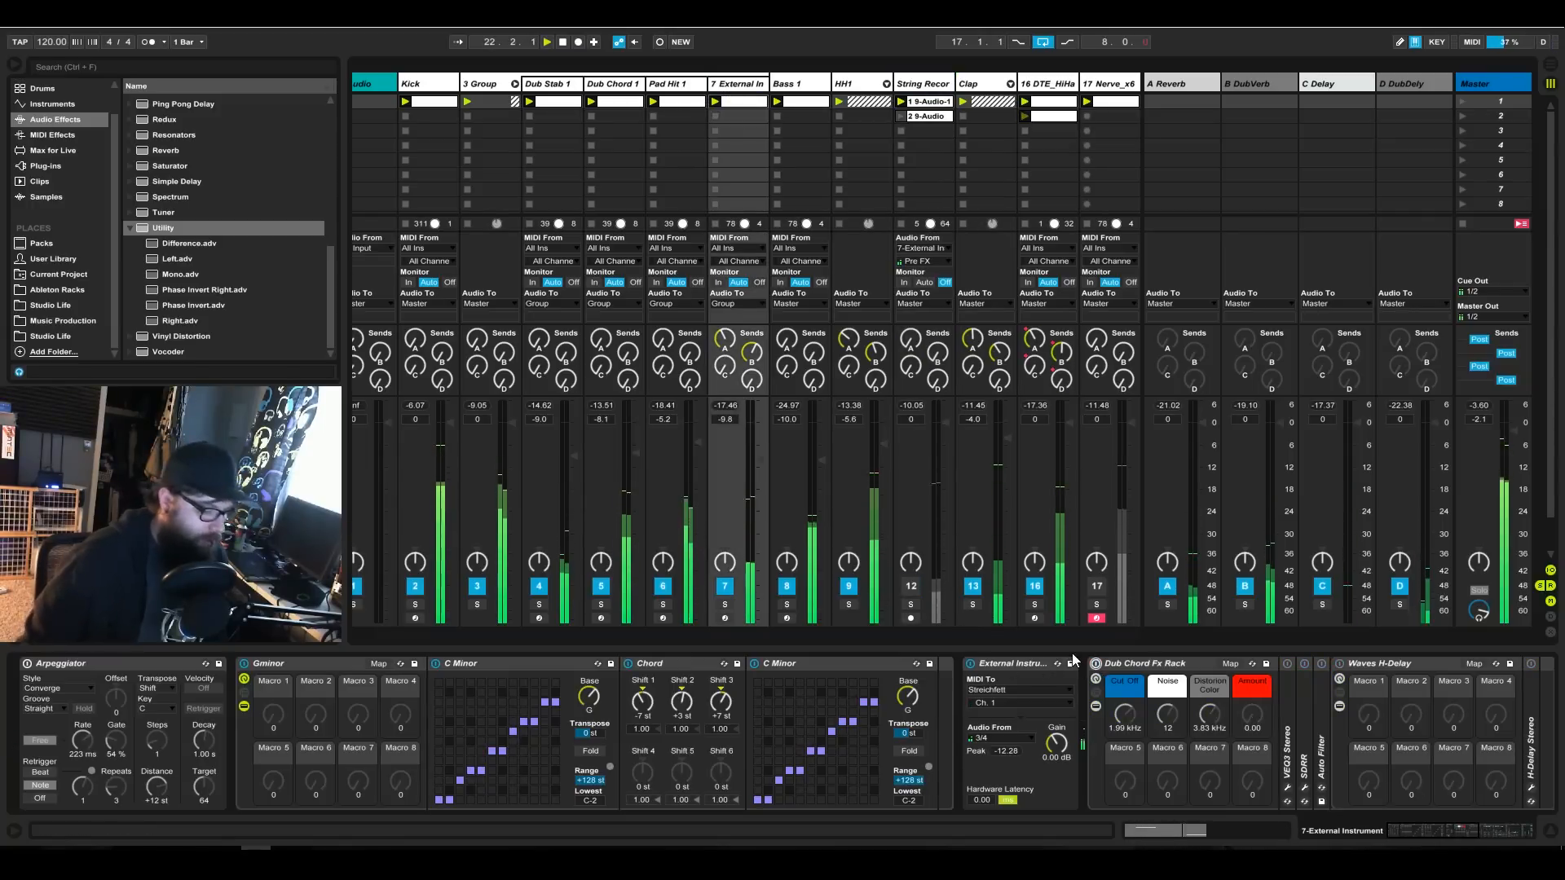
{"action": "left_click", "coordinate": [725, 605]}
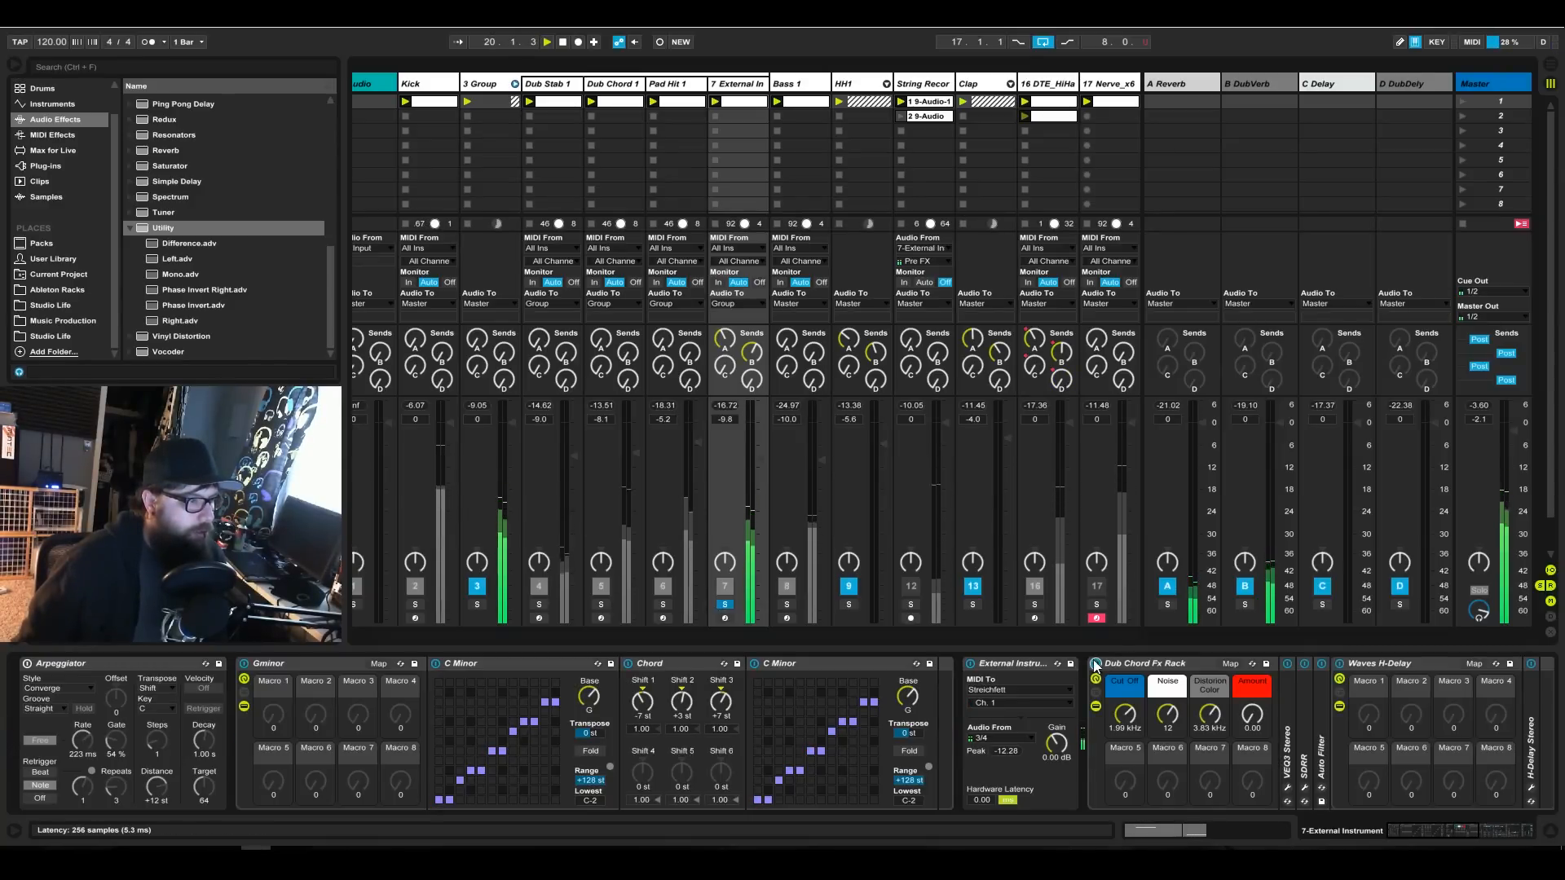
{"action": "left_click", "coordinate": [724, 604]}
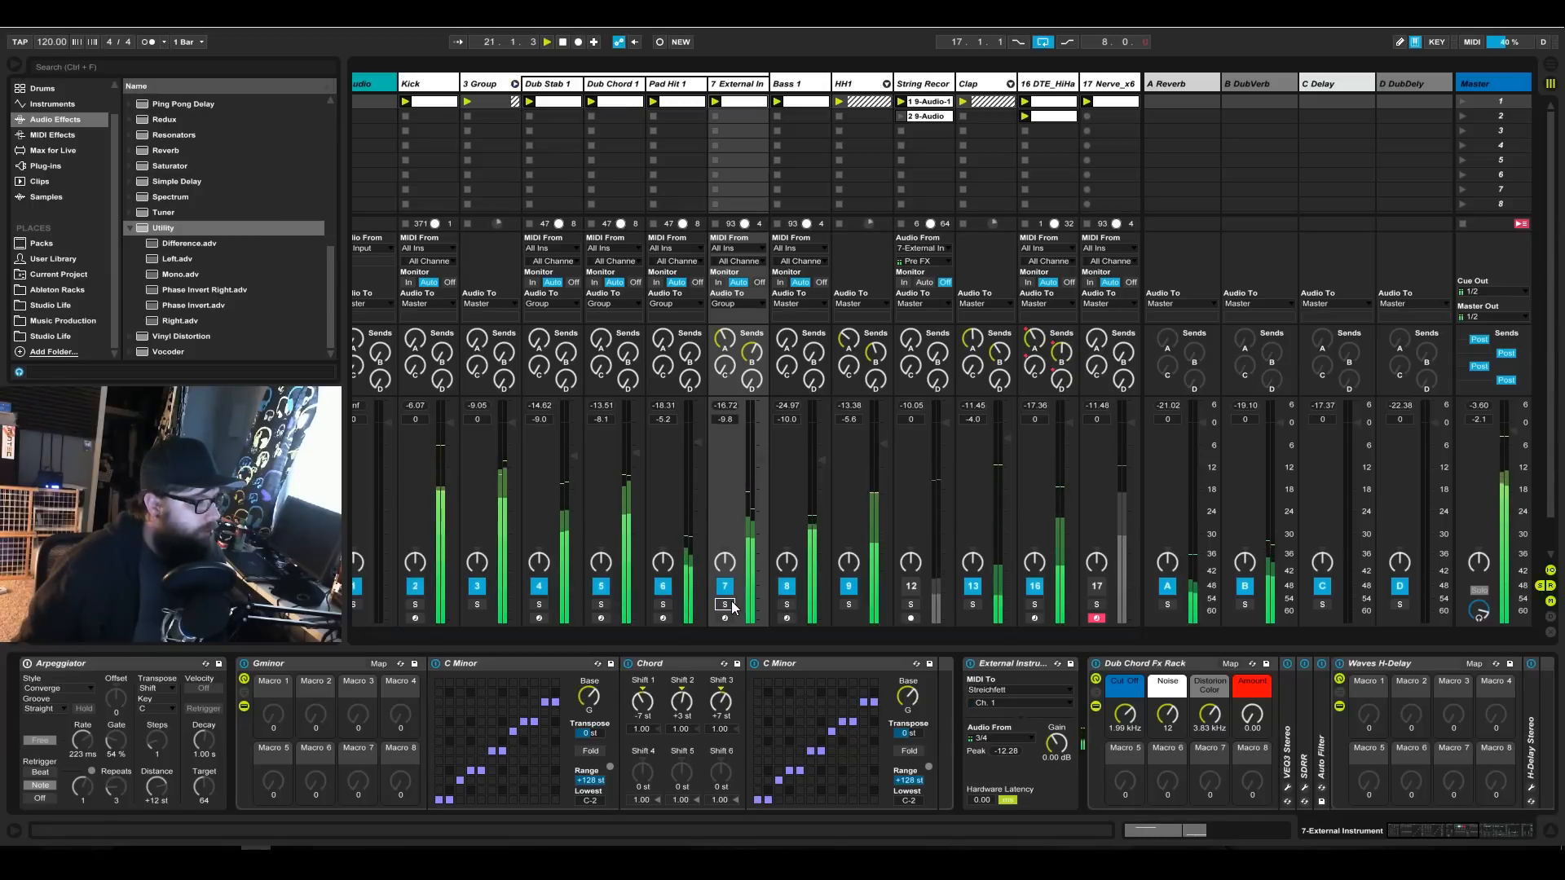
{"action": "left_click", "coordinate": [724, 604]}
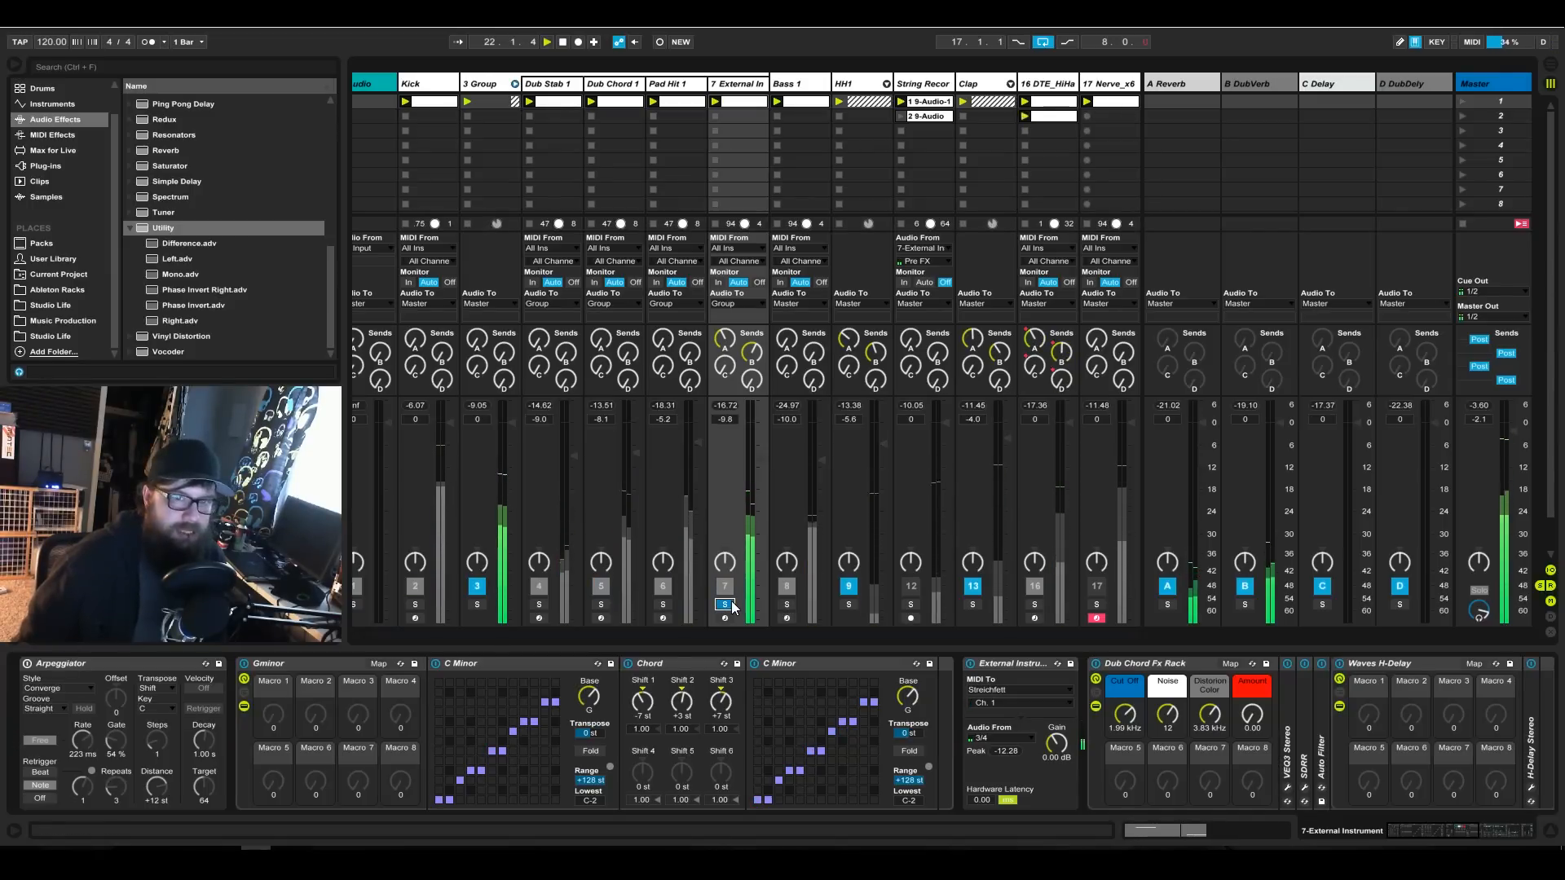
Duplicate the String Recordings track and delete both audio clips from the copy.
{"action": "right_click", "coordinate": [931, 85]}
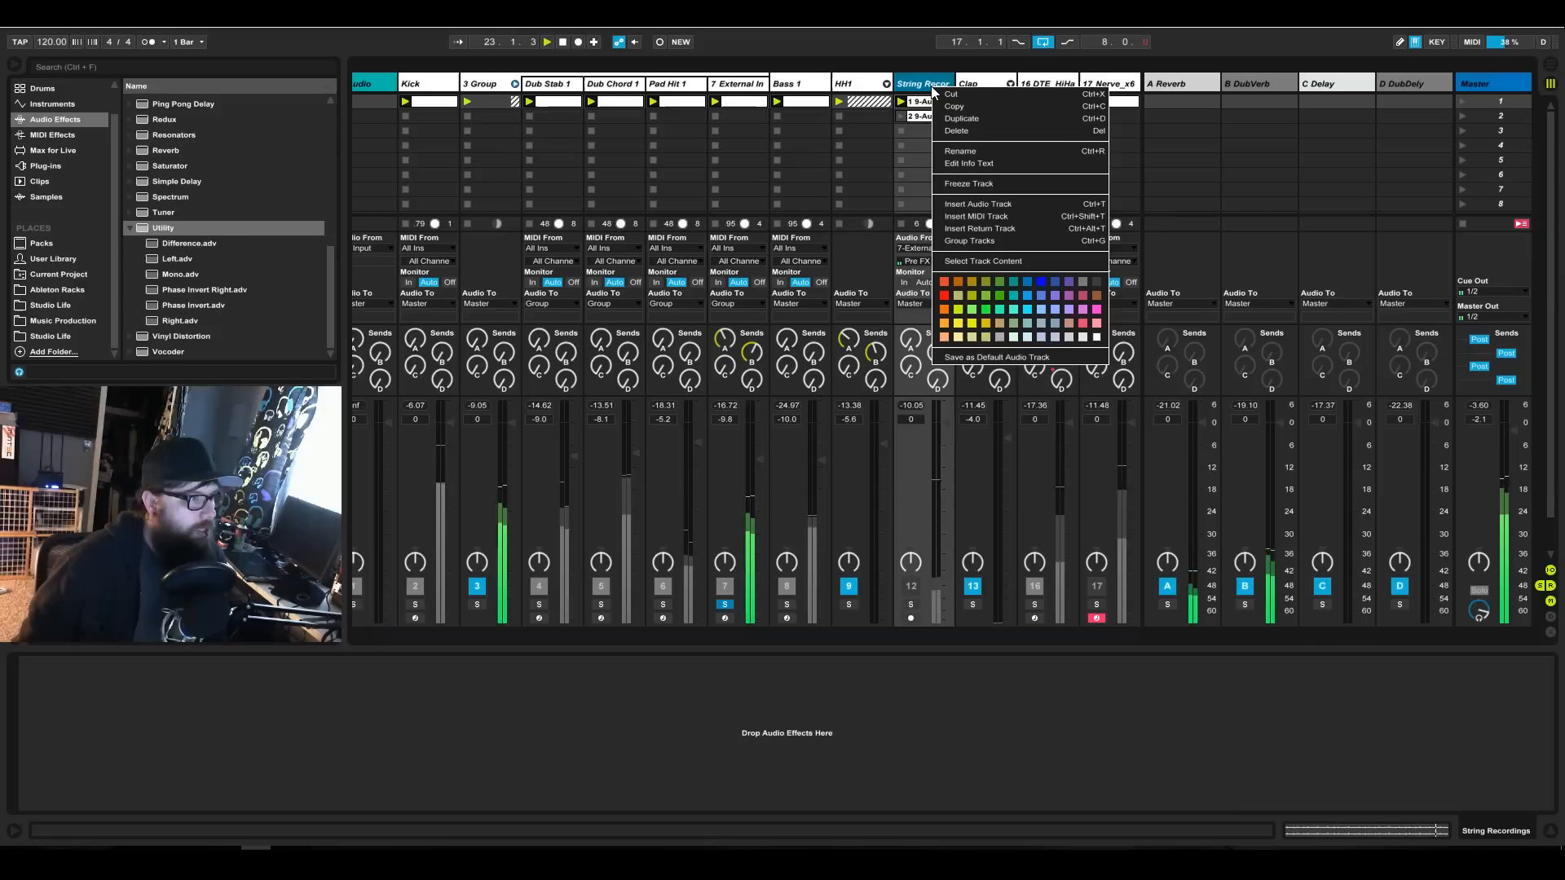
{"action": "left_click", "coordinate": [968, 119]}
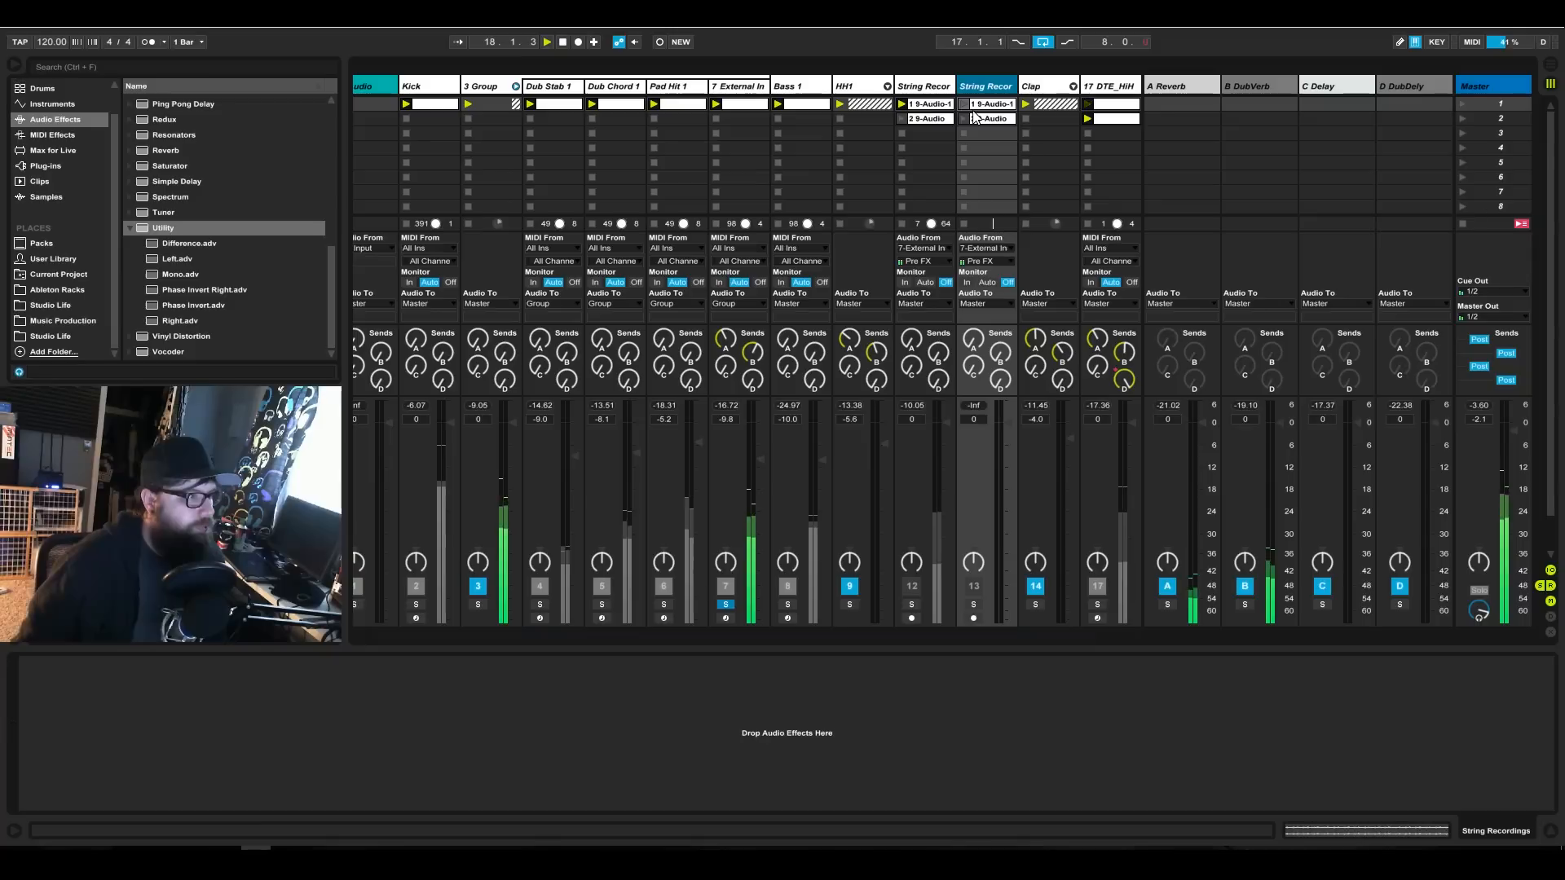
{"action": "key", "text": "Delete"}
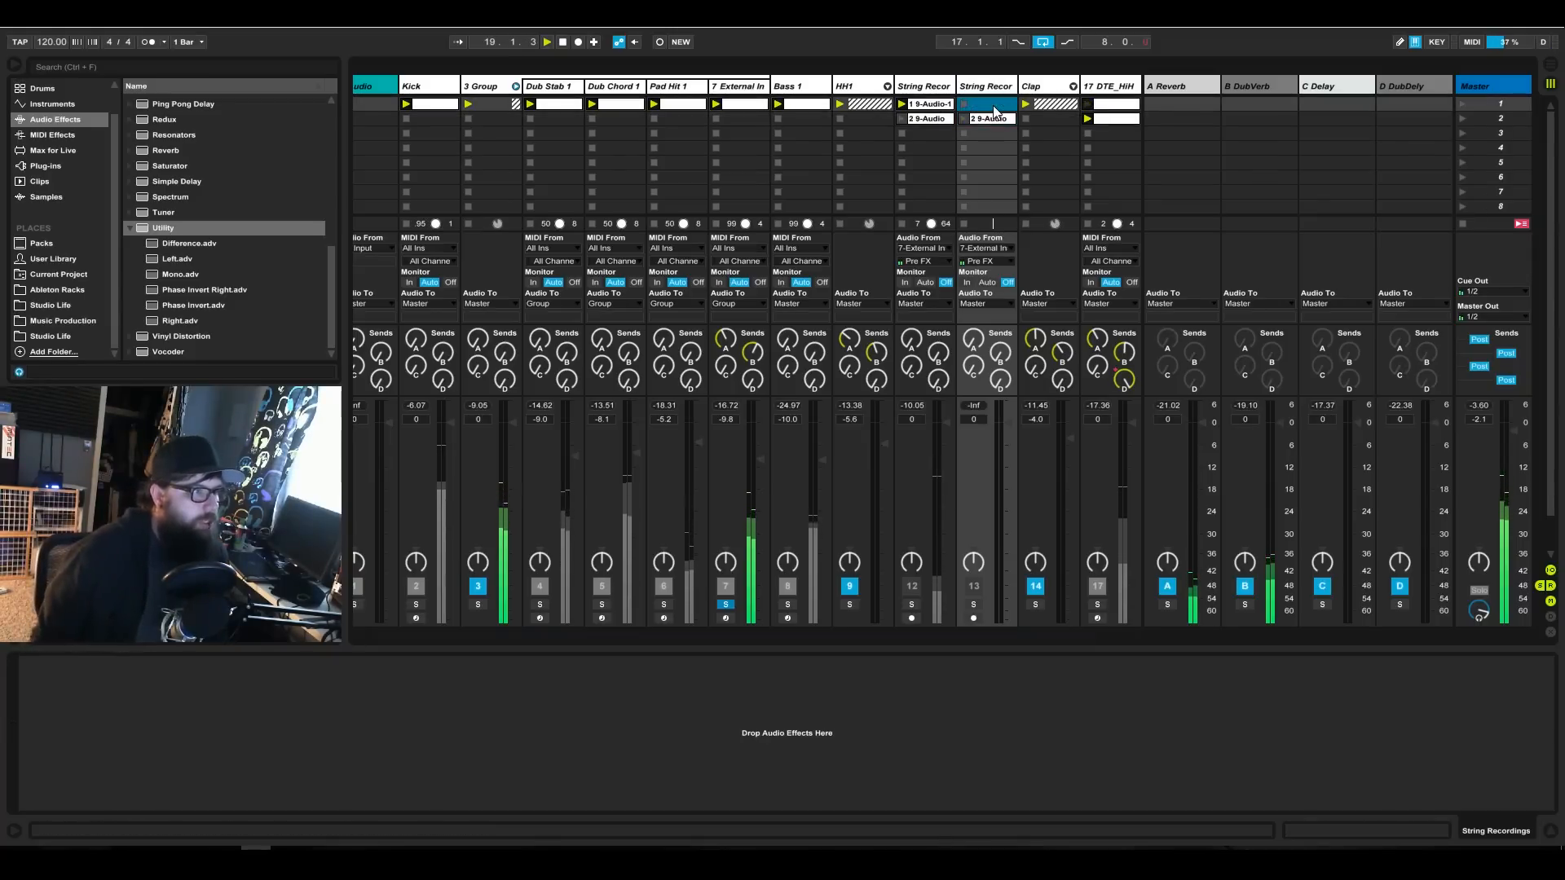
{"action": "left_click", "coordinate": [996, 119]}
{"action": "key", "text": "Delete"}
Rename the duplicated, empty track as String Atl.
{"action": "right_click", "coordinate": [990, 86]}
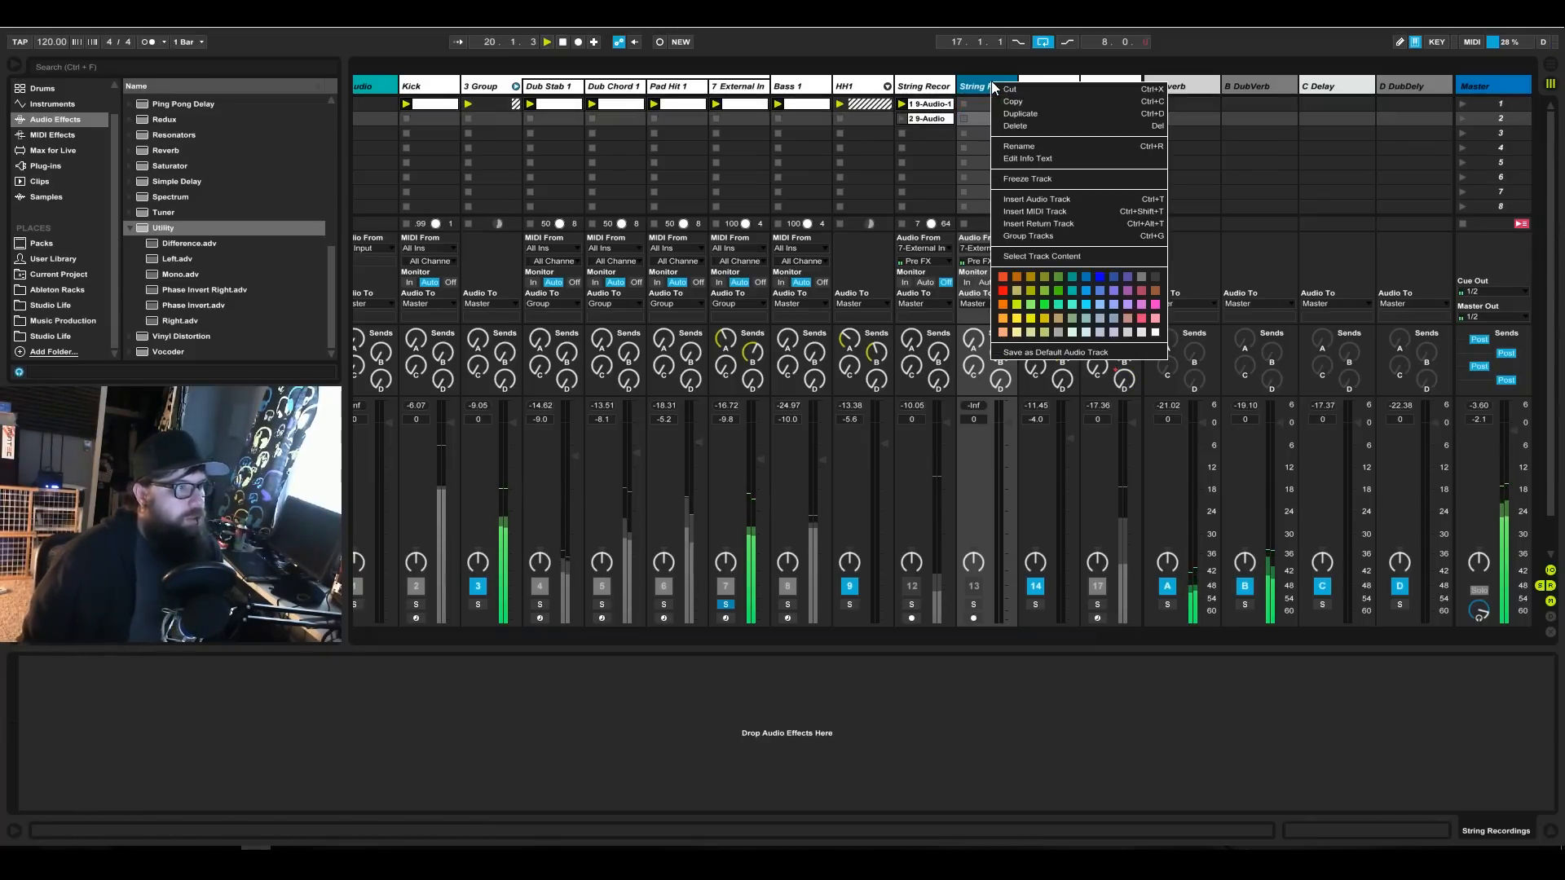
{"action": "left_click", "coordinate": [1019, 146]}
{"action": "left_click_drag", "start_coordinate": [988, 86], "coordinate": [1139, 94]}
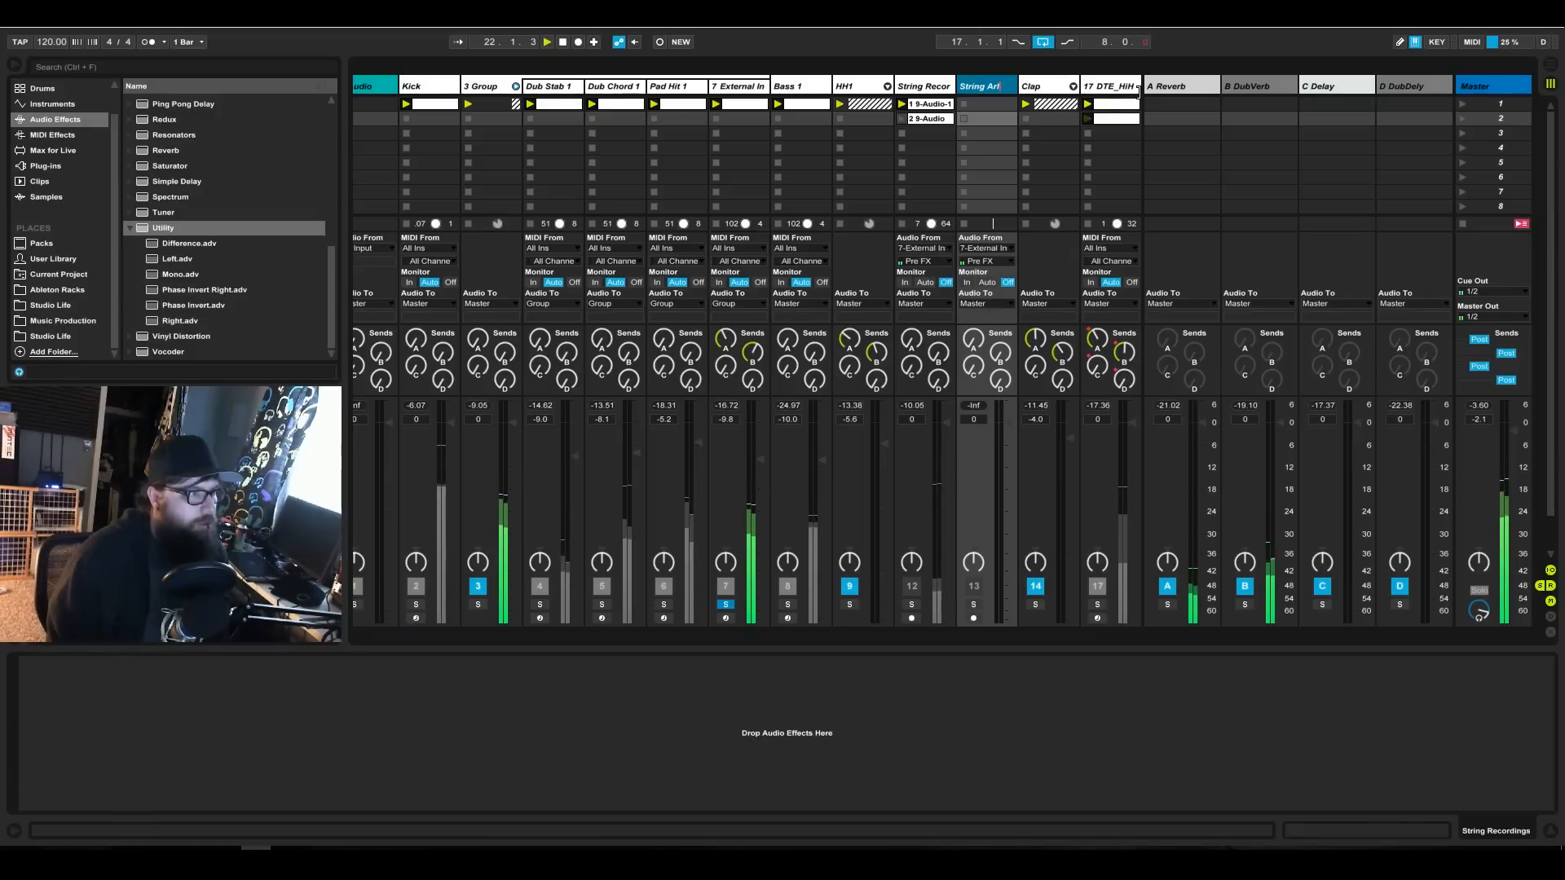
{"action": "key", "text": "Return"}
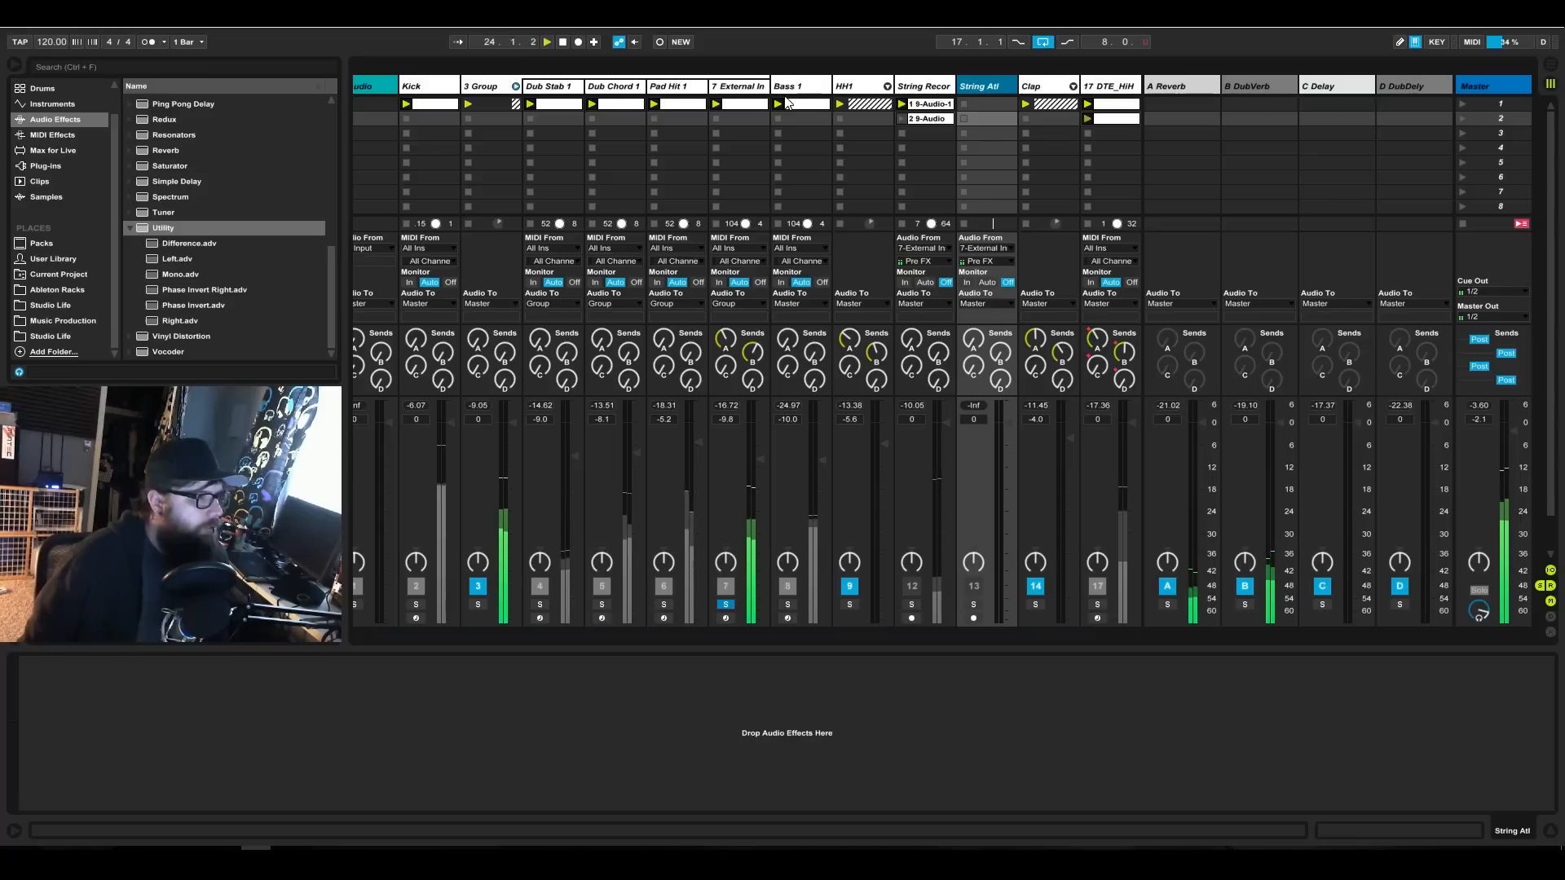
Set the String Atl track's audio input to Ext. In with channels 1/2.
{"action": "left_click", "coordinate": [741, 90]}
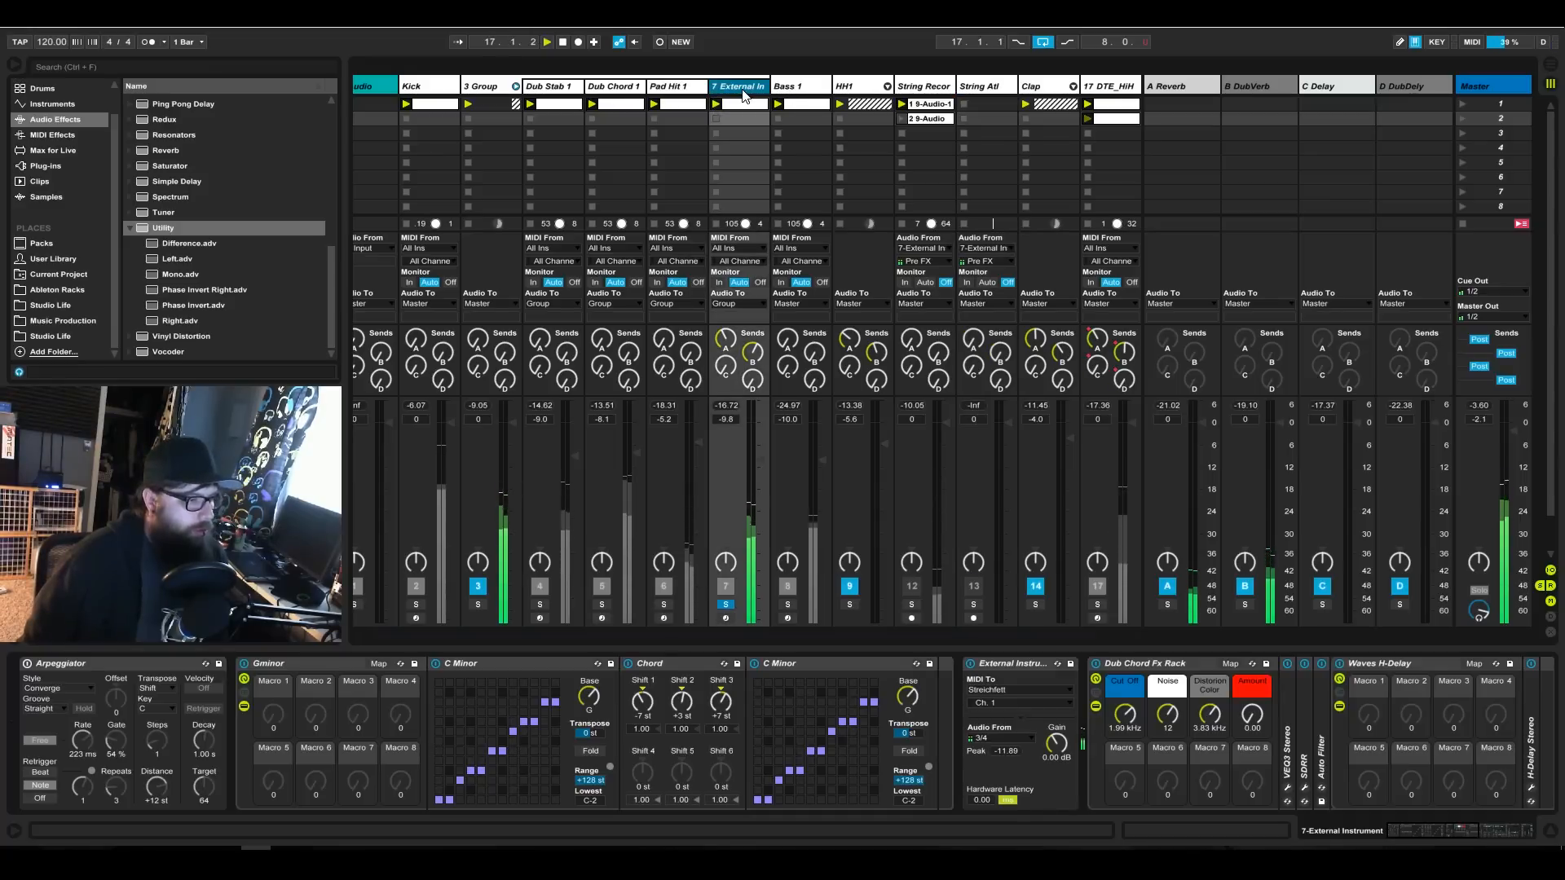
{"action": "left_click", "coordinate": [979, 89]}
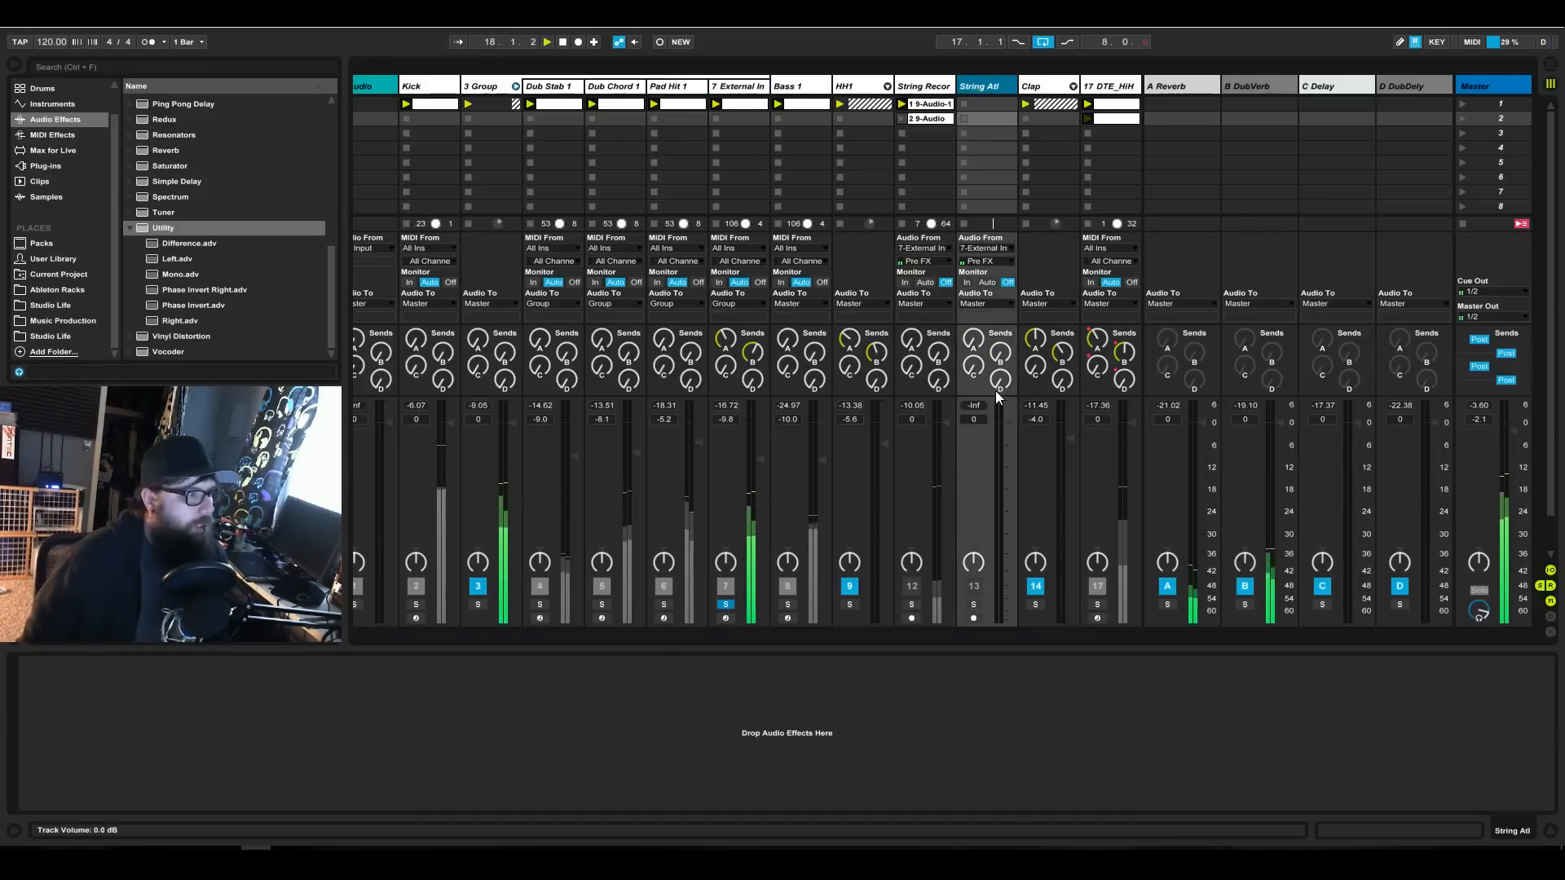
{"action": "left_click", "coordinate": [992, 262]}
{"action": "left_click", "coordinate": [991, 262]}
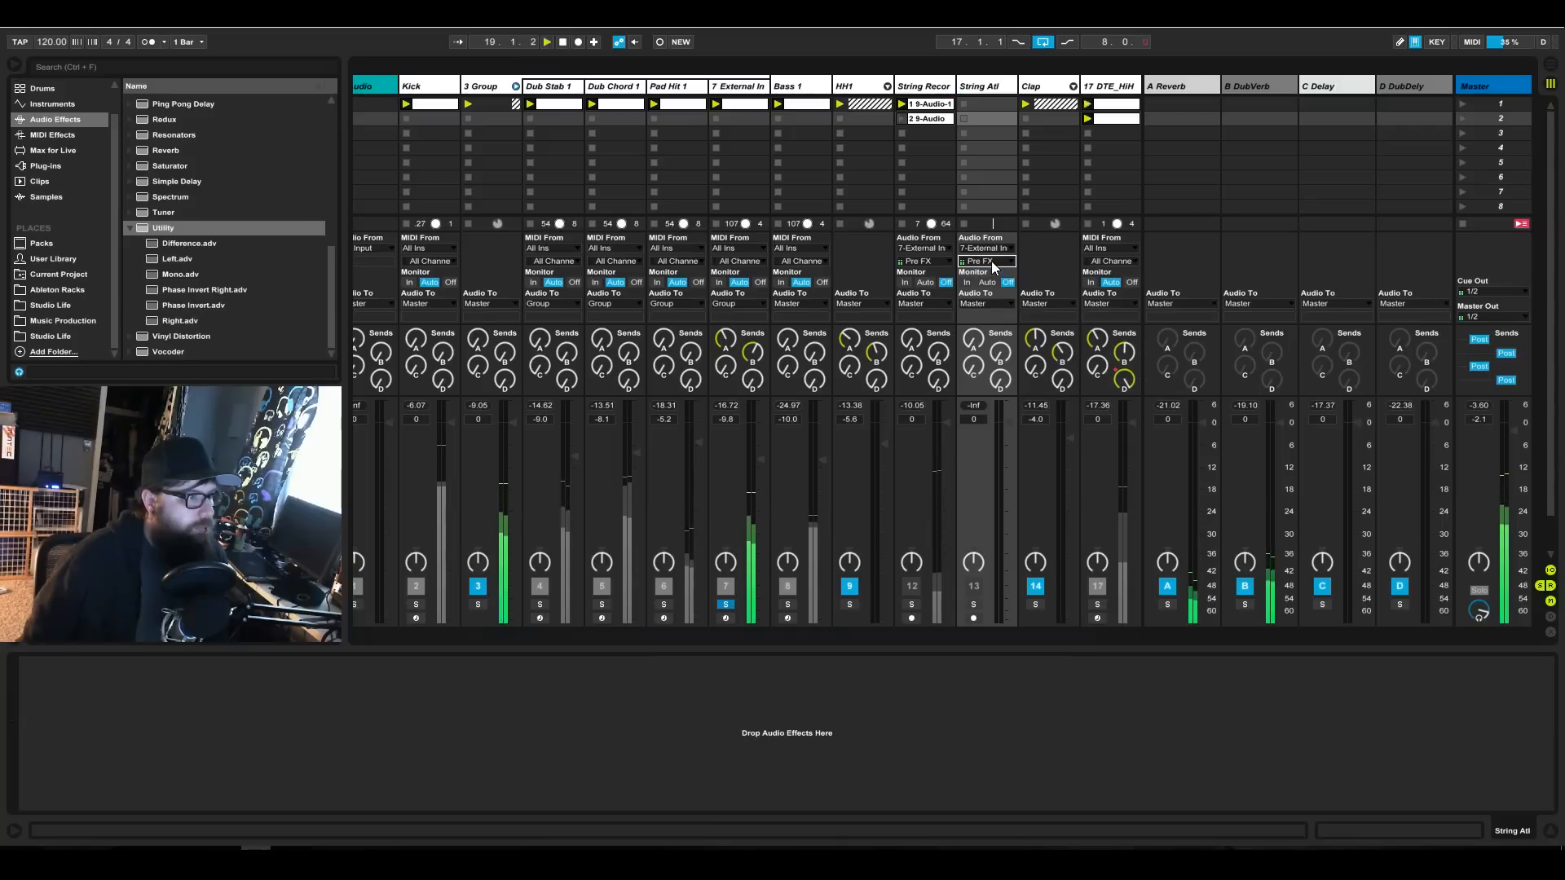
{"action": "left_click", "coordinate": [991, 251]}
{"action": "left_click", "coordinate": [991, 253]}
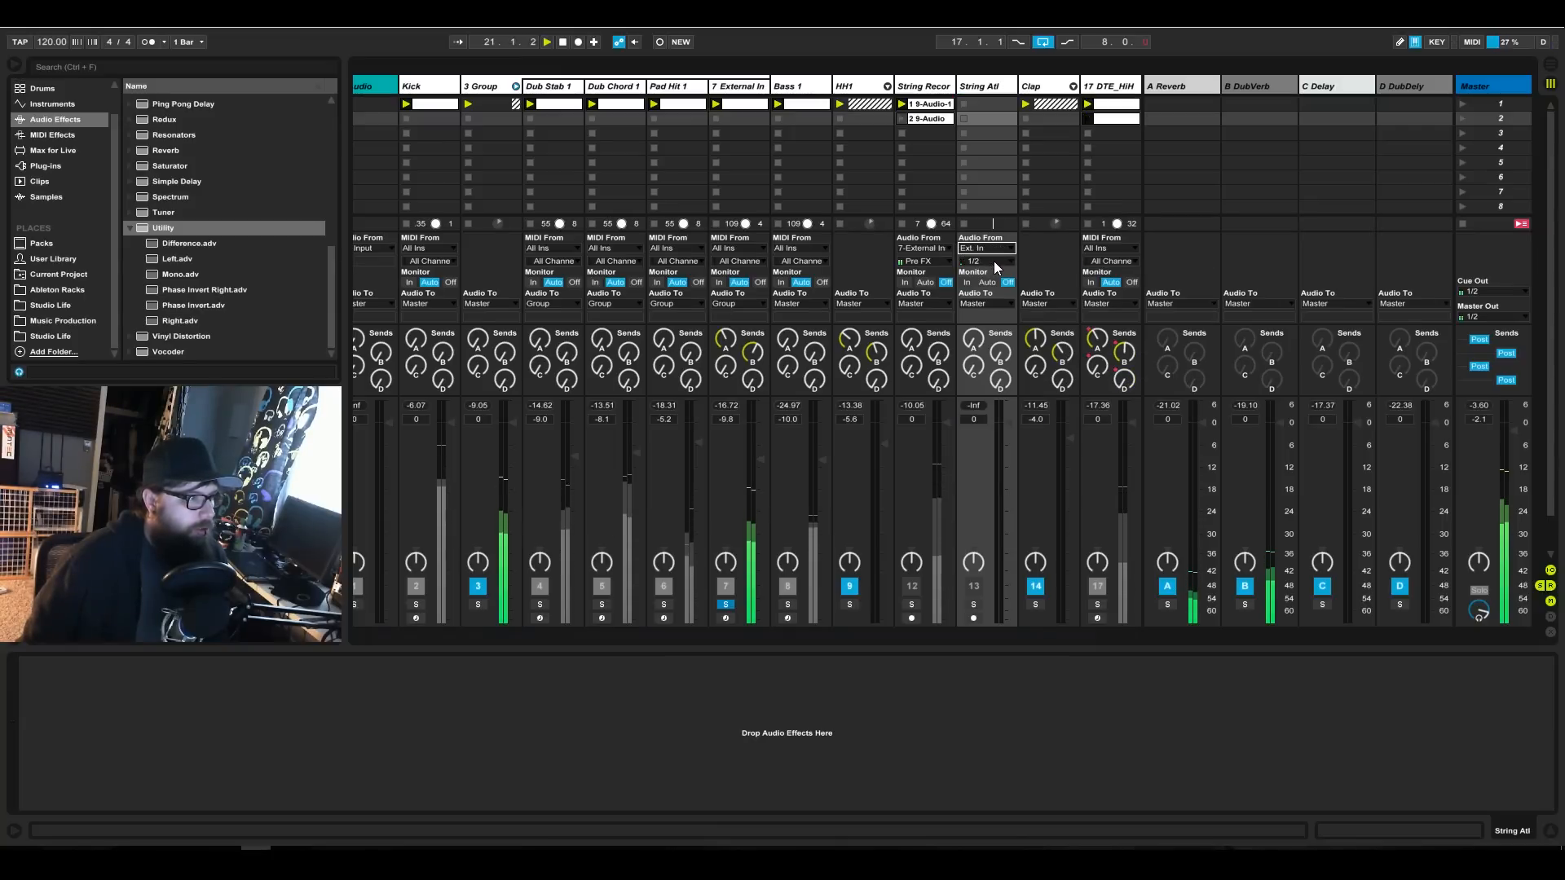
{"action": "left_click", "coordinate": [994, 261]}
{"action": "left_click", "coordinate": [993, 284]}
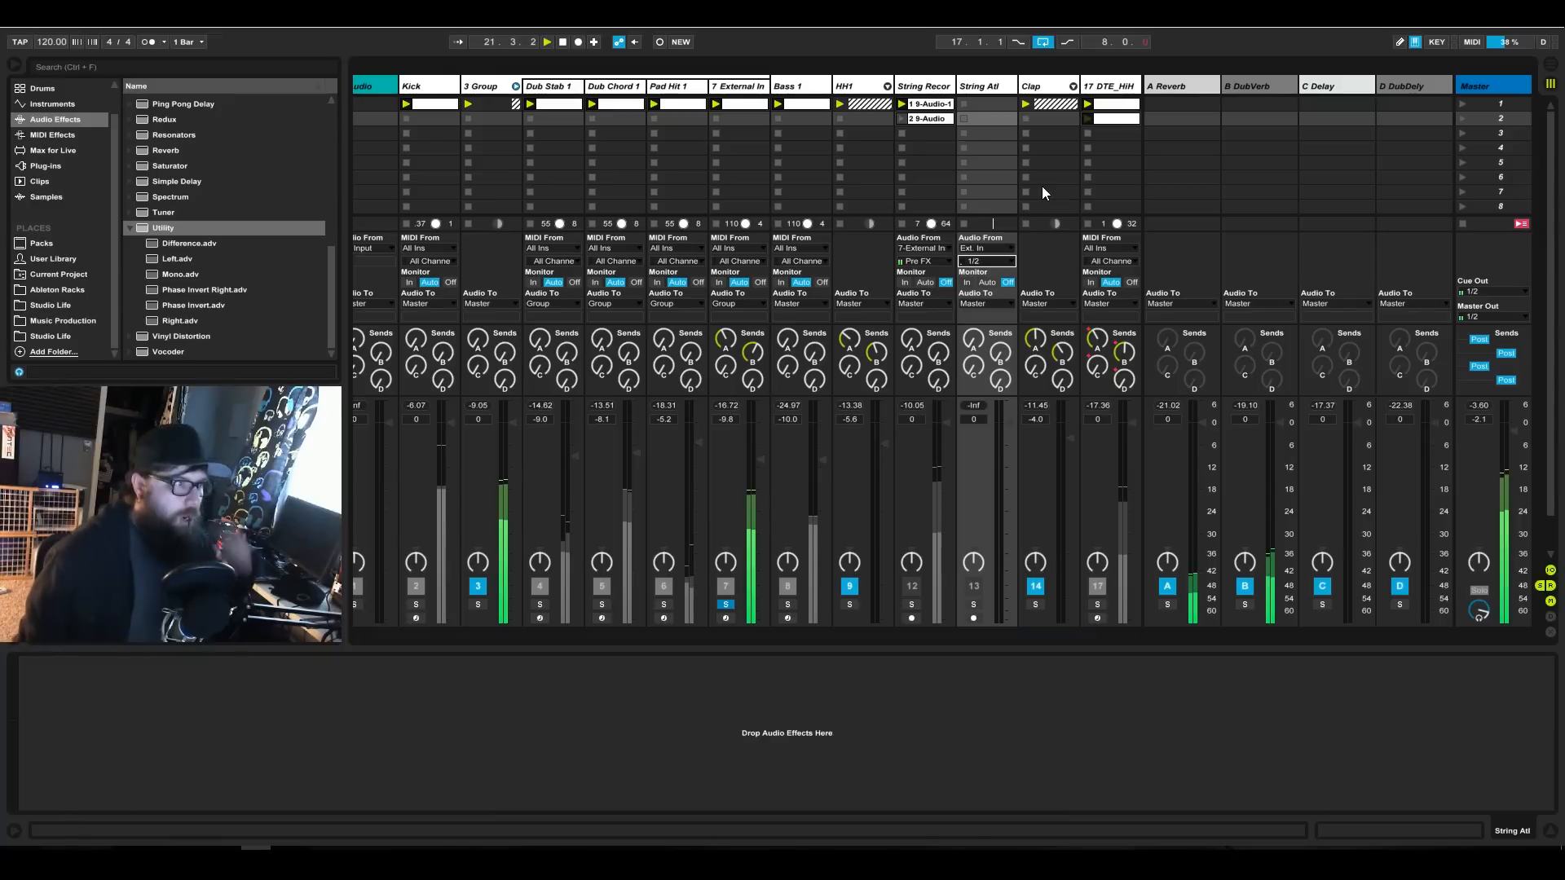
Set the String Atl track's external input to channels 3/4, arm the track and start recording into its first clip slot.
{"action": "left_click", "coordinate": [972, 618]}
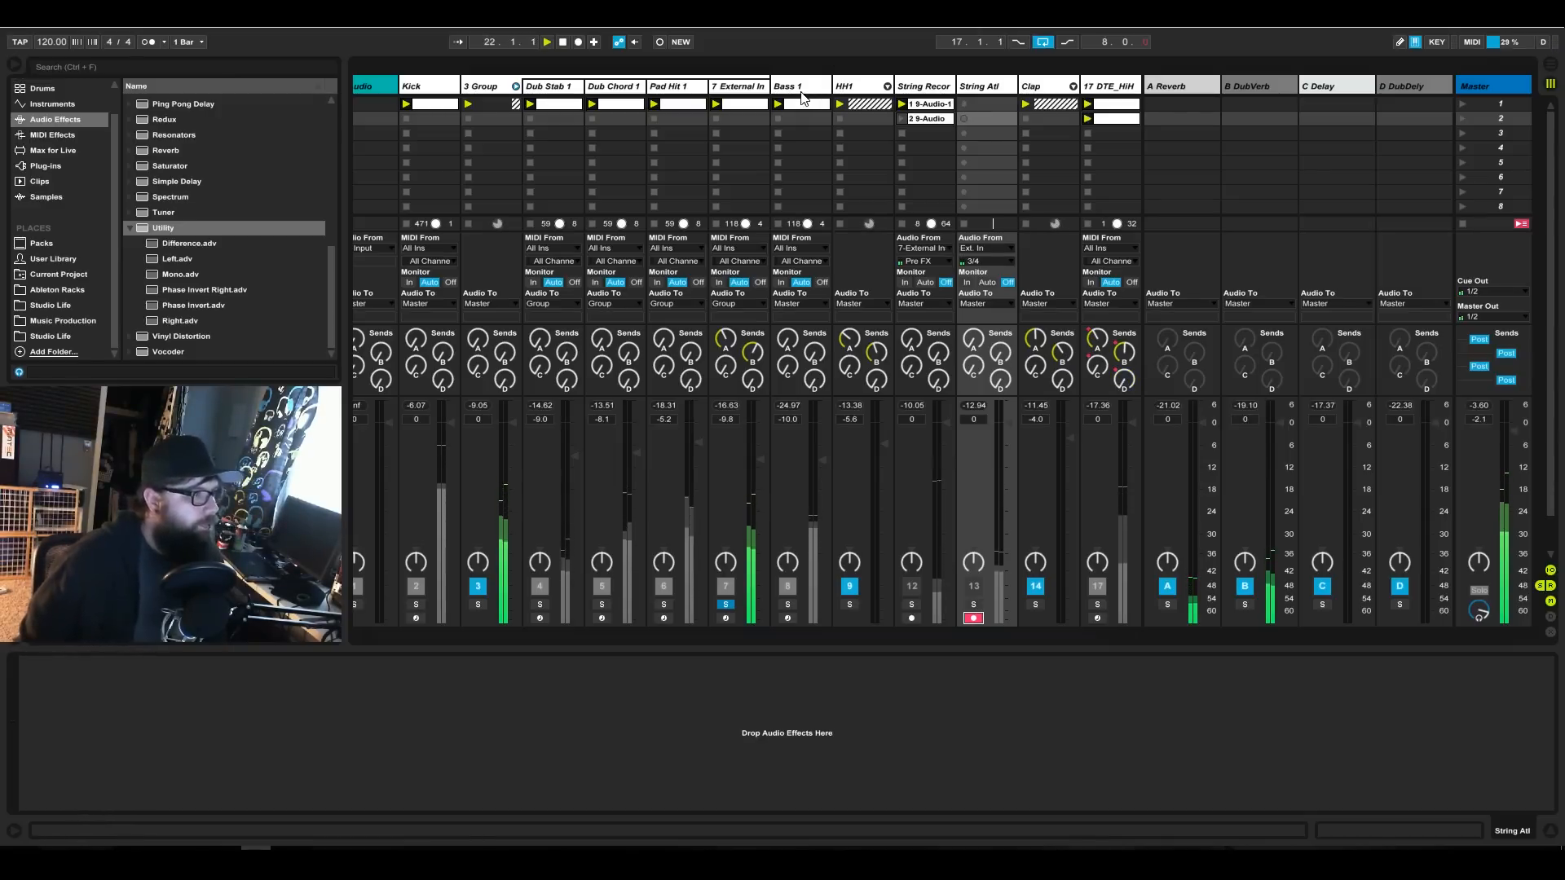
{"action": "left_click", "coordinate": [746, 92]}
{"action": "left_click", "coordinate": [1129, 664]}
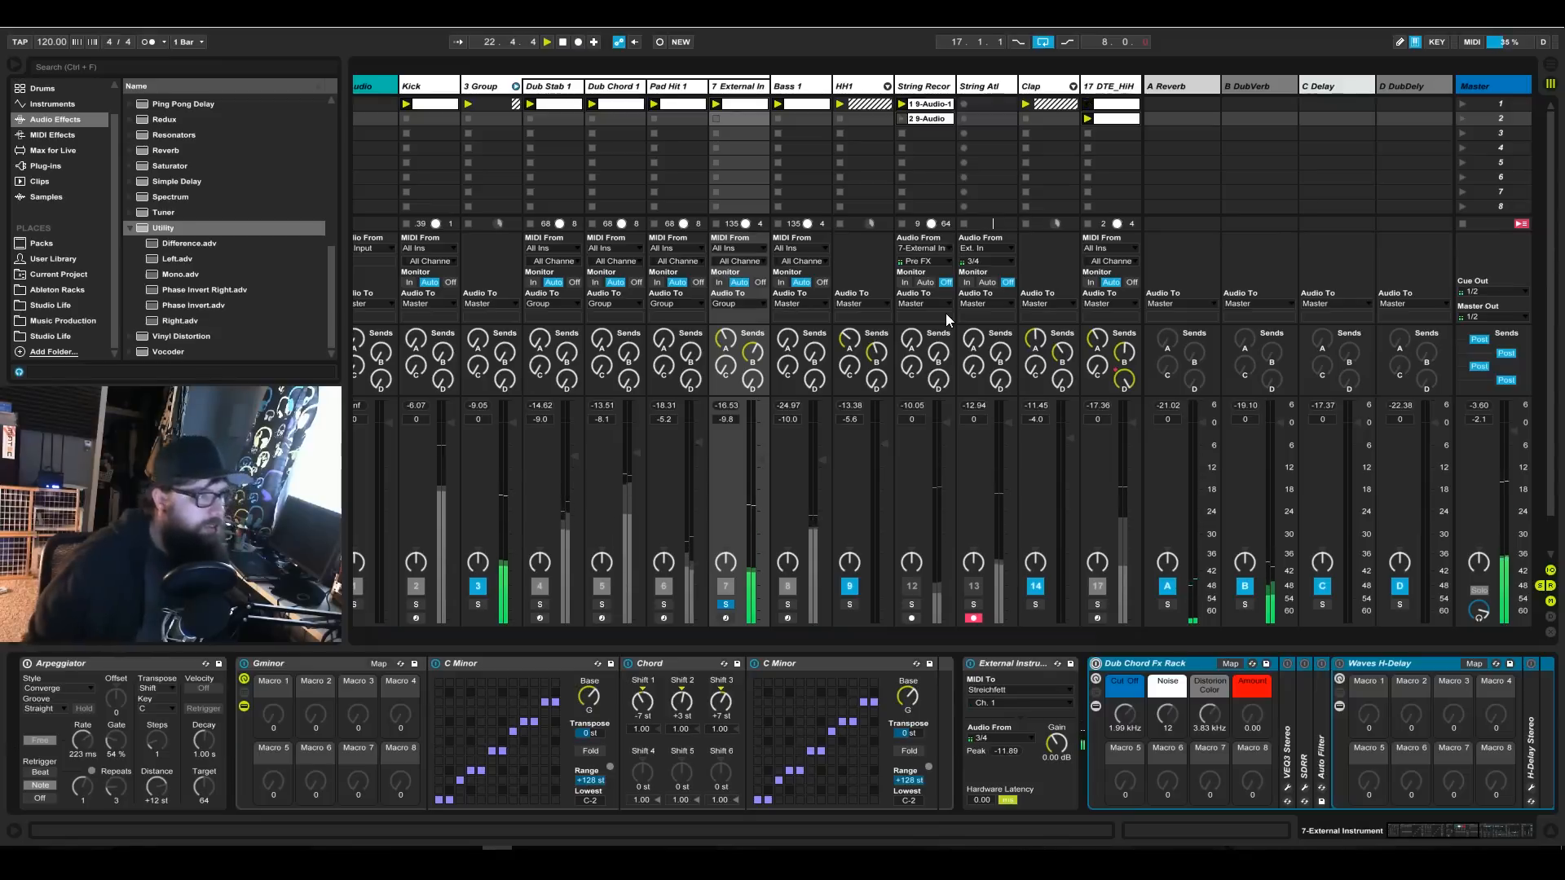
{"action": "left_click", "coordinate": [994, 105]}
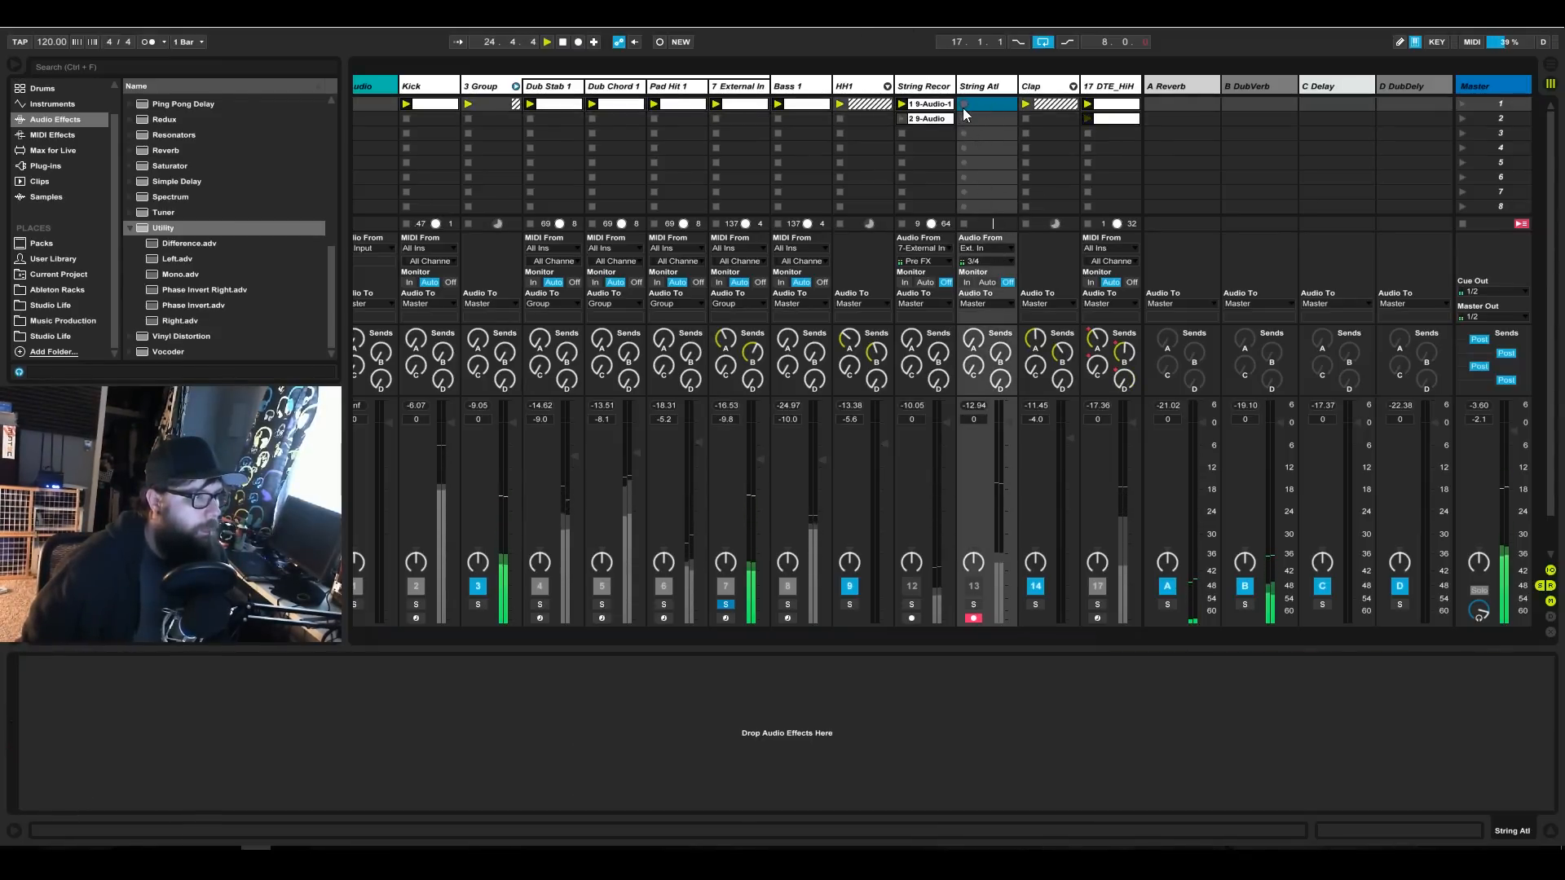
{"action": "left_click", "coordinate": [963, 105]}
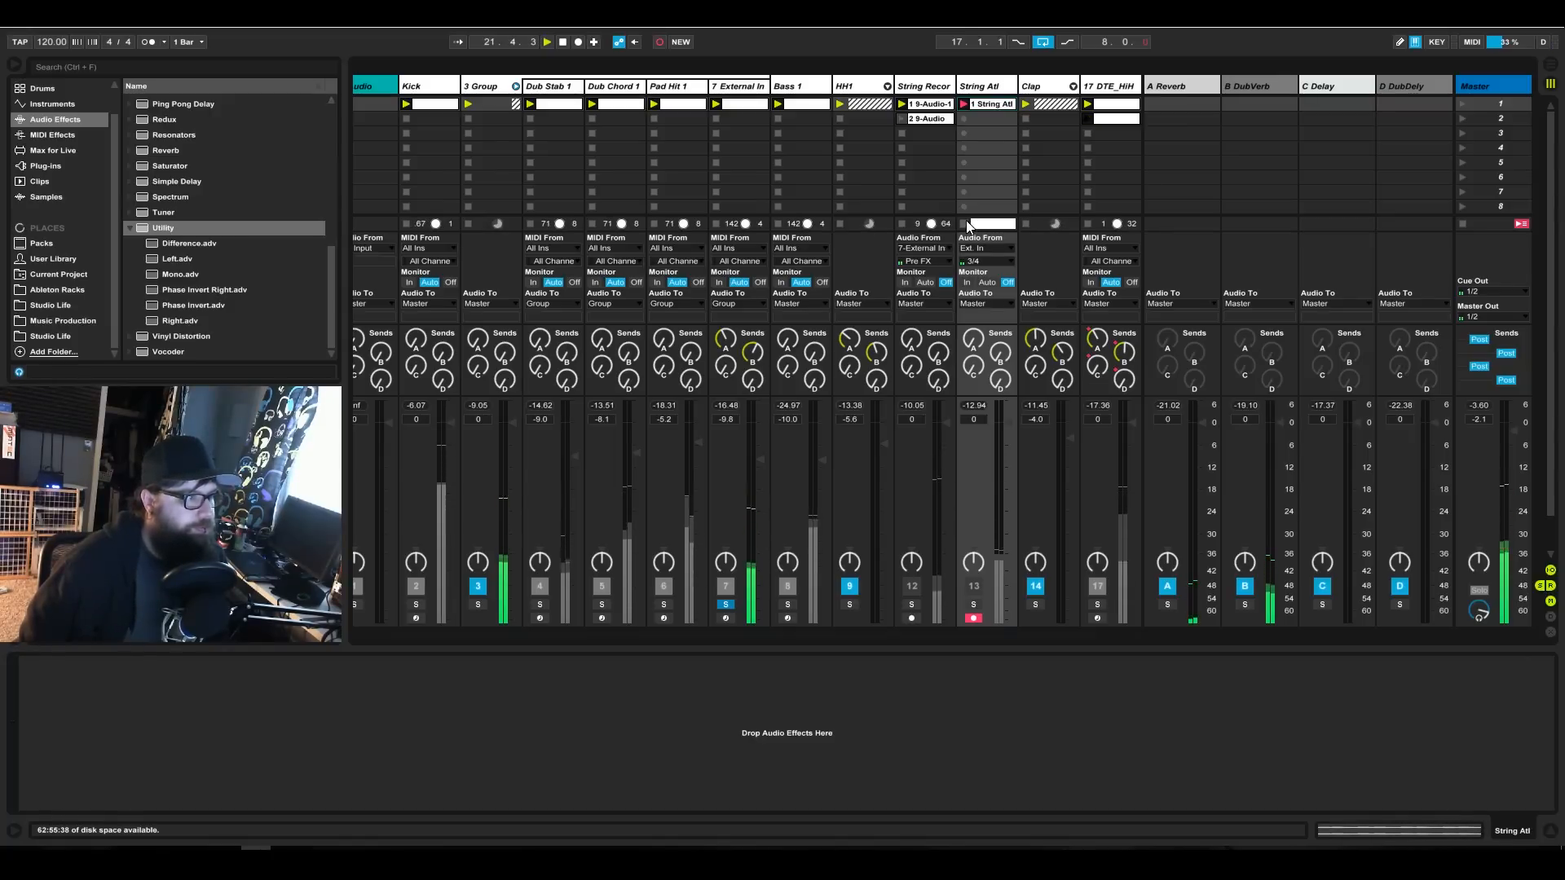
Display the waveform of the first String Atl recording and record a second take into the track's second clip slot.
{"action": "double_click", "coordinate": [988, 103]}
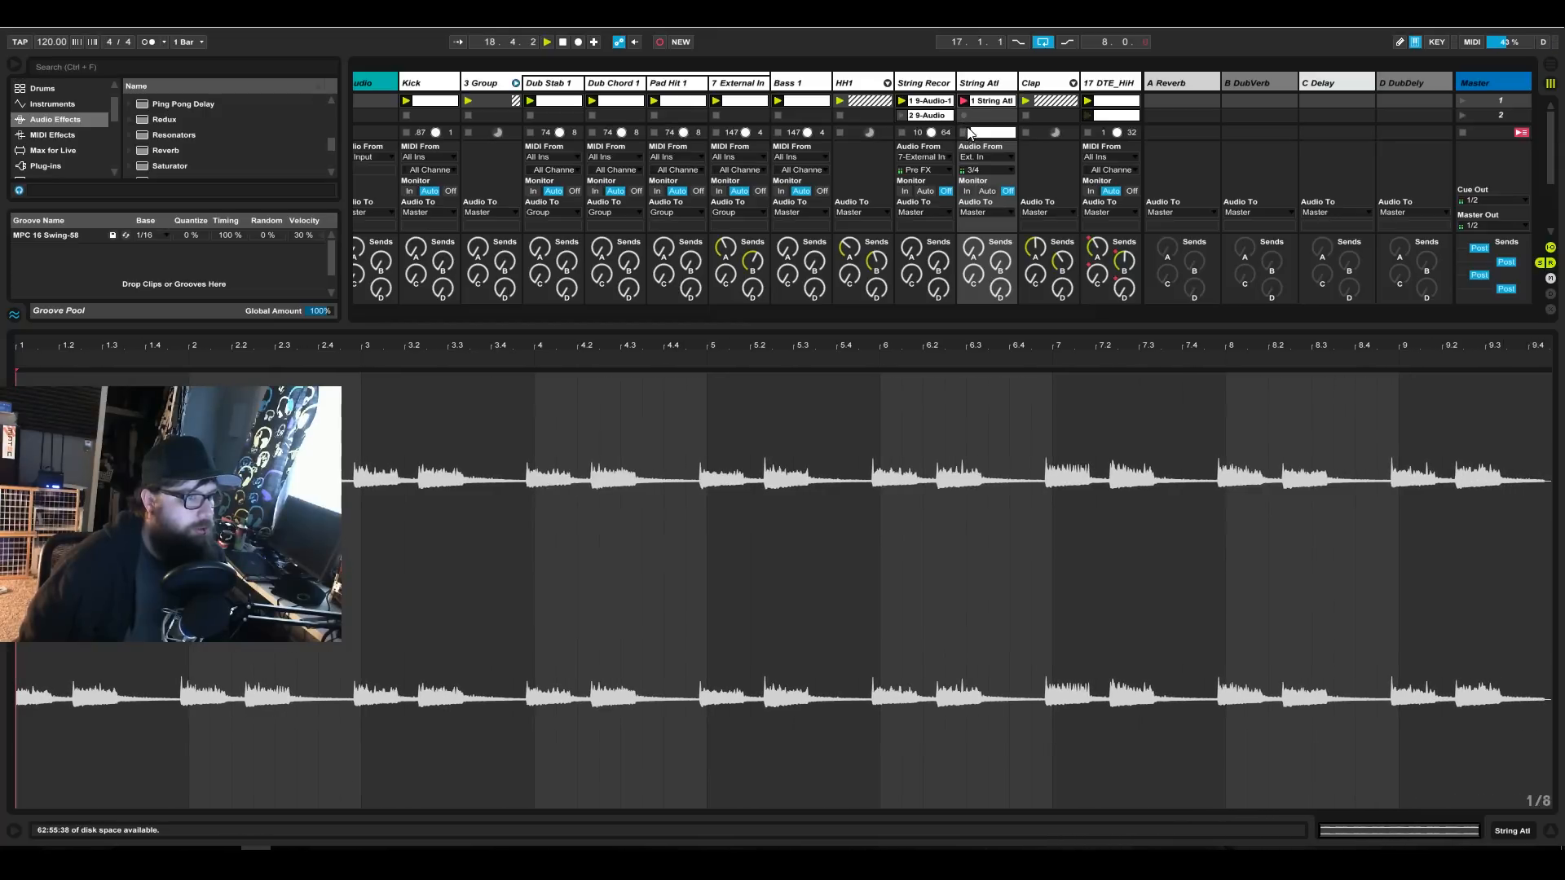
{"action": "left_click", "coordinate": [965, 115]}
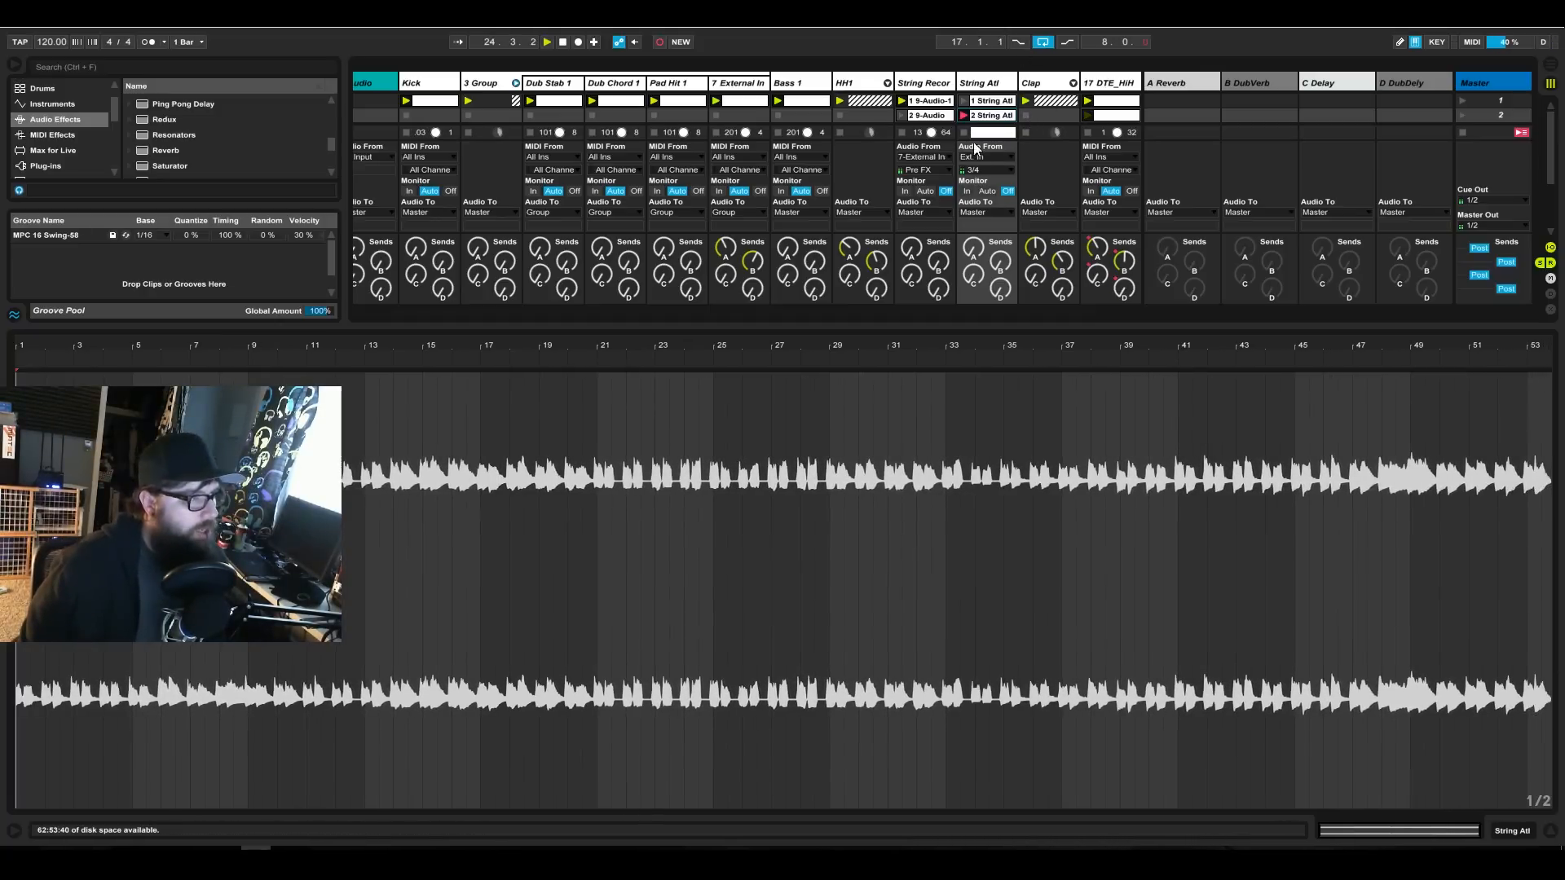
{"action": "left_click", "coordinate": [1516, 829]}
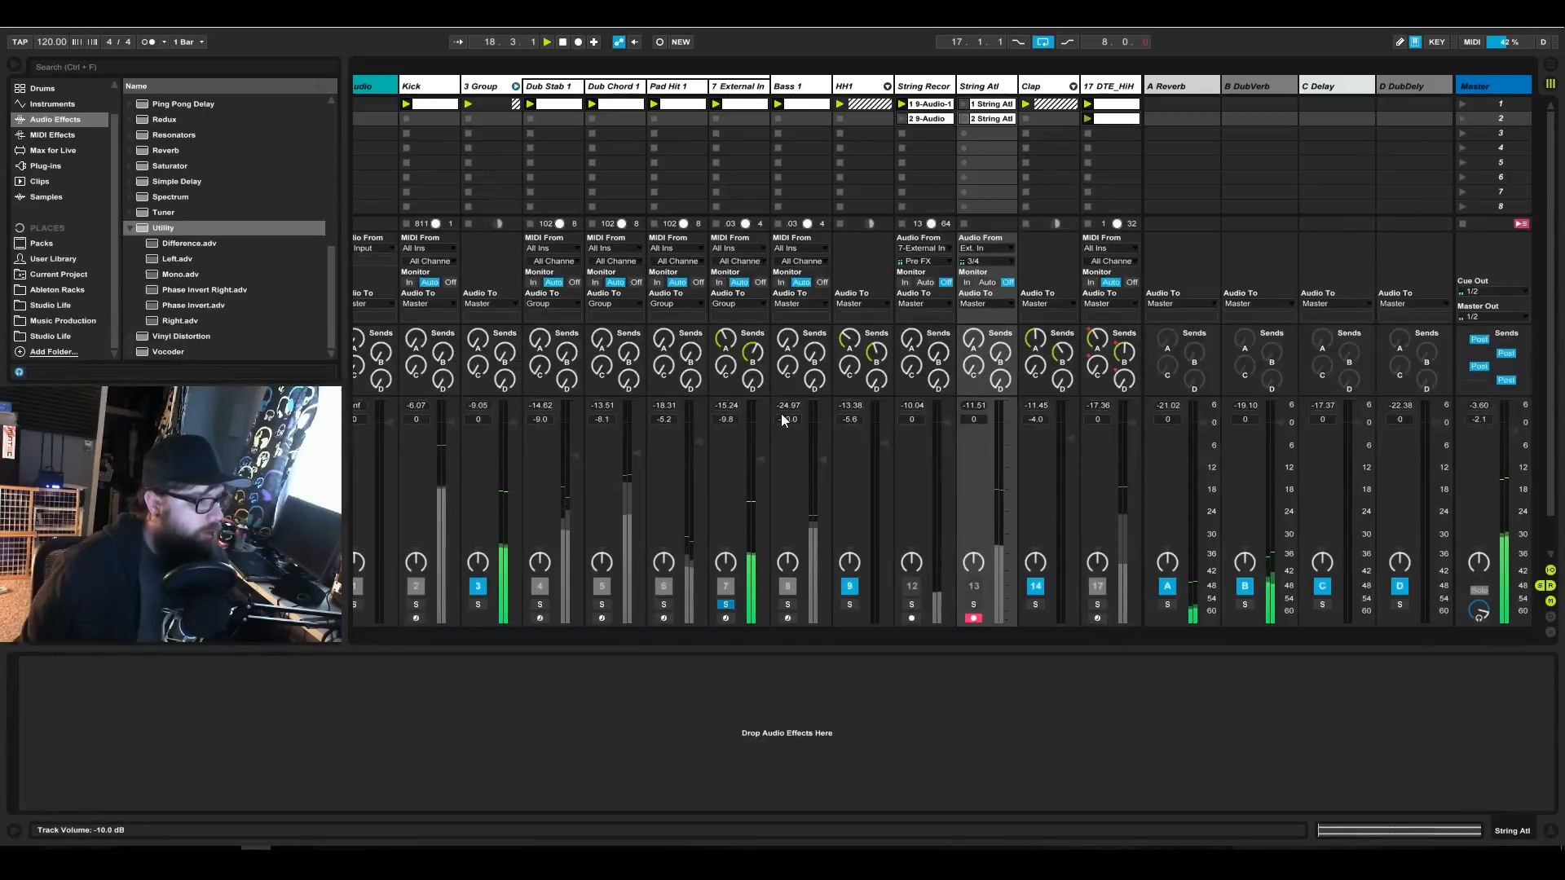
Unsolo and deactivate the 7-External Instrument track, and copy its audio effects starting with the Dub Chord Fx Rack.
{"action": "left_click", "coordinate": [739, 88]}
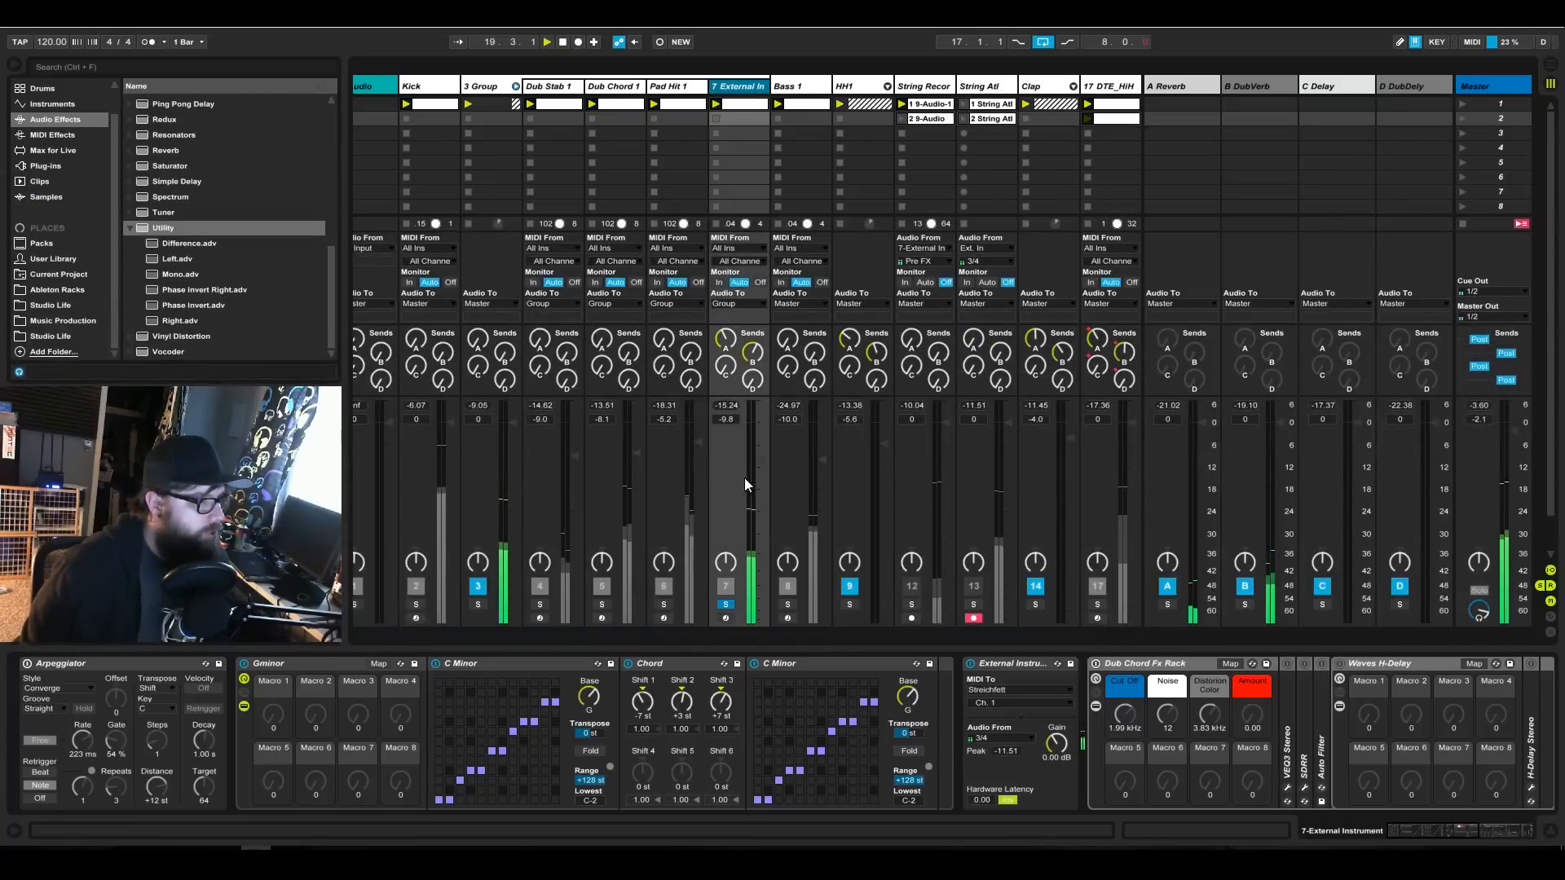
{"action": "left_click", "coordinate": [725, 604]}
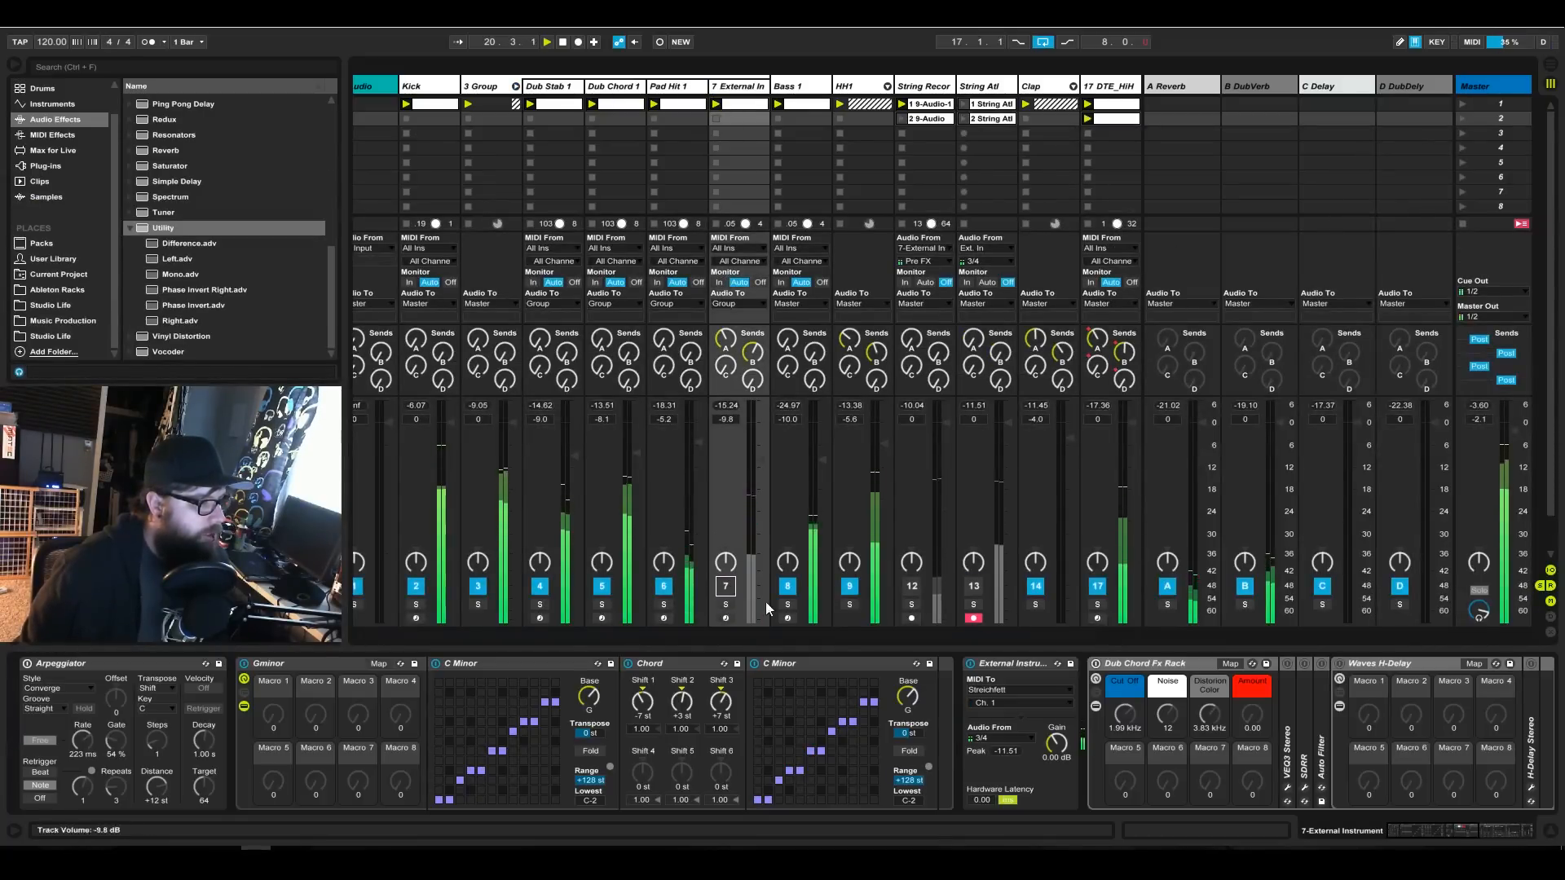
{"action": "left_click", "coordinate": [1139, 665]}
{"action": "right_click", "coordinate": [1140, 665]}
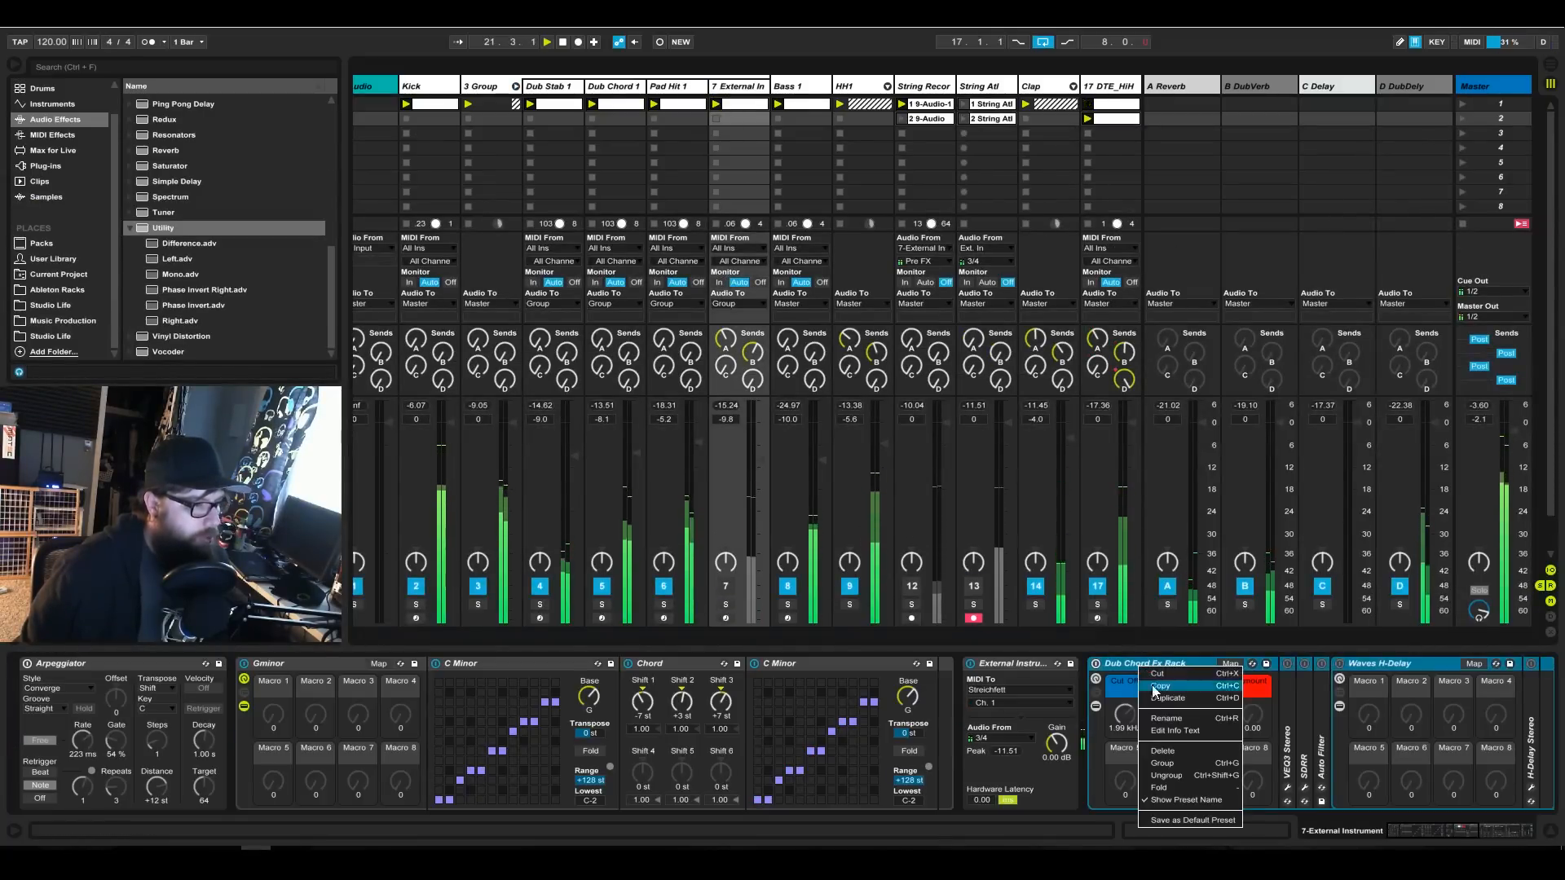
{"action": "key", "text": "Escape"}
Paste the copied effects chain onto the String Recordings track and fold the 3 Group track.
{"action": "left_click", "coordinate": [986, 88]}
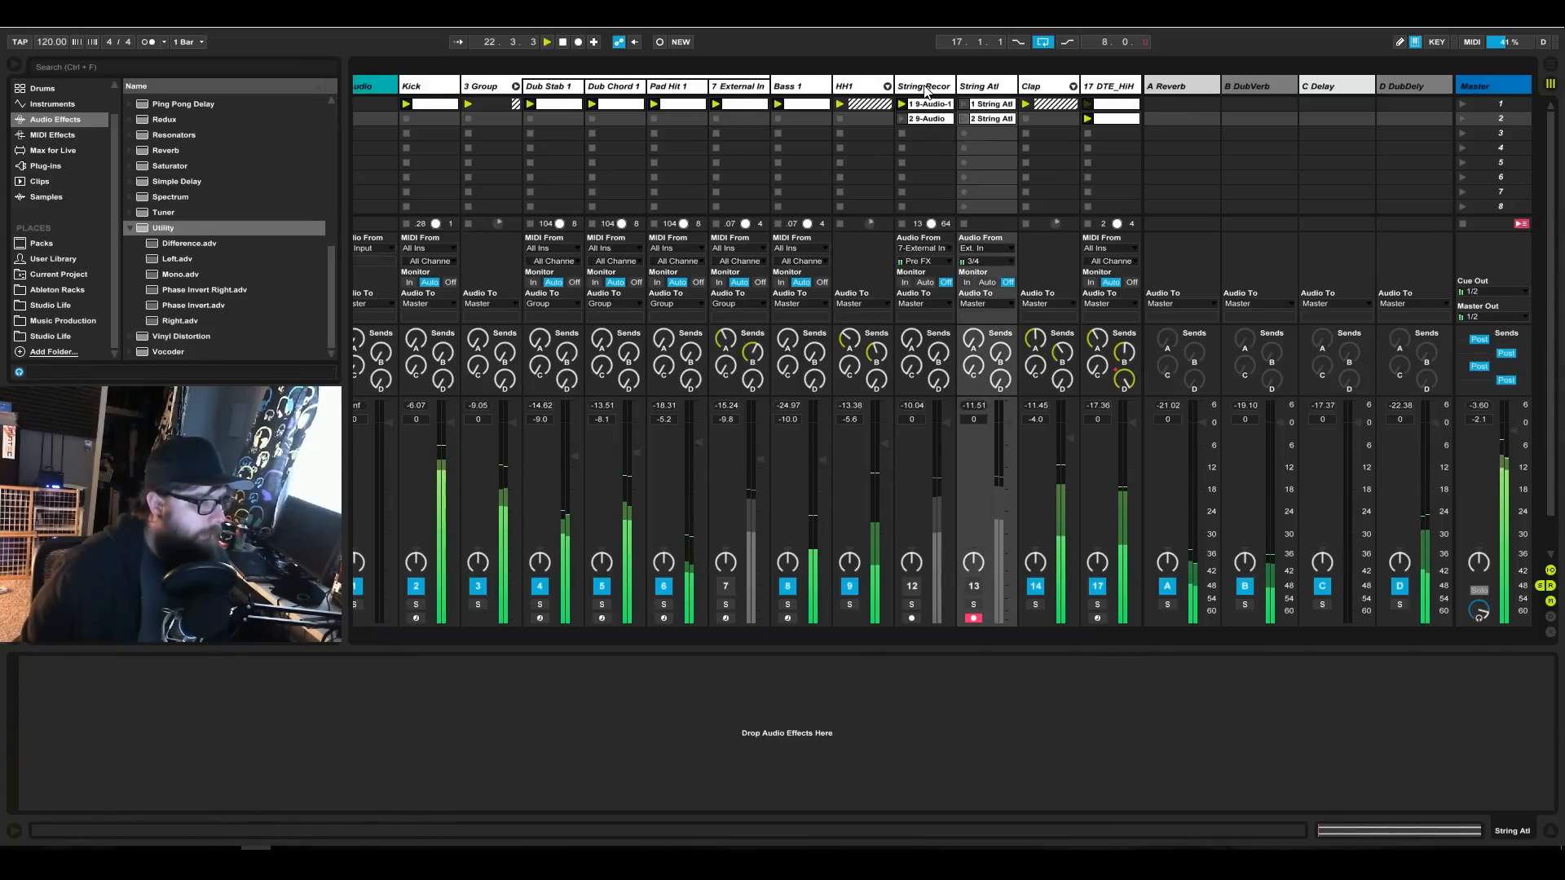
{"action": "left_click", "coordinate": [924, 86]}
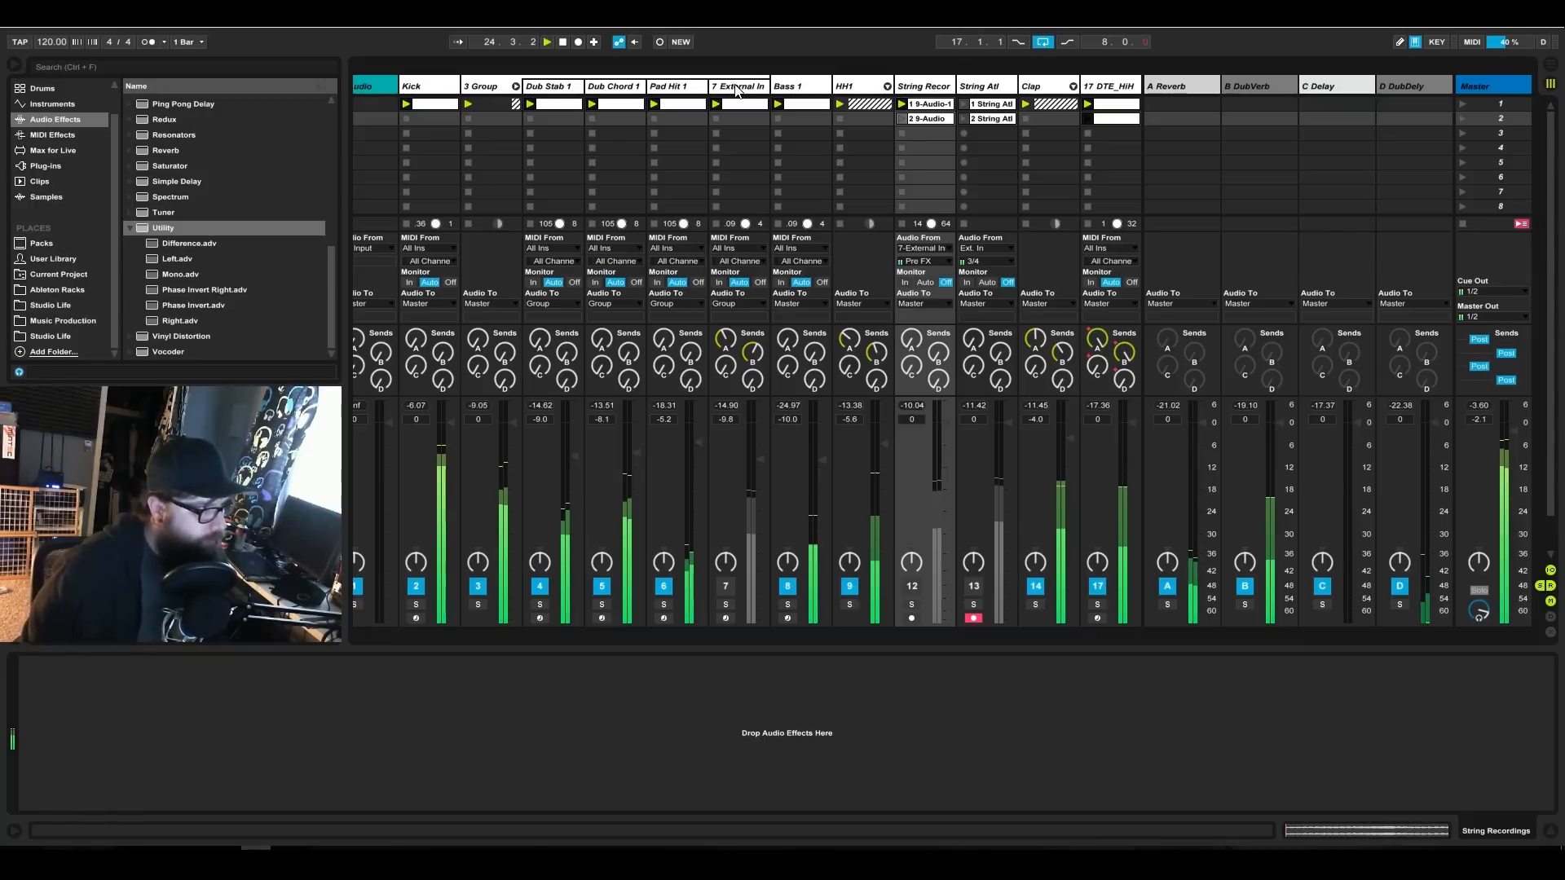
{"action": "key", "text": "ctrl+v"}
{"action": "left_click", "coordinate": [516, 86]}
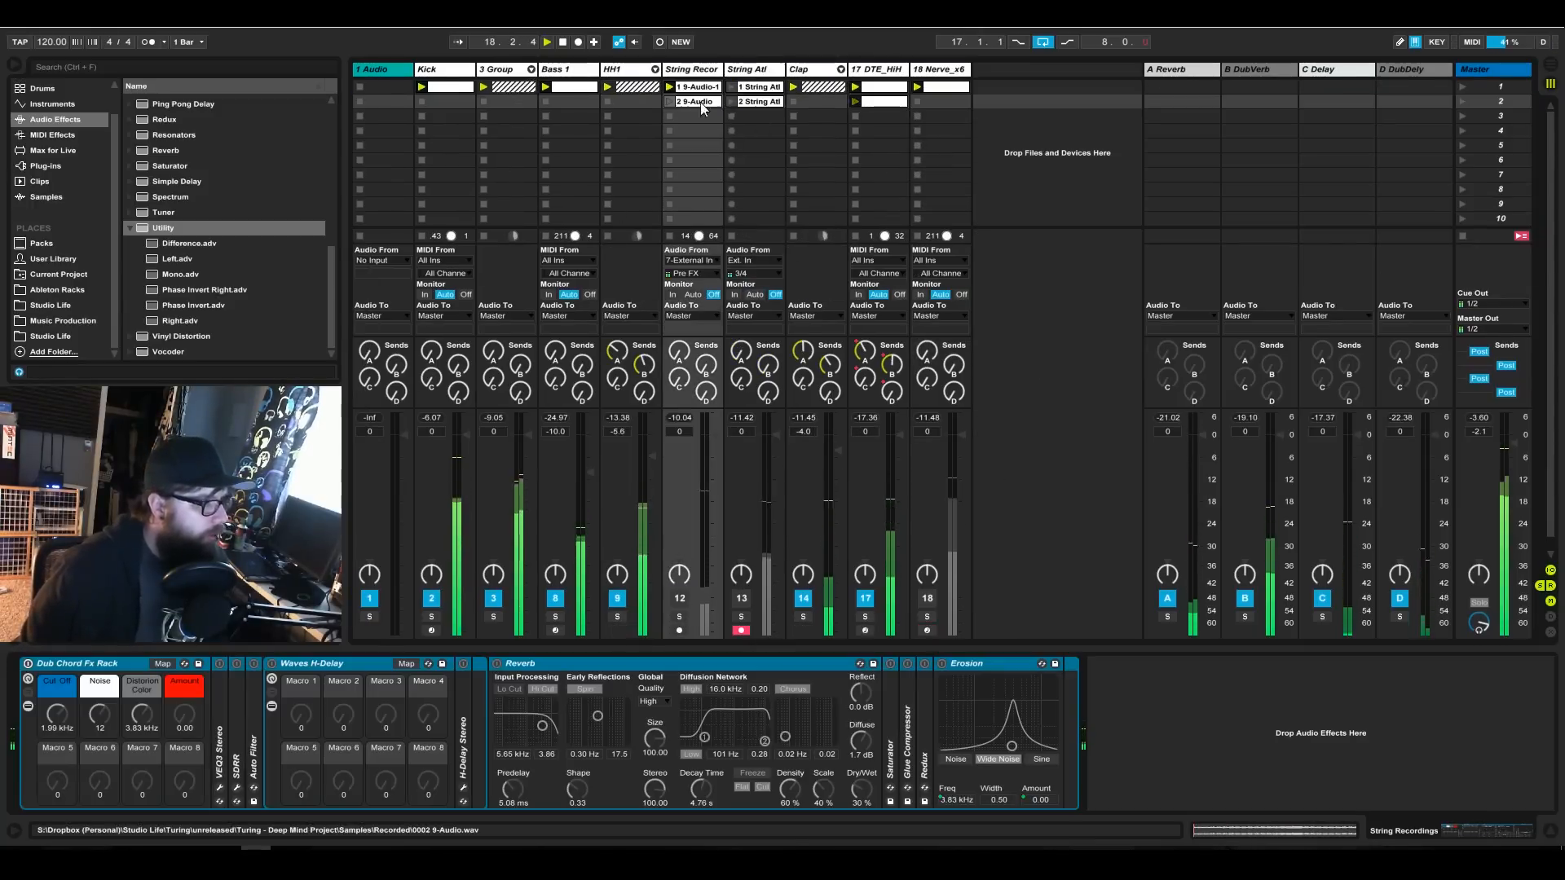
Check the first String Recordings clip and its pasted effects chain, and activate the String Recordings track.
{"action": "left_click", "coordinate": [689, 70]}
{"action": "left_click", "coordinate": [691, 87]}
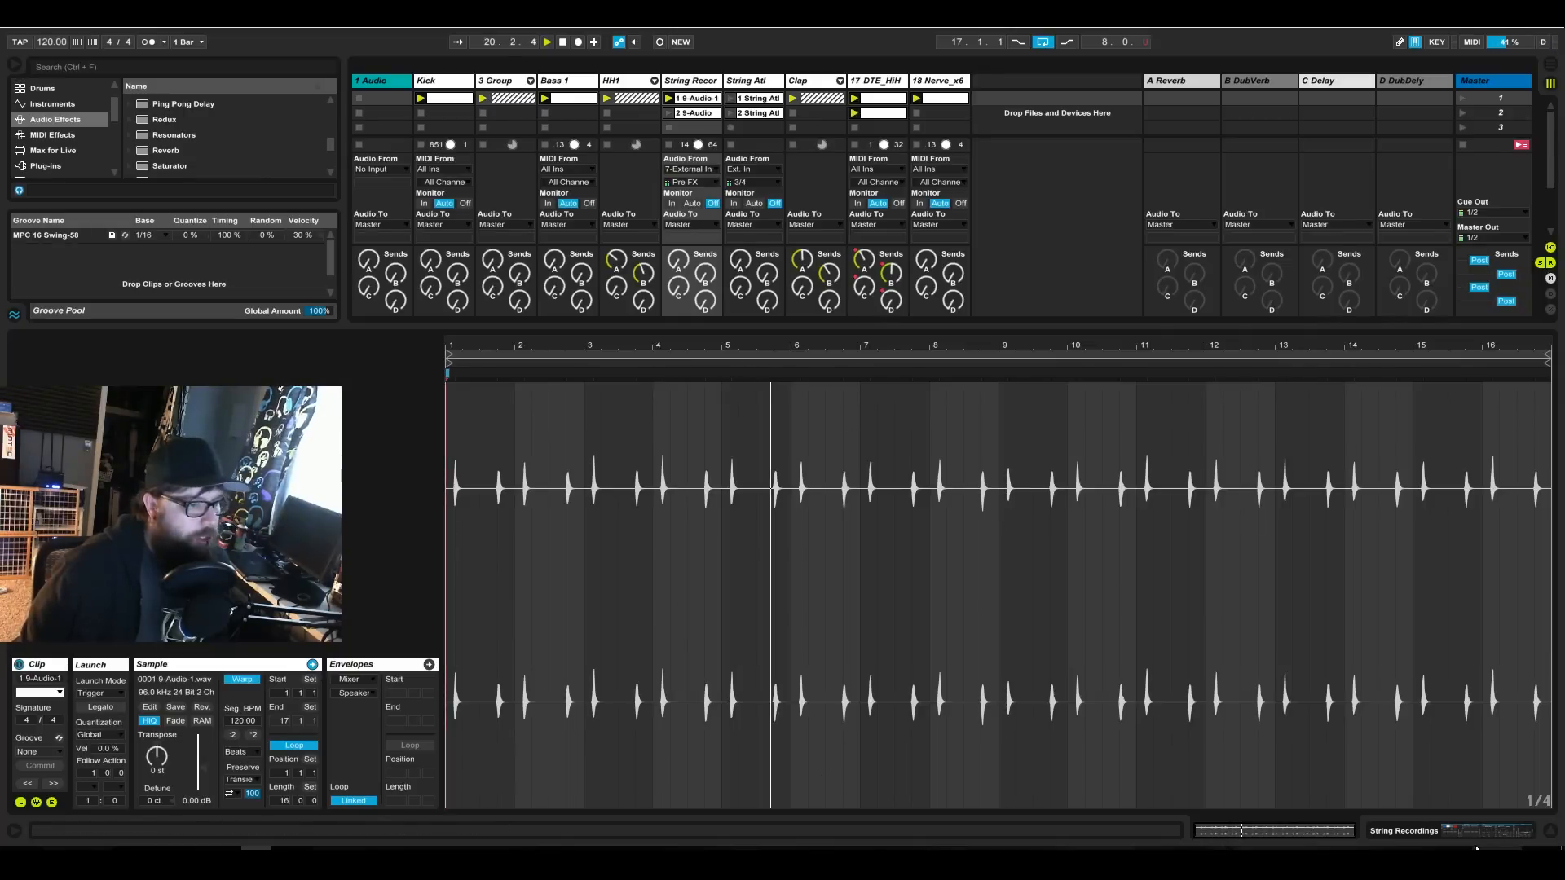
{"action": "left_click", "coordinate": [1400, 831]}
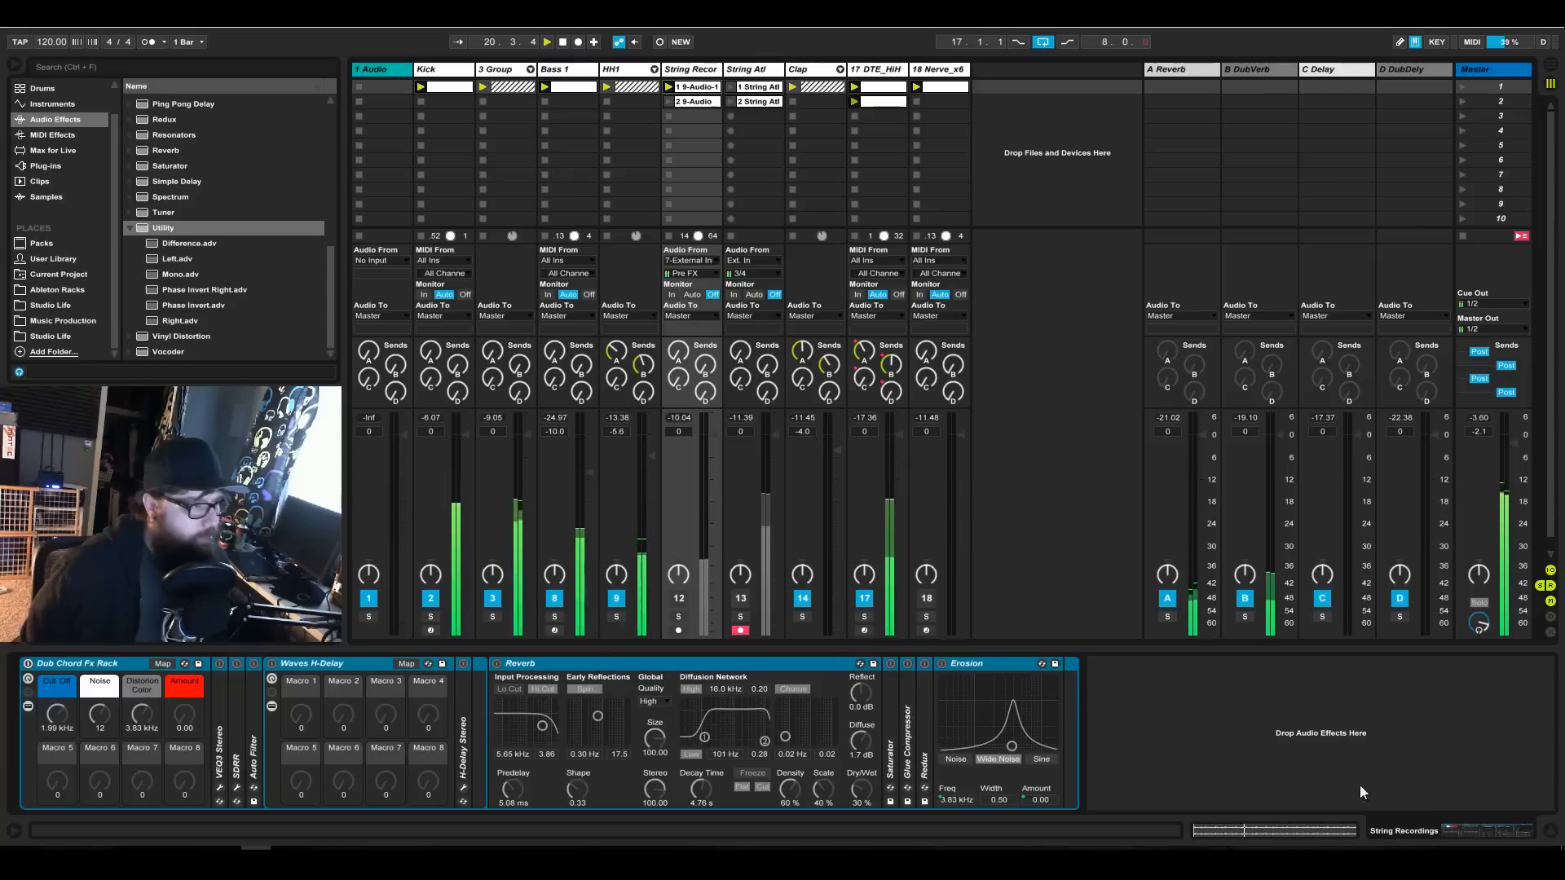
{"action": "left_click", "coordinate": [679, 602]}
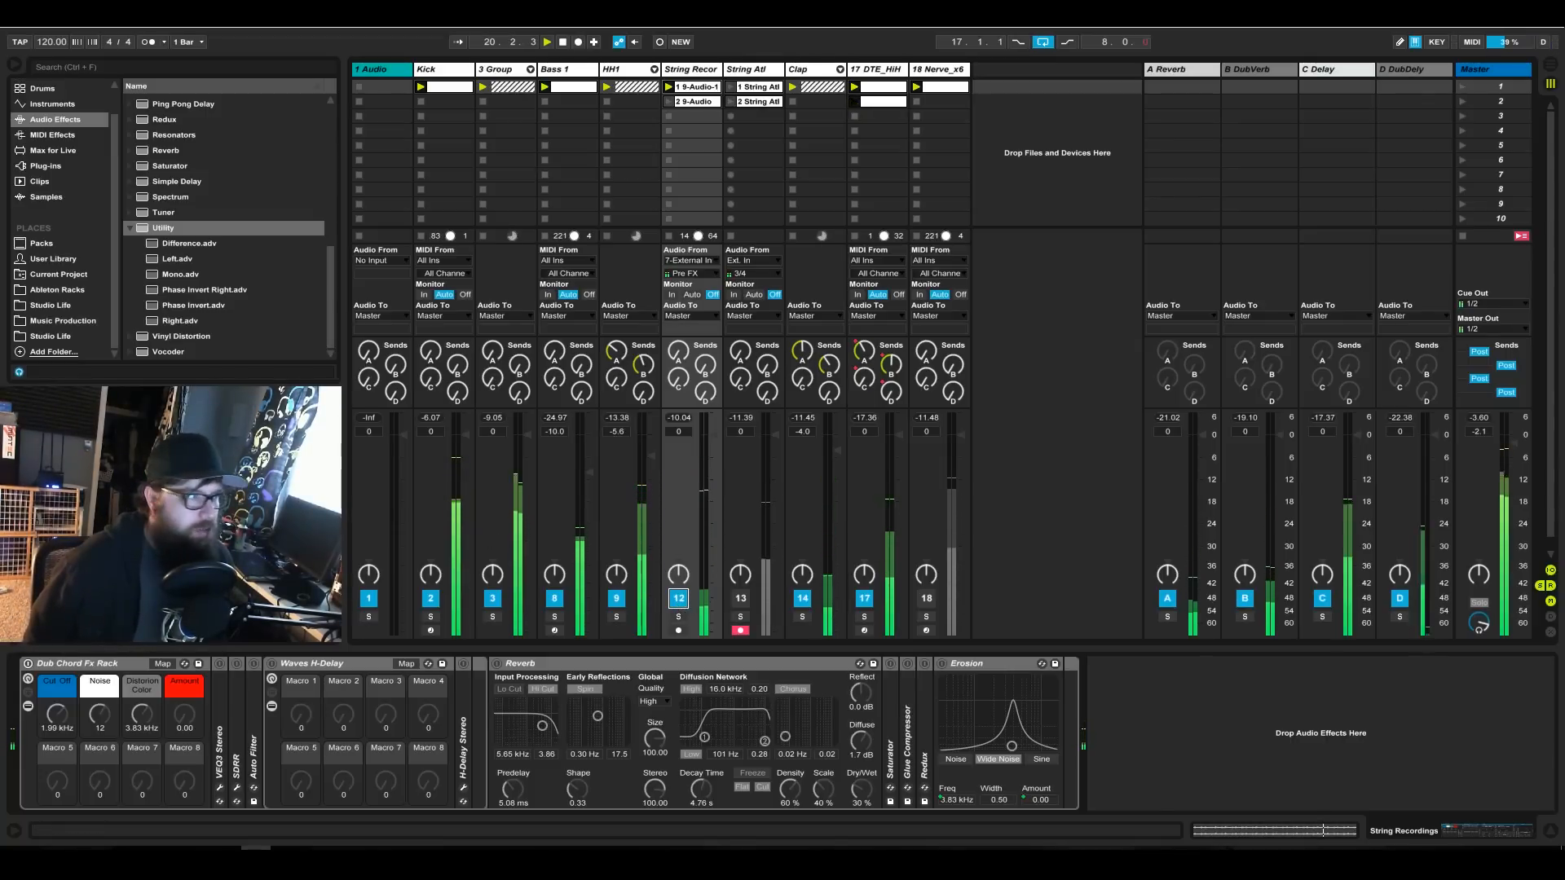
Shorten the loop of the first String Recordings clip to two bars, ending at bar 3.
{"action": "double_click", "coordinate": [694, 91]}
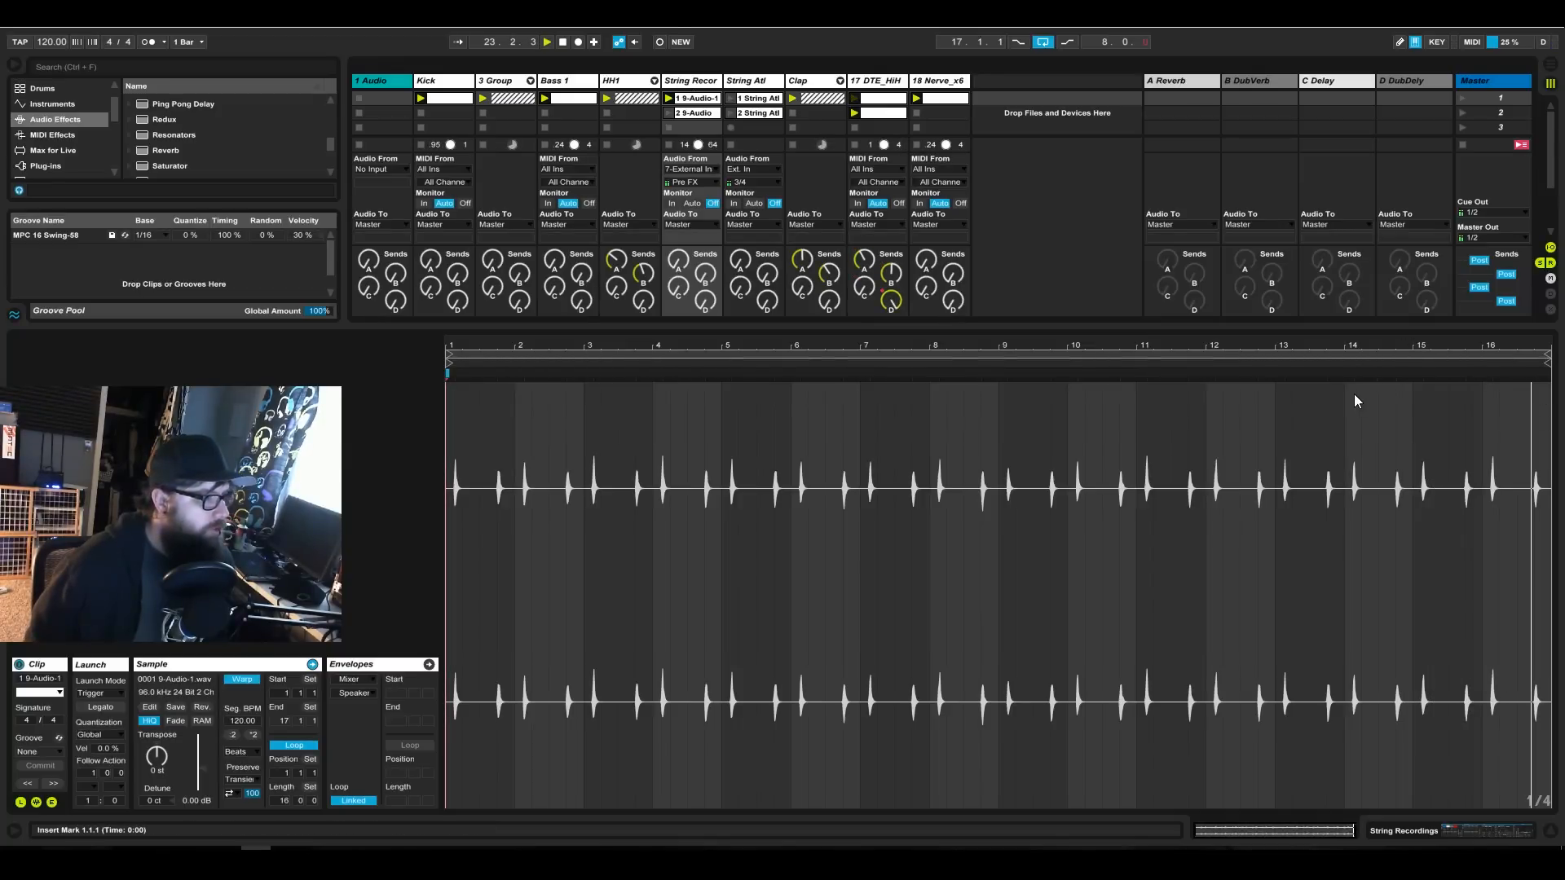
{"action": "left_click_drag", "start_coordinate": [1548, 375], "coordinate": [584, 401]}
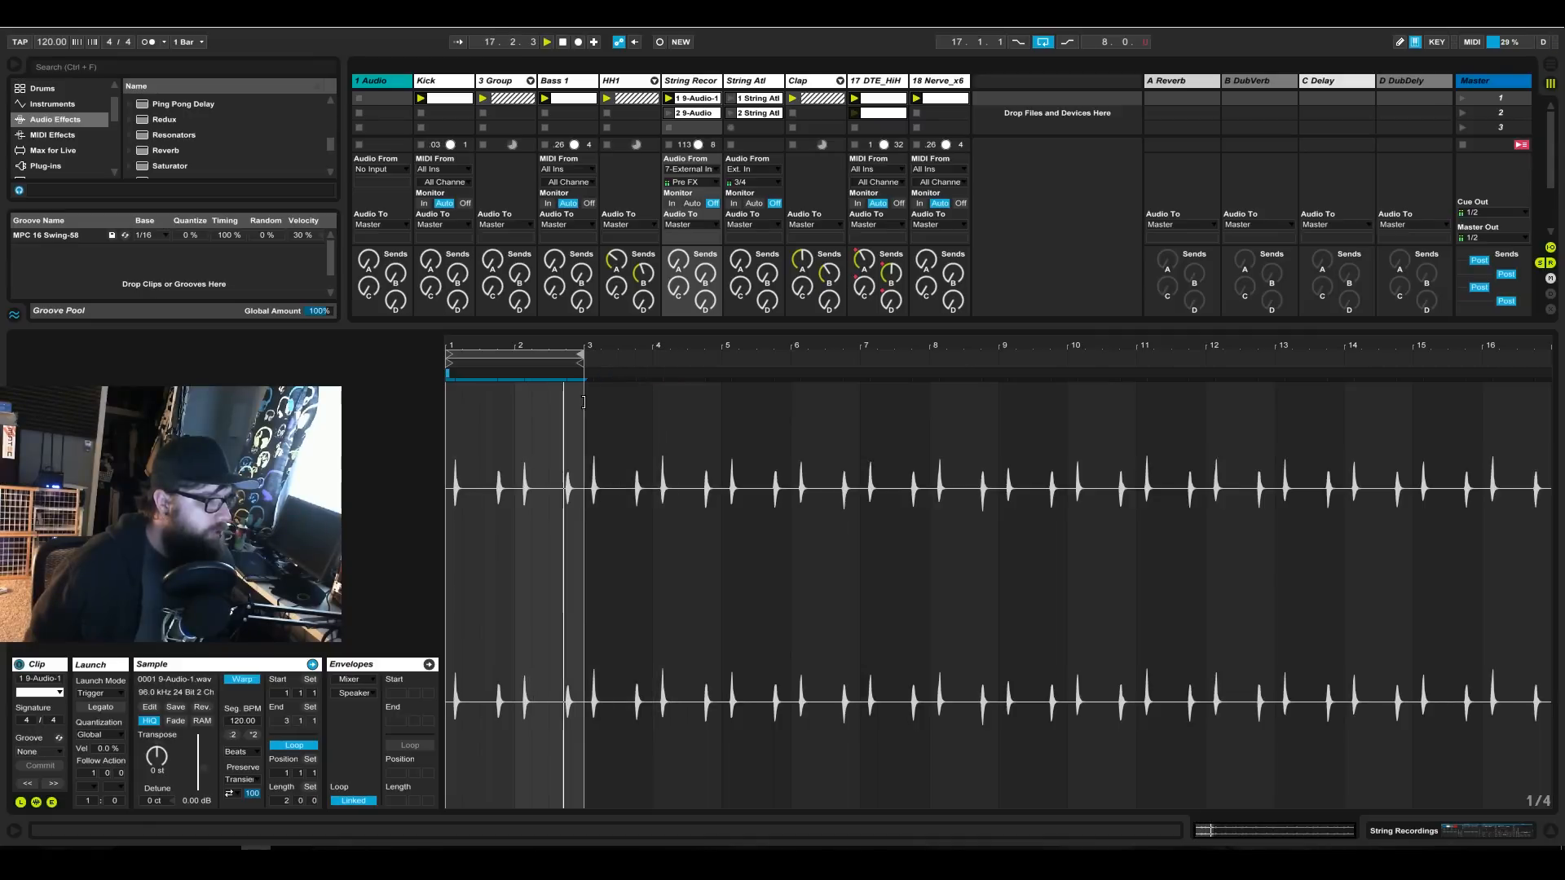
{"action": "left_click_drag", "start_coordinate": [478, 340], "coordinate": [478, 343]}
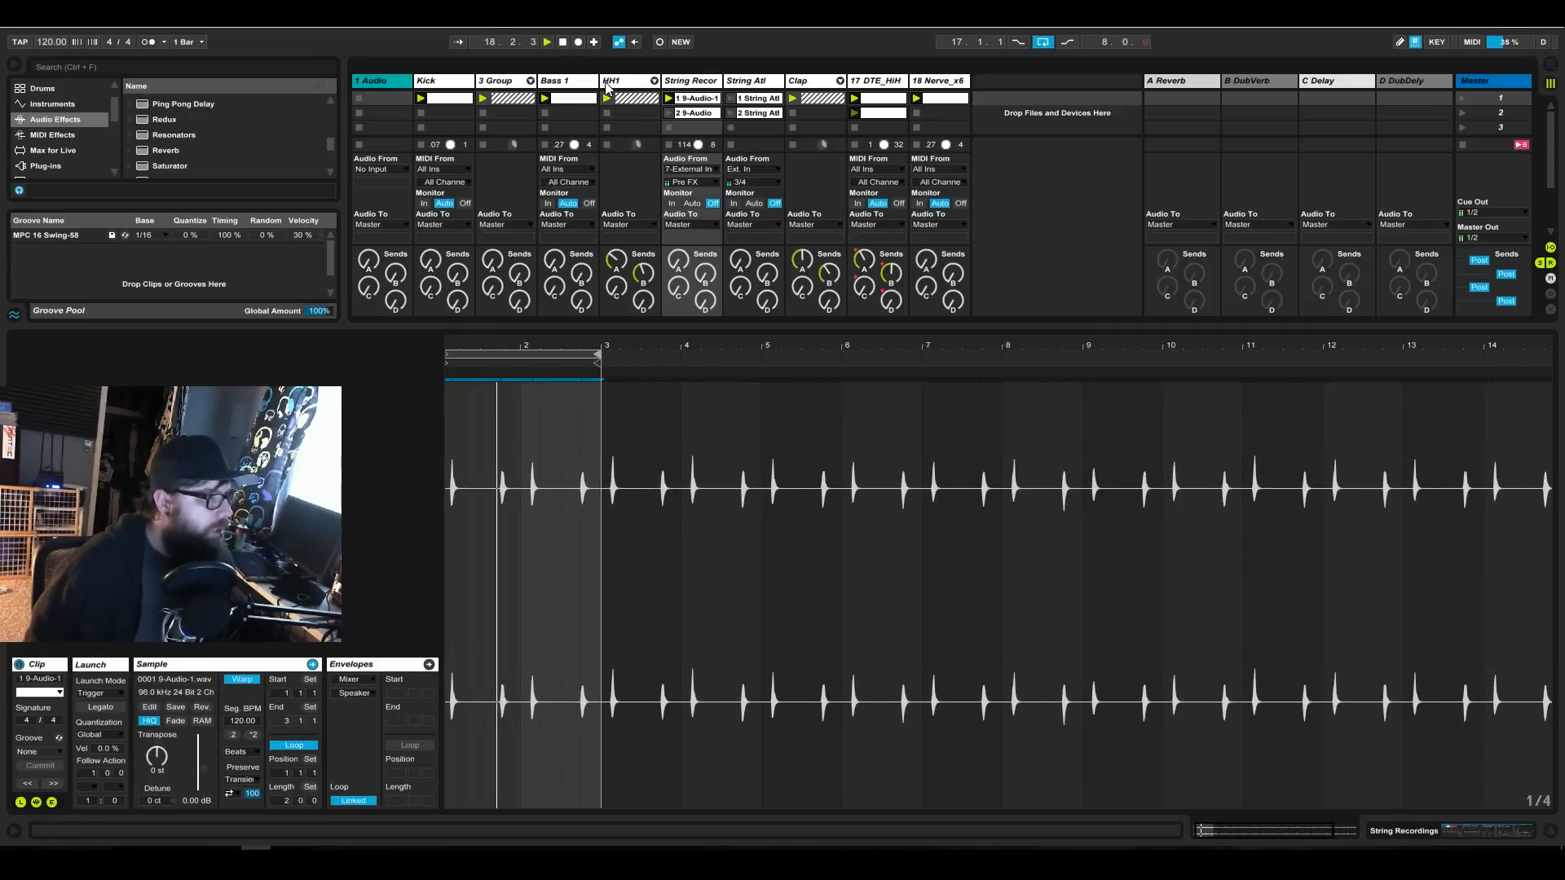
Unfold the 3 Group track and examine the note timing in the external instrument's MIDI clip for comparison with the recorded audio.
{"action": "left_click", "coordinate": [531, 81]}
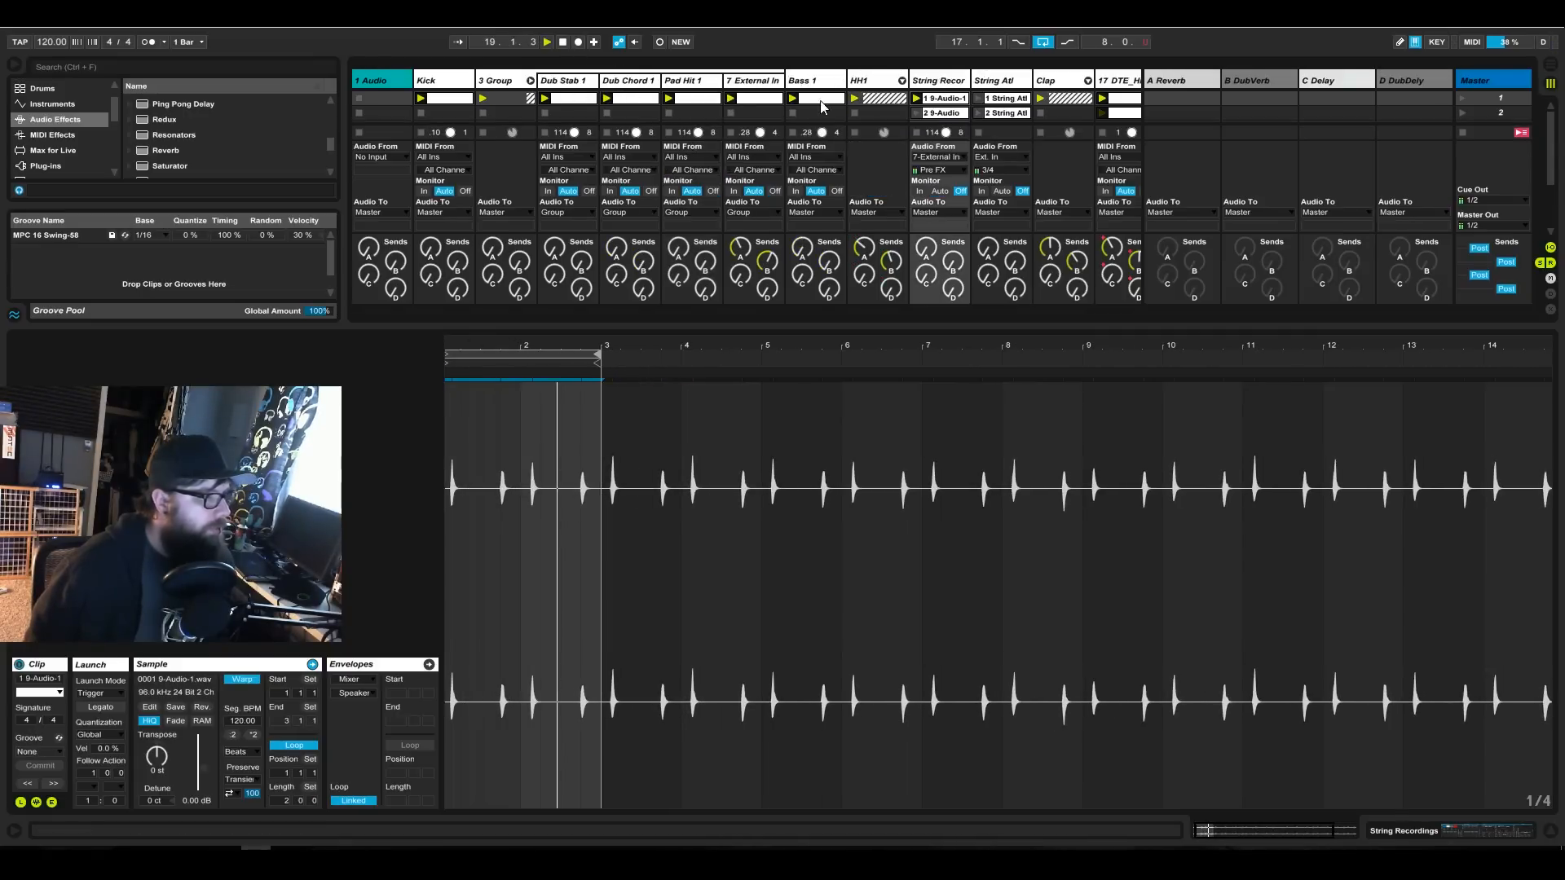
{"action": "left_click", "coordinate": [773, 99]}
{"action": "left_click", "coordinate": [489, 412]}
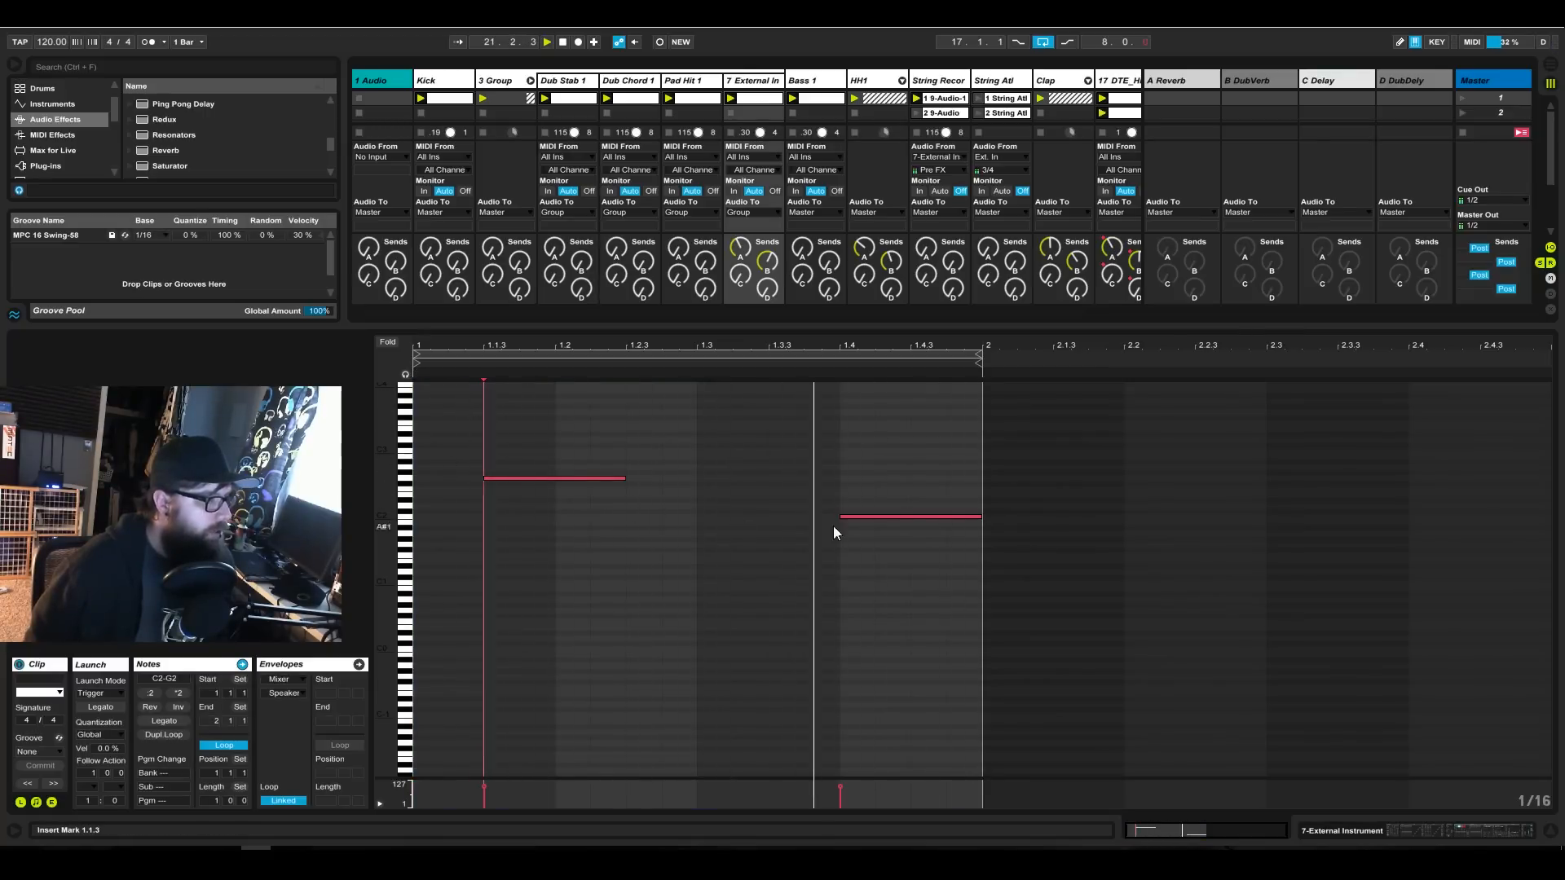
{"action": "left_click", "coordinate": [1480, 833]}
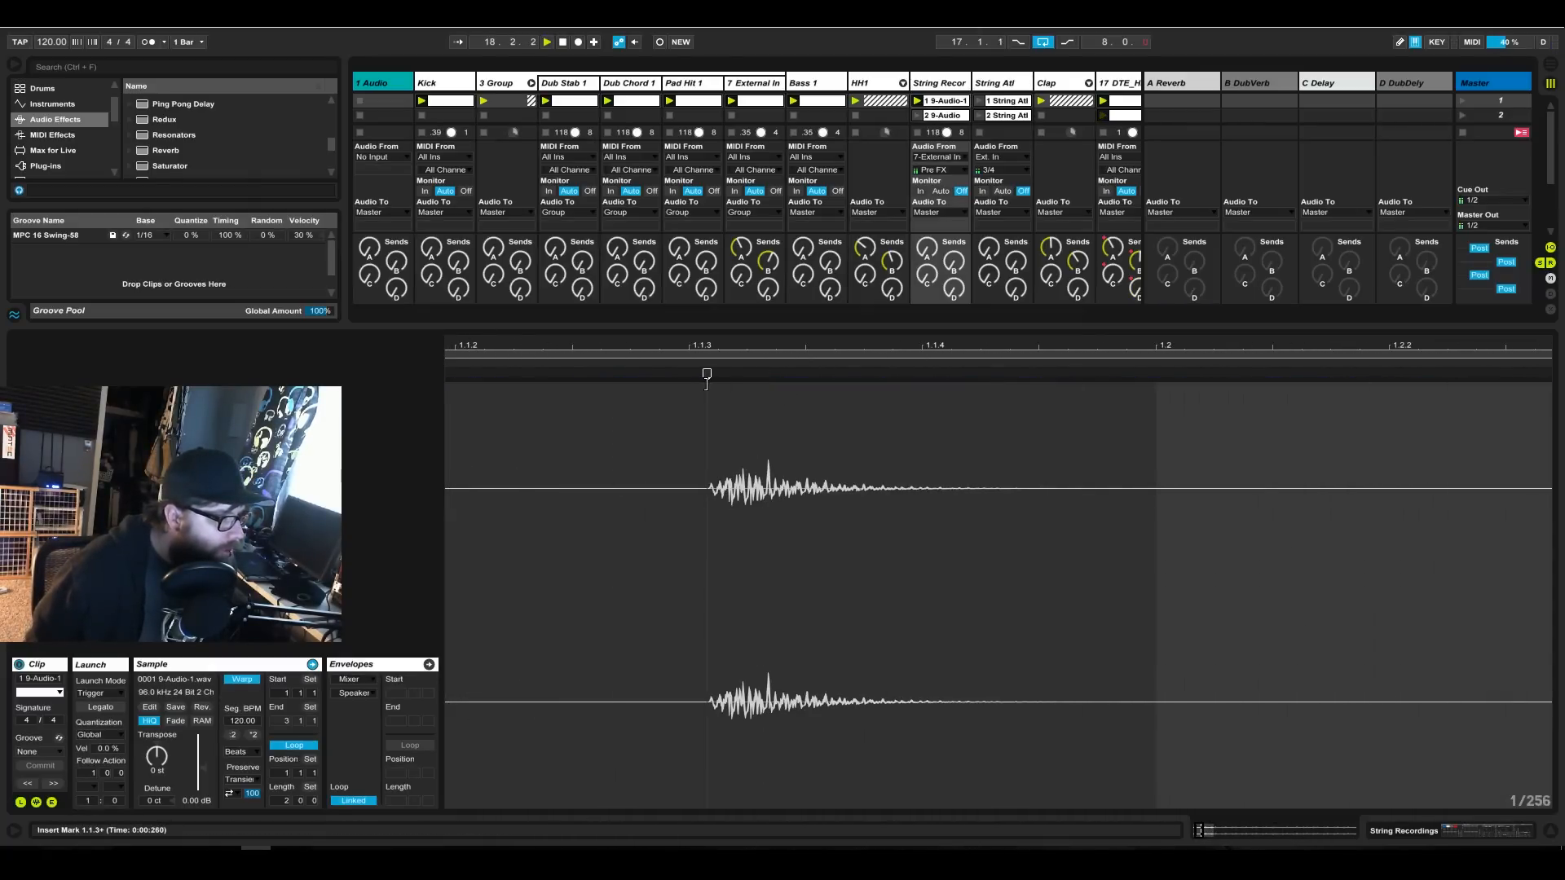
Add a warp marker at the first transient of the String Recordings clip, remove the clip-start marker and align the transient to 1.1.3.
{"action": "left_click_drag", "start_coordinate": [713, 342], "coordinate": [729, 489]}
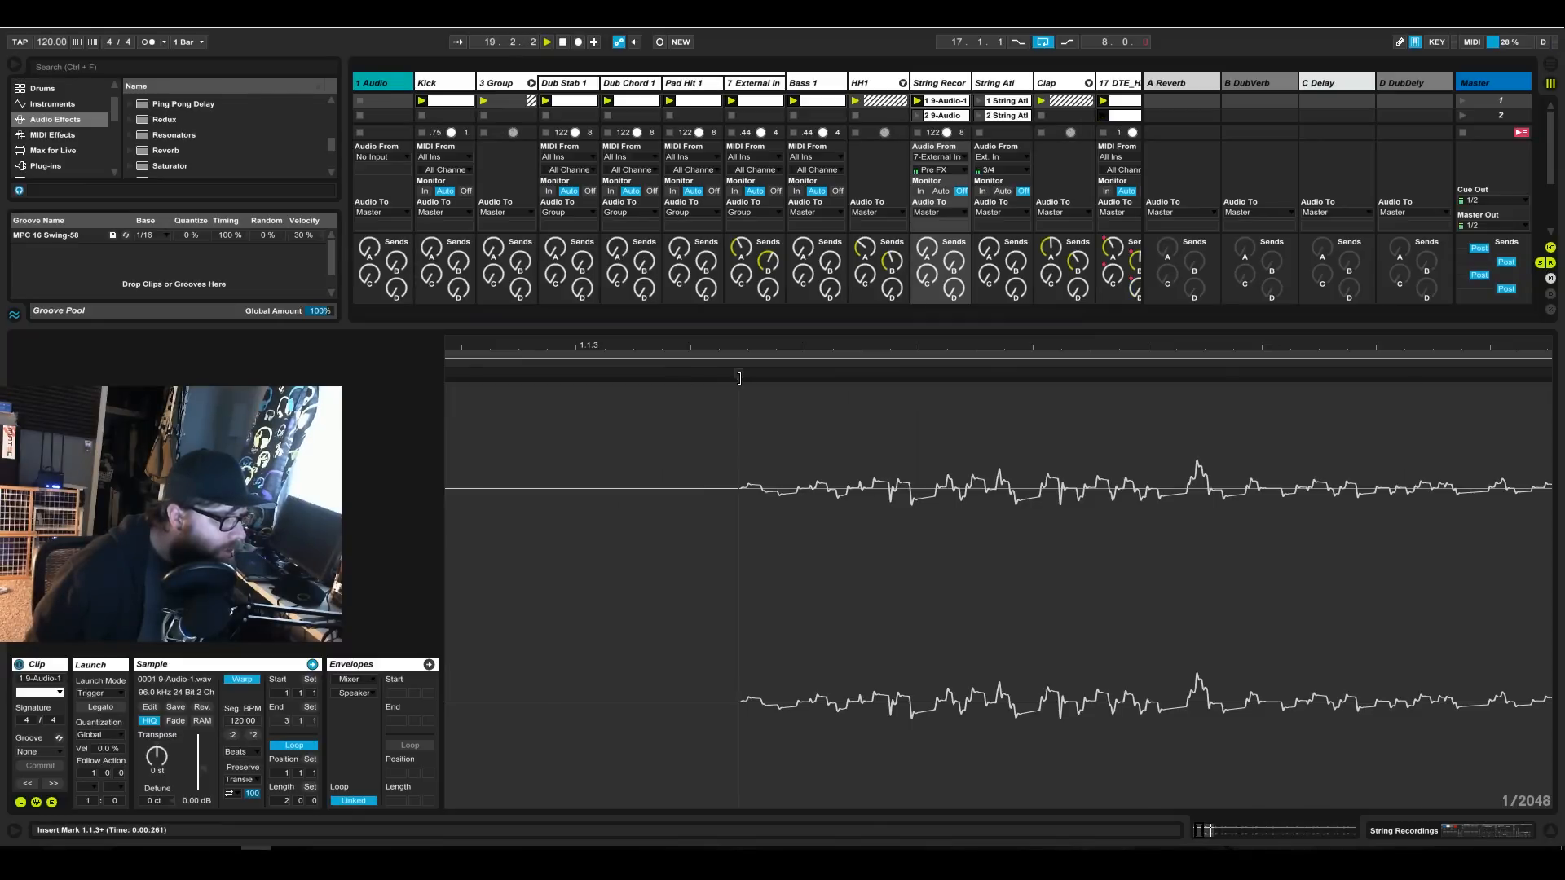
{"action": "left_click_drag", "start_coordinate": [739, 346], "coordinate": [738, 196]}
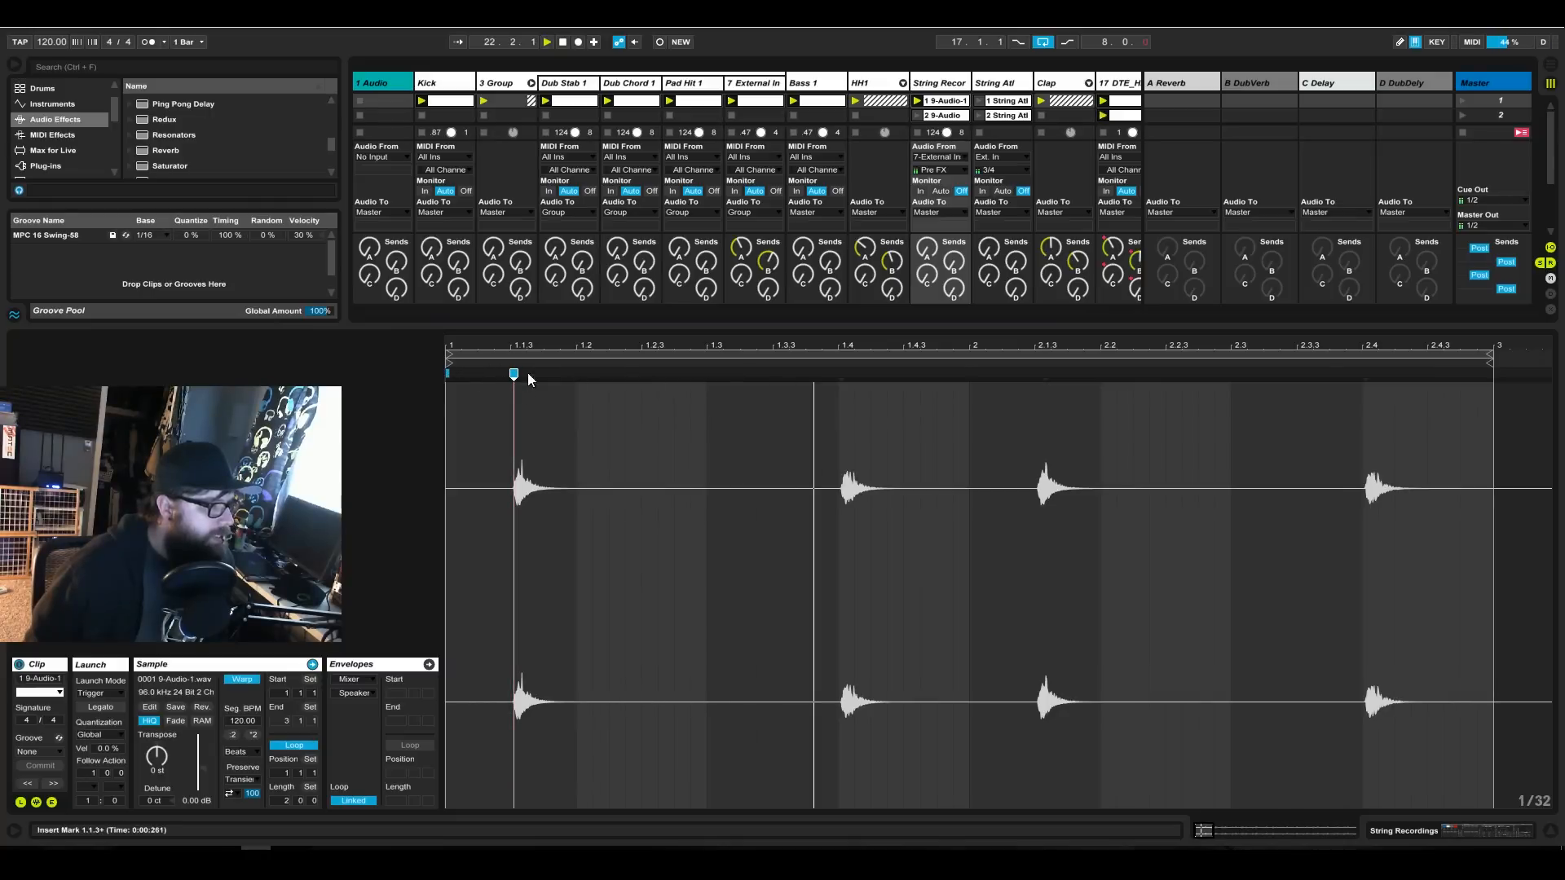
{"action": "double_click", "coordinate": [447, 373]}
{"action": "left_click_drag", "start_coordinate": [511, 372], "coordinate": [507, 370]}
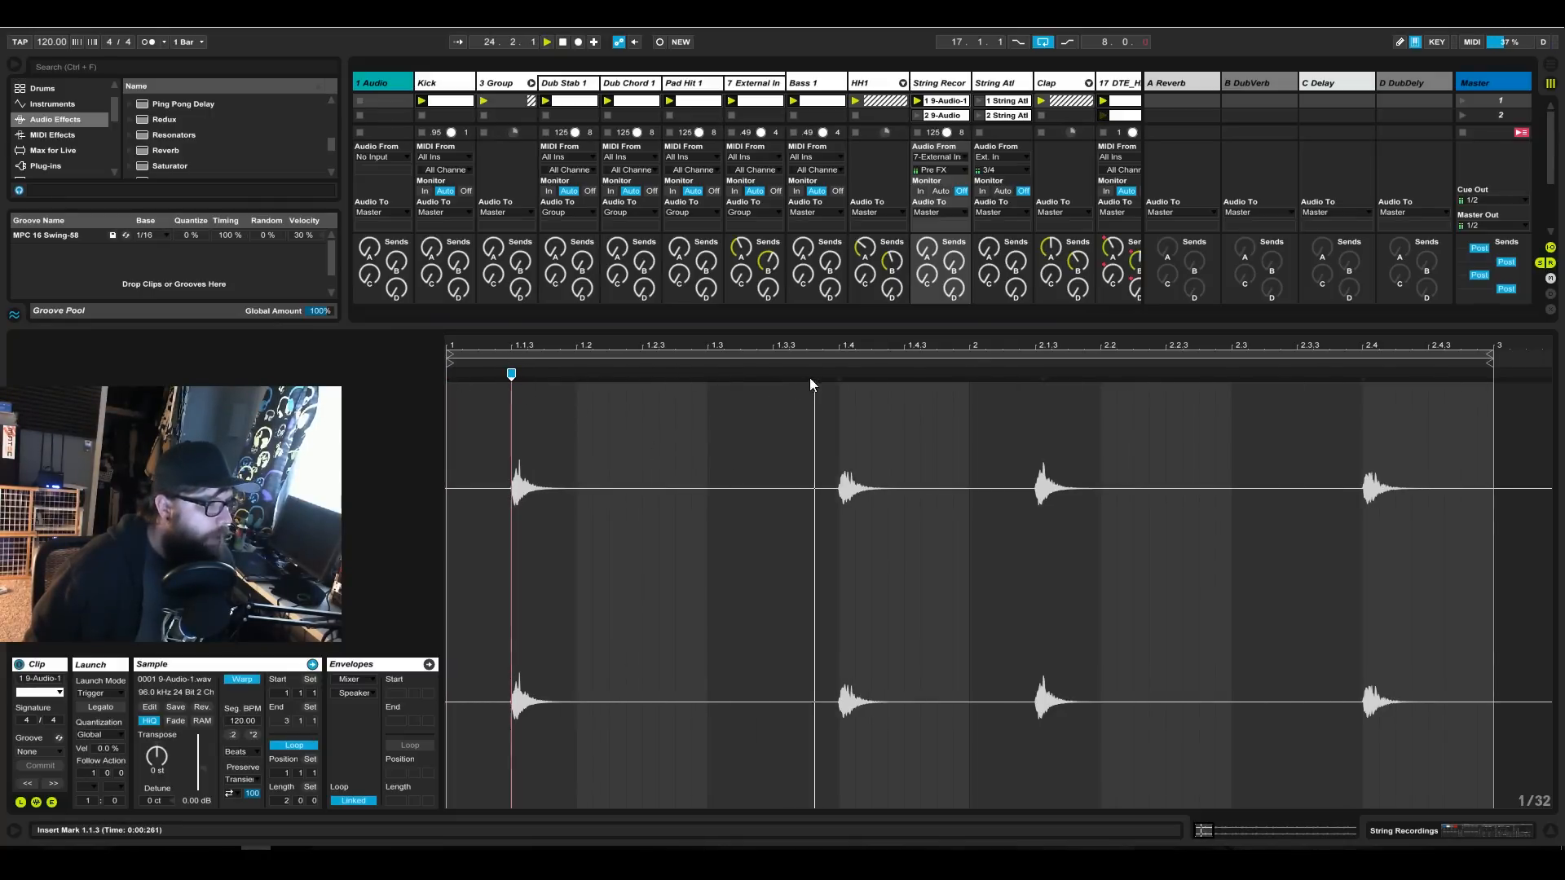
Add warp markers at the second, third and fourth transients and align them to 1.4, 2.1.3 and 2.4.
{"action": "left_click_drag", "start_coordinate": [840, 346], "coordinate": [830, 534]}
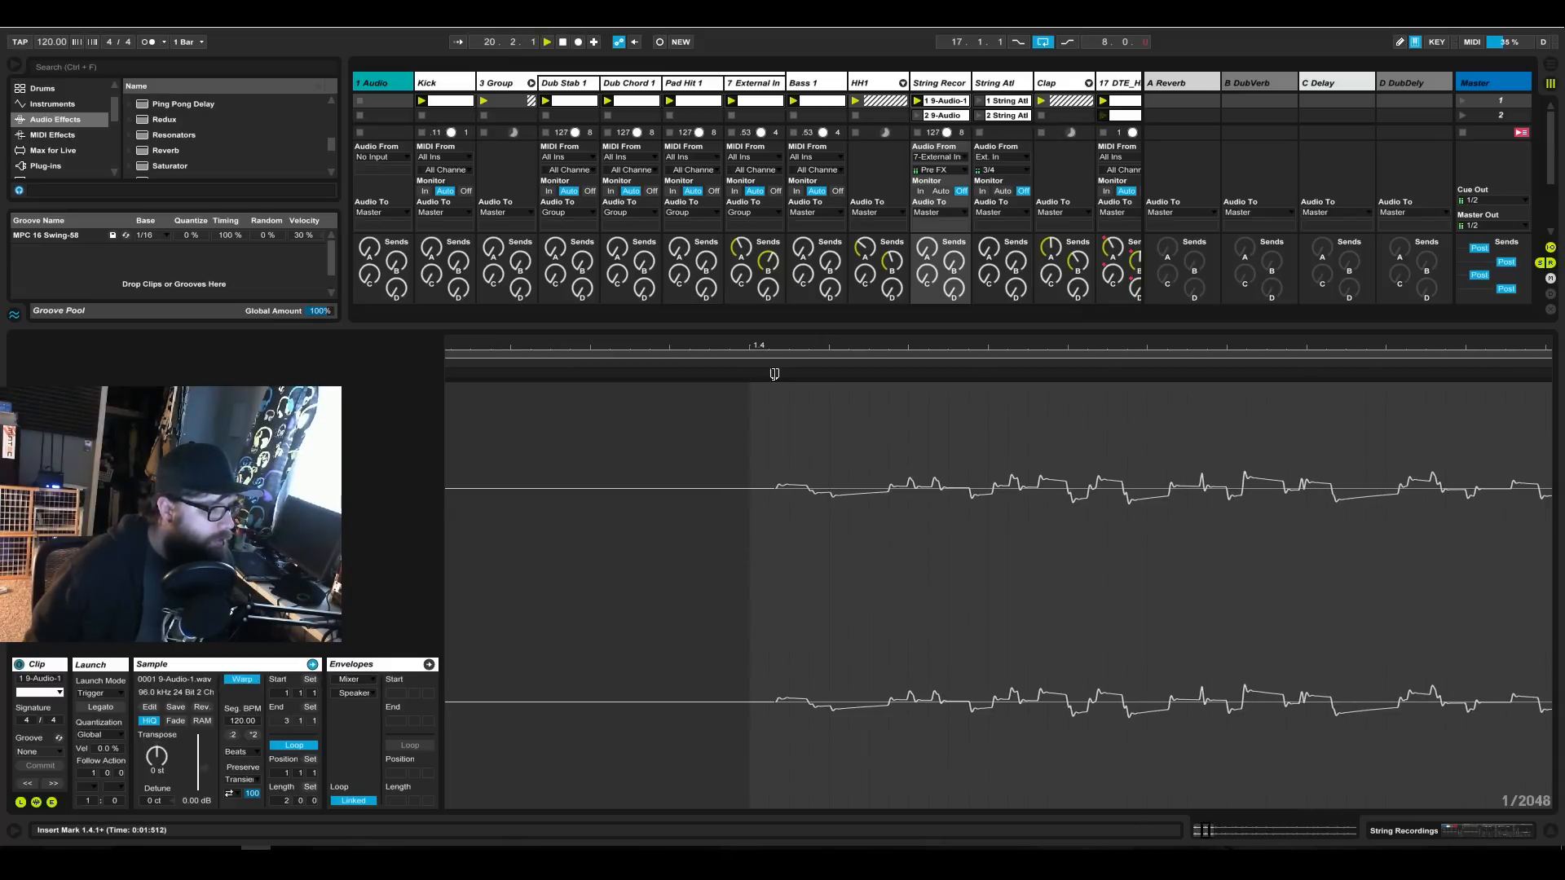
{"action": "mouse_move", "coordinate": [775, 373]}
{"action": "left_mouse_down"}
{"action": "mouse_move", "coordinate": [749, 373]}
{"action": "mouse_move", "coordinate": [825, 322]}
{"action": "mouse_move", "coordinate": [824, 155]}
{"action": "left_mouse_up"}
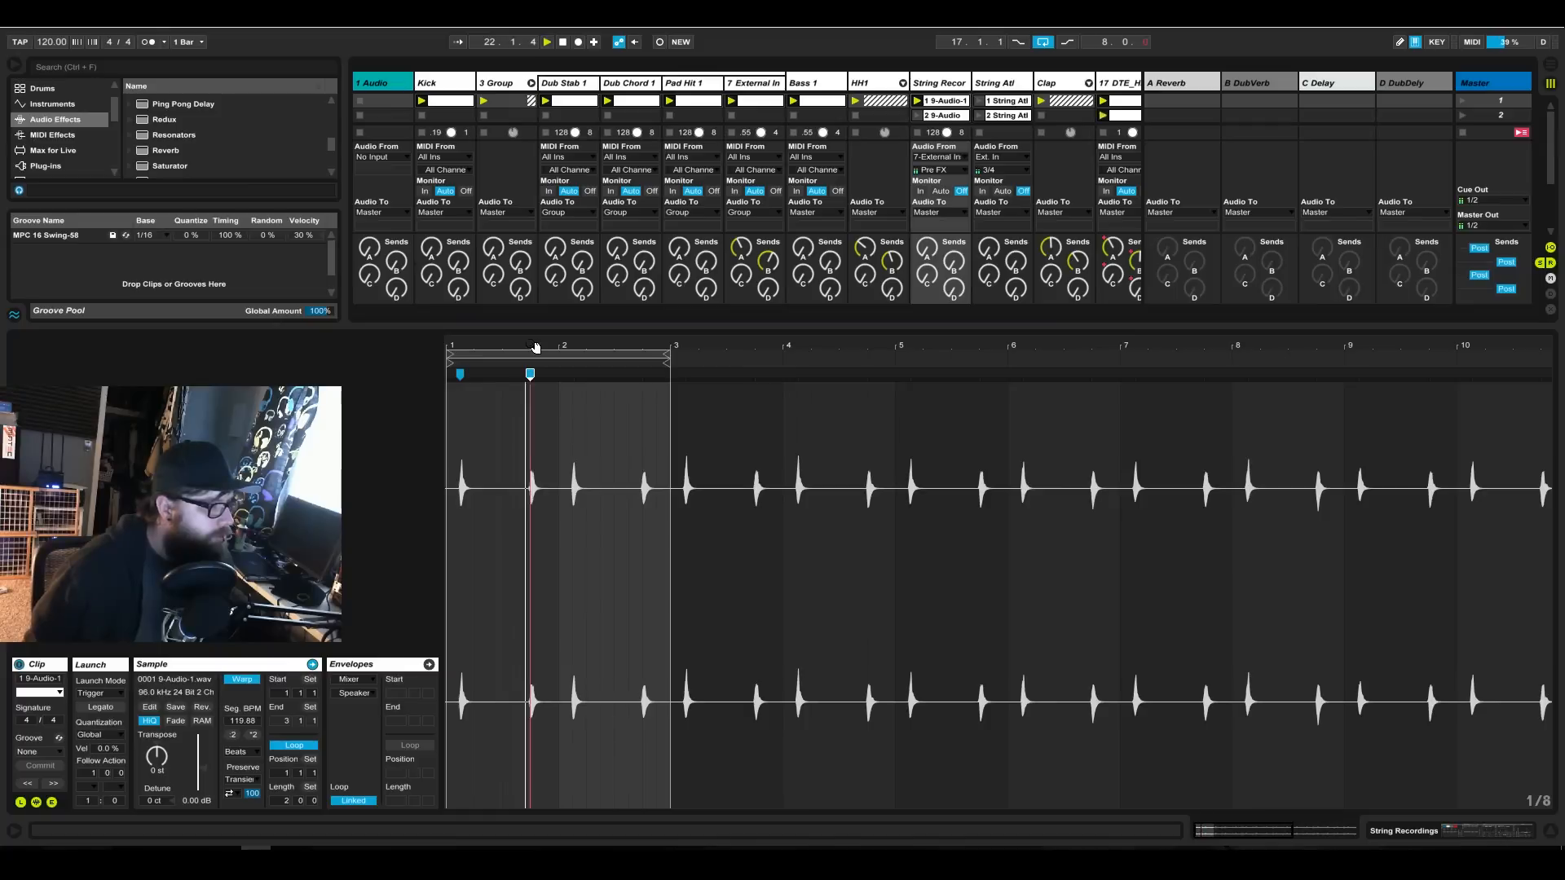
{"action": "left_click_drag", "start_coordinate": [573, 343], "coordinate": [573, 473]}
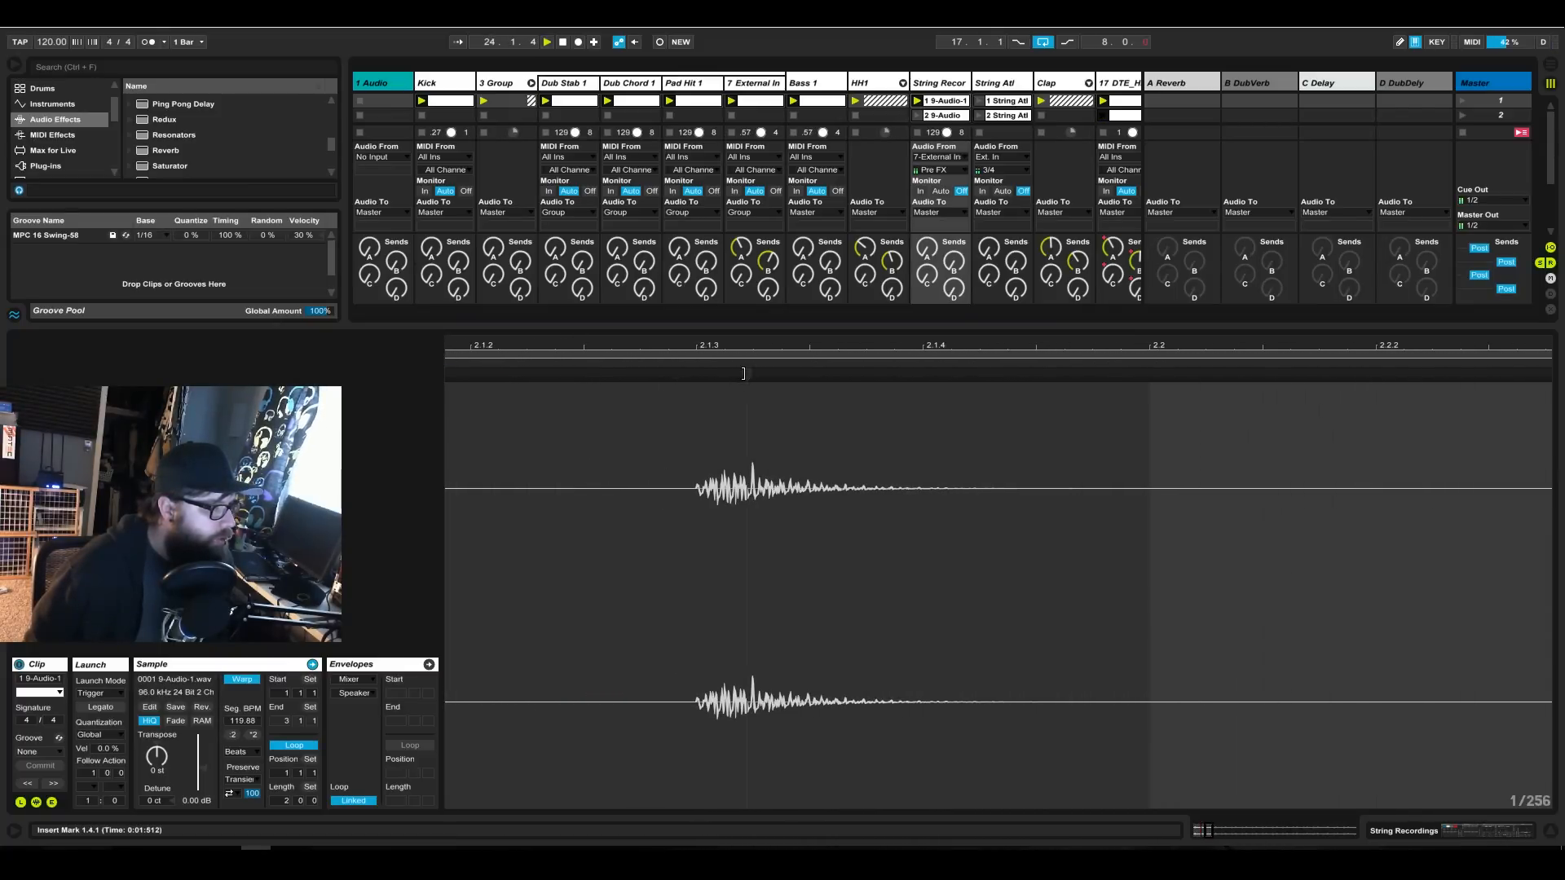
{"action": "left_click_drag", "start_coordinate": [573, 472], "coordinate": [781, 341]}
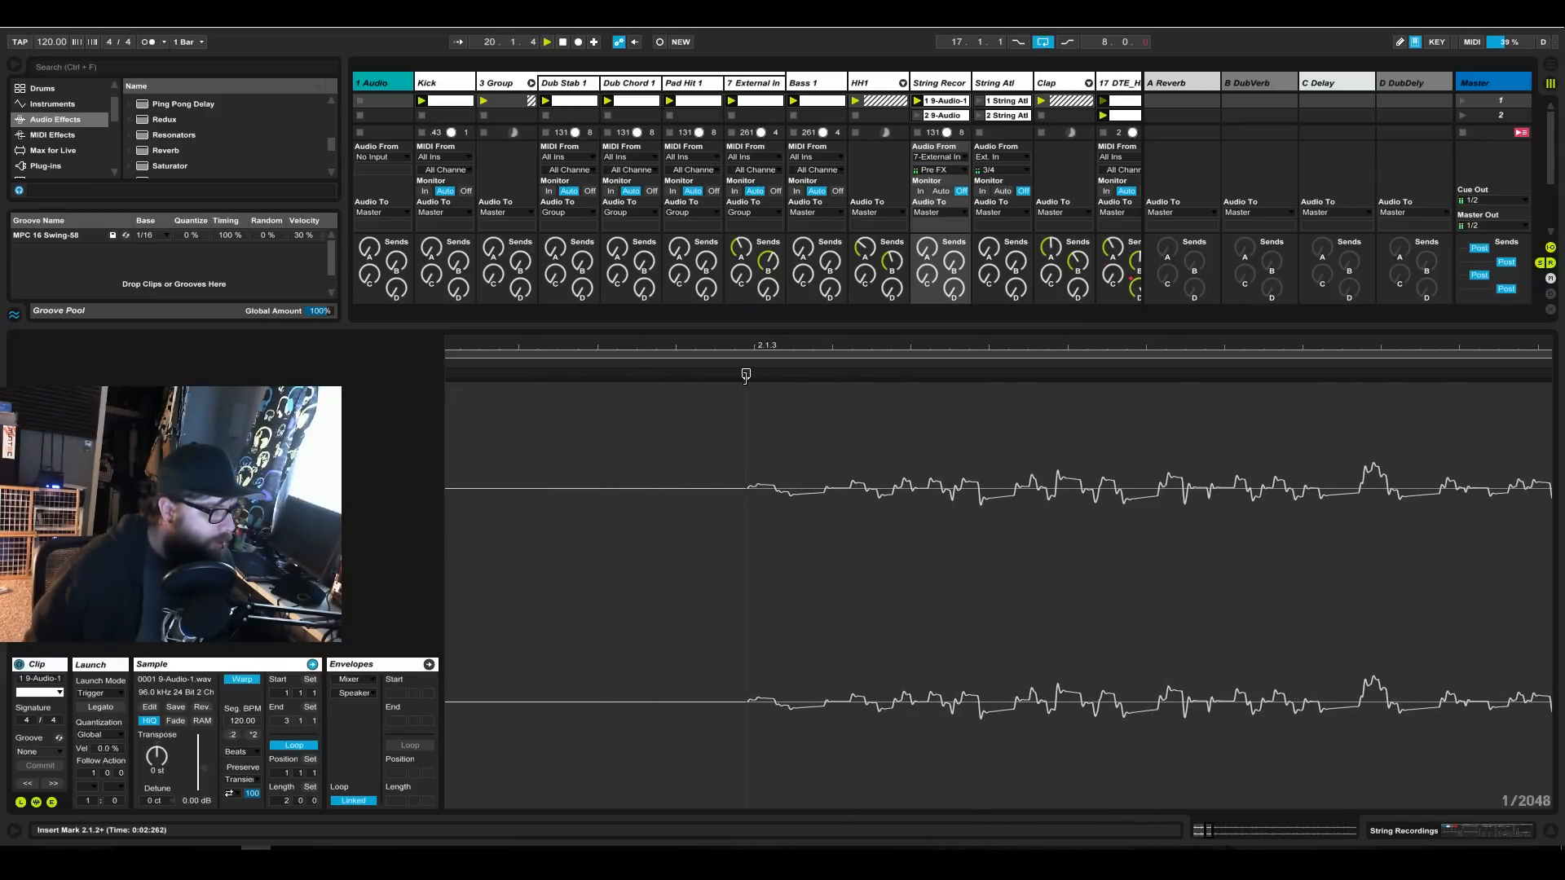
{"action": "left_click_drag", "start_coordinate": [747, 375], "coordinate": [778, 147]}
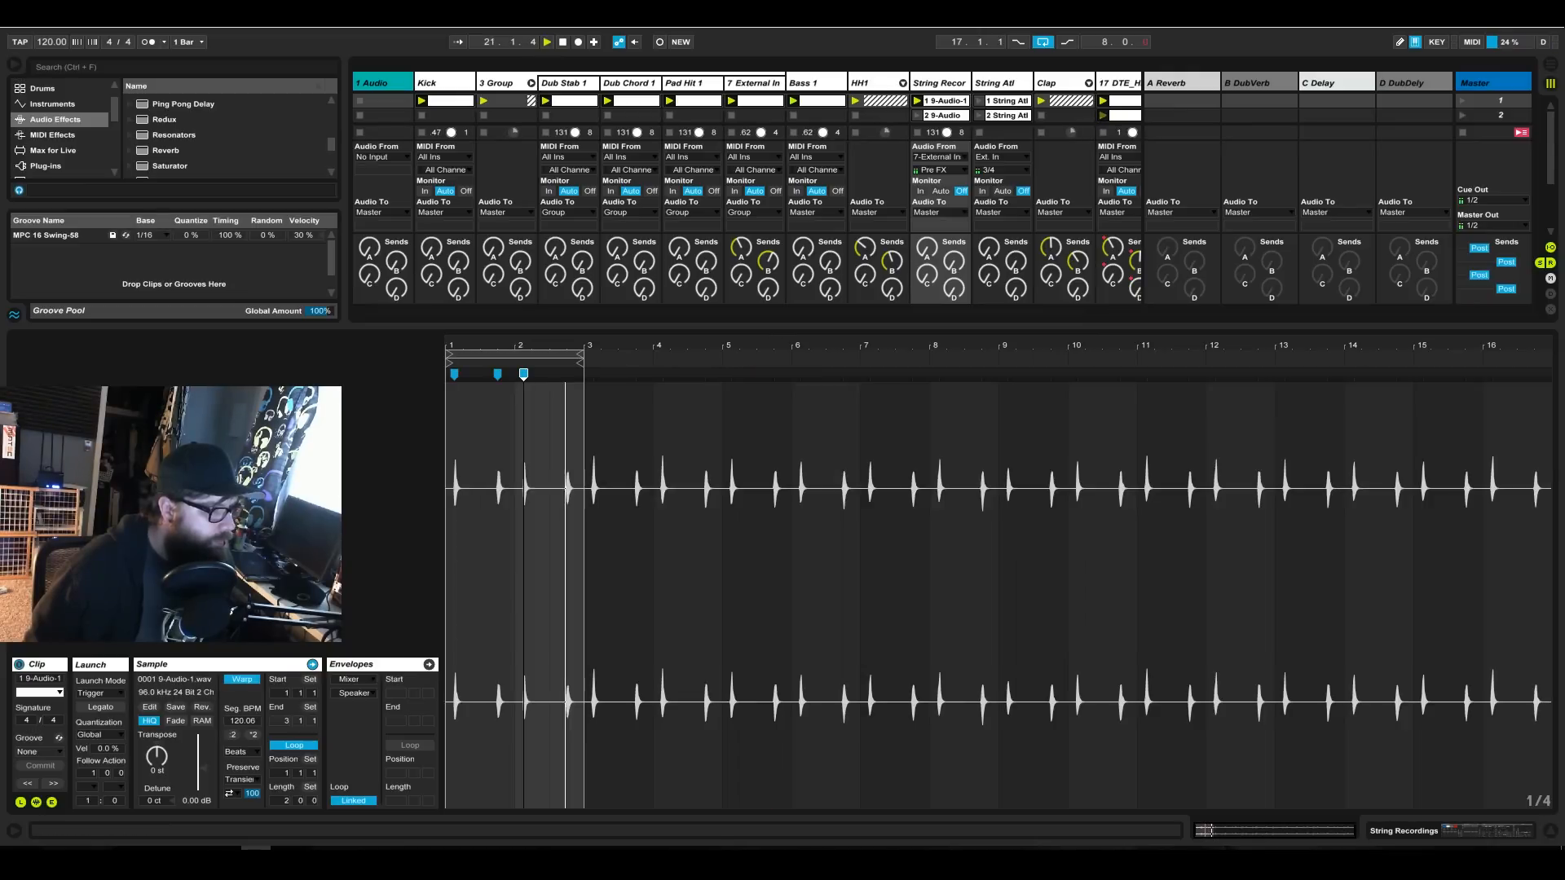
{"action": "left_click_drag", "start_coordinate": [591, 345], "coordinate": [860, 451]}
{"action": "left_click_drag", "start_coordinate": [859, 351], "coordinate": [779, 381]}
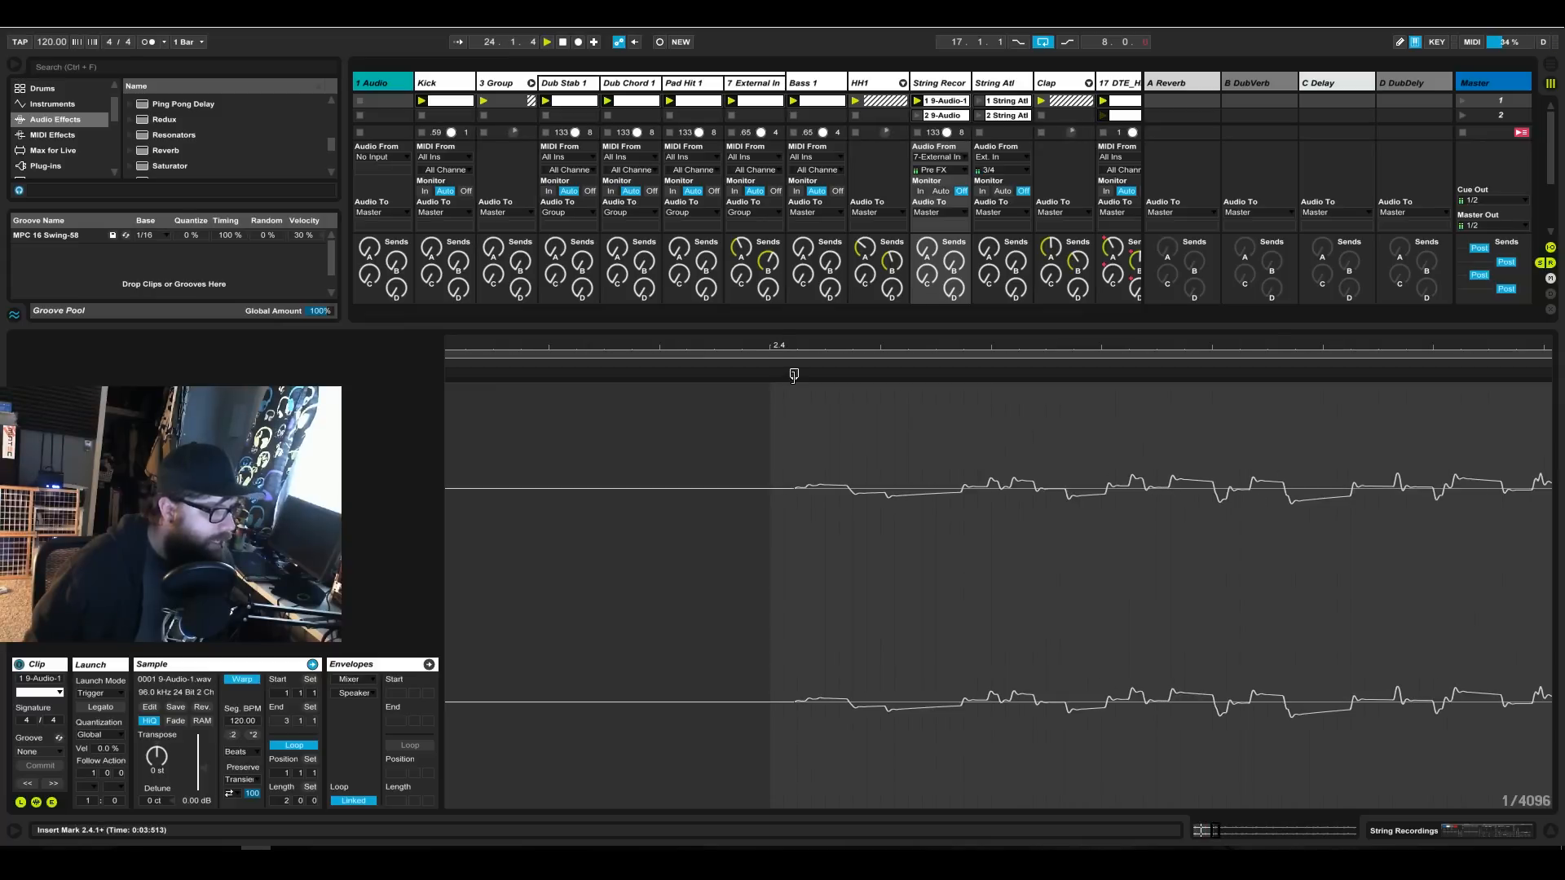
{"action": "mouse_move", "coordinate": [791, 375]}
{"action": "left_mouse_down"}
{"action": "mouse_move", "coordinate": [771, 376]}
{"action": "mouse_move", "coordinate": [785, 180]}
{"action": "left_mouse_up"}
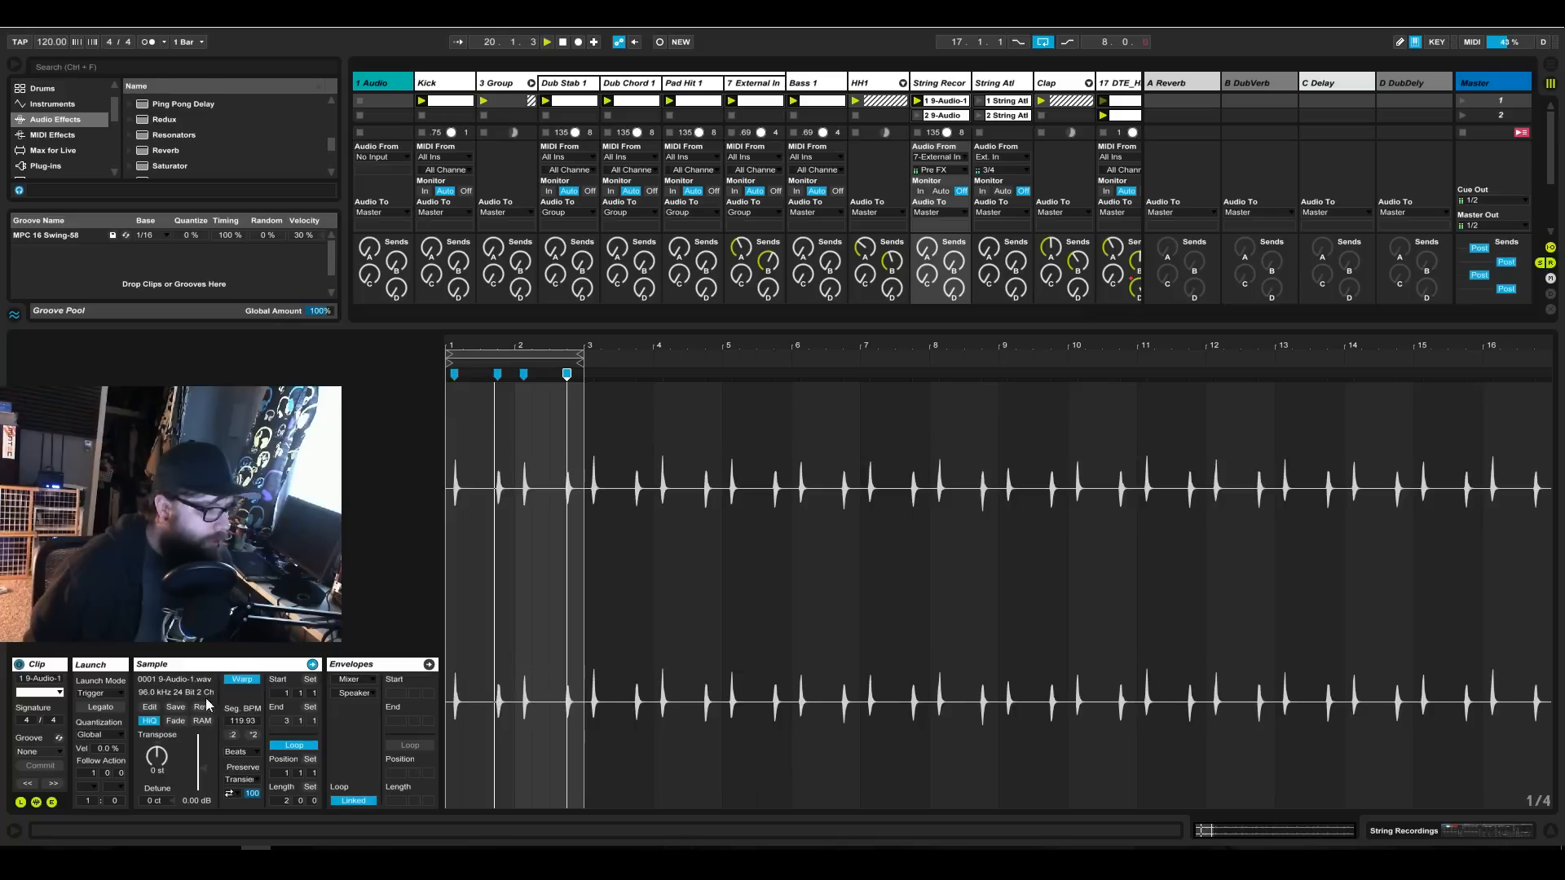
Set the clip's warp mode to Complex Pro, try transposing it, and return to the String Recordings effects chain.
{"action": "left_click", "coordinate": [245, 753]}
{"action": "left_click", "coordinate": [262, 824]}
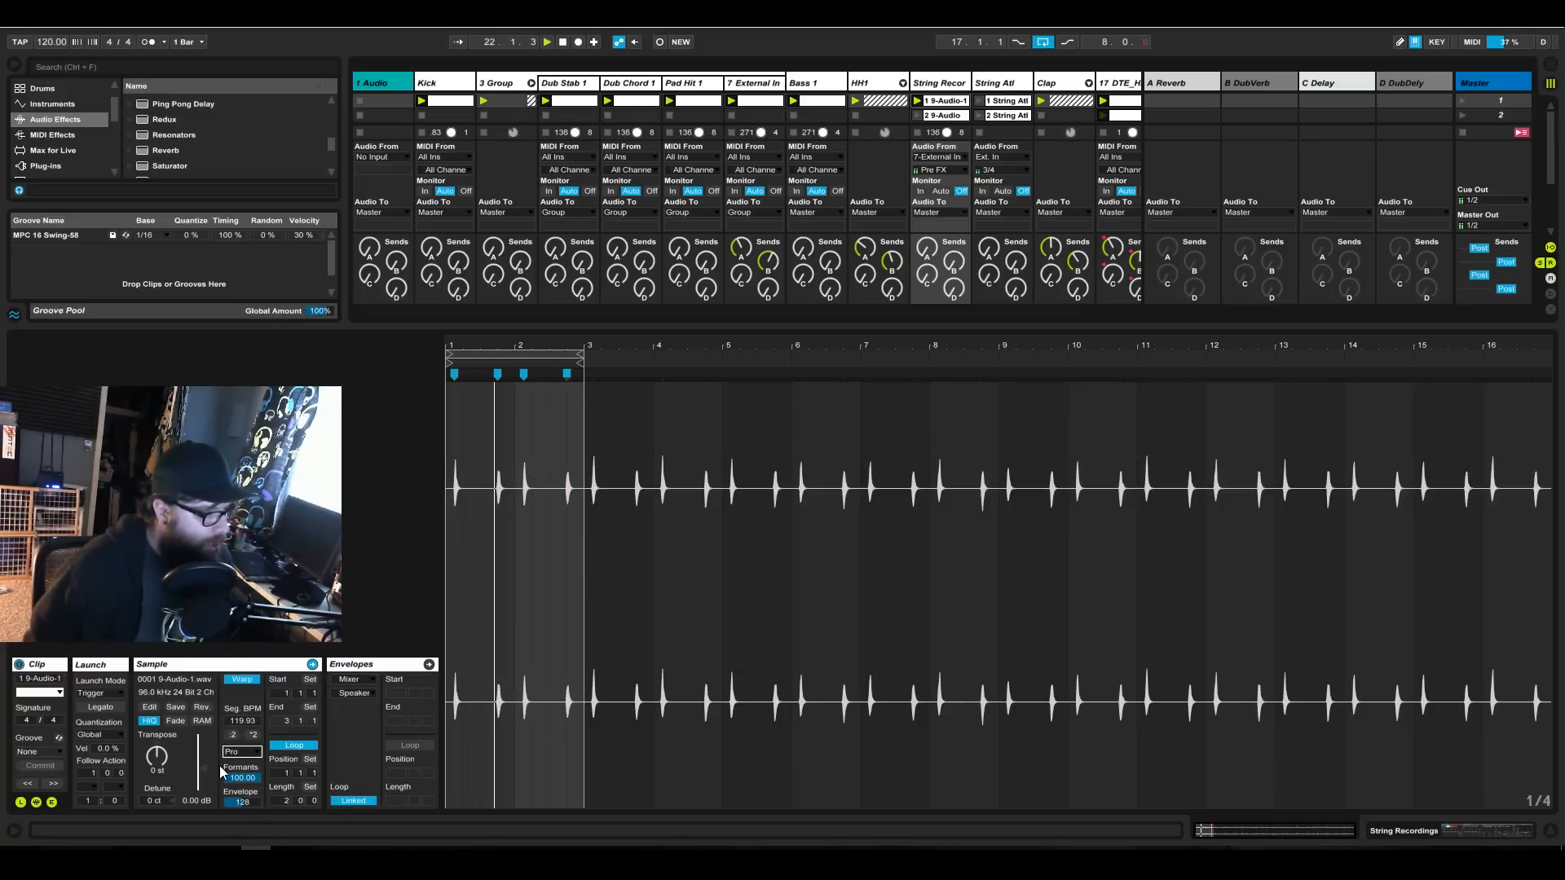
{"action": "left_click_drag", "start_coordinate": [159, 770], "coordinate": [165, 748]}
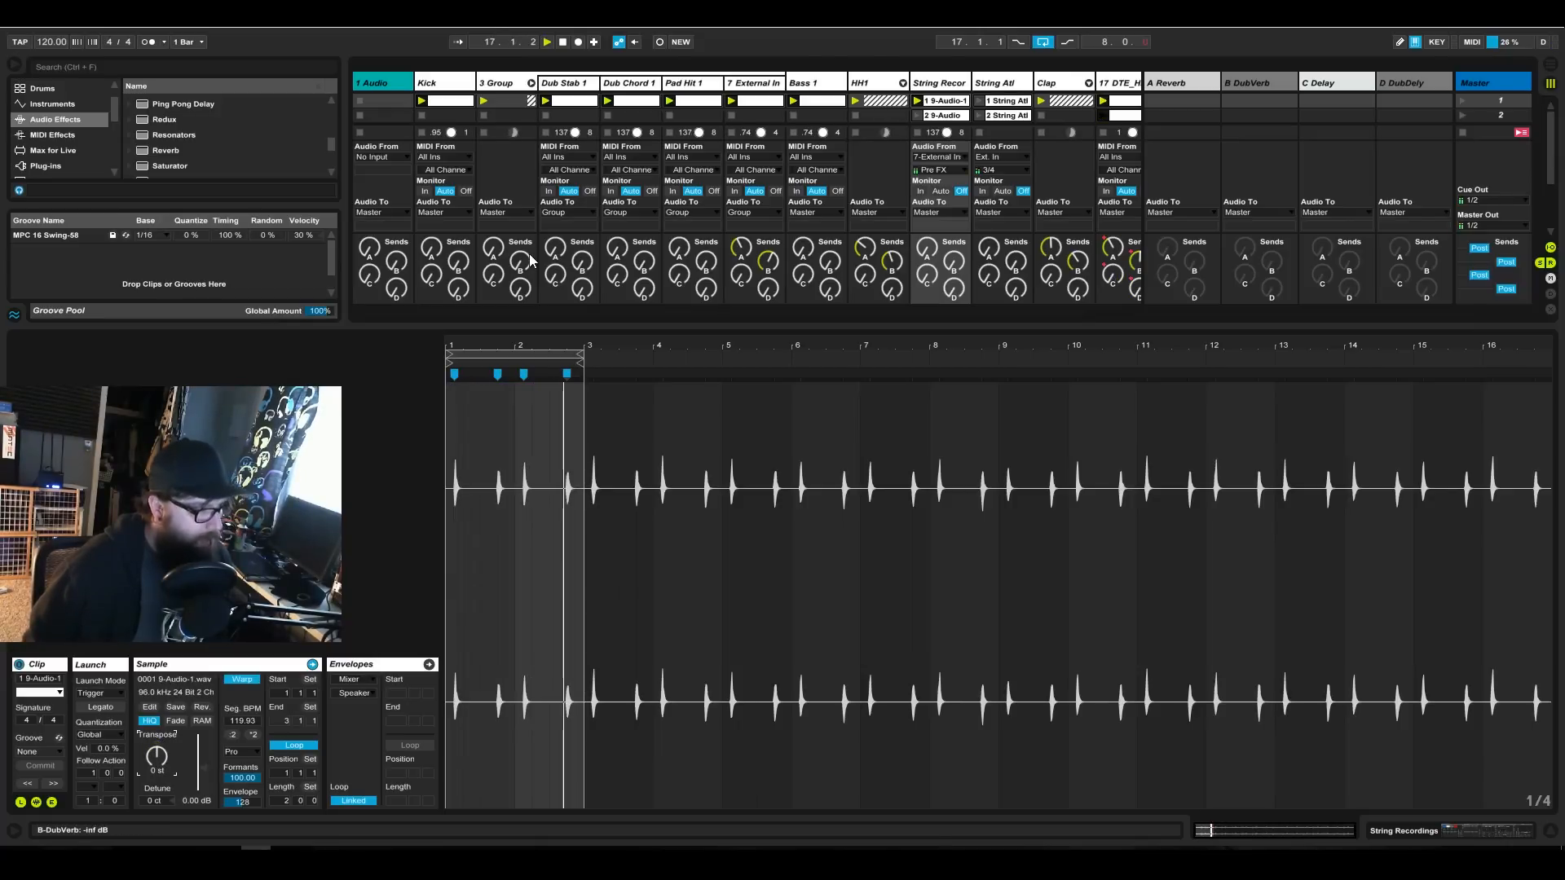
{"action": "left_click", "coordinate": [1421, 830]}
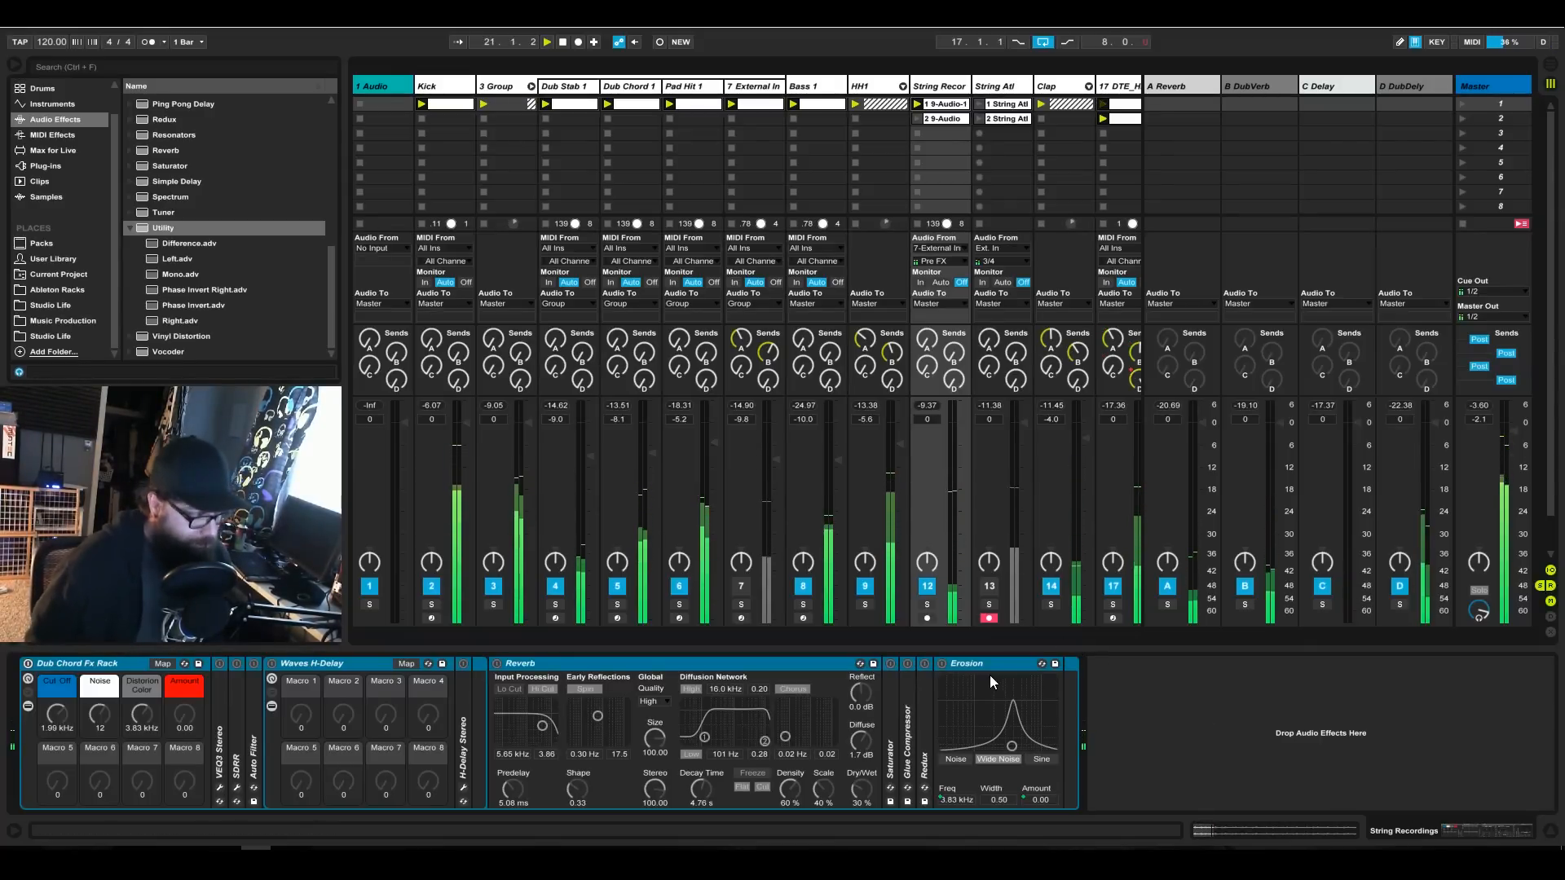
Enable the Dub Chord Fx Rack on the String Recordings track, check its H-Delay, and lower the rack's Cut Off to 1.06 kHz.
{"action": "left_click", "coordinate": [28, 665]}
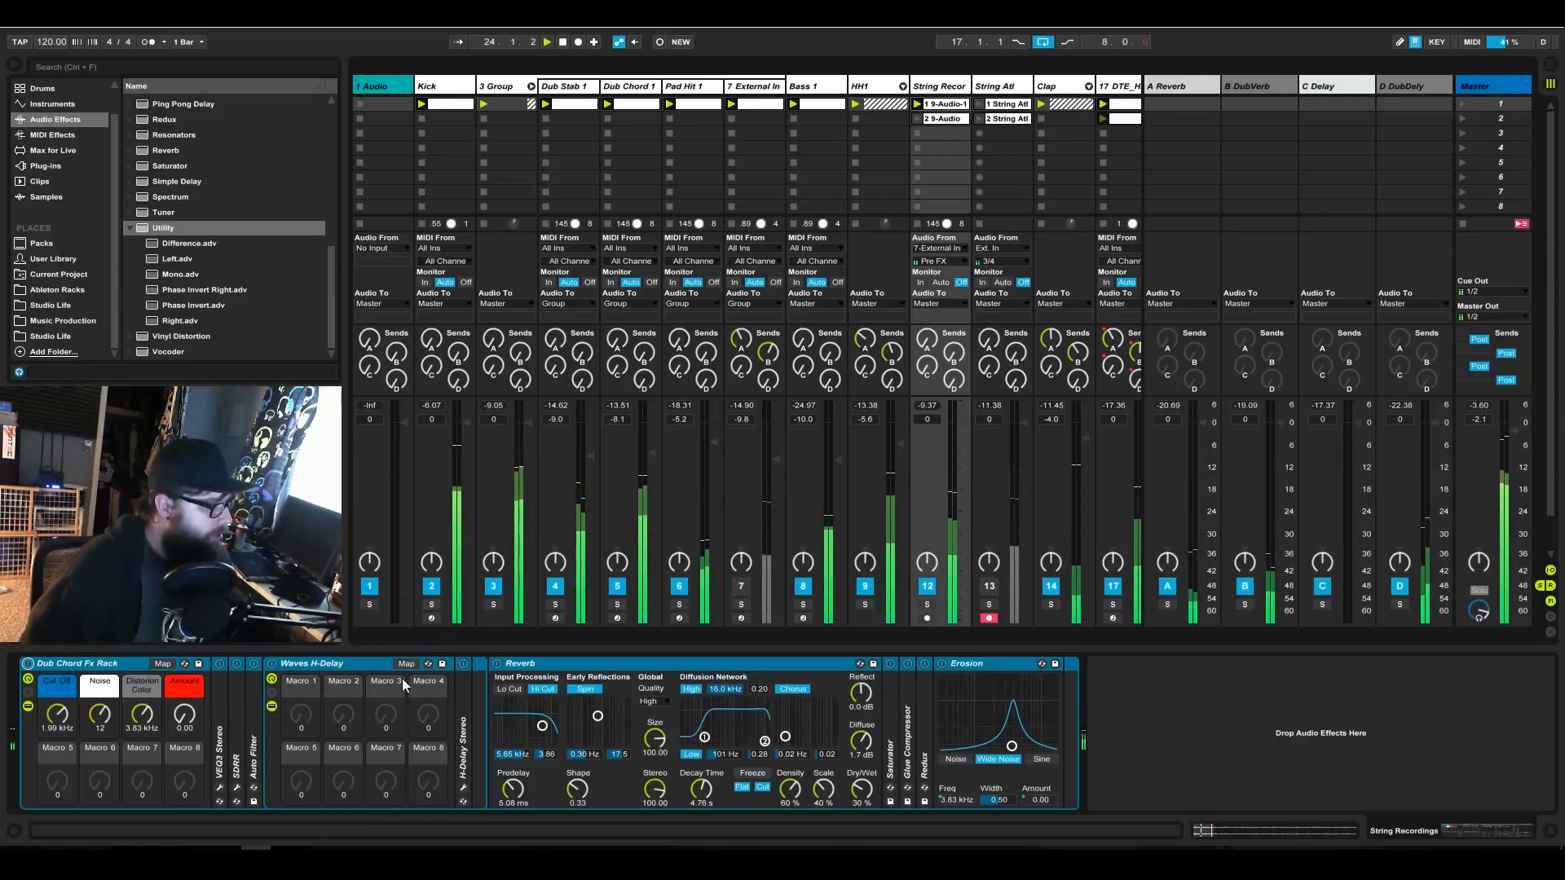
{"action": "left_click", "coordinate": [463, 788]}
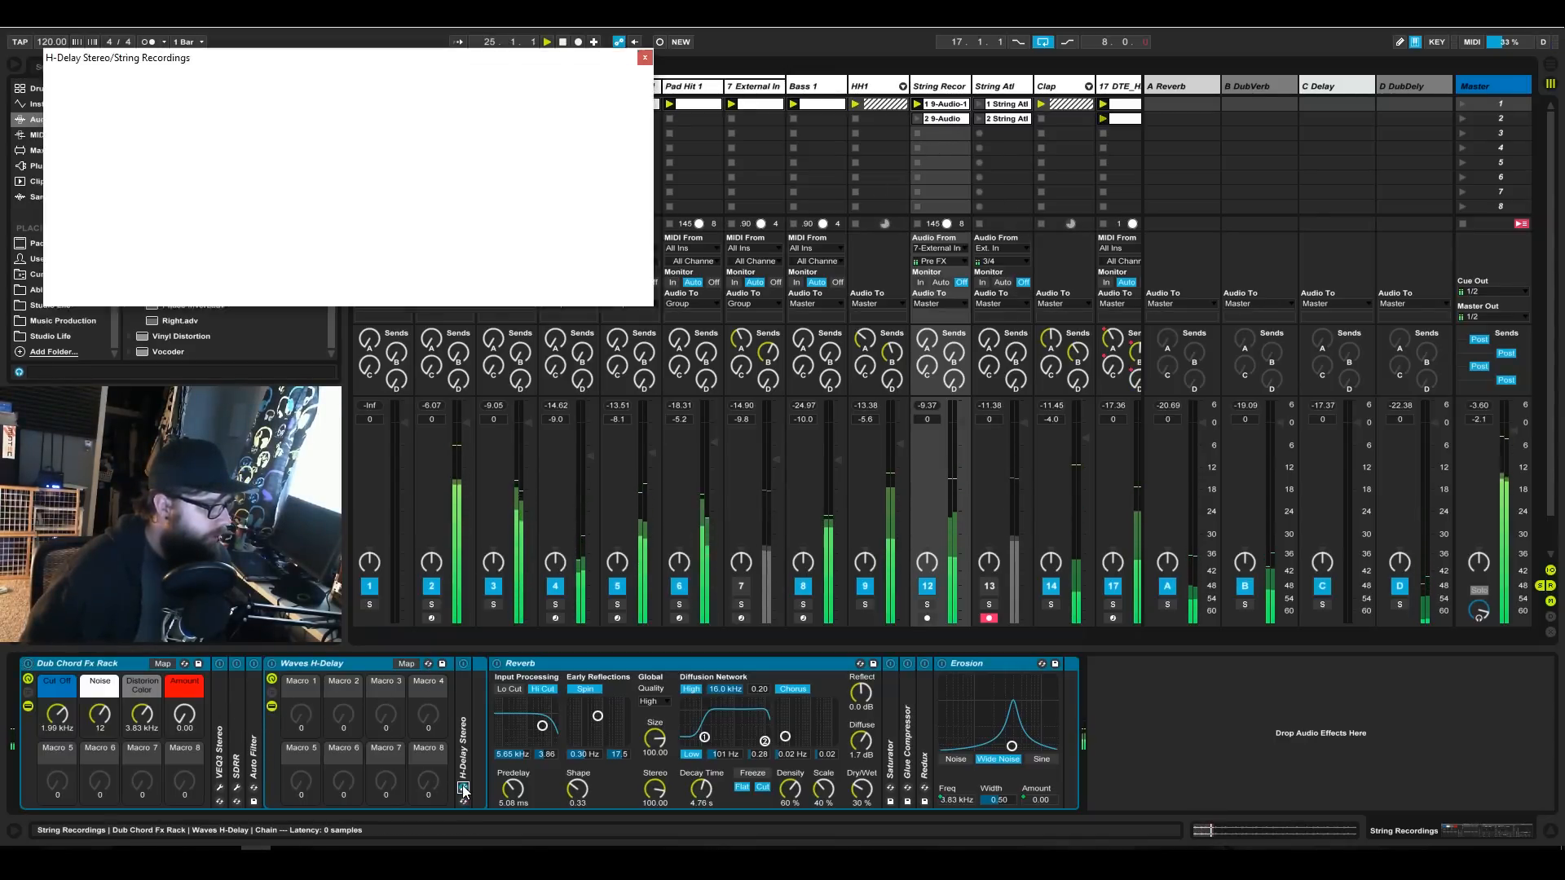
{"action": "left_click", "coordinate": [646, 58]}
{"action": "mouse_move", "coordinate": [57, 714]}
{"action": "left_mouse_down"}
{"action": "mouse_move", "coordinate": [57, 738]}
{"action": "mouse_move", "coordinate": [57, 693]}
{"action": "mouse_move", "coordinate": [57, 720]}
{"action": "left_mouse_up"}
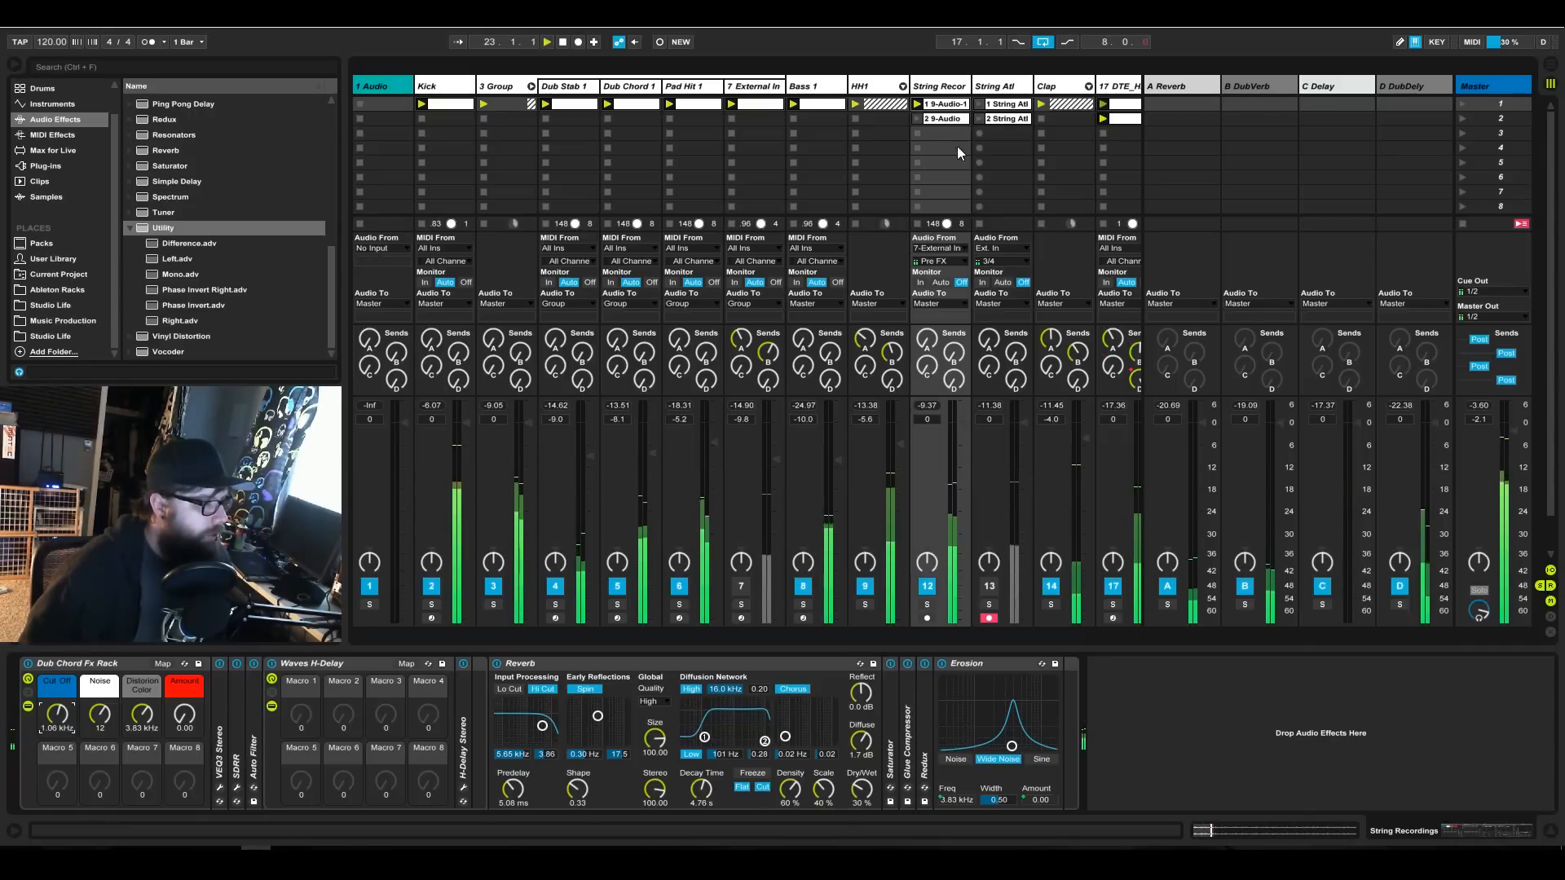
Raise the gain of the first String Recordings clip to about 9.5 dB.
{"action": "double_click", "coordinate": [945, 105]}
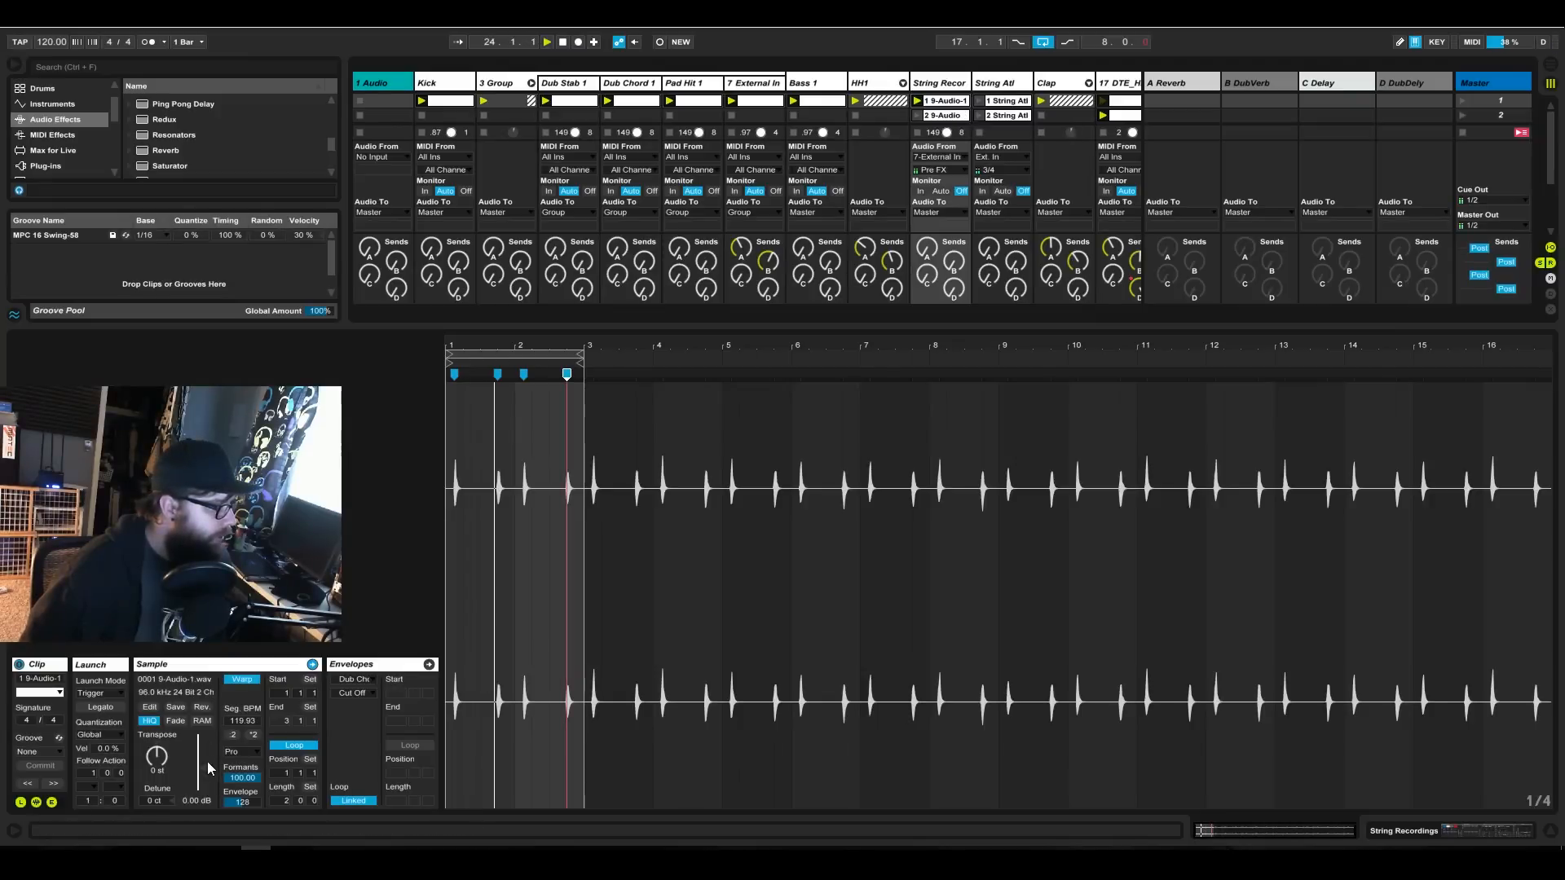
{"action": "left_click_drag", "start_coordinate": [202, 768], "coordinate": [202, 757]}
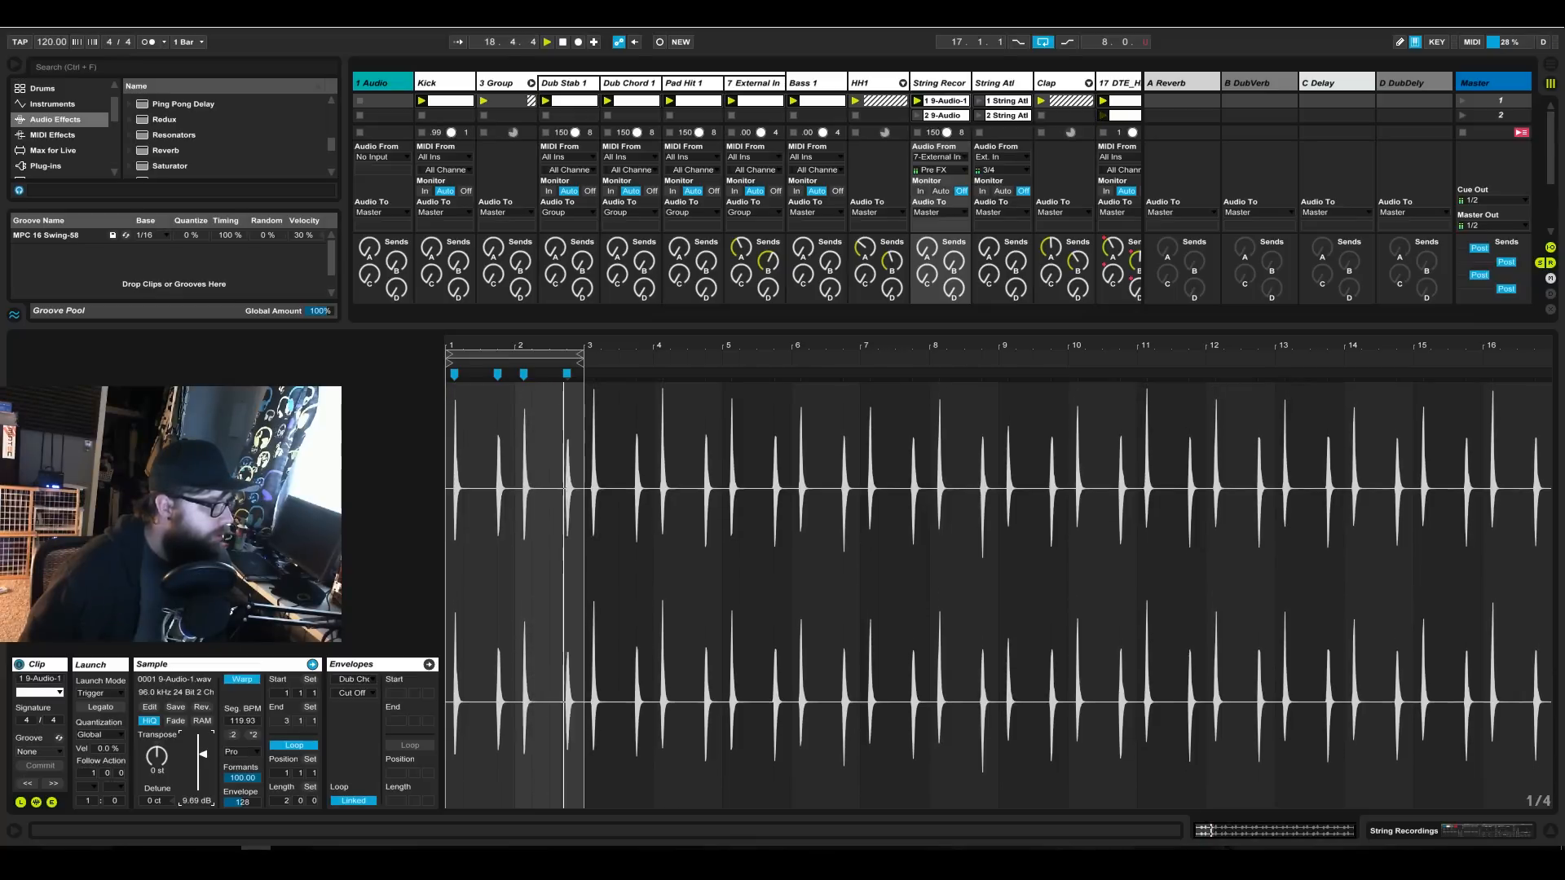
Lower the rack's Cut Off to 819 Hz and the String Recordings track volume to -4.3 dB.
{"action": "left_click", "coordinate": [1472, 833]}
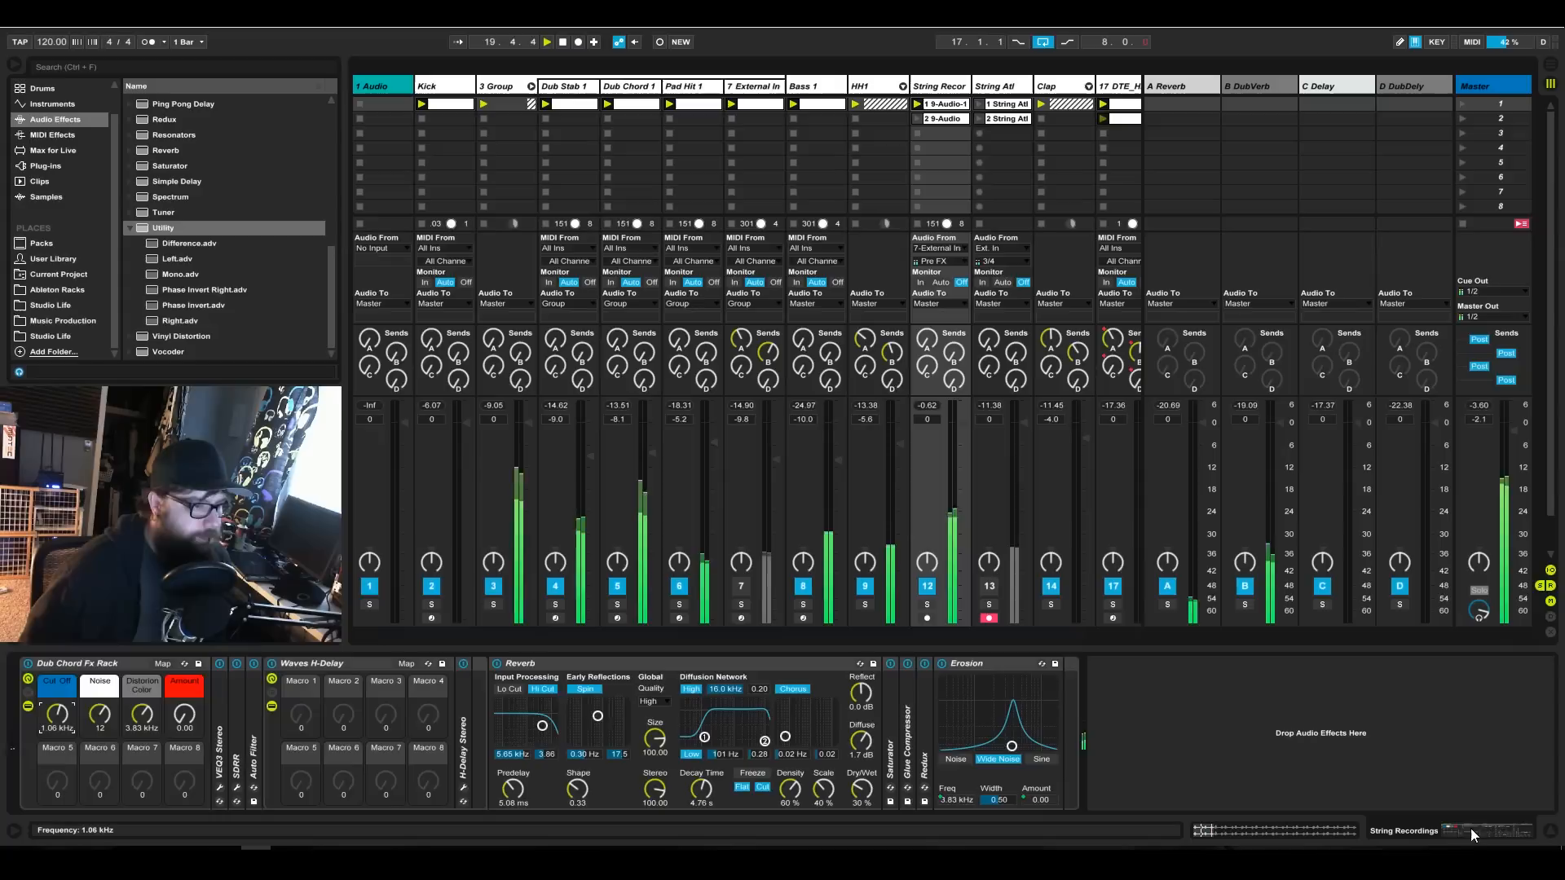
{"action": "left_click_drag", "start_coordinate": [57, 715], "coordinate": [57, 721]}
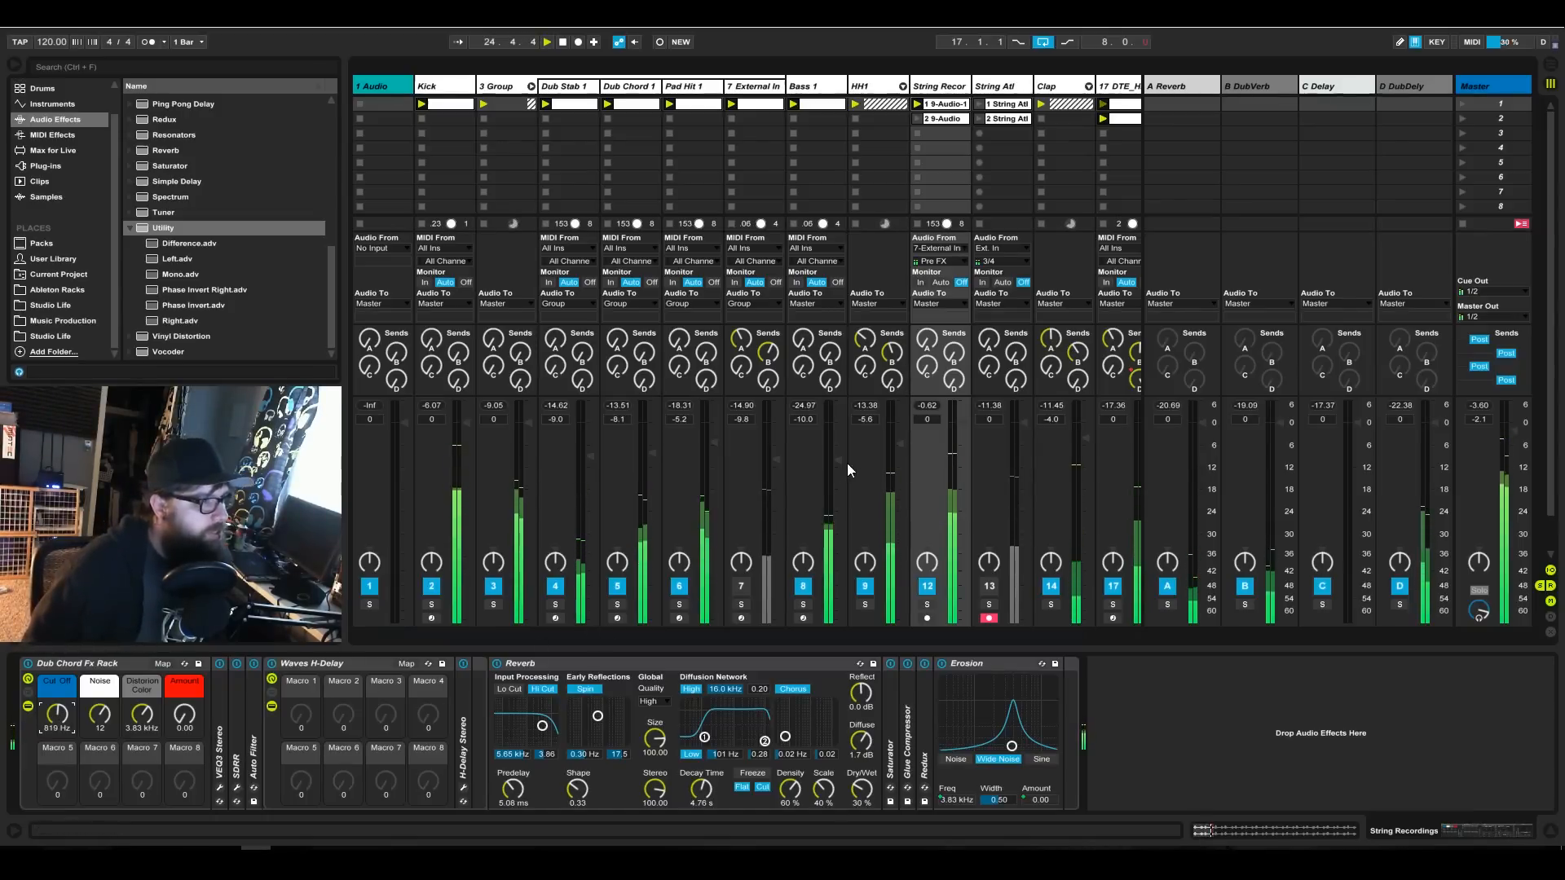
{"action": "left_click_drag", "start_coordinate": [966, 428], "coordinate": [967, 437]}
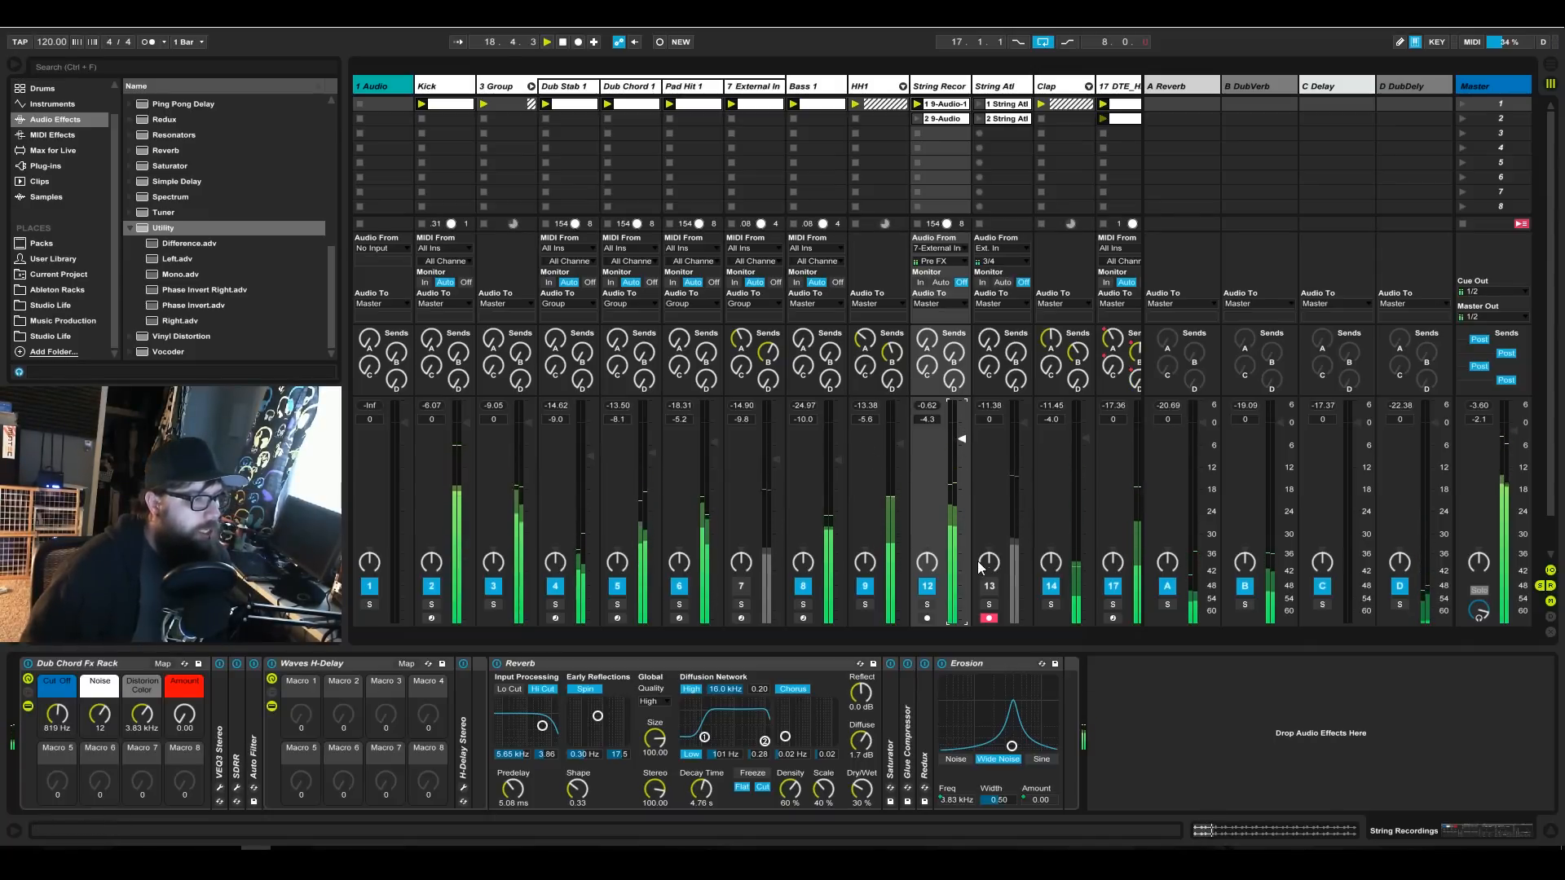
Shorten the loop of the first String Atl clip so it ends at 7.4.4, and inspect its transients.
{"action": "left_click", "coordinate": [1001, 104]}
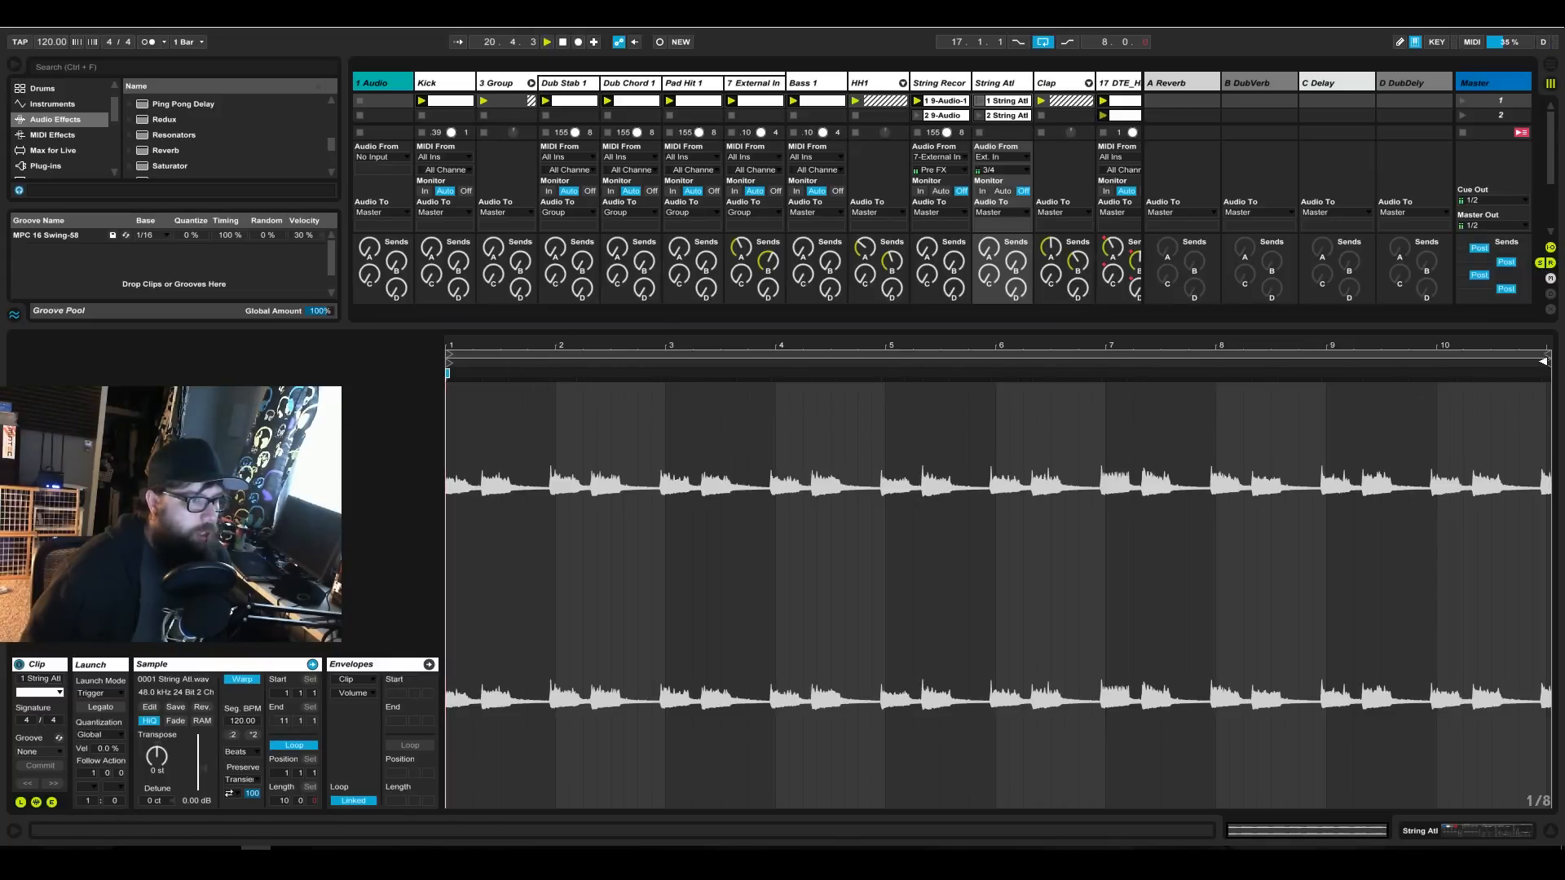
{"action": "left_click_drag", "start_coordinate": [1547, 359], "coordinate": [1208, 363]}
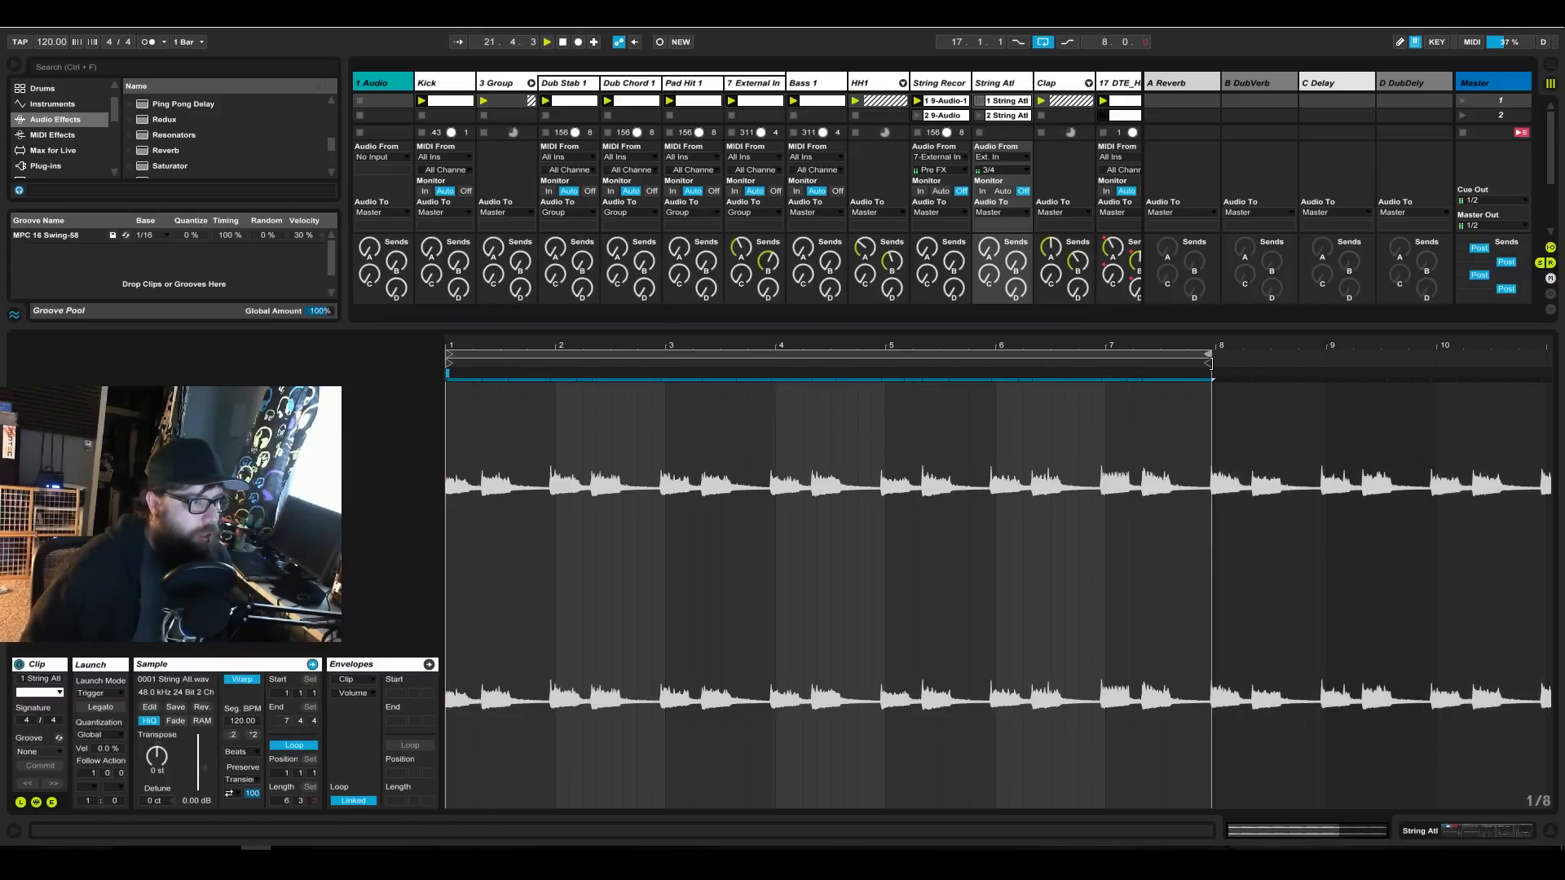
{"action": "left_click_drag", "start_coordinate": [473, 351], "coordinate": [474, 388]}
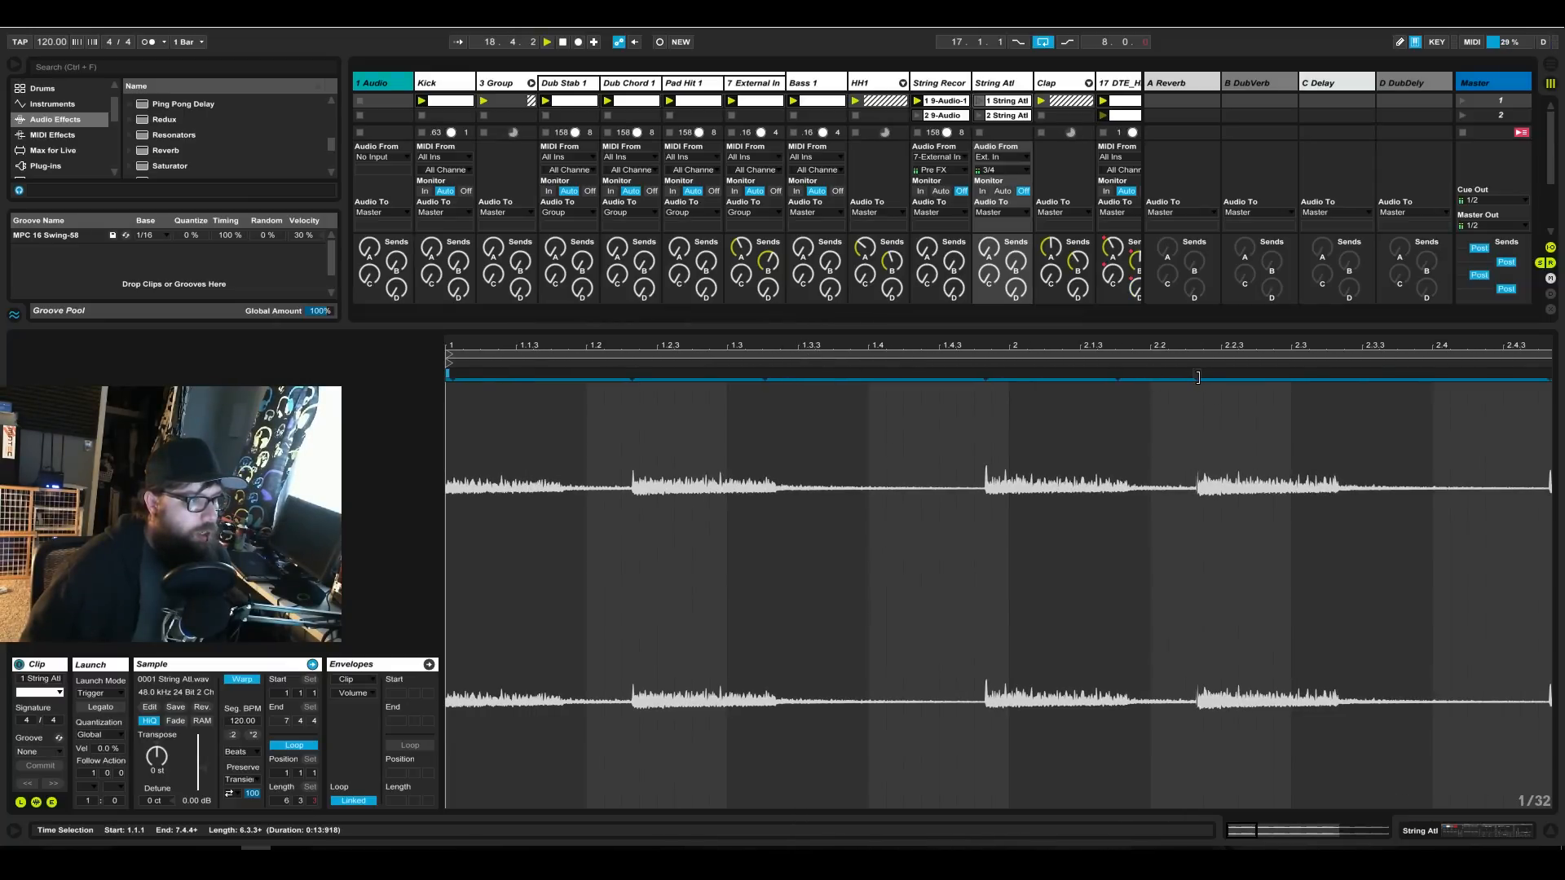
{"action": "left_click_drag", "start_coordinate": [1087, 335], "coordinate": [1087, 302]}
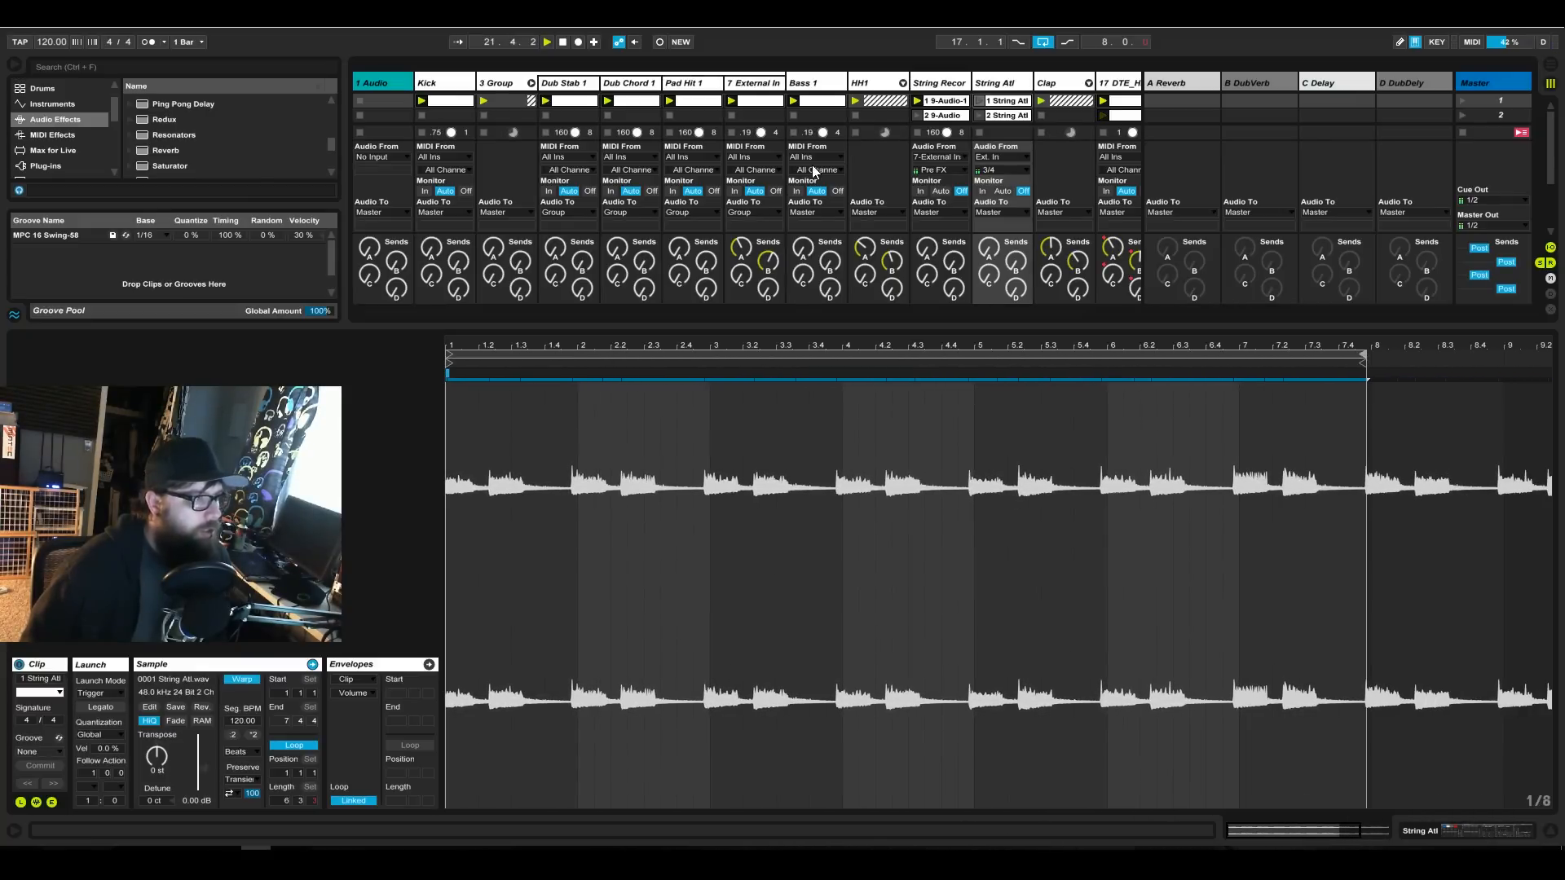
Solo the String Atl track and set its monitoring to Auto.
{"action": "left_click", "coordinate": [1480, 832]}
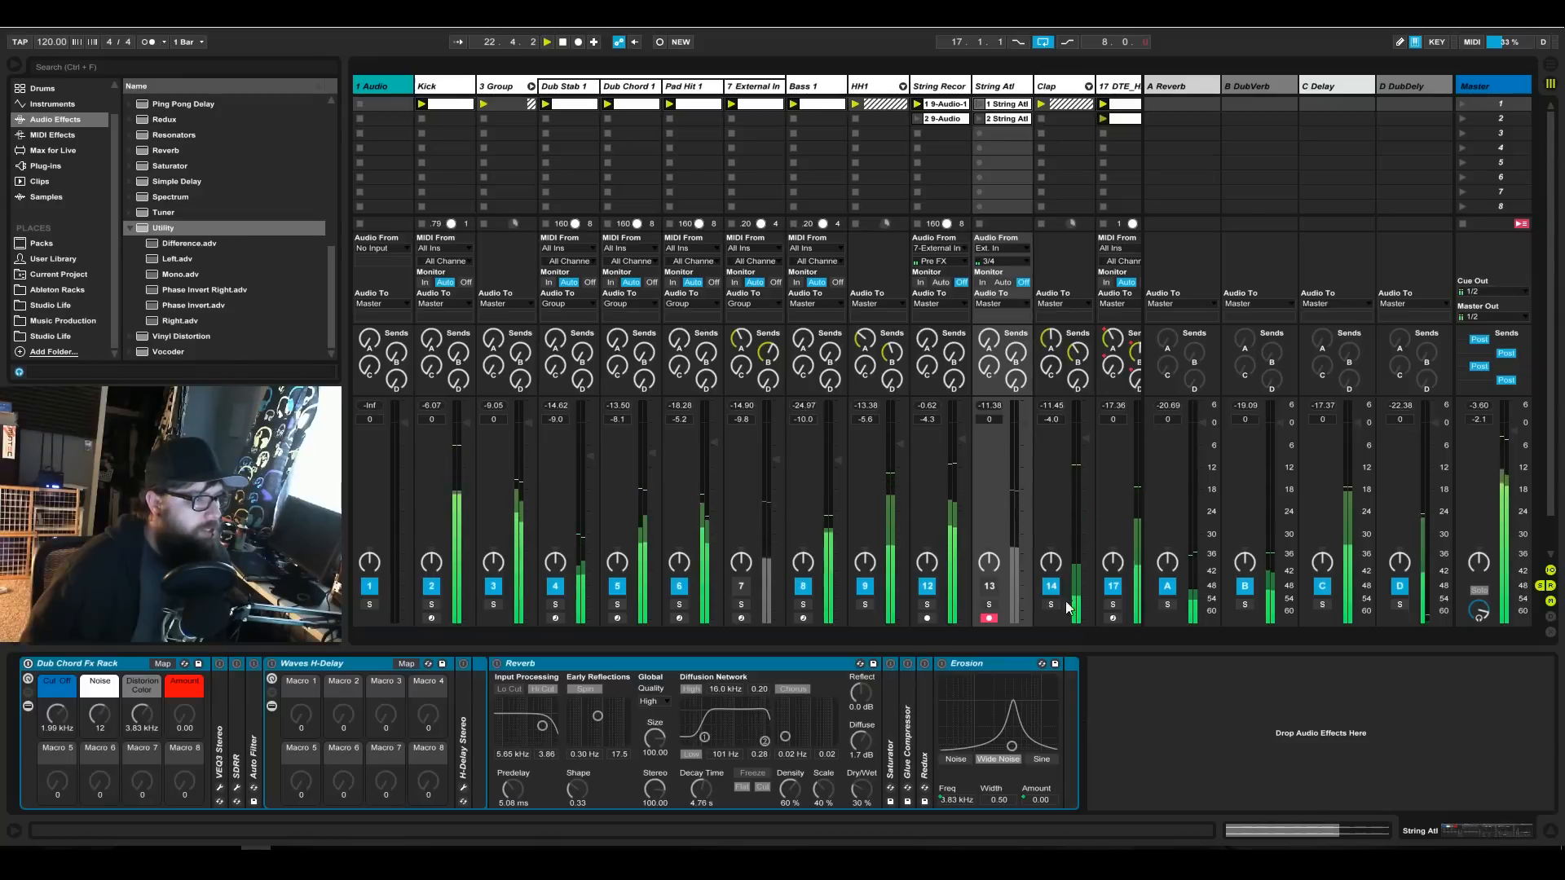
{"action": "left_click", "coordinate": [981, 481]}
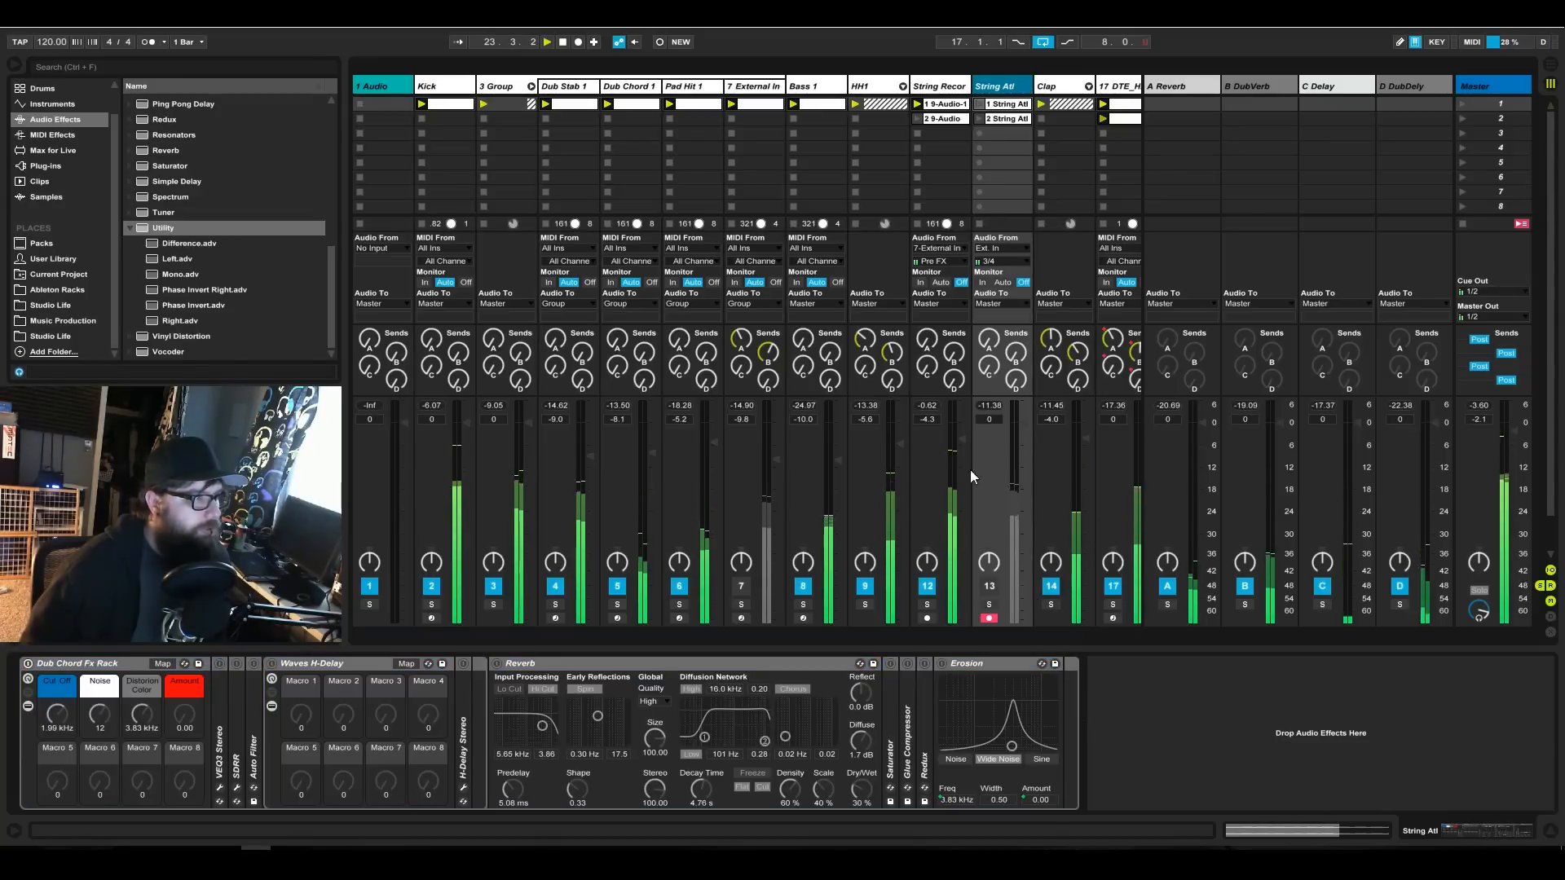
{"action": "left_click", "coordinate": [989, 604]}
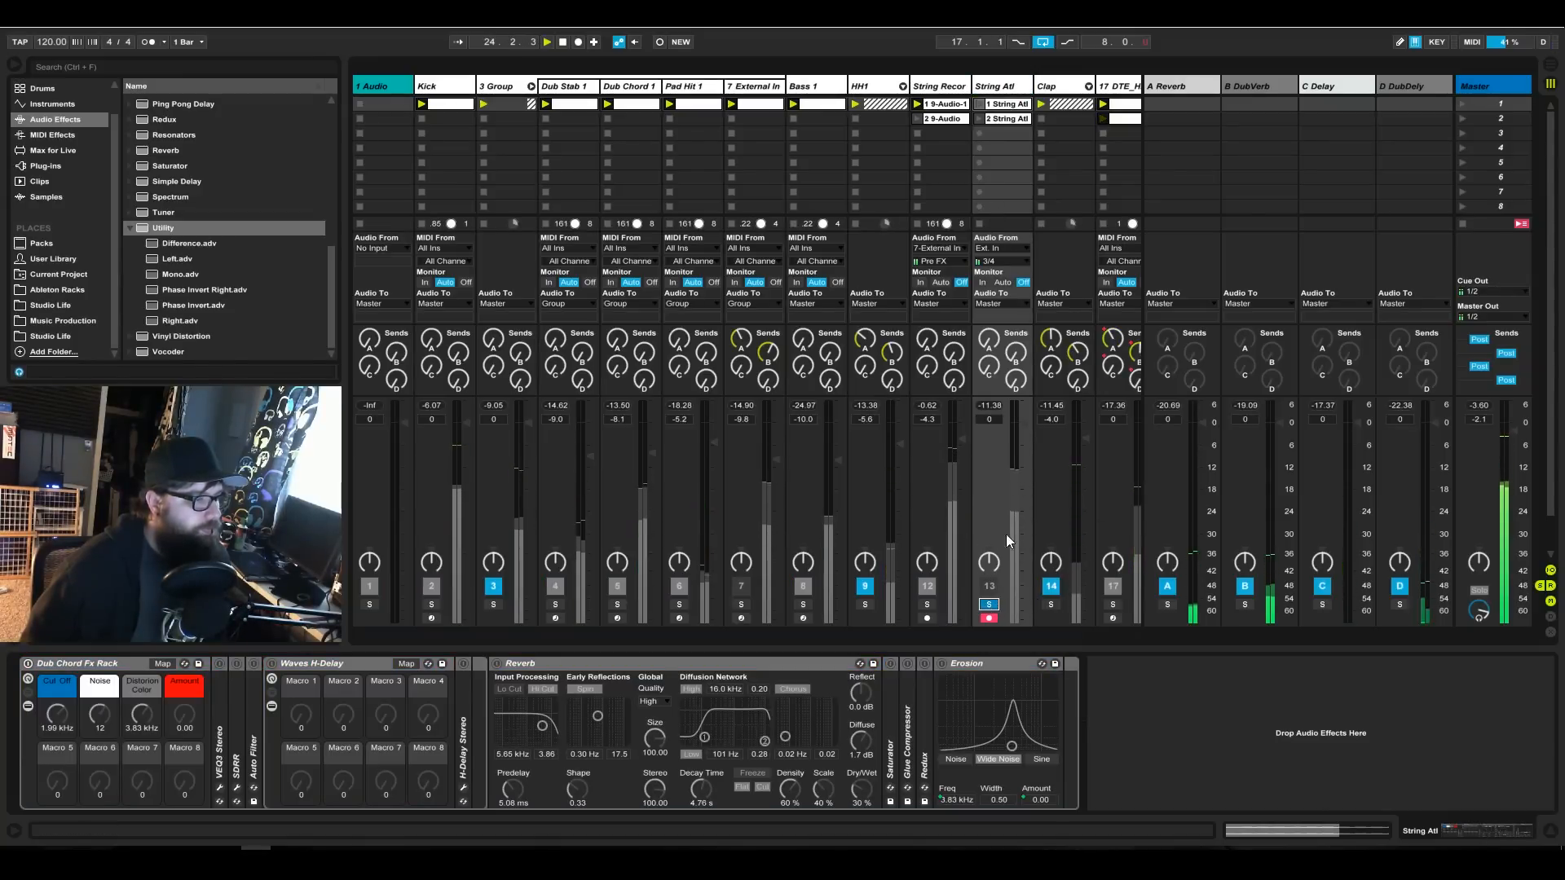
{"action": "left_click", "coordinate": [1003, 282]}
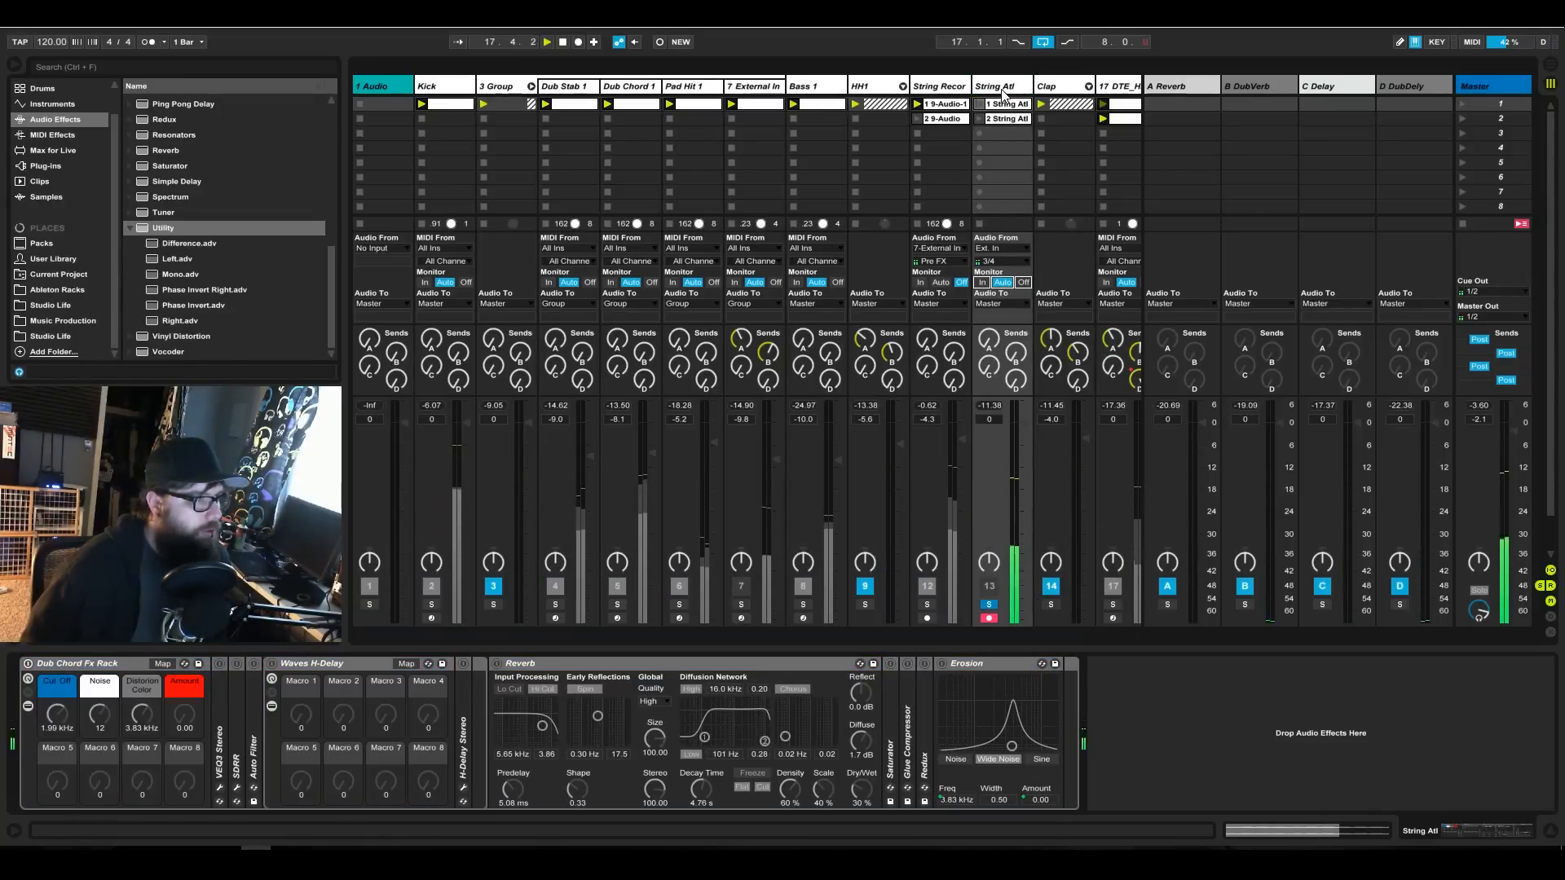
Set the String Atl track's audio source to No Input and launch its first clip.
{"action": "left_click", "coordinate": [1010, 262]}
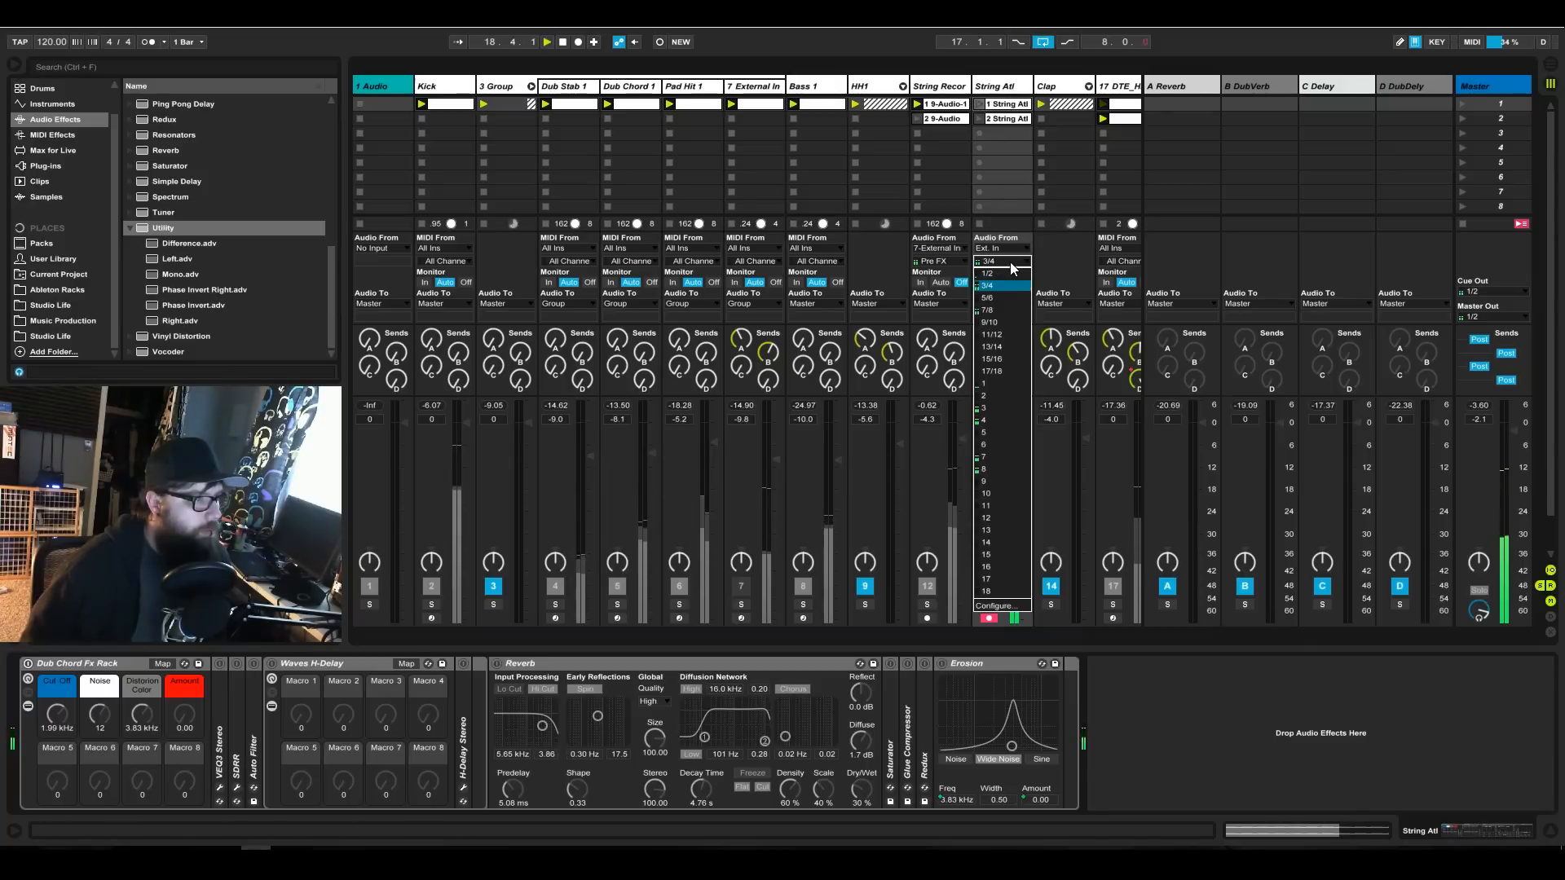
{"action": "left_click", "coordinate": [1004, 243]}
{"action": "left_click", "coordinate": [1005, 248]}
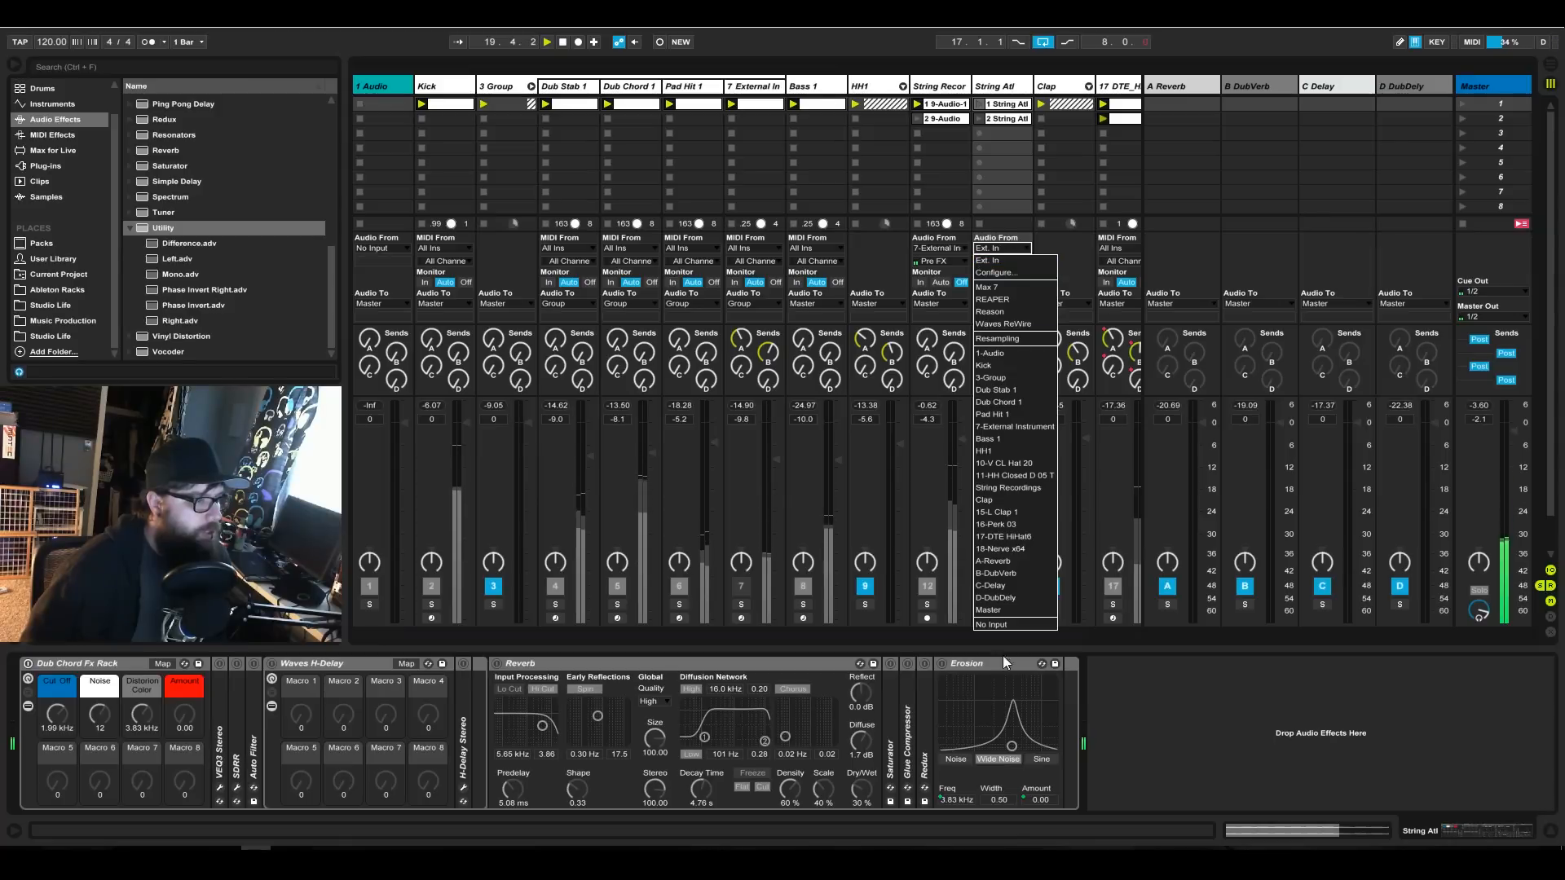
{"action": "left_click", "coordinate": [1000, 634]}
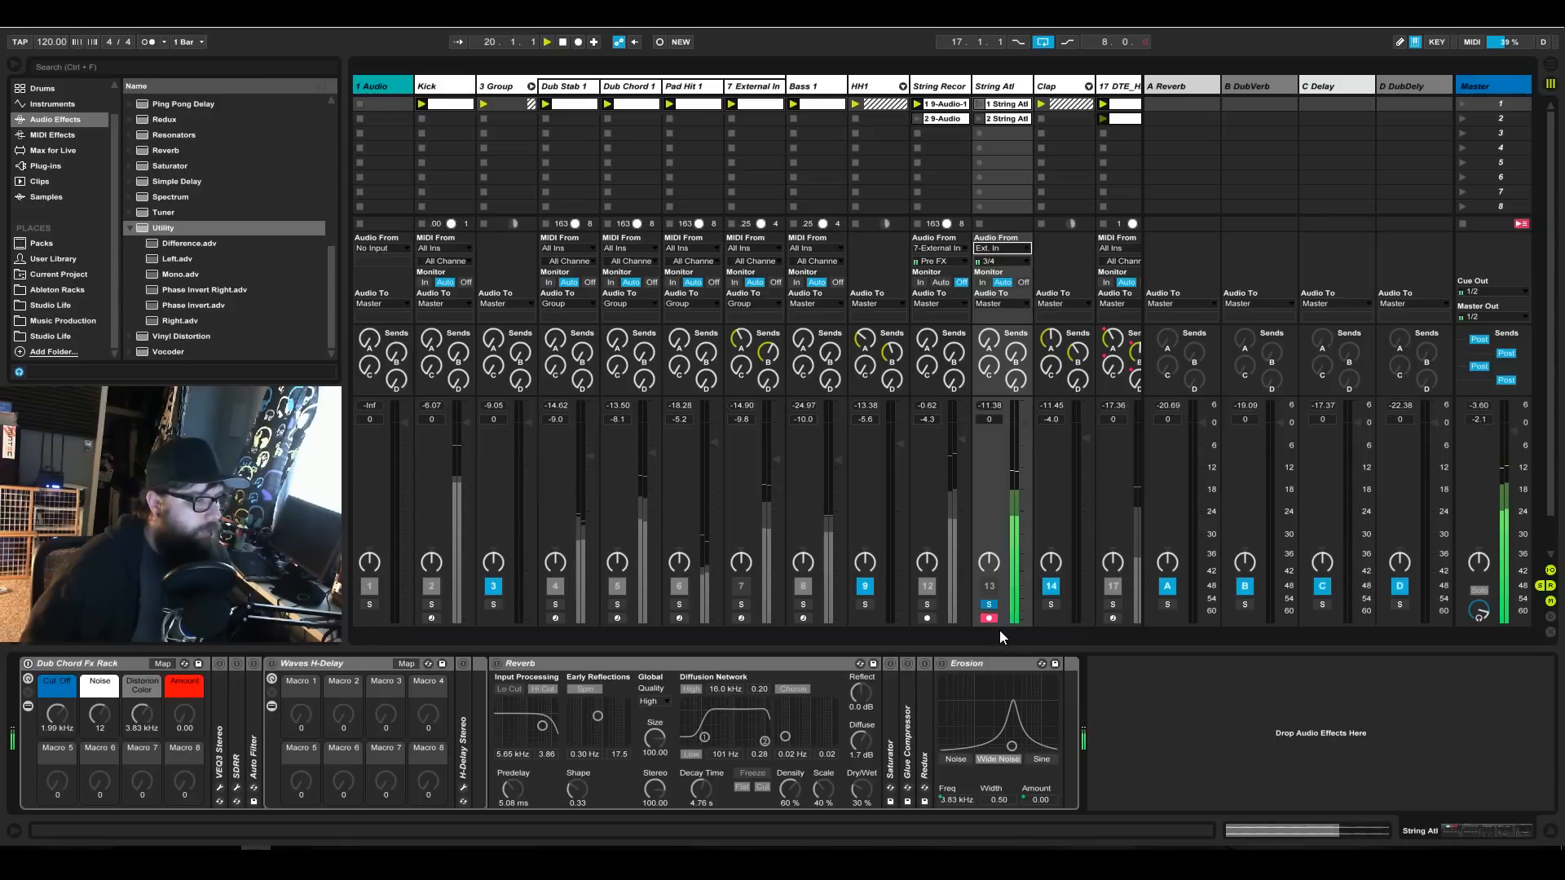
{"action": "left_click", "coordinate": [979, 104]}
Move the String Atl clip's loop start to the transient just before bar 4 and add a warp marker there.
{"action": "double_click", "coordinate": [1004, 104]}
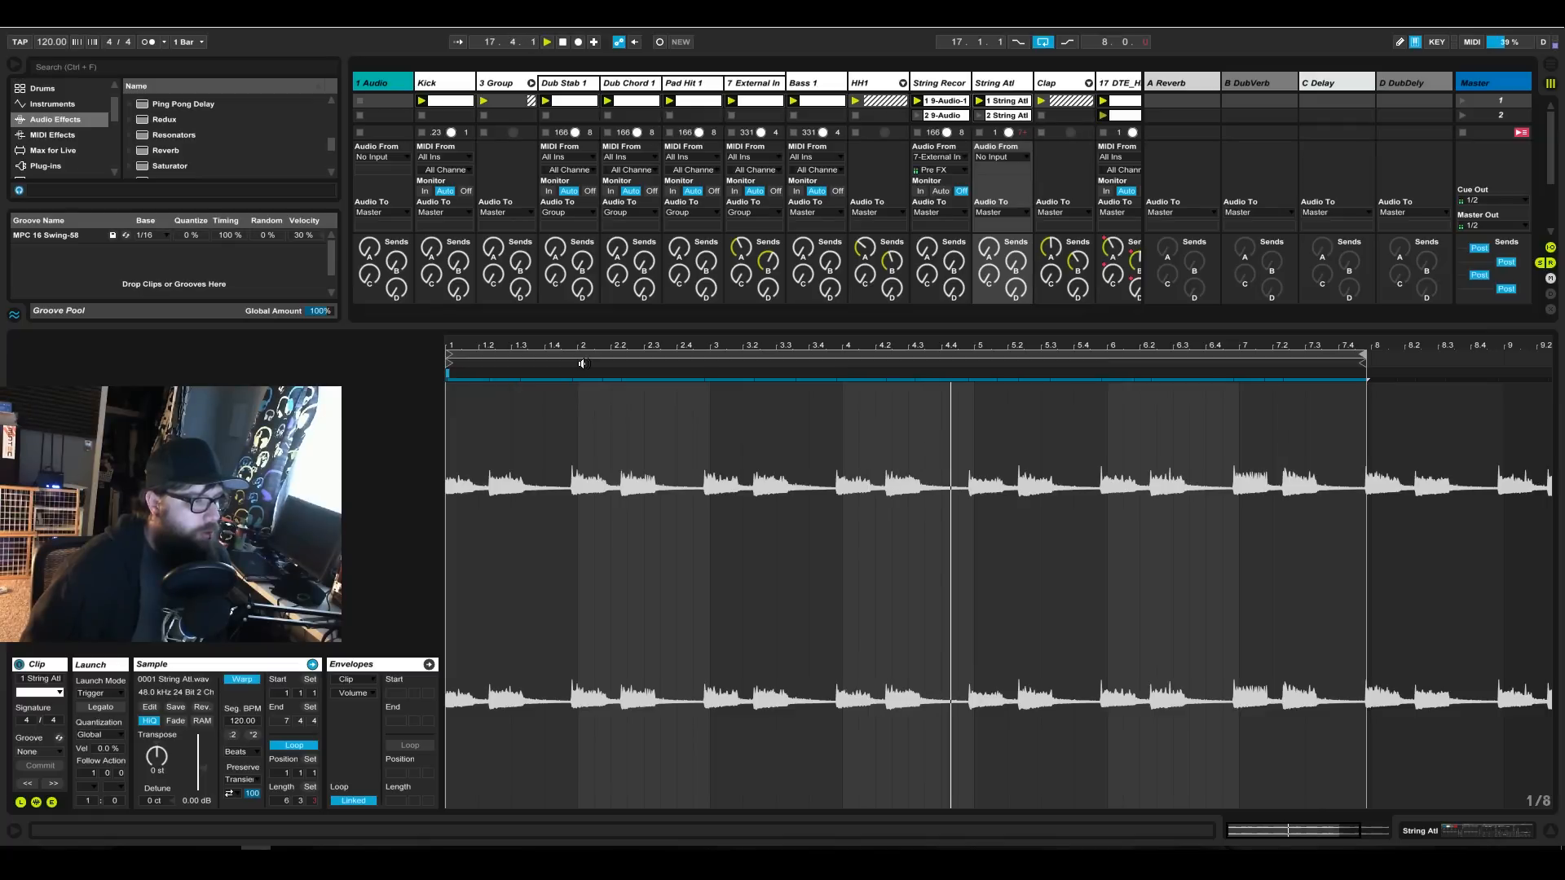
{"action": "left_click_drag", "start_coordinate": [448, 375], "coordinate": [845, 465]}
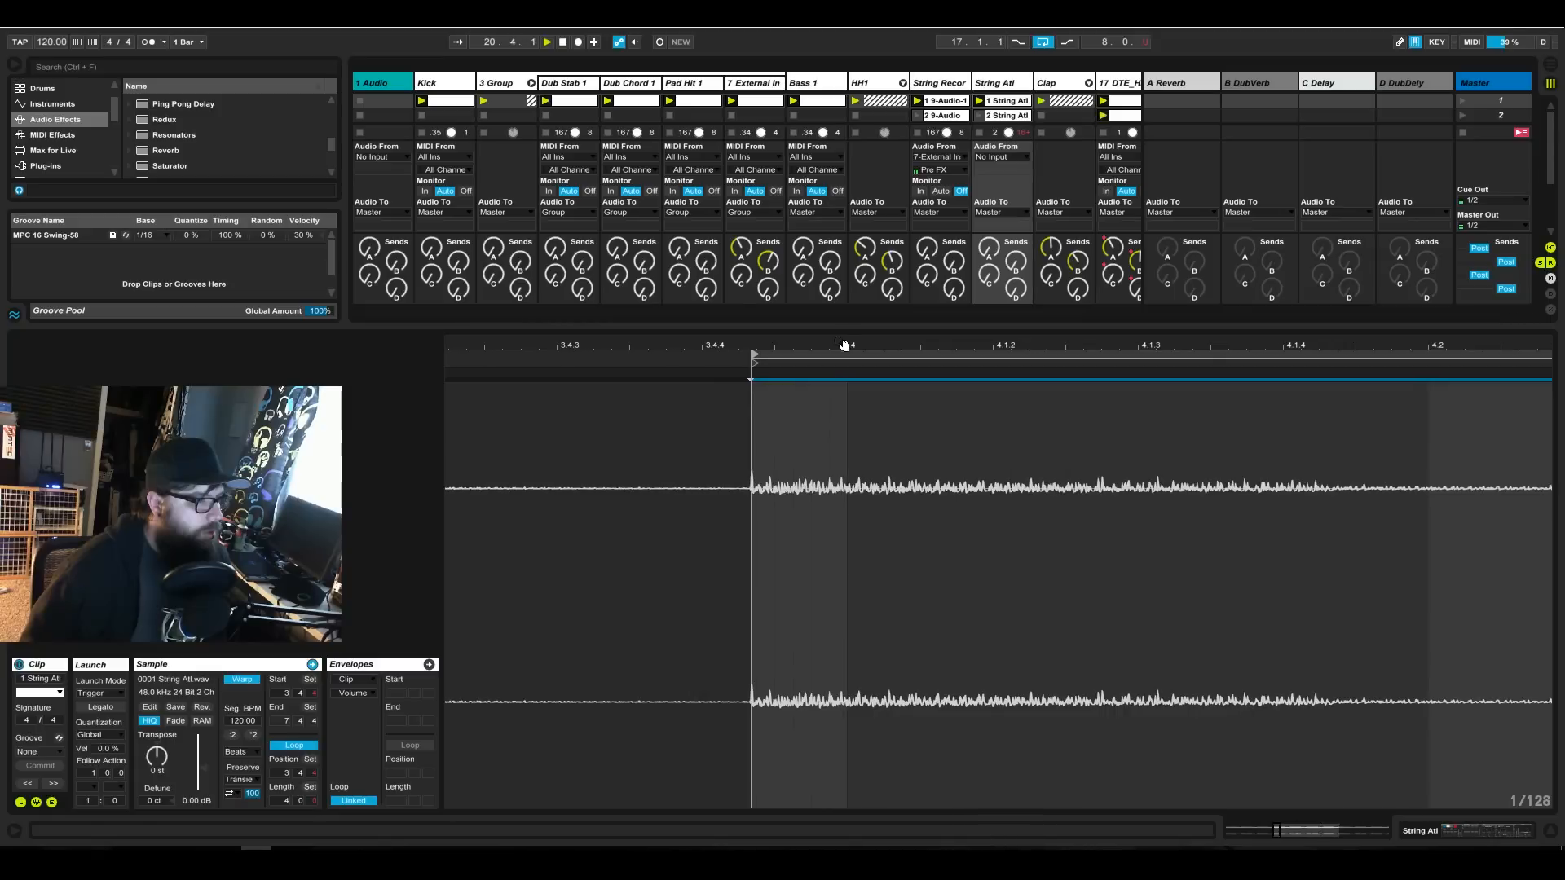
{"action": "left_click", "coordinate": [750, 379]}
{"action": "mouse_move", "coordinate": [748, 344]}
{"action": "left_mouse_down"}
{"action": "mouse_move", "coordinate": [747, 476]}
{"action": "mouse_move", "coordinate": [740, 450]}
{"action": "left_mouse_up"}
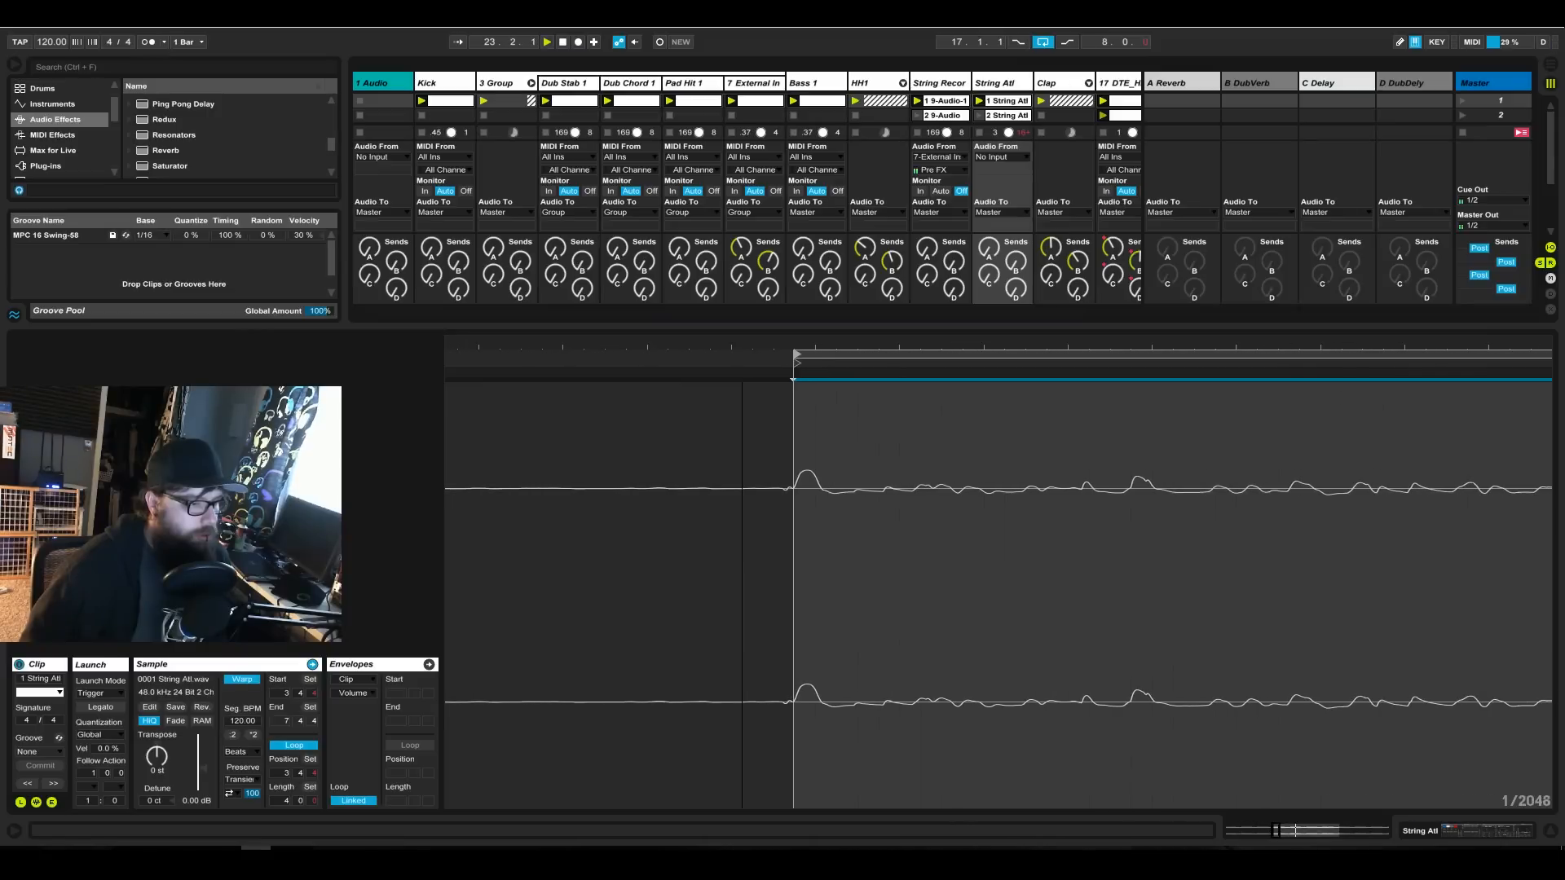
{"action": "left_click", "coordinate": [783, 374]}
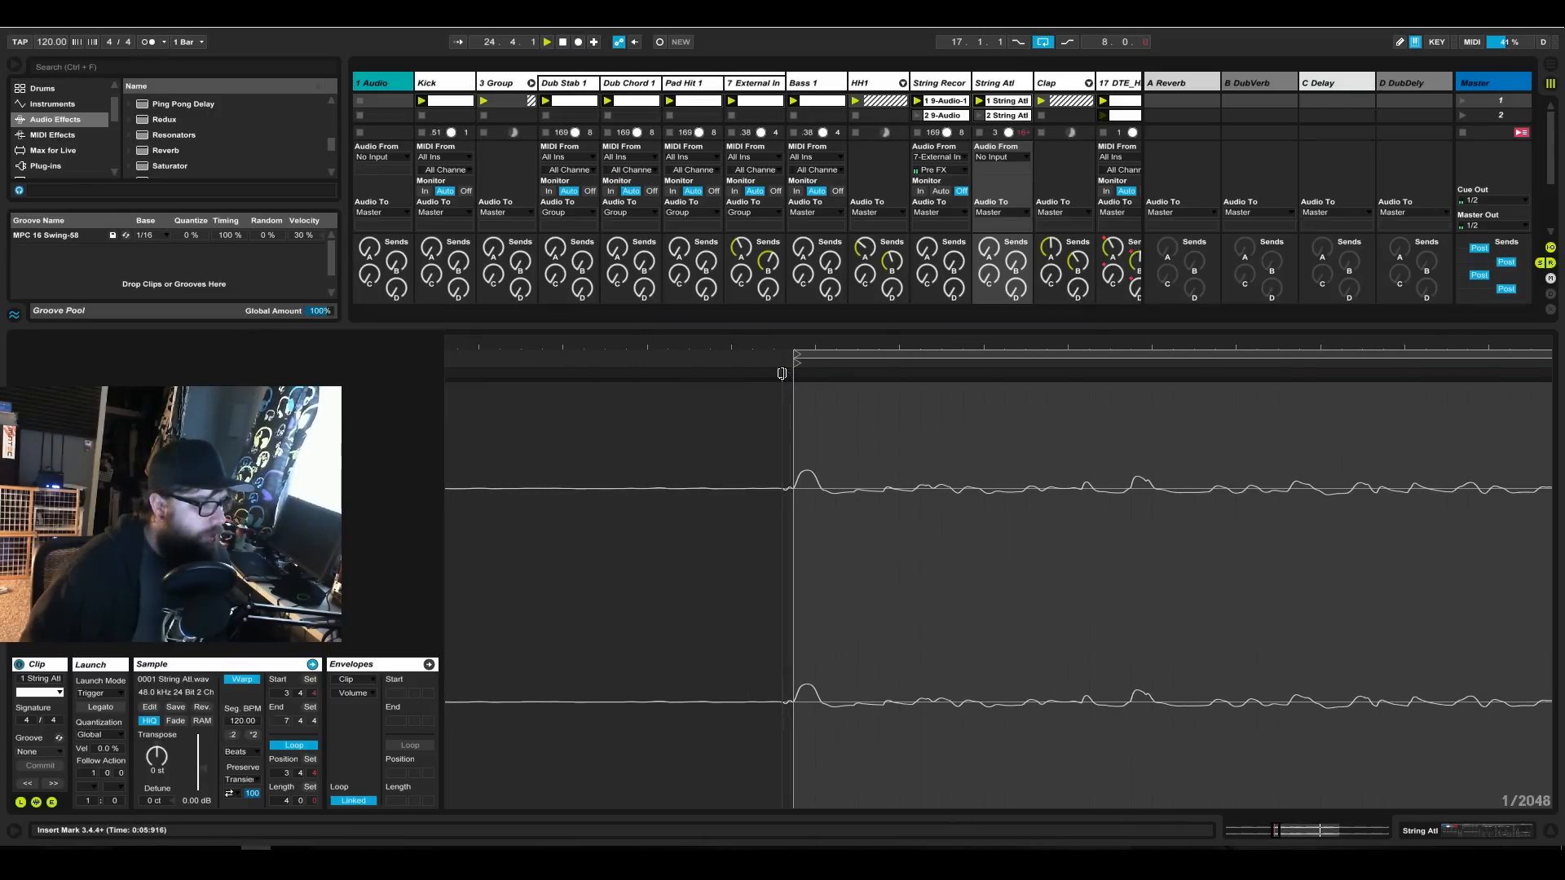
{"action": "left_click_drag", "start_coordinate": [781, 374], "coordinate": [561, 345]}
Compare with the warped String Recordings clip, and add a warp marker in the String Atl clip at the transient just after 4.2.2.
{"action": "left_click", "coordinate": [756, 103]}
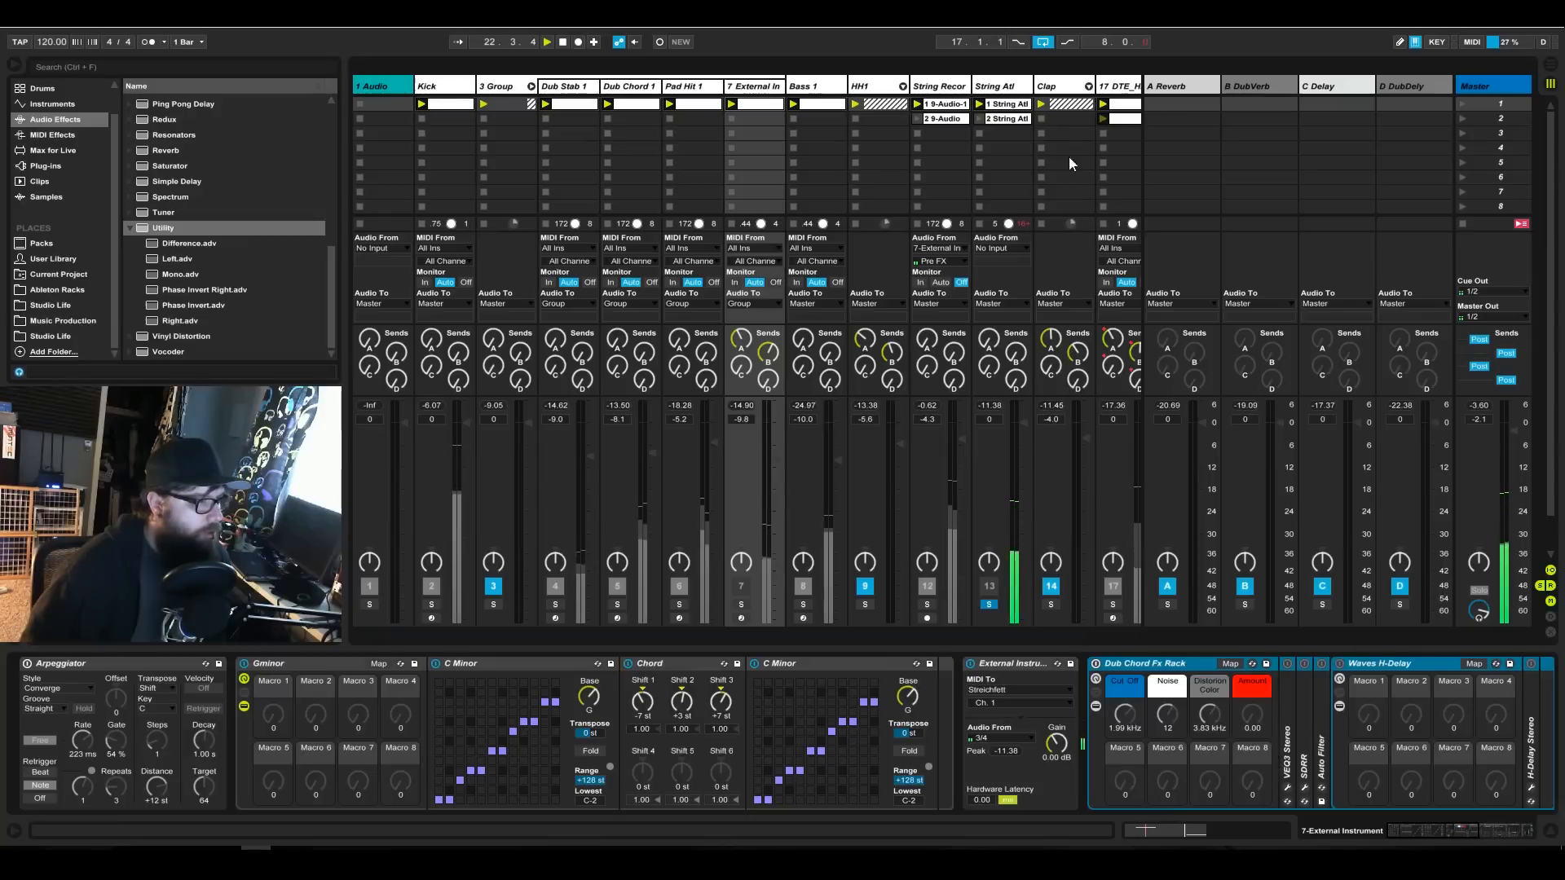
{"action": "left_click", "coordinate": [946, 101]}
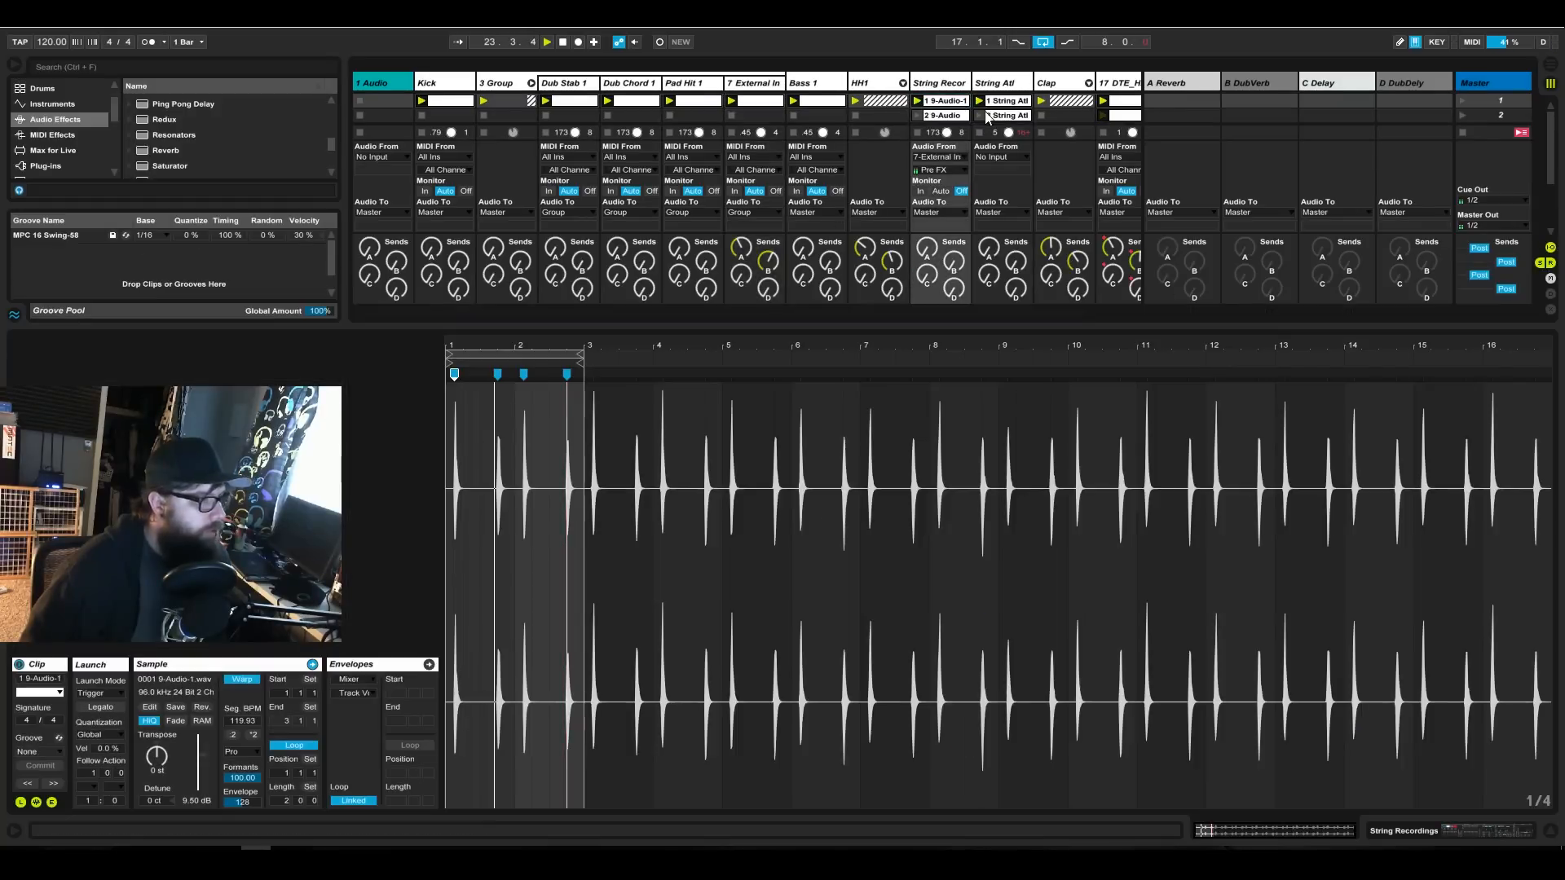
{"action": "left_click", "coordinate": [1007, 101]}
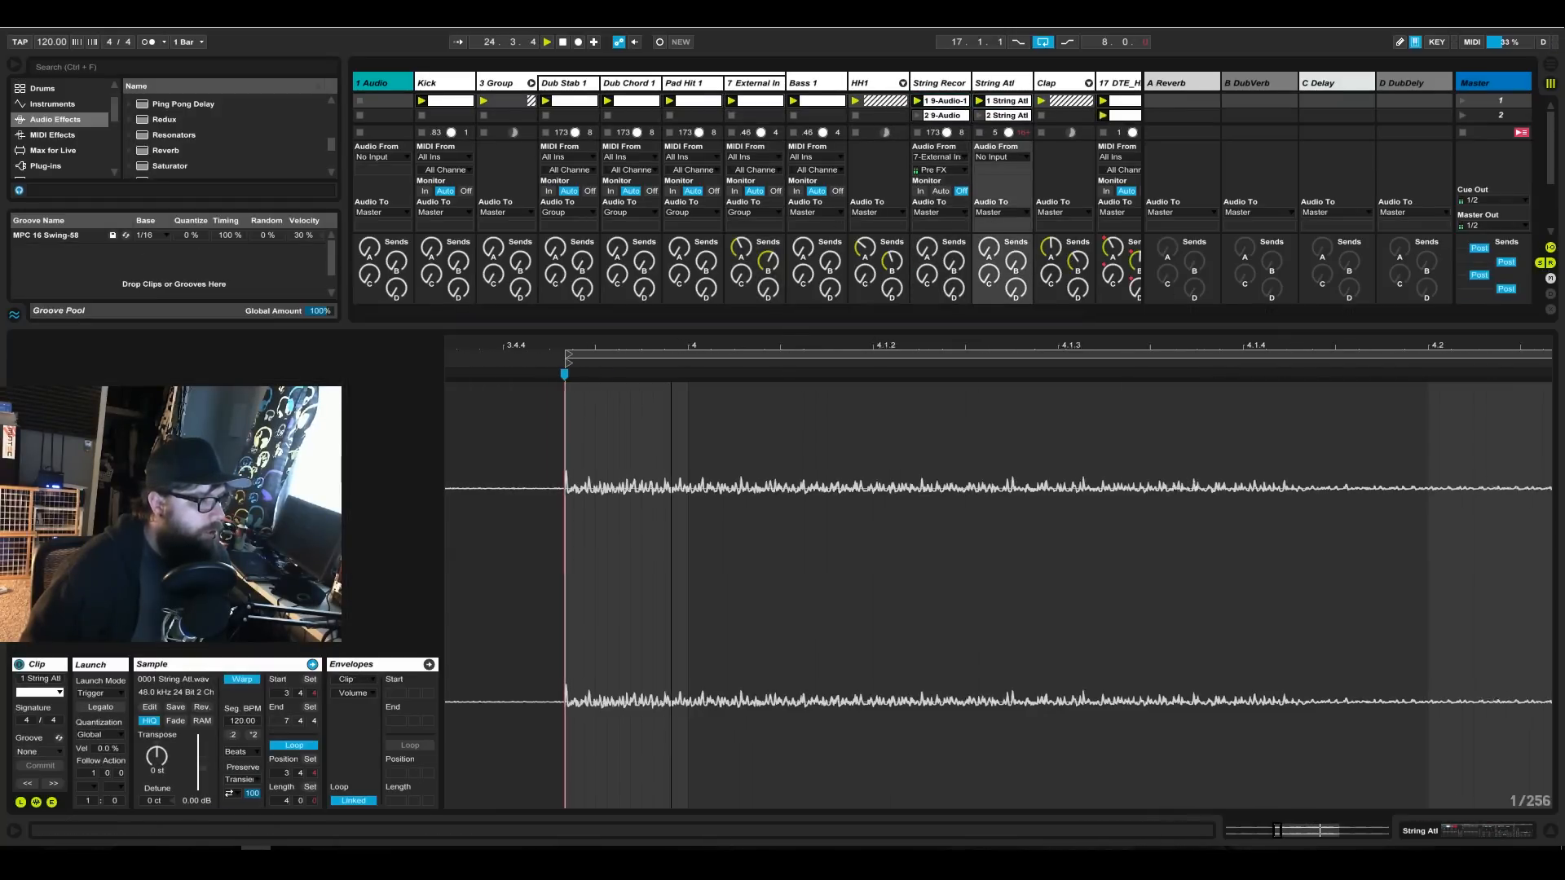
{"action": "scroll", "coordinate": [999, 576], "scroll_direction": "down", "scroll_amount": 10}
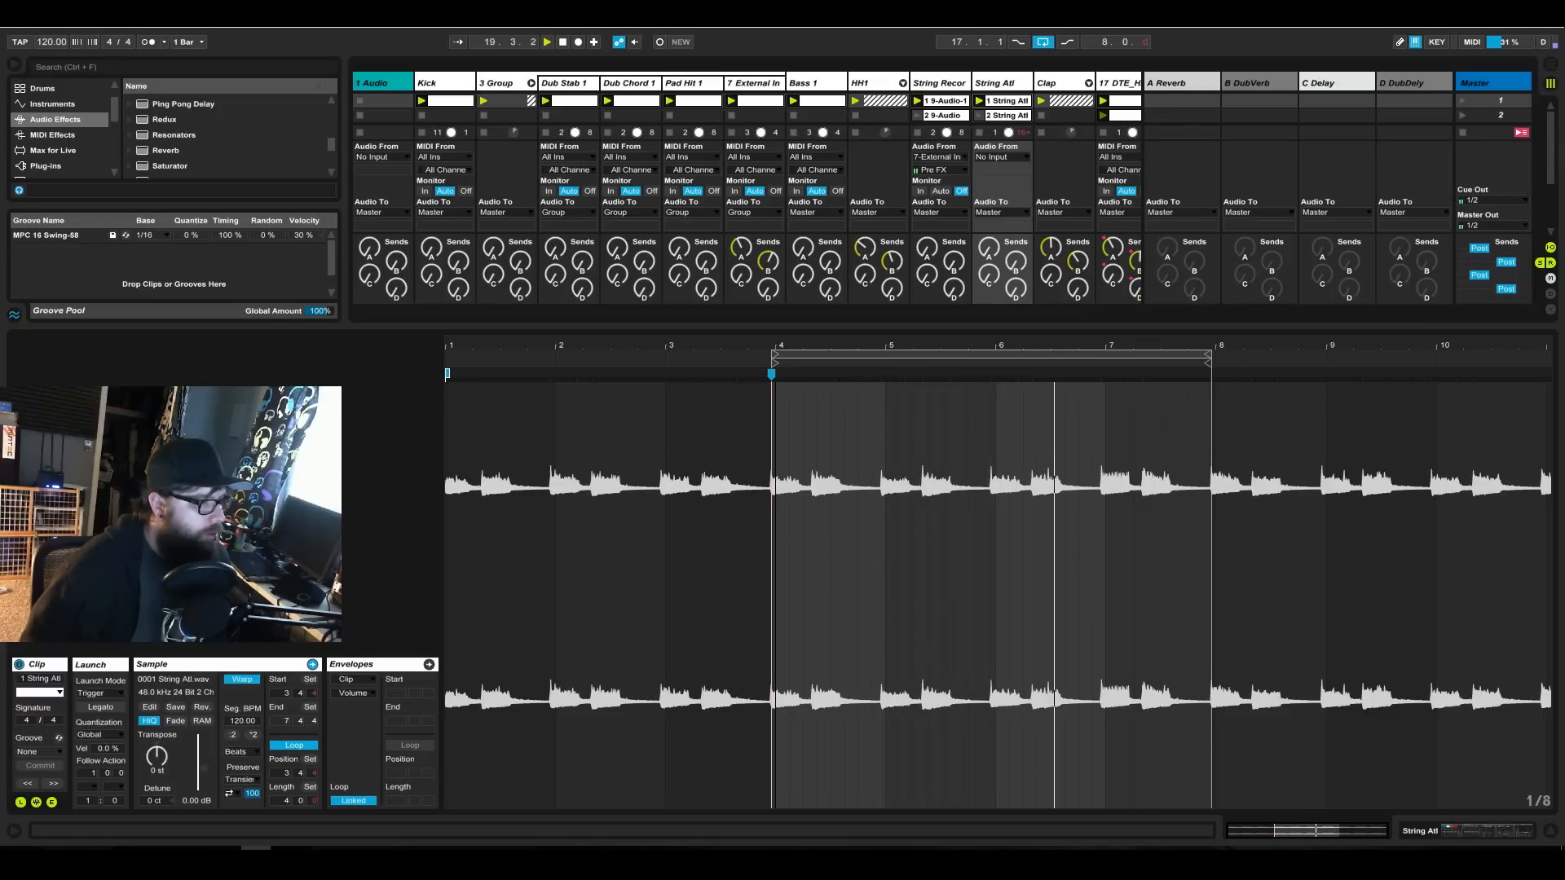
{"action": "scroll", "coordinate": [783, 576], "scroll_direction": "up", "scroll_amount": 8}
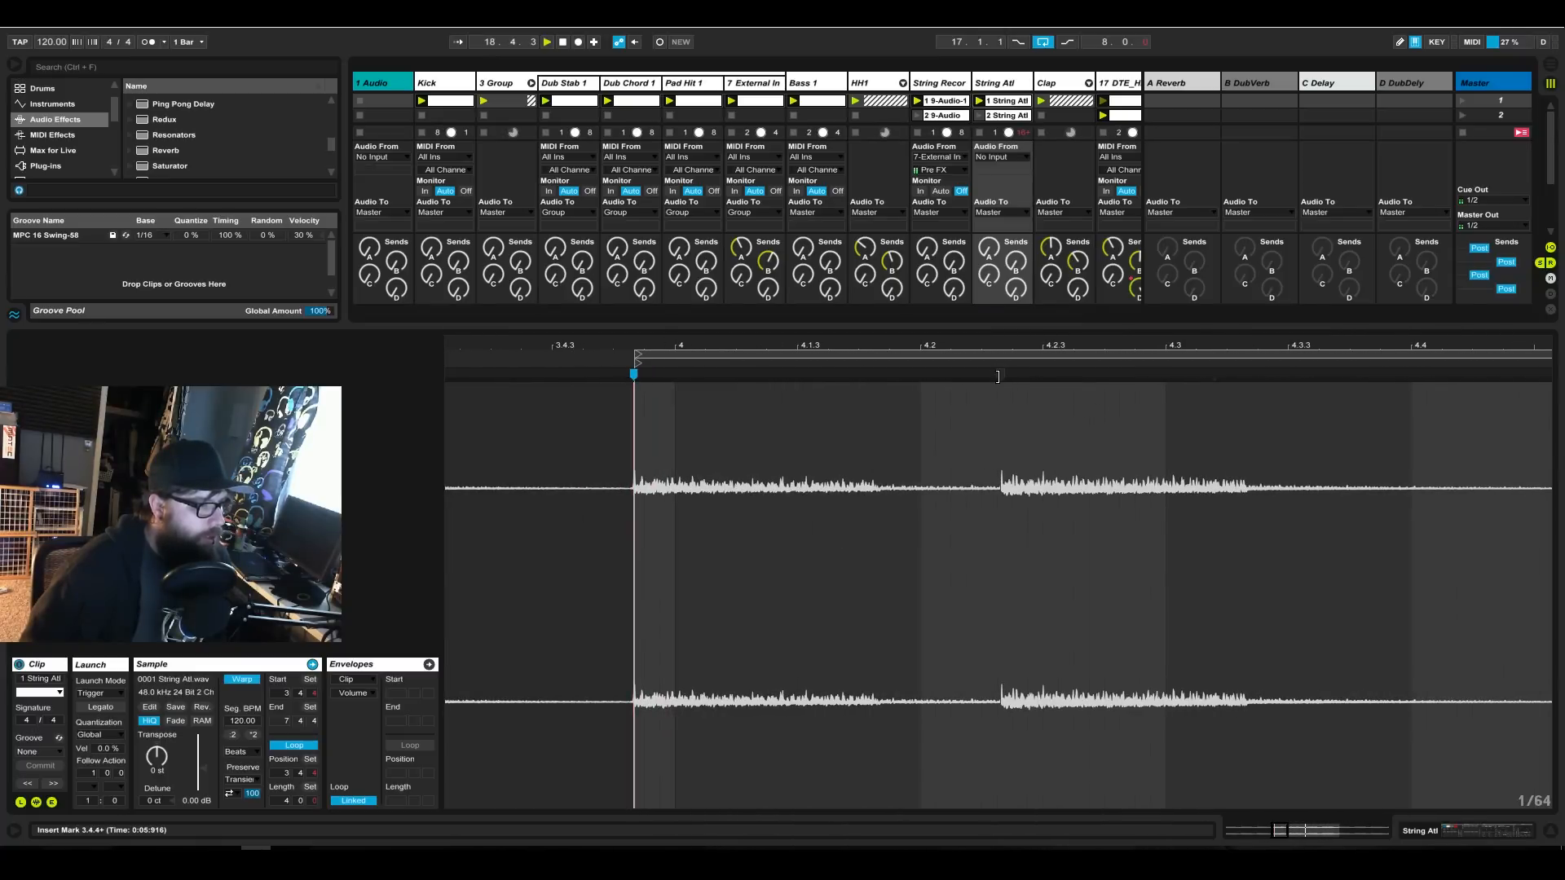
{"action": "scroll", "coordinate": [1012, 352], "scroll_direction": "up", "scroll_amount": 8}
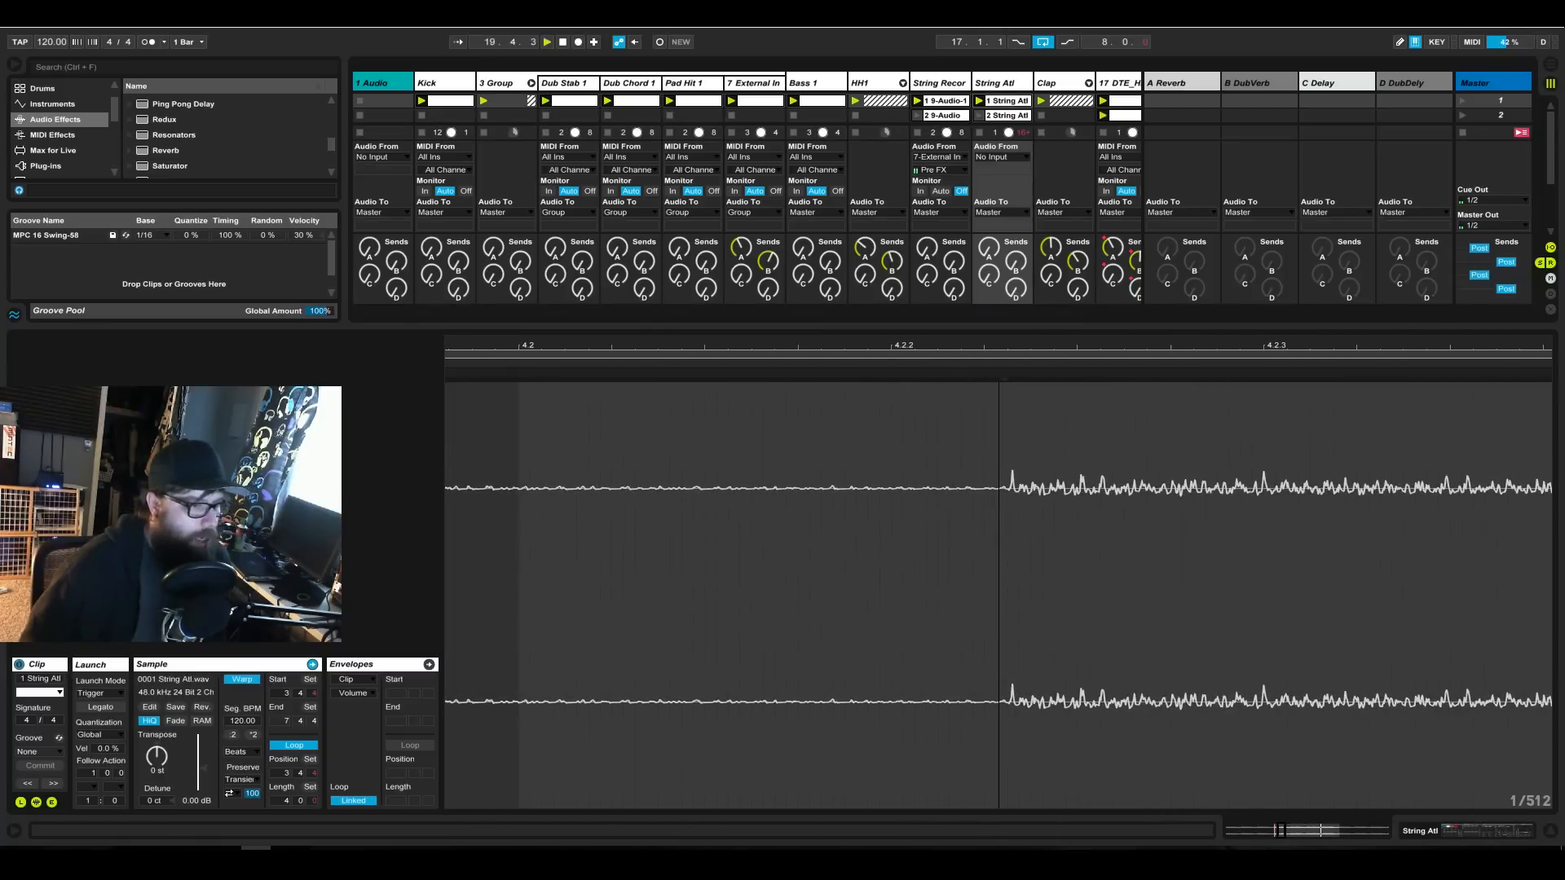
{"action": "scroll", "coordinate": [1005, 379], "scroll_direction": "up", "scroll_amount": 6}
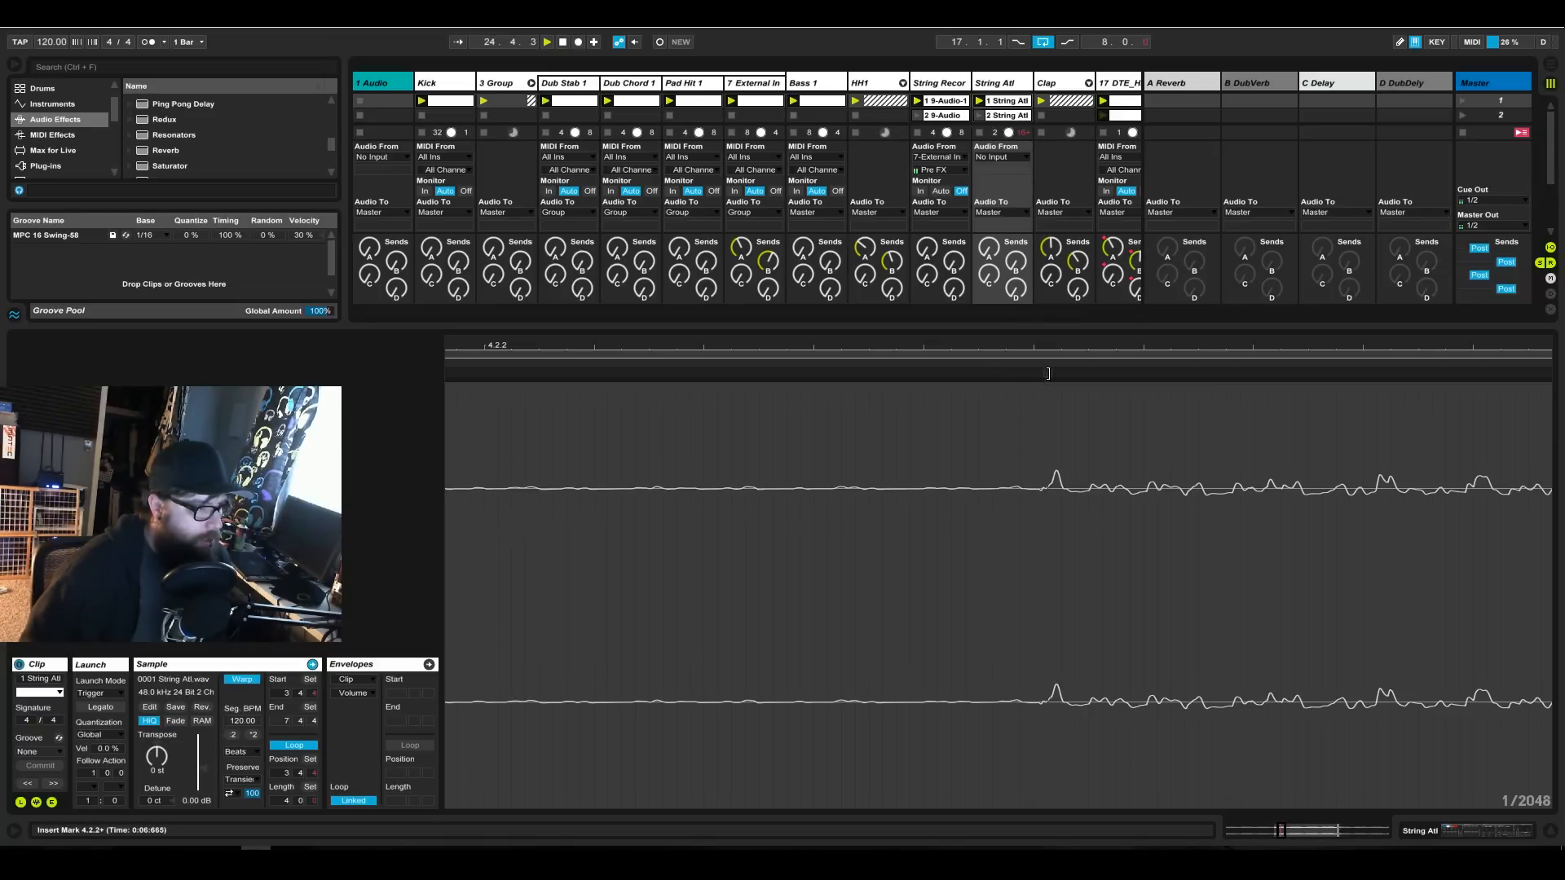
{"action": "double_click", "coordinate": [1047, 373]}
{"action": "scroll", "coordinate": [1053, 375], "scroll_direction": "down", "scroll_amount": 10}
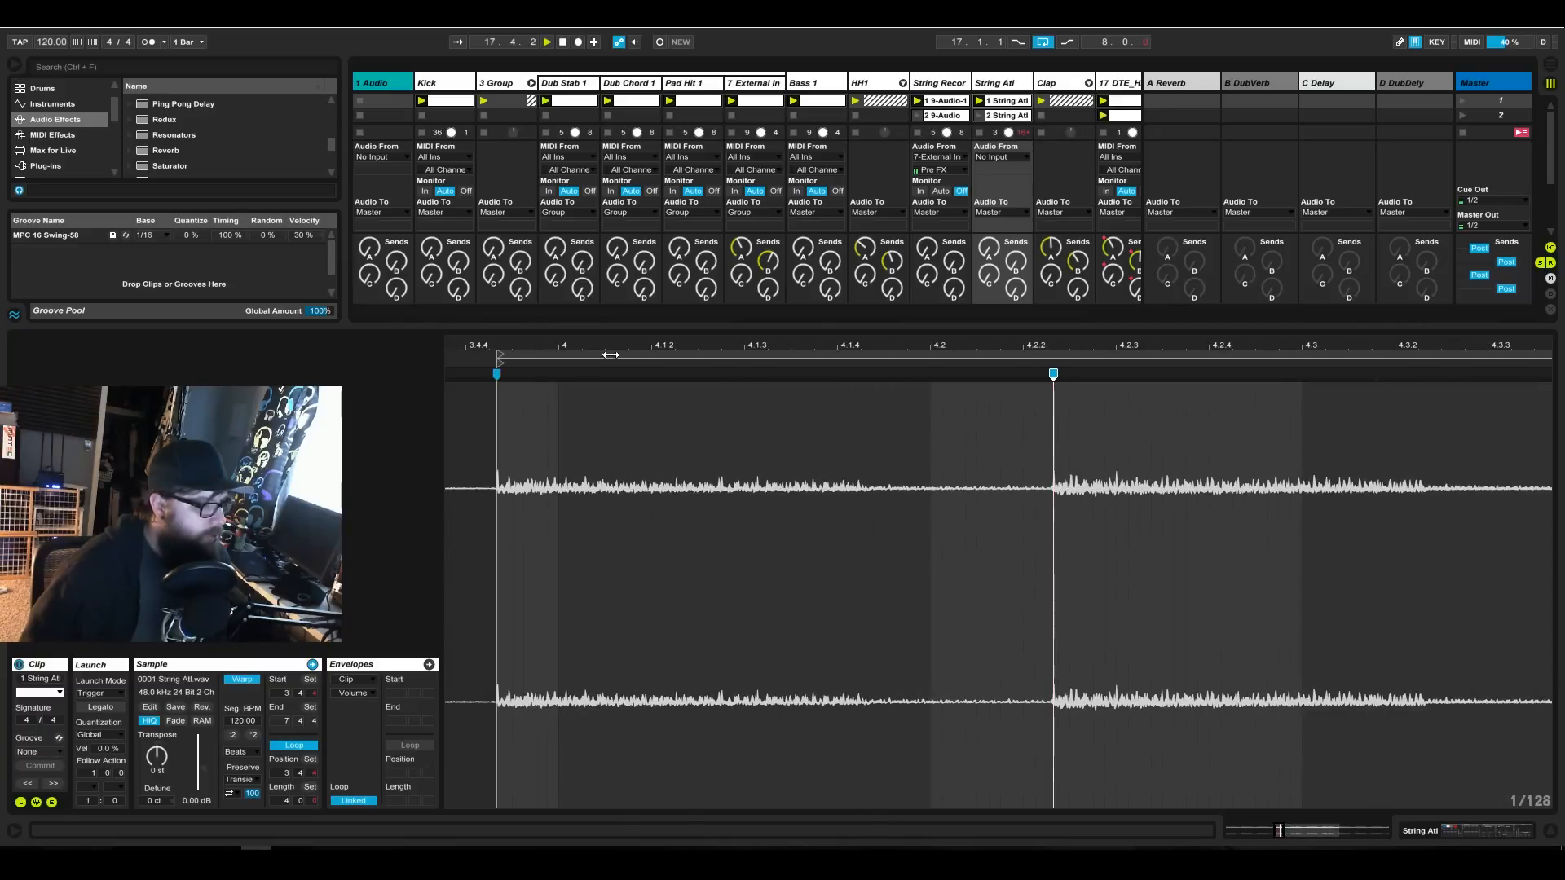
Remove the loop-start warp marker, move the loop start to 4.1.1 and align the marked transient to 4.1.3.
{"action": "double_click", "coordinate": [499, 373]}
{"action": "left_click_drag", "start_coordinate": [502, 359], "coordinate": [561, 362]}
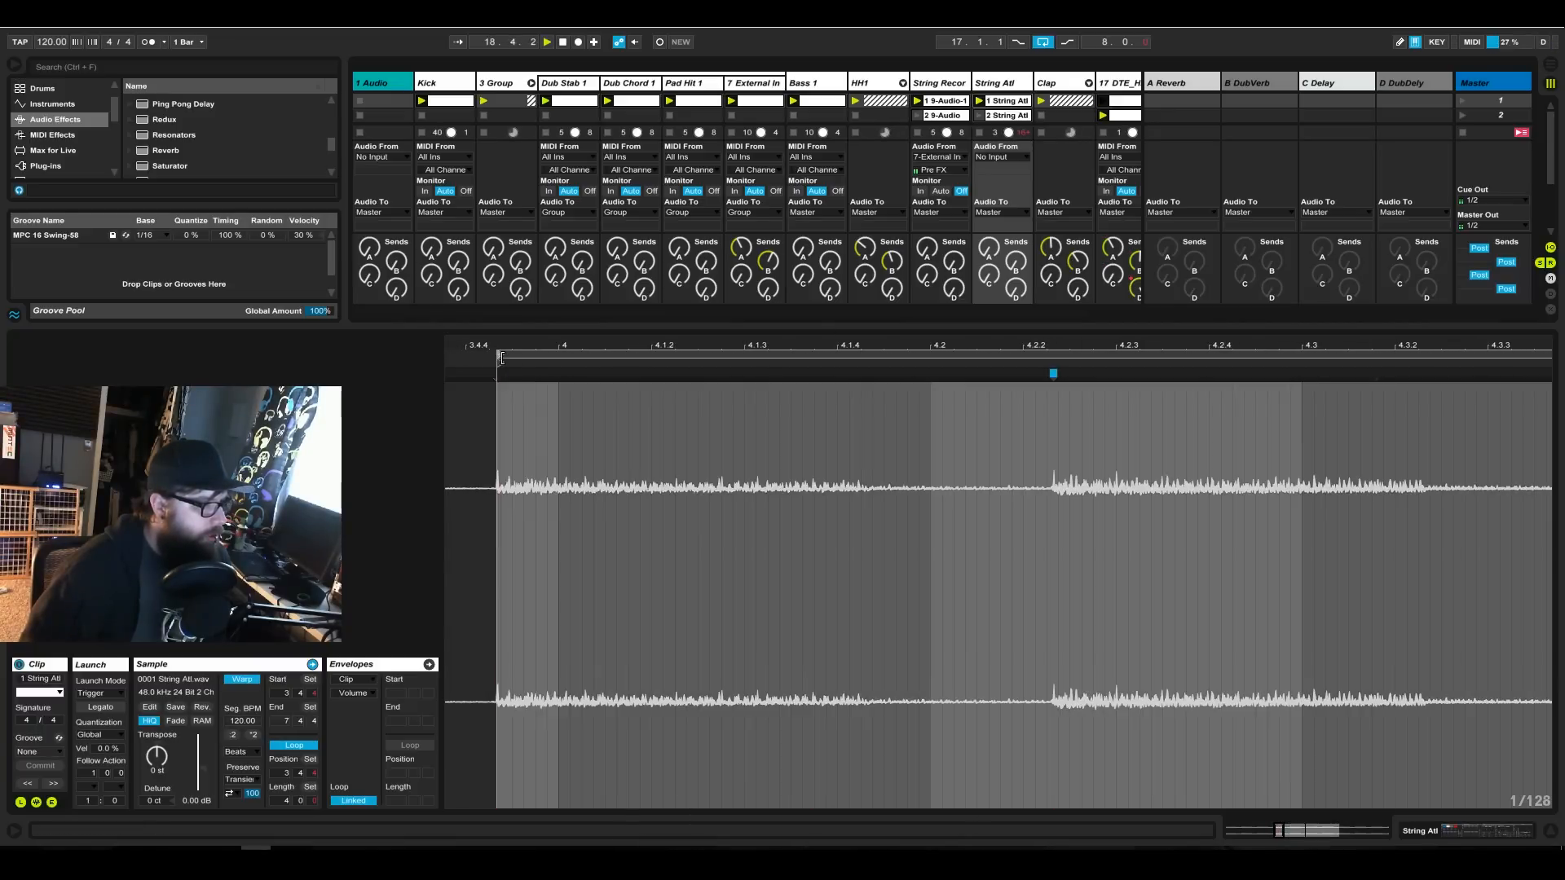
{"action": "mouse_move", "coordinate": [1053, 371]}
{"action": "left_mouse_down"}
{"action": "mouse_move", "coordinate": [745, 373]}
{"action": "mouse_move", "coordinate": [780, 314]}
{"action": "left_mouse_up"}
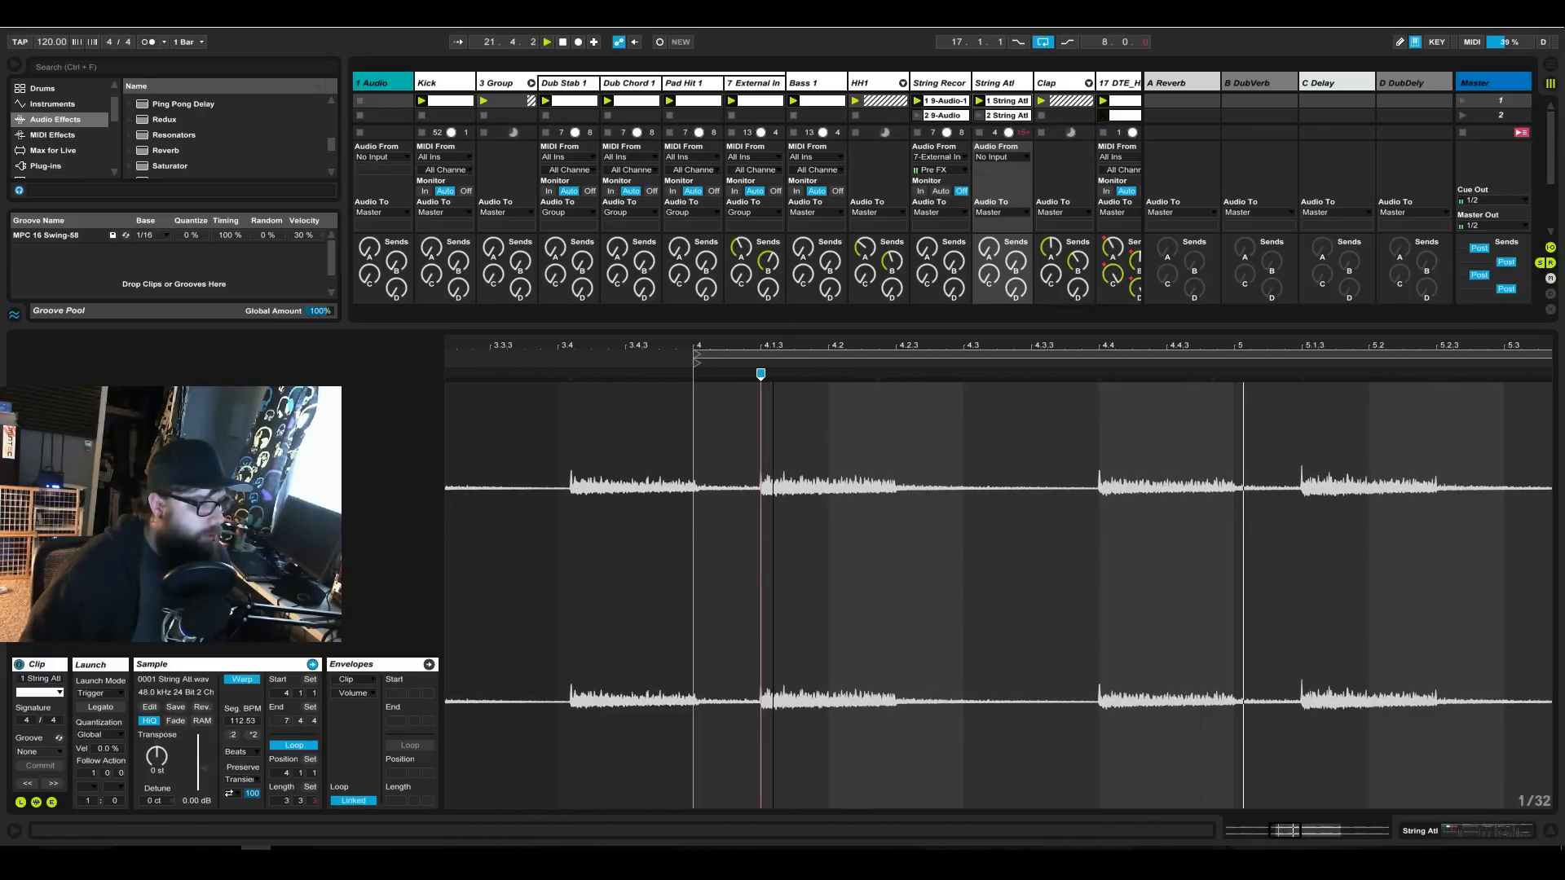
Add a warp marker at the String Atl clip's transient just after 4.4 and align it to 4.4.1.
{"action": "left_click_drag", "start_coordinate": [1165, 352], "coordinate": [835, 383]}
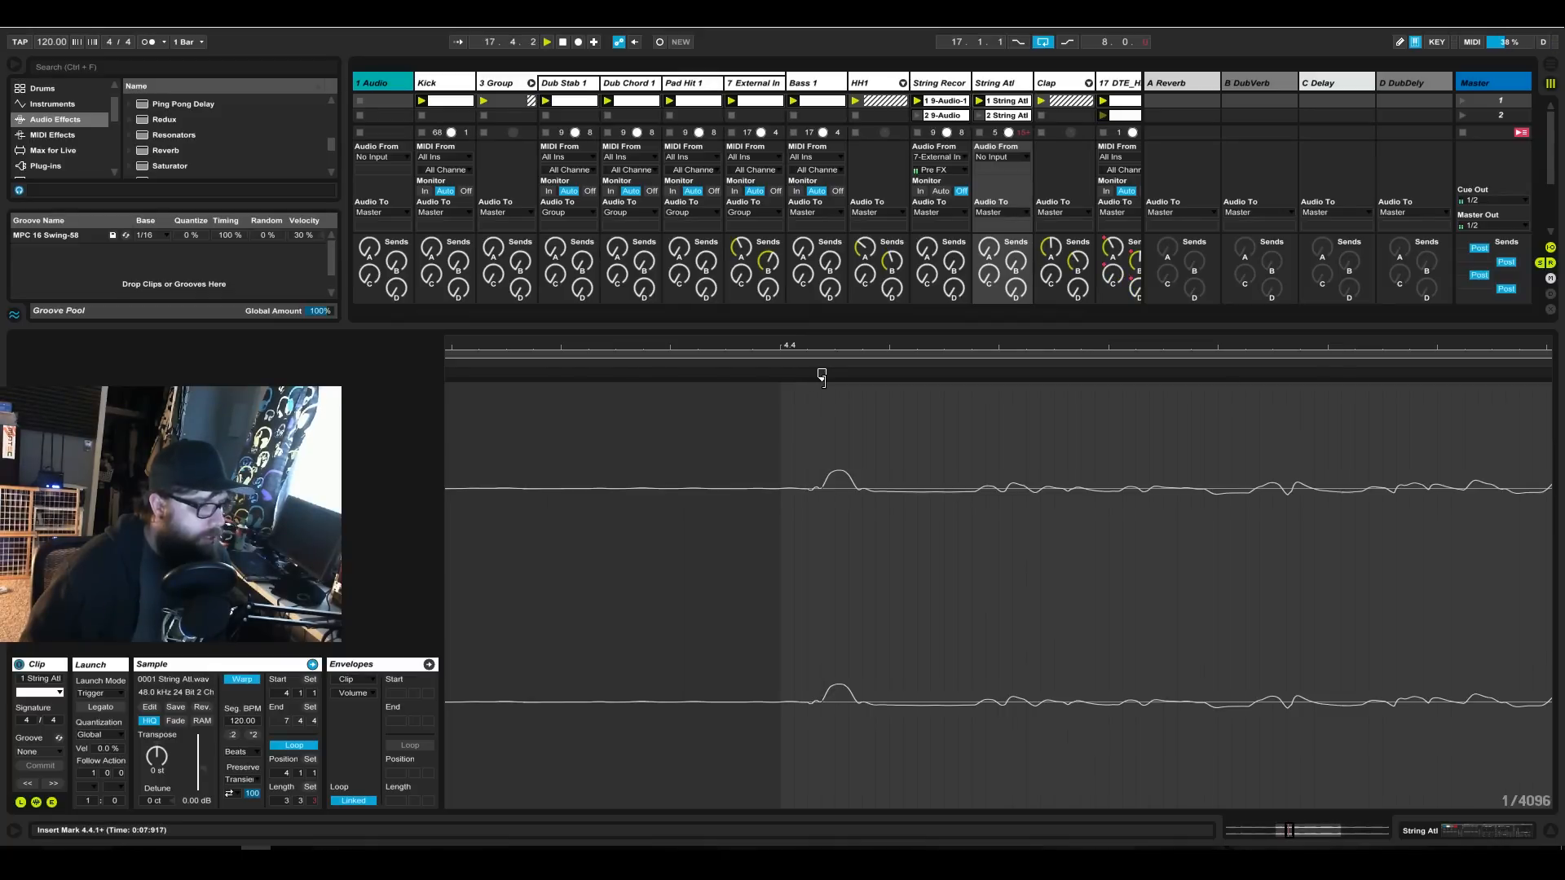
{"action": "left_click_drag", "start_coordinate": [836, 353], "coordinate": [838, 346]}
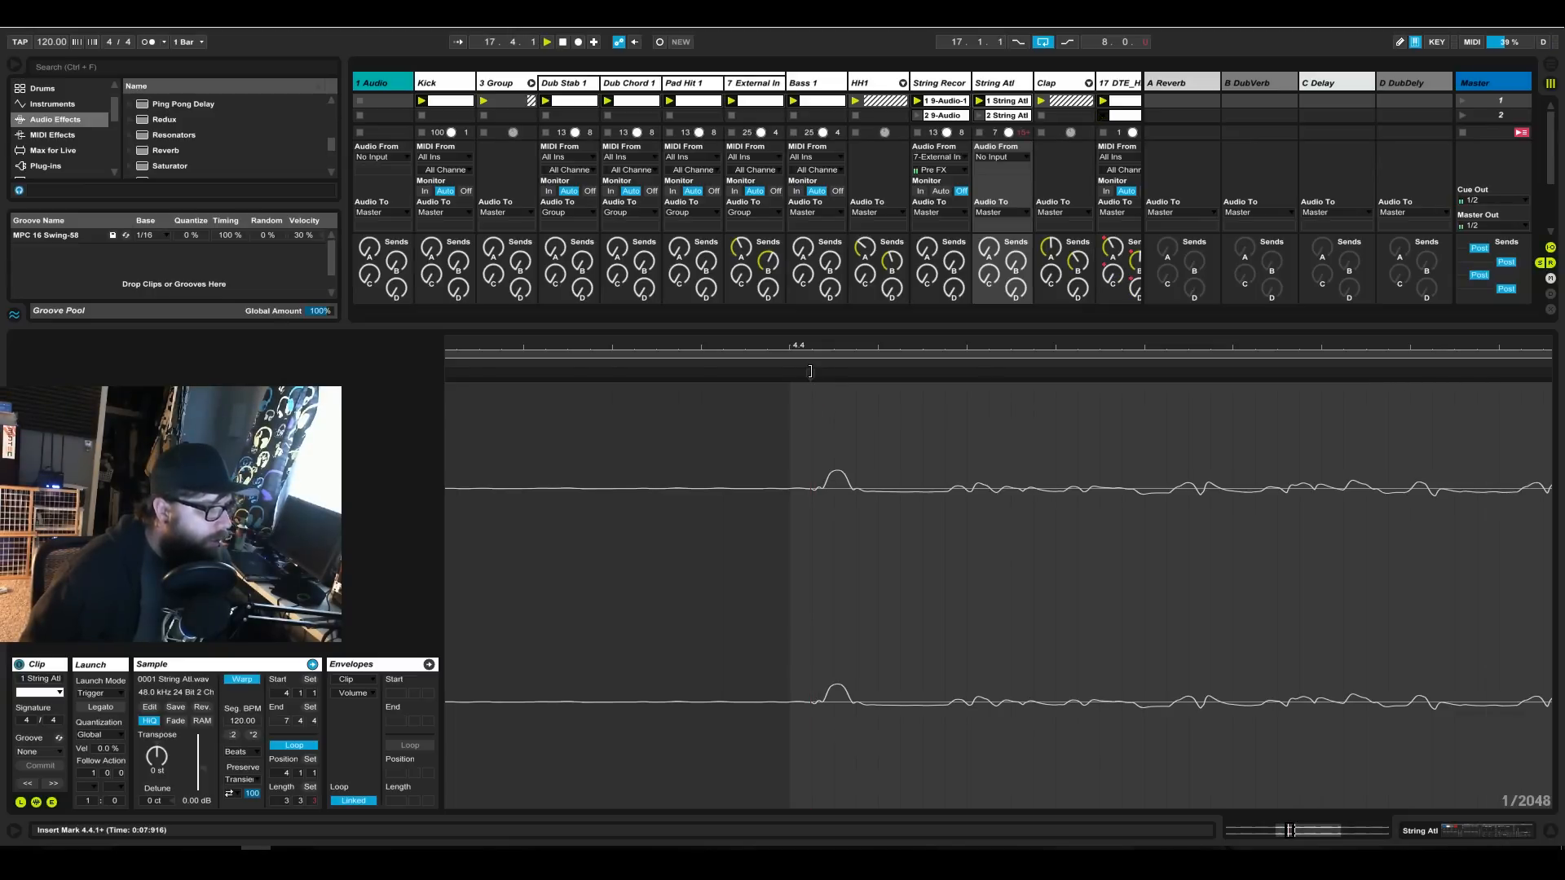
{"action": "mouse_move", "coordinate": [809, 373]}
{"action": "left_mouse_down"}
{"action": "mouse_move", "coordinate": [789, 373]}
{"action": "mouse_move", "coordinate": [868, 342]}
{"action": "mouse_move", "coordinate": [1010, 326]}
{"action": "mouse_move", "coordinate": [1073, 363]}
{"action": "mouse_move", "coordinate": [1068, 424]}
{"action": "left_mouse_up"}
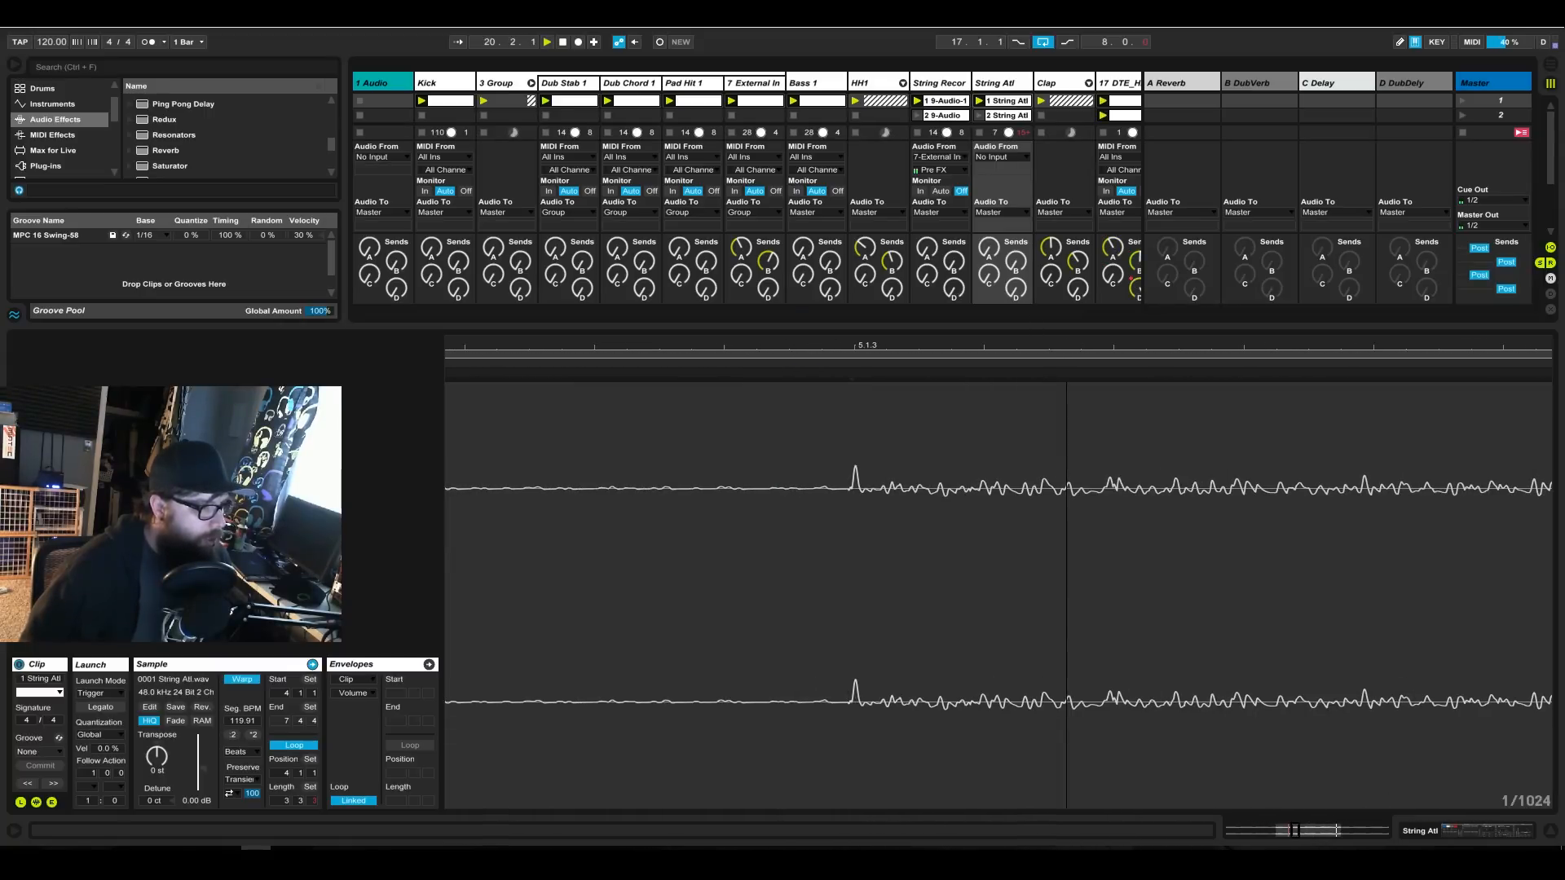
Add a warp marker at the transient near 5.1.3 in the String Atl clip and align it to 5.1.3.
{"action": "left_click", "coordinate": [860, 355]}
{"action": "left_click_drag", "start_coordinate": [858, 348], "coordinate": [865, 365]}
{"action": "left_click", "coordinate": [833, 377]}
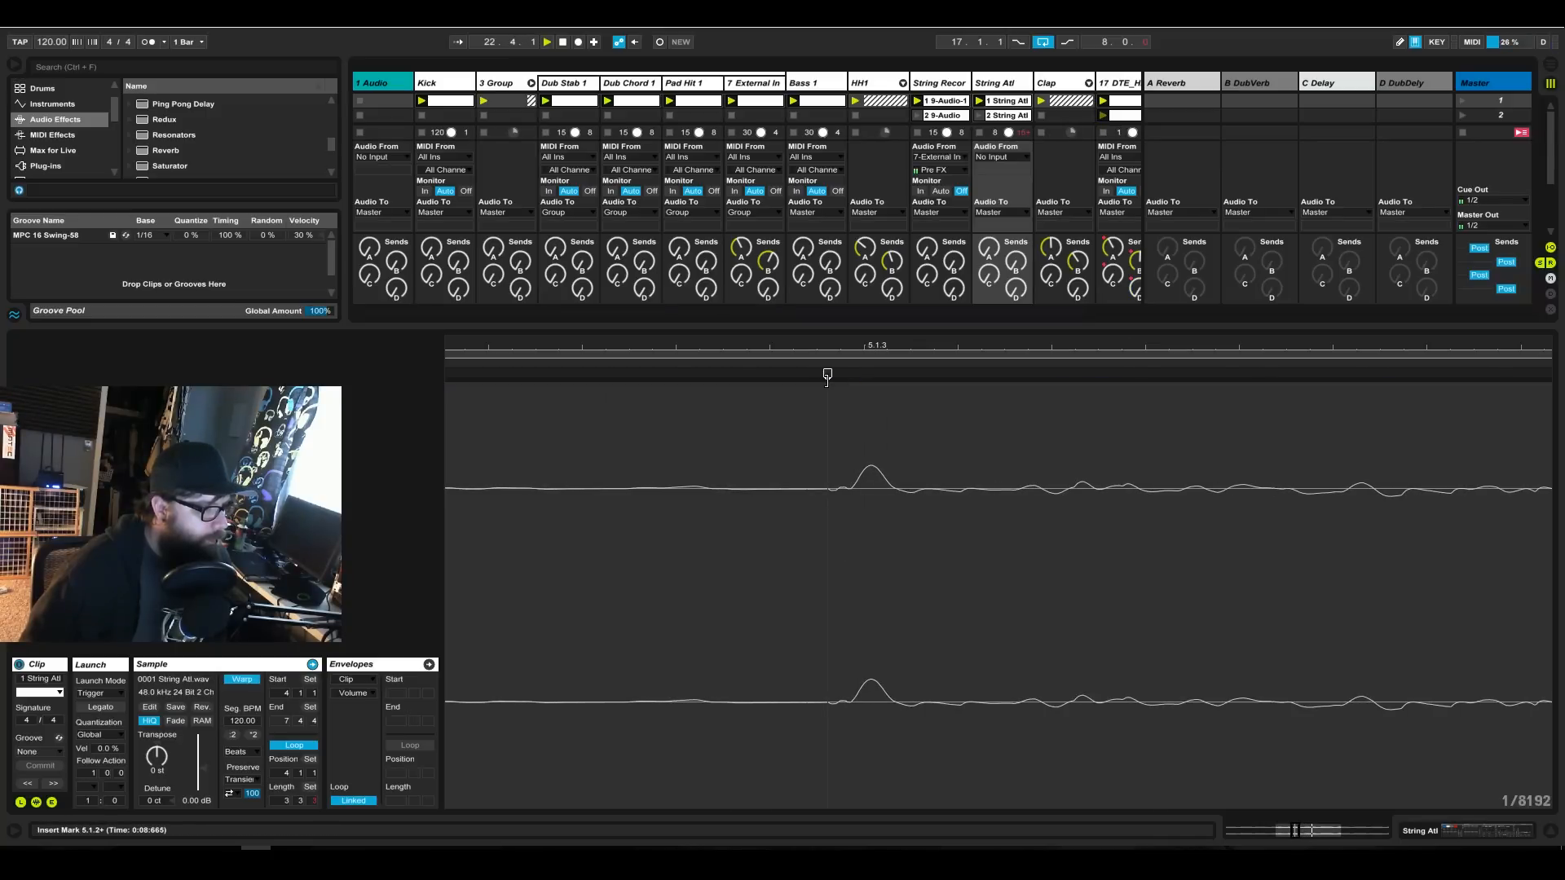
{"action": "mouse_move", "coordinate": [828, 373]}
{"action": "left_mouse_down"}
{"action": "mouse_move", "coordinate": [864, 373]}
{"action": "mouse_move", "coordinate": [895, 340]}
{"action": "mouse_move", "coordinate": [895, 273]}
{"action": "left_mouse_up"}
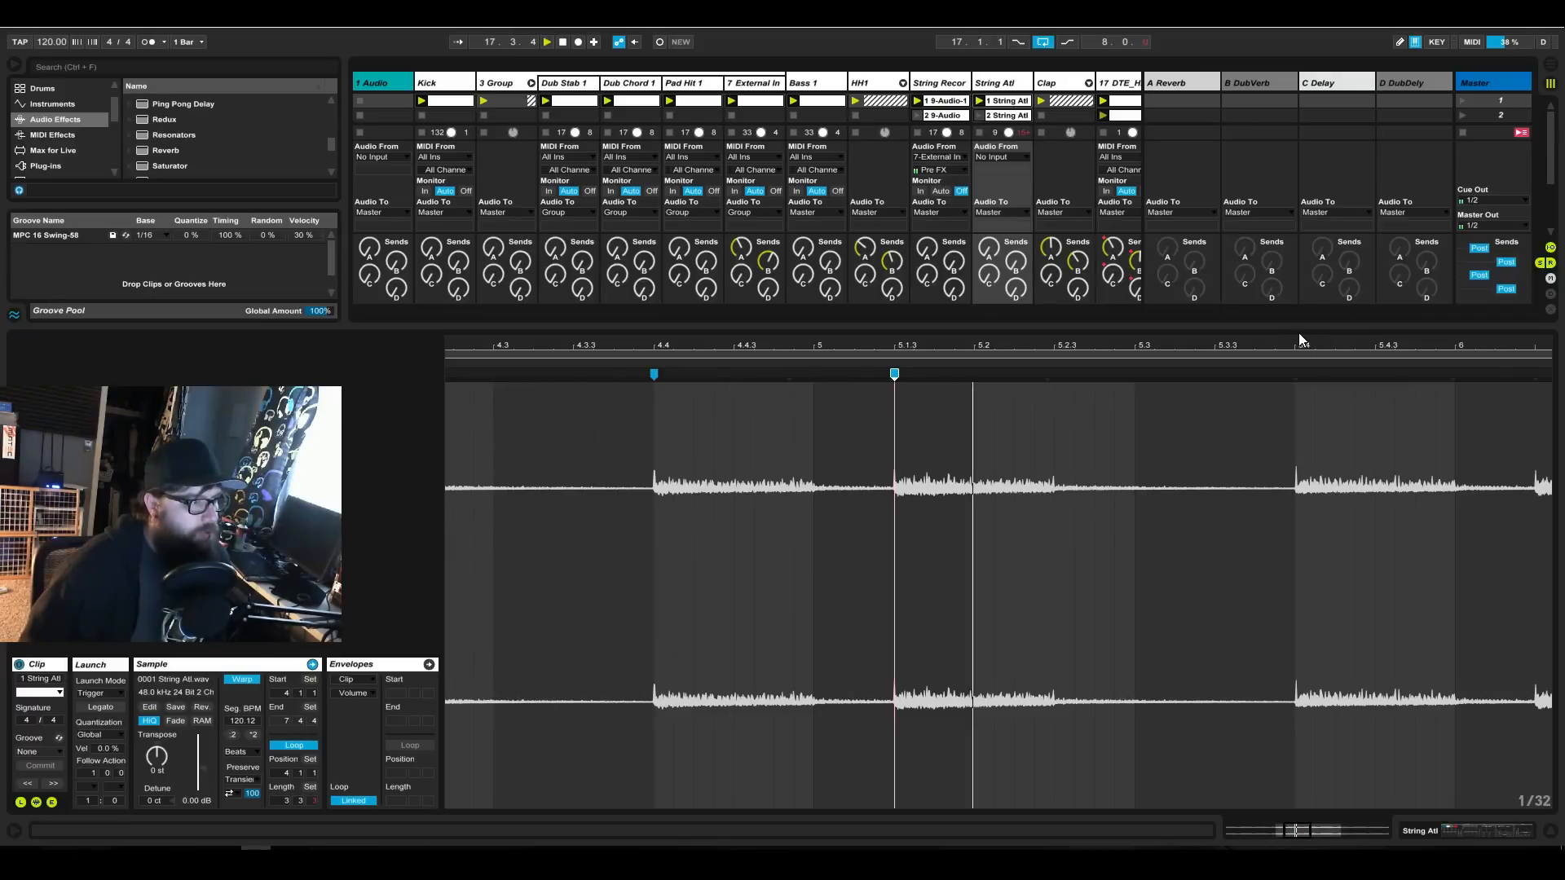
Mark the String Atl clip's transient just after 5.4 with a warp marker and align it to 5.4.1.
{"action": "mouse_move", "coordinate": [1299, 341]}
{"action": "left_mouse_down"}
{"action": "mouse_move", "coordinate": [896, 359]}
{"action": "mouse_move", "coordinate": [1172, 329]}
{"action": "left_mouse_up"}
{"action": "left_click_drag", "start_coordinate": [792, 347], "coordinate": [792, 365]}
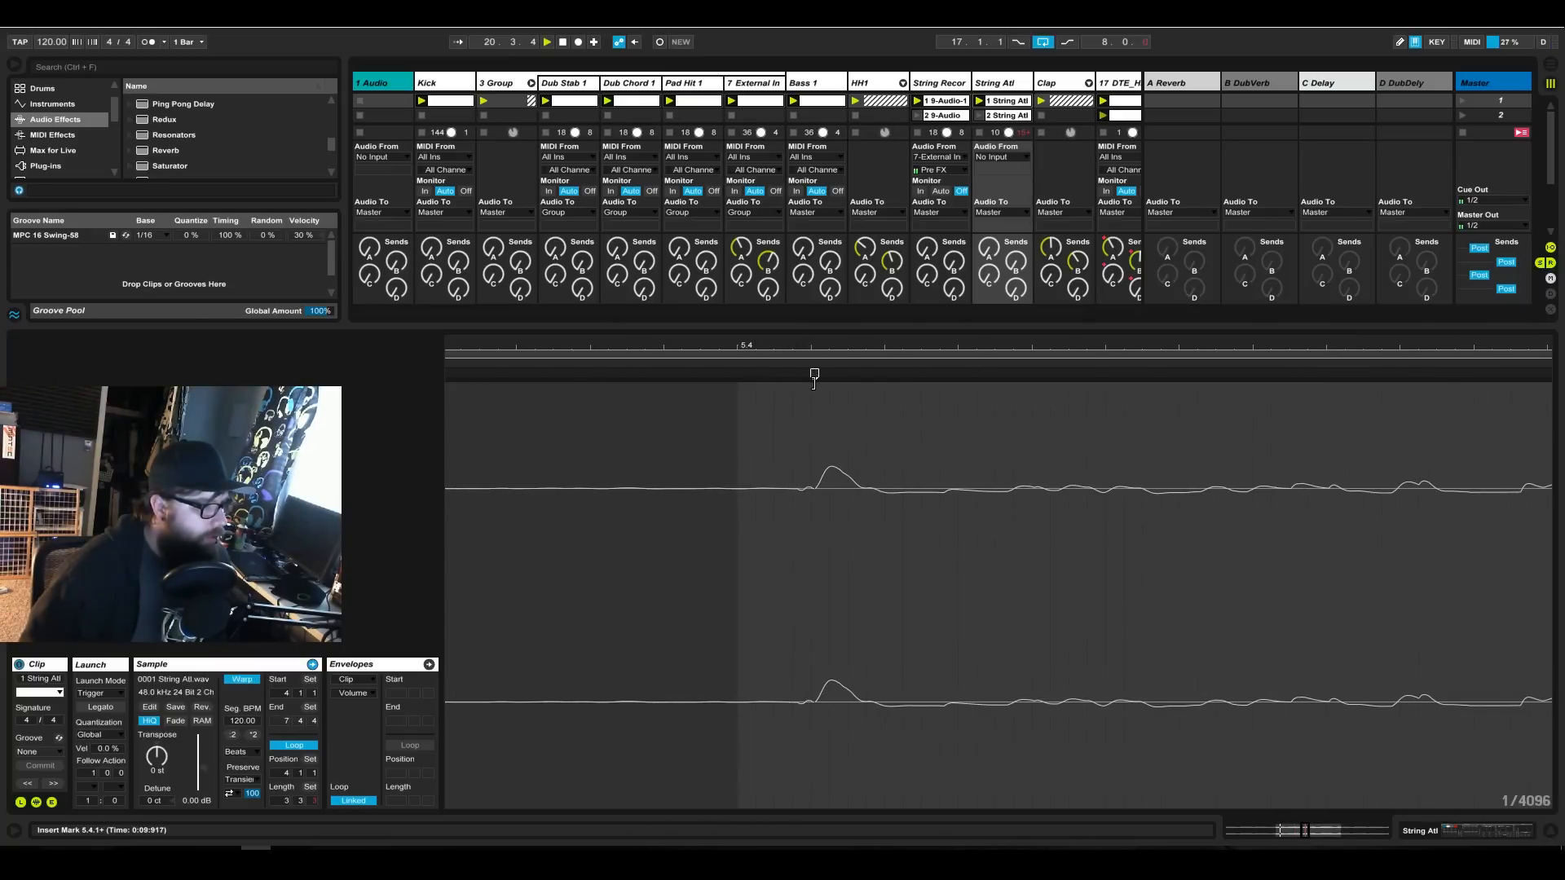
{"action": "mouse_move", "coordinate": [816, 372]}
{"action": "left_mouse_down"}
{"action": "mouse_move", "coordinate": [738, 372]}
{"action": "mouse_move", "coordinate": [775, 285]}
{"action": "left_mouse_up"}
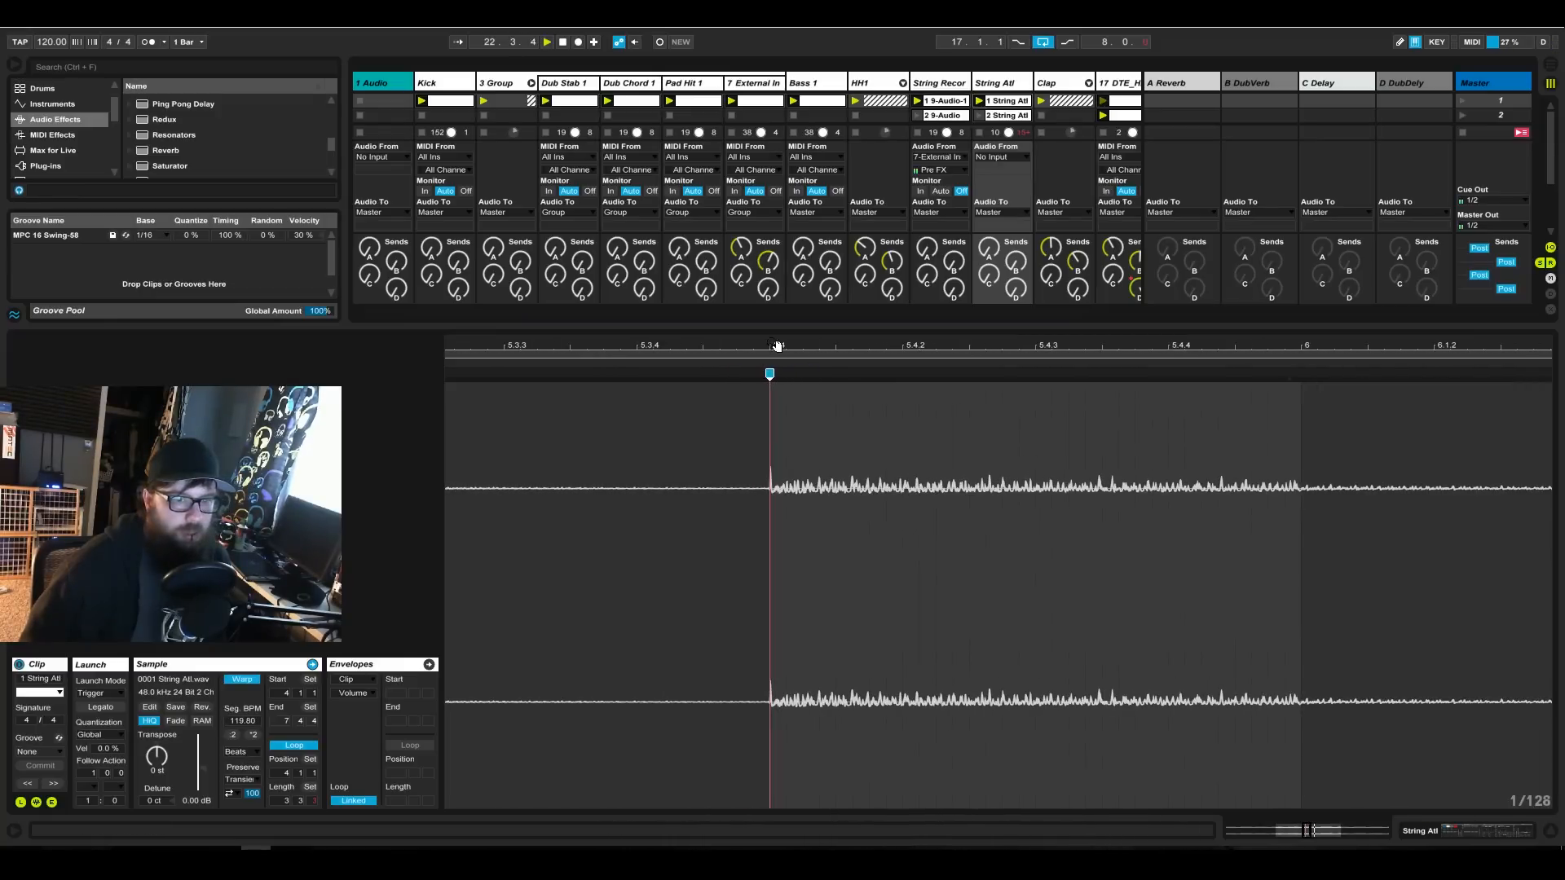
{"action": "mouse_move", "coordinate": [1186, 349]}
{"action": "left_mouse_down"}
{"action": "mouse_move", "coordinate": [1186, 322]}
{"action": "mouse_move", "coordinate": [1182, 350]}
{"action": "left_mouse_up"}
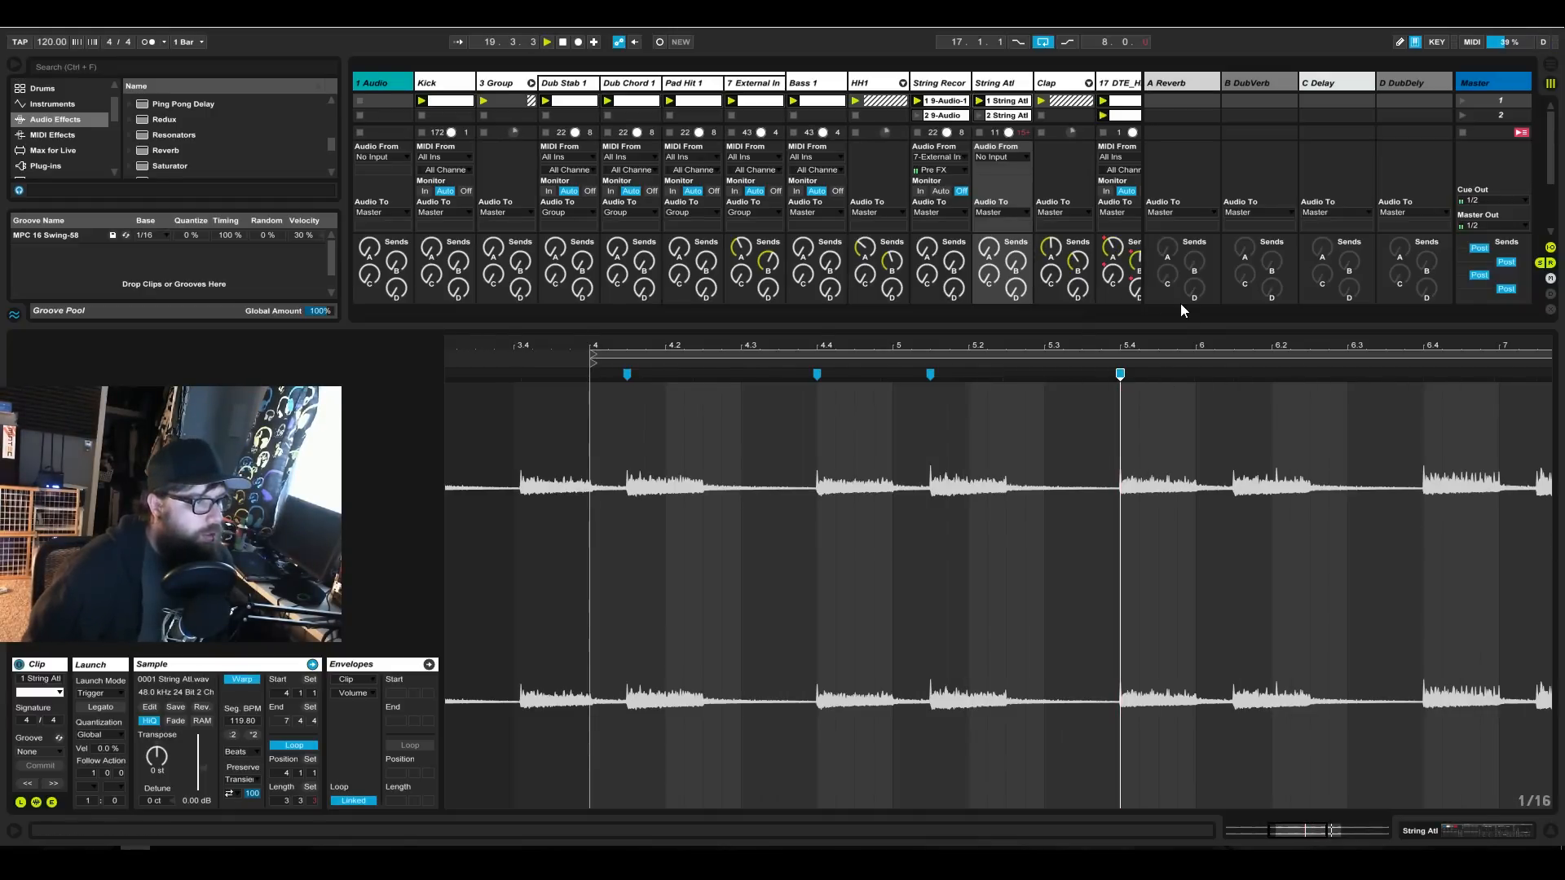
Shorten the String Atl clip's loop to two bars, ending at 6.1.1.
{"action": "left_click_drag", "start_coordinate": [1196, 343], "coordinate": [1014, 343]}
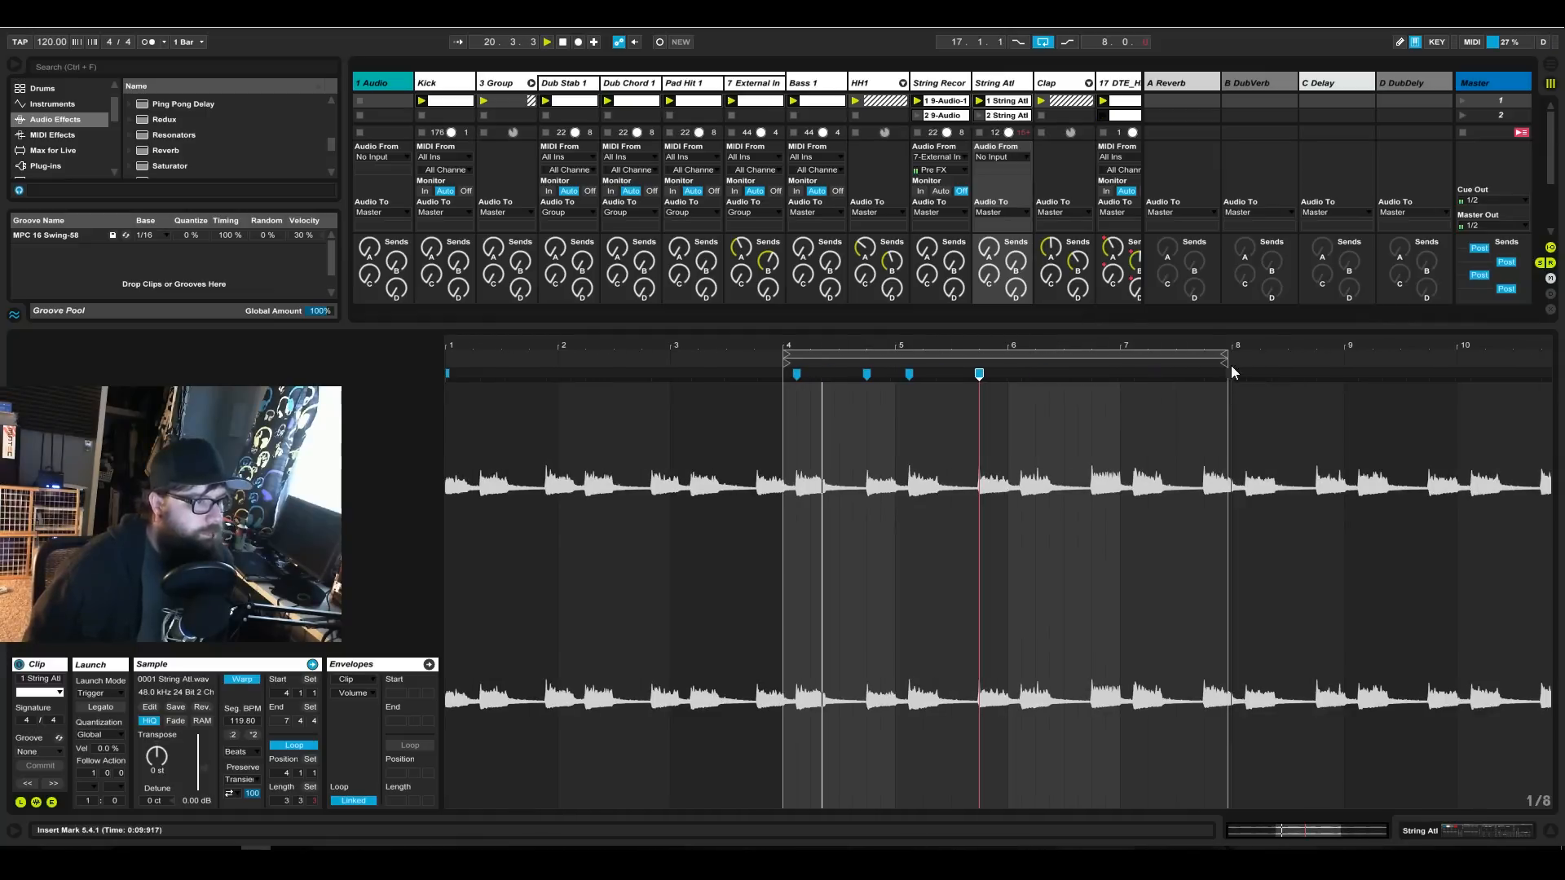
{"action": "left_click_drag", "start_coordinate": [1222, 353], "coordinate": [1009, 351]}
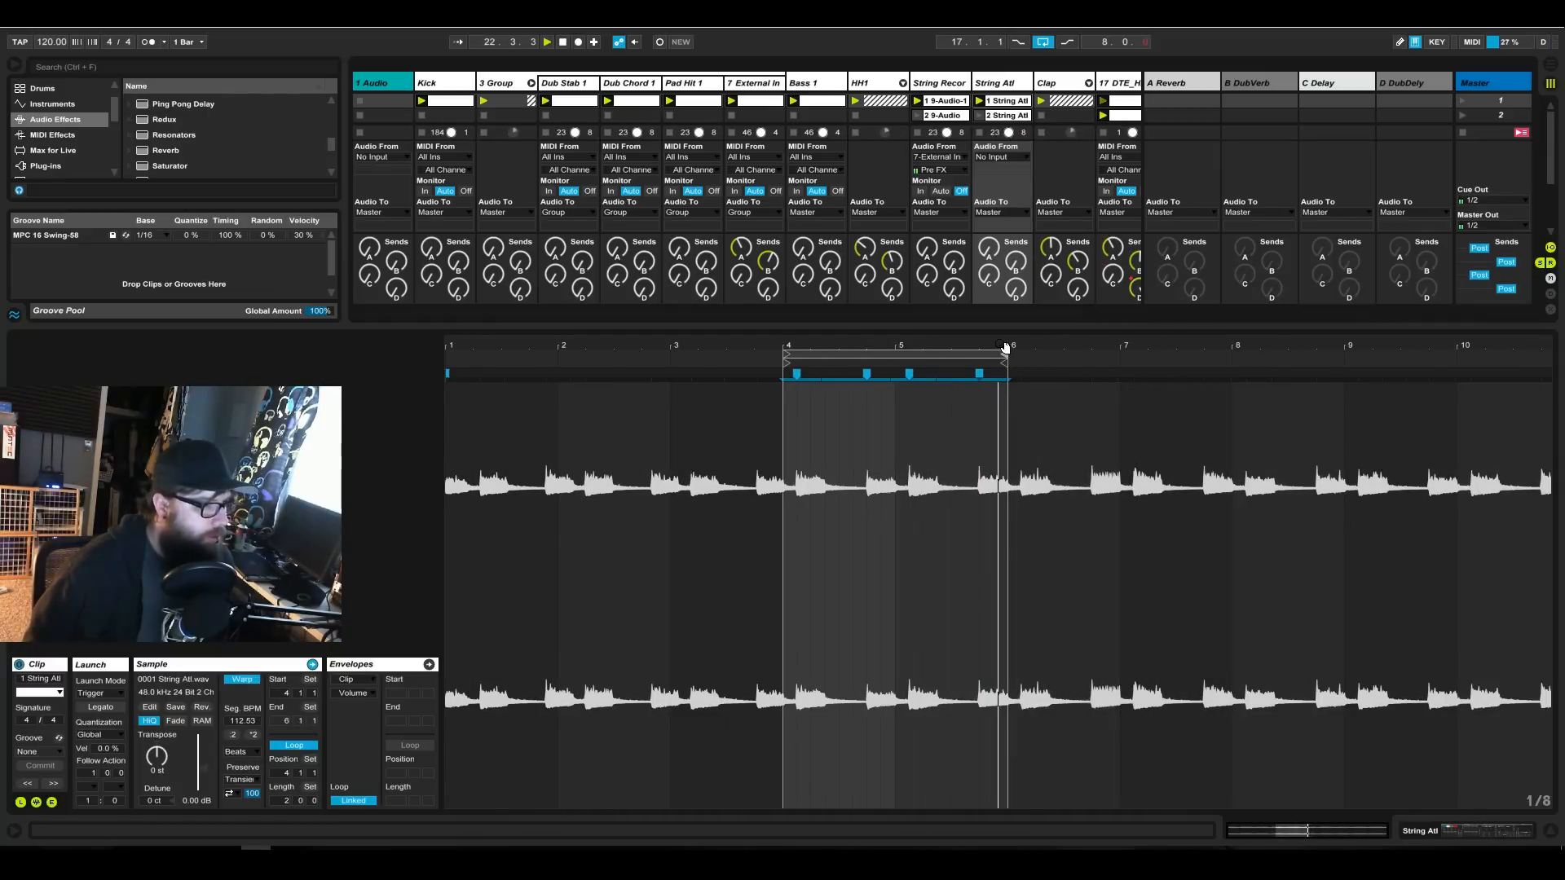
{"action": "left_click_drag", "start_coordinate": [1003, 341], "coordinate": [1011, 457]}
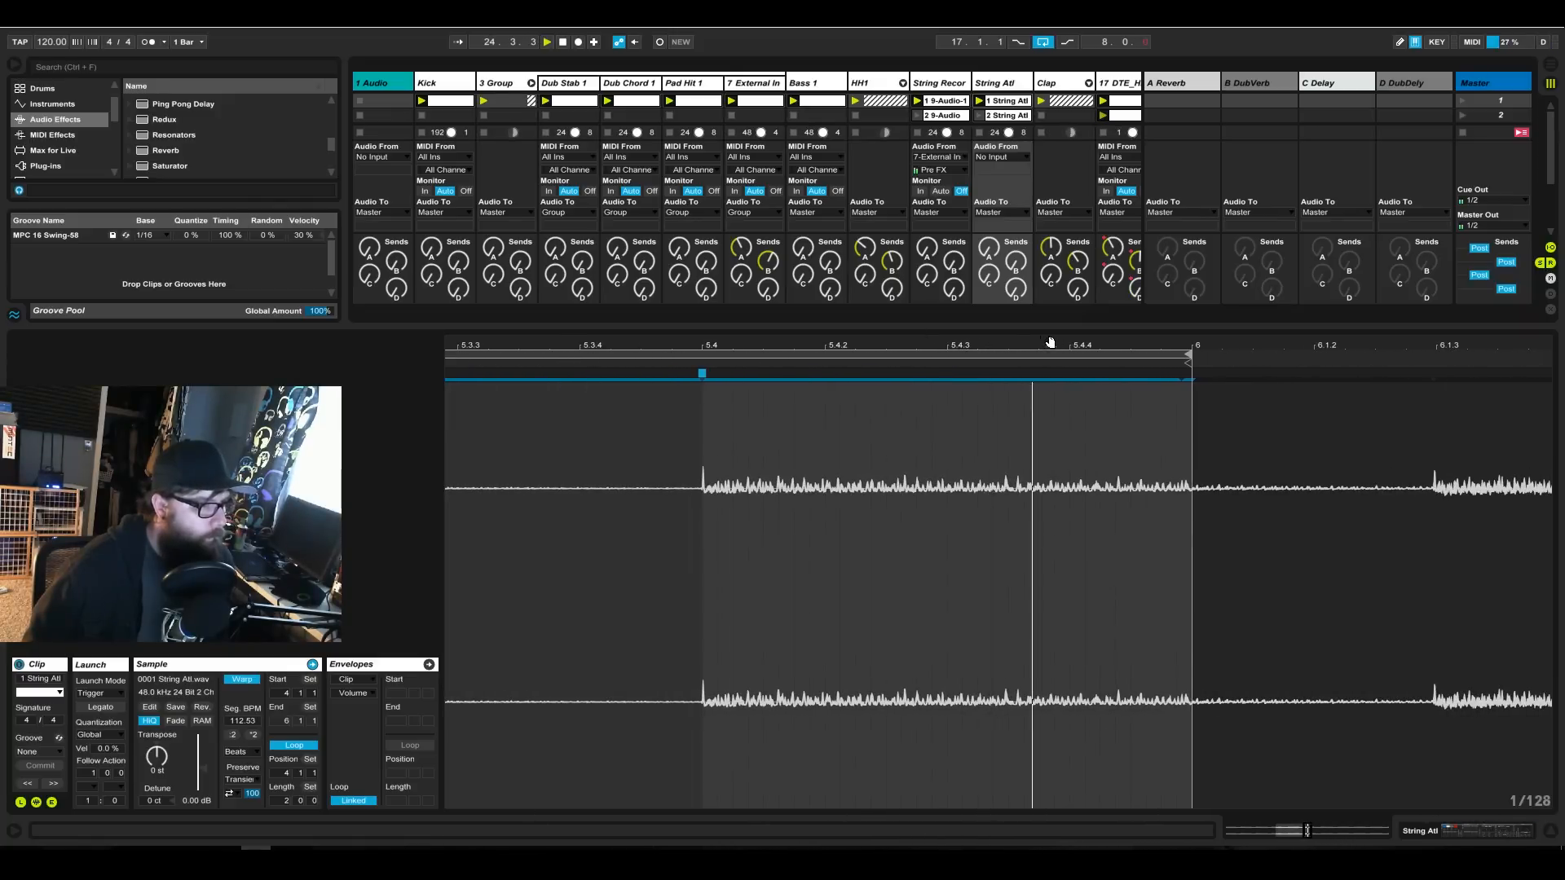
{"action": "left_click_drag", "start_coordinate": [1011, 342], "coordinate": [1011, 265]}
{"action": "double_click", "coordinate": [1011, 344]}
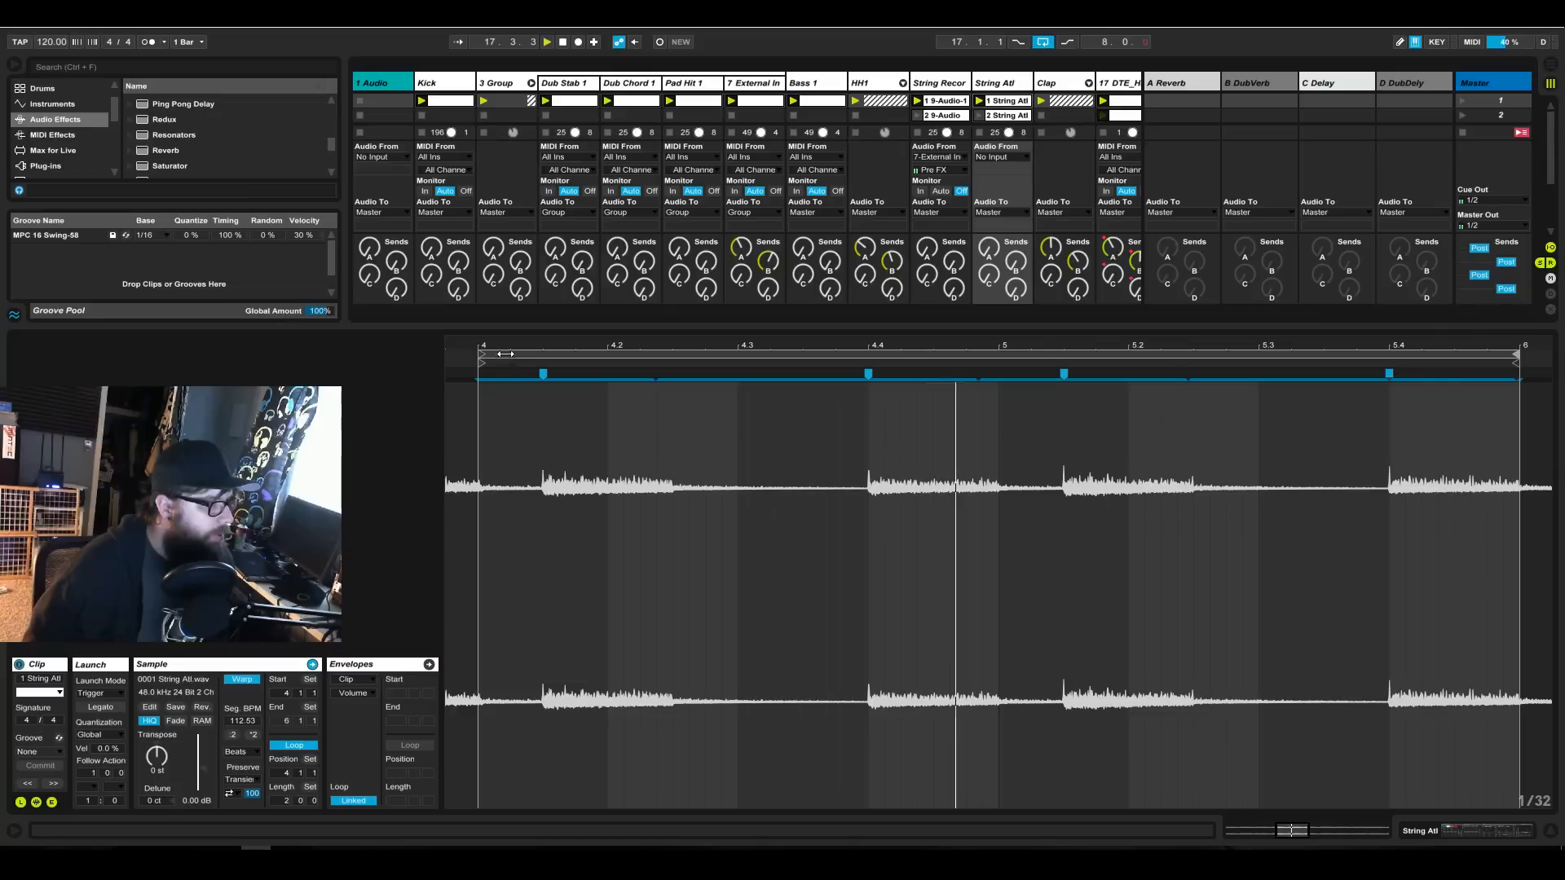
Delete the warp marker at the beginning of the String Atl sample and add one at the loop start, 4.1.1.
{"action": "left_click_drag", "start_coordinate": [479, 344], "coordinate": [479, 277]}
{"action": "double_click", "coordinate": [447, 375]}
{"action": "mouse_move", "coordinate": [787, 344]}
{"action": "left_mouse_down"}
{"action": "mouse_move", "coordinate": [785, 407]}
{"action": "mouse_move", "coordinate": [794, 334]}
{"action": "left_mouse_up"}
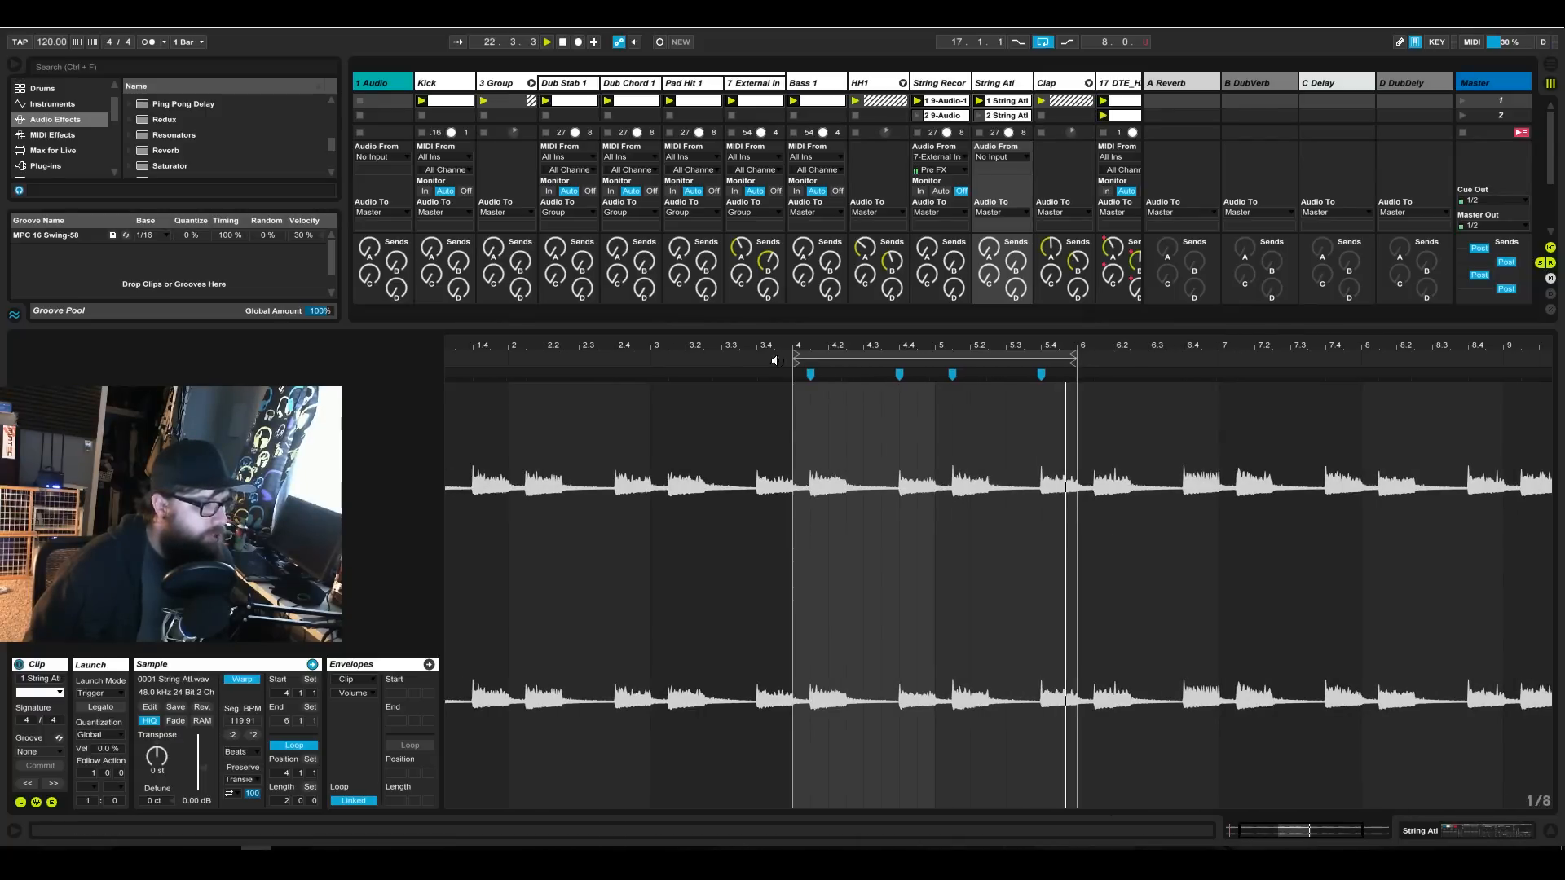
{"action": "left_click_drag", "start_coordinate": [809, 348], "coordinate": [807, 434]}
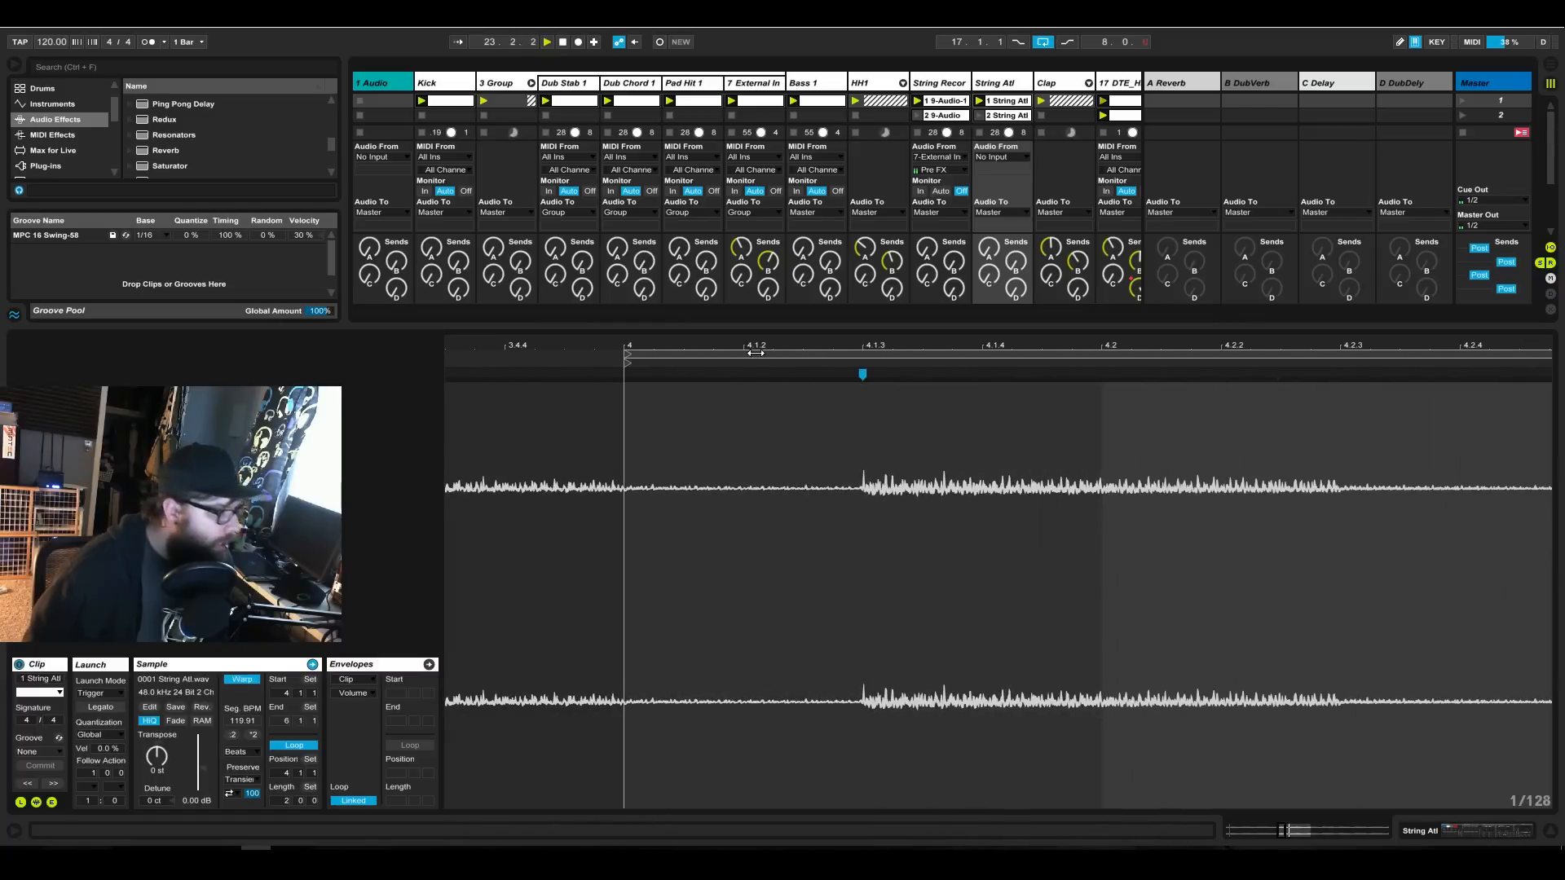
{"action": "left_click", "coordinate": [626, 379]}
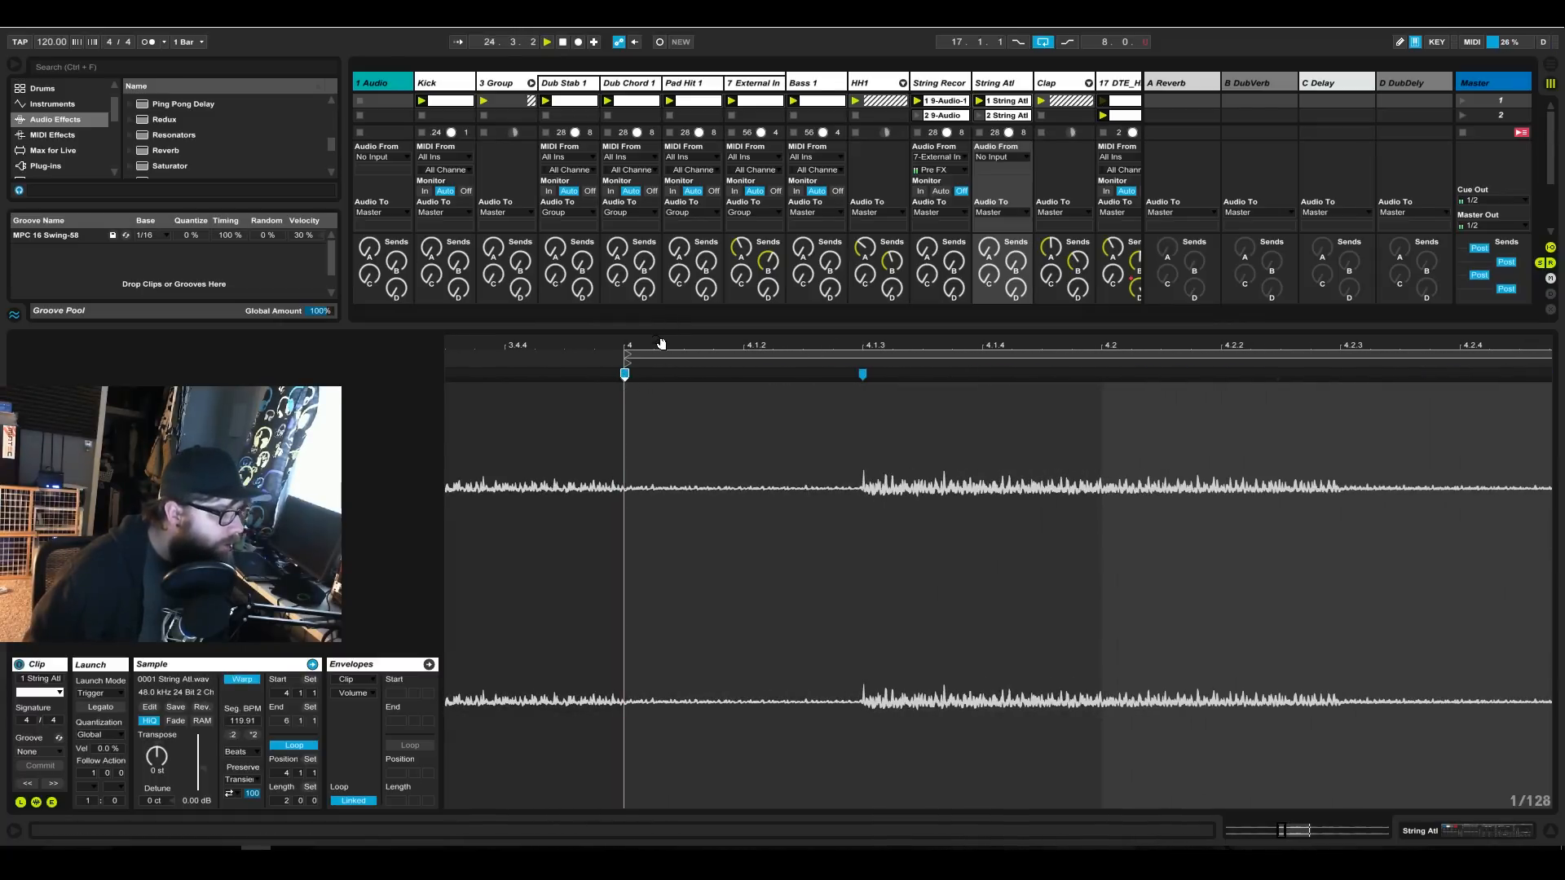
{"action": "left_click_drag", "start_coordinate": [661, 342], "coordinate": [661, 273]}
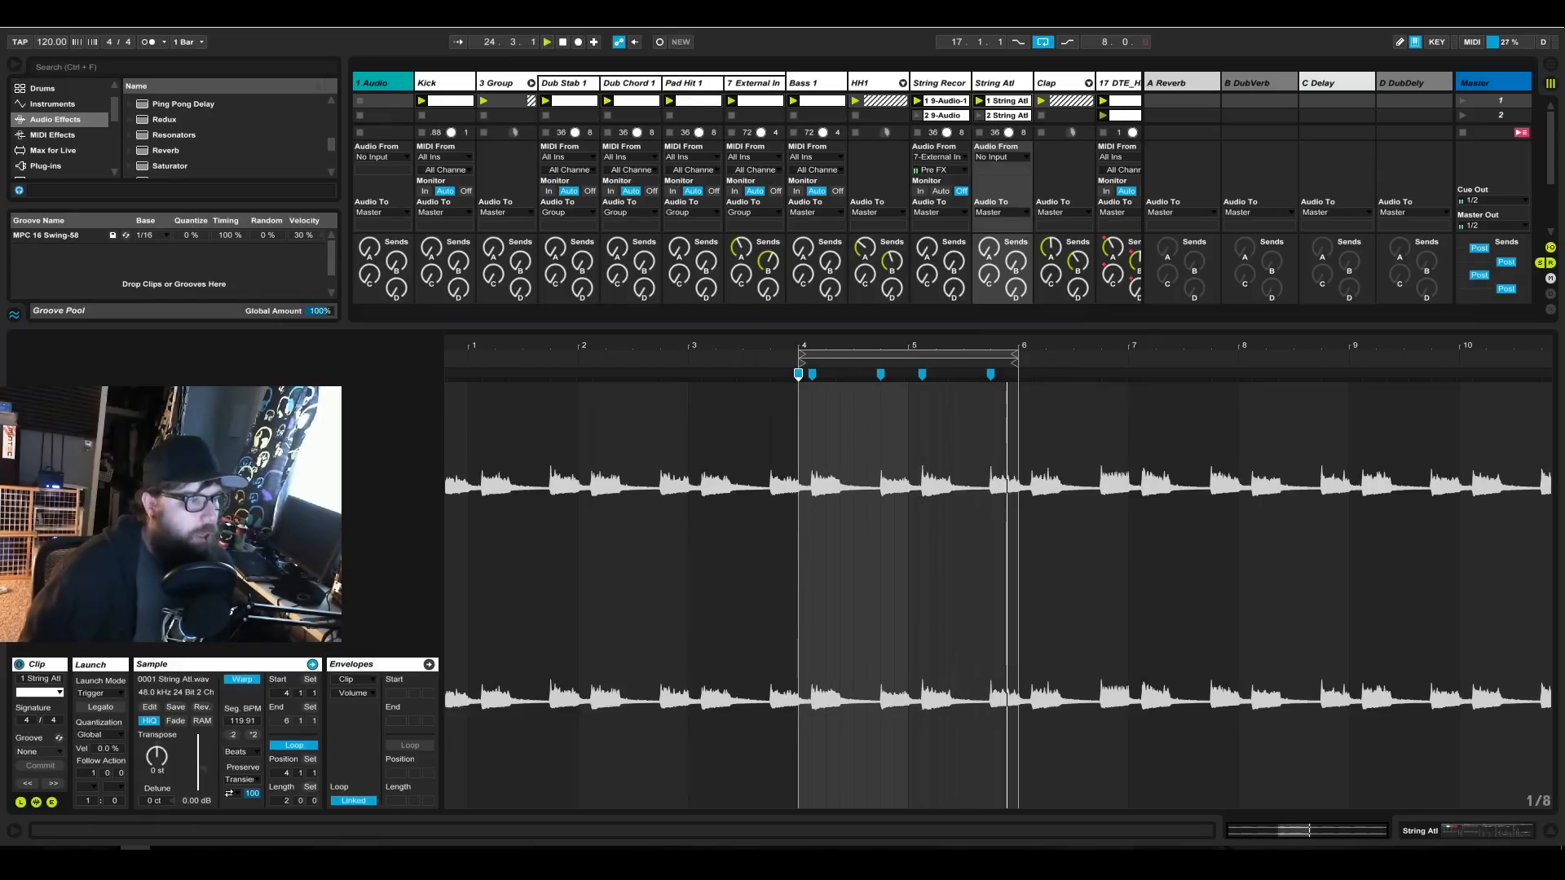
Set the Cut Off of String Atl's Dub Chord Fx Rack to 4.15 kHz and unsolo the track.
{"action": "left_click", "coordinate": [1437, 831]}
{"action": "left_click", "coordinate": [28, 664]}
{"action": "left_click_drag", "start_coordinate": [57, 715], "coordinate": [57, 709]}
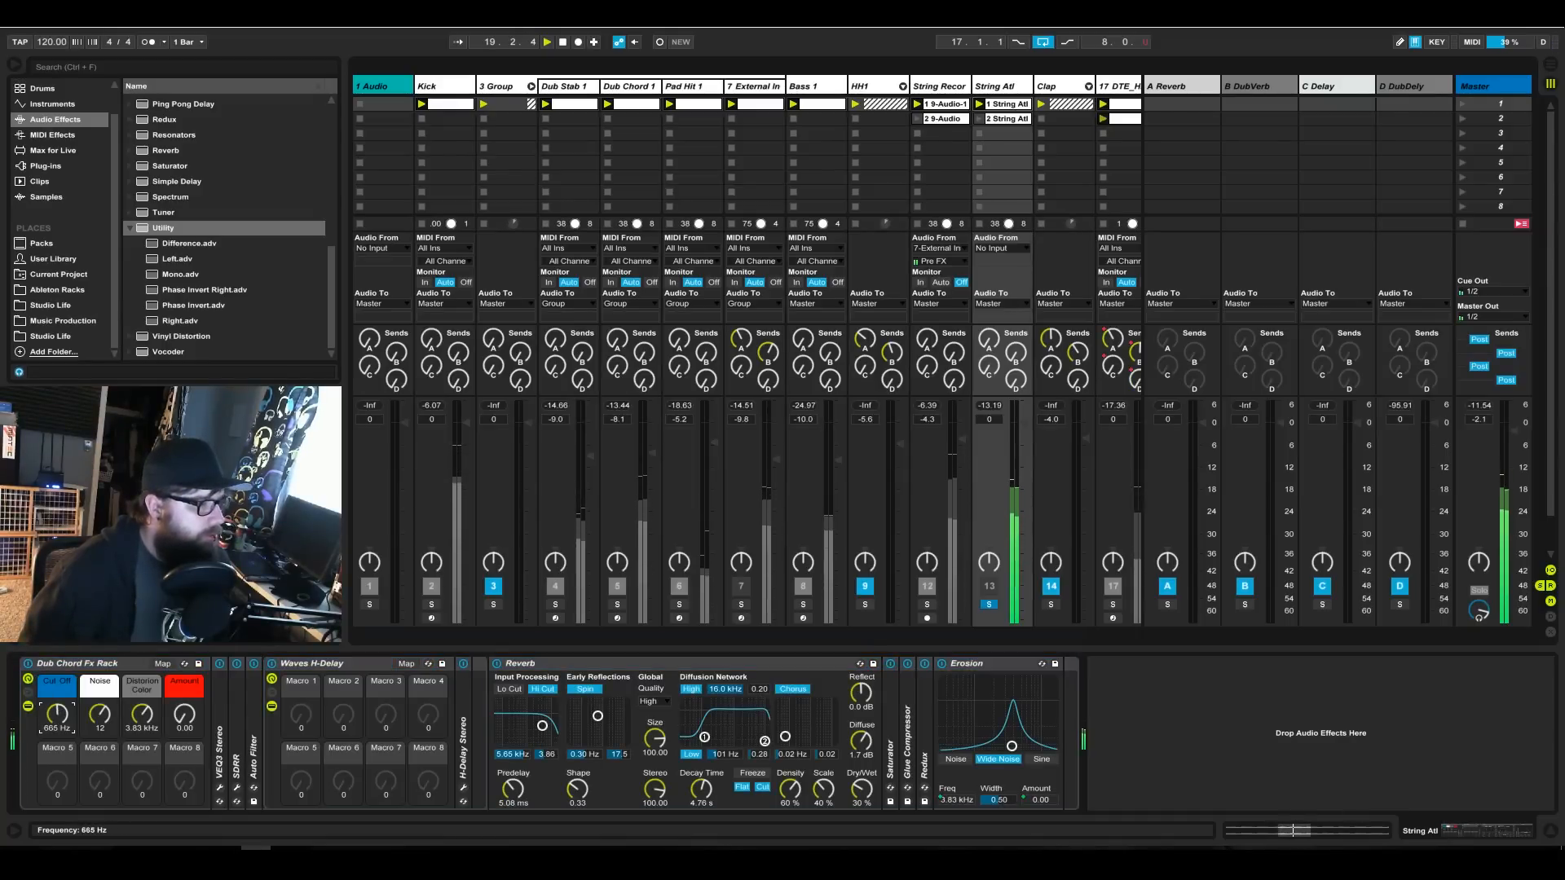
{"action": "left_click", "coordinate": [991, 604]}
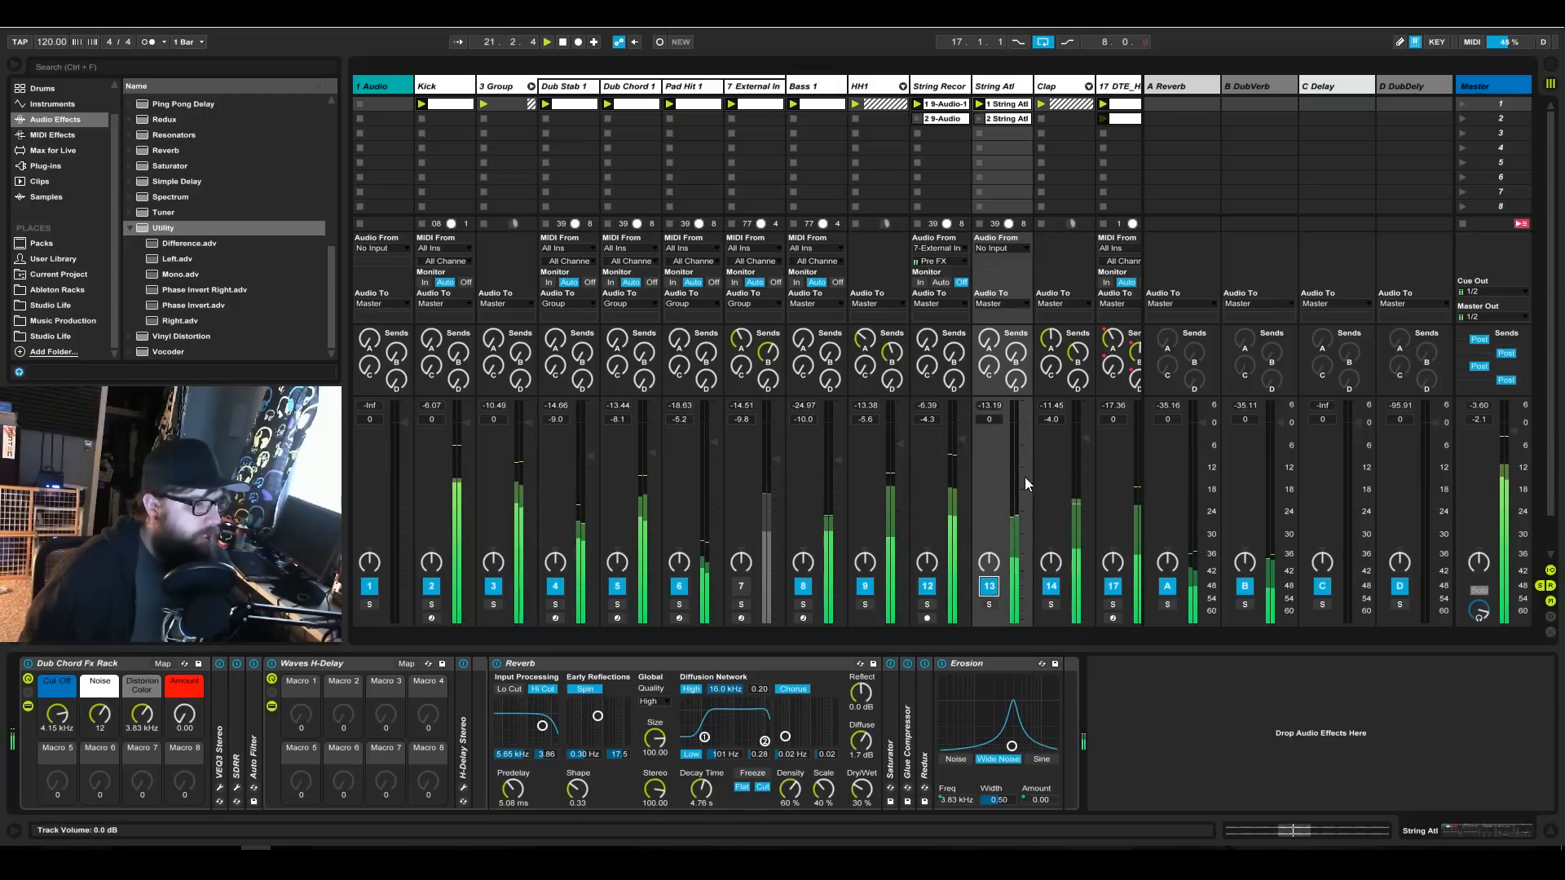
Balance String Atl in the full mix with its volume at -5.6 dB and its rack's Cut Off at 2.10 kHz, comparing with the track muted.
{"action": "mouse_move", "coordinate": [1029, 442]}
{"action": "left_mouse_down"}
{"action": "mouse_move", "coordinate": [1029, 461]}
{"action": "mouse_move", "coordinate": [1024, 441]}
{"action": "left_mouse_up"}
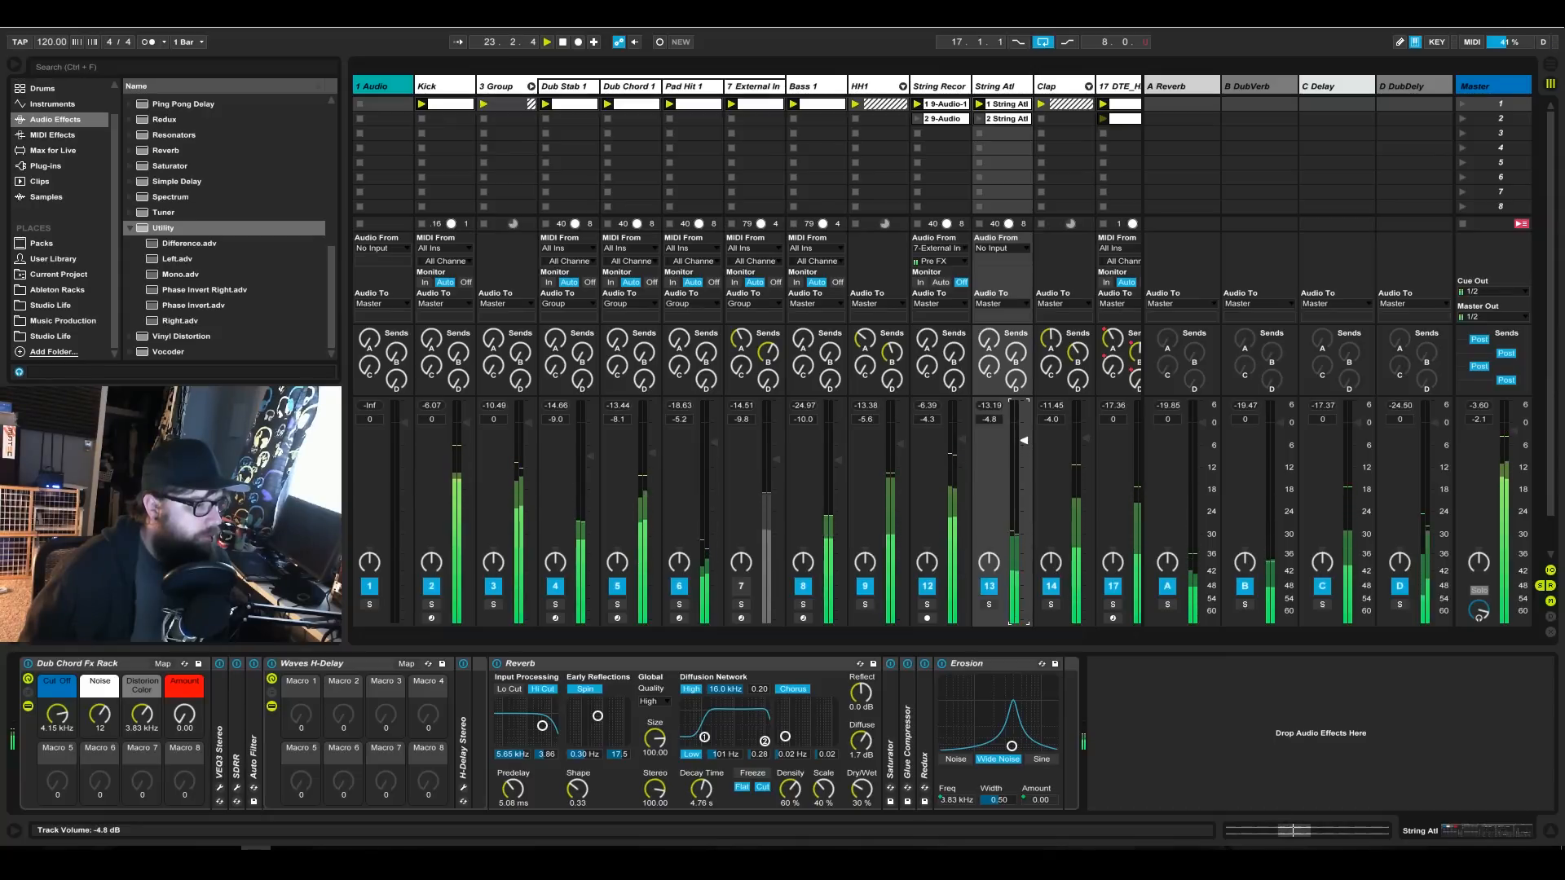
{"action": "left_click_drag", "start_coordinate": [45, 718], "coordinate": [45, 738]}
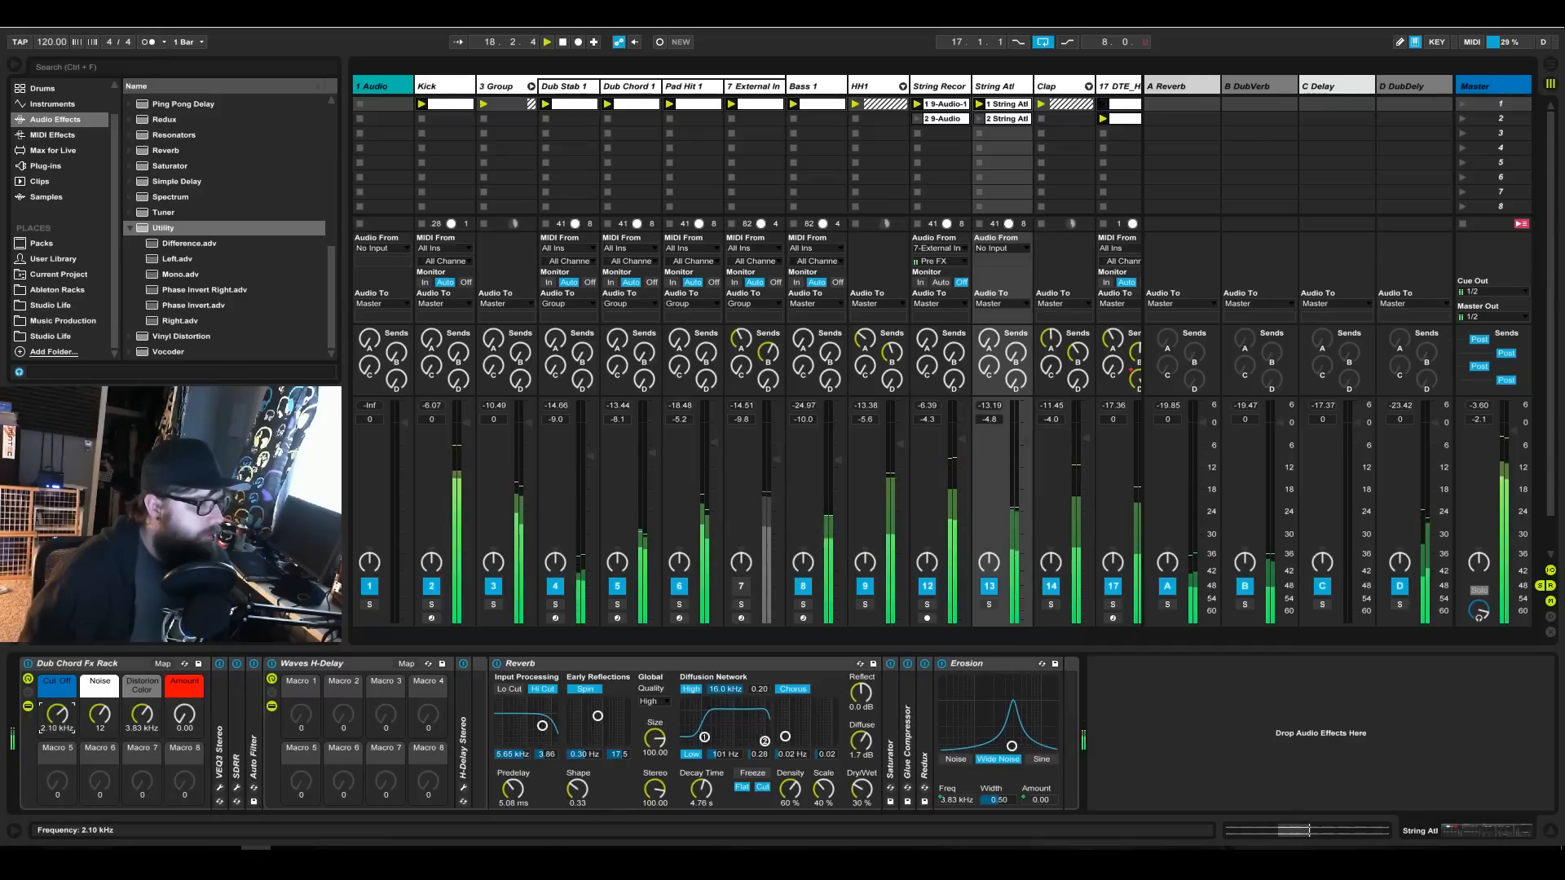
{"action": "left_click", "coordinate": [987, 586]}
{"action": "left_click", "coordinate": [988, 586]}
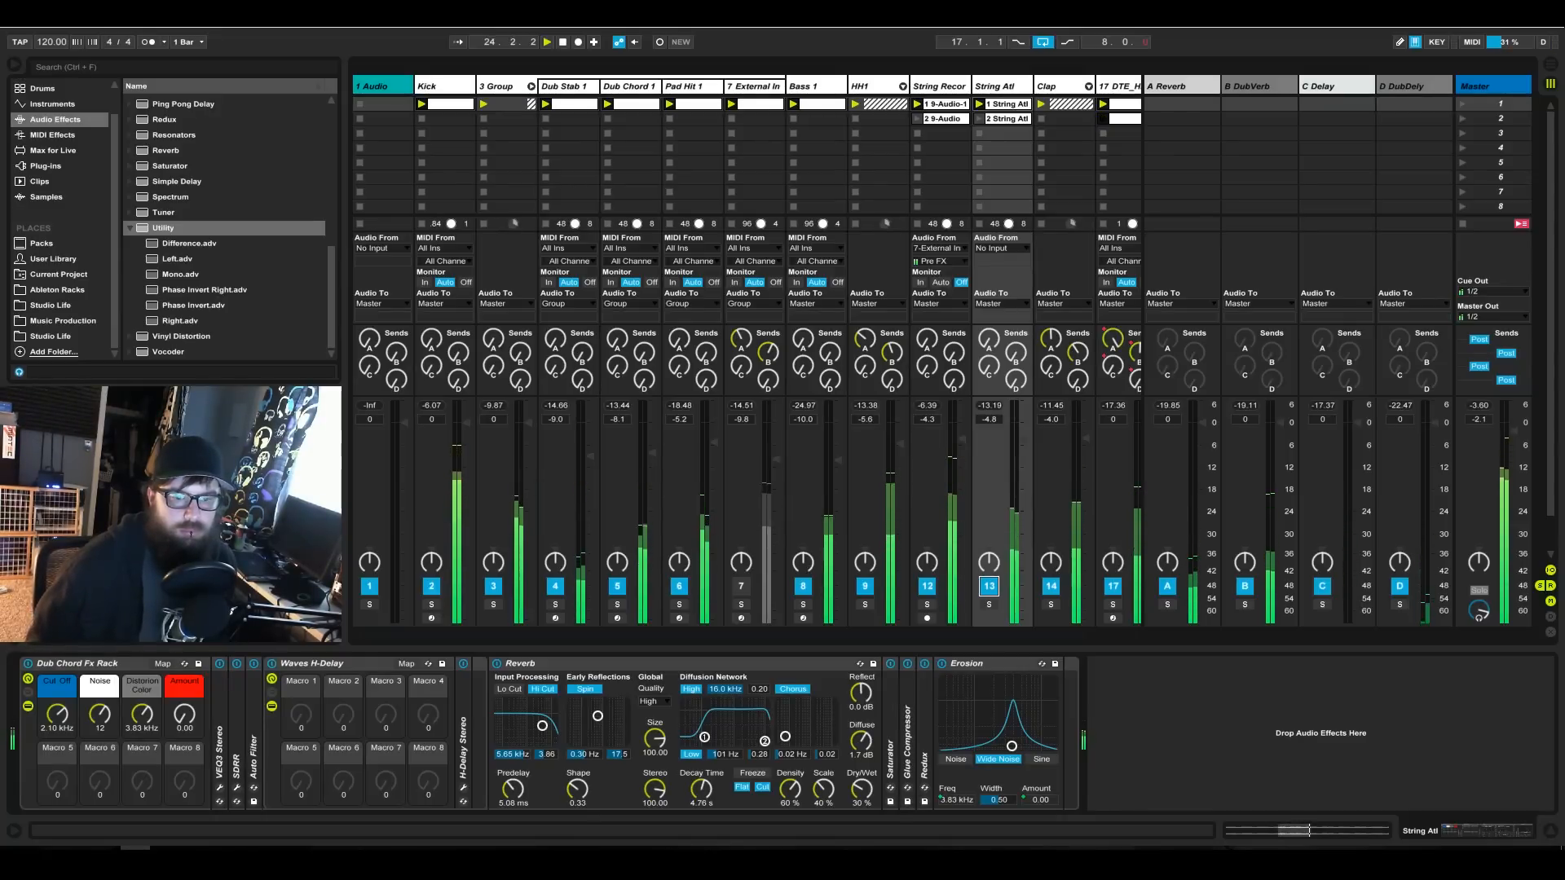
{"action": "left_click", "coordinate": [1024, 444]}
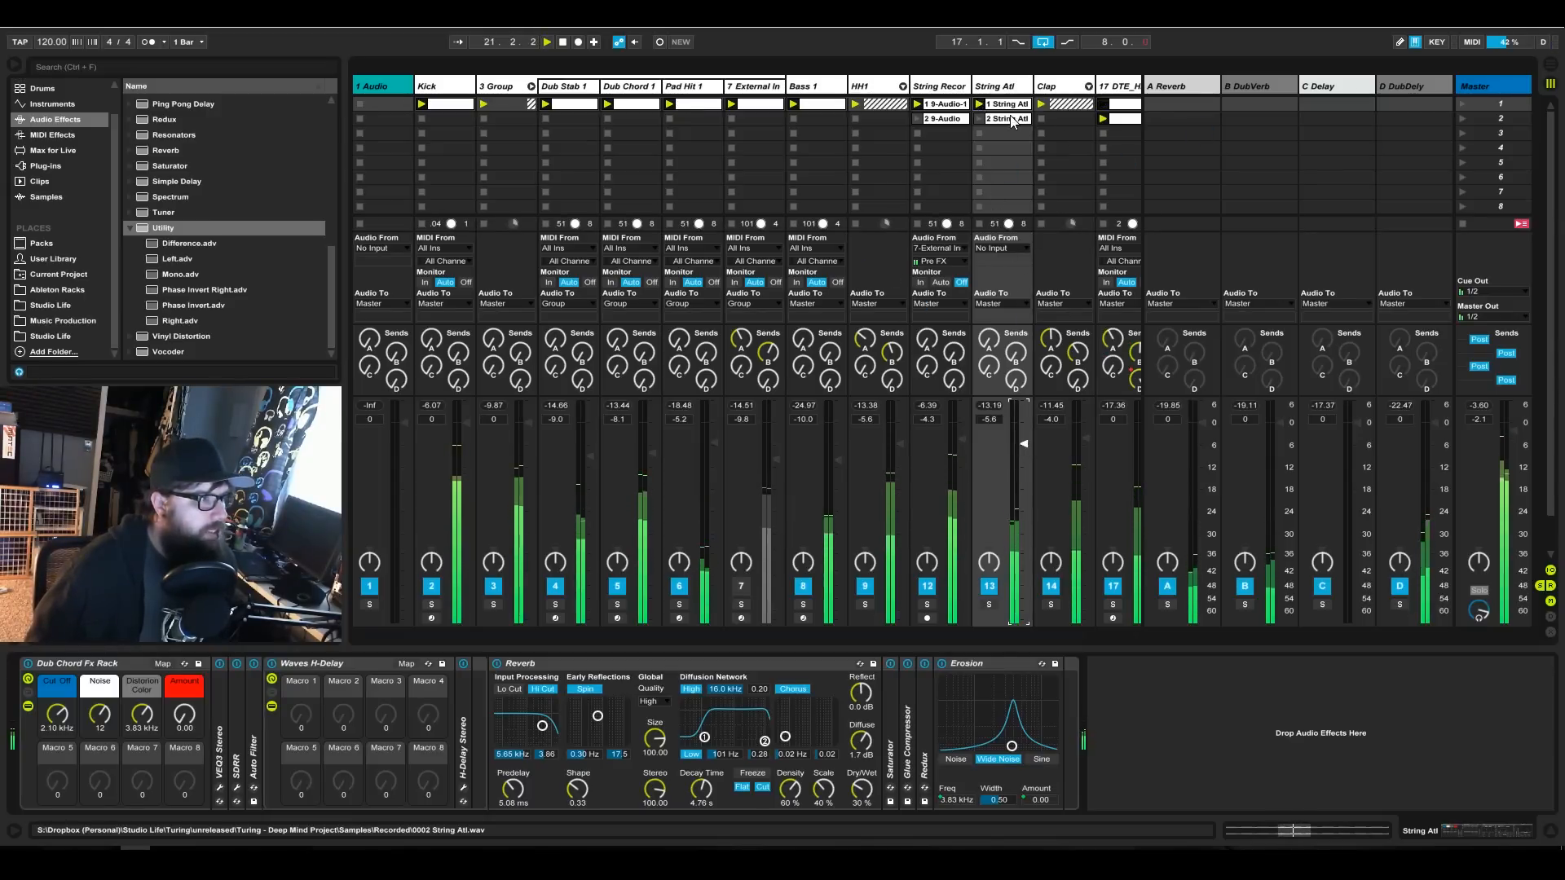
Move the second String Recordings and String Atl clips down to scene 4 and look over the String Recordings one.
{"action": "left_click", "coordinate": [979, 119]}
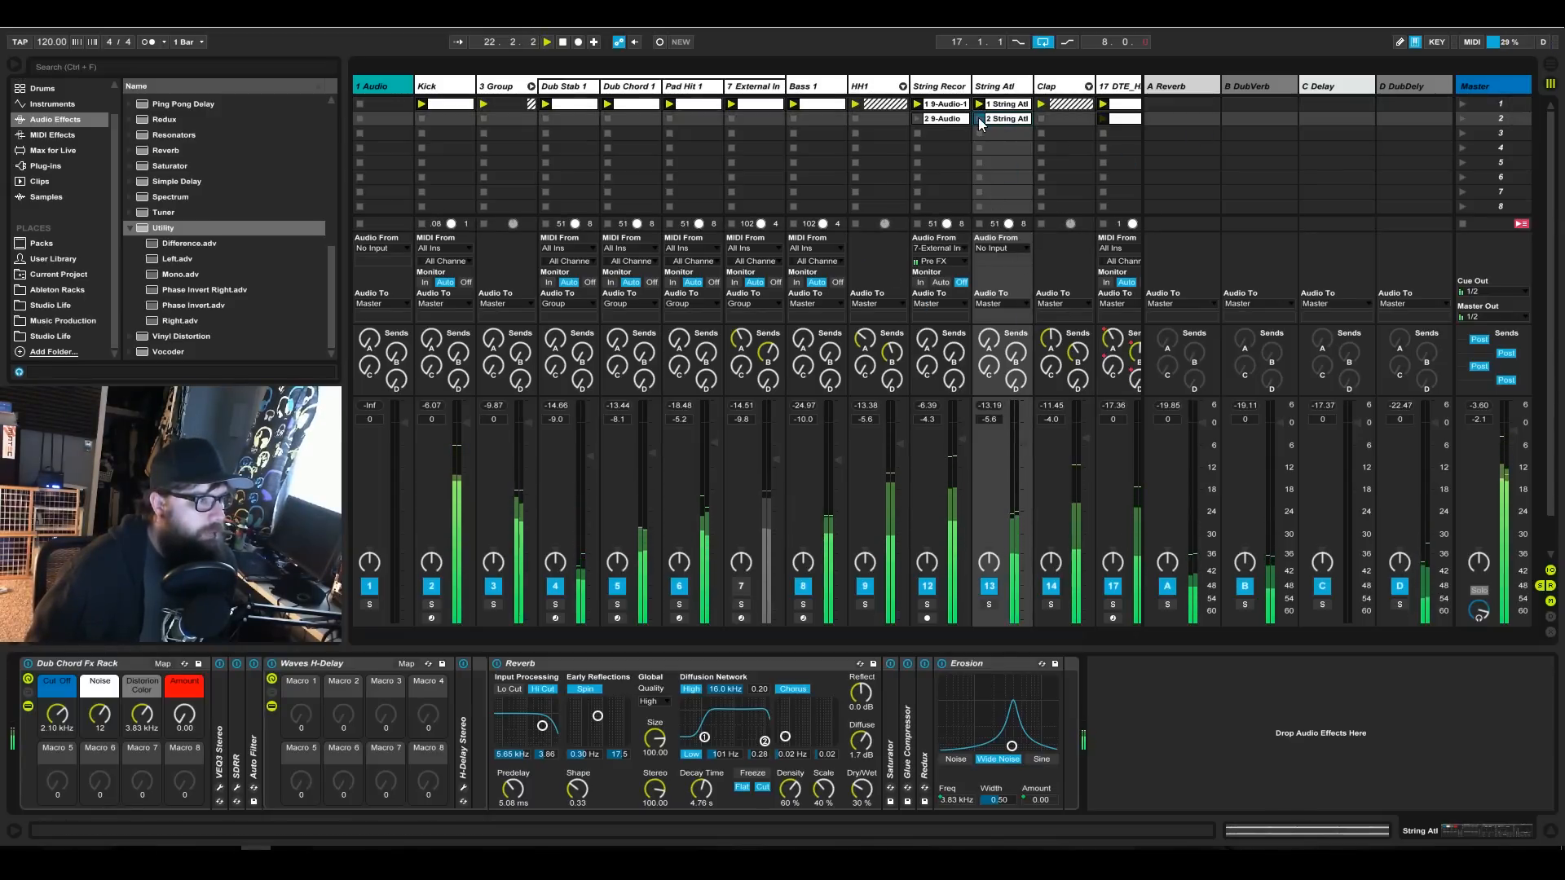
{"action": "left_click_drag", "start_coordinate": [959, 119], "coordinate": [998, 149]}
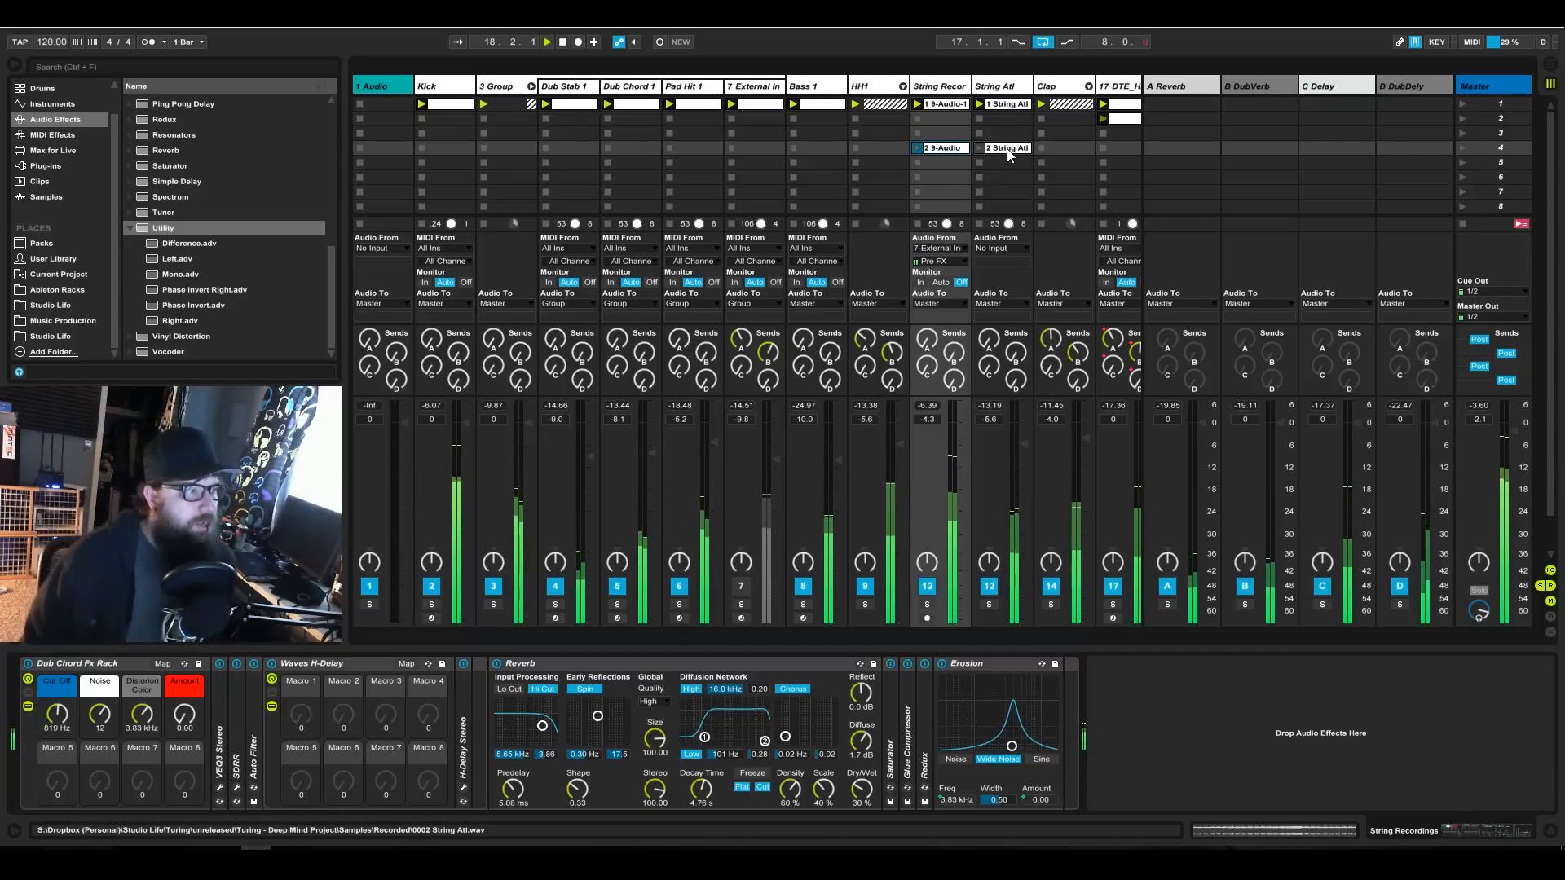
{"action": "double_click", "coordinate": [941, 147]}
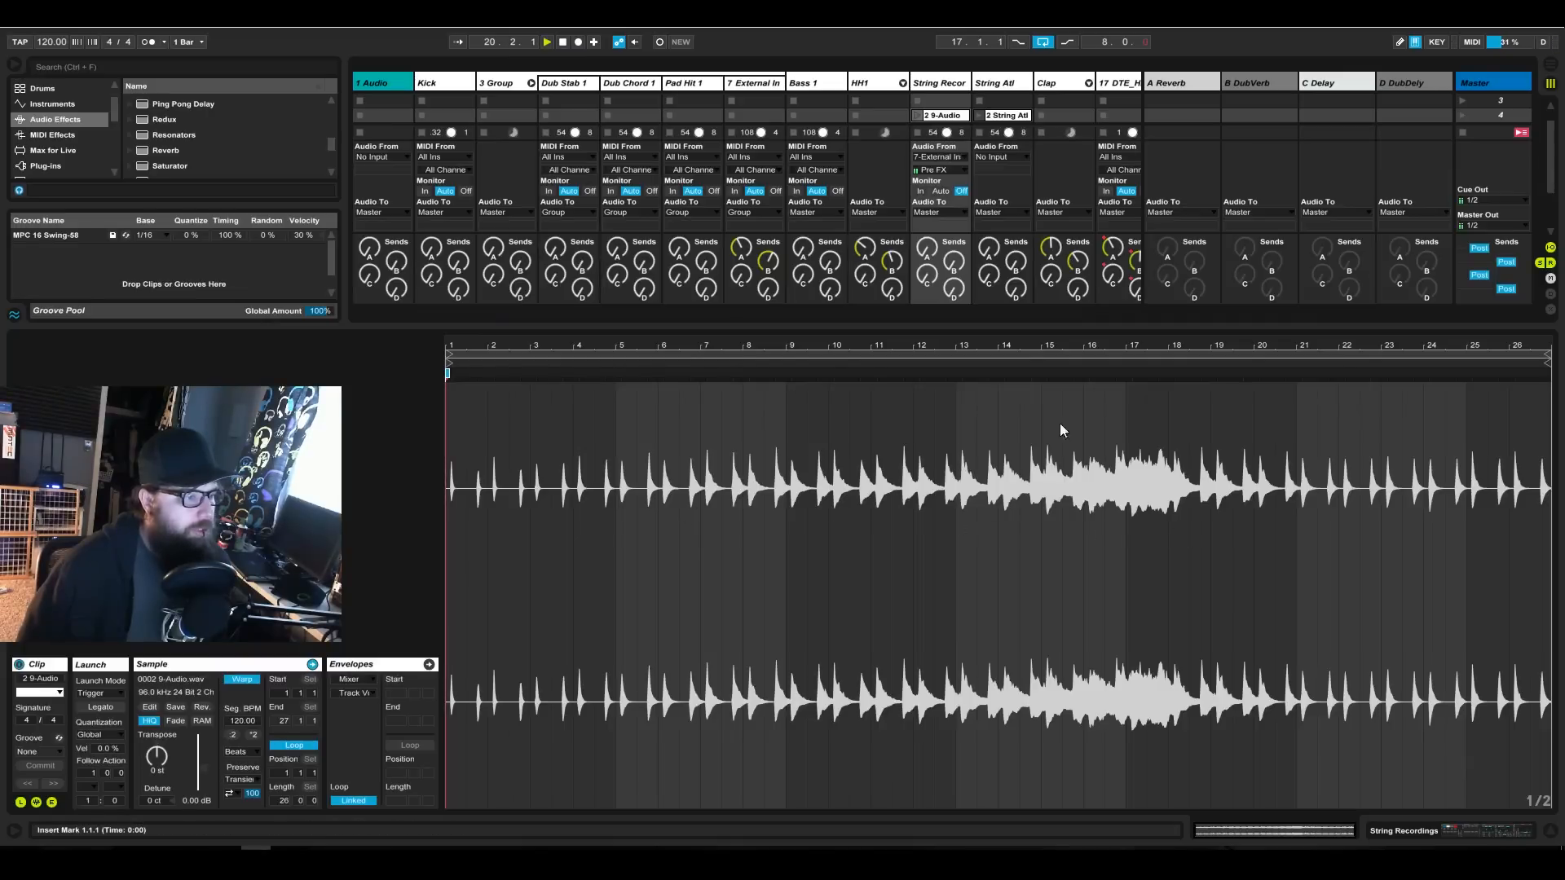
{"action": "left_click", "coordinate": [1459, 833]}
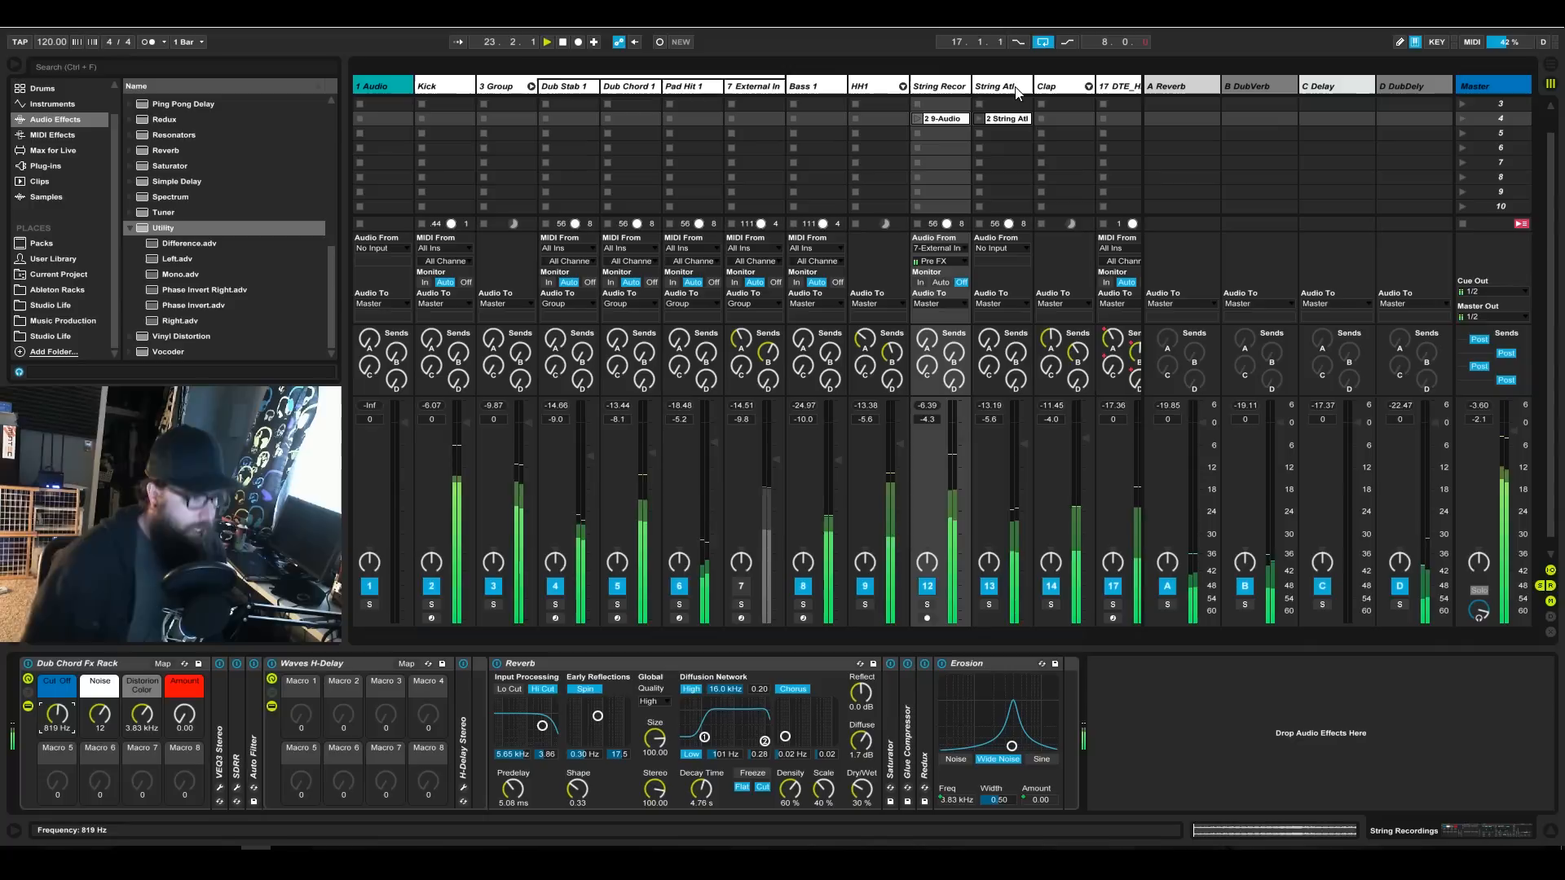
Fold the 3 Group track and solo the DTE_HiHat6 track.
{"action": "left_click", "coordinate": [530, 86]}
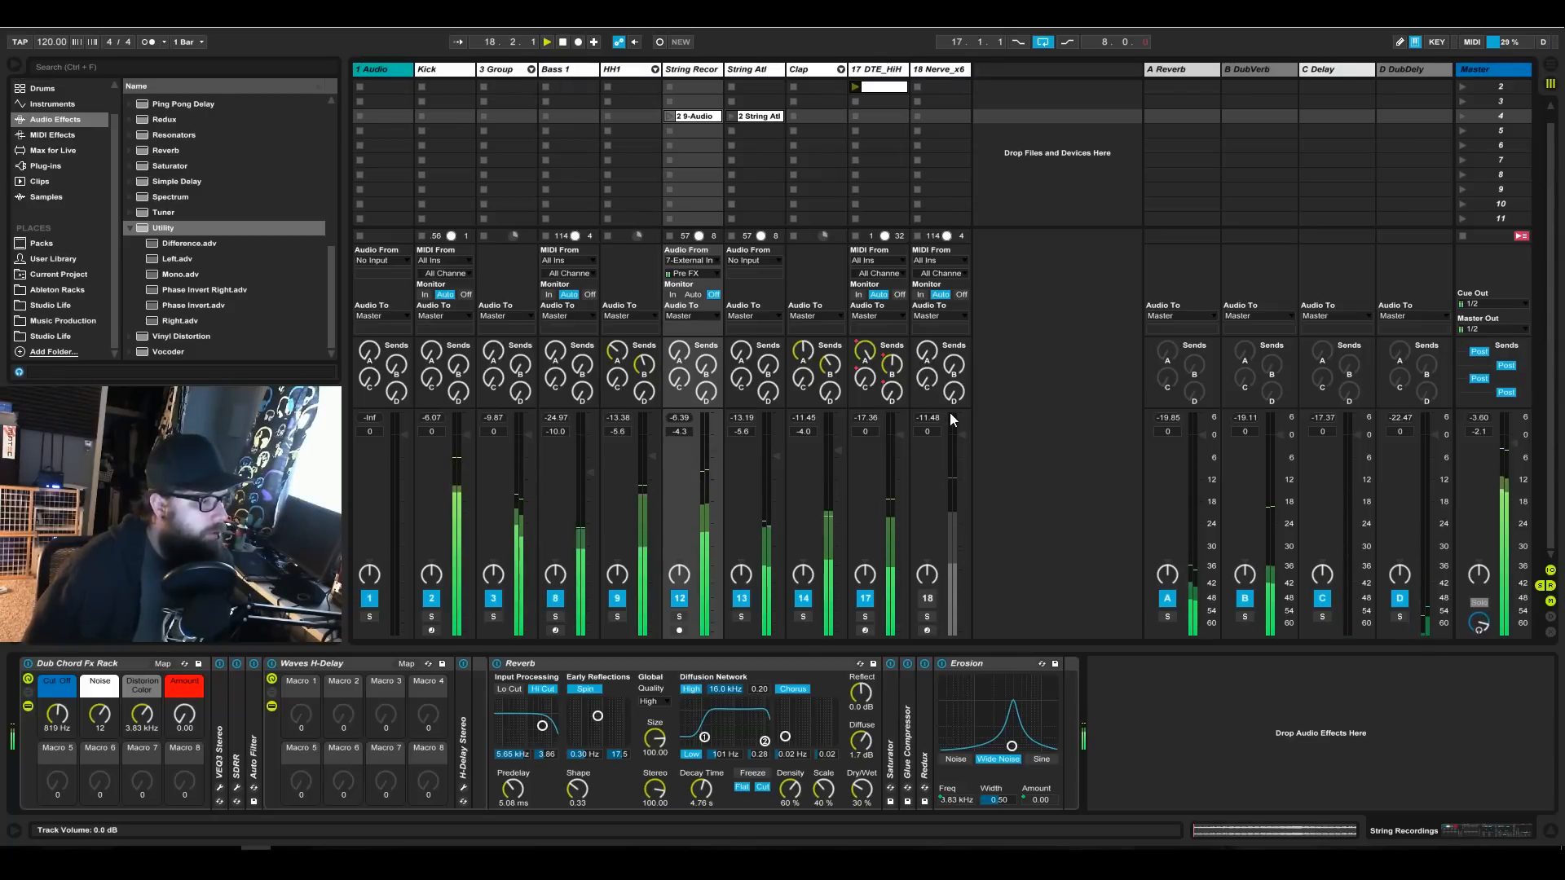
{"action": "left_click", "coordinate": [864, 617]}
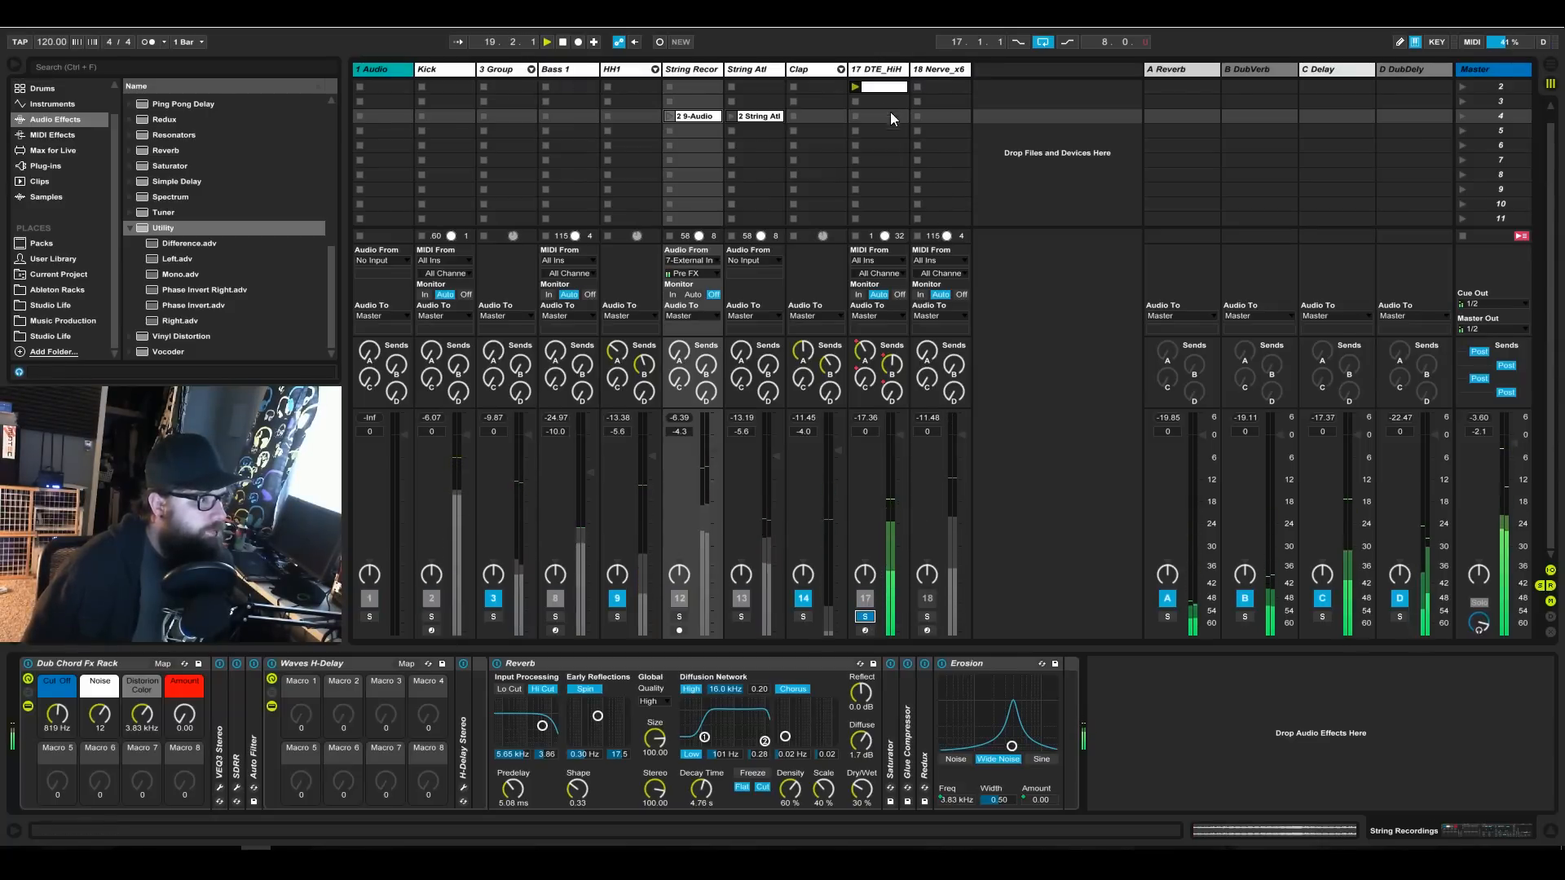
{"action": "left_click", "coordinate": [878, 87]}
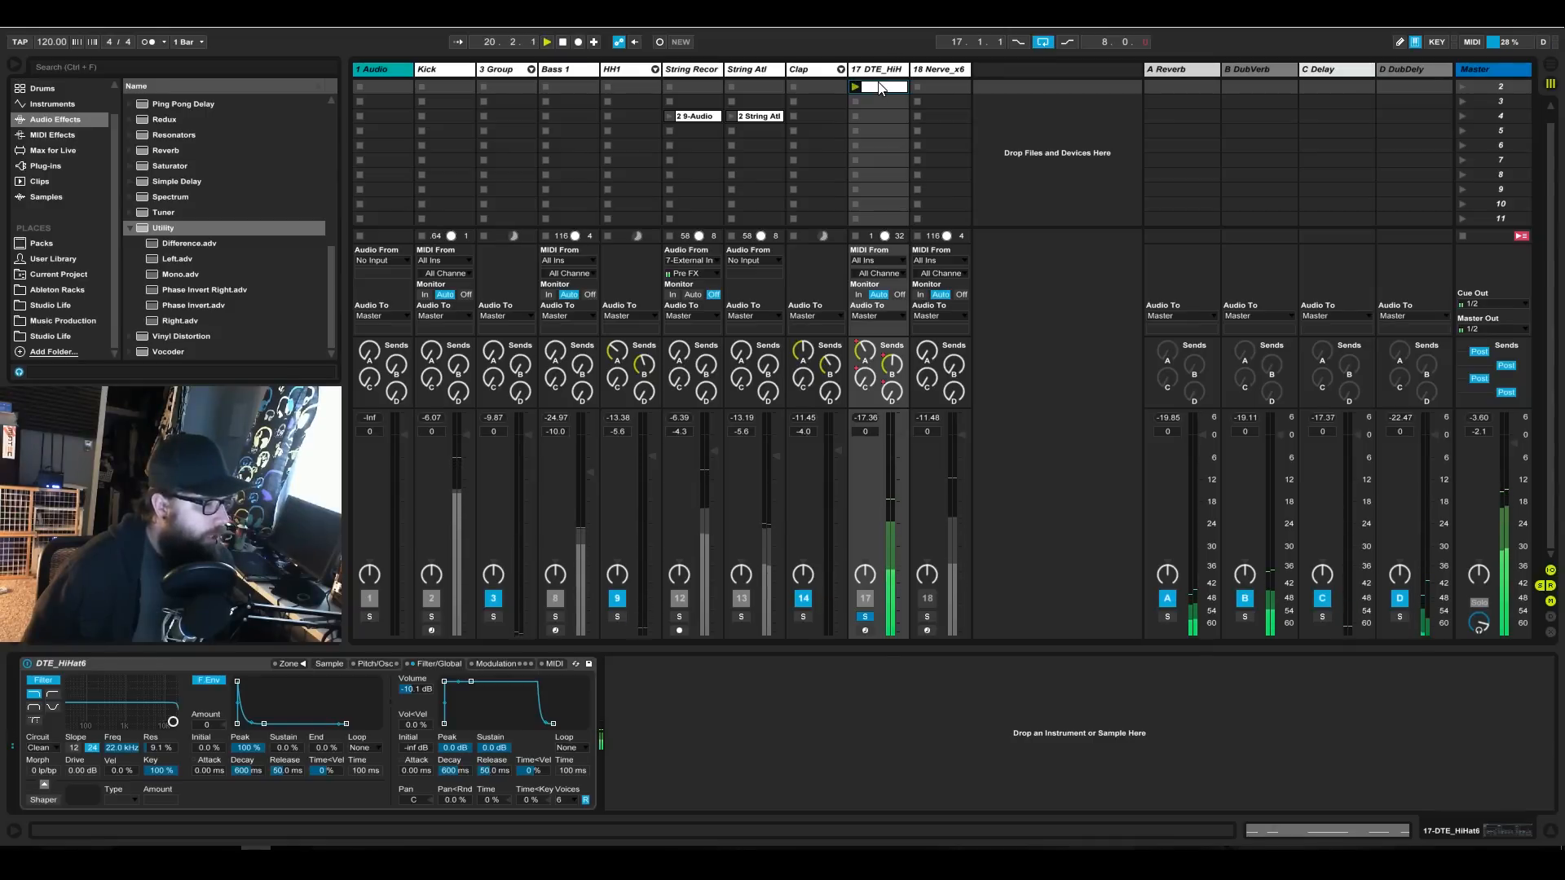
{"action": "scroll", "coordinate": [892, 104], "scroll_direction": "up", "scroll_amount": 1}
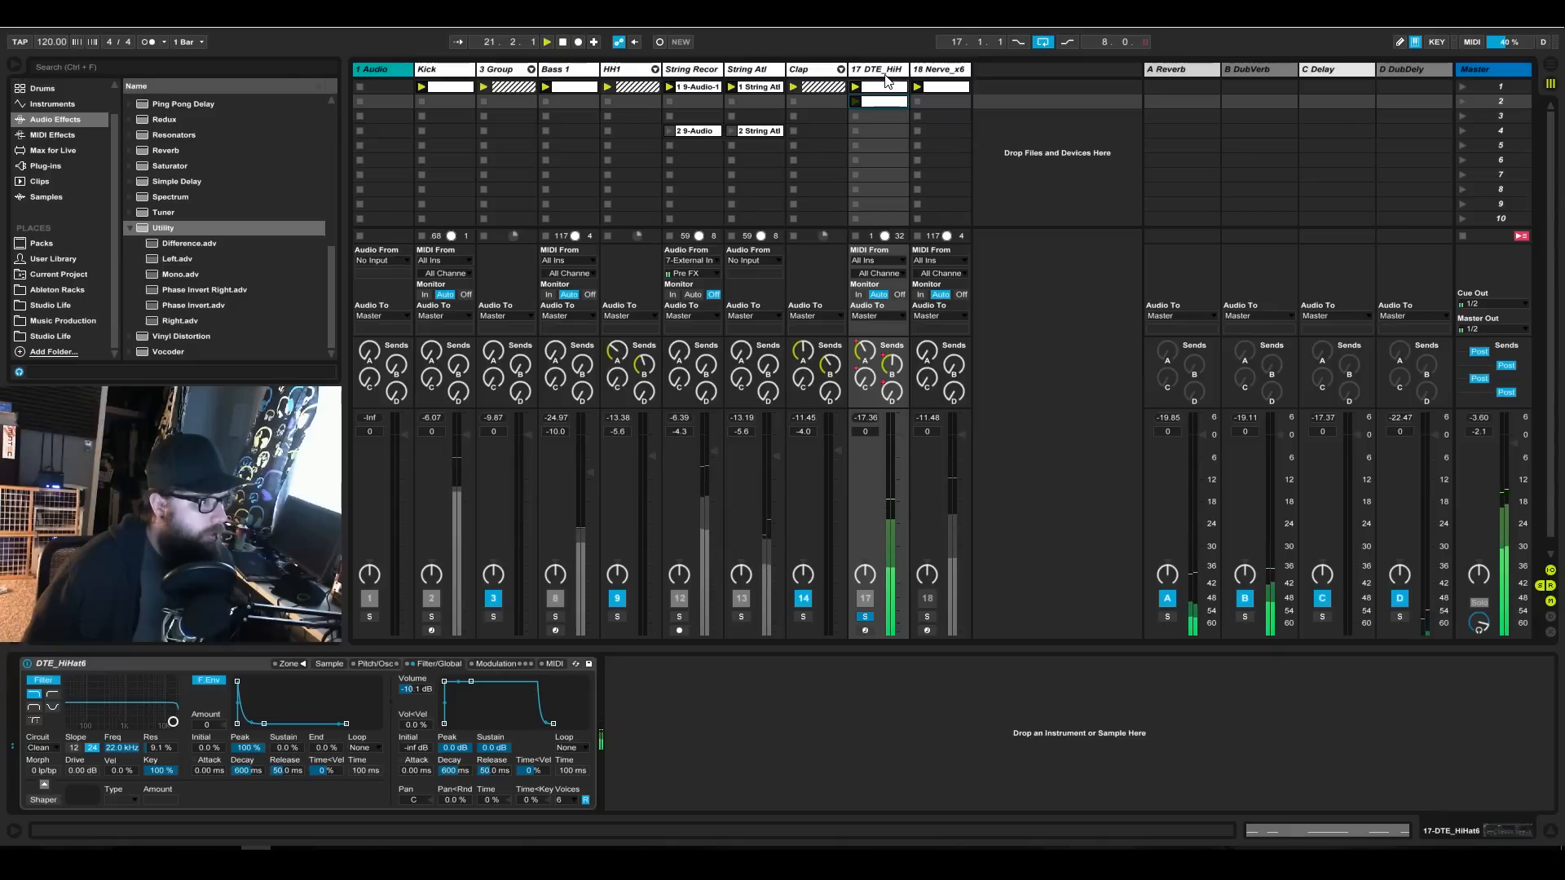
Add an EQ Eight after the instrument on the DTE_HiHat6 track.
{"action": "left_click", "coordinate": [886, 73]}
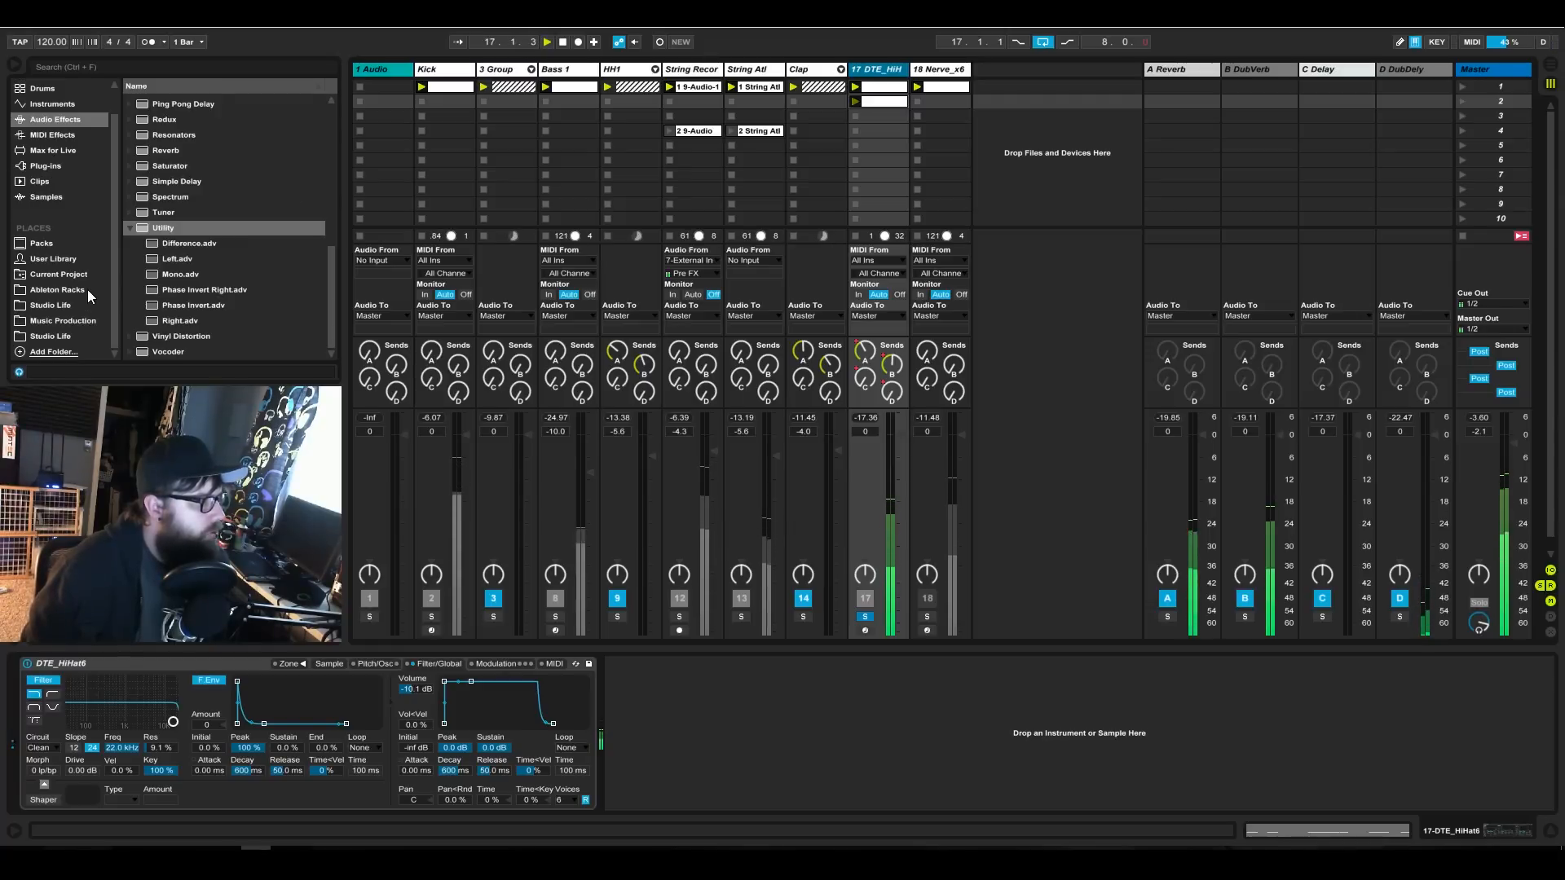
{"action": "left_click", "coordinate": [130, 228]}
{"action": "scroll", "coordinate": [131, 227], "scroll_direction": "up", "scroll_amount": 2}
{"action": "scroll", "coordinate": [131, 228], "scroll_direction": "up", "scroll_amount": 6}
{"action": "left_click", "coordinate": [176, 199]}
{"action": "double_click", "coordinate": [177, 202]}
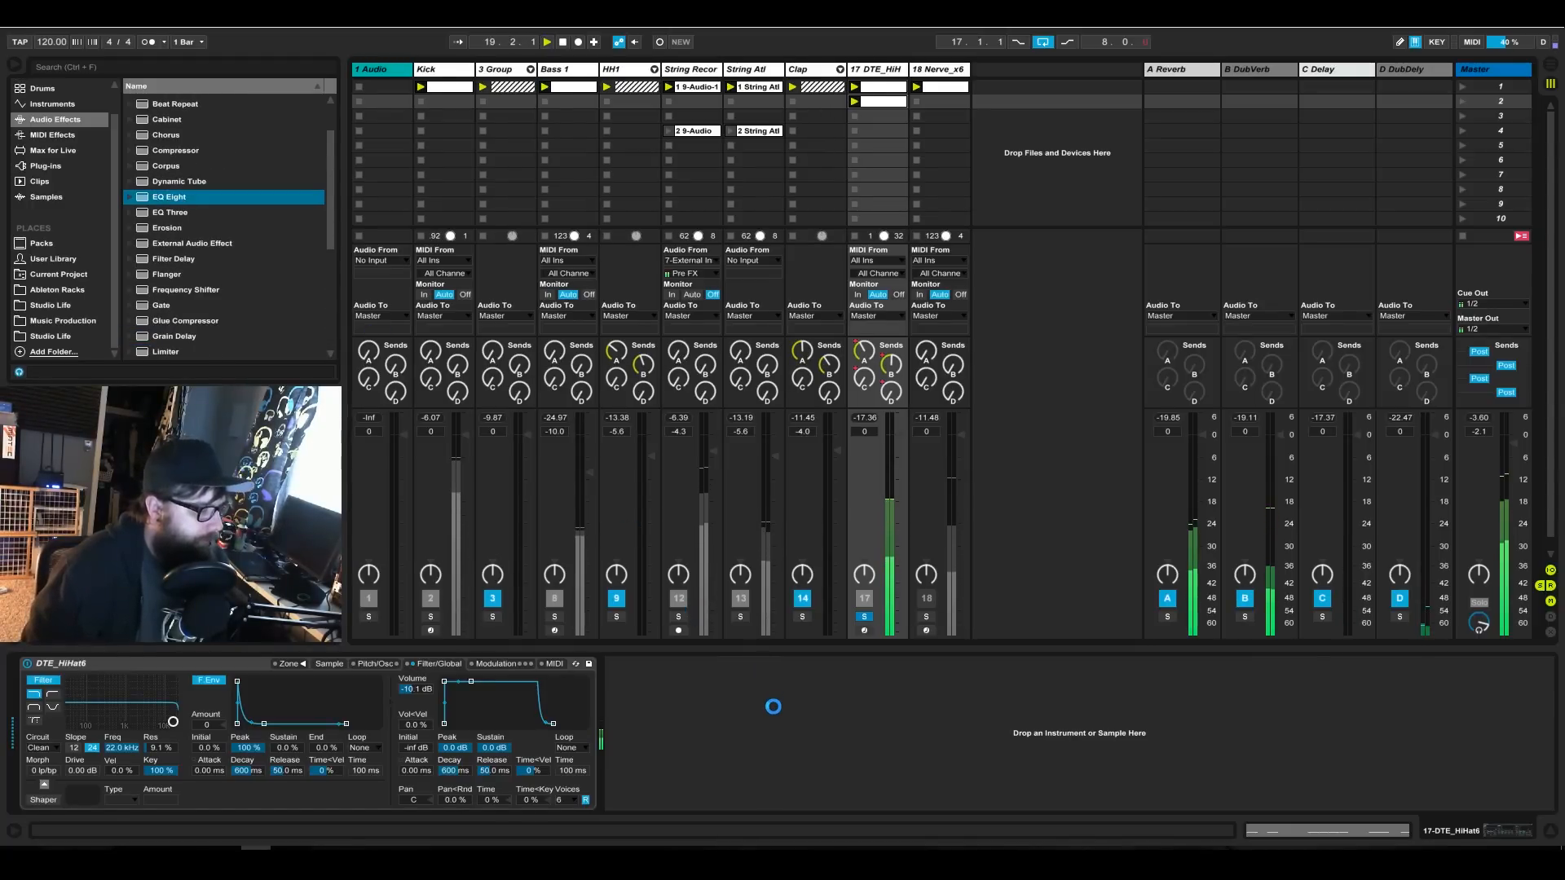
Boost the hi-hat's EQ by 15 dB at 12.7 kHz and low-cut it with band 1 at 579 Hz, Q 0.62.
{"action": "mouse_move", "coordinate": [926, 701]}
{"action": "left_mouse_down"}
{"action": "mouse_move", "coordinate": [894, 672]}
{"action": "mouse_move", "coordinate": [921, 676]}
{"action": "left_mouse_up"}
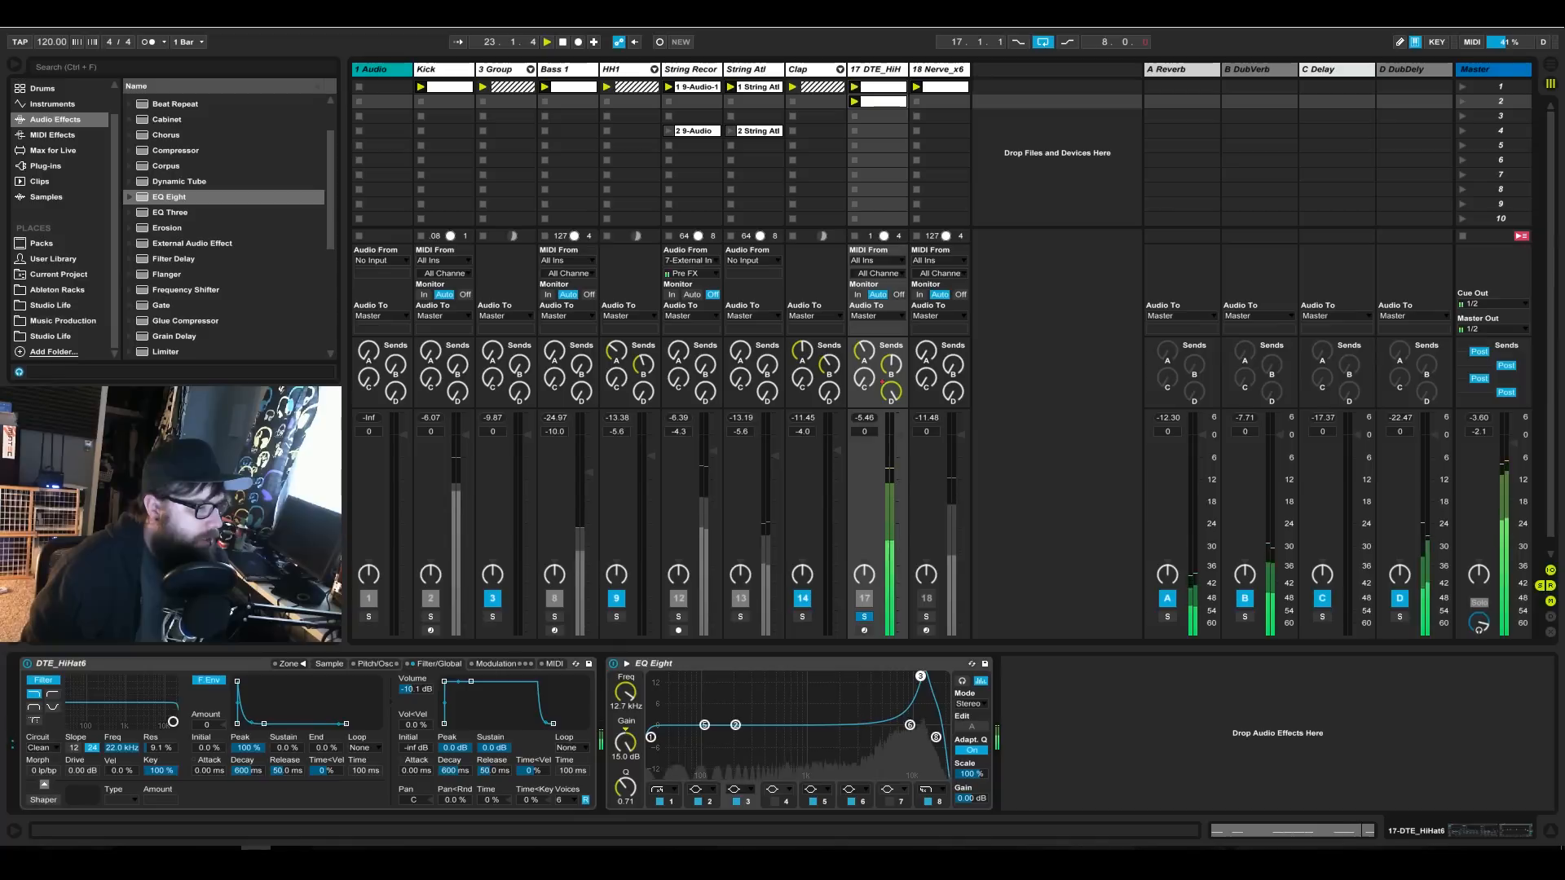
{"action": "left_click", "coordinate": [662, 789]}
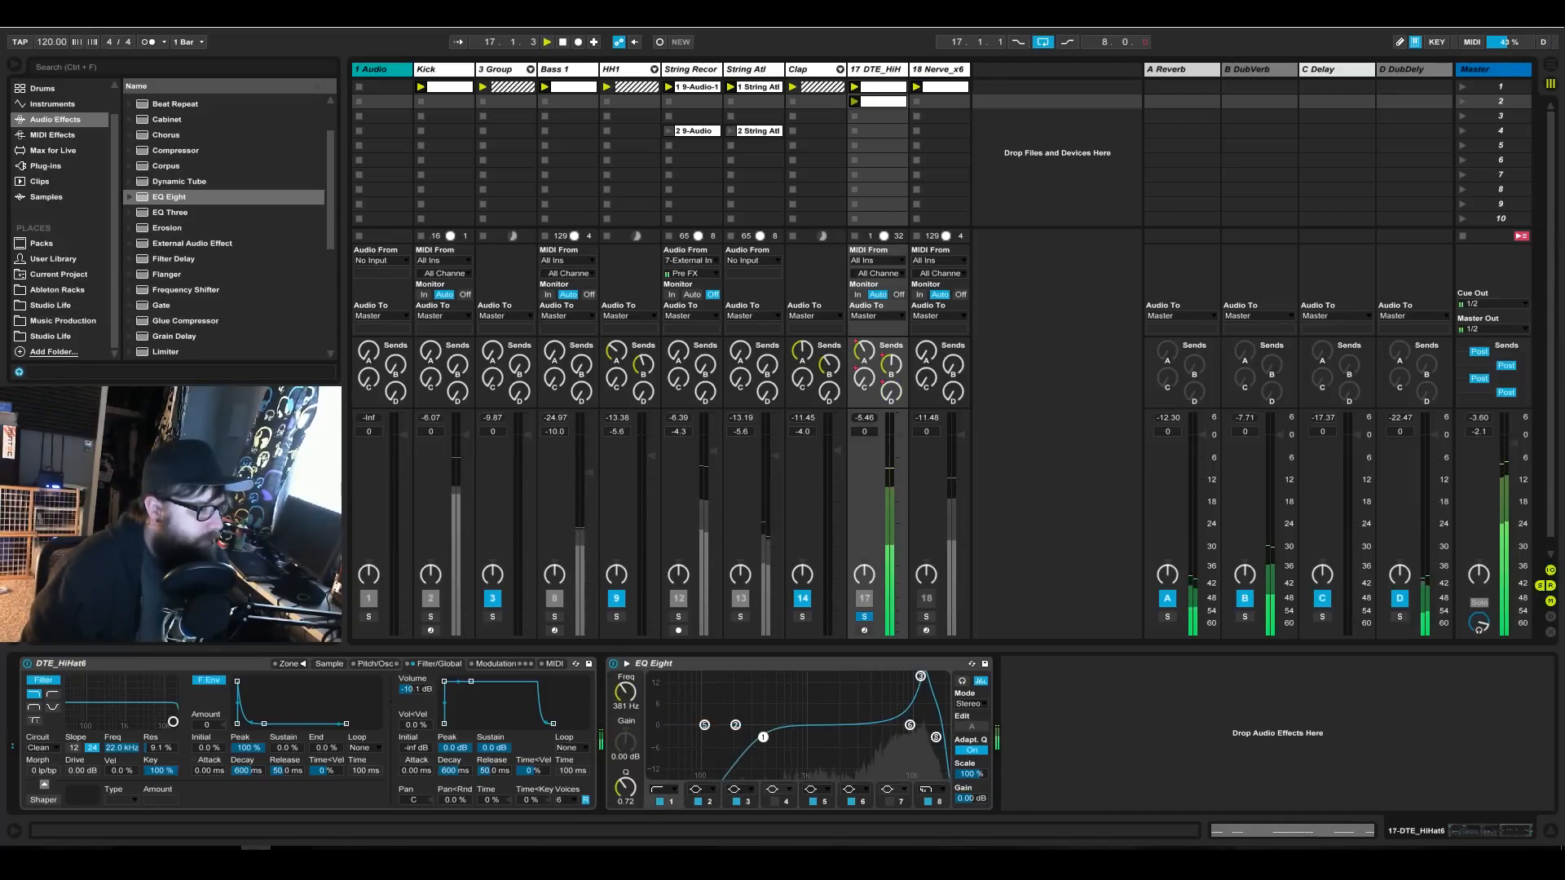
{"action": "left_click_drag", "start_coordinate": [780, 735], "coordinate": [782, 734]}
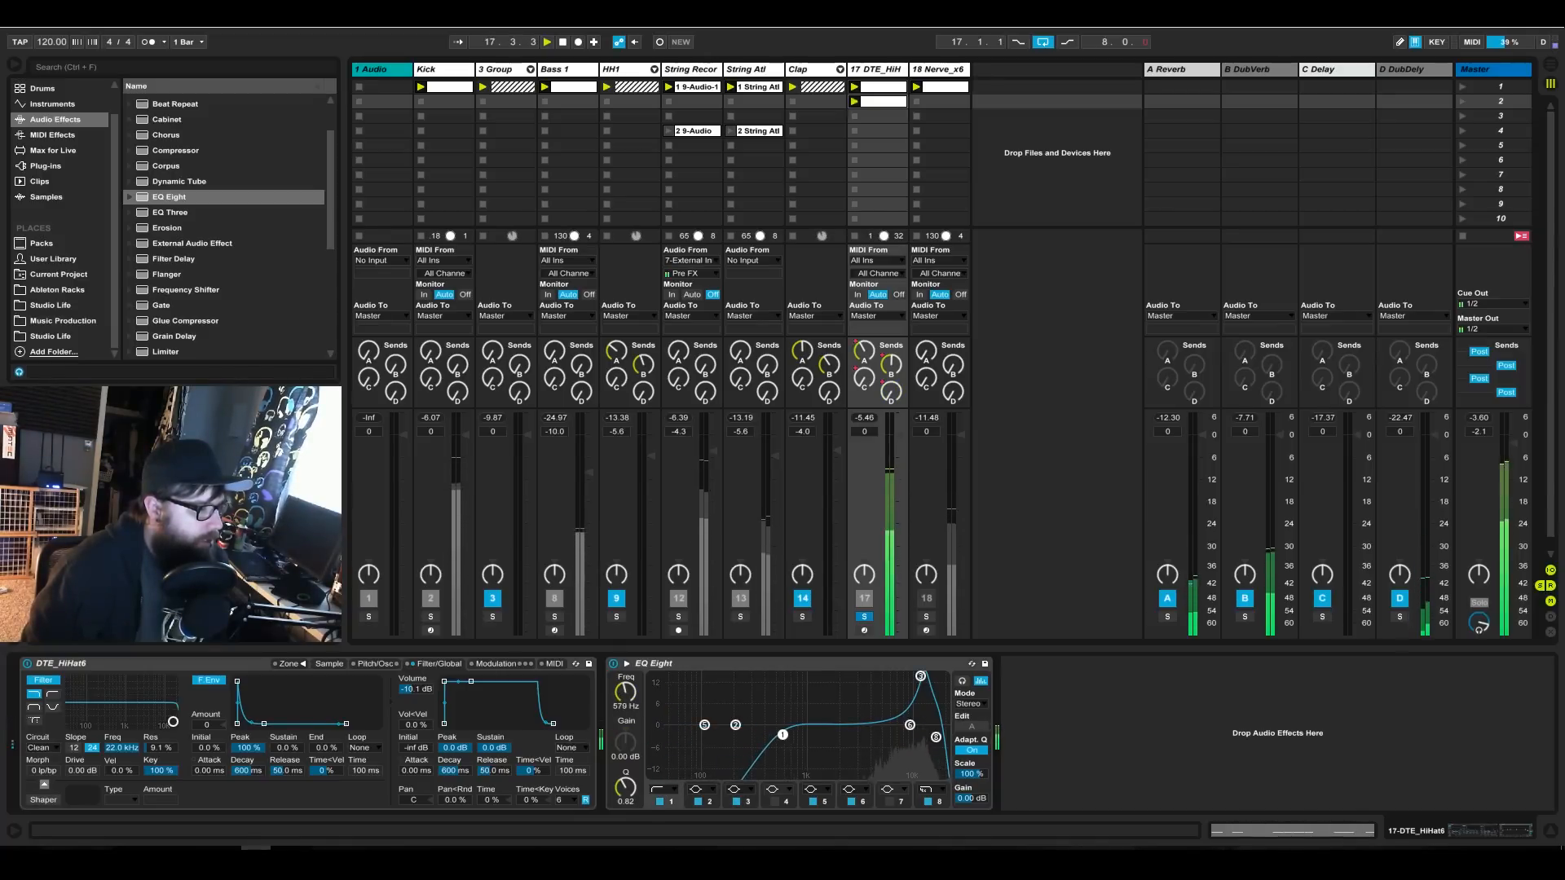
Move the hi-hat EQ's band 3 to 11.6 kHz and turn its boost into a cut of -3.81 dB.
{"action": "left_click", "coordinate": [921, 676]}
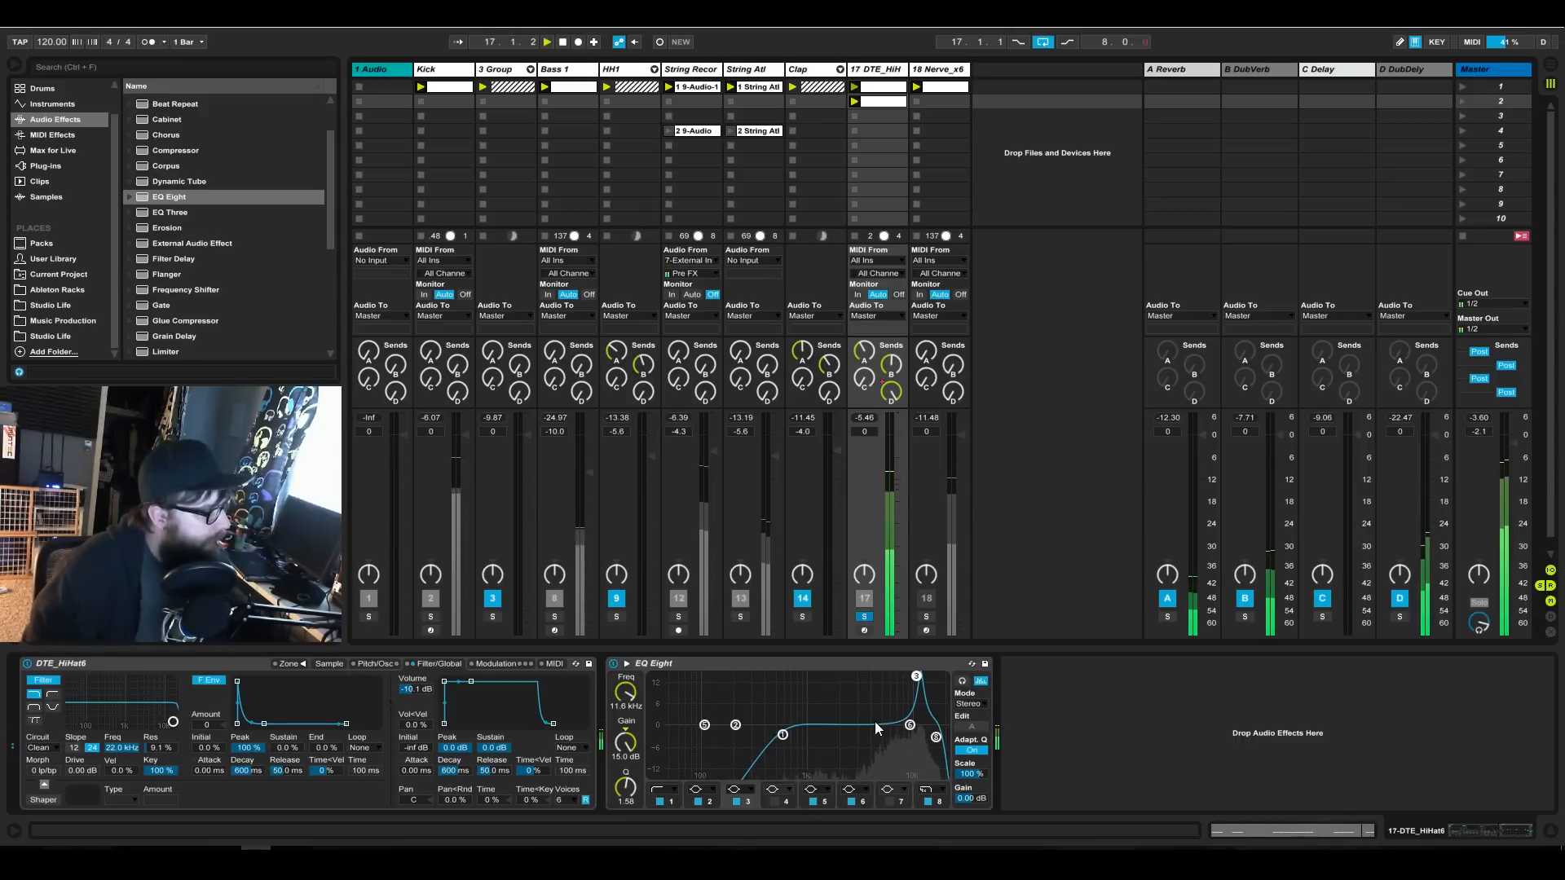
{"action": "mouse_move", "coordinate": [625, 742]}
{"action": "left_mouse_down"}
{"action": "mouse_move", "coordinate": [625, 778]}
{"action": "mouse_move", "coordinate": [626, 745]}
{"action": "left_mouse_up"}
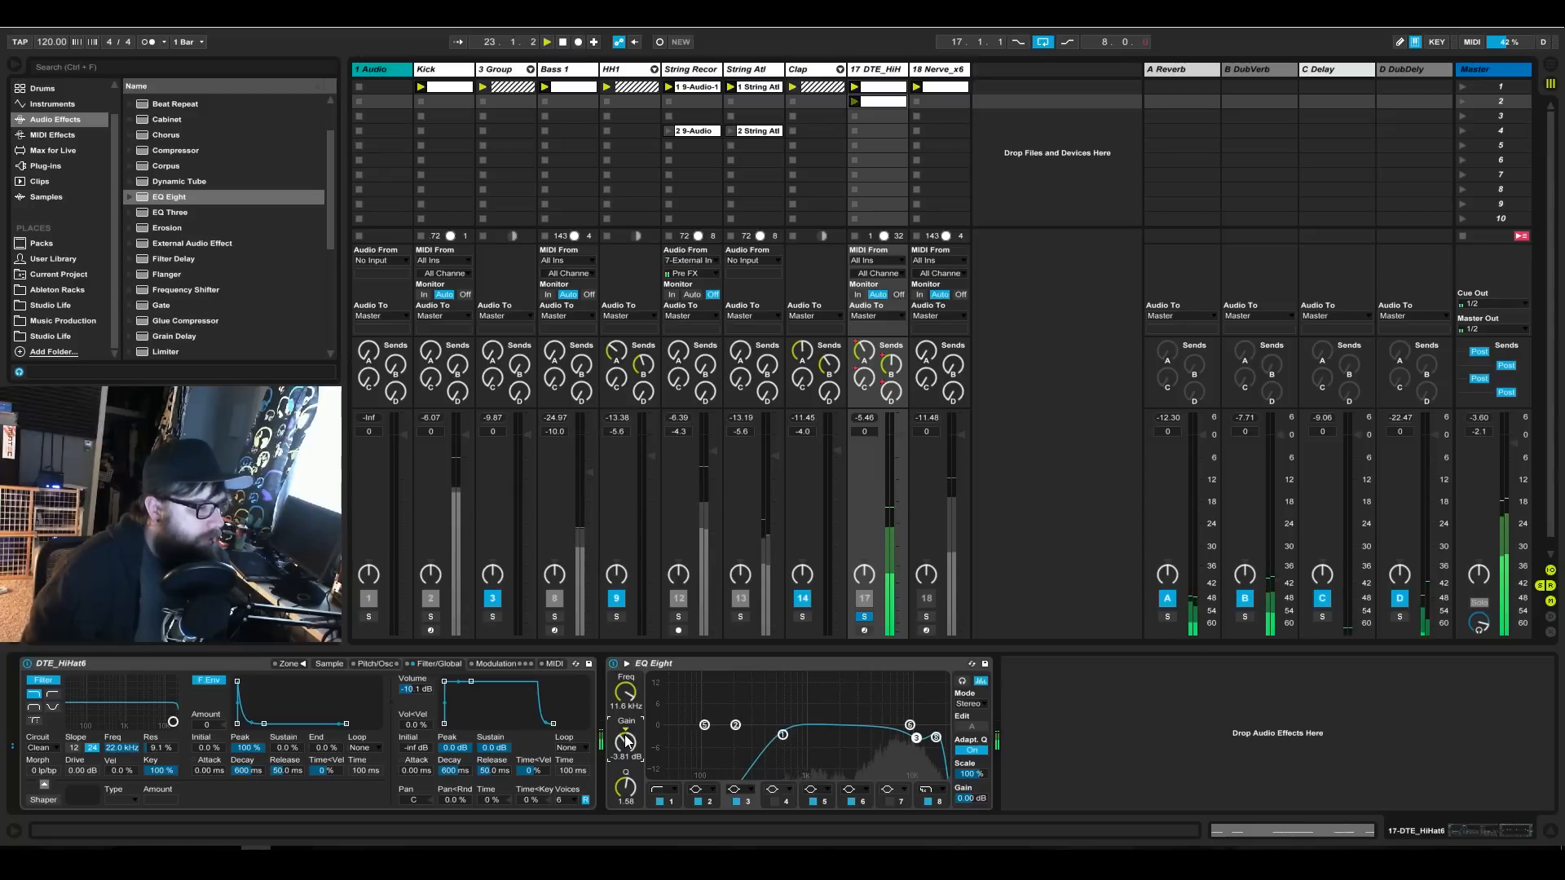
{"action": "left_click", "coordinate": [941, 803]}
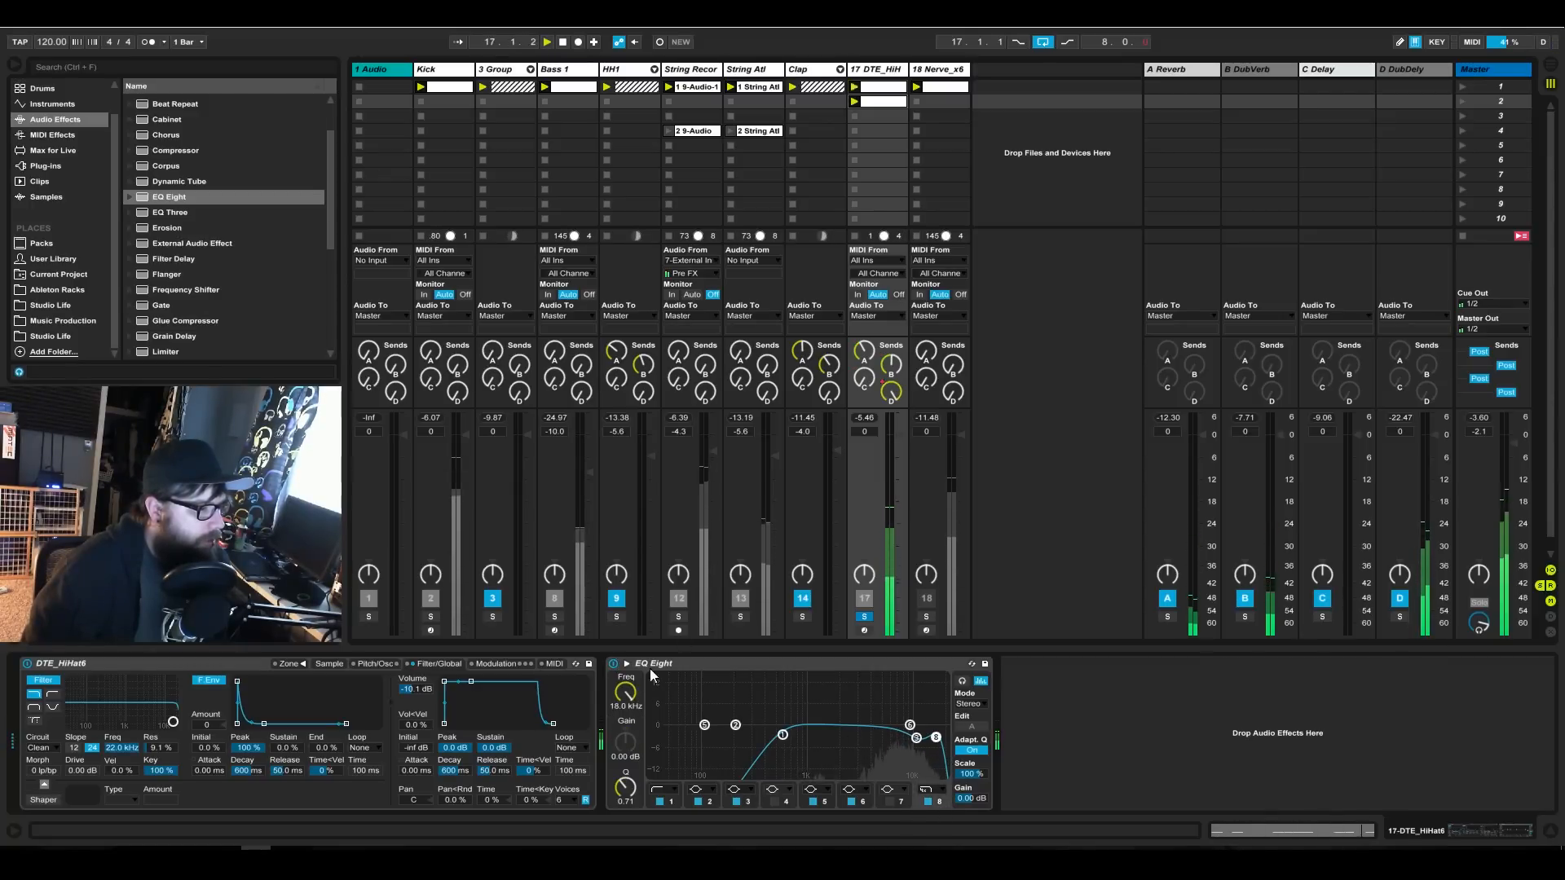
Unsolo the DTE_HiHat6 track and set its track volume to -0.1 dB.
{"action": "left_click", "coordinate": [865, 617]}
{"action": "left_click_drag", "start_coordinate": [902, 453], "coordinate": [902, 454]}
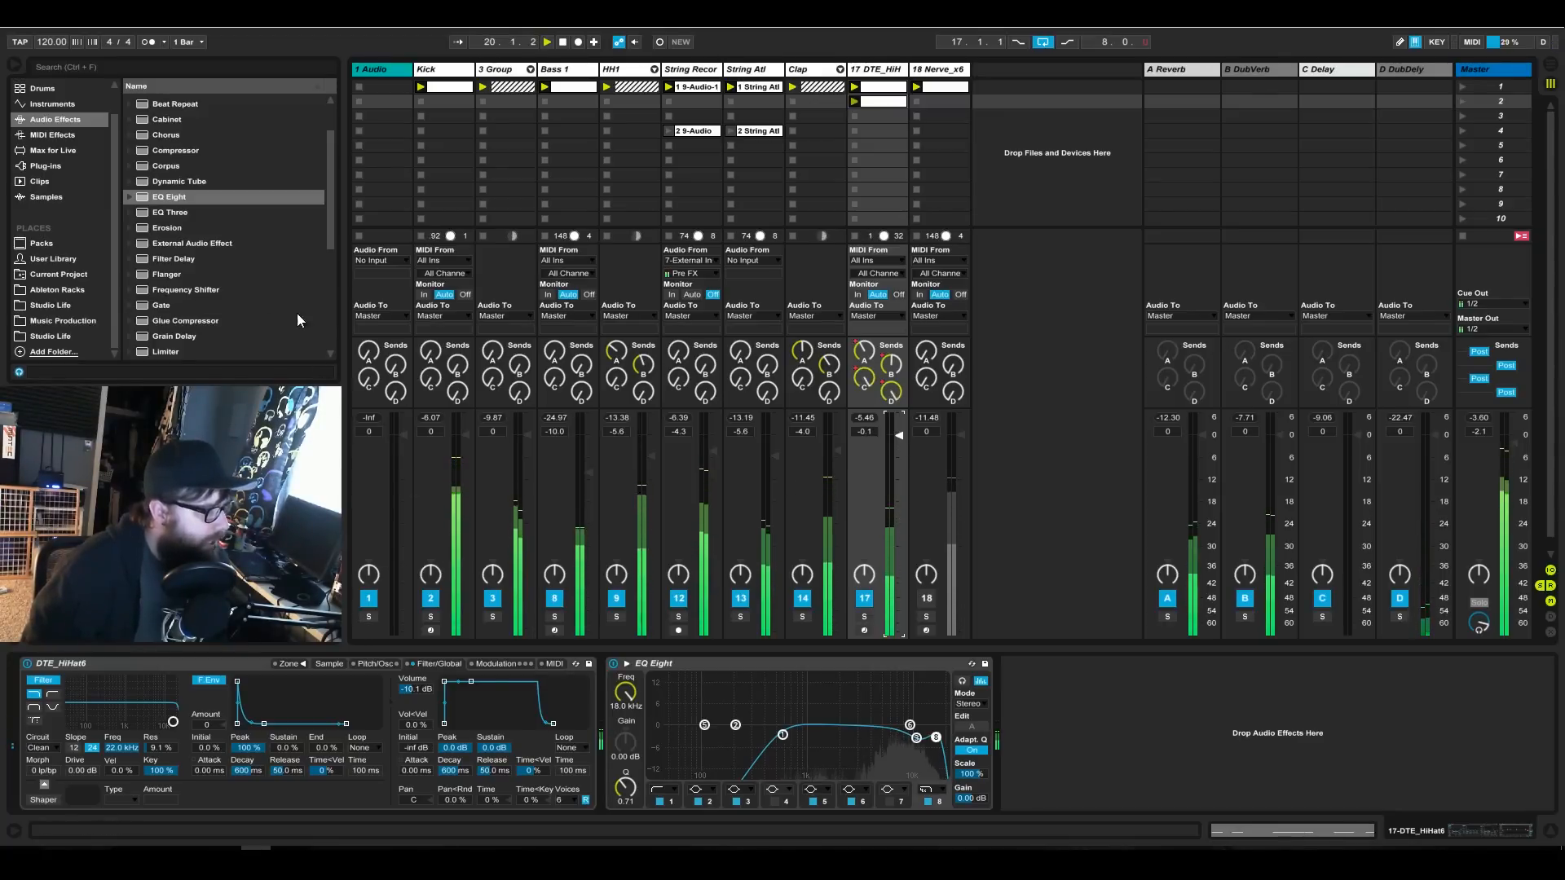
{"action": "left_click", "coordinate": [196, 194]}
{"action": "scroll", "coordinate": [196, 194], "scroll_direction": "down", "scroll_amount": 1}
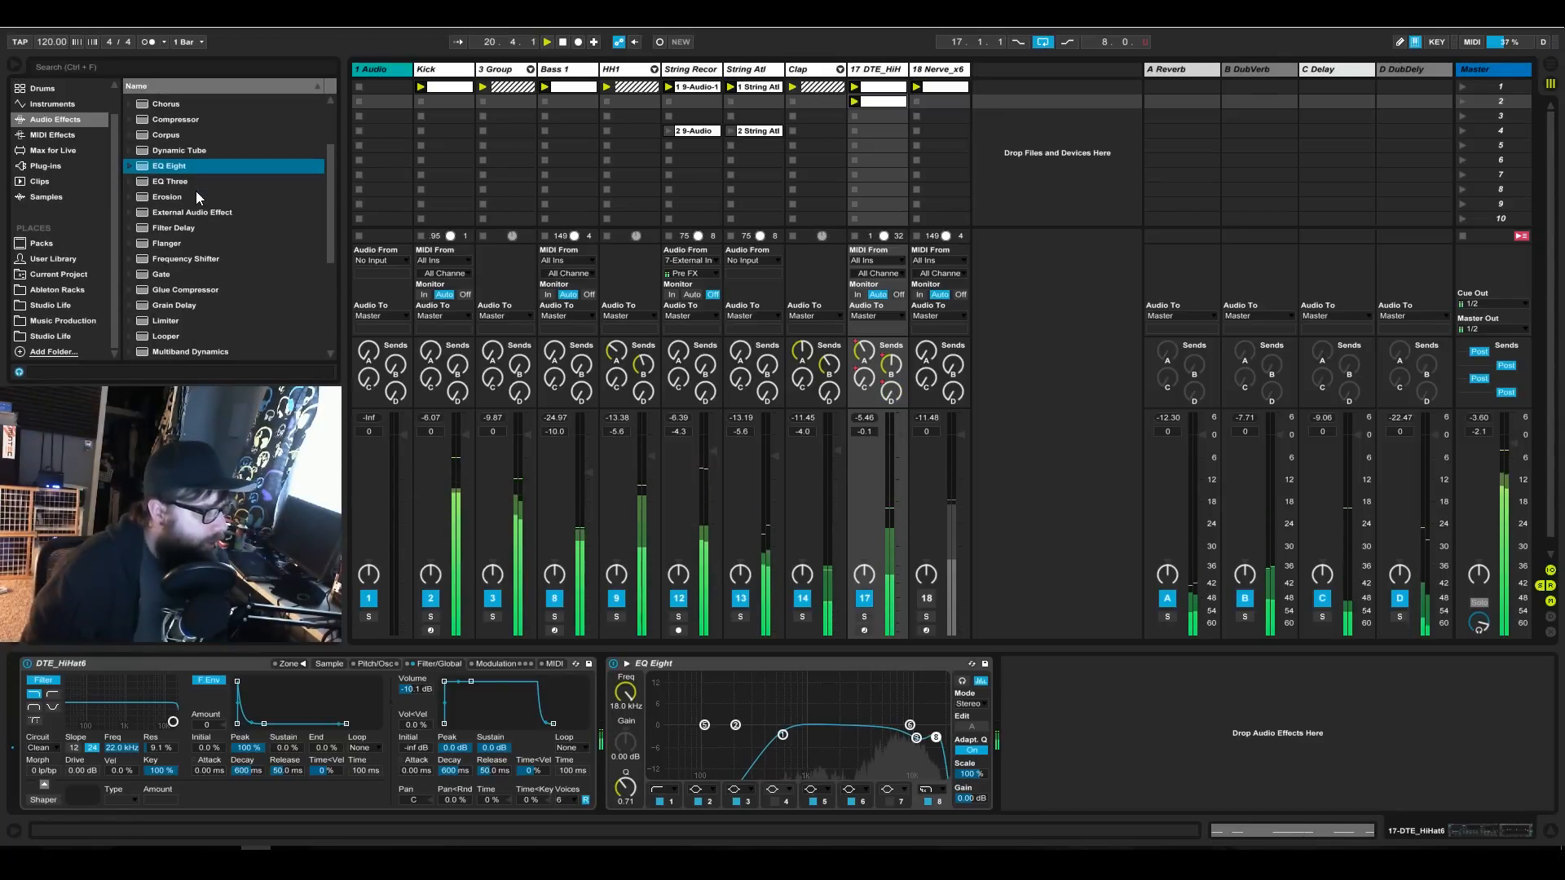
Raise the DTE_HiHat6 instrument's volume to -4.50 dB and set its EQ band 3 gain to -5.48 dB.
{"action": "double_click", "coordinate": [883, 87]}
{"action": "left_click", "coordinate": [1449, 823]}
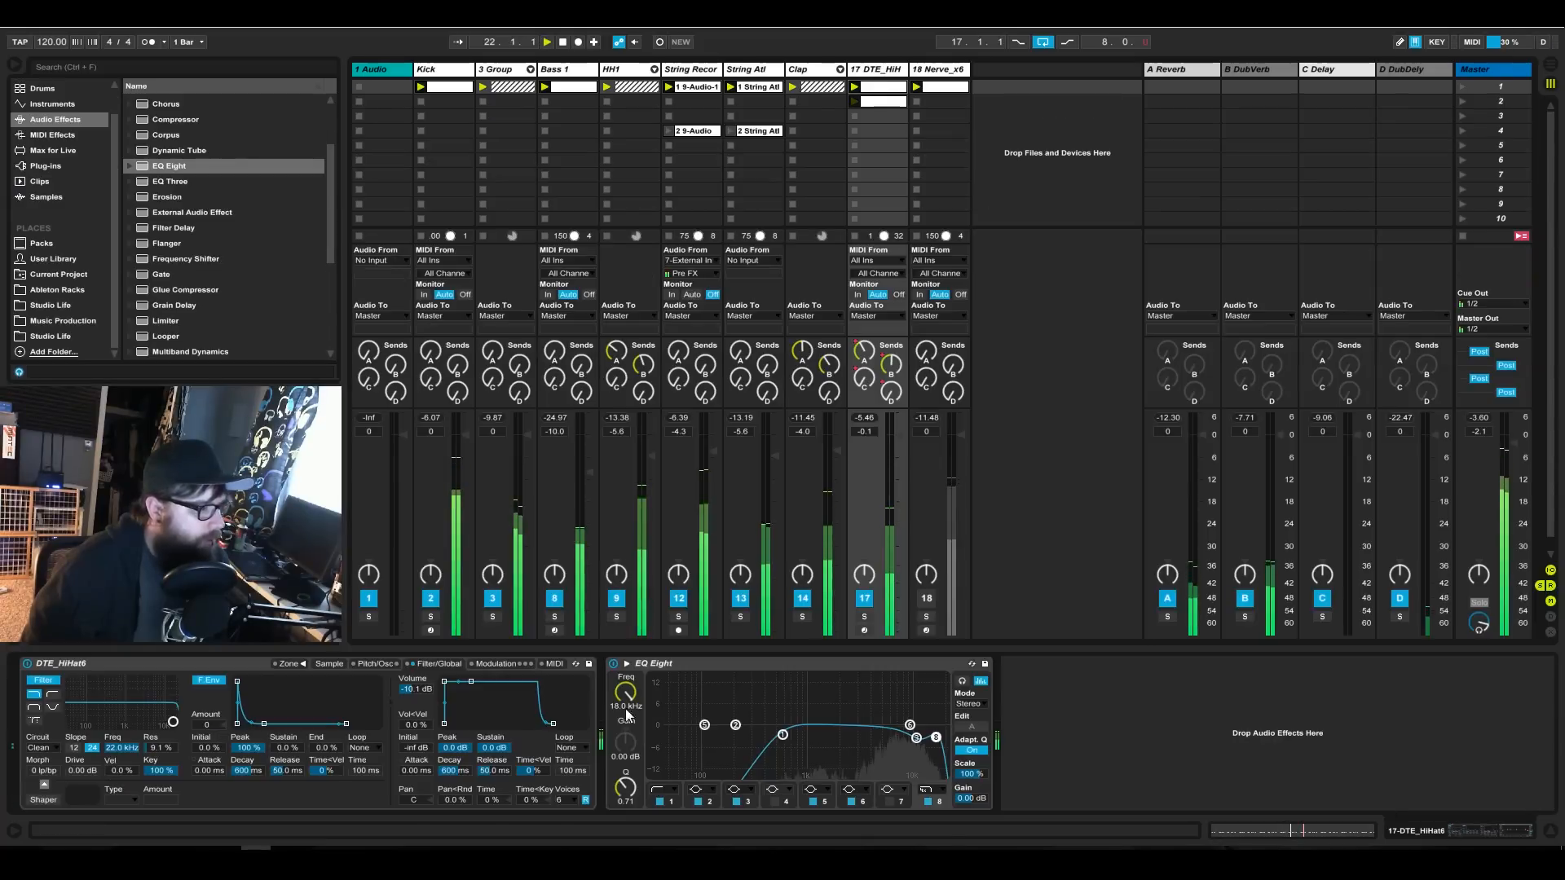
{"action": "left_click_drag", "start_coordinate": [423, 696], "coordinate": [423, 652]}
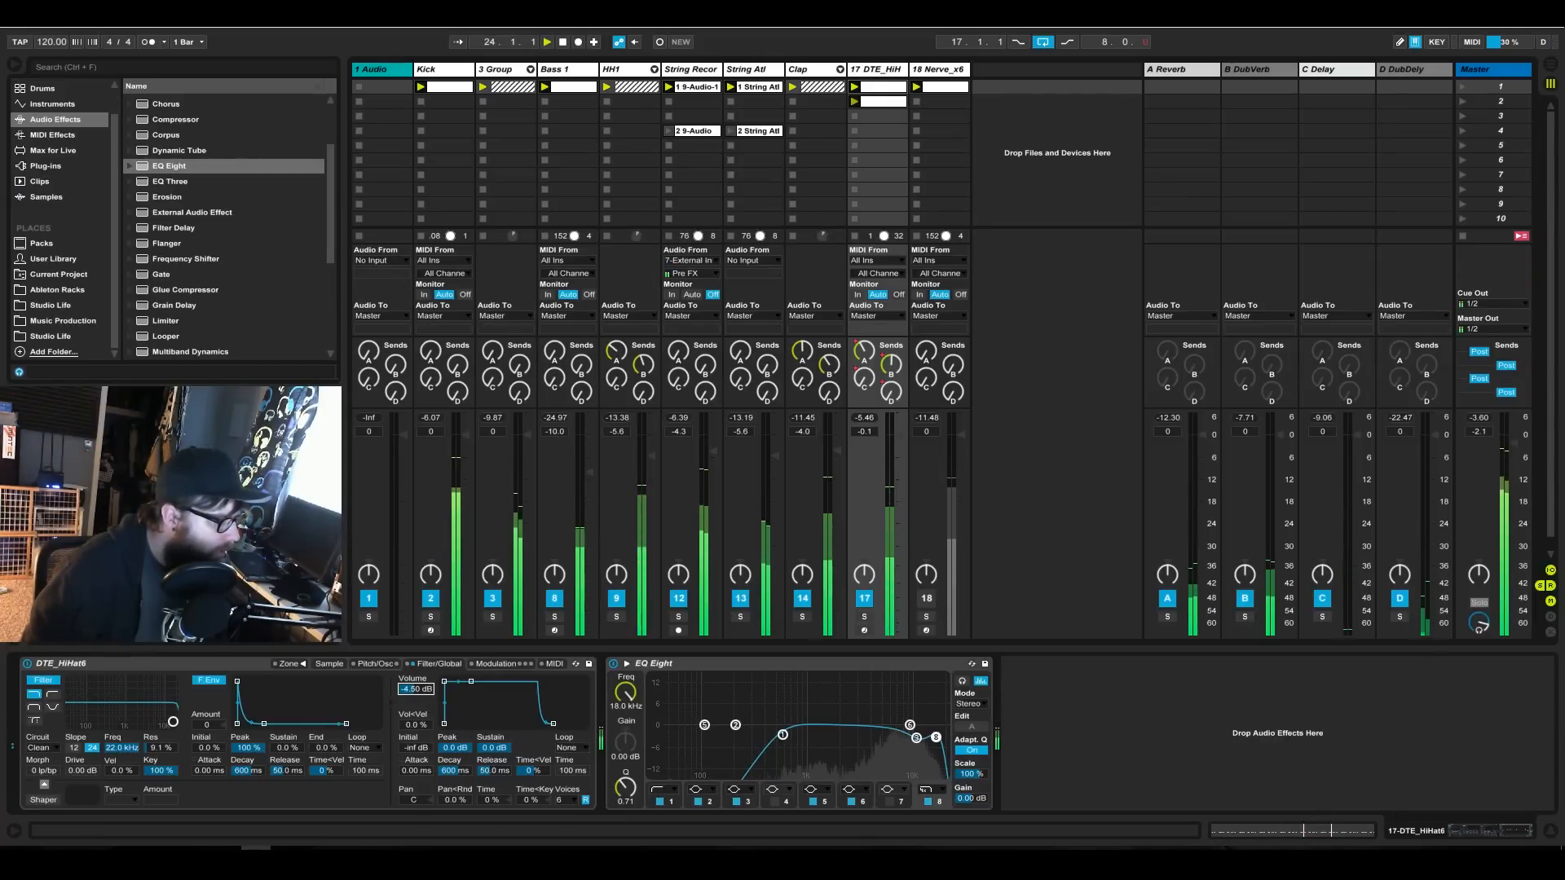
{"action": "left_click_drag", "start_coordinate": [917, 739], "coordinate": [916, 743]}
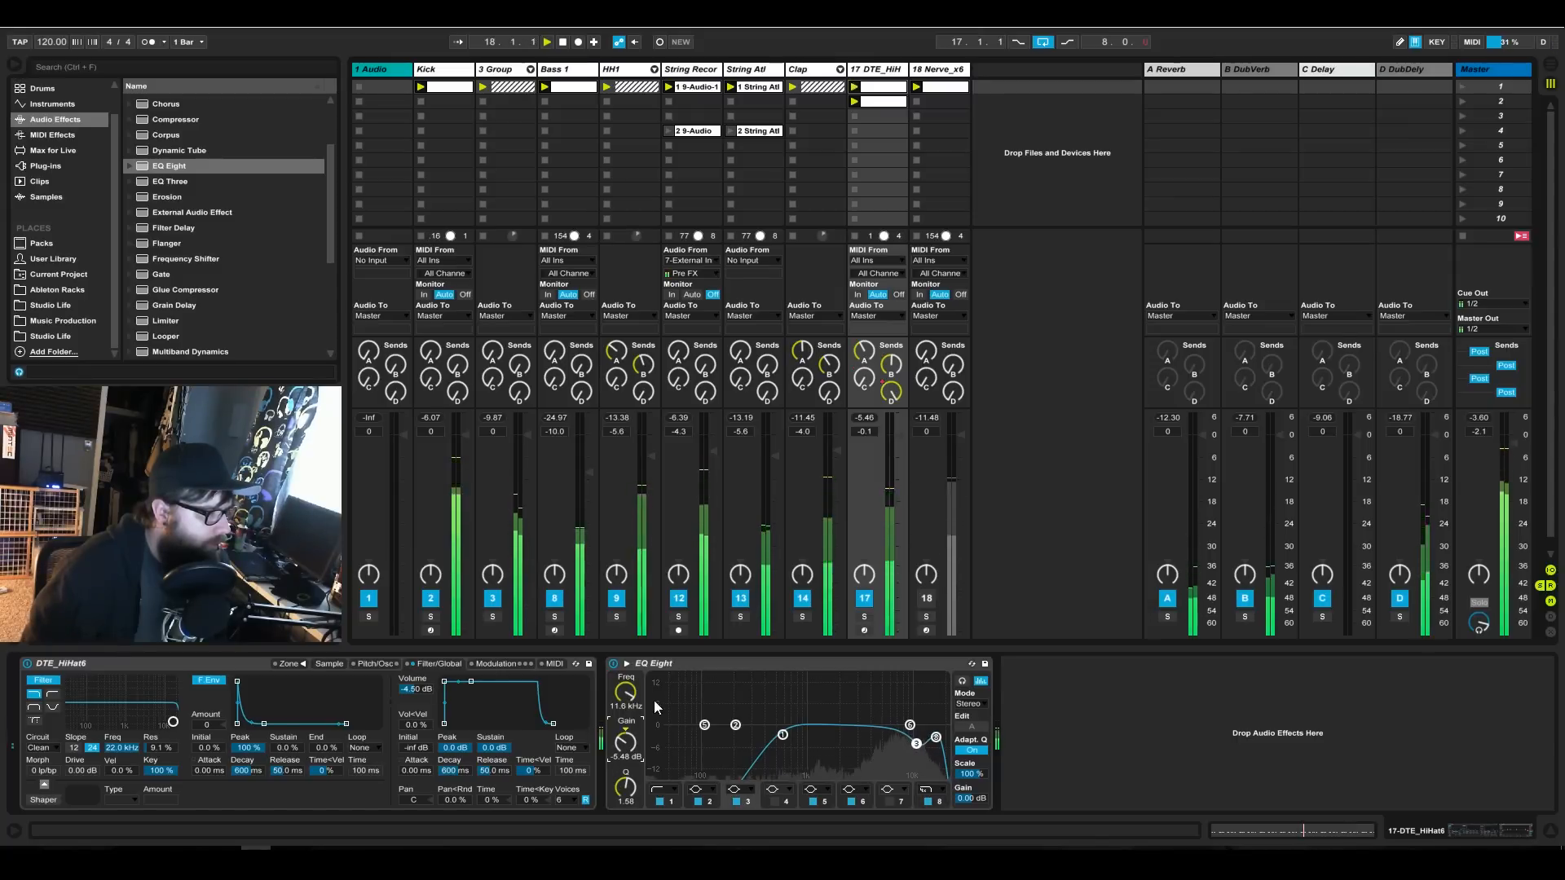
Expand the hi-hat's EQ Eight display and set band 3 to Q 2.47 with a gain of -7.62 dB.
{"action": "left_click", "coordinate": [627, 663]}
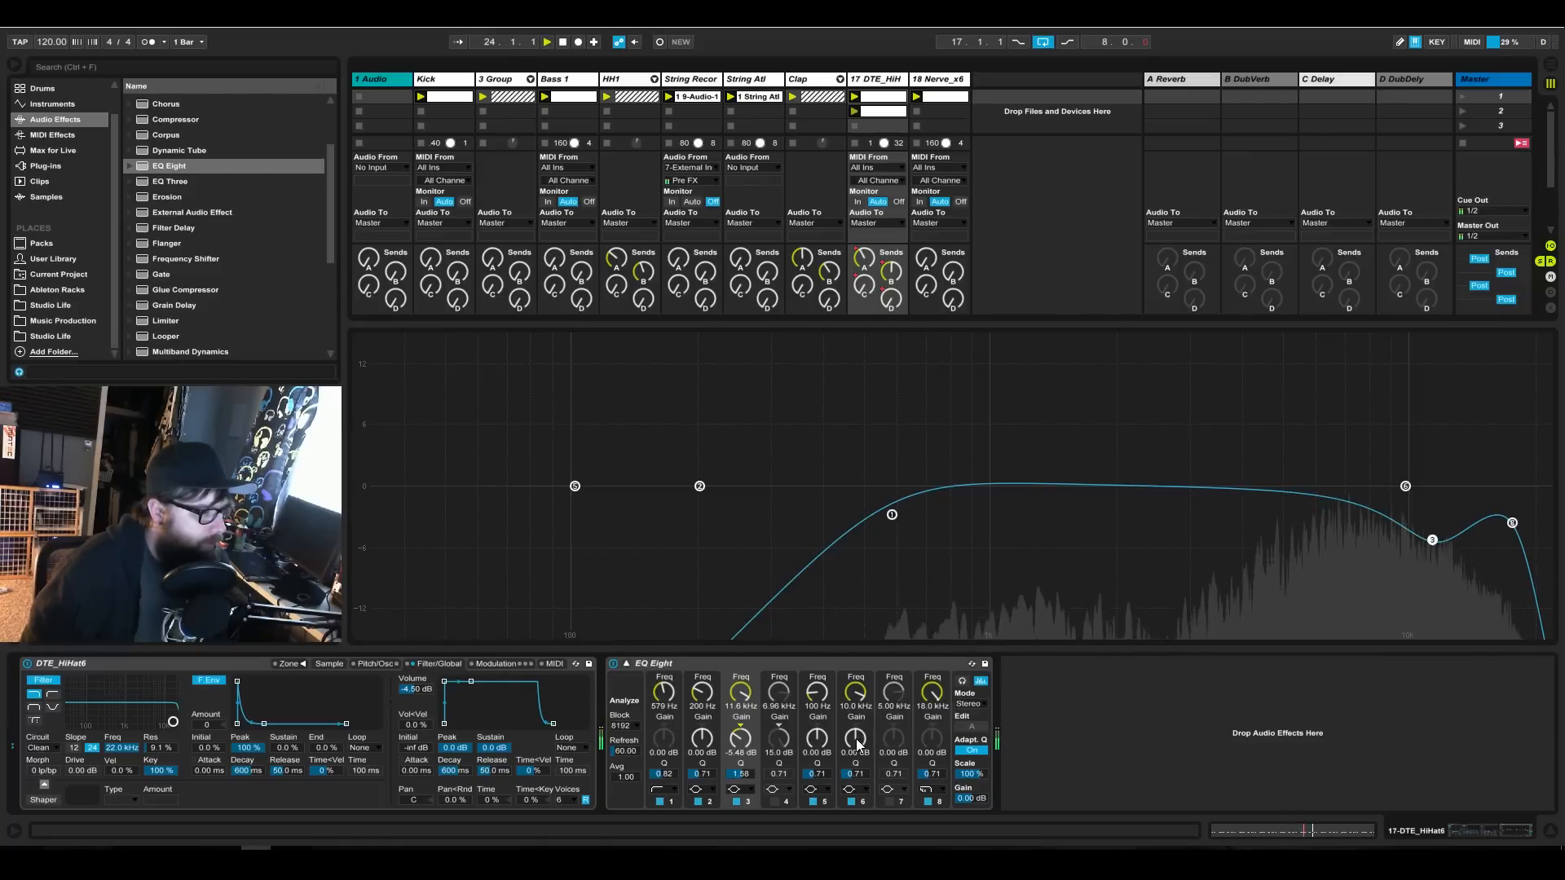
{"action": "left_click_drag", "start_coordinate": [855, 737], "coordinate": [855, 728]}
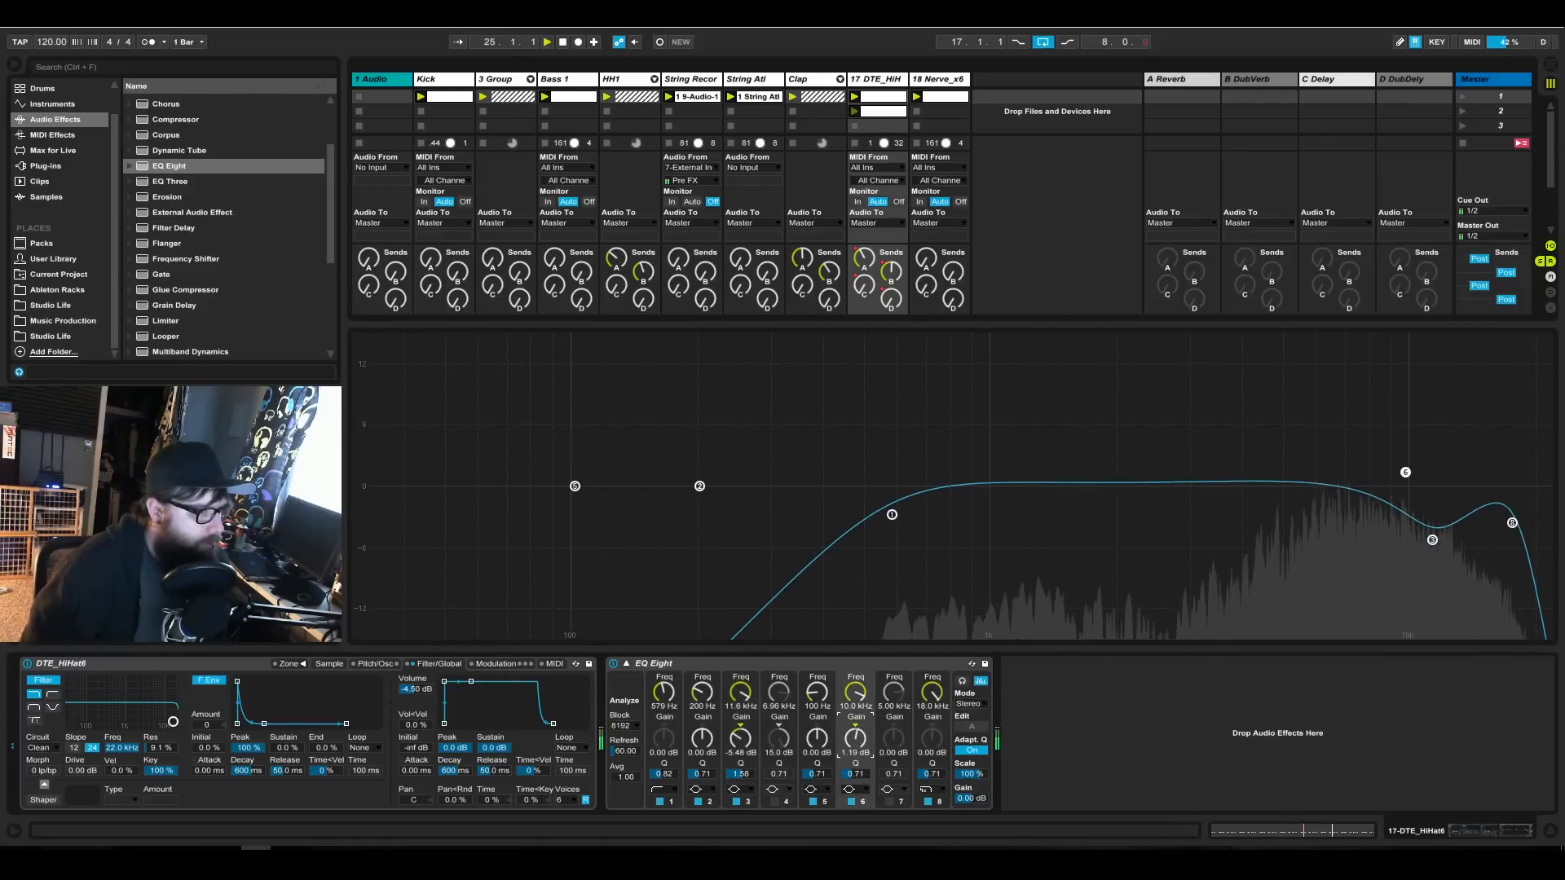
{"action": "left_click", "coordinate": [856, 727]}
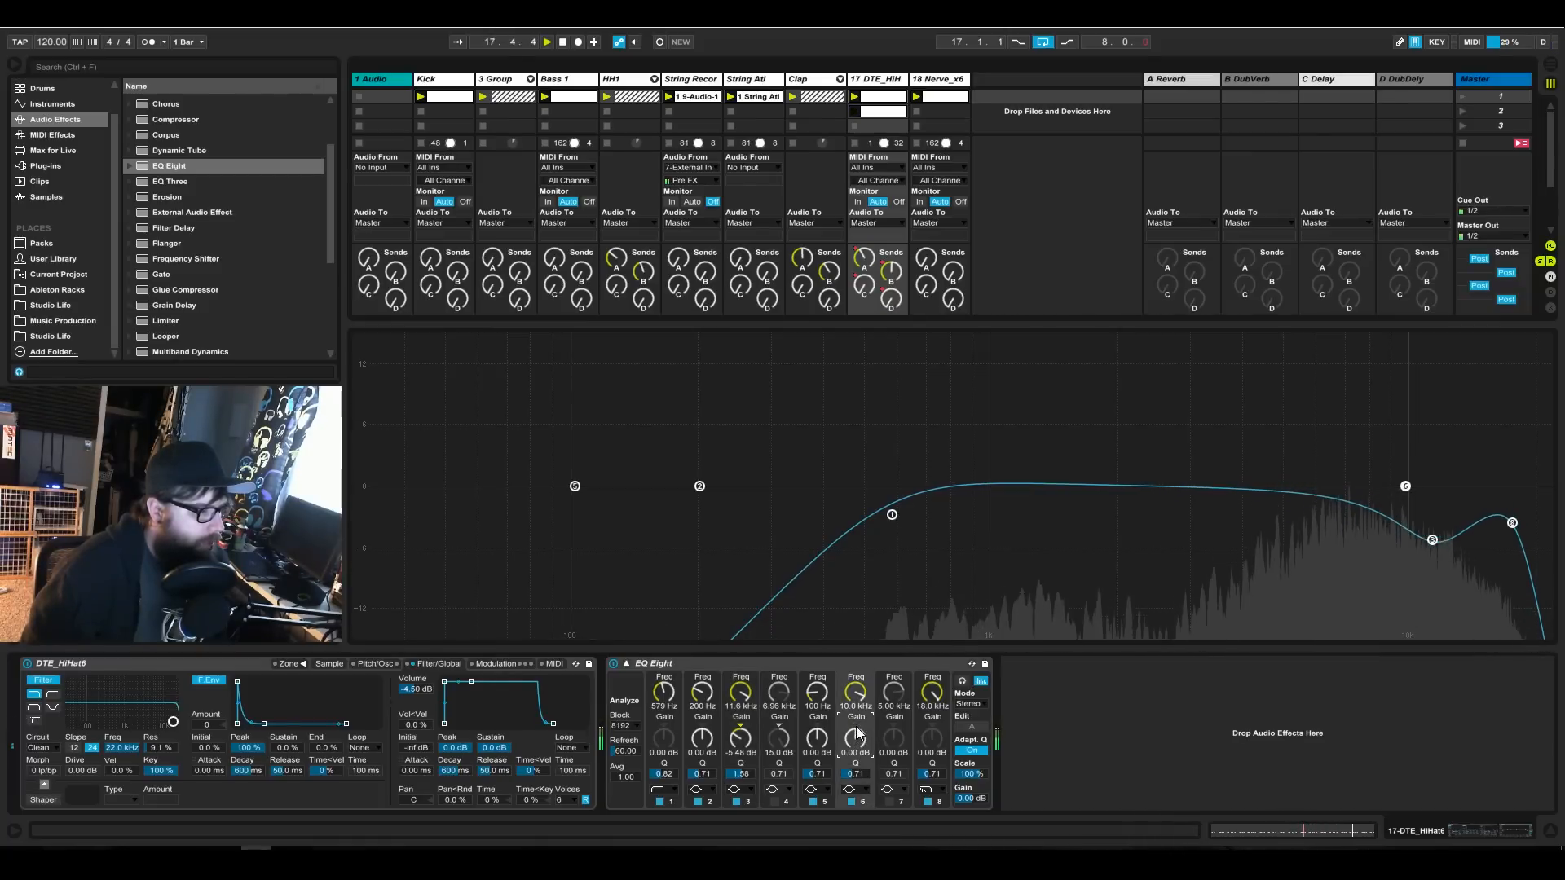
{"action": "left_click_drag", "start_coordinate": [750, 743], "coordinate": [749, 750]}
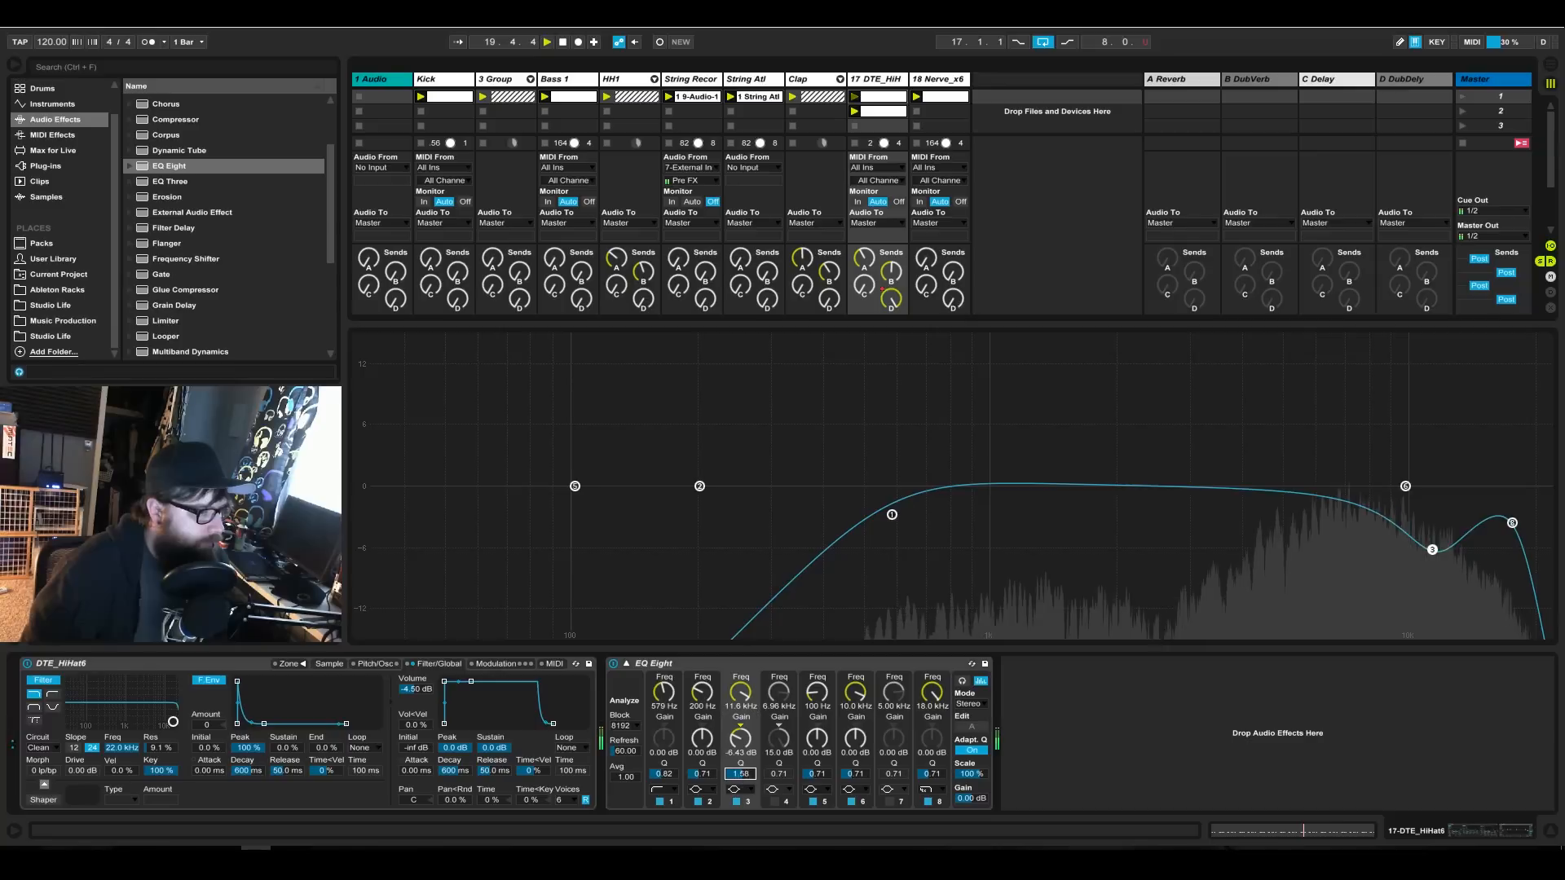
{"action": "mouse_move", "coordinate": [749, 741]}
{"action": "left_mouse_down"}
{"action": "mouse_move", "coordinate": [749, 649]}
{"action": "mouse_move", "coordinate": [749, 740]}
{"action": "left_mouse_up"}
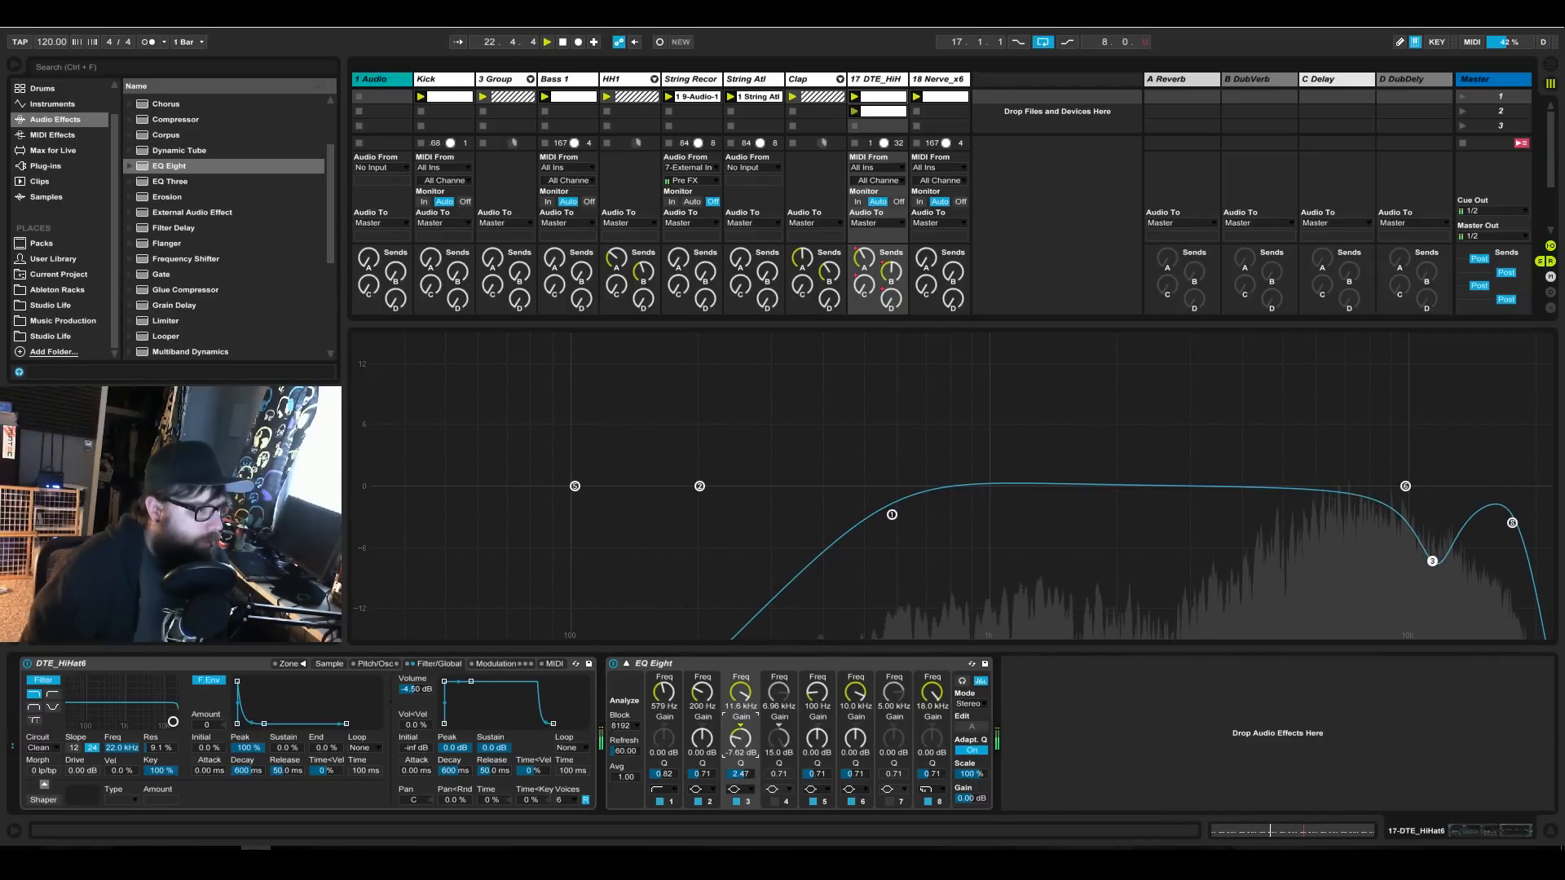
{"action": "right_click", "coordinate": [761, 665]}
{"action": "left_click", "coordinate": [750, 663]}
{"action": "right_click", "coordinate": [750, 664]}
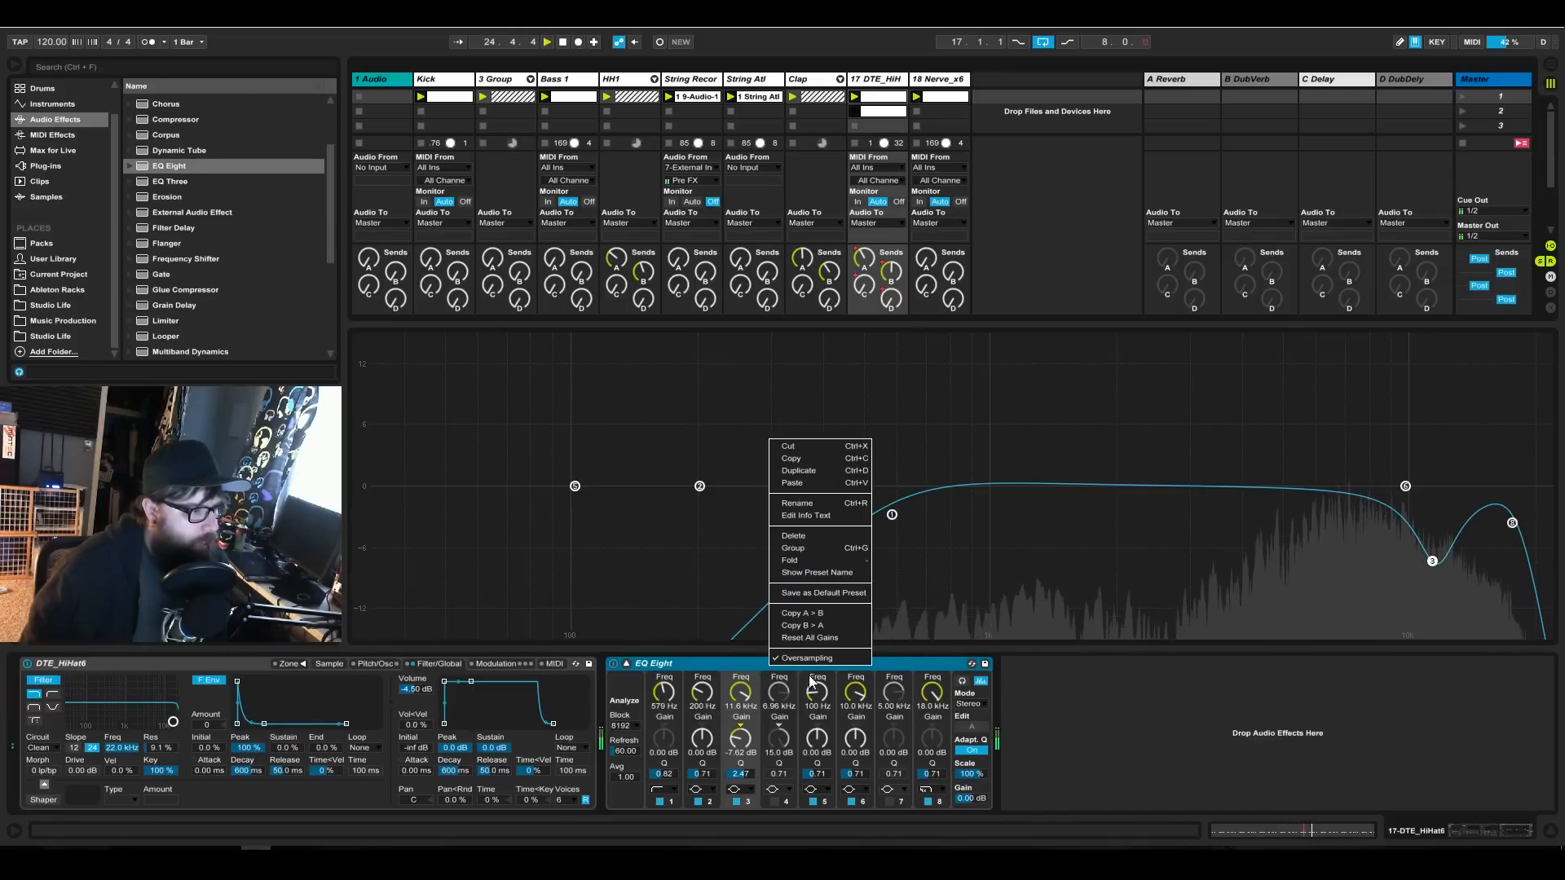
{"action": "left_click", "coordinate": [730, 667]}
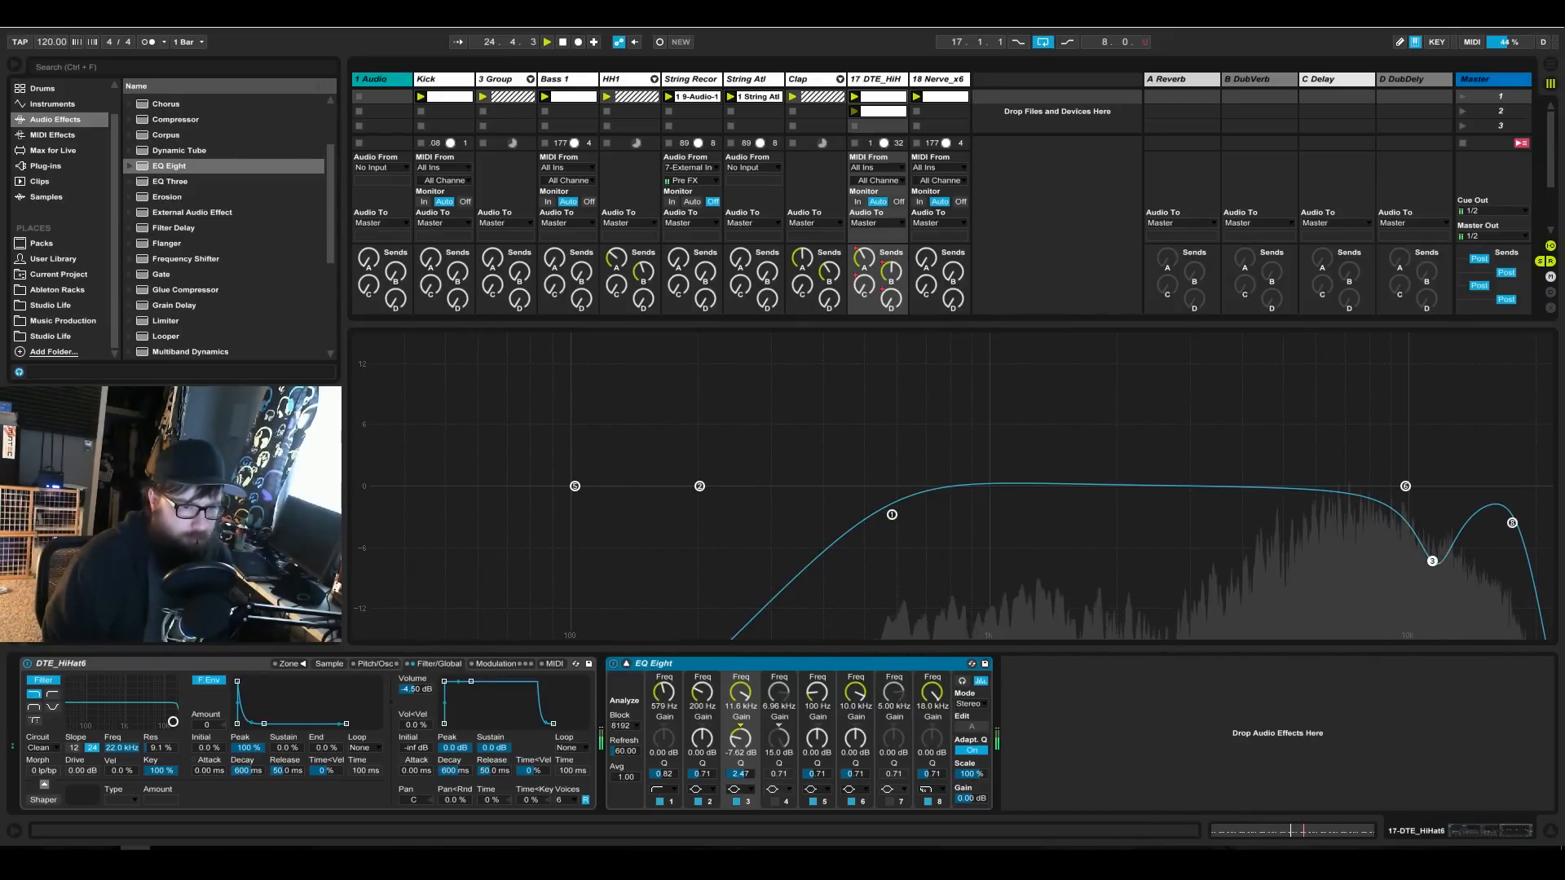
Fine-tune the hi-hat EQ's band 3 to 11.5 kHz at -7.66 dB and lower the DTE_HiHat6 track volume to -2.8 dB.
{"action": "left_click", "coordinate": [1432, 562]}
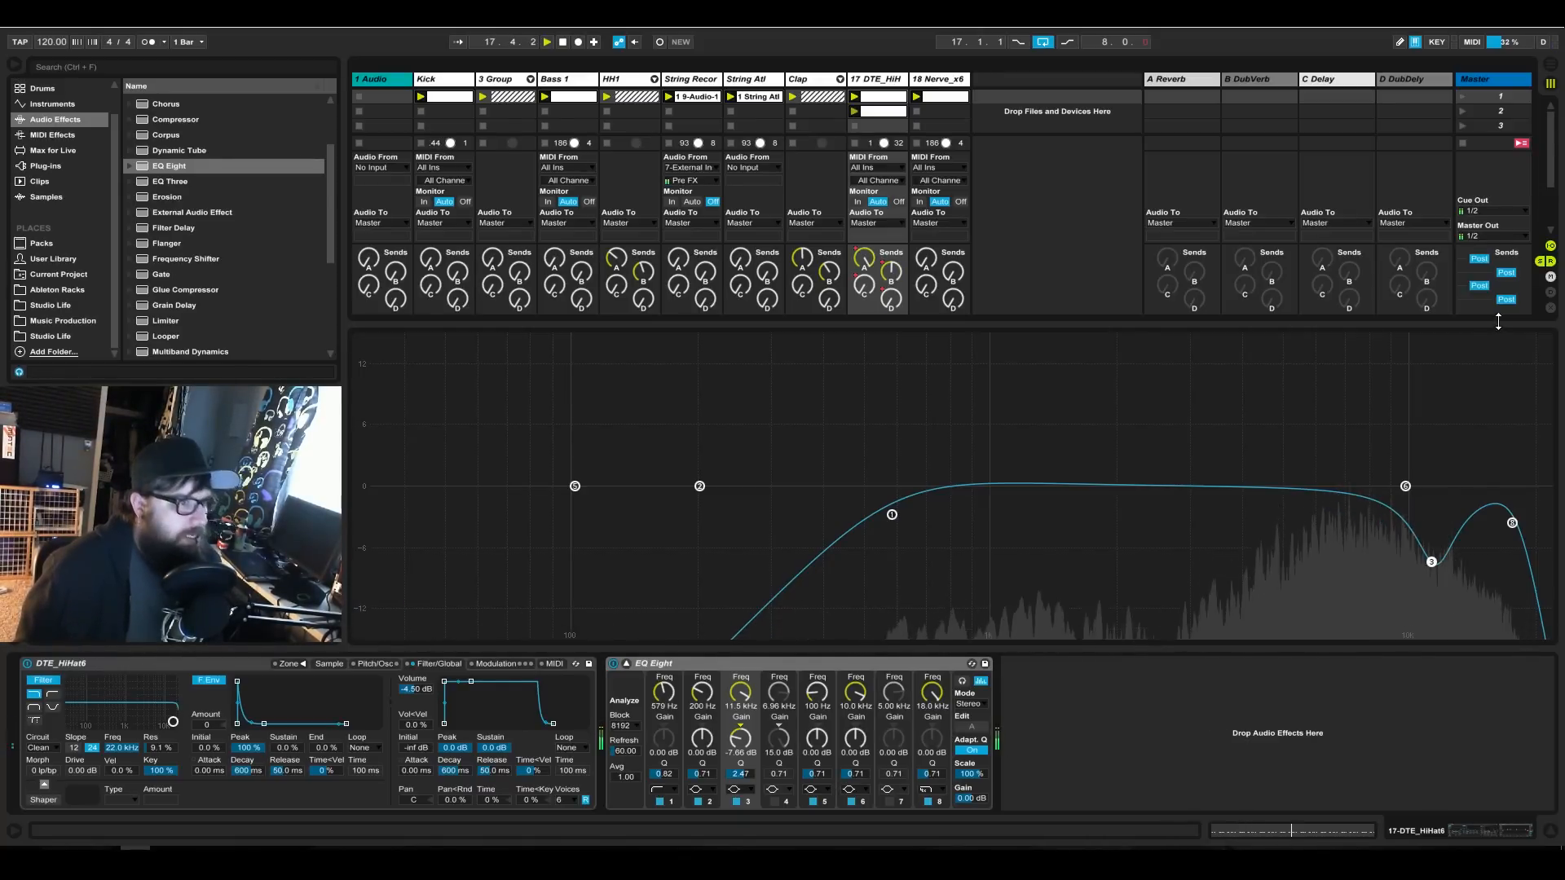
{"action": "left_click", "coordinate": [626, 664]}
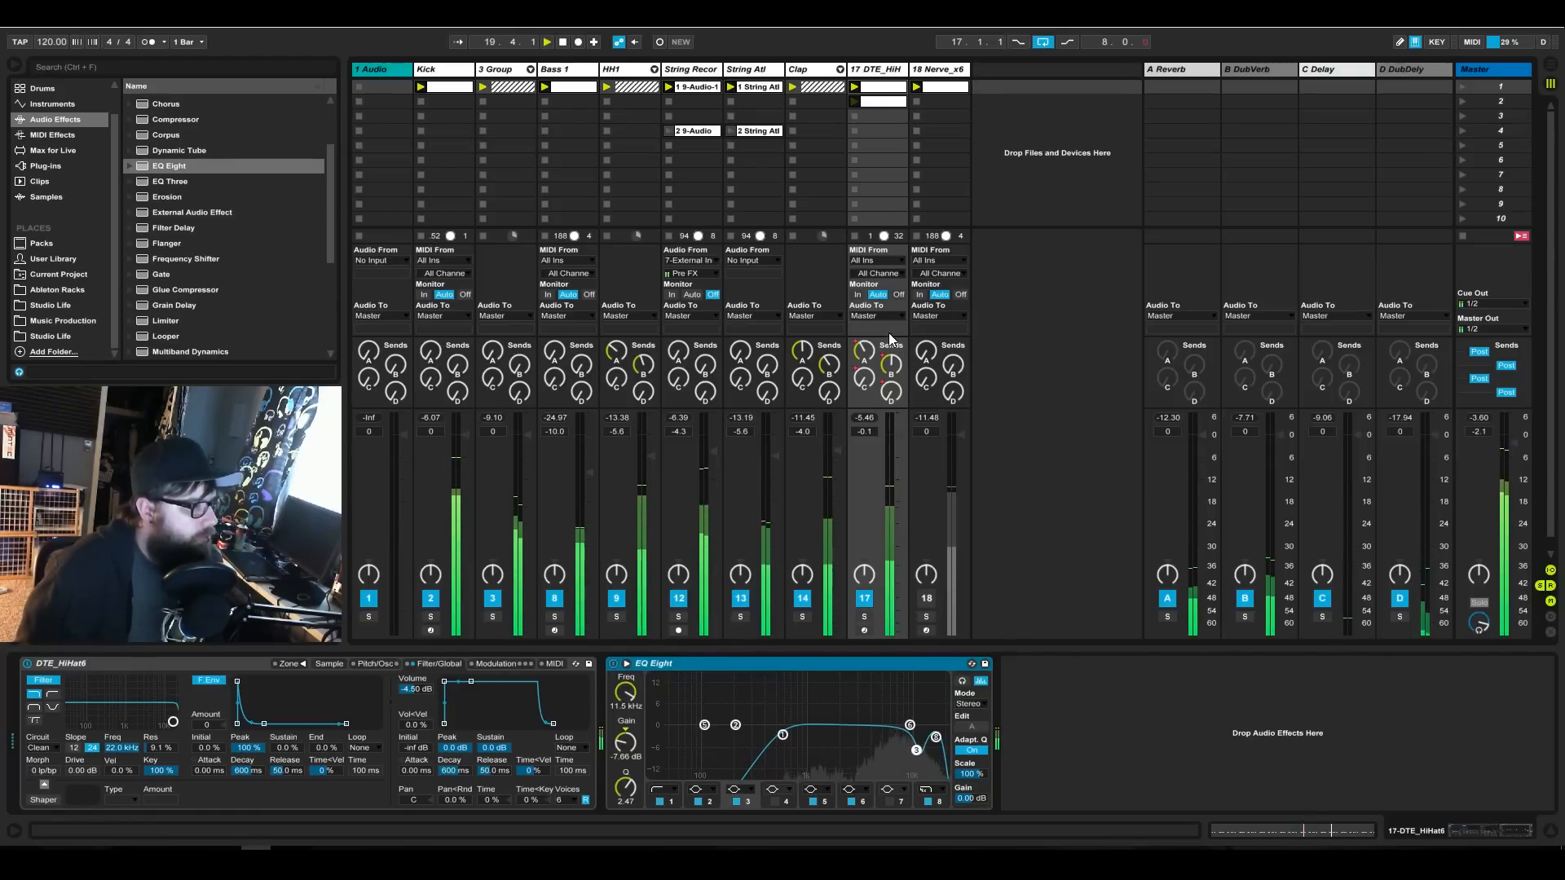
{"action": "left_click_drag", "start_coordinate": [892, 436], "coordinate": [899, 442]}
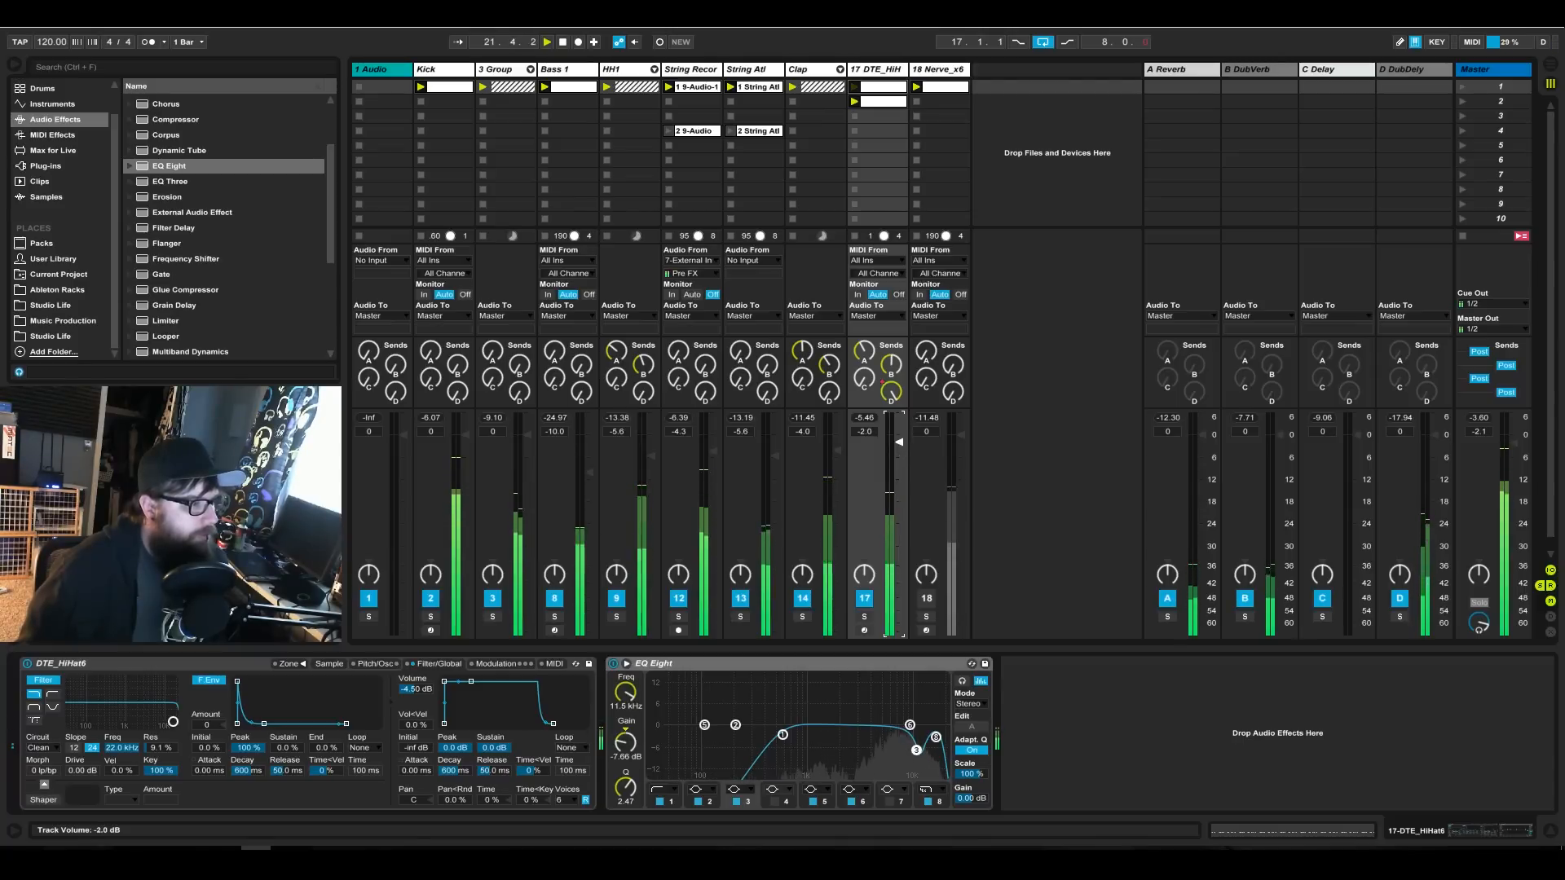
{"action": "left_click_drag", "start_coordinate": [899, 442], "coordinate": [898, 445]}
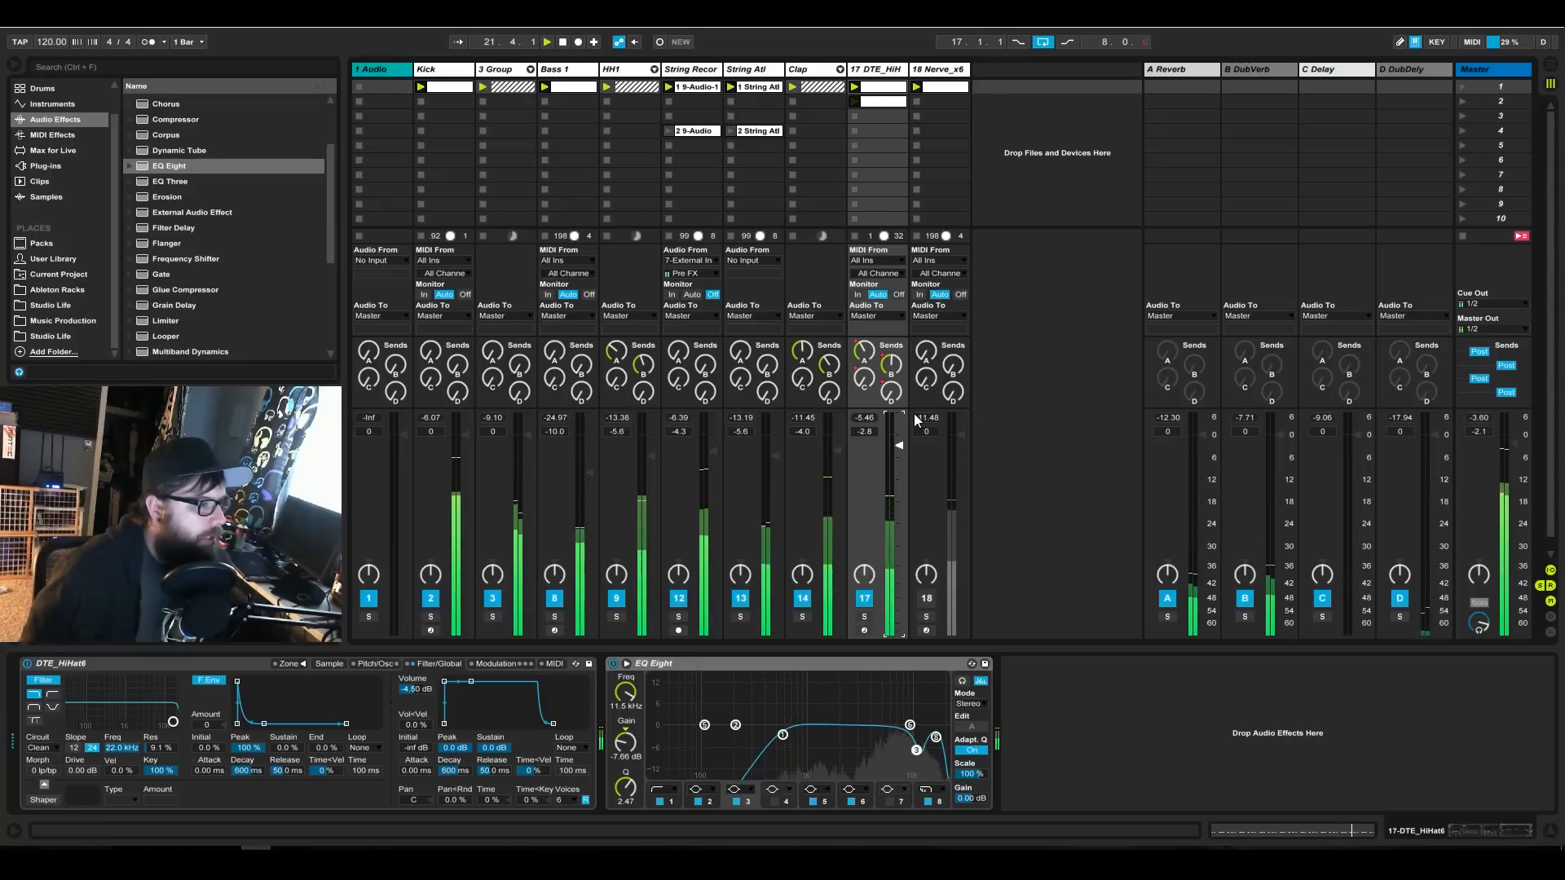
Solo the Kick track, adjust its EQ Eight band 2 to Q 1.01, and unsolo the track.
{"action": "left_click", "coordinate": [463, 81]}
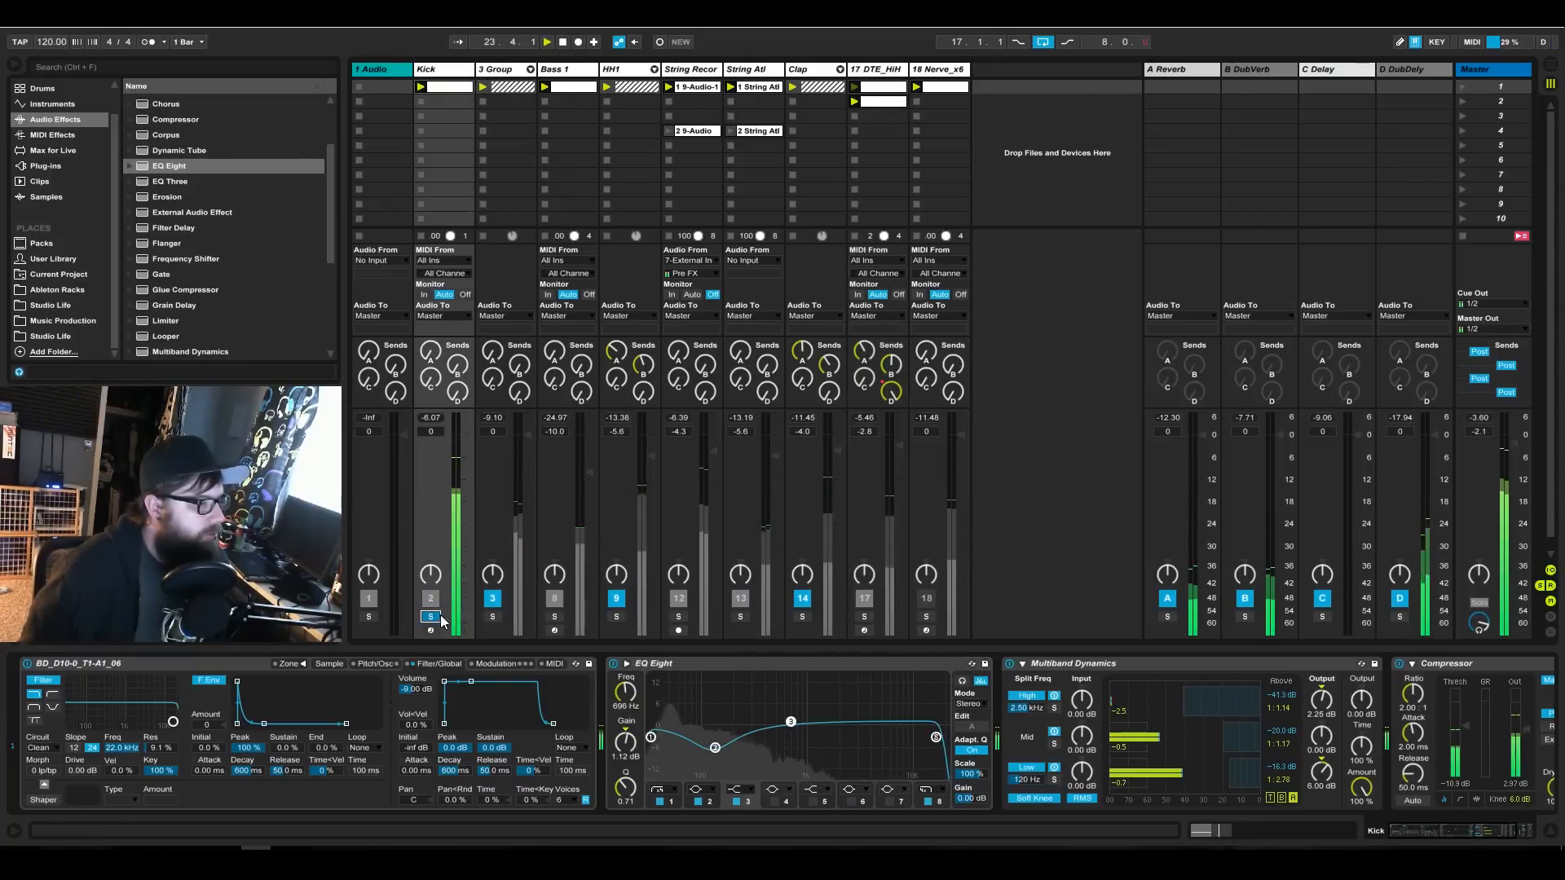
{"action": "left_click_drag", "start_coordinate": [1425, 831], "coordinate": [1448, 834]}
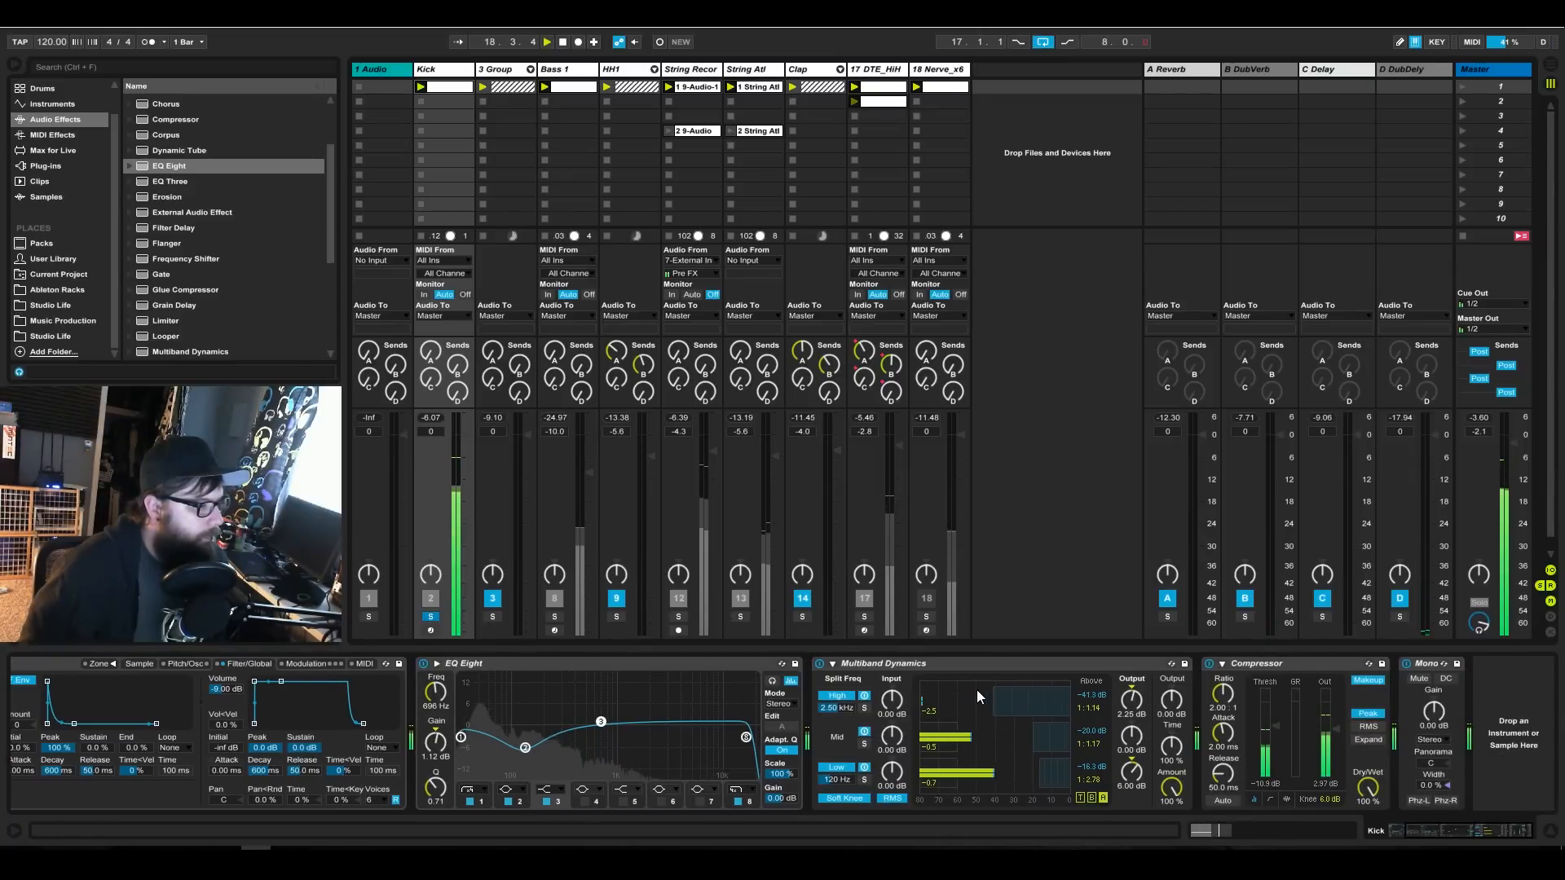
{"action": "left_click", "coordinate": [525, 748]}
{"action": "left_click", "coordinate": [435, 787]}
{"action": "left_click_drag", "start_coordinate": [439, 795], "coordinate": [439, 783]}
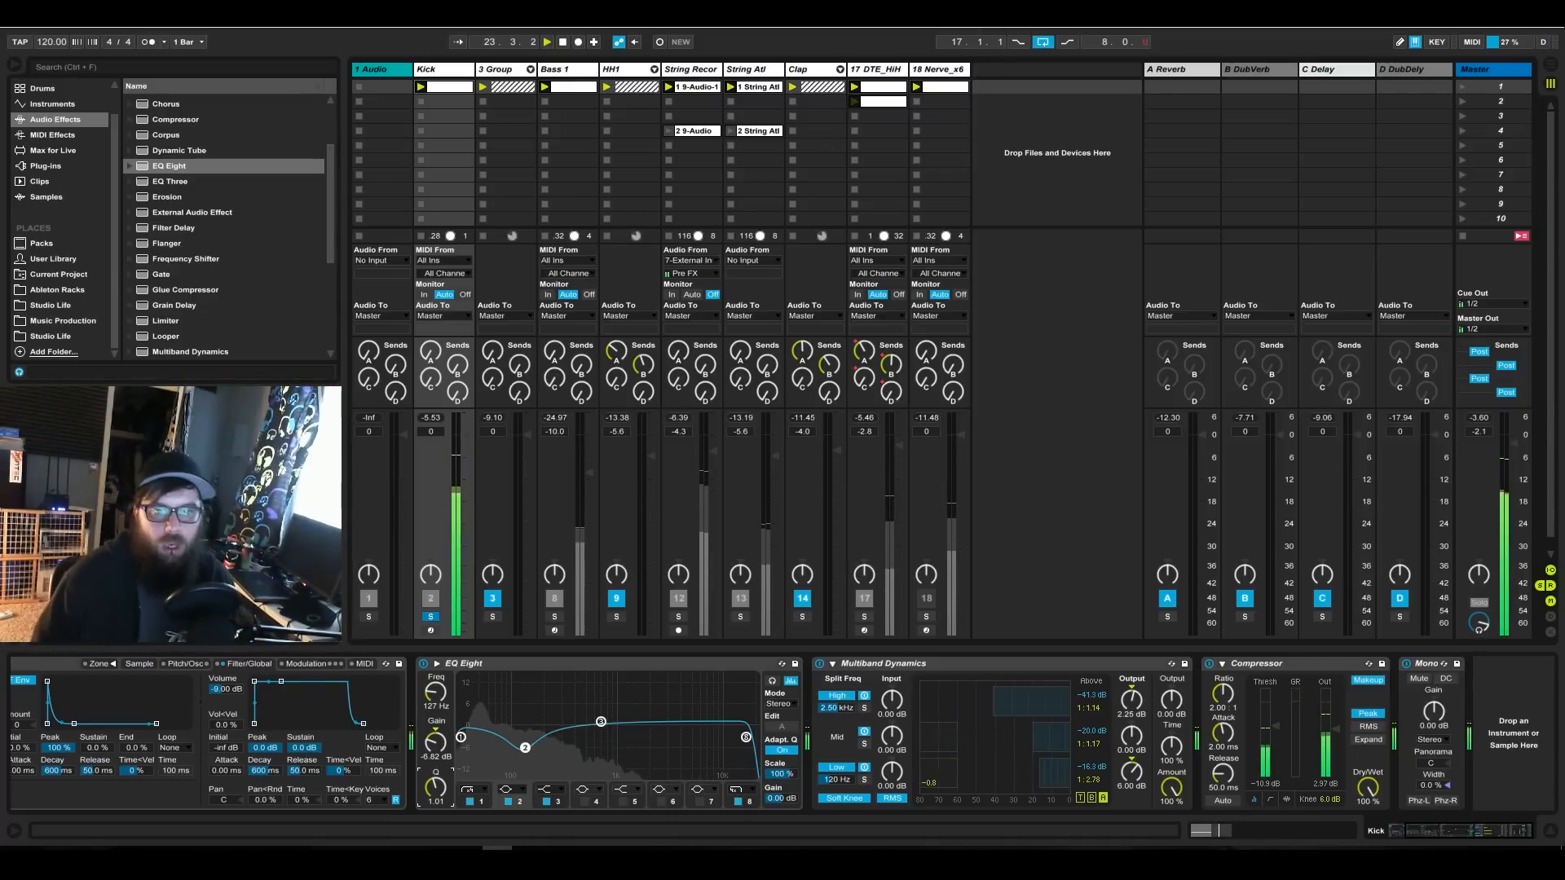
{"action": "left_click", "coordinate": [431, 617]}
Unfold the 3 Group track and solo it.
{"action": "left_click", "coordinate": [527, 71]}
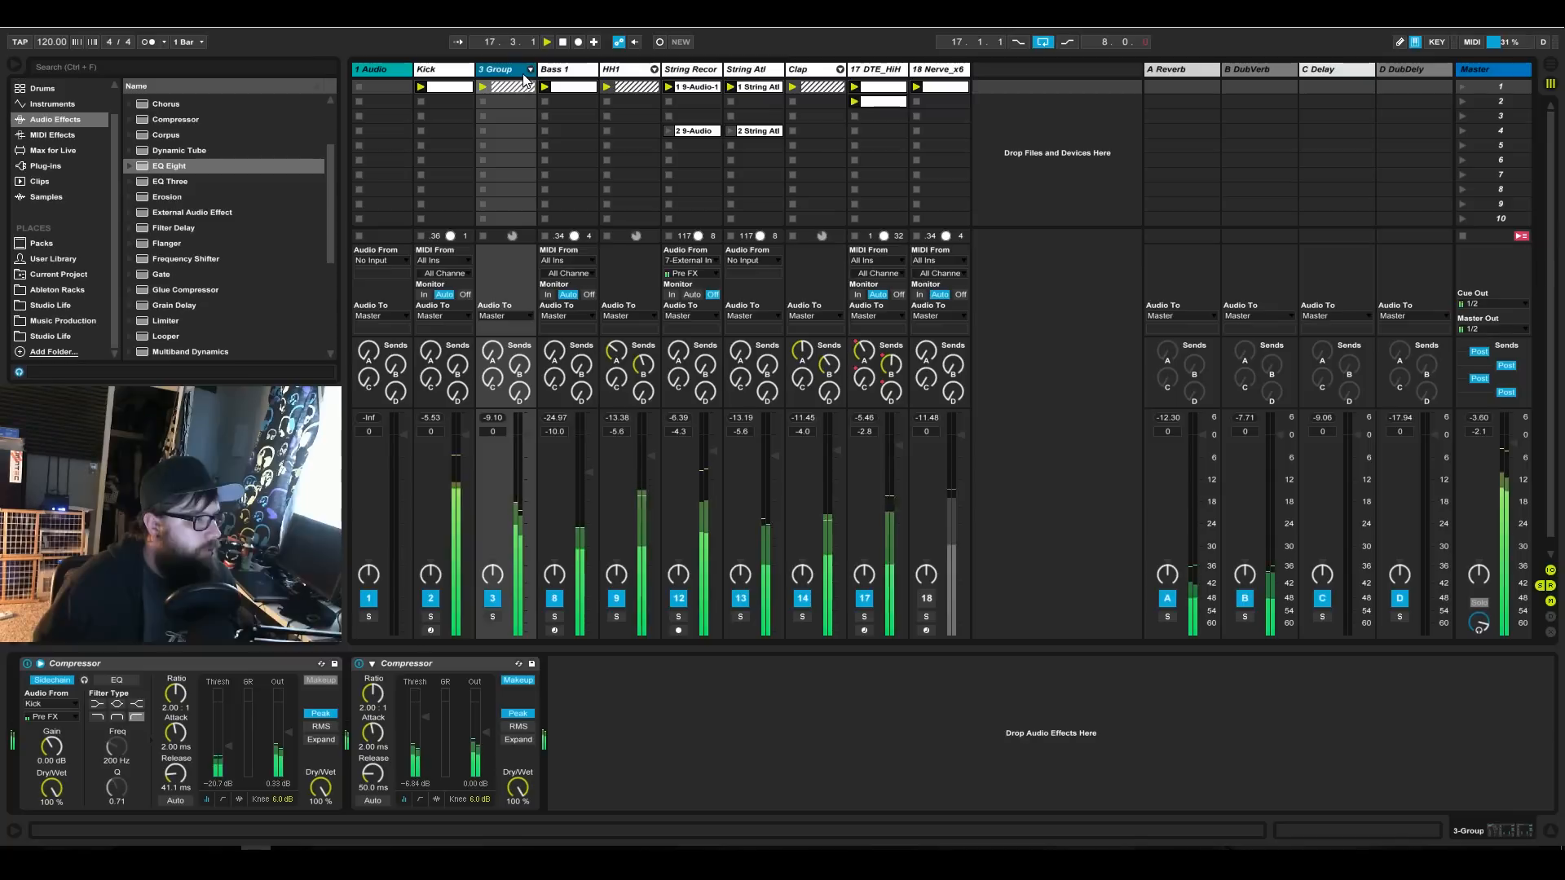
{"action": "left_click", "coordinate": [530, 70]}
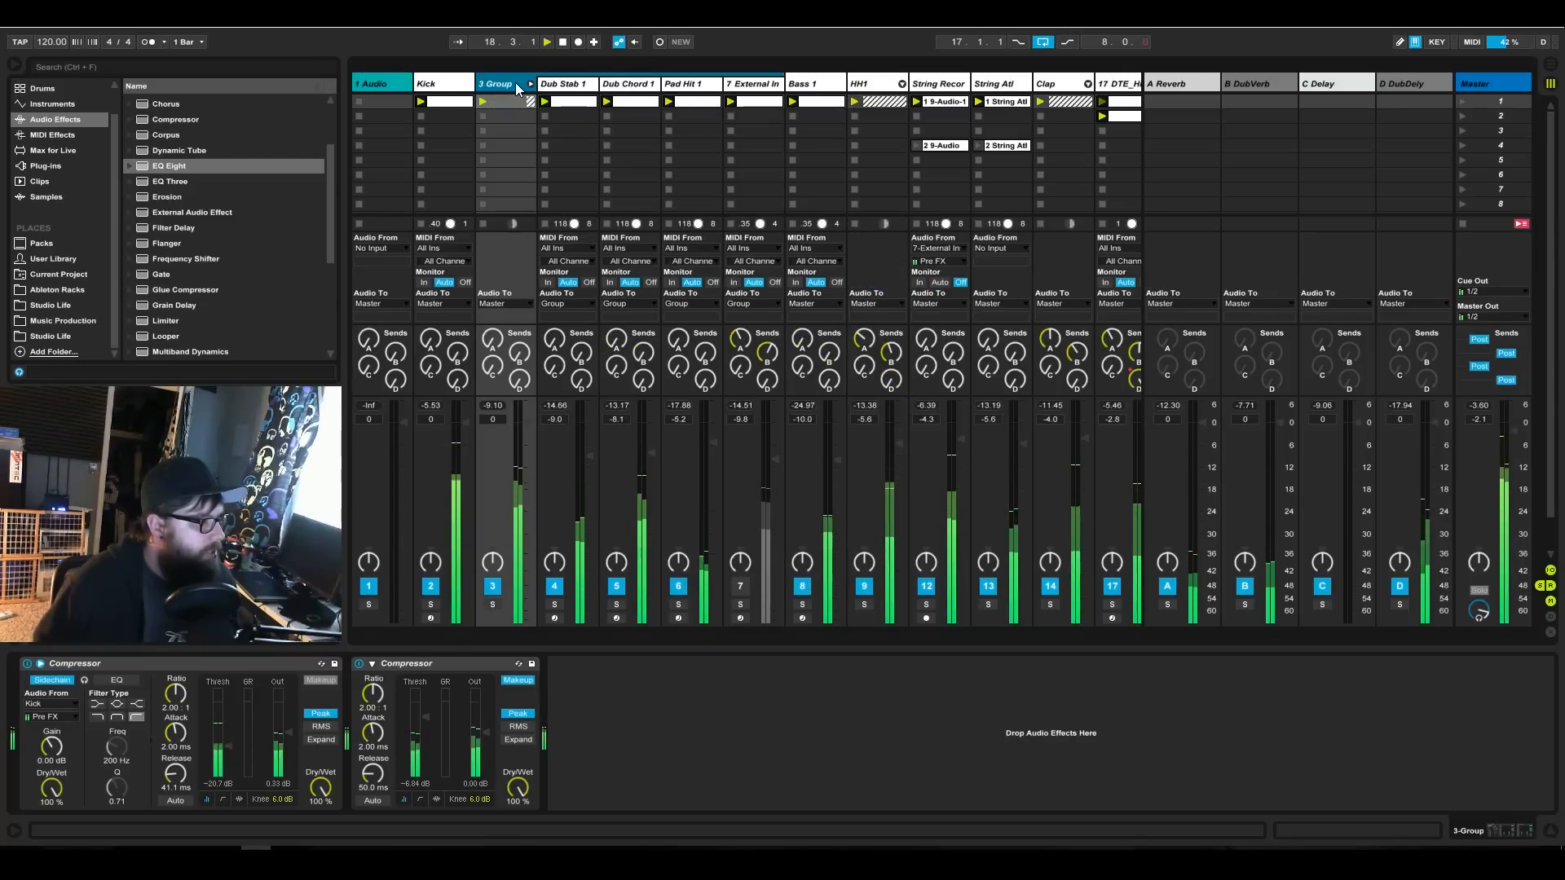
{"action": "left_click", "coordinate": [492, 605]}
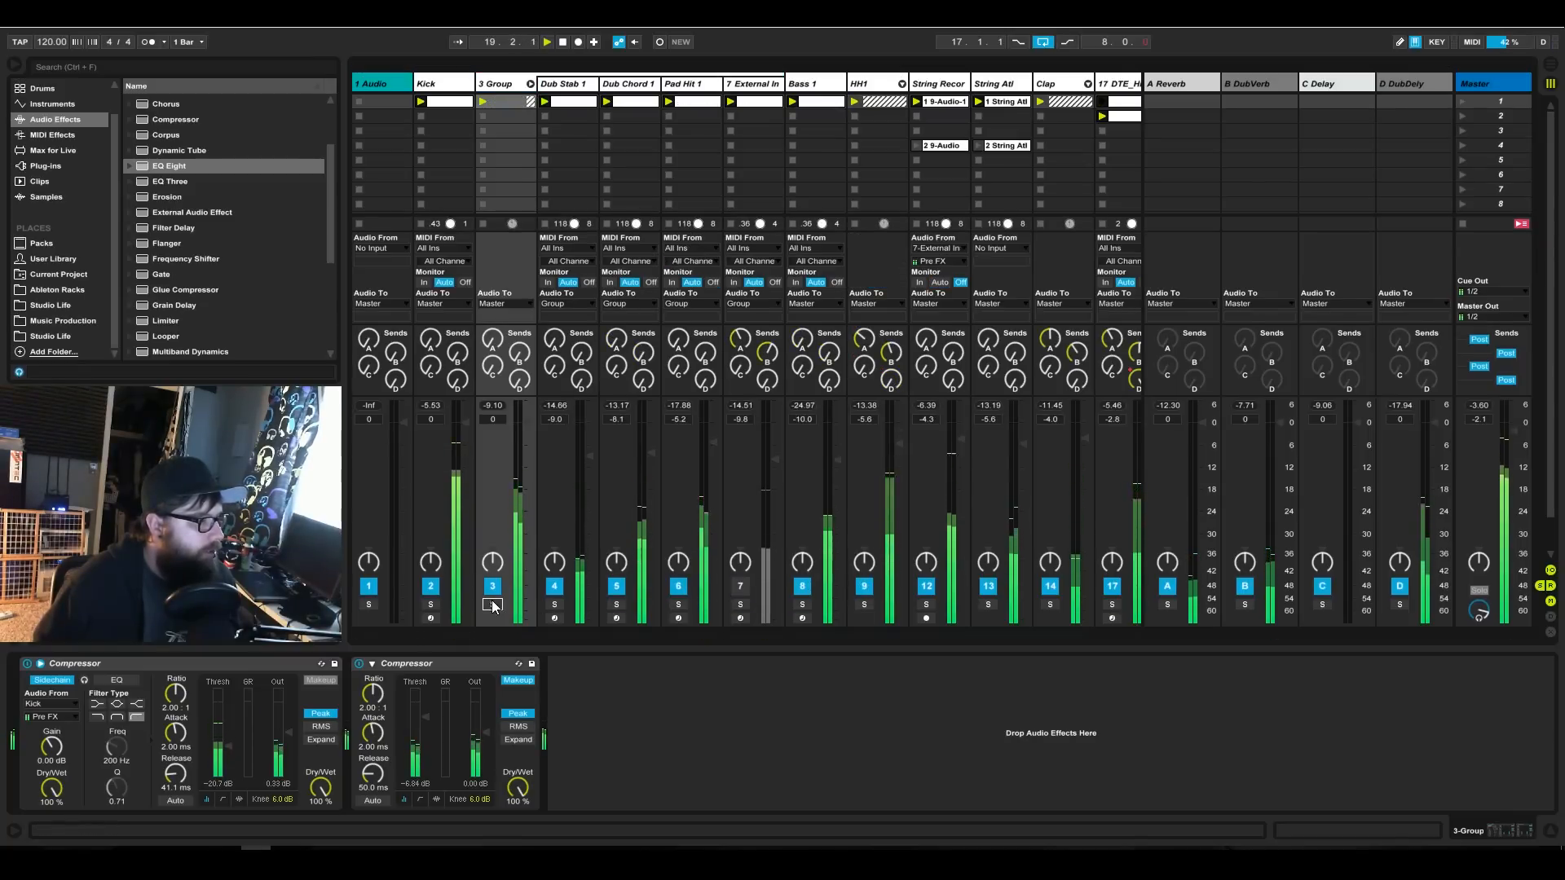
Rename the 3 Group track as Synth Buss.
{"action": "right_click", "coordinate": [513, 84]}
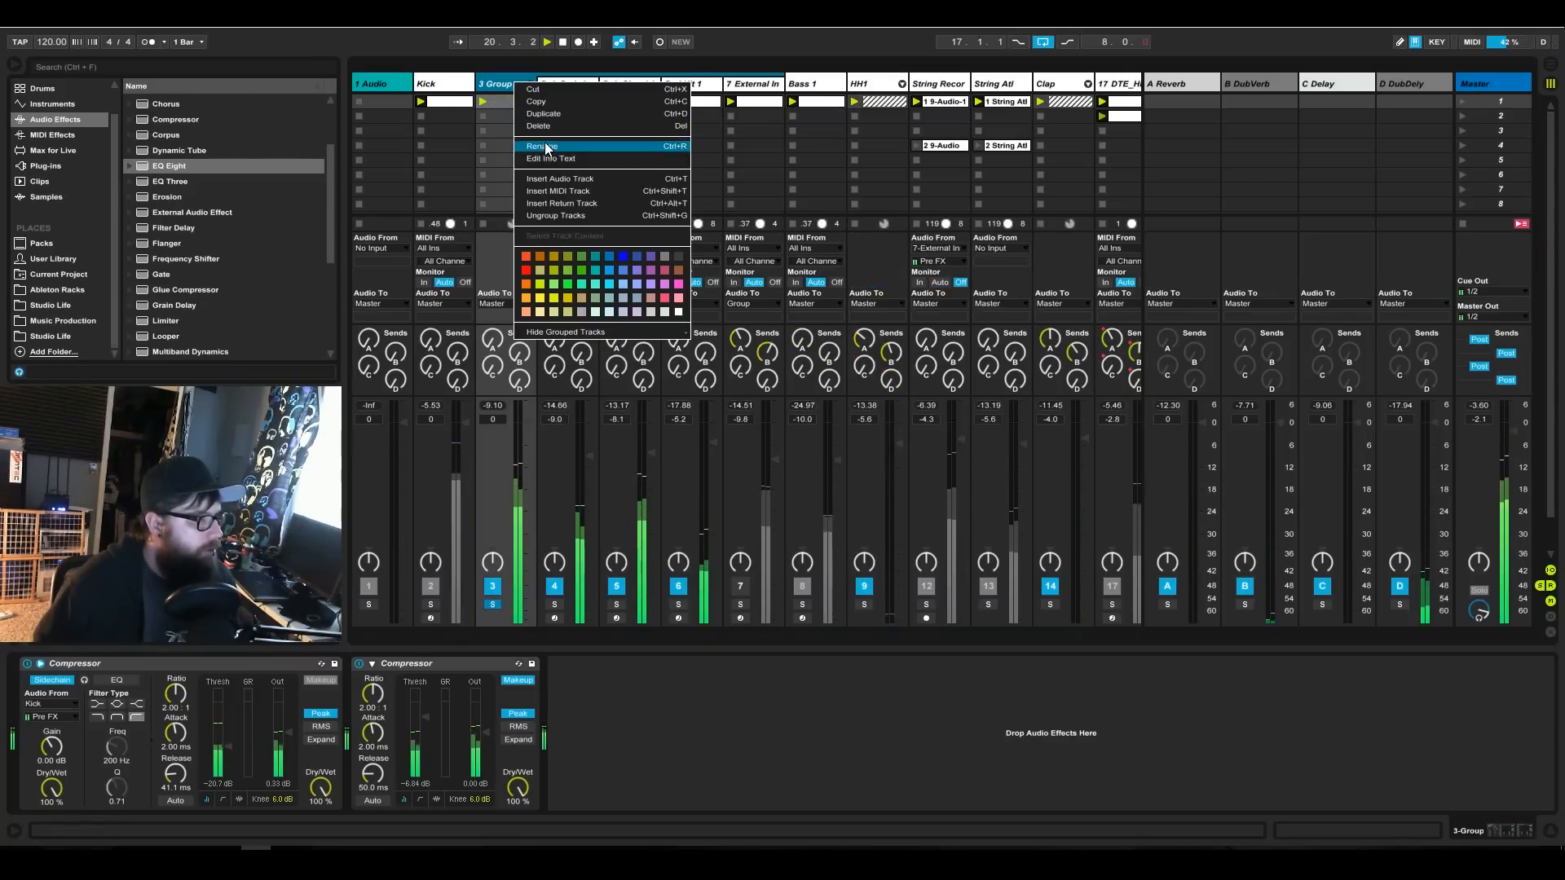
{"action": "left_click", "coordinate": [542, 146]}
{"action": "type", "text": "Synth Buss"}
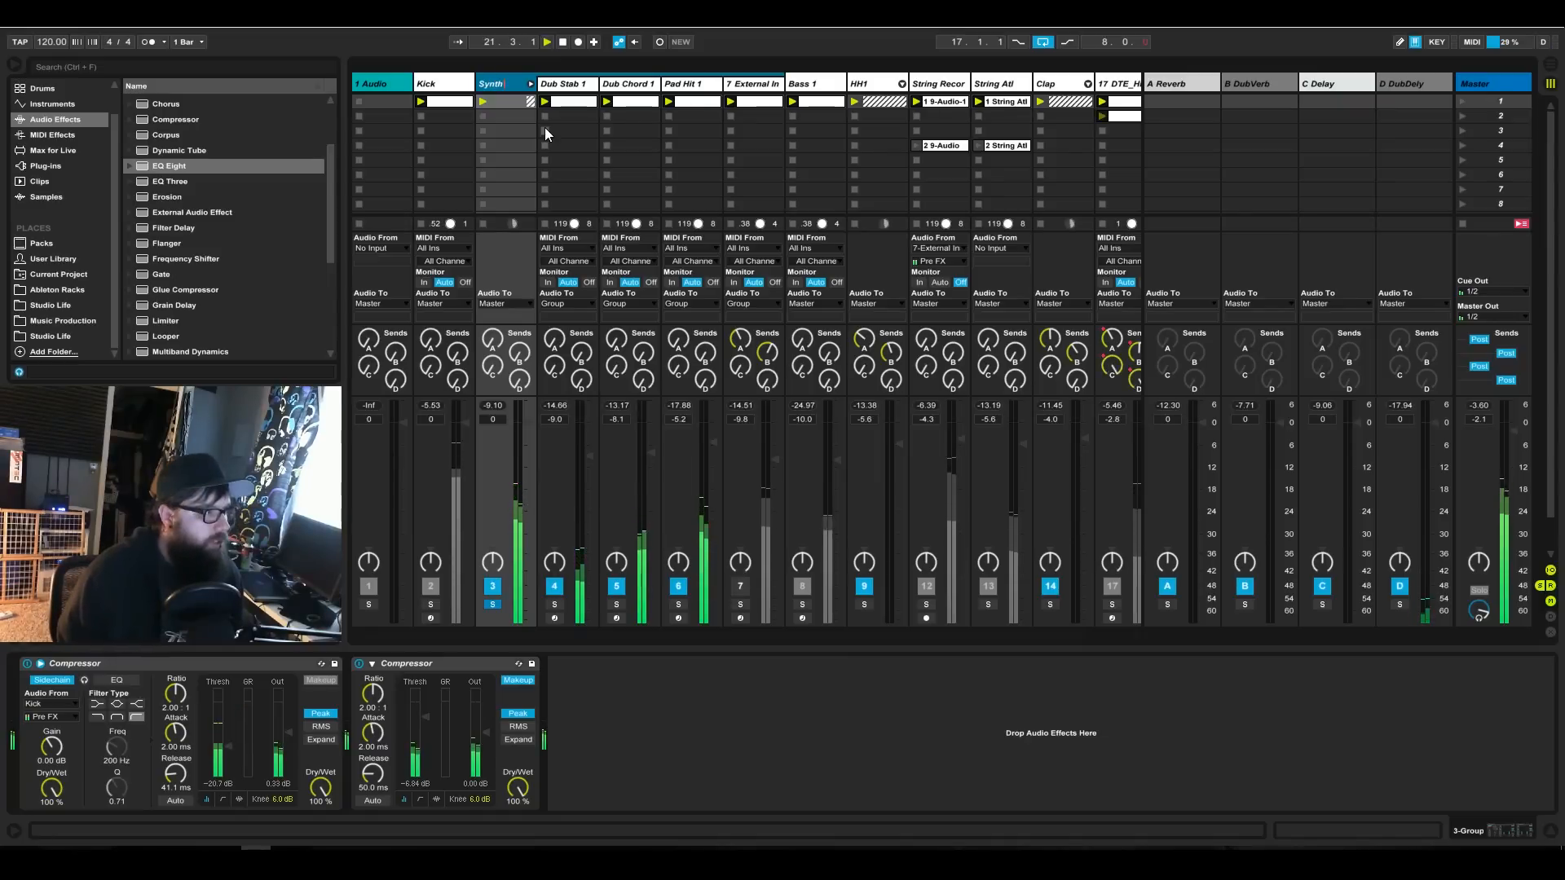
{"action": "key", "text": "Return"}
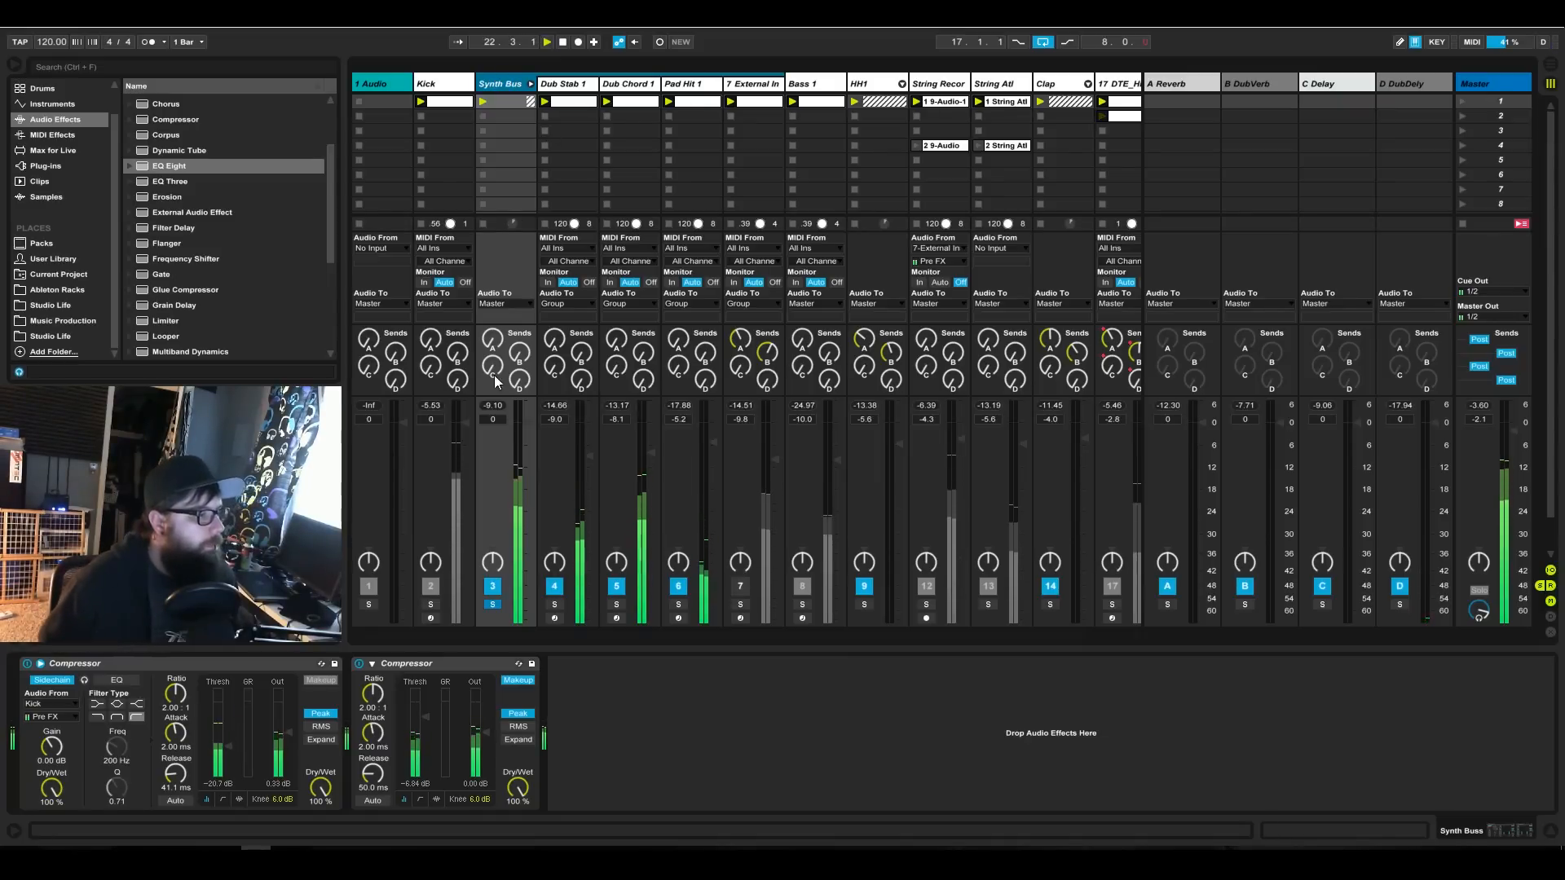
Solo the Dub Stab 1 track inside the synth group.
{"action": "left_click", "coordinate": [574, 89]}
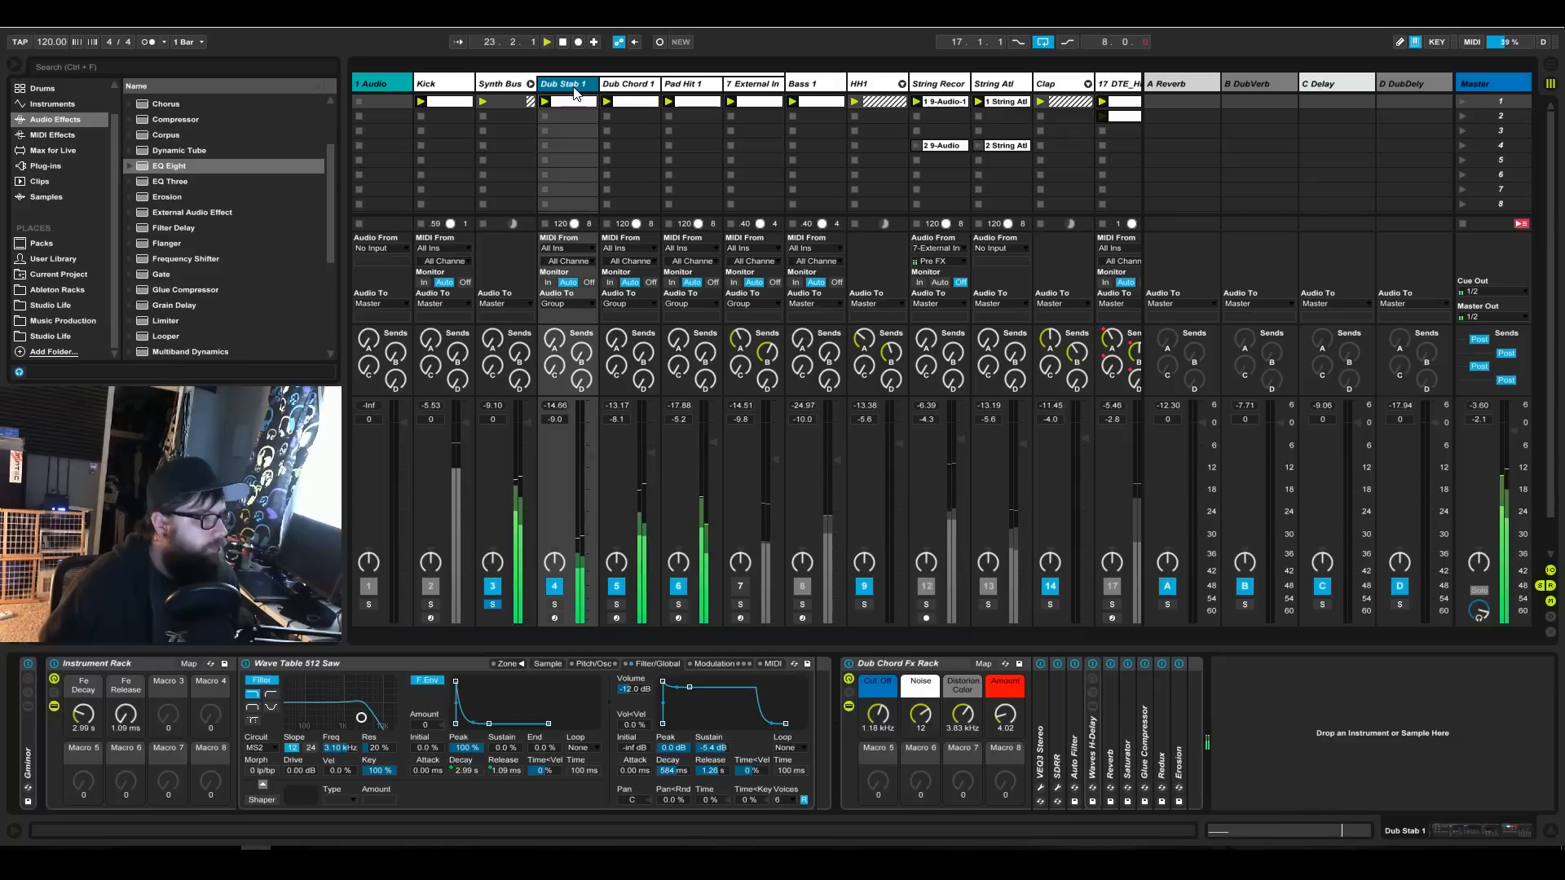
{"action": "left_click", "coordinate": [554, 604]}
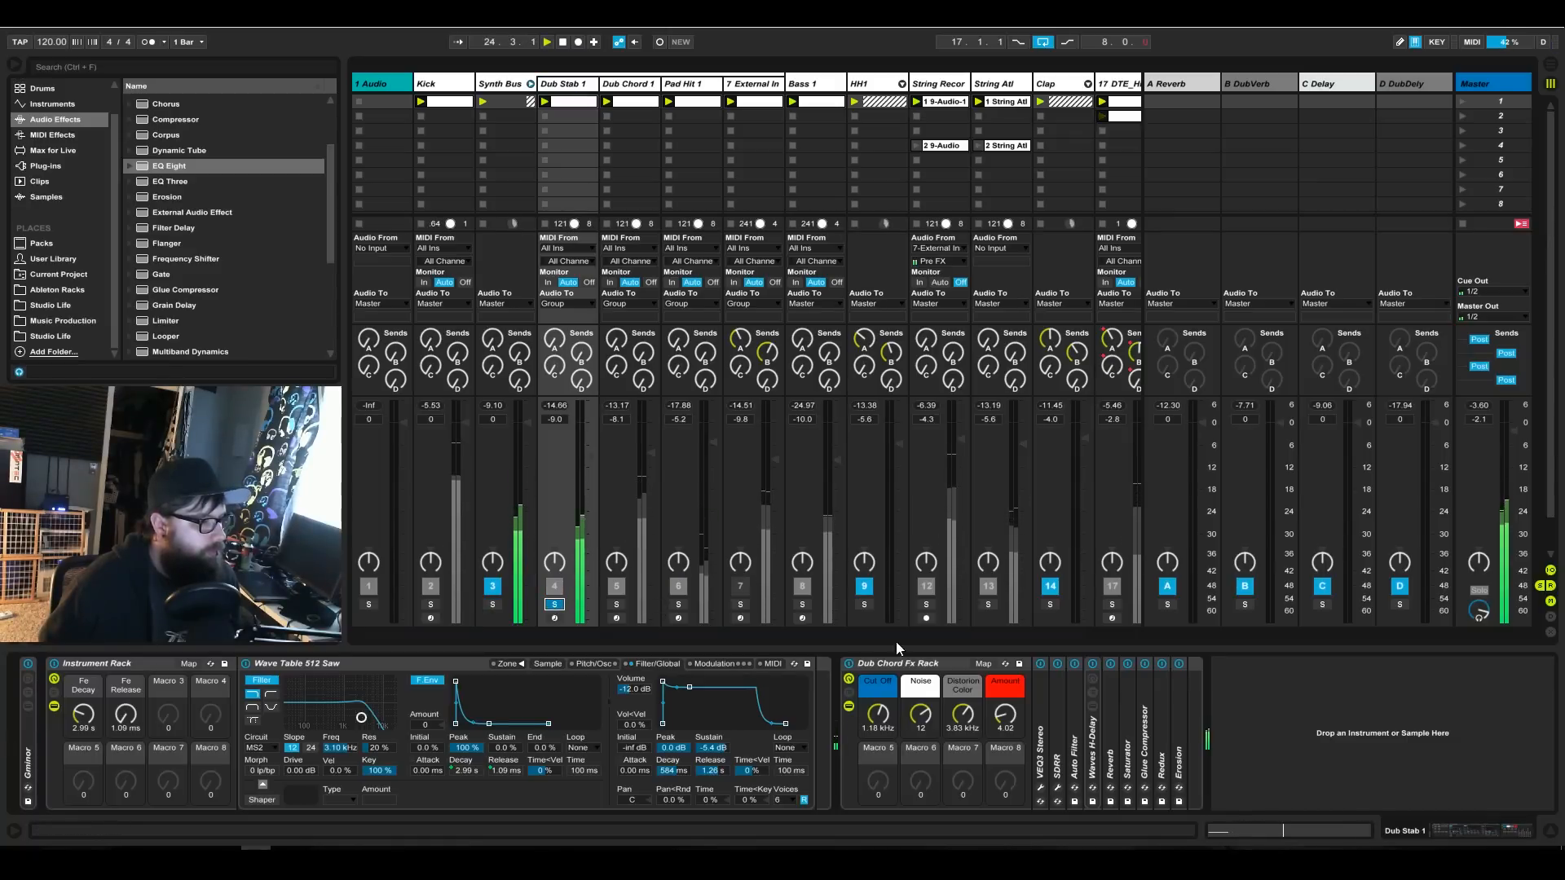
Examine the device chains of the Dub Chord 1, Pad Hit 1, string and Dub Stab 1 tracks.
{"action": "left_click", "coordinate": [634, 87]}
{"action": "left_click", "coordinate": [691, 83]}
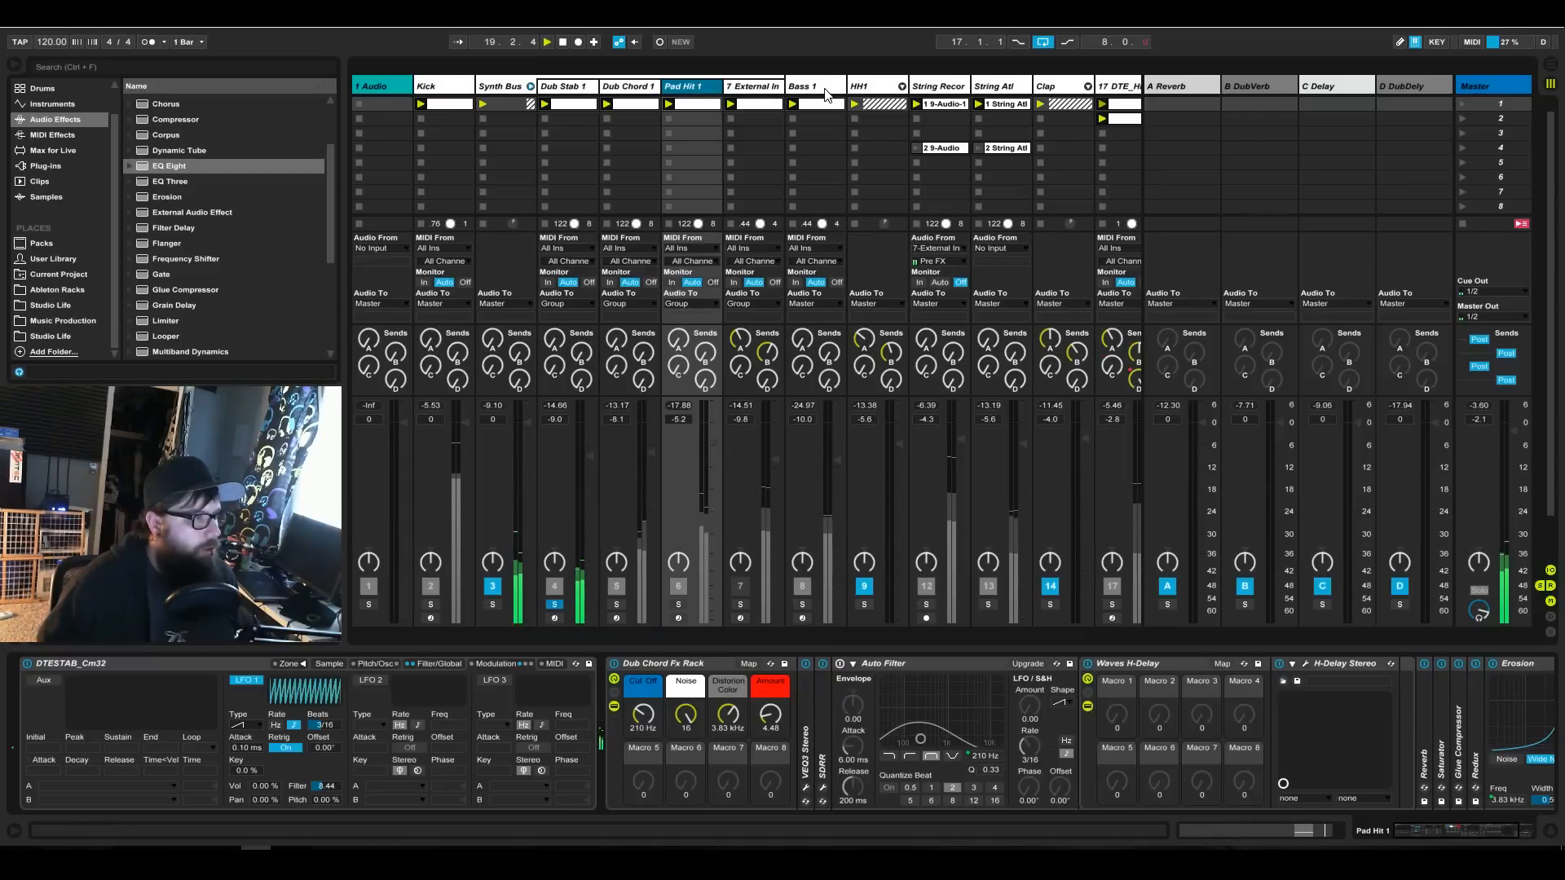
{"action": "left_click", "coordinate": [937, 86]}
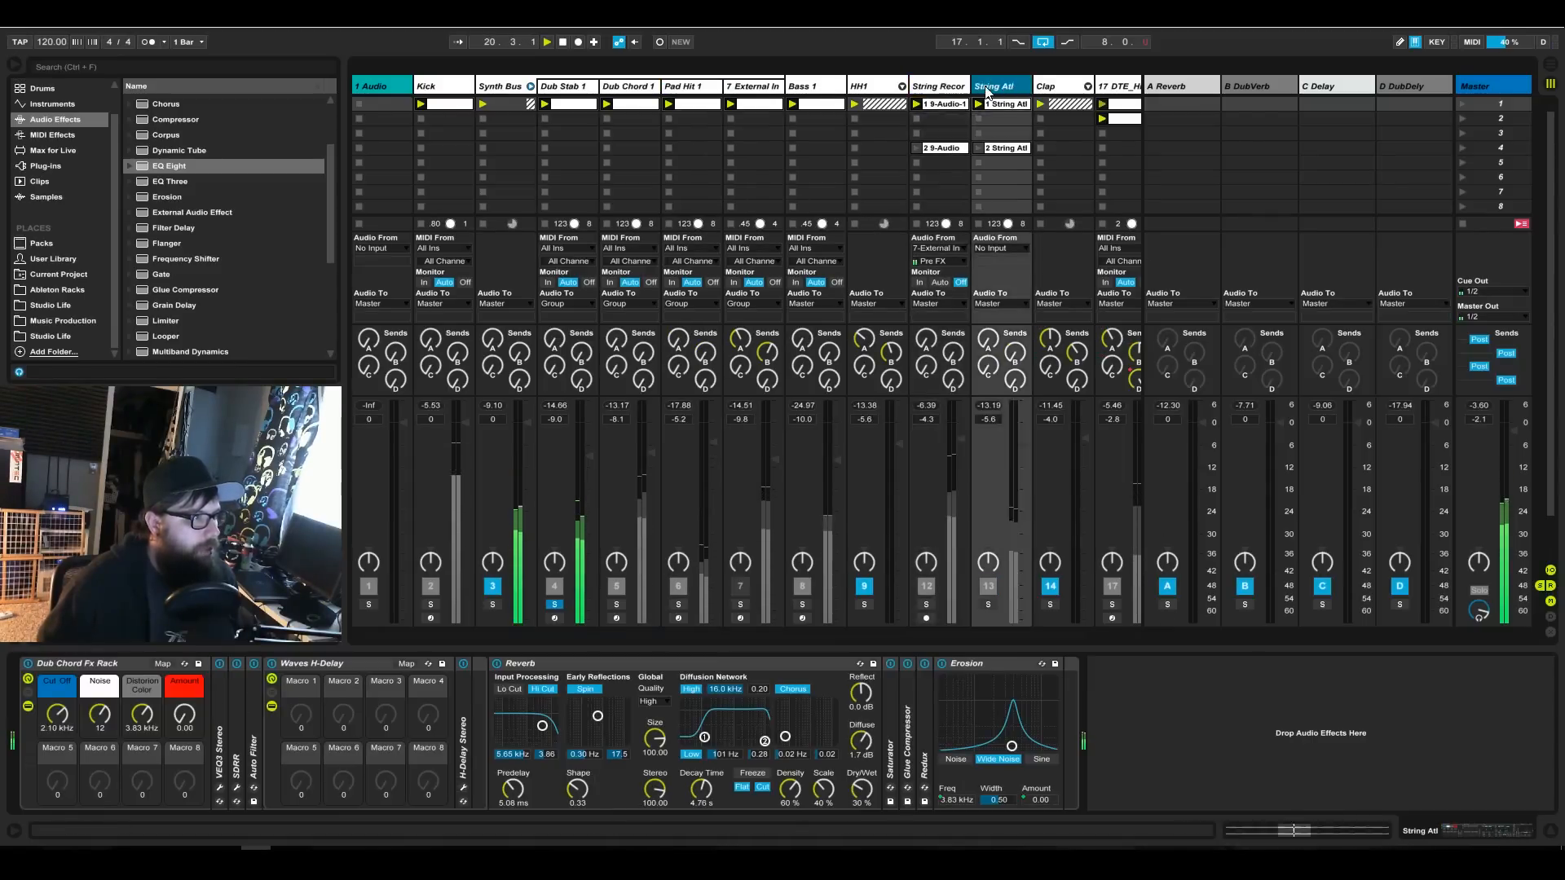
{"action": "left_click", "coordinate": [584, 91]}
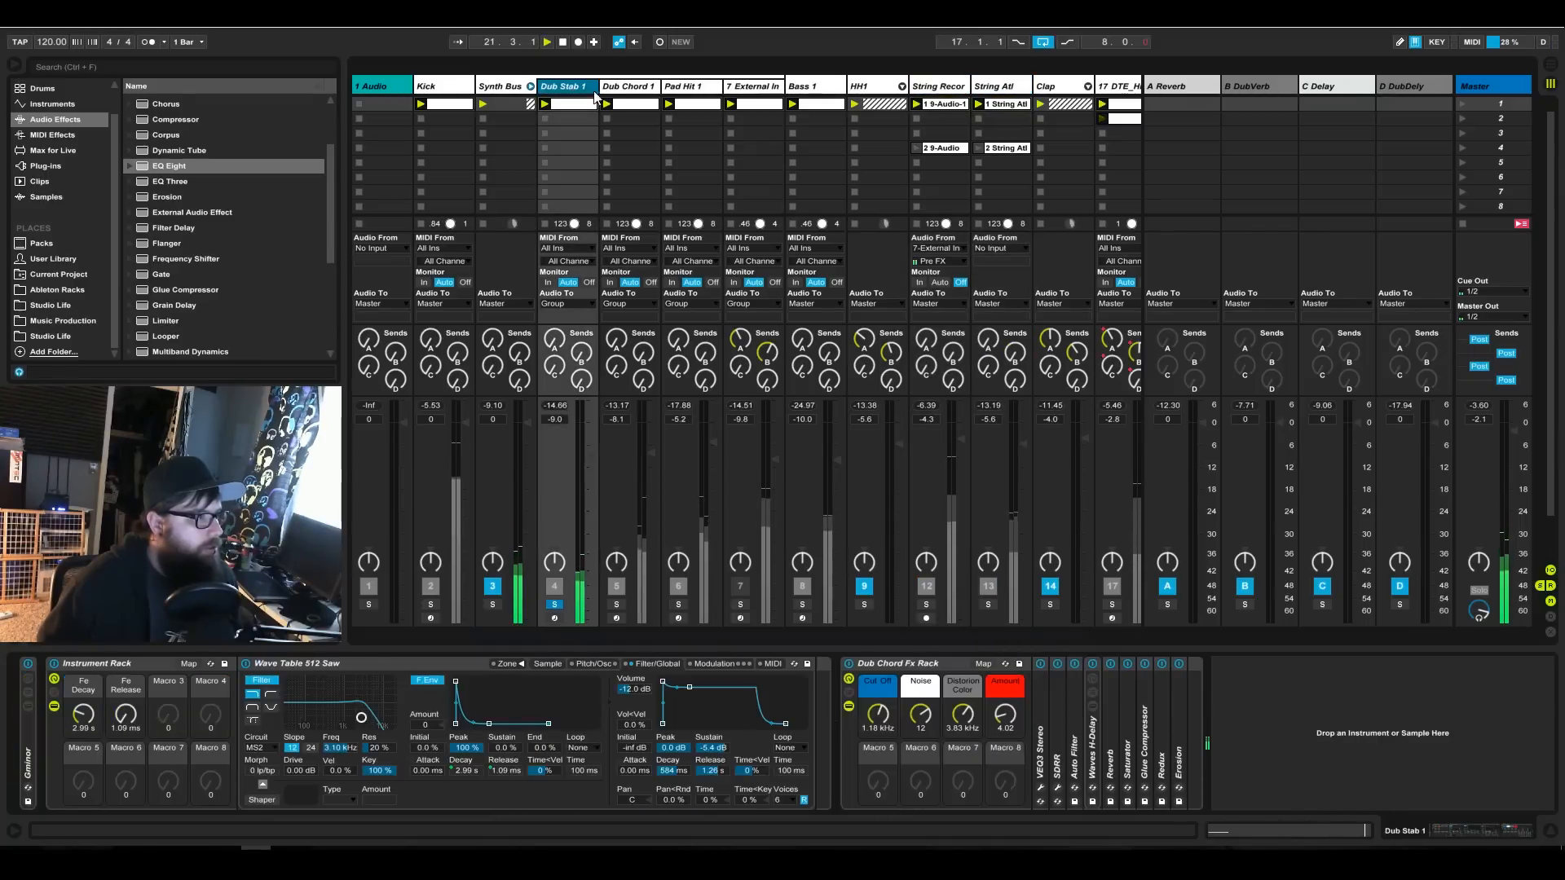
{"action": "left_click", "coordinate": [647, 88]}
{"action": "left_click", "coordinate": [699, 84]}
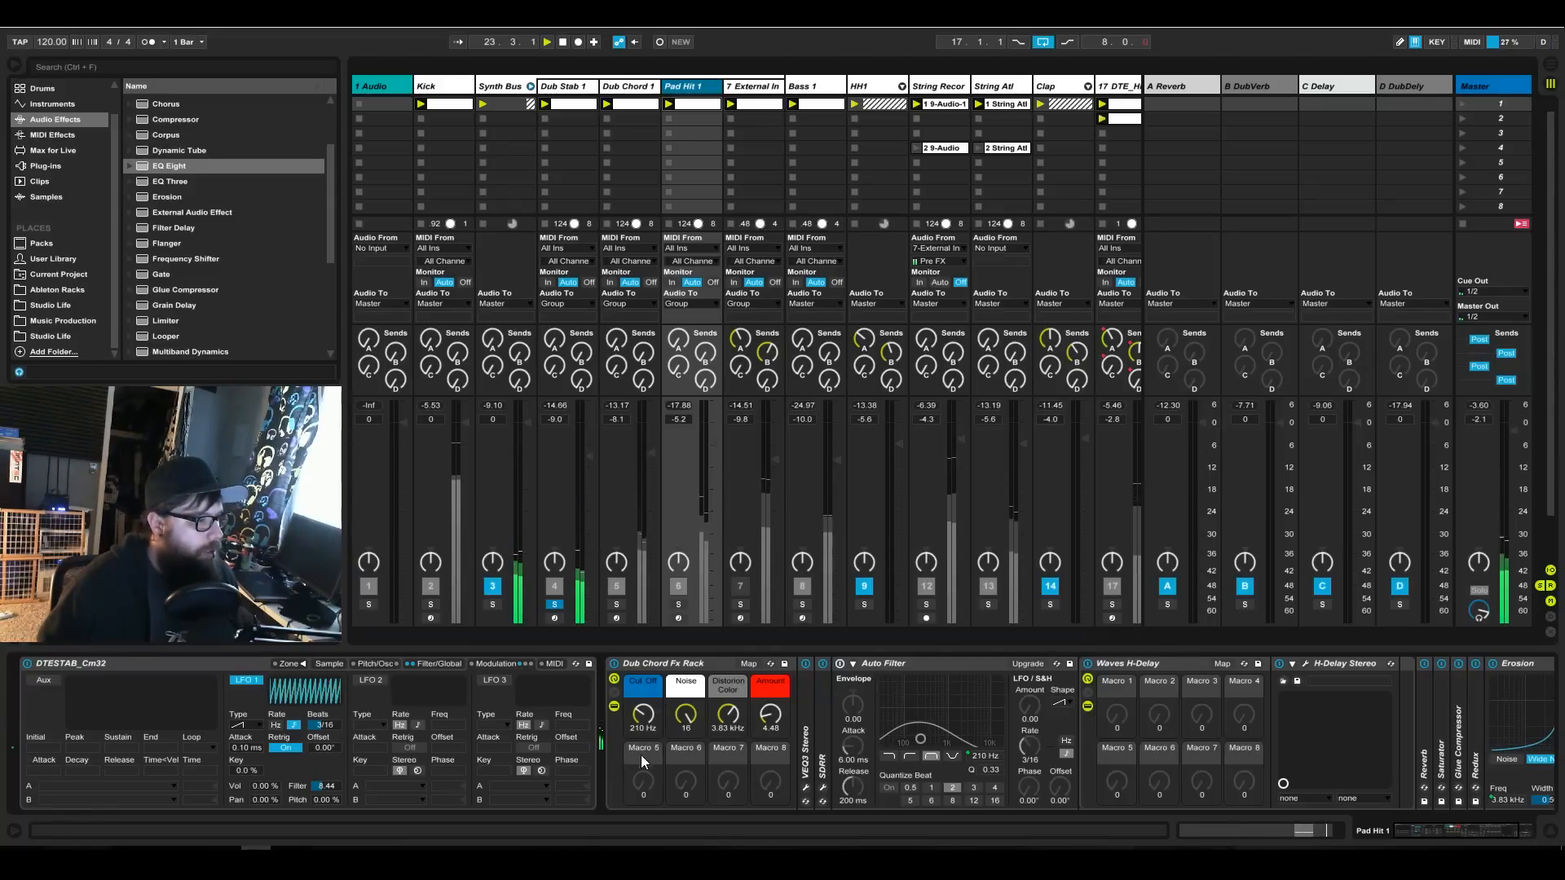
{"action": "mouse_move", "coordinate": [1491, 833]}
{"action": "left_mouse_down"}
{"action": "mouse_move", "coordinate": [1508, 833]}
{"action": "mouse_move", "coordinate": [1485, 829]}
{"action": "left_mouse_up"}
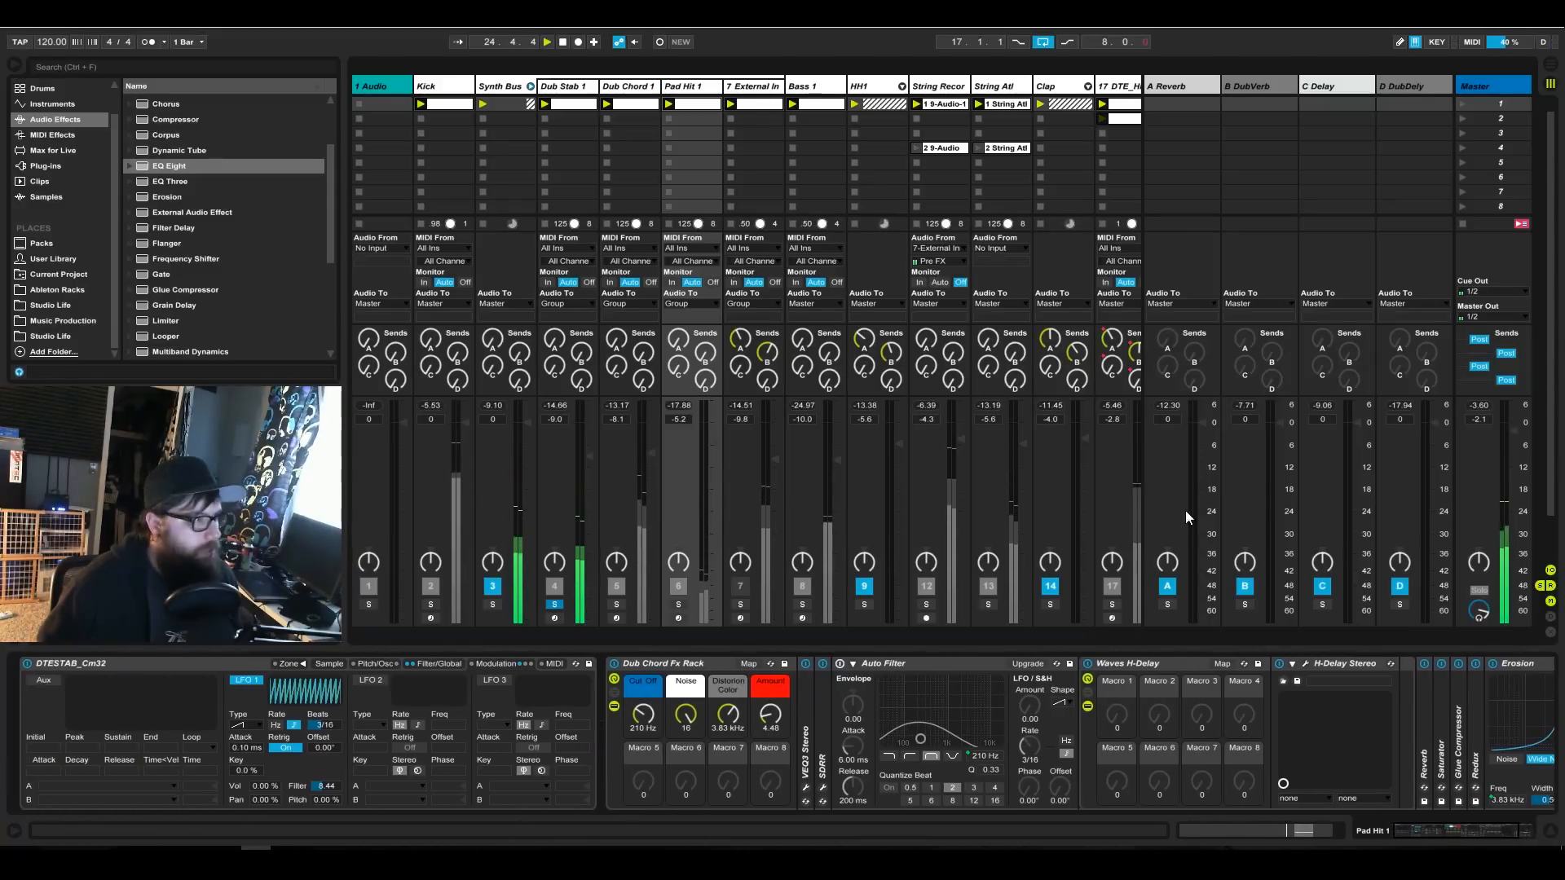
Show the device chain of the Dub Stab 1 track.
{"action": "left_click", "coordinate": [570, 88]}
{"action": "left_click", "coordinate": [621, 86]}
{"action": "left_click", "coordinate": [560, 88]}
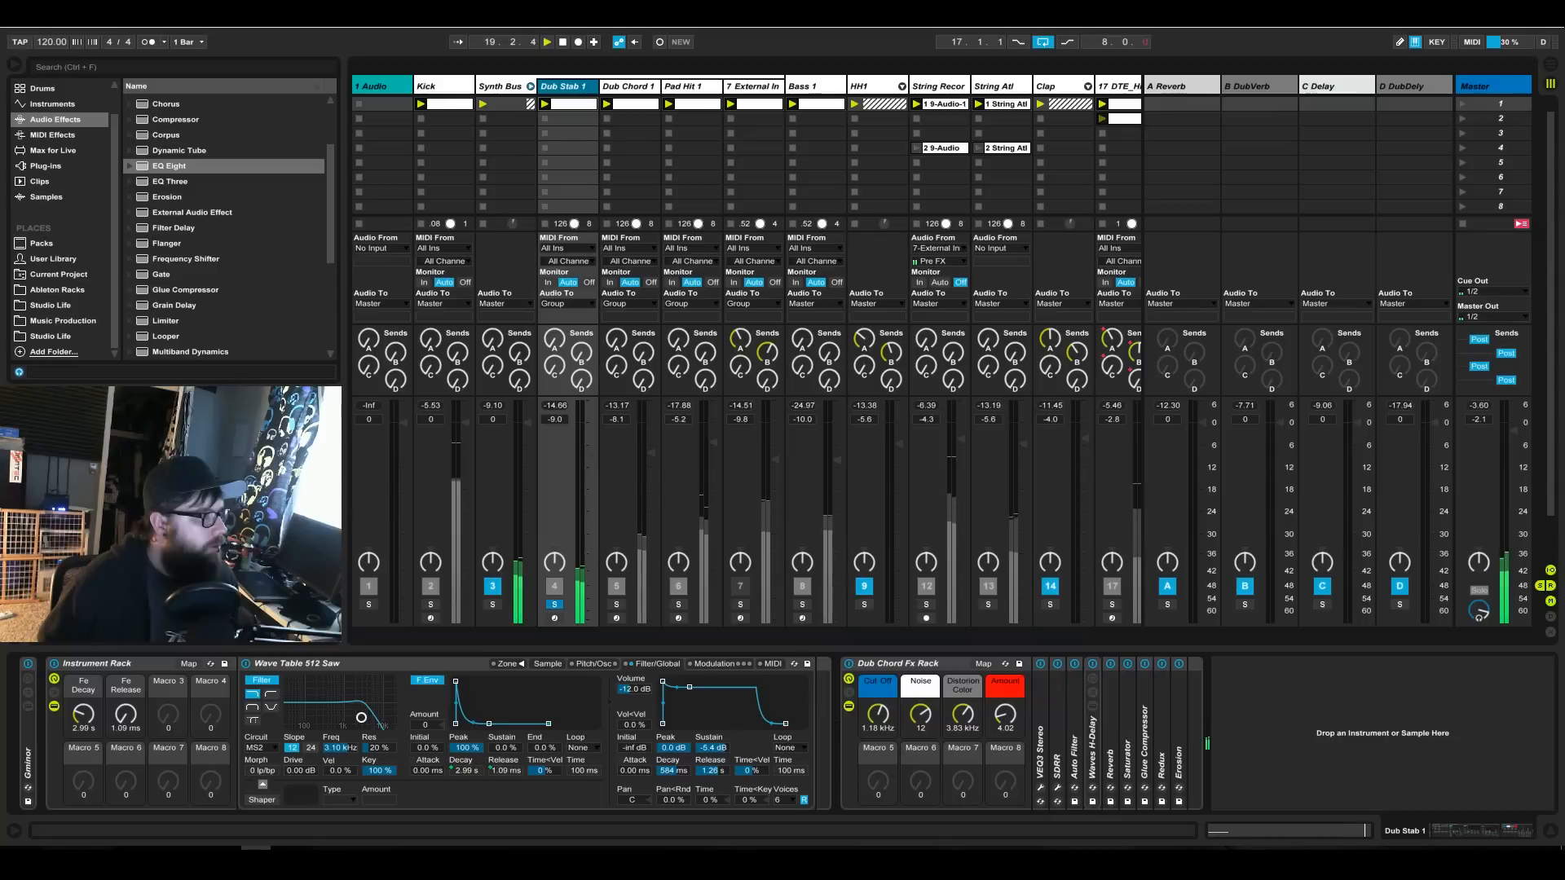
Check the MIDI port and control surface settings in the preferences.
{"action": "left_click", "coordinate": [147, 18]}
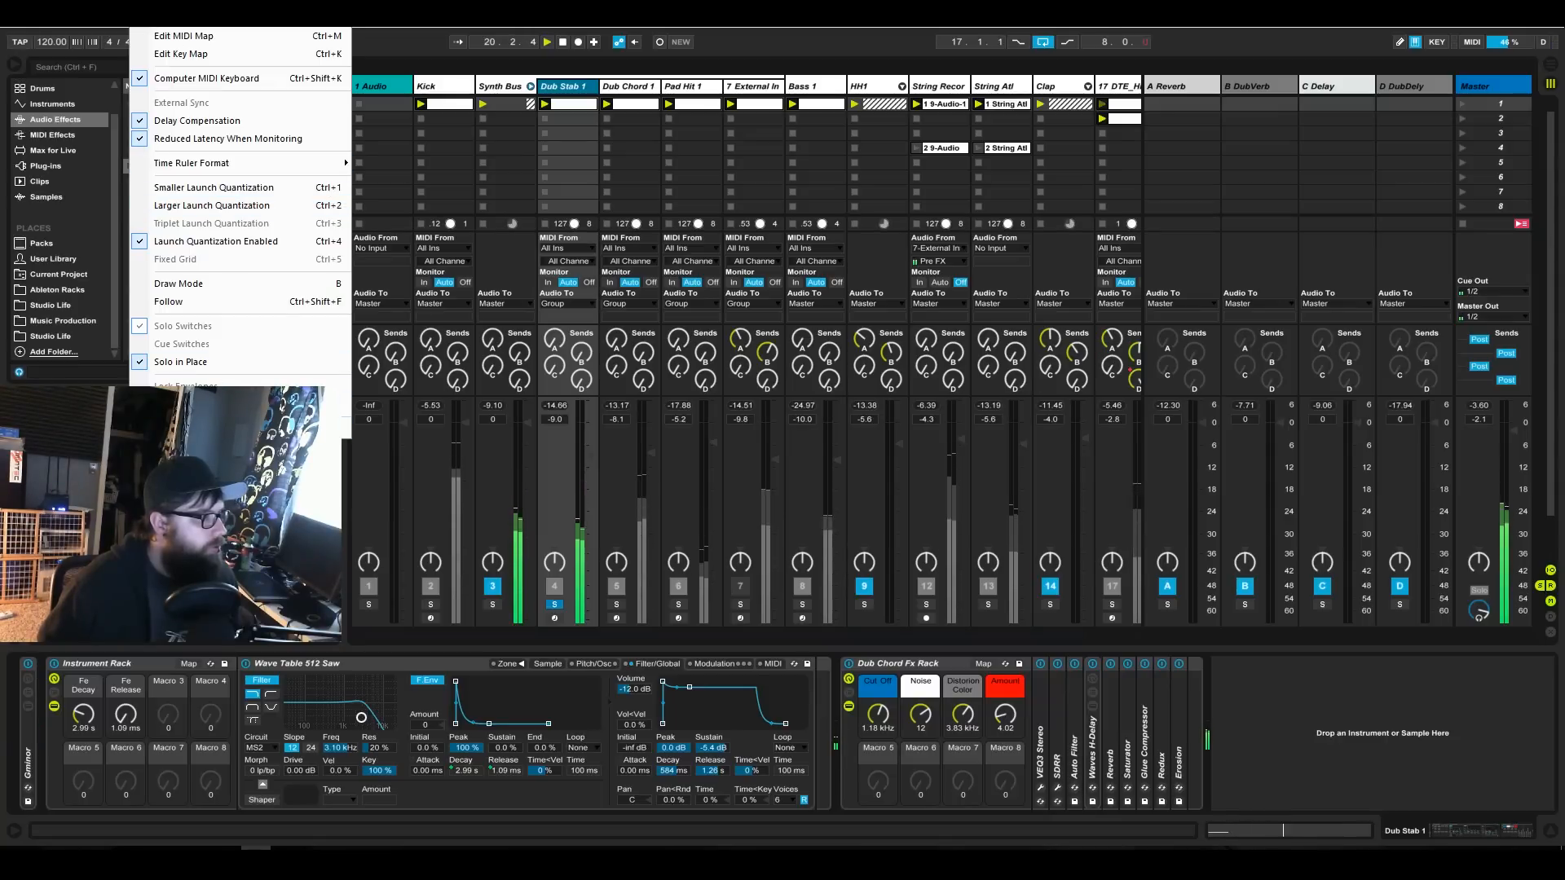
{"action": "left_click", "coordinate": [203, 428]}
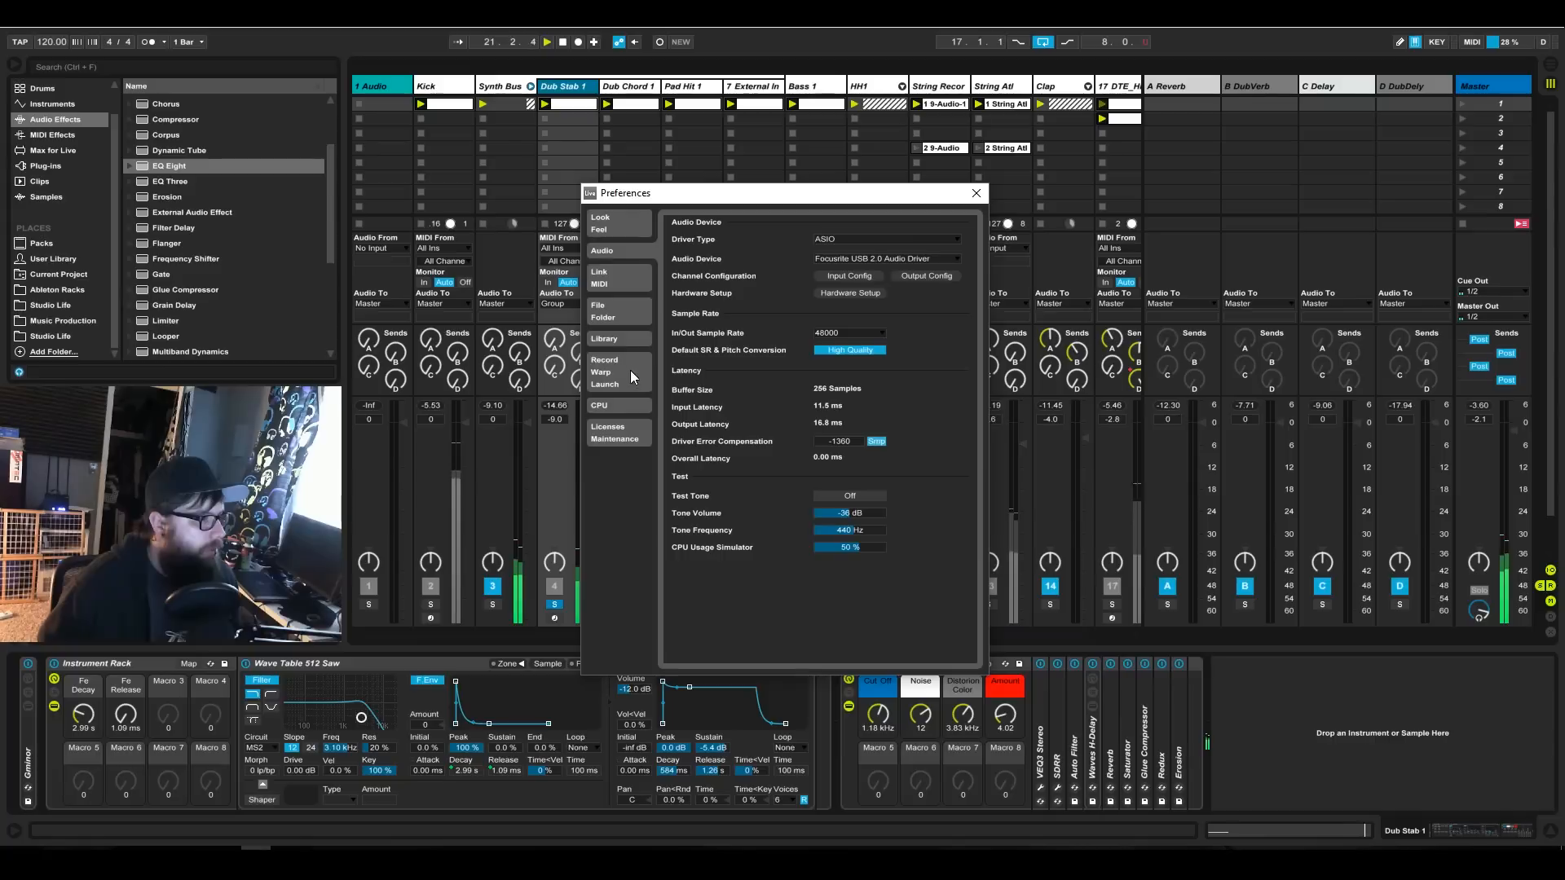
{"action": "left_click", "coordinate": [608, 278]}
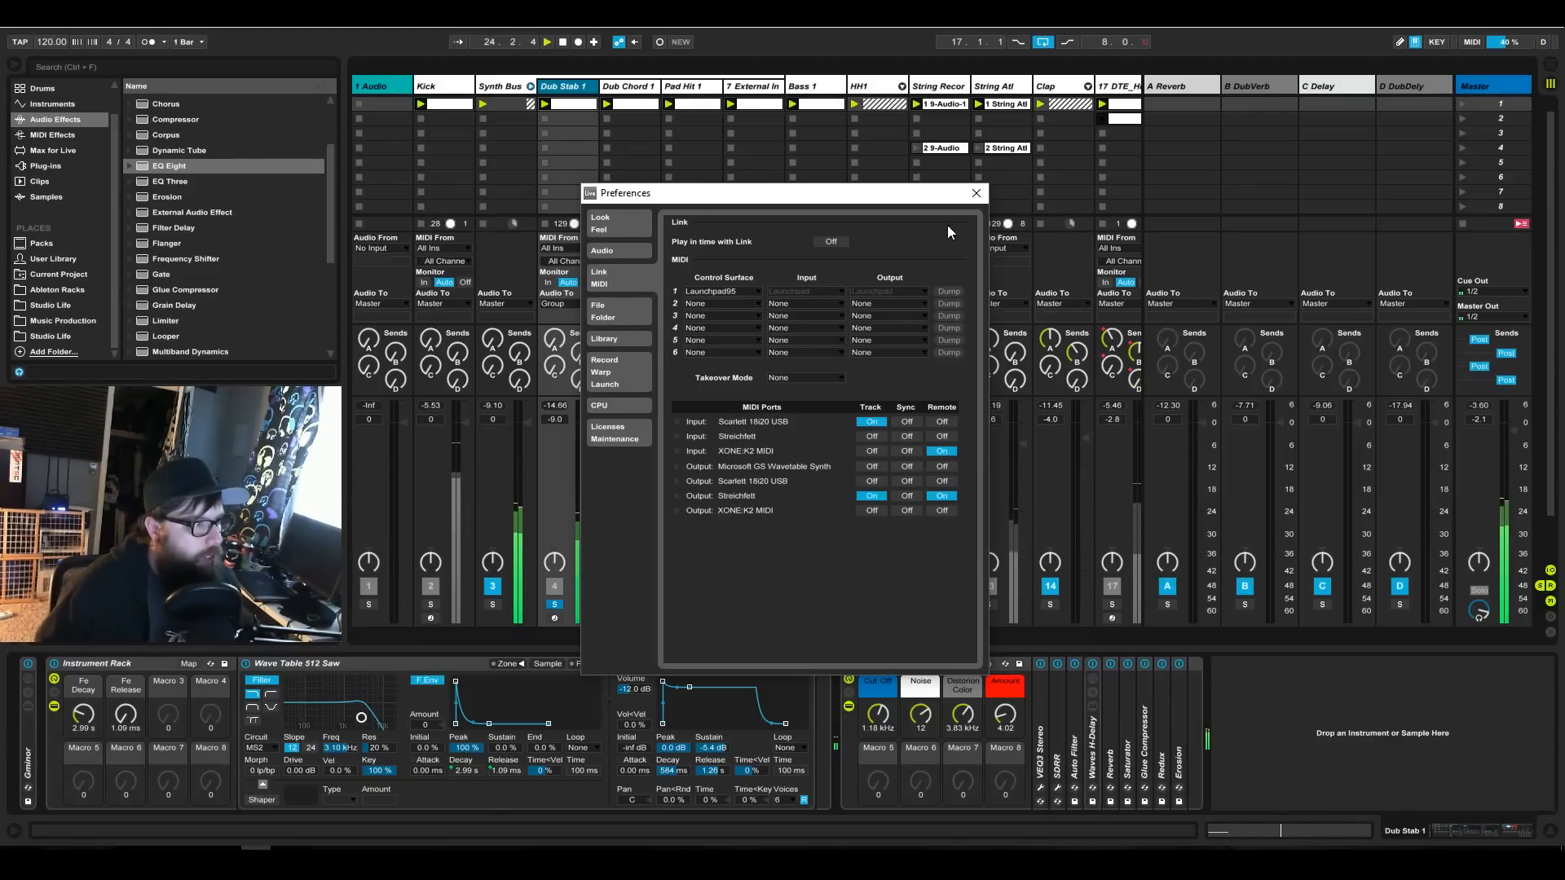
{"action": "left_click", "coordinate": [976, 193]}
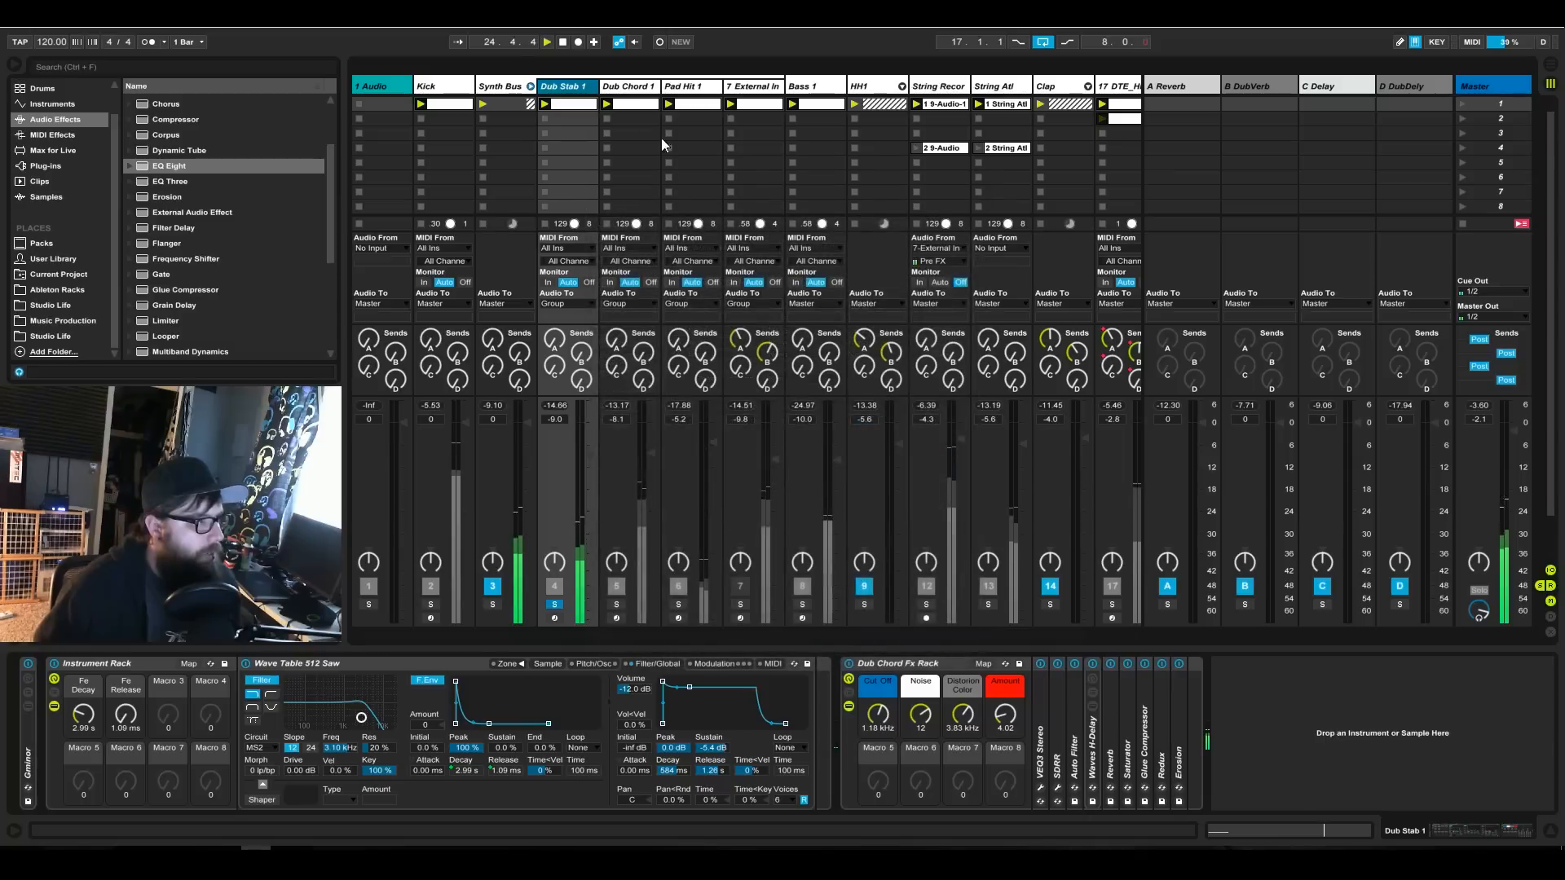
MIDI-map the Cut Off macro of Dub Stab 1's Dub Chord Fx Rack to CC 4 with a range of 300 Hz to 3 kHz.
{"action": "left_click", "coordinate": [1472, 44]}
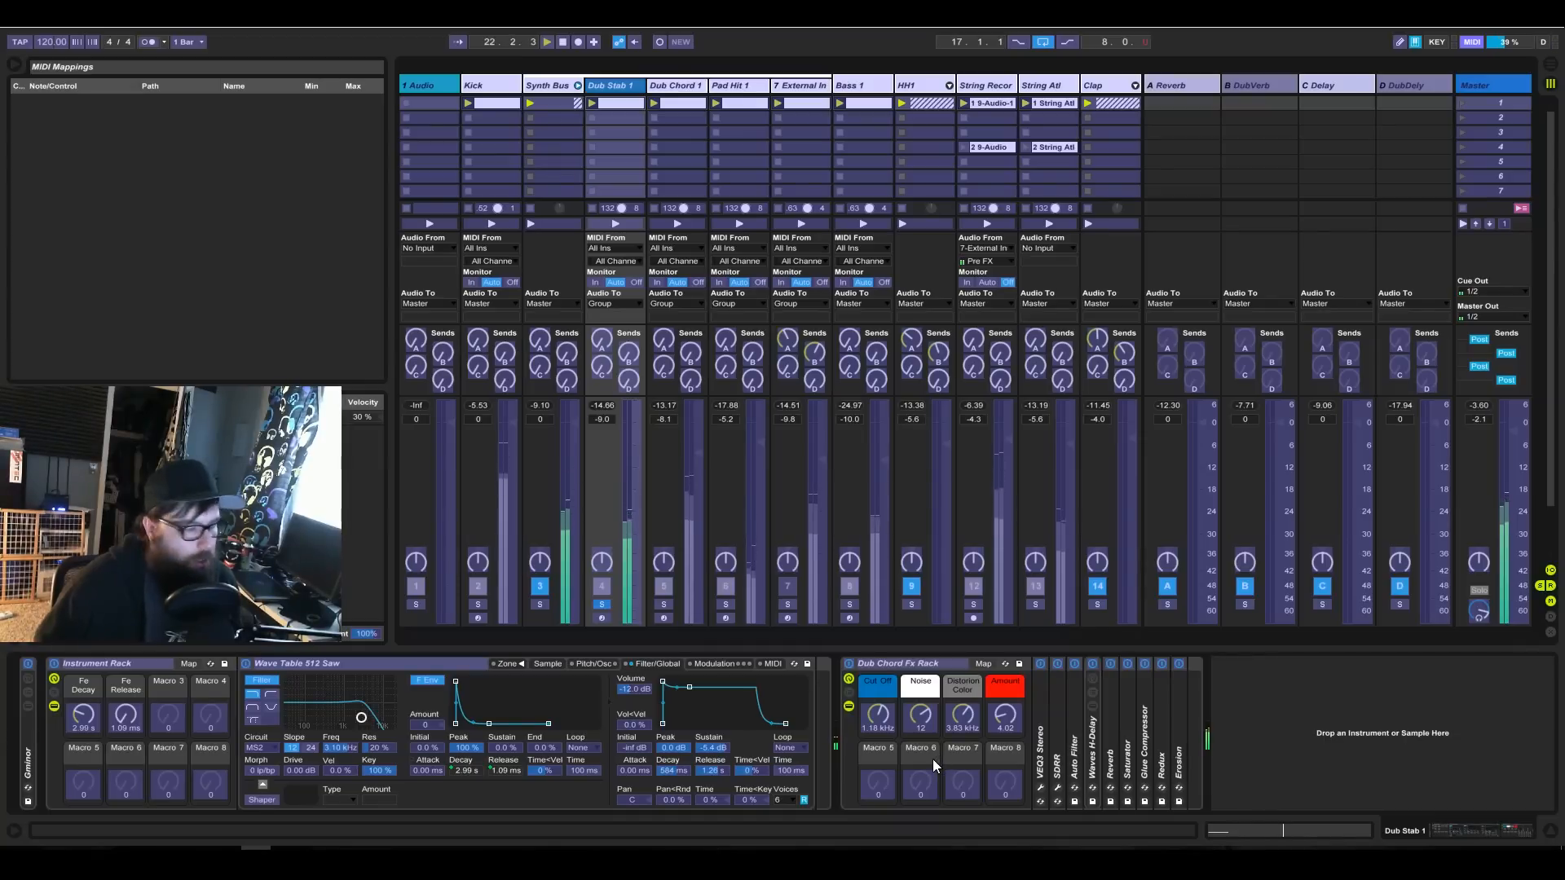
{"action": "left_click", "coordinate": [879, 730]}
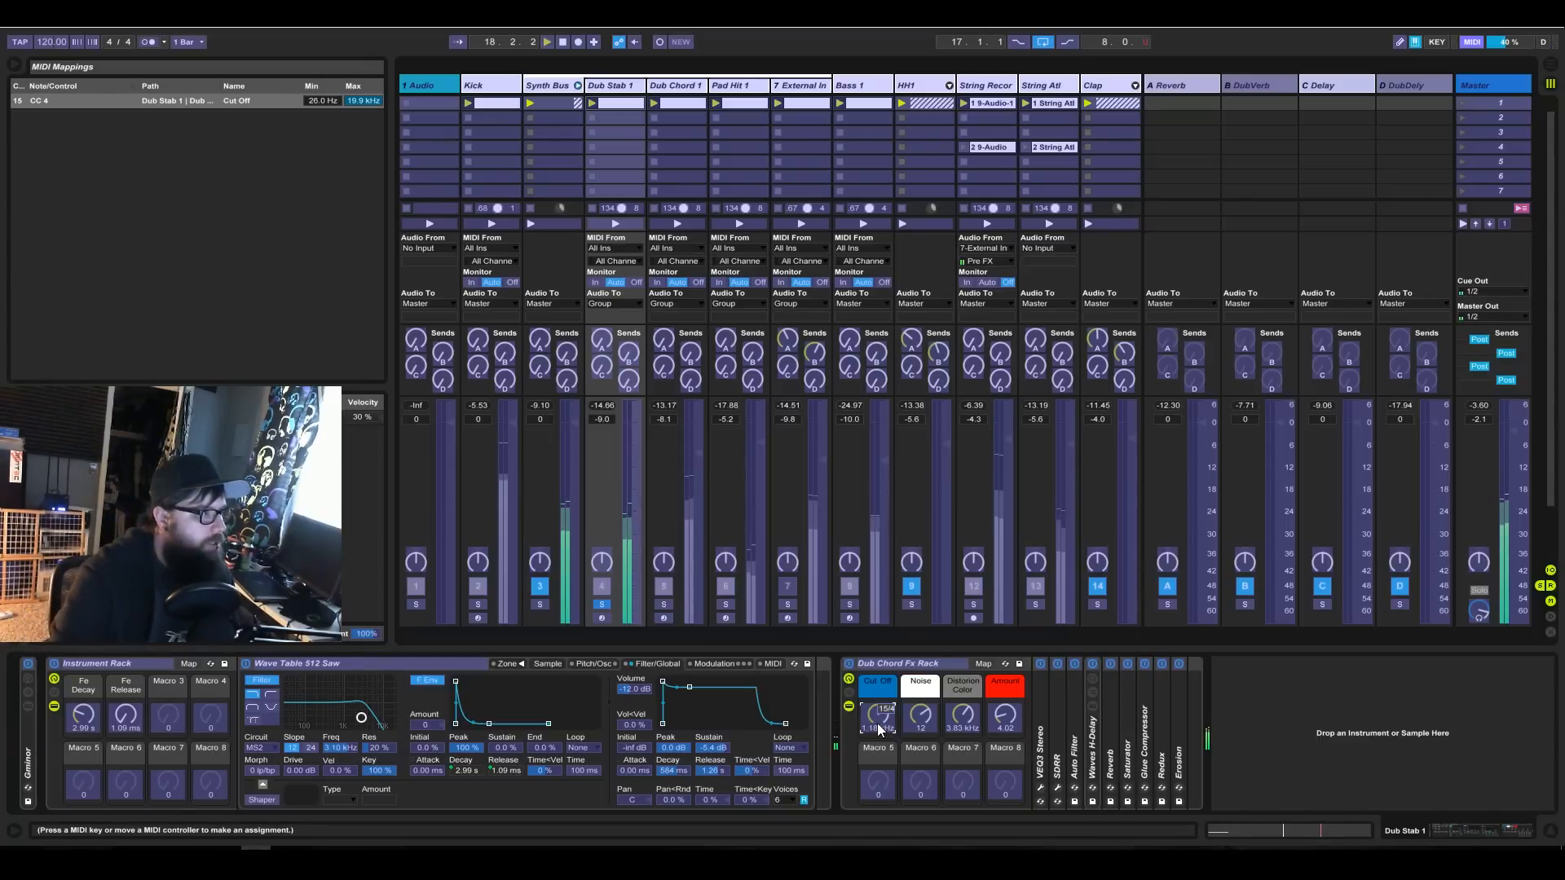
{"action": "left_click", "coordinate": [376, 101]}
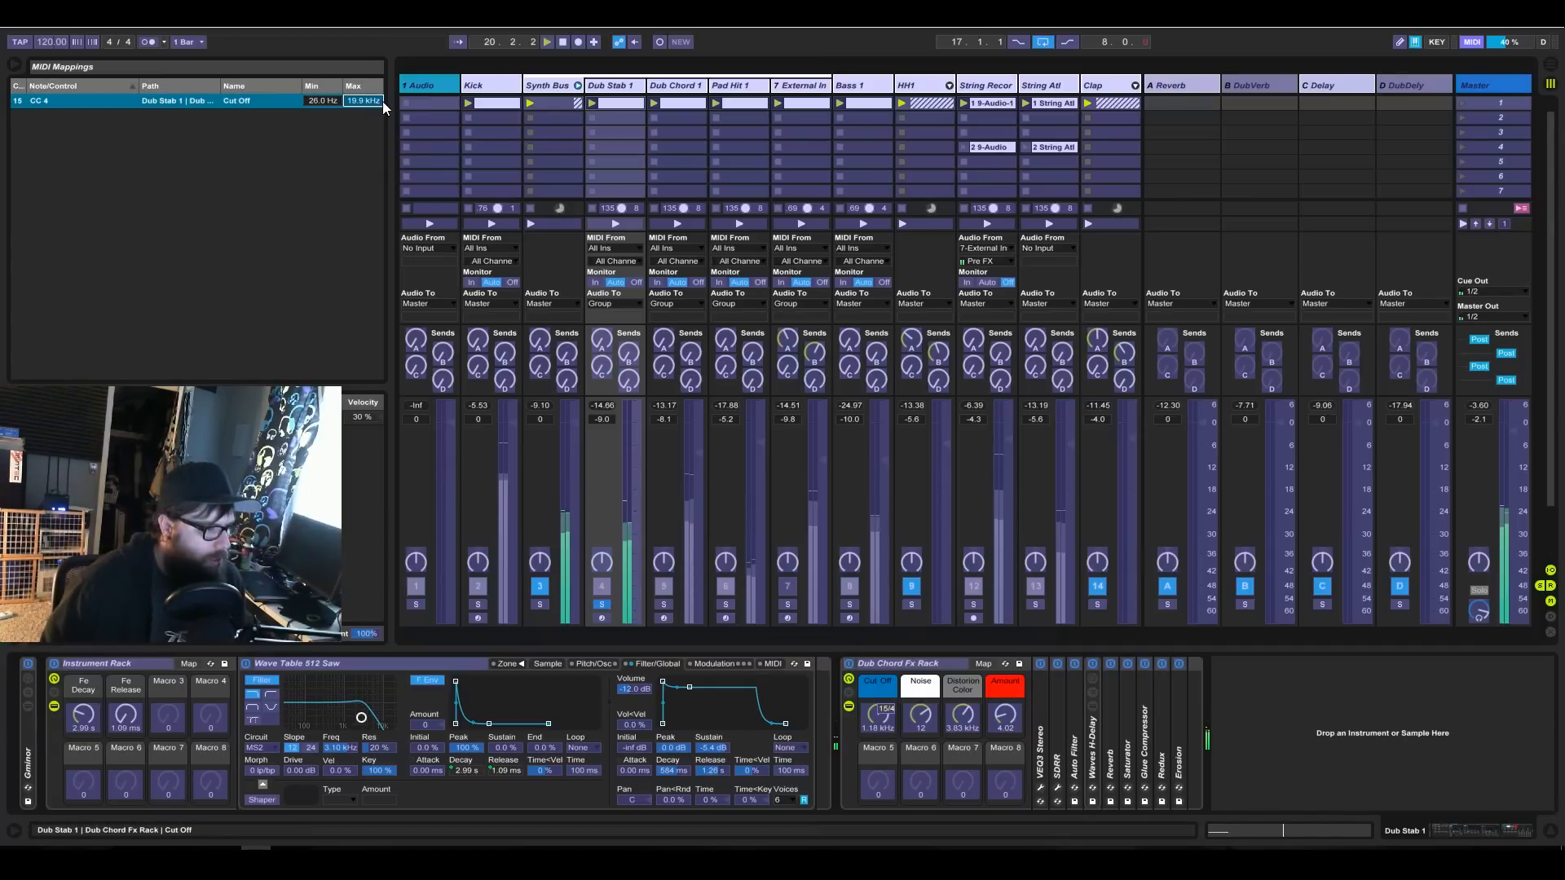
{"action": "type", "text": "3"}
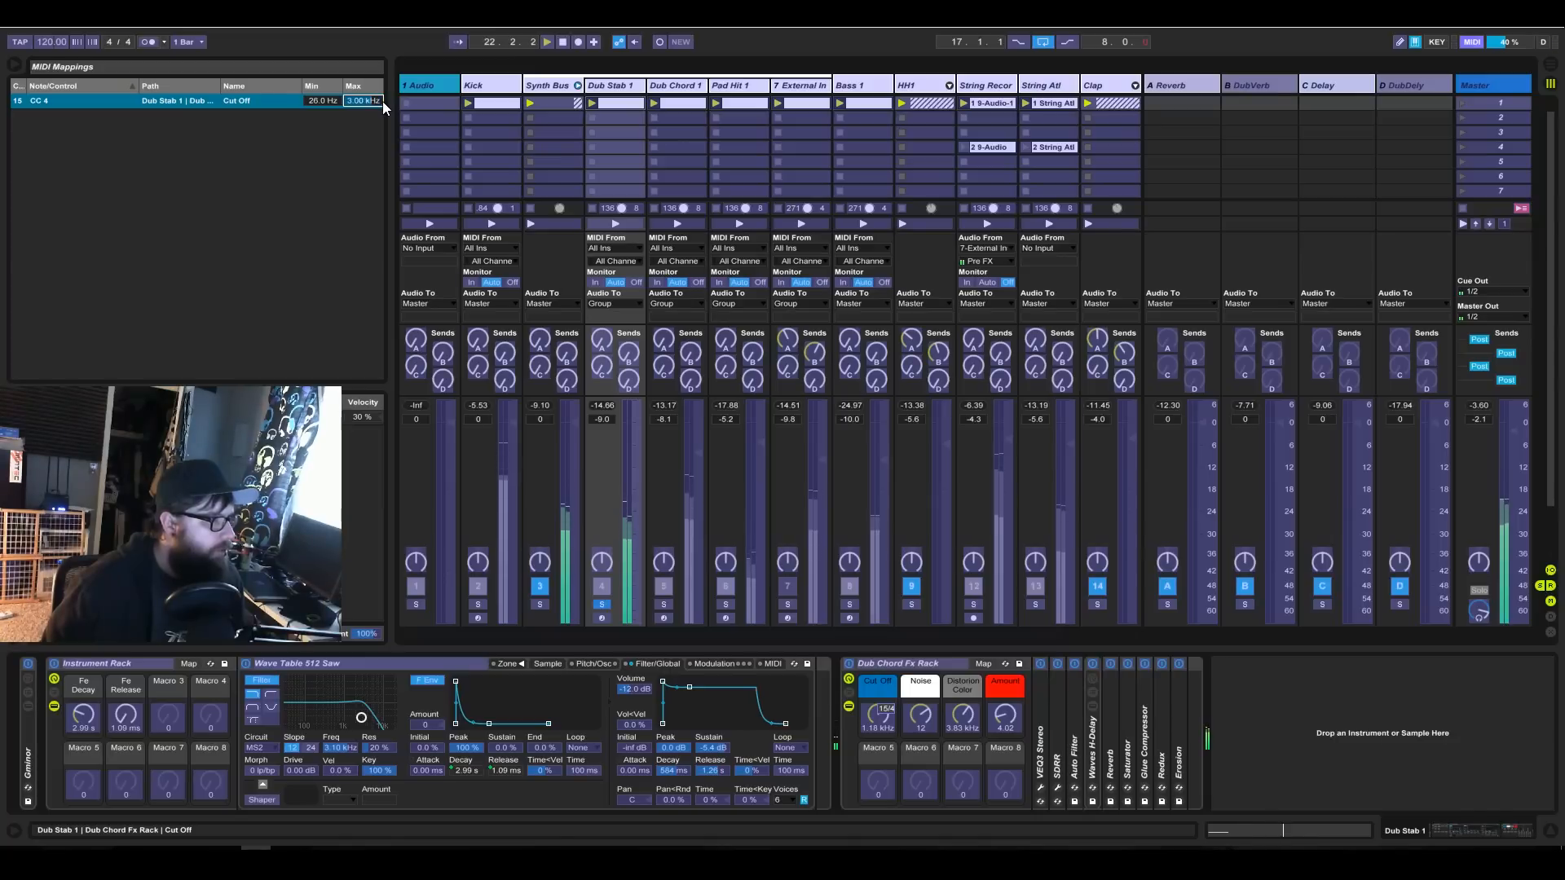
{"action": "left_click", "coordinate": [321, 99]}
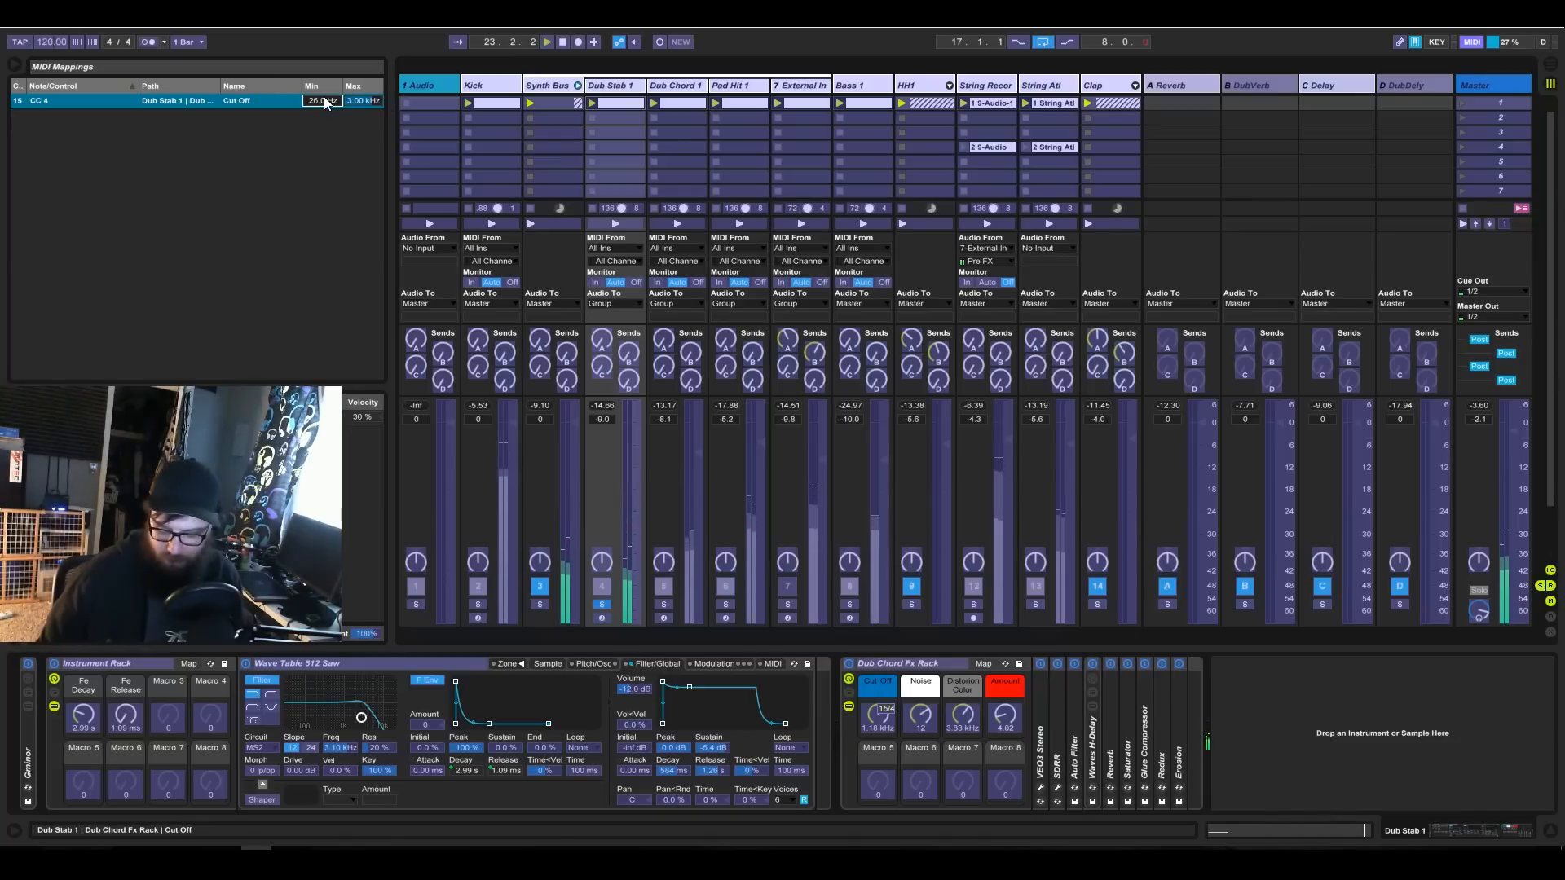
{"action": "type", "text": "300"}
{"action": "key", "text": "Return"}
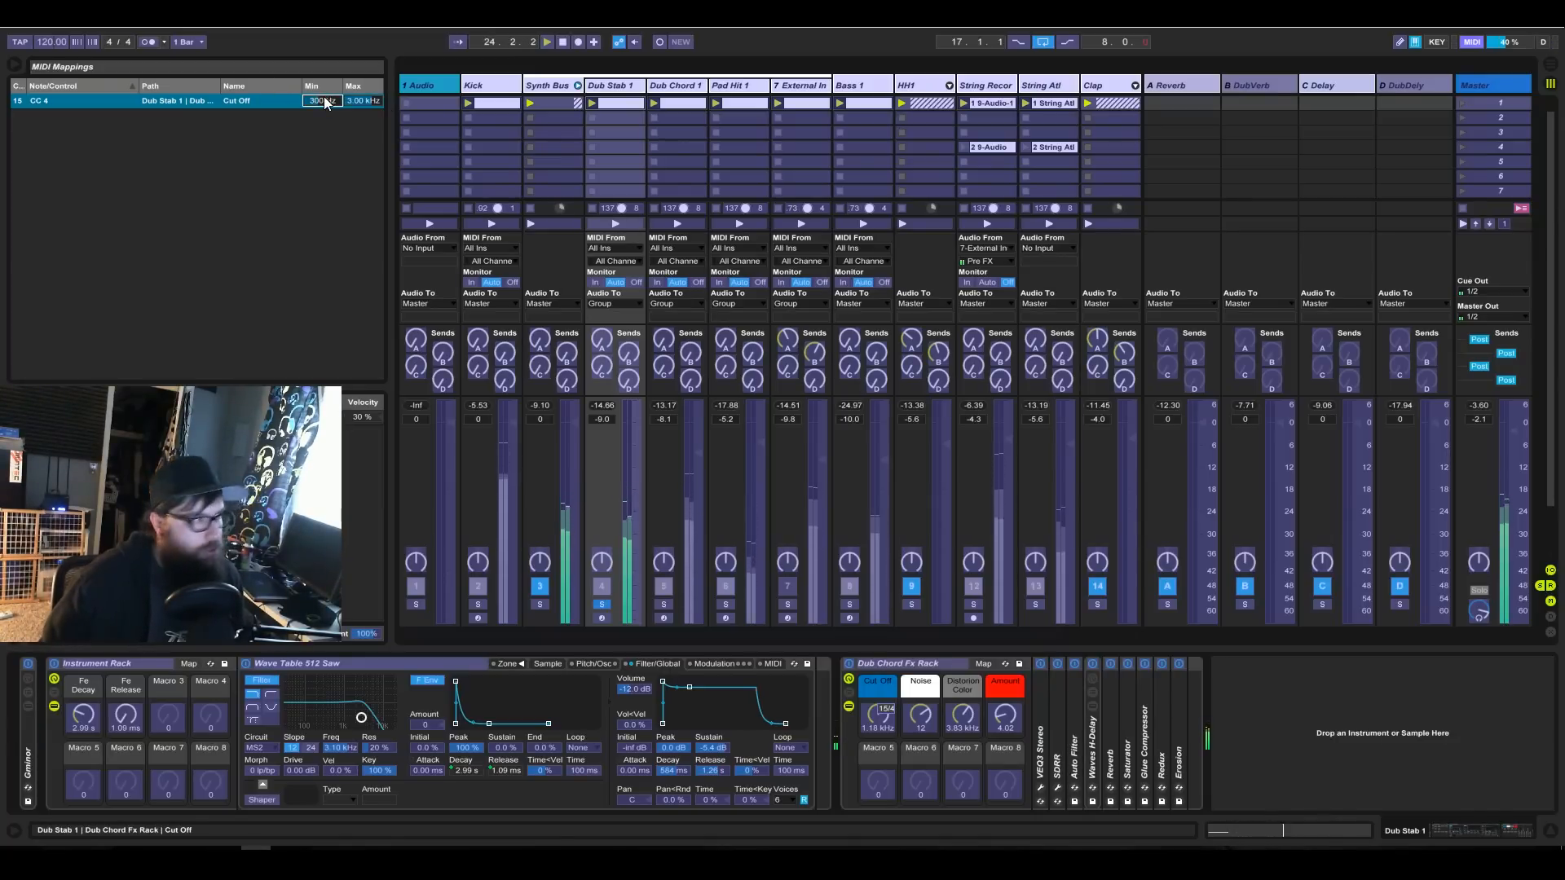
{"action": "left_click", "coordinate": [1465, 45]}
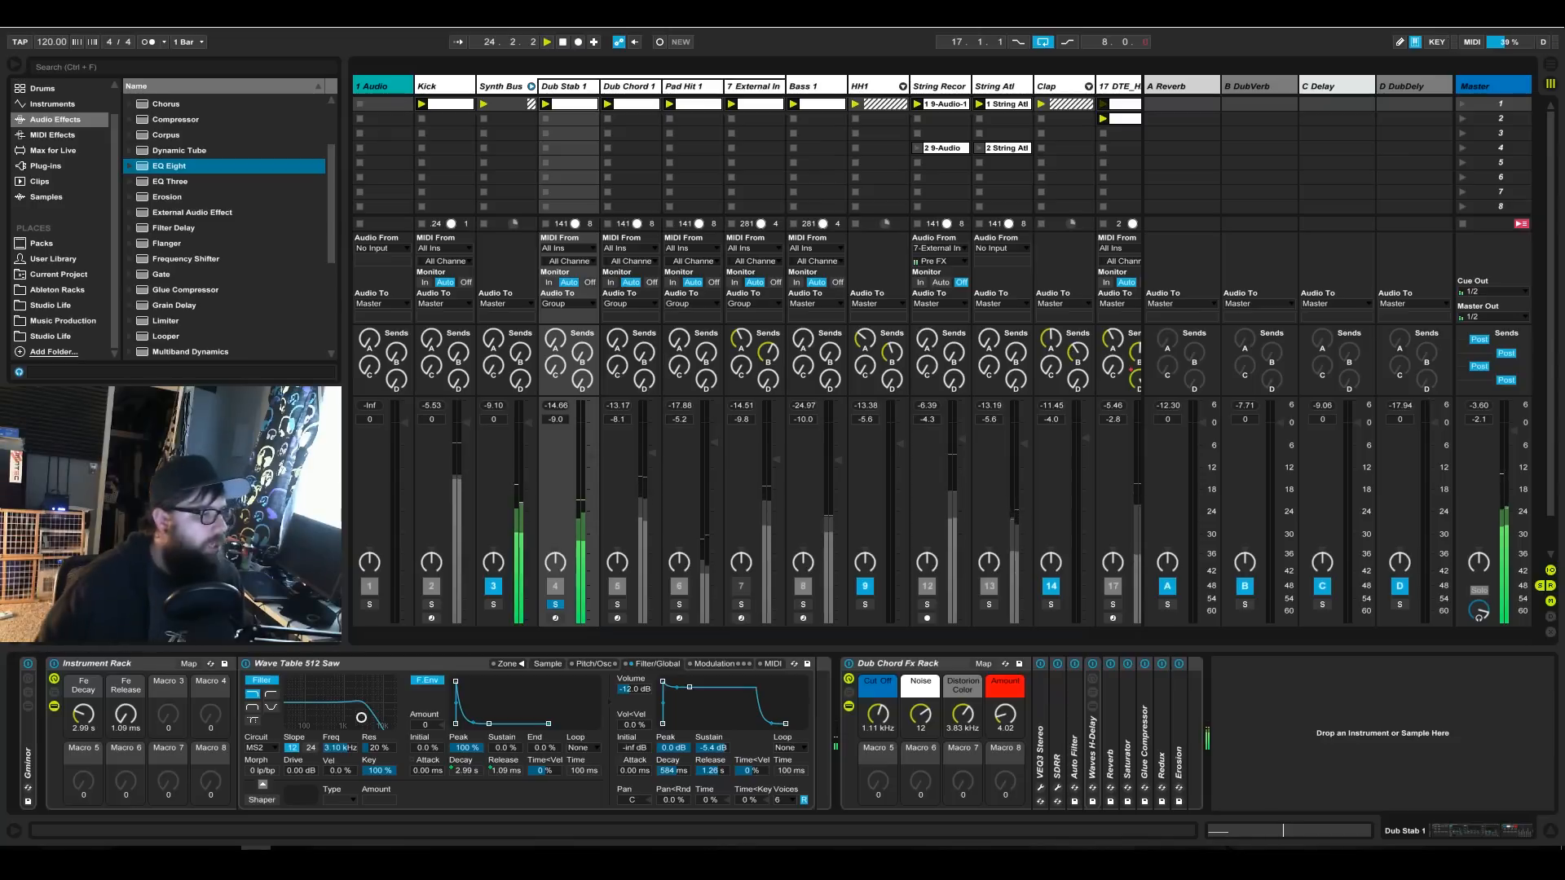
Solo the Dub Chord 1 track and MIDI-map its Cut Off macro to CC 5 with a range of 300 Hz to 3 kHz.
{"action": "left_click", "coordinate": [619, 603]}
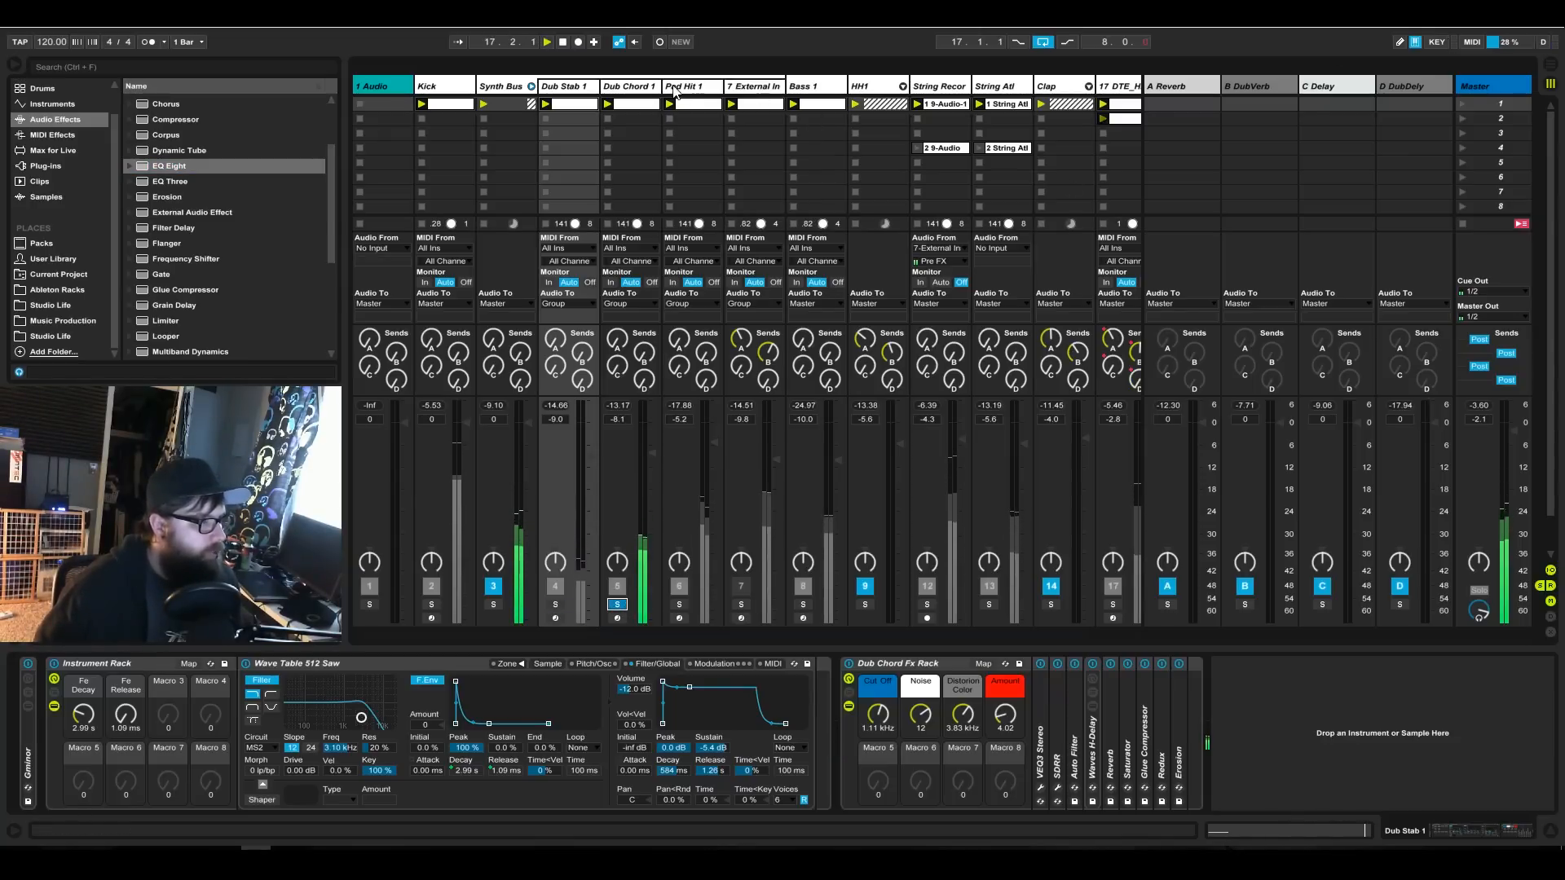
{"action": "left_click", "coordinate": [638, 106]}
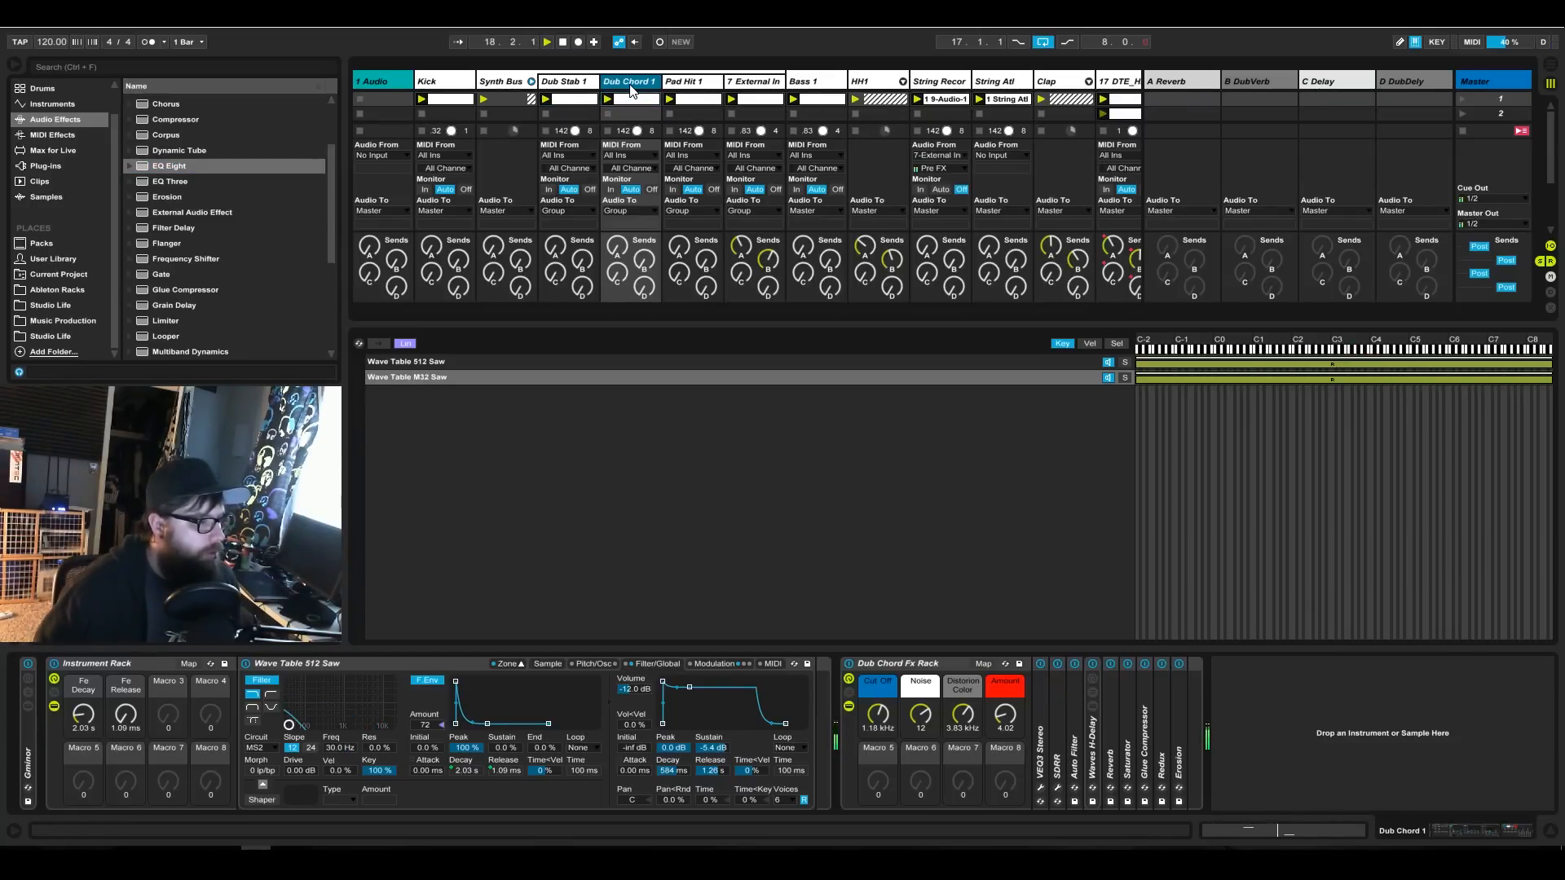
{"action": "left_click", "coordinate": [1472, 43]}
{"action": "left_click", "coordinate": [876, 725]}
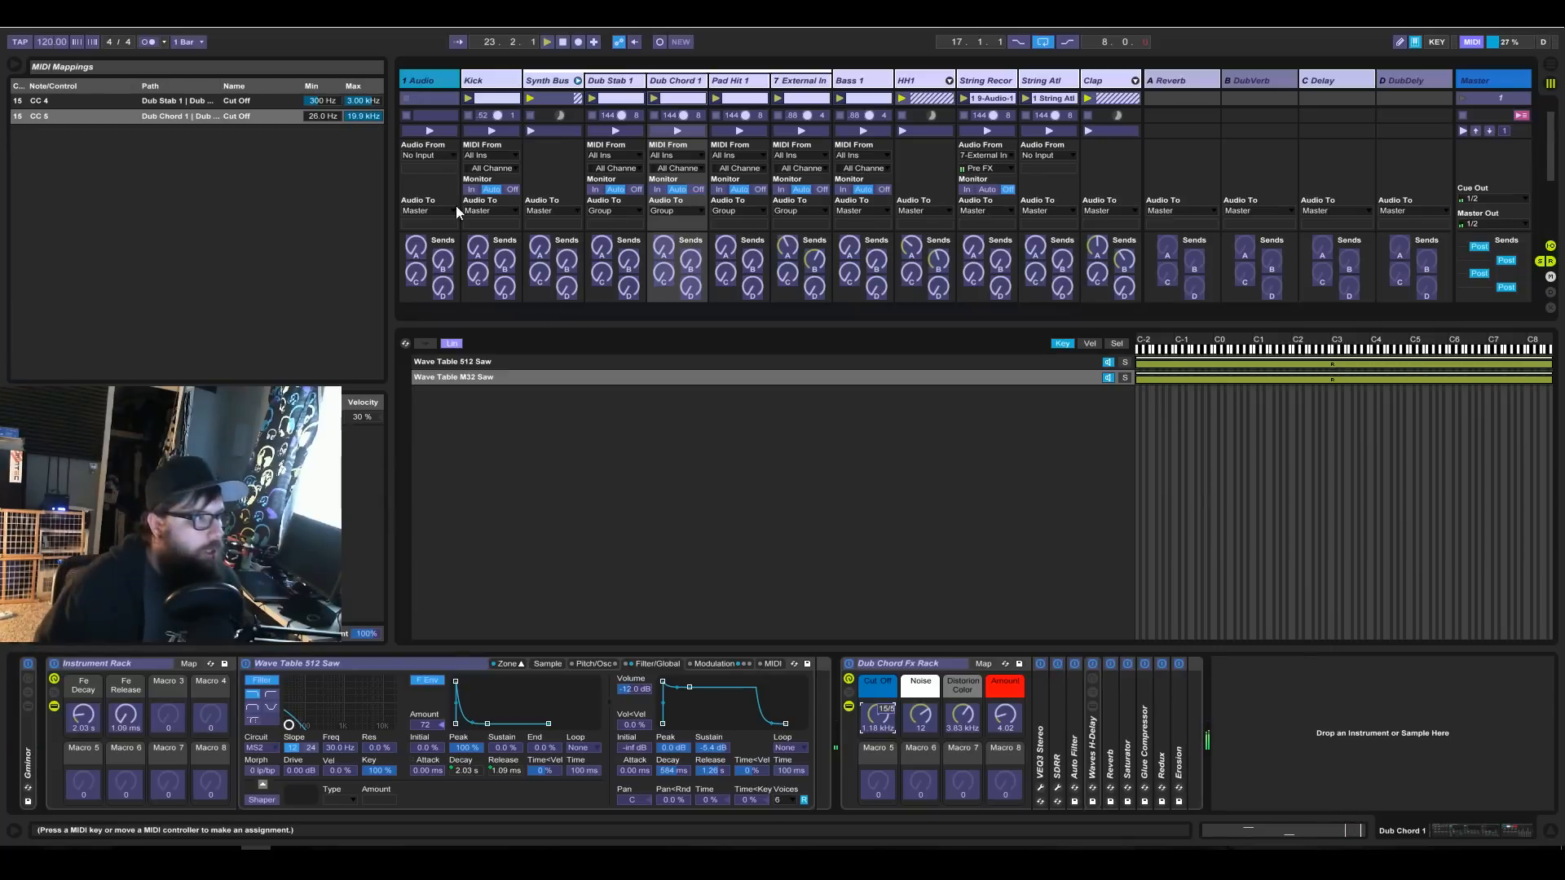
{"action": "left_click", "coordinate": [323, 119]}
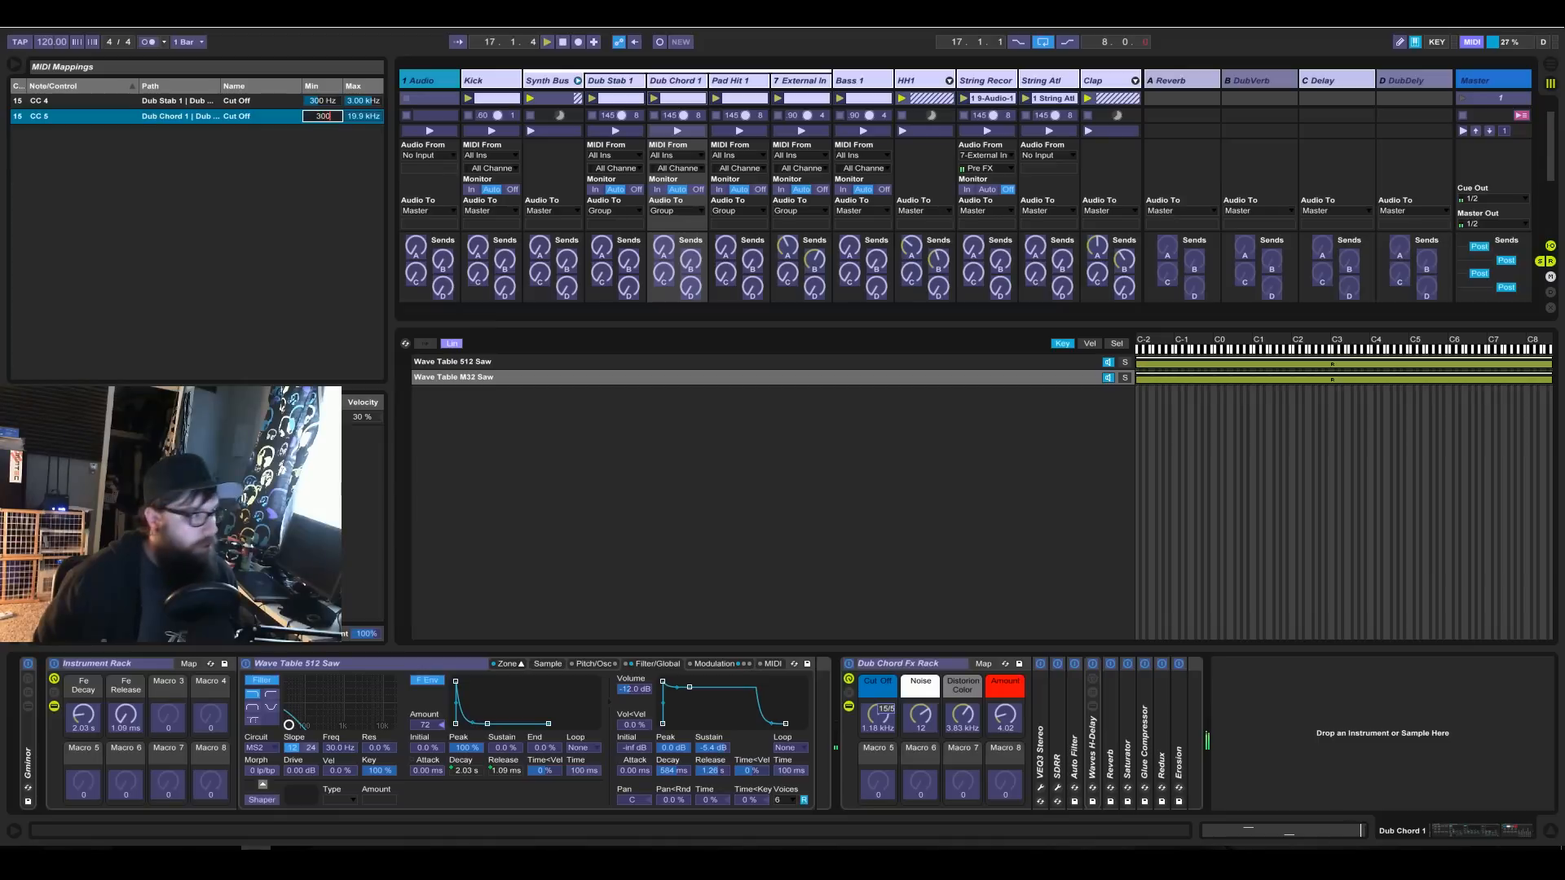
{"action": "left_click", "coordinate": [381, 115]}
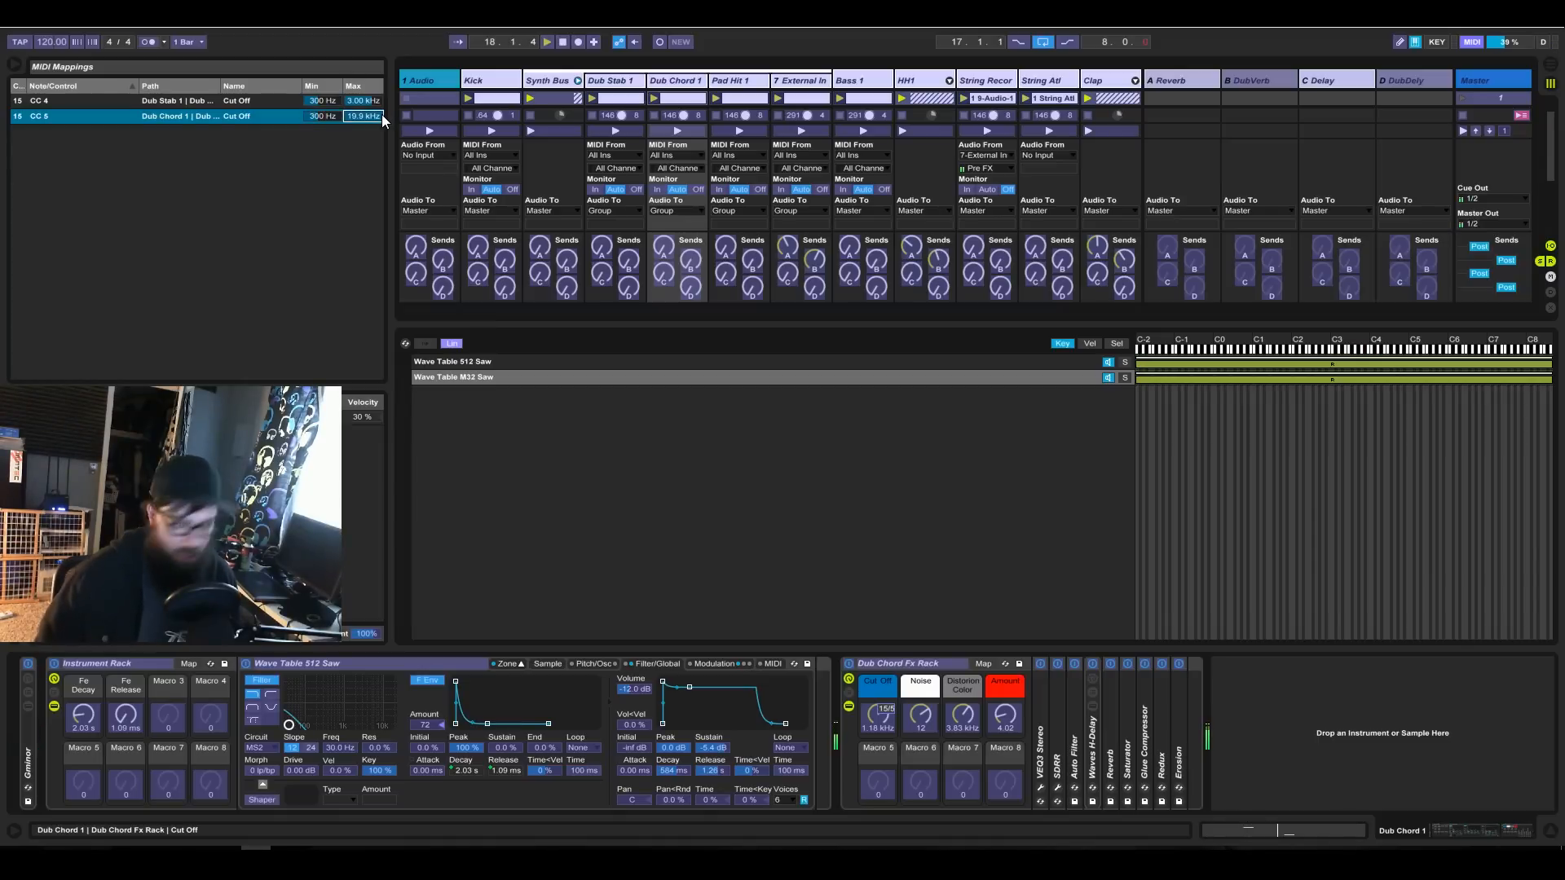
{"action": "type", "text": "3000"}
{"action": "key", "text": "Return"}
{"action": "left_click", "coordinate": [1472, 43]}
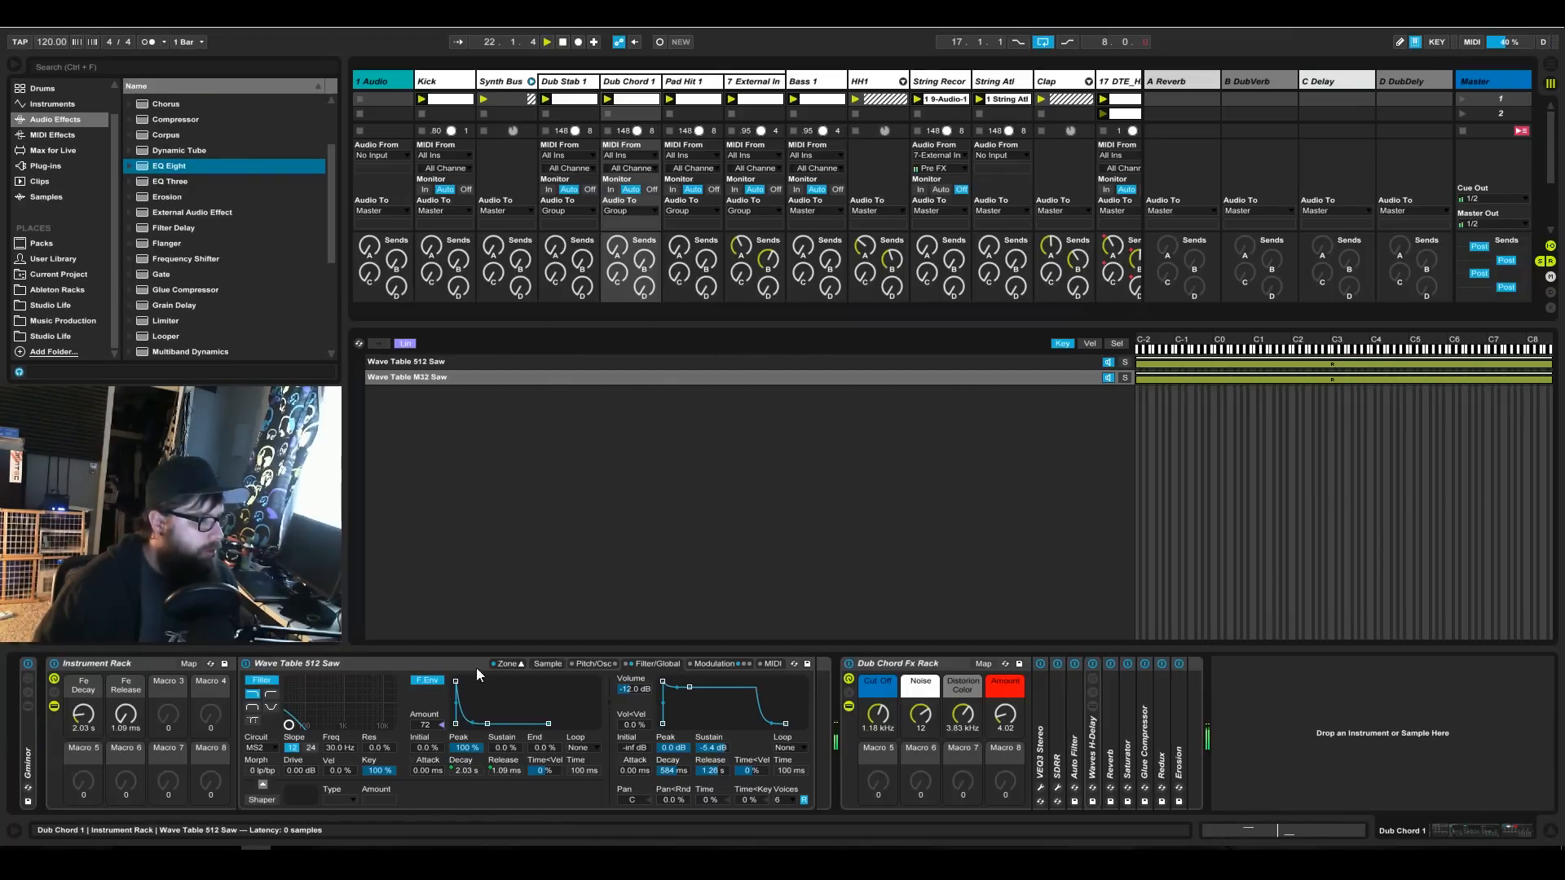
Hide the sampler's zone editor and switch the solo from Dub Chord 1 to the Synth Buss group.
{"action": "left_click", "coordinate": [507, 664]}
{"action": "left_click", "coordinate": [617, 604]}
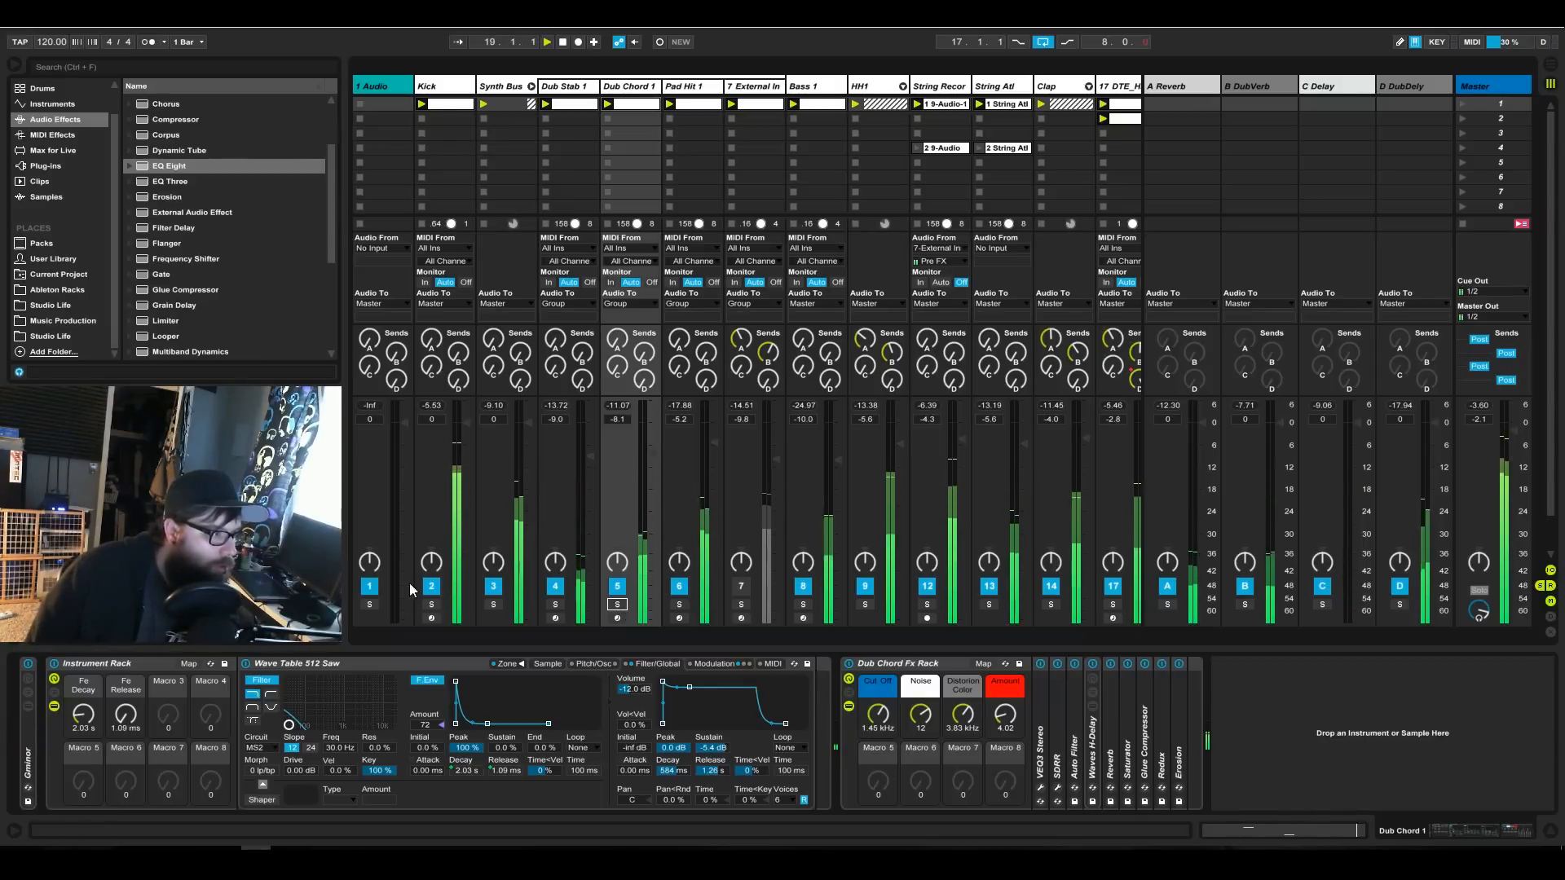
{"action": "left_click", "coordinate": [494, 604]}
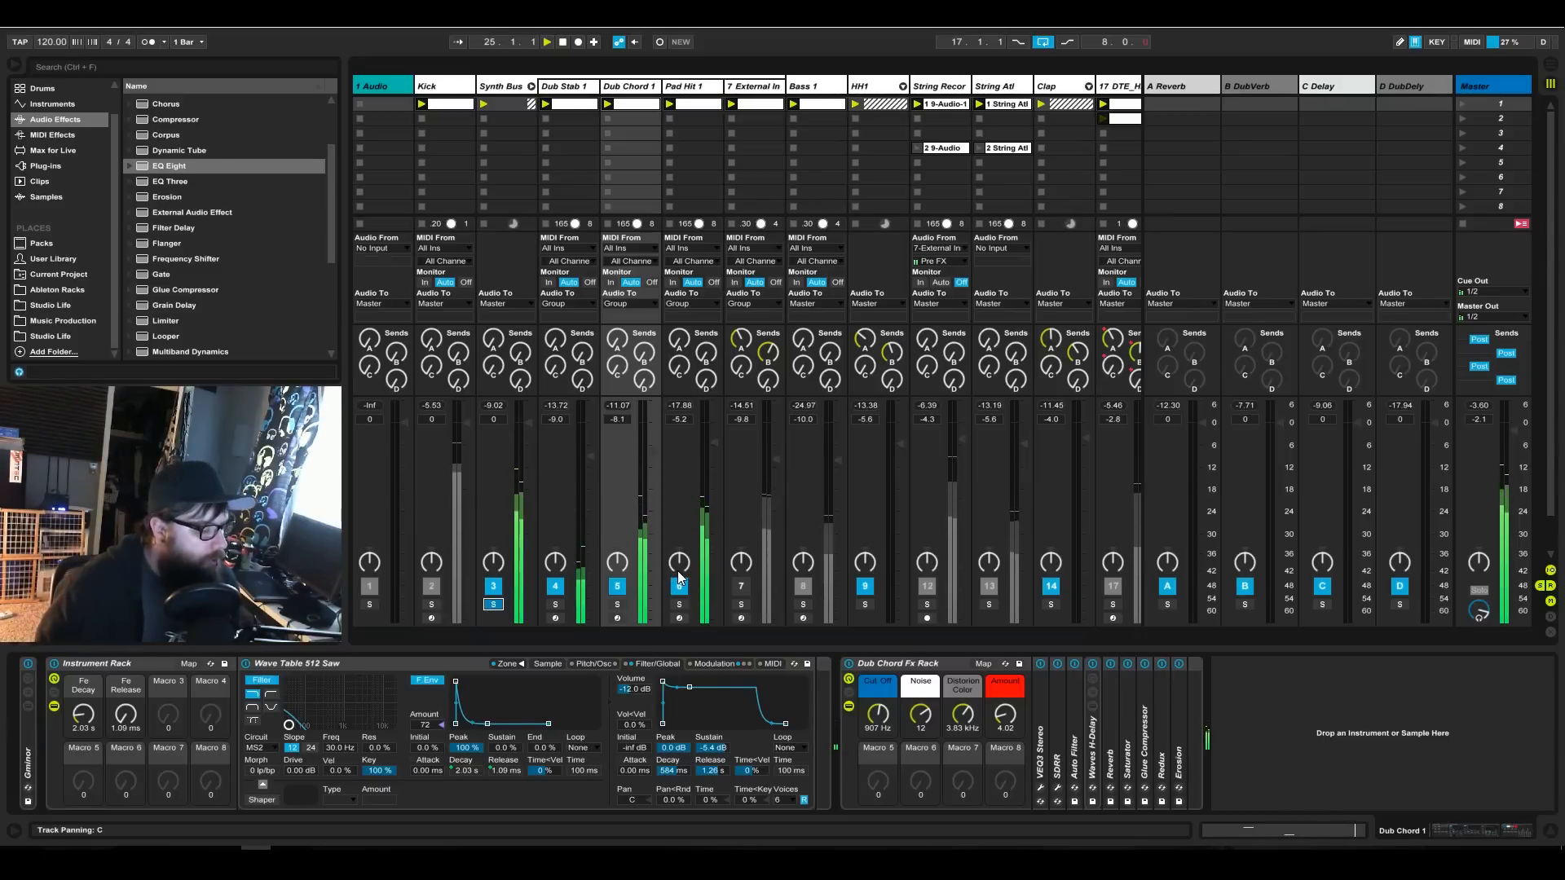
Switch the solo to the Pad Hit 1 track and show its sampler's Filter/Global settings.
{"action": "left_click", "coordinate": [741, 604]}
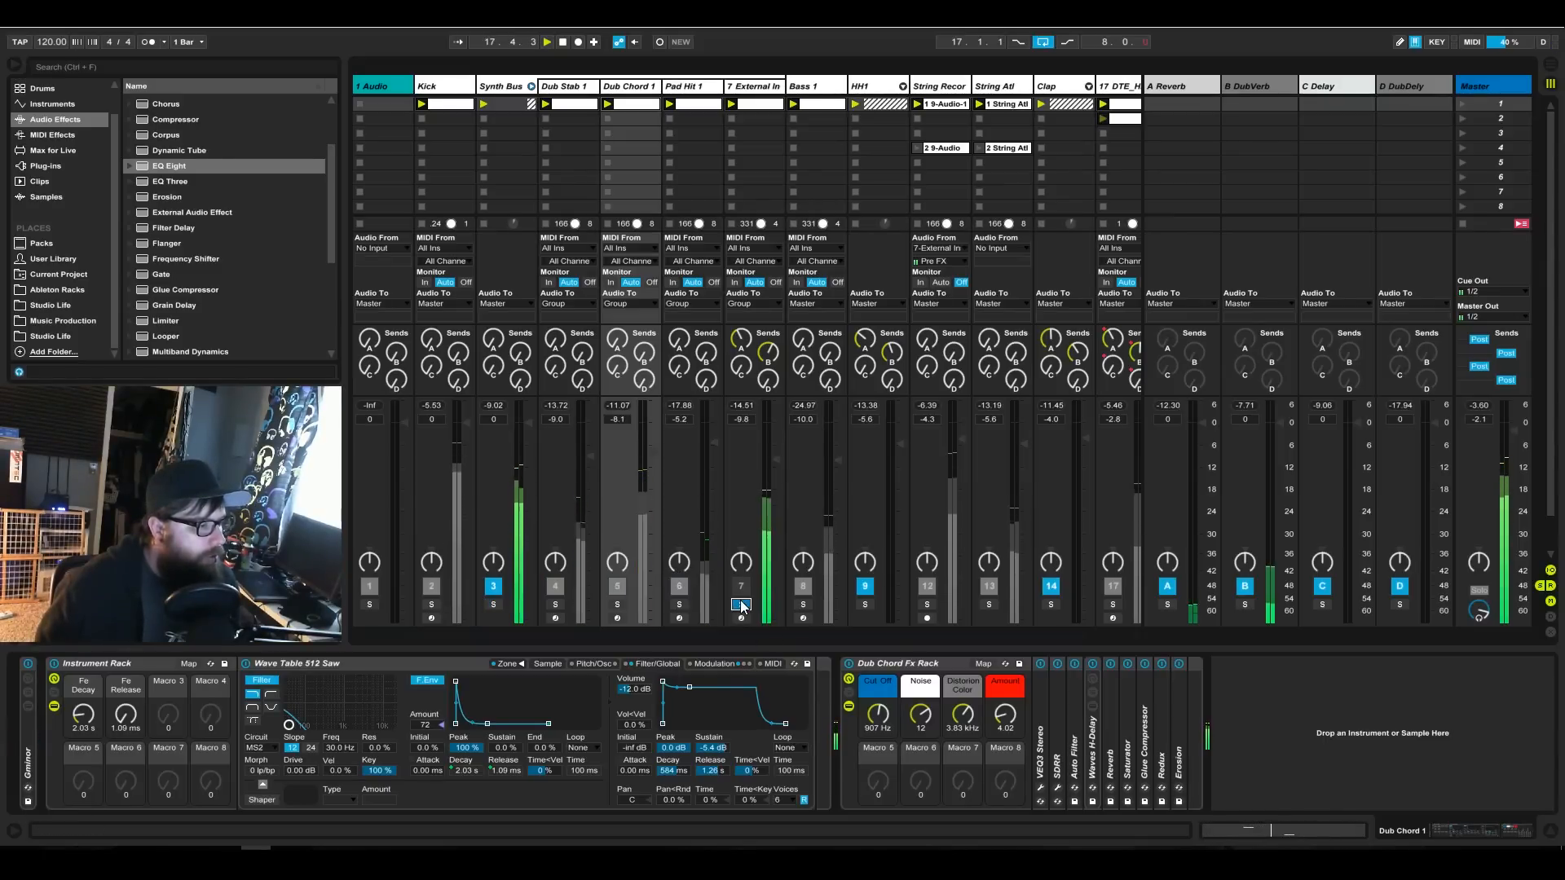
{"action": "left_click", "coordinate": [741, 604]}
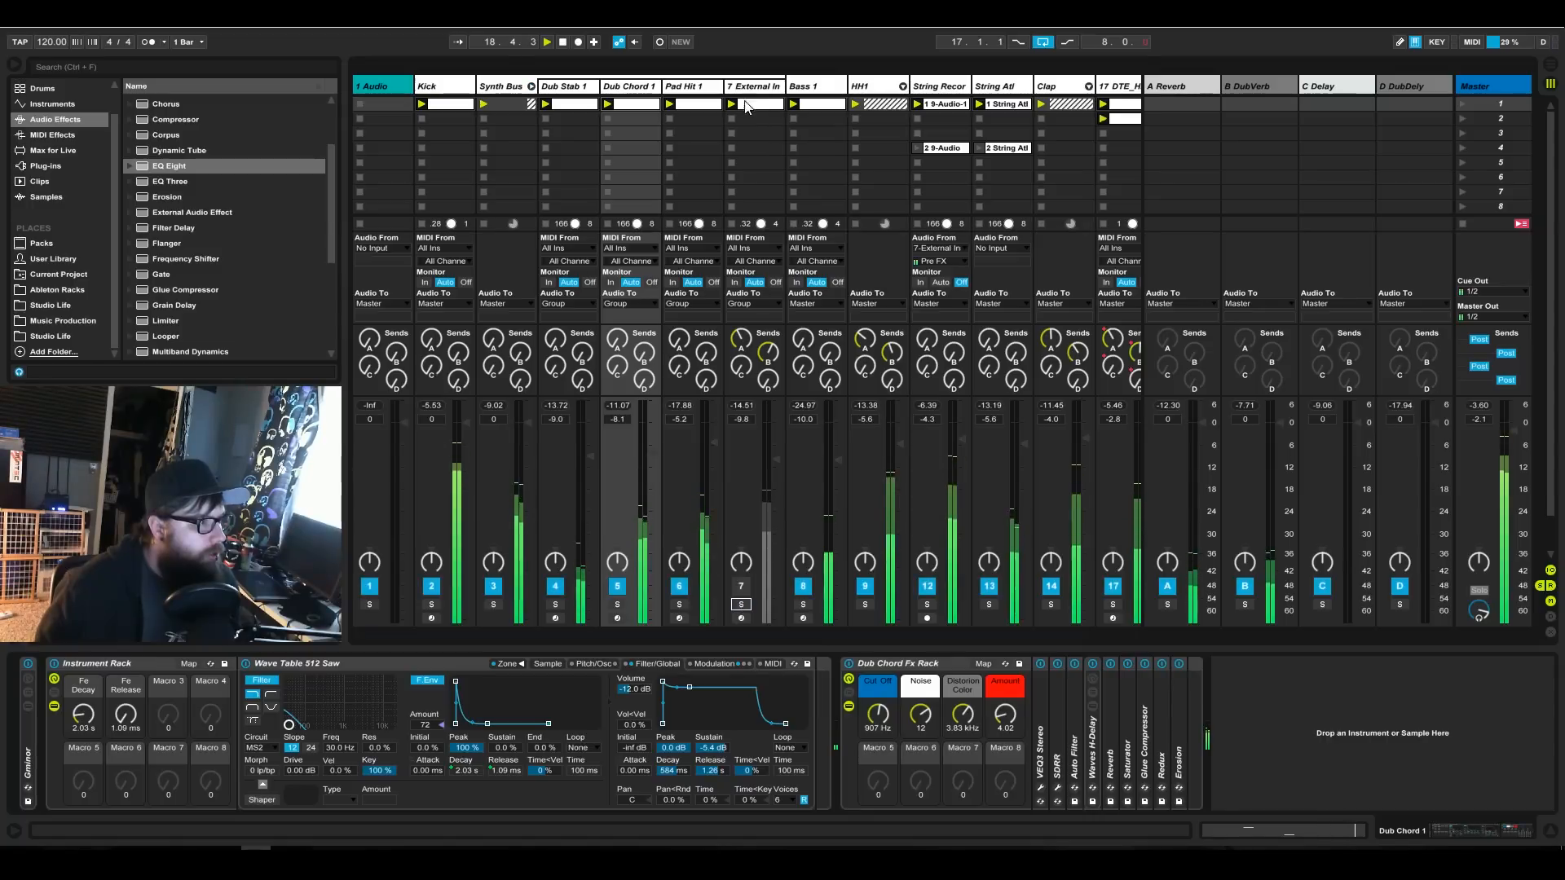
{"action": "left_click", "coordinate": [679, 604]}
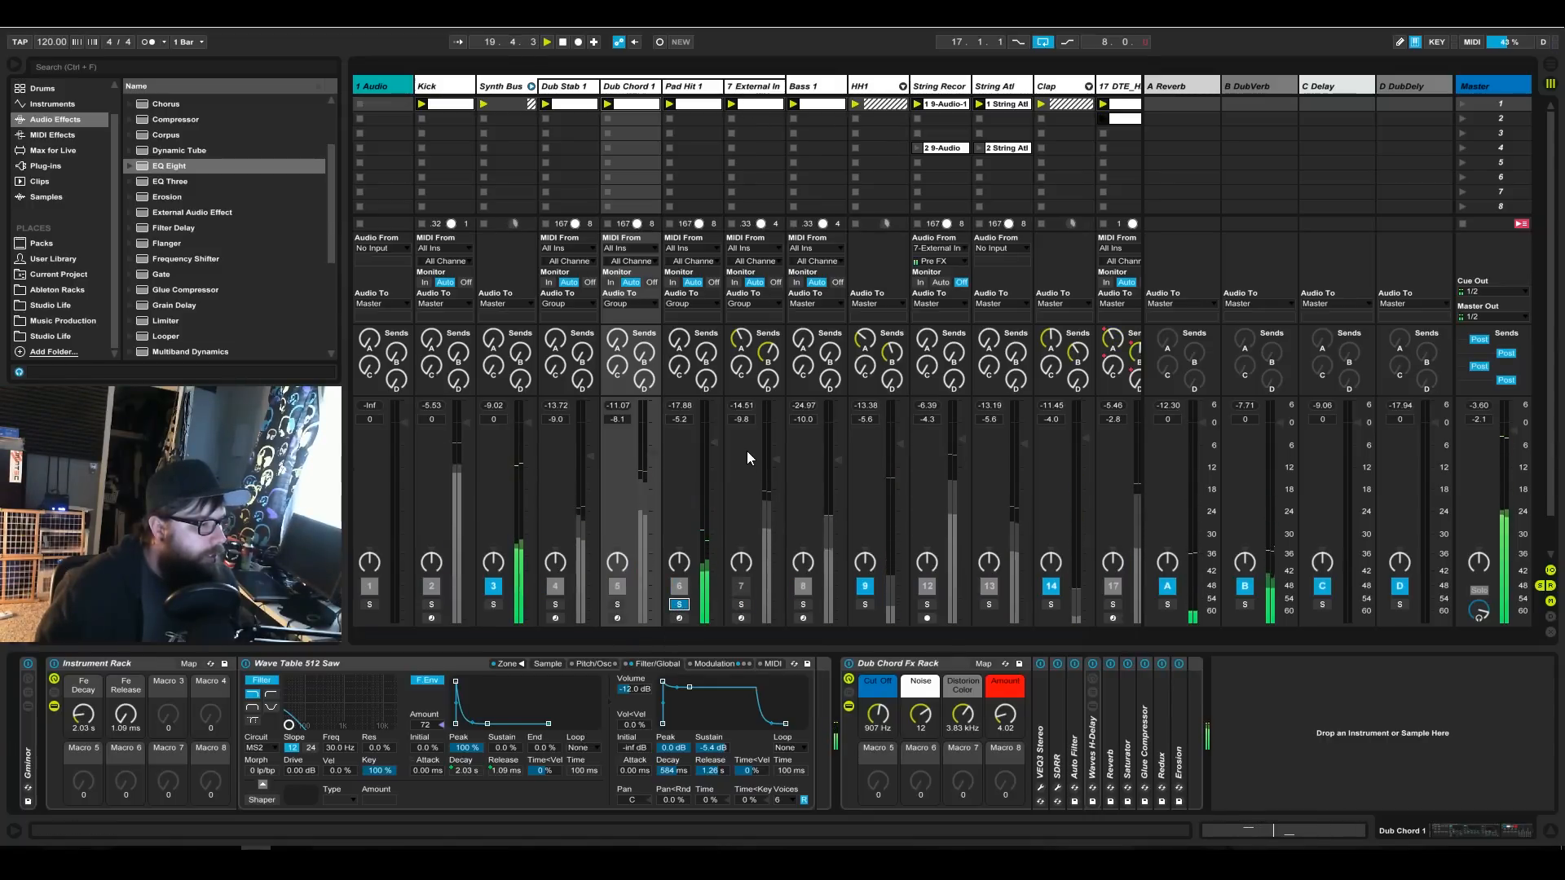
{"action": "left_click", "coordinate": [691, 87]}
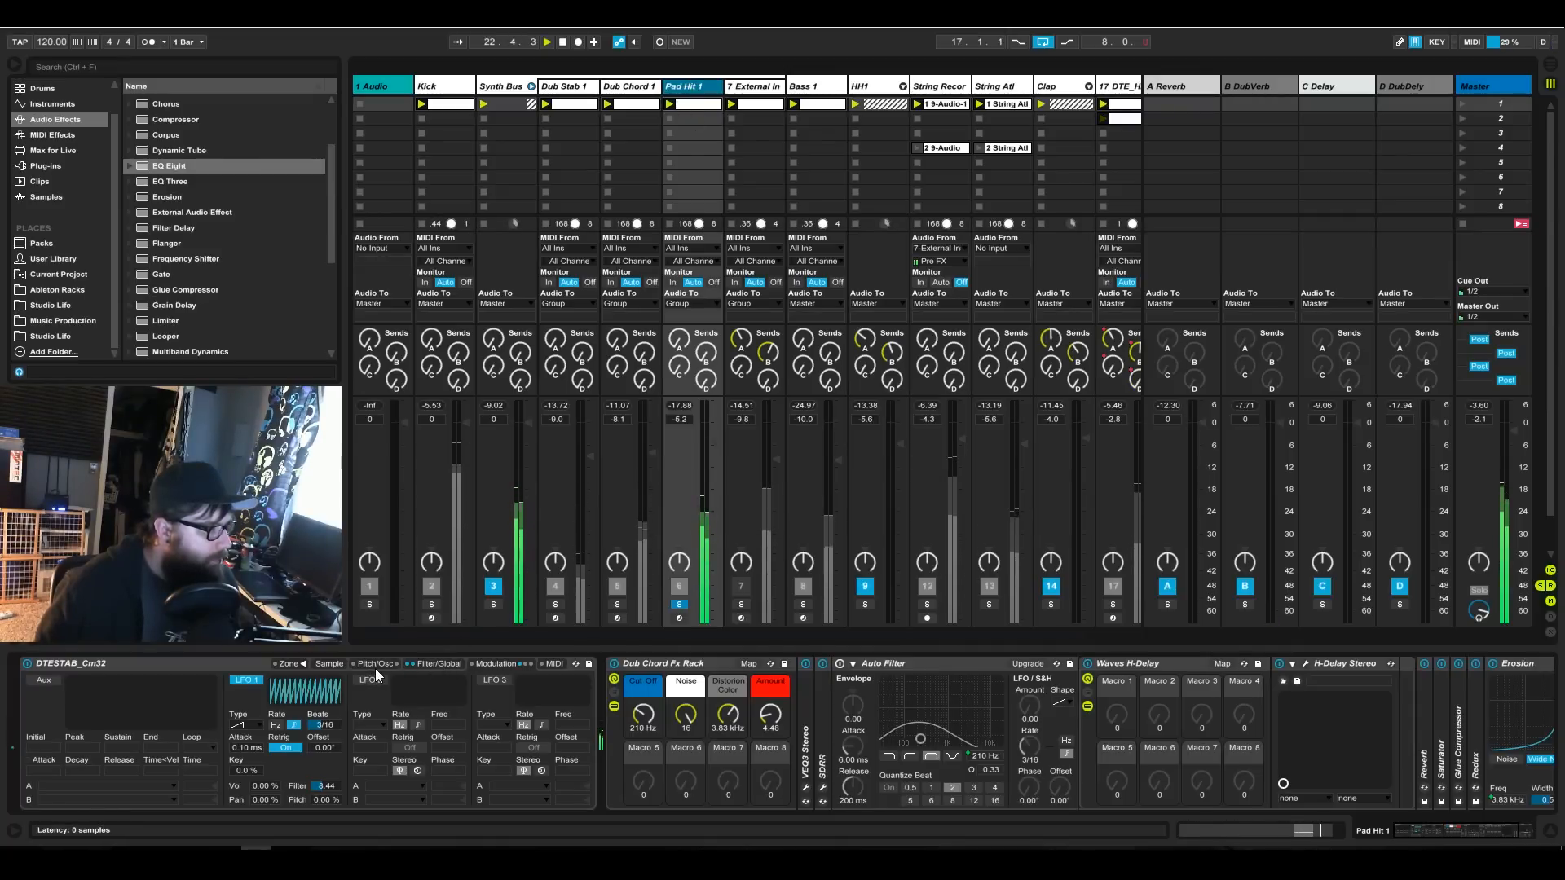
{"action": "left_click", "coordinate": [424, 668]}
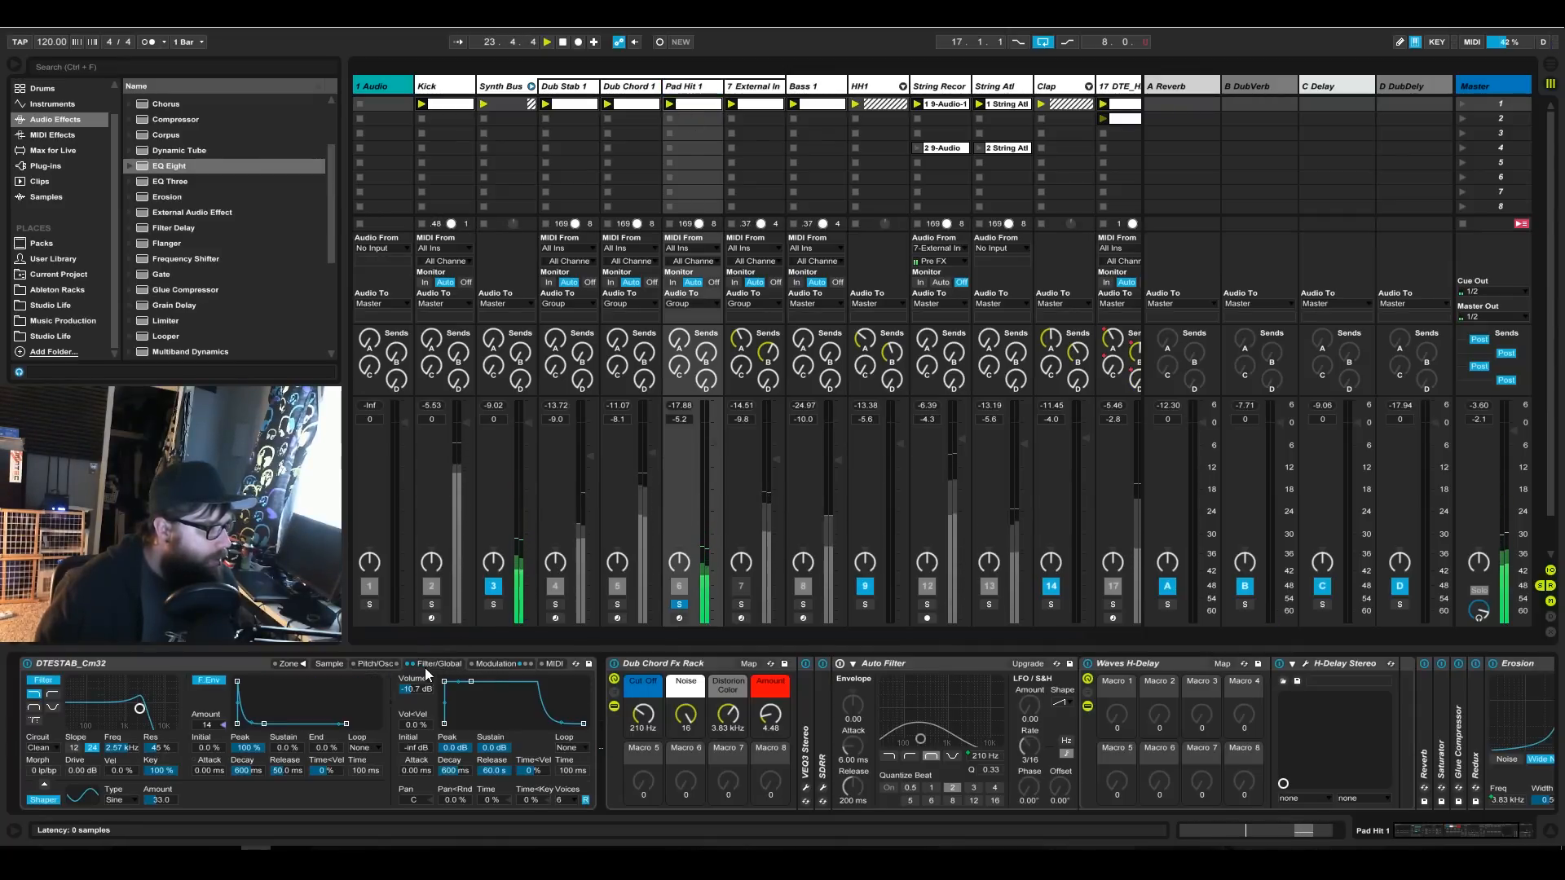
Set the Fe Decay macro in the Dub Stab 1 track's Instrument Rack to 3.30 s.
{"action": "left_click", "coordinate": [578, 89]}
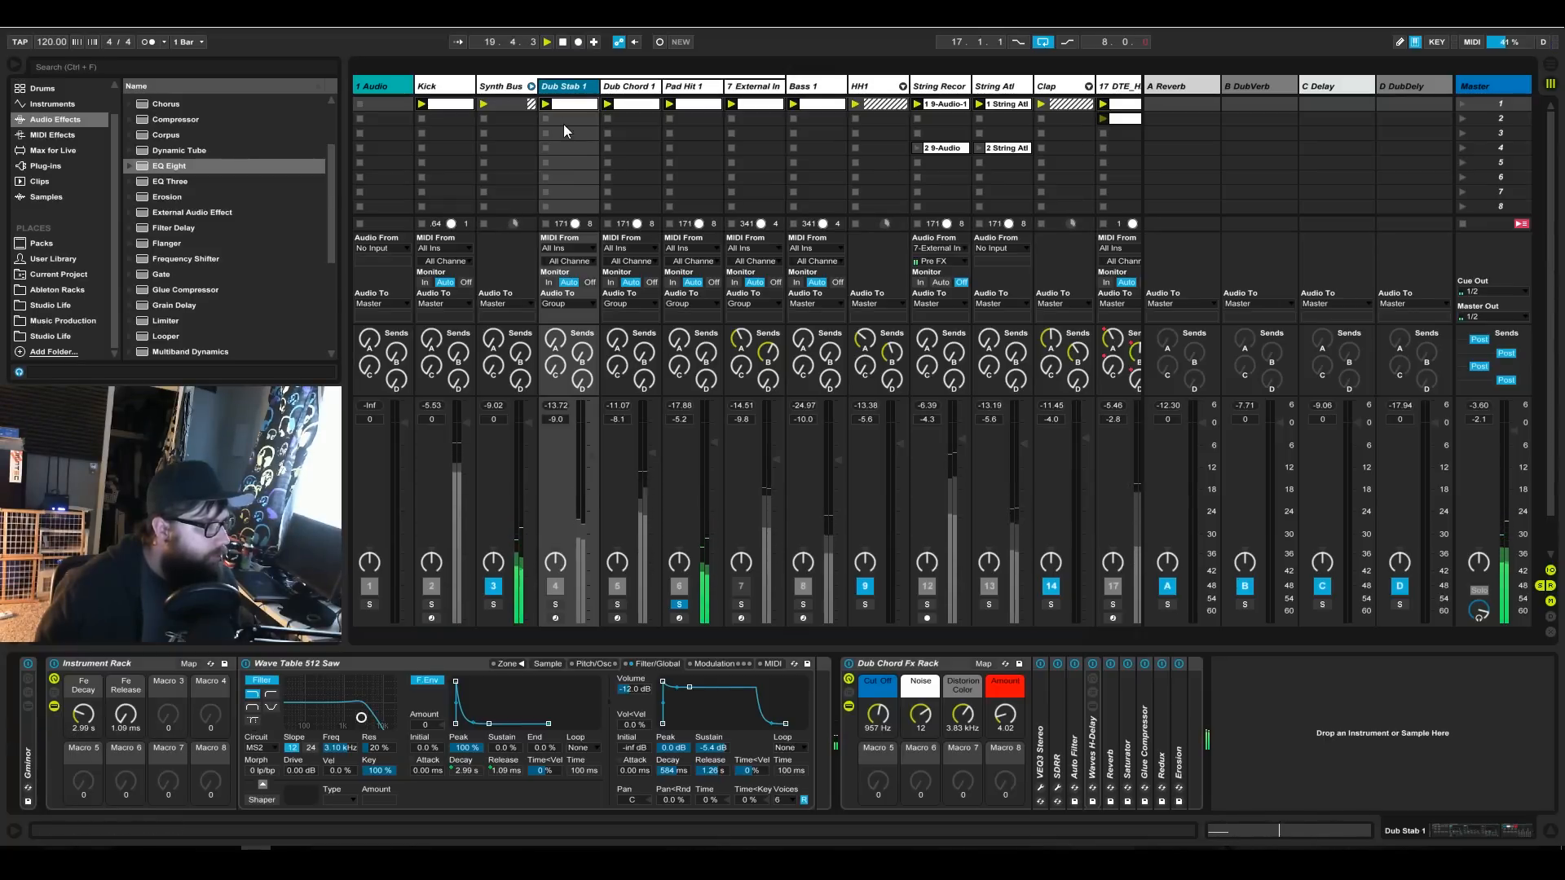
{"action": "left_click", "coordinate": [128, 722]}
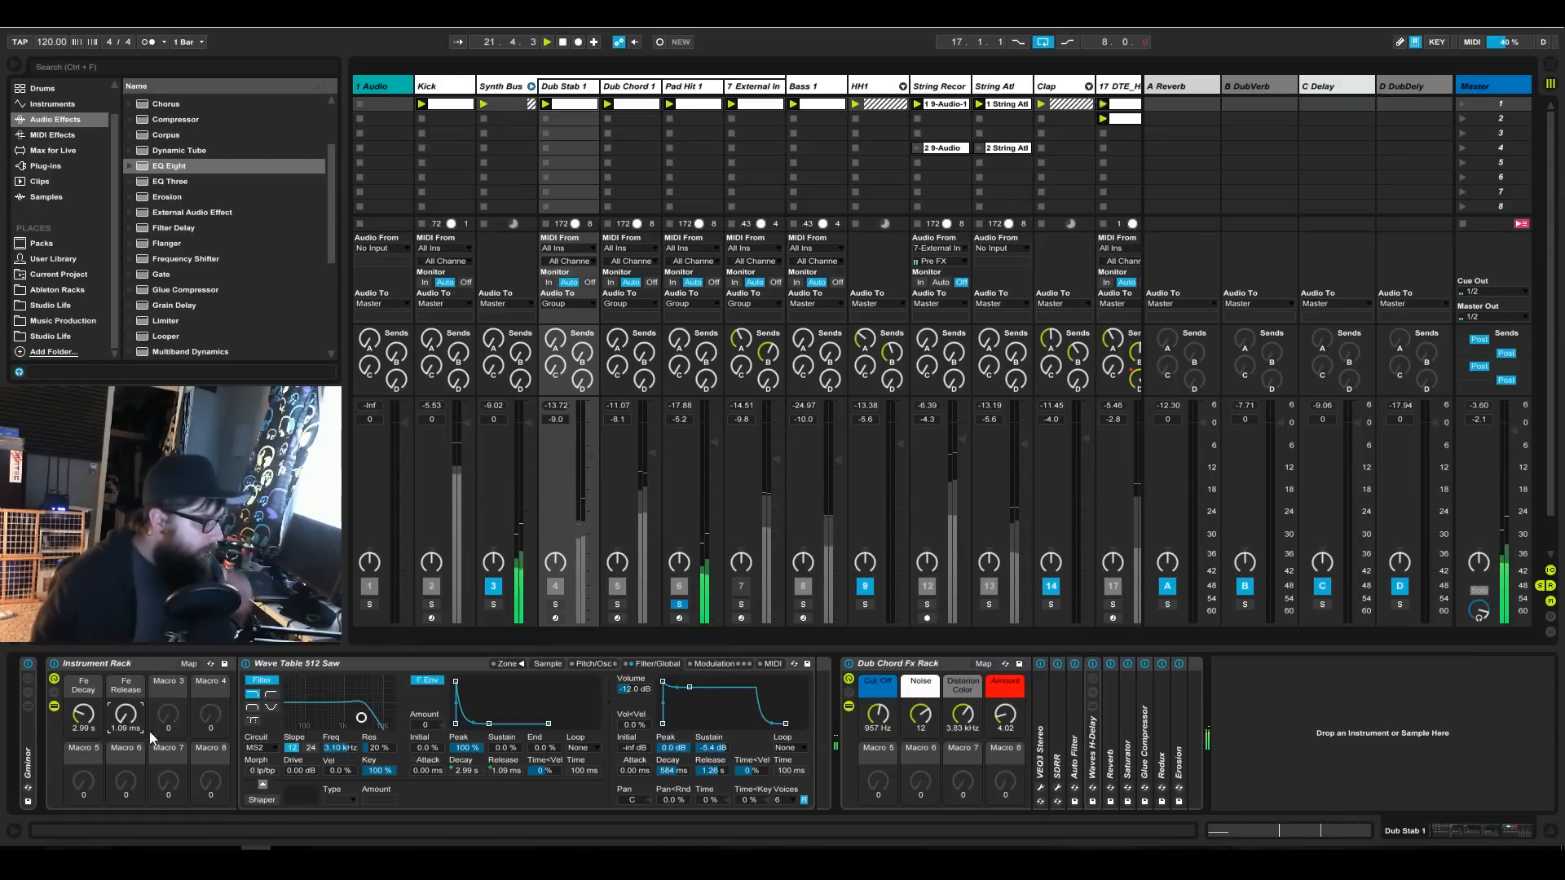
{"action": "left_click_drag", "start_coordinate": [83, 714], "coordinate": [83, 740]}
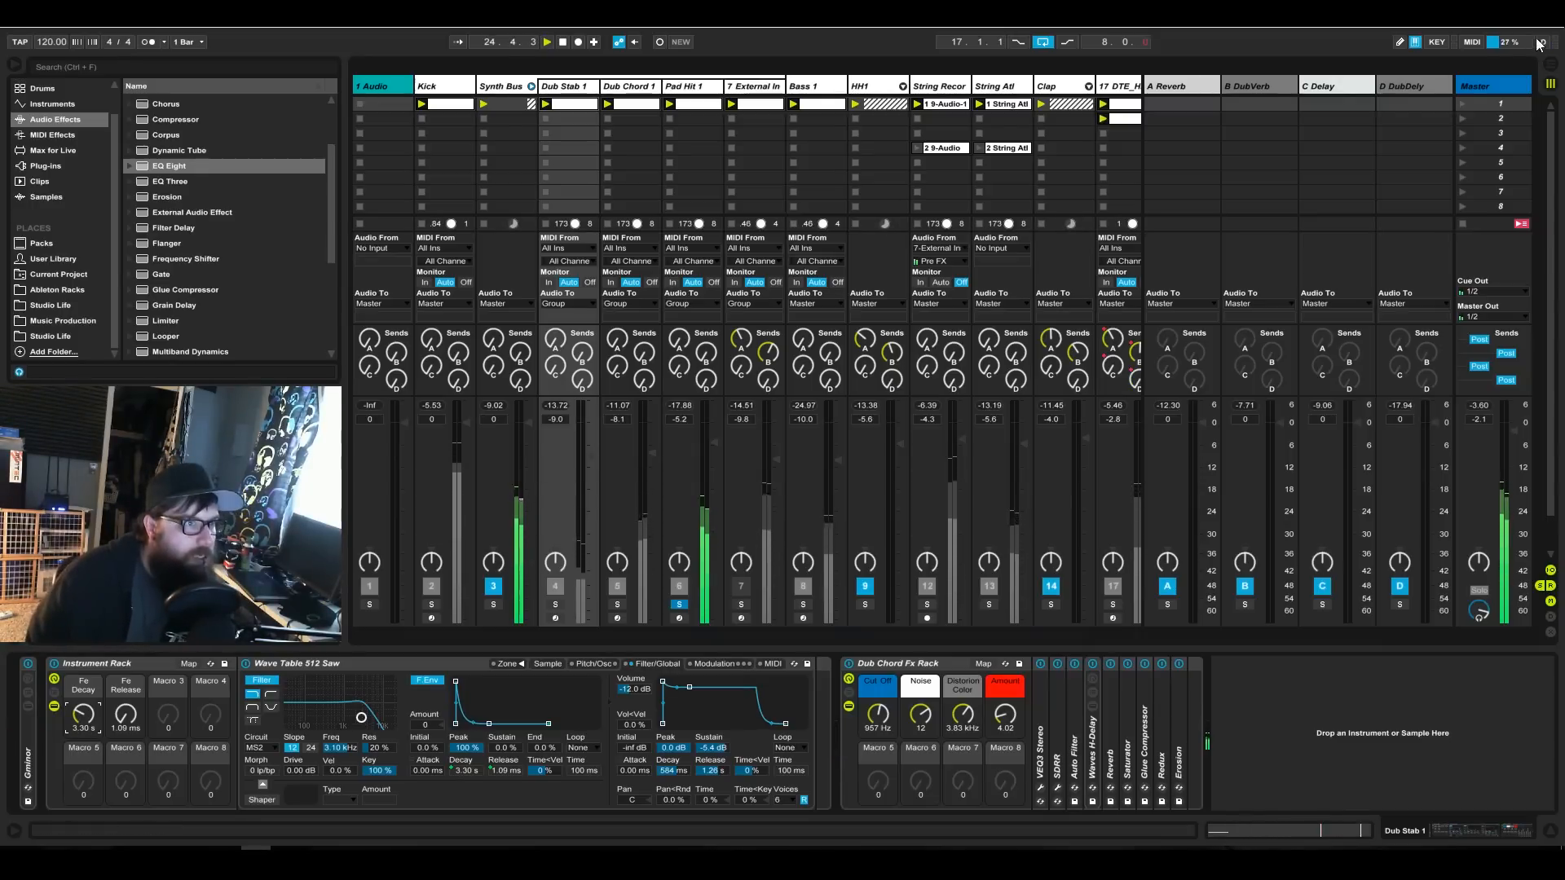
MIDI-map the Fe Decay macro of Dub Stab 1's Instrument Rack to CC 8 with a minimum of 1.00 s.
{"action": "left_click", "coordinate": [1471, 45]}
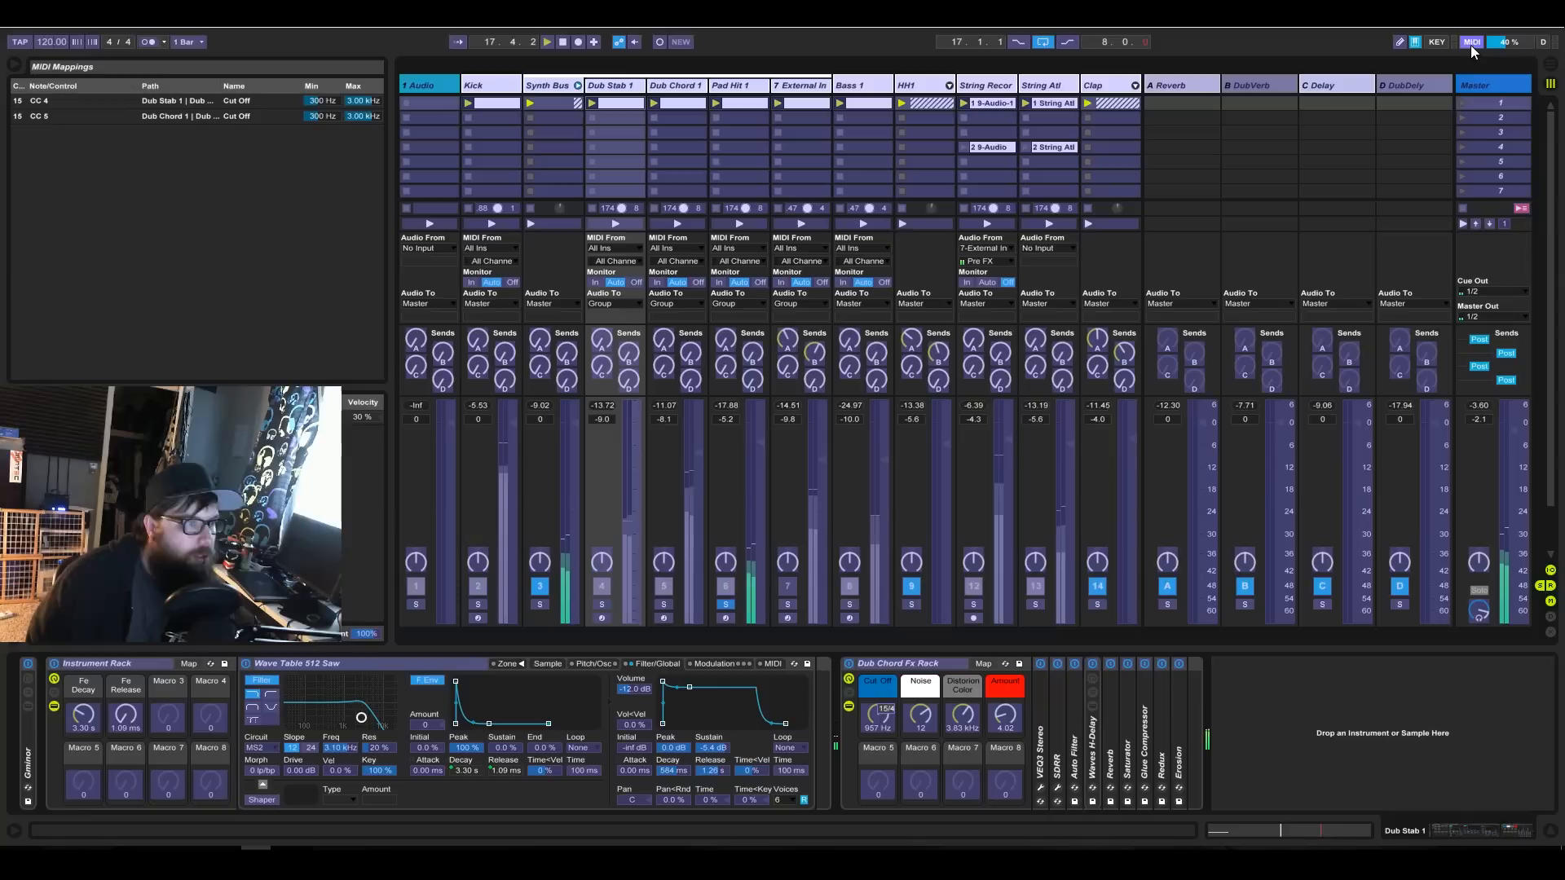
{"action": "left_click", "coordinate": [85, 730]}
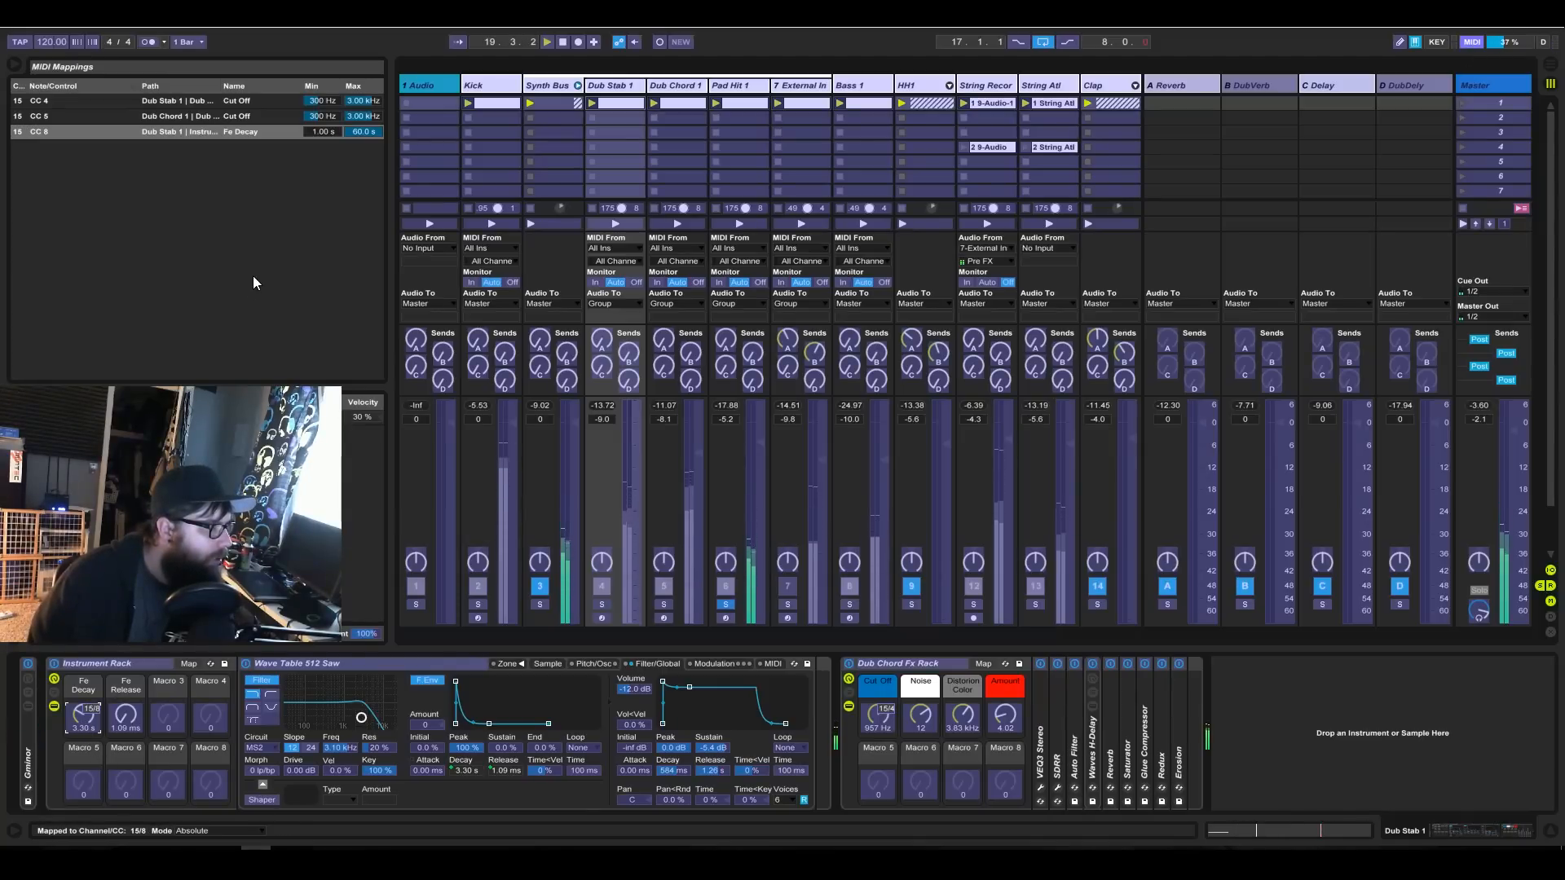
{"action": "double_click", "coordinate": [323, 132]}
{"action": "type", "text": "1"}
{"action": "key", "text": "Return"}
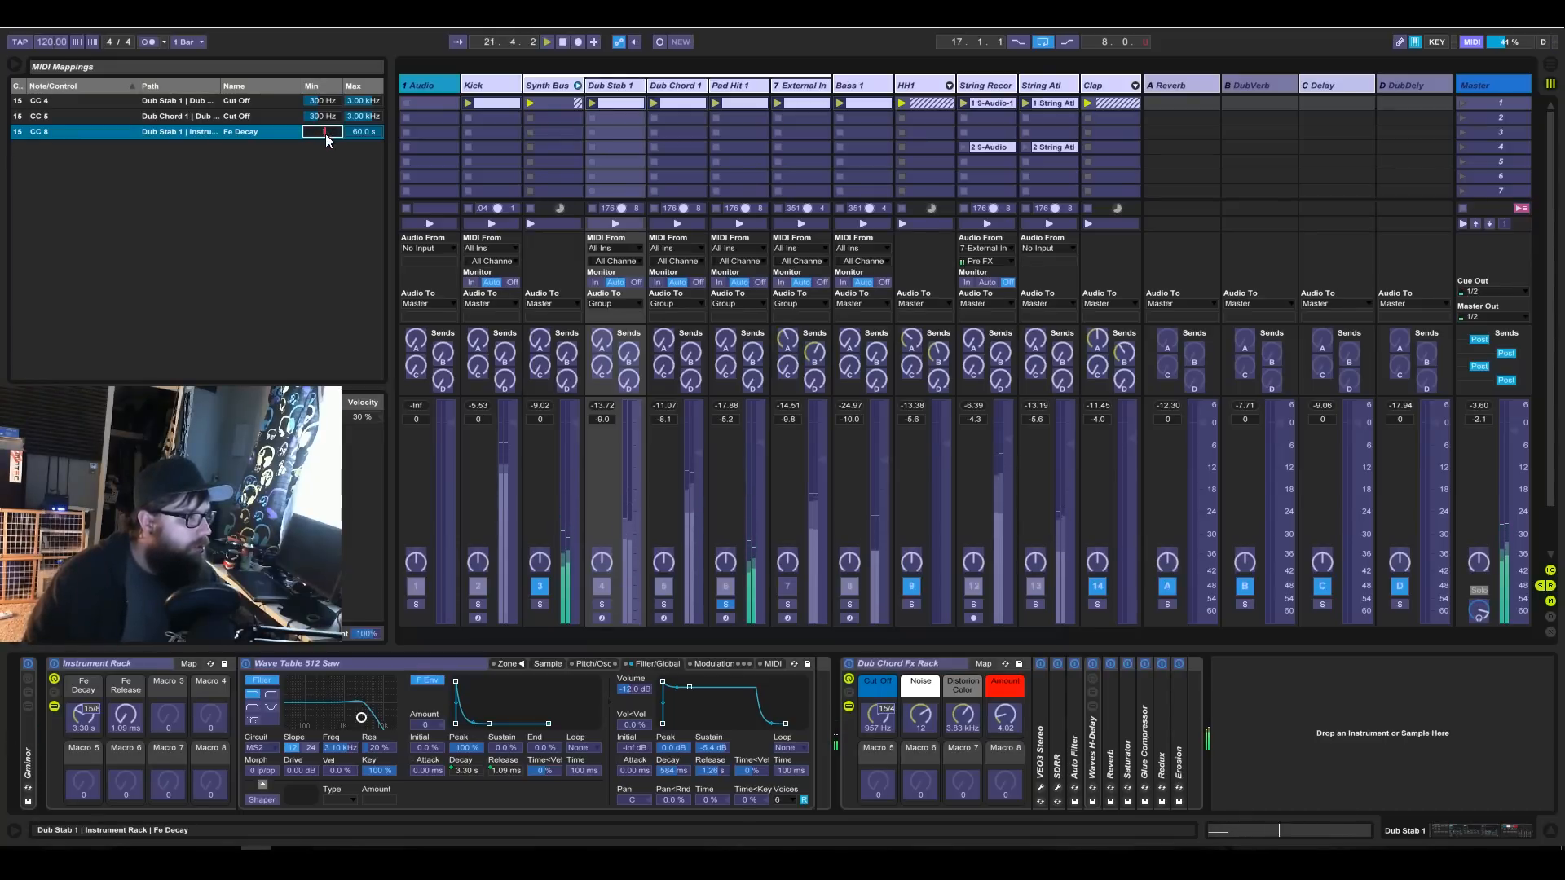
{"action": "type", "text": "00 s"}
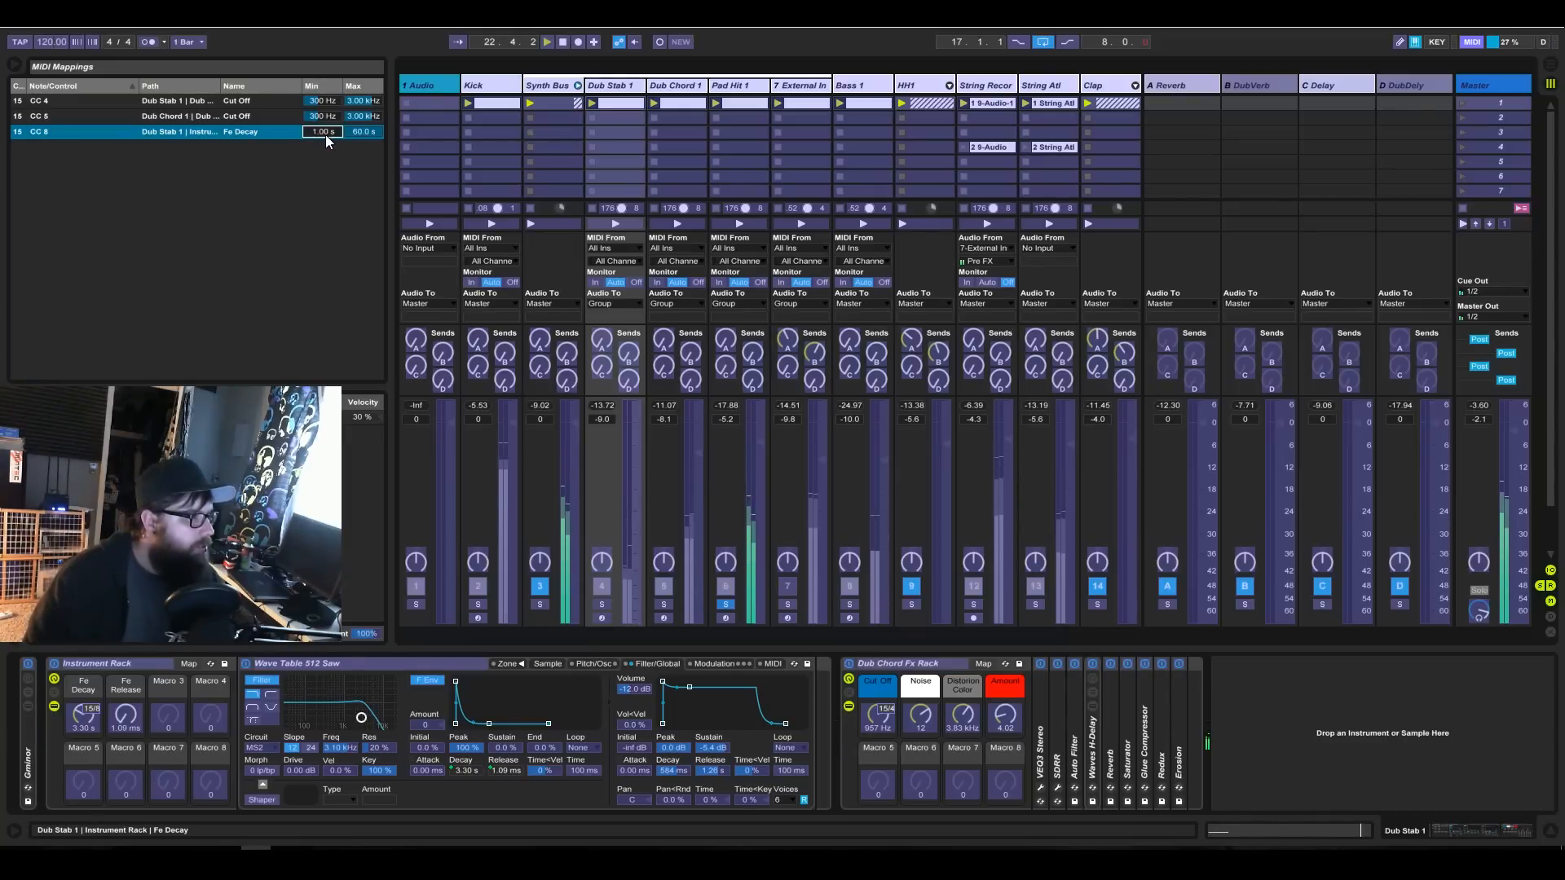
{"action": "left_click_drag", "start_coordinate": [326, 135], "coordinate": [326, 121]}
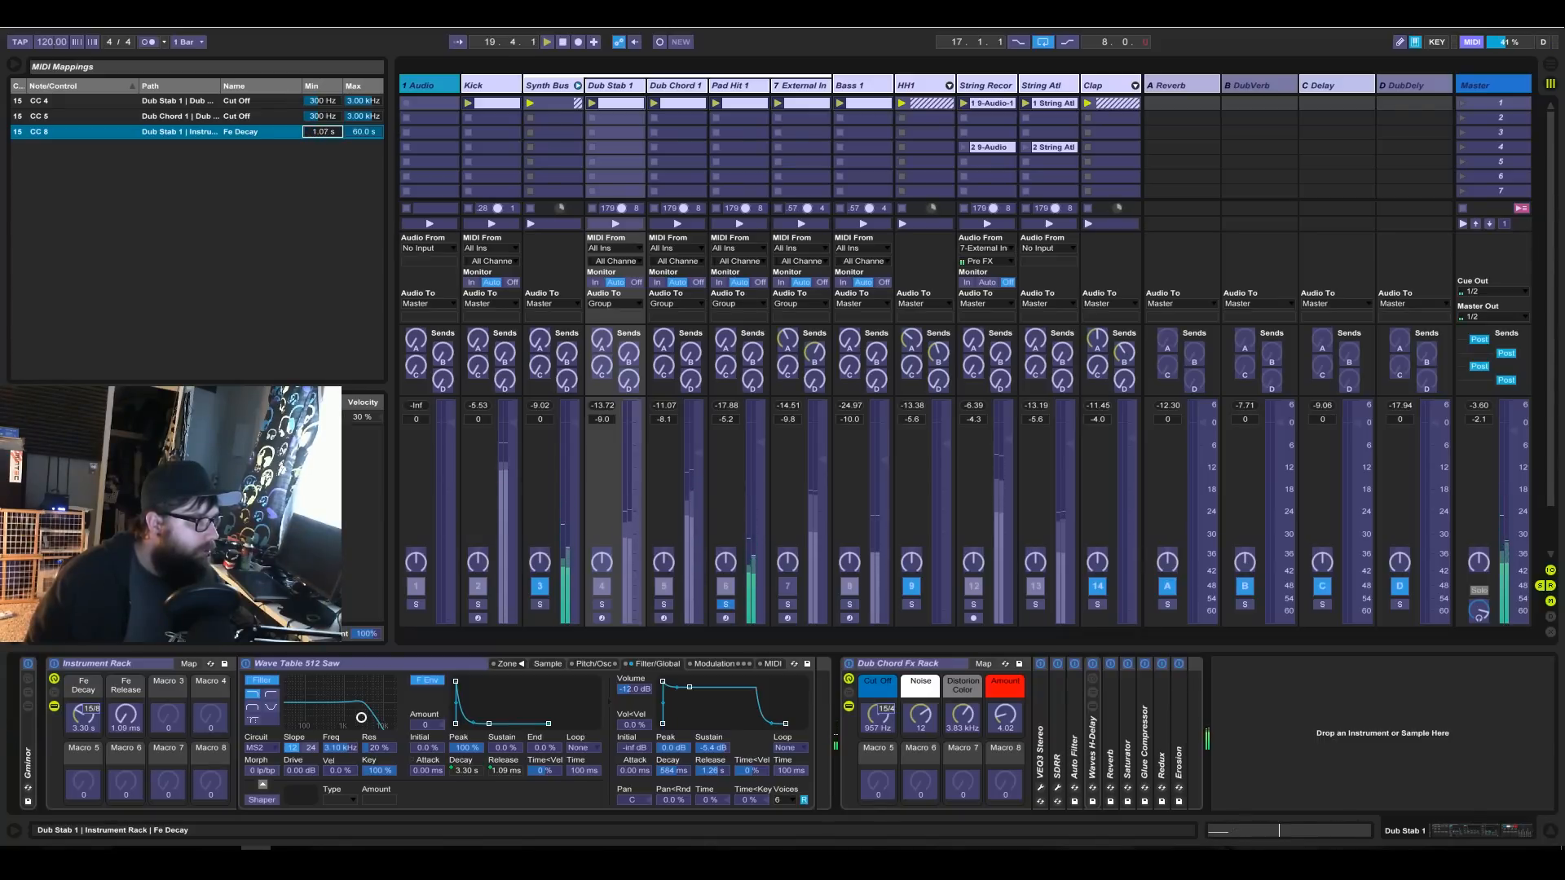
{"action": "left_click_drag", "start_coordinate": [322, 132], "coordinate": [323, 137]}
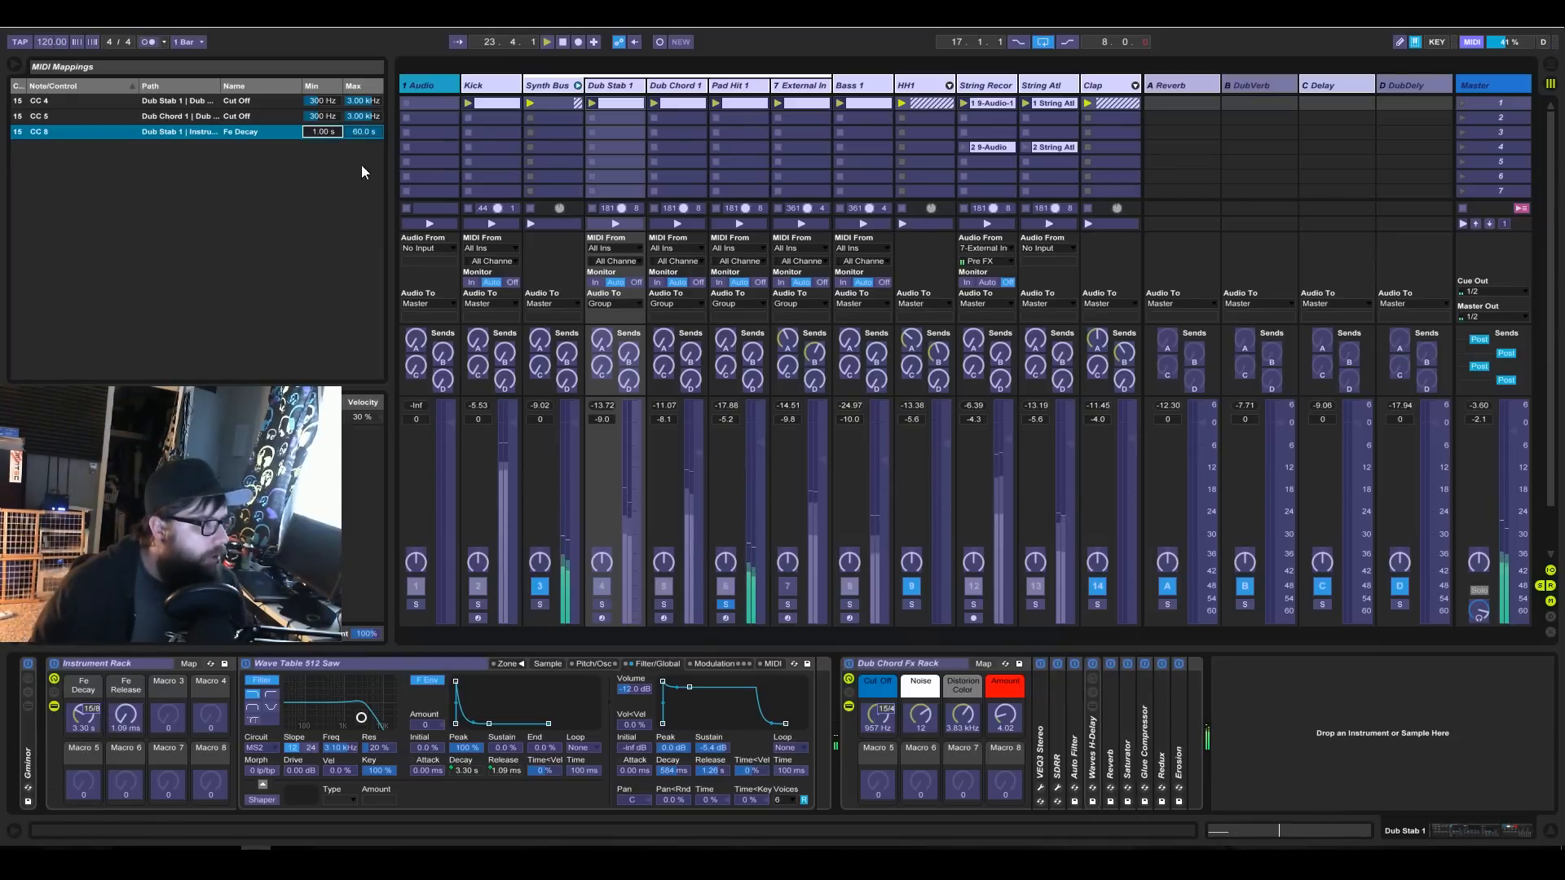
{"action": "left_click", "coordinate": [1473, 42]}
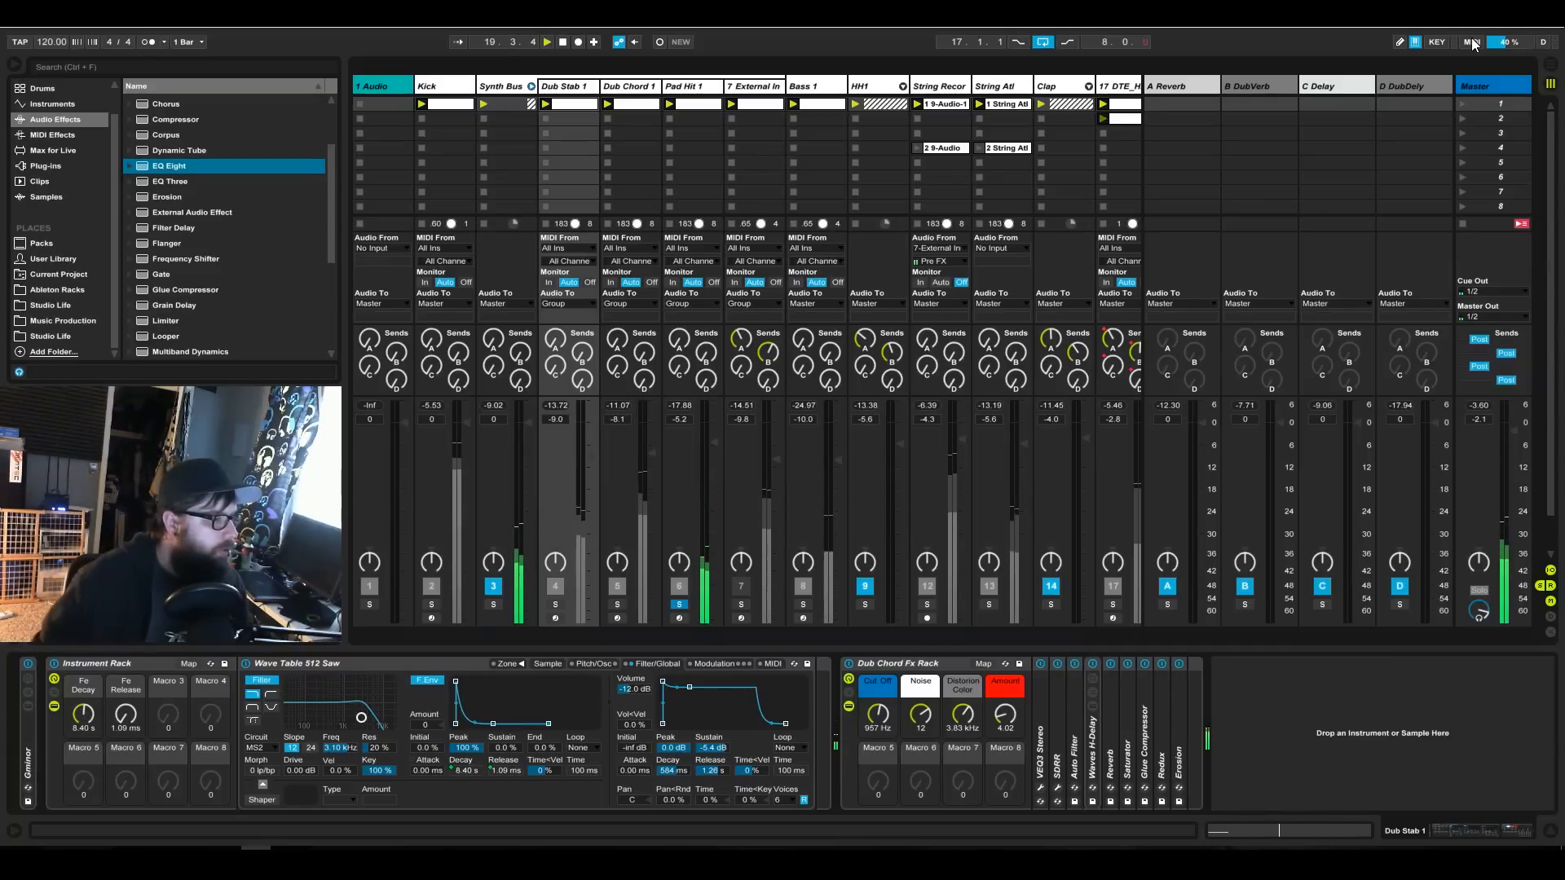
Solo the Dub Stab 1 track and set its Instrument Rack's Fe Release macro to 2.00 ms.
{"action": "left_click", "coordinate": [552, 604]}
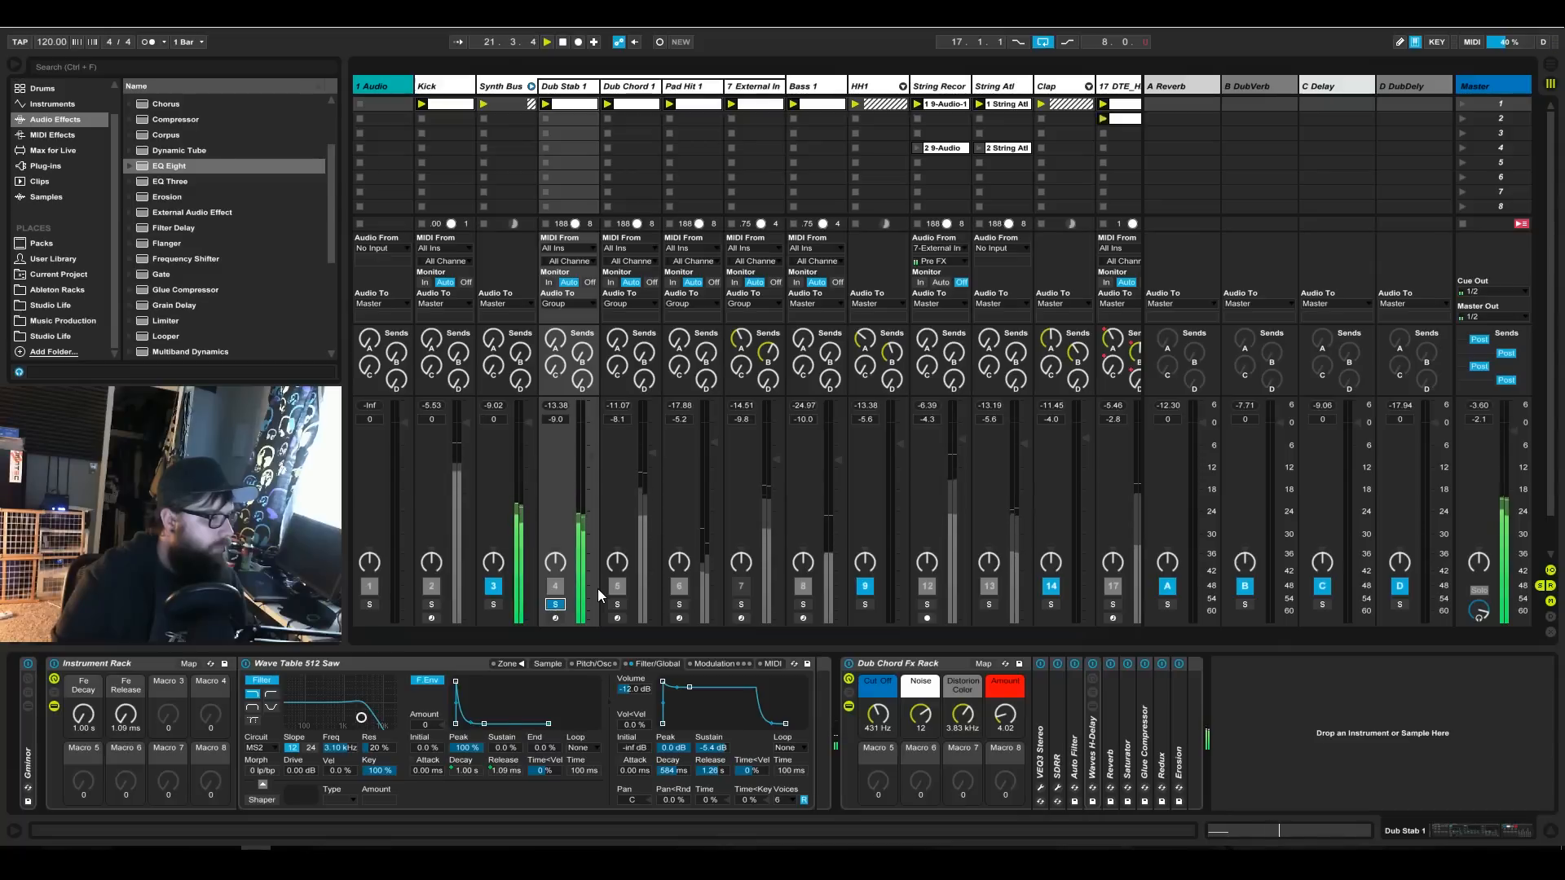
{"action": "left_click", "coordinate": [569, 87]}
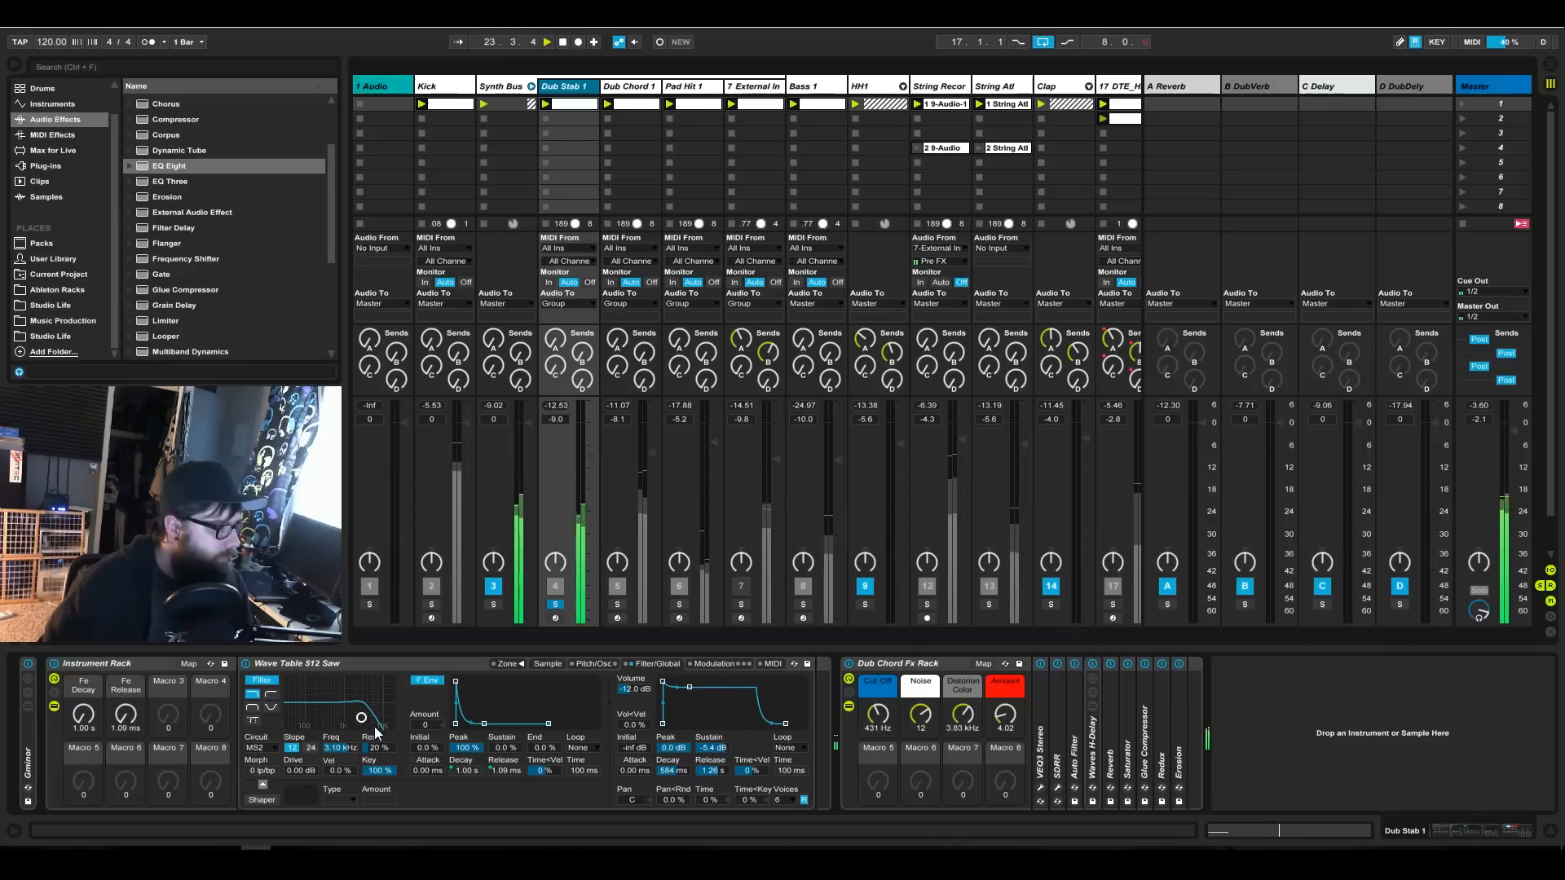
{"action": "left_click_drag", "start_coordinate": [125, 717], "coordinate": [125, 708]}
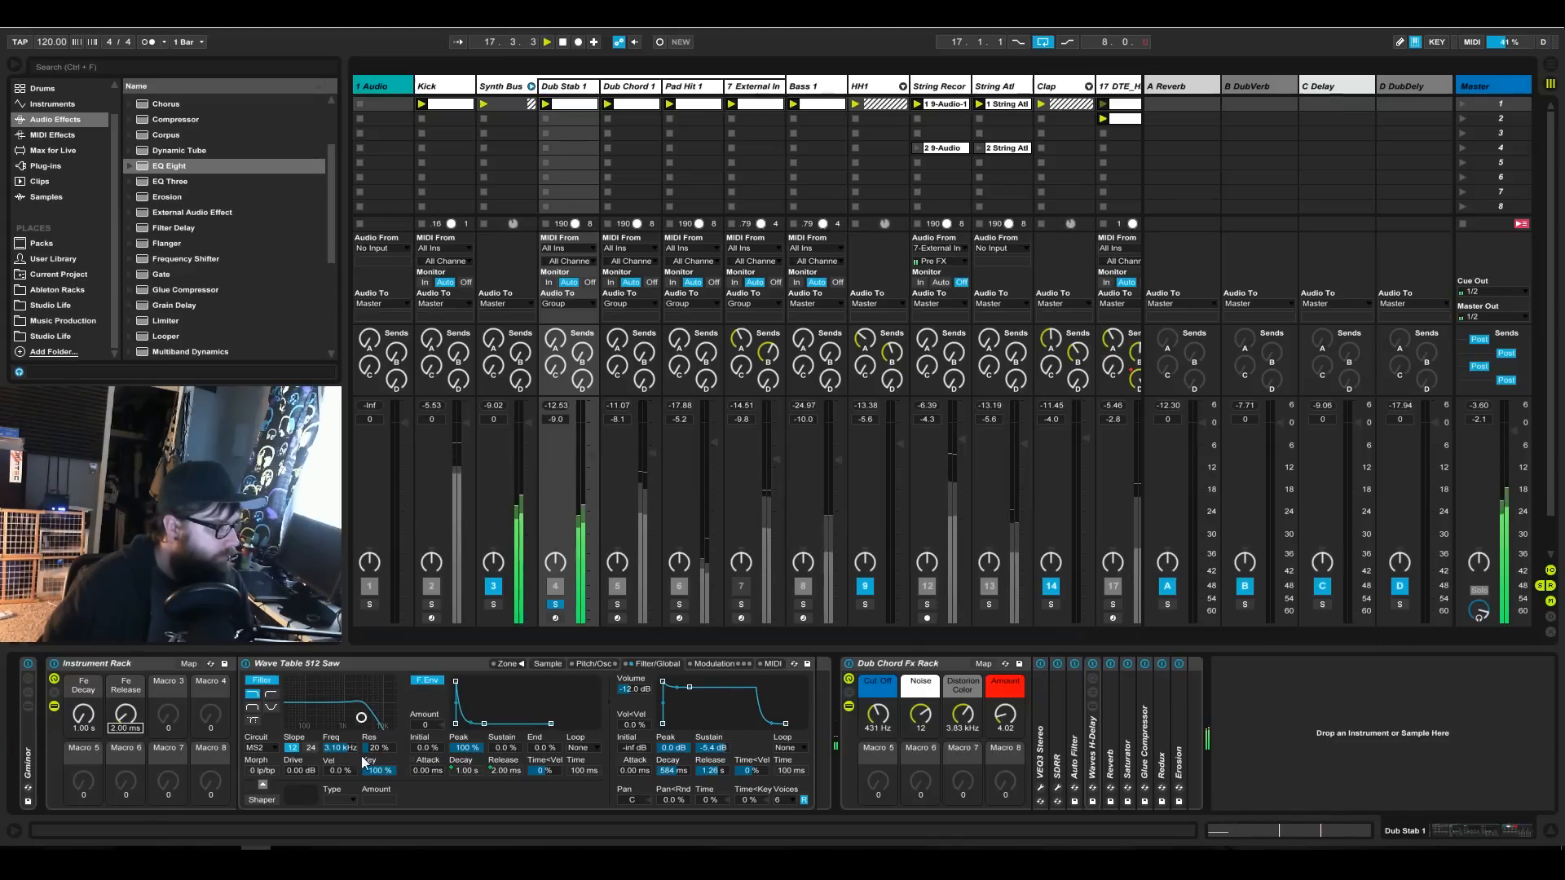
Try lowering the filter frequency of Dub Stab 1's sampler to 30.0 Hz and undo the frequency changes.
{"action": "left_click", "coordinate": [340, 747]}
{"action": "left_click_drag", "start_coordinate": [340, 747], "coordinate": [340, 782]}
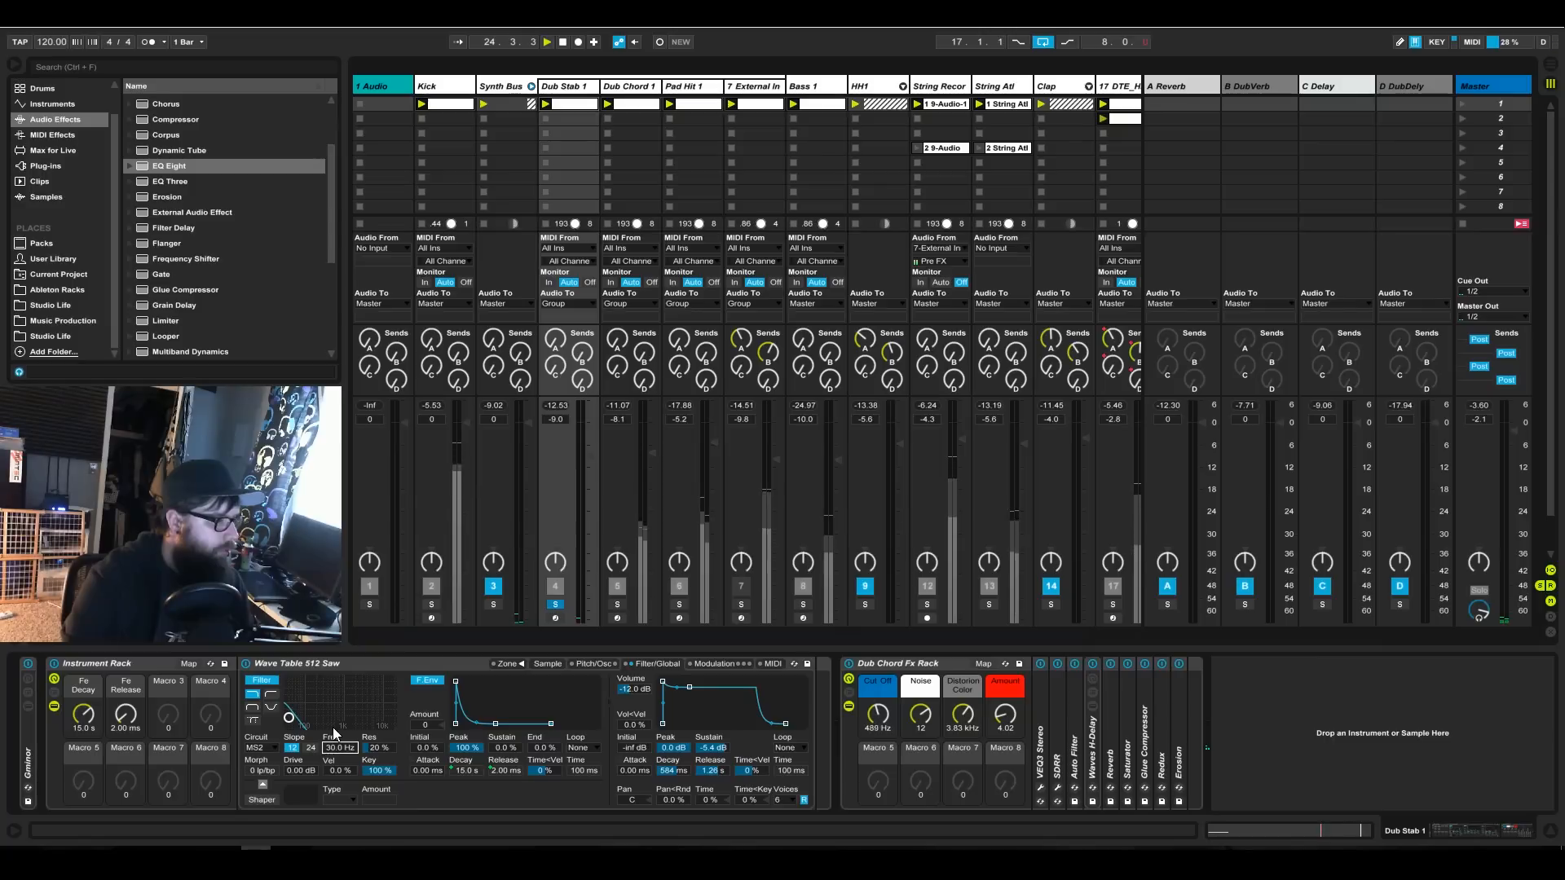
{"action": "left_click_drag", "start_coordinate": [341, 748], "coordinate": [341, 690]}
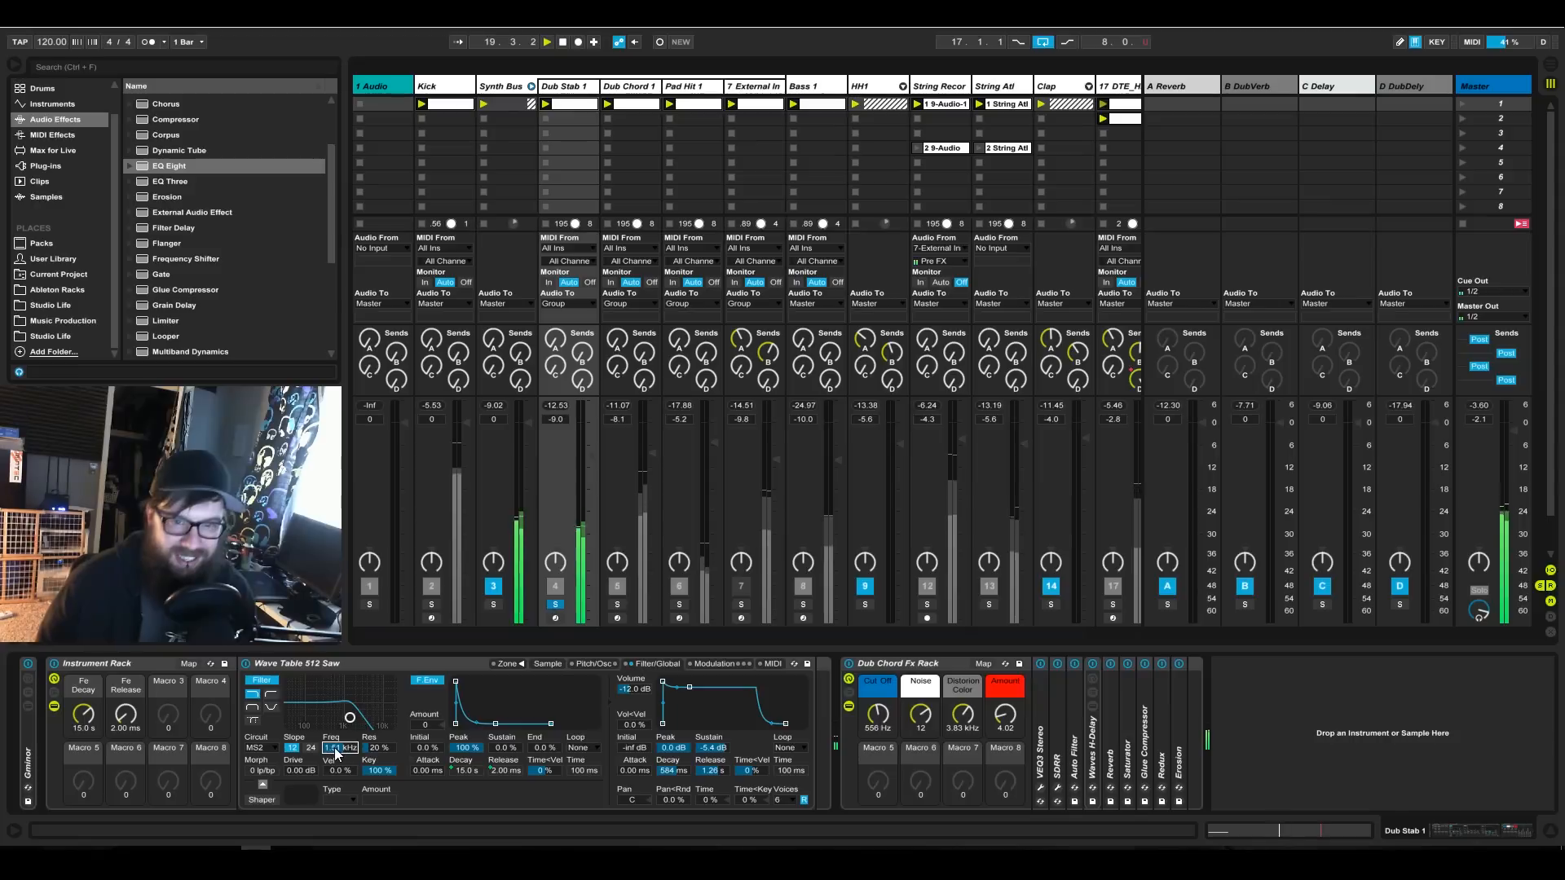
{"action": "left_click_drag", "start_coordinate": [336, 754], "coordinate": [336, 803]}
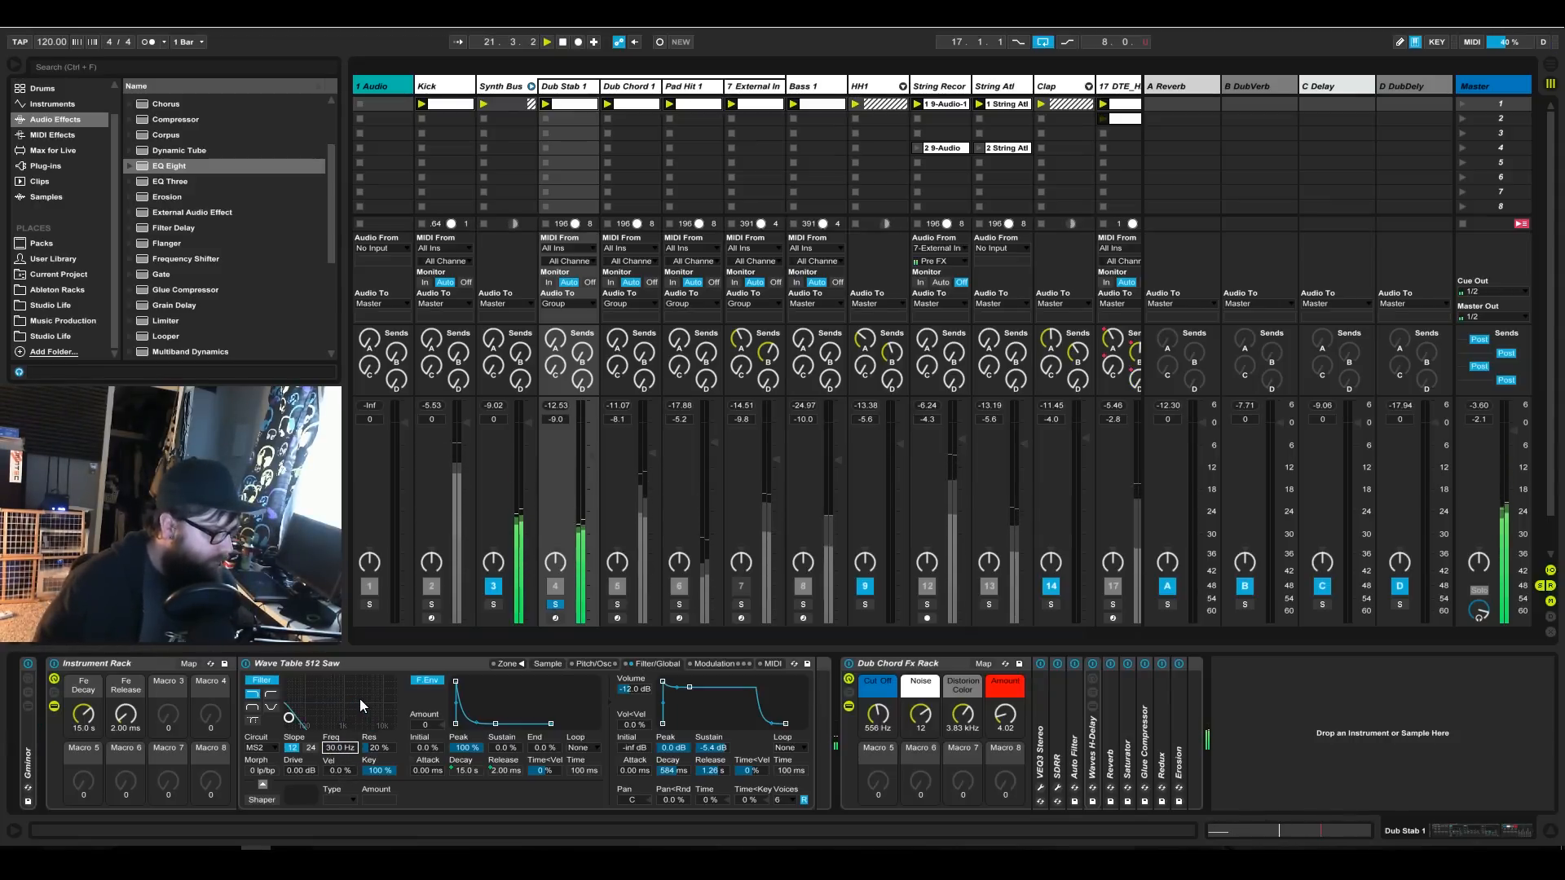
{"action": "key", "text": "ctrl+z"}
{"action": "key", "text": "ctrl+z"}
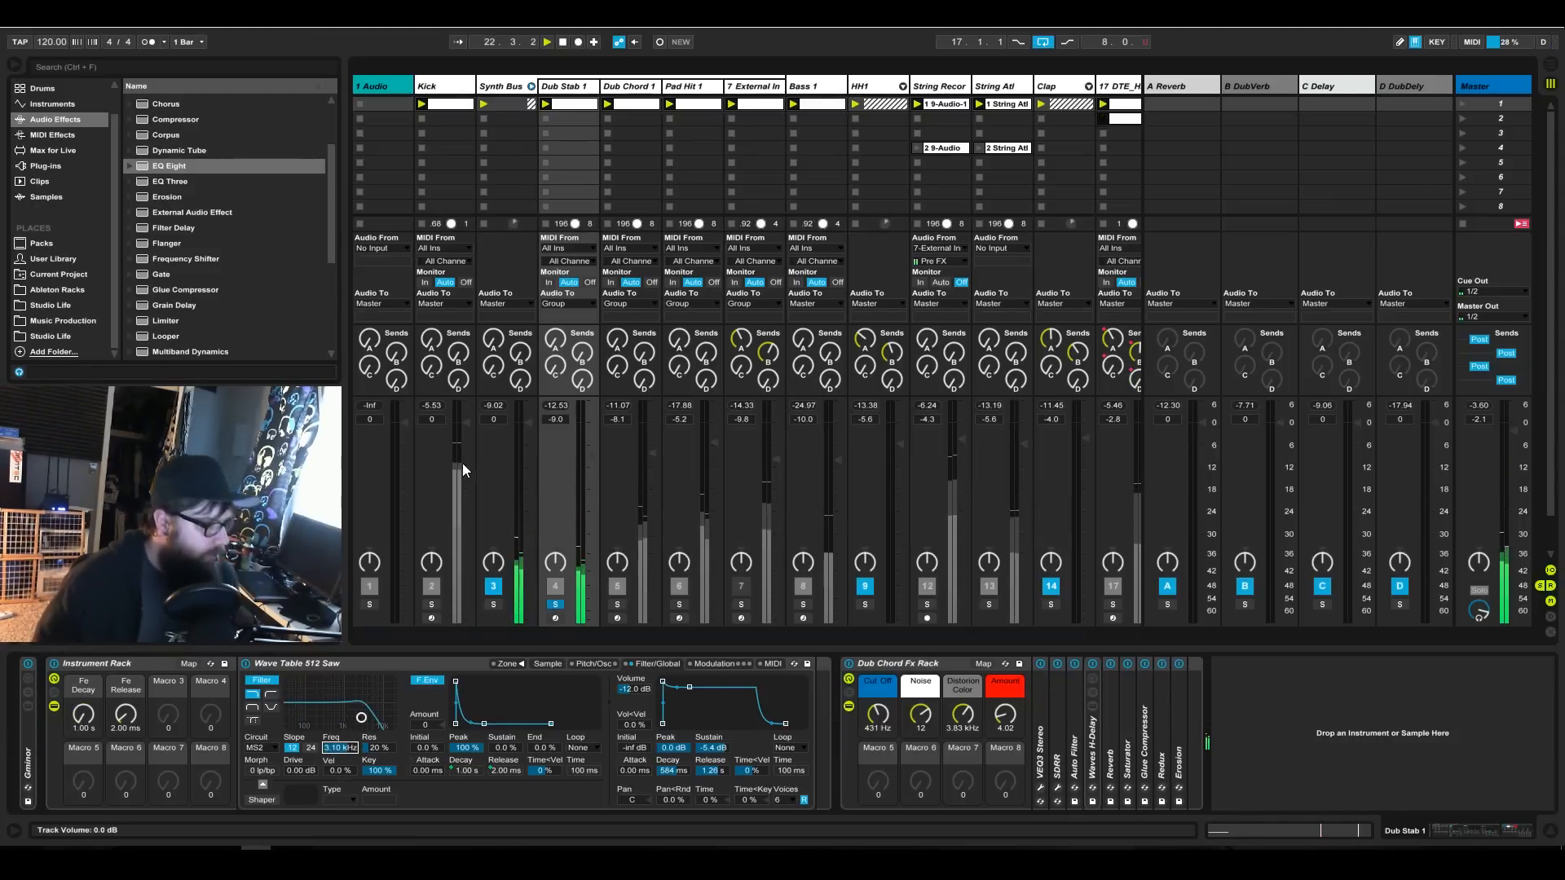
MIDI-map the Fe Decay macro of Dub Chord 1's Instrument Rack to CC 9.
{"action": "left_click", "coordinate": [652, 626]}
{"action": "left_click", "coordinate": [476, 771]}
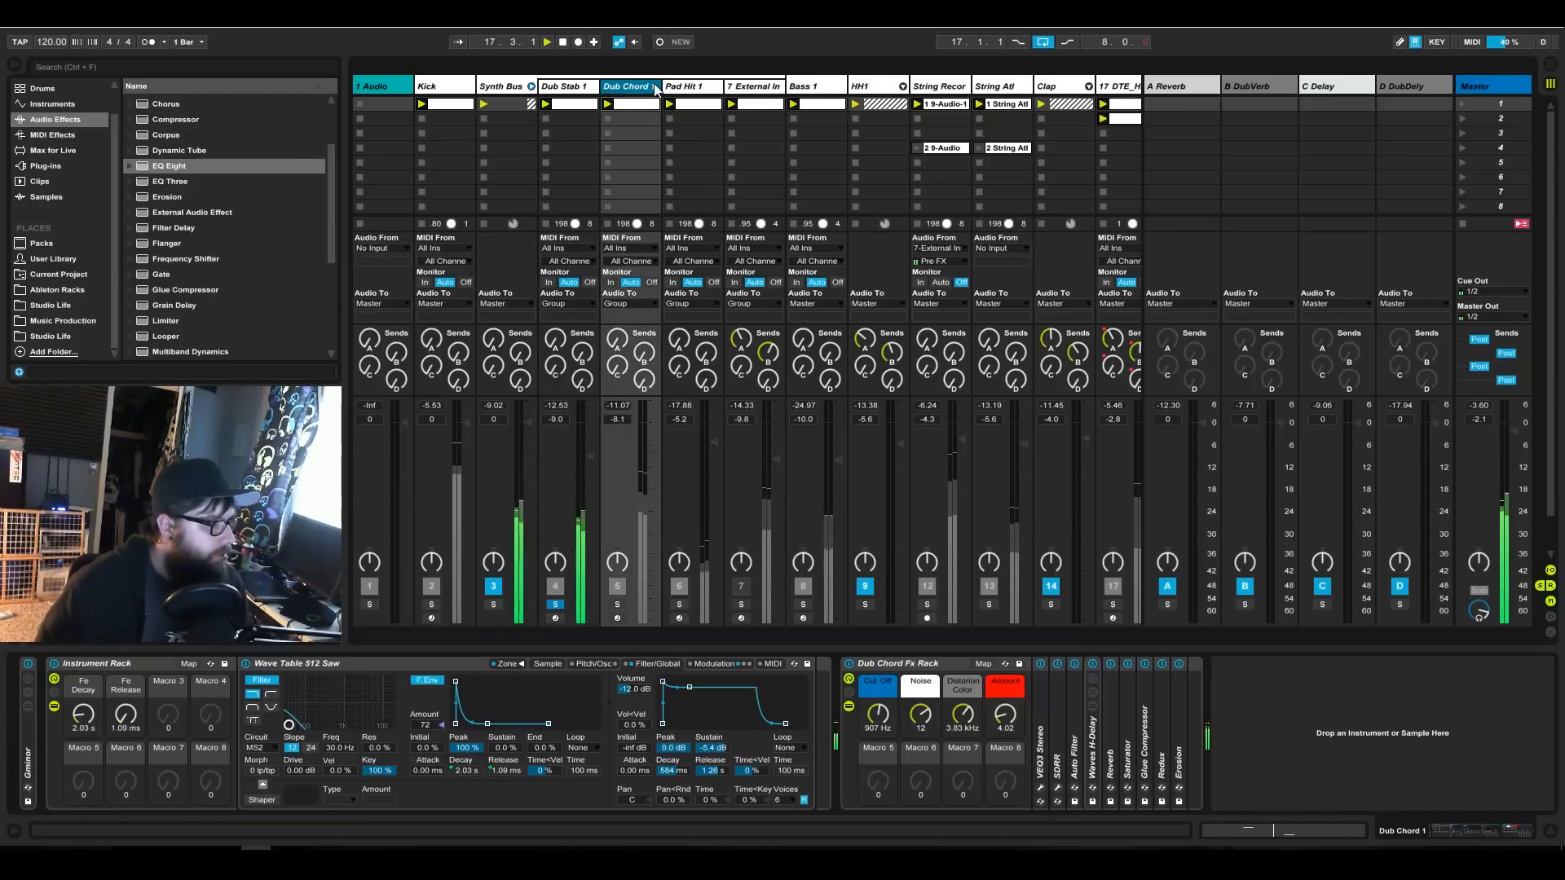
{"action": "left_click", "coordinate": [188, 664]}
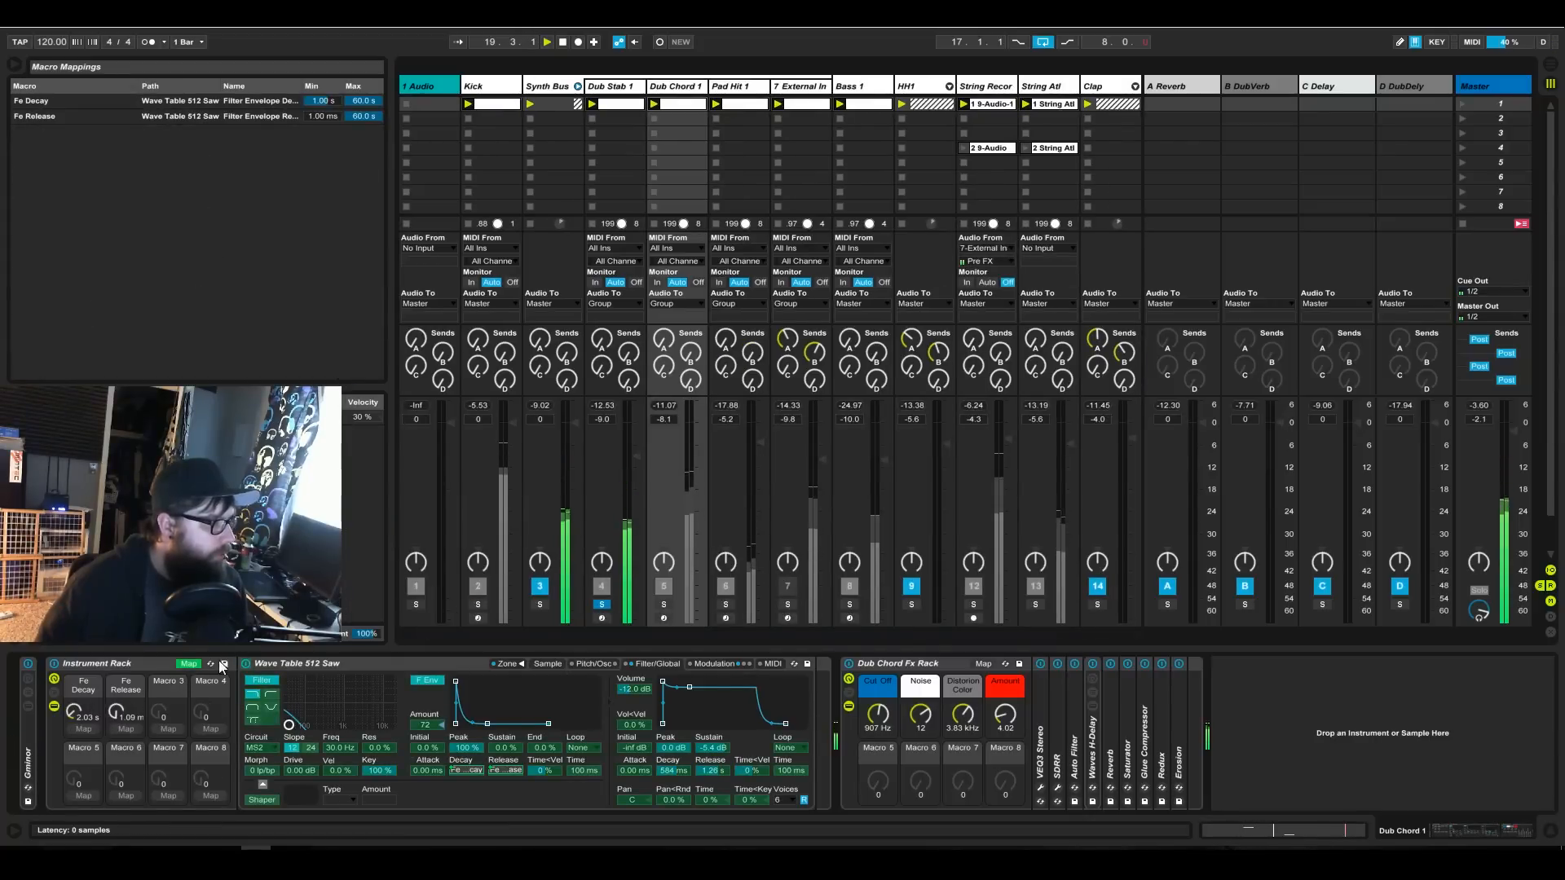
{"action": "left_click", "coordinate": [188, 663]}
{"action": "left_click", "coordinate": [1471, 42]}
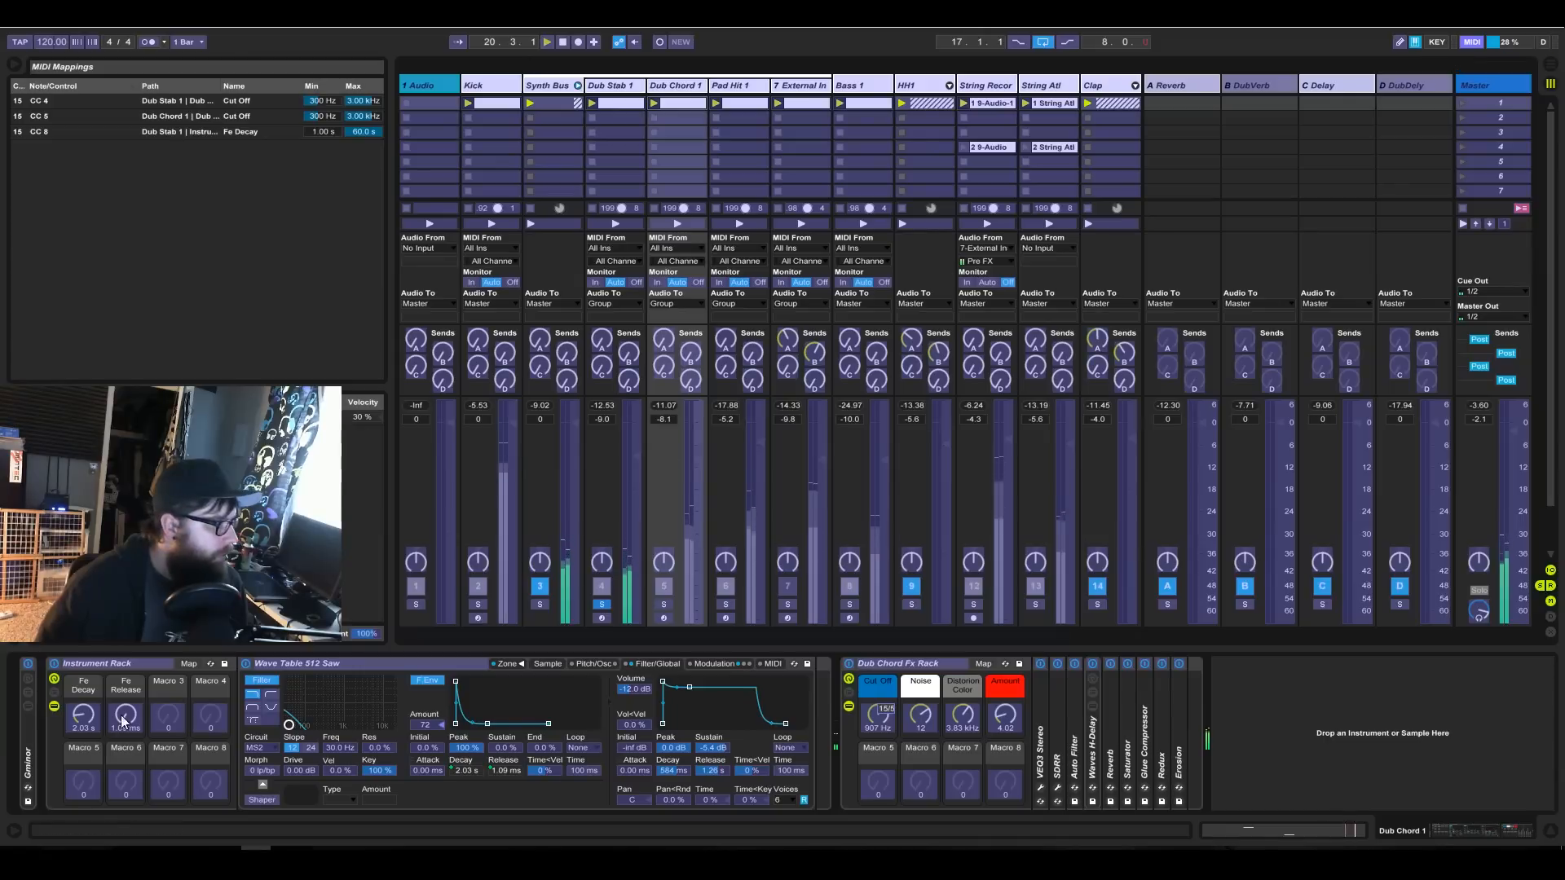
{"action": "left_click", "coordinate": [85, 716]}
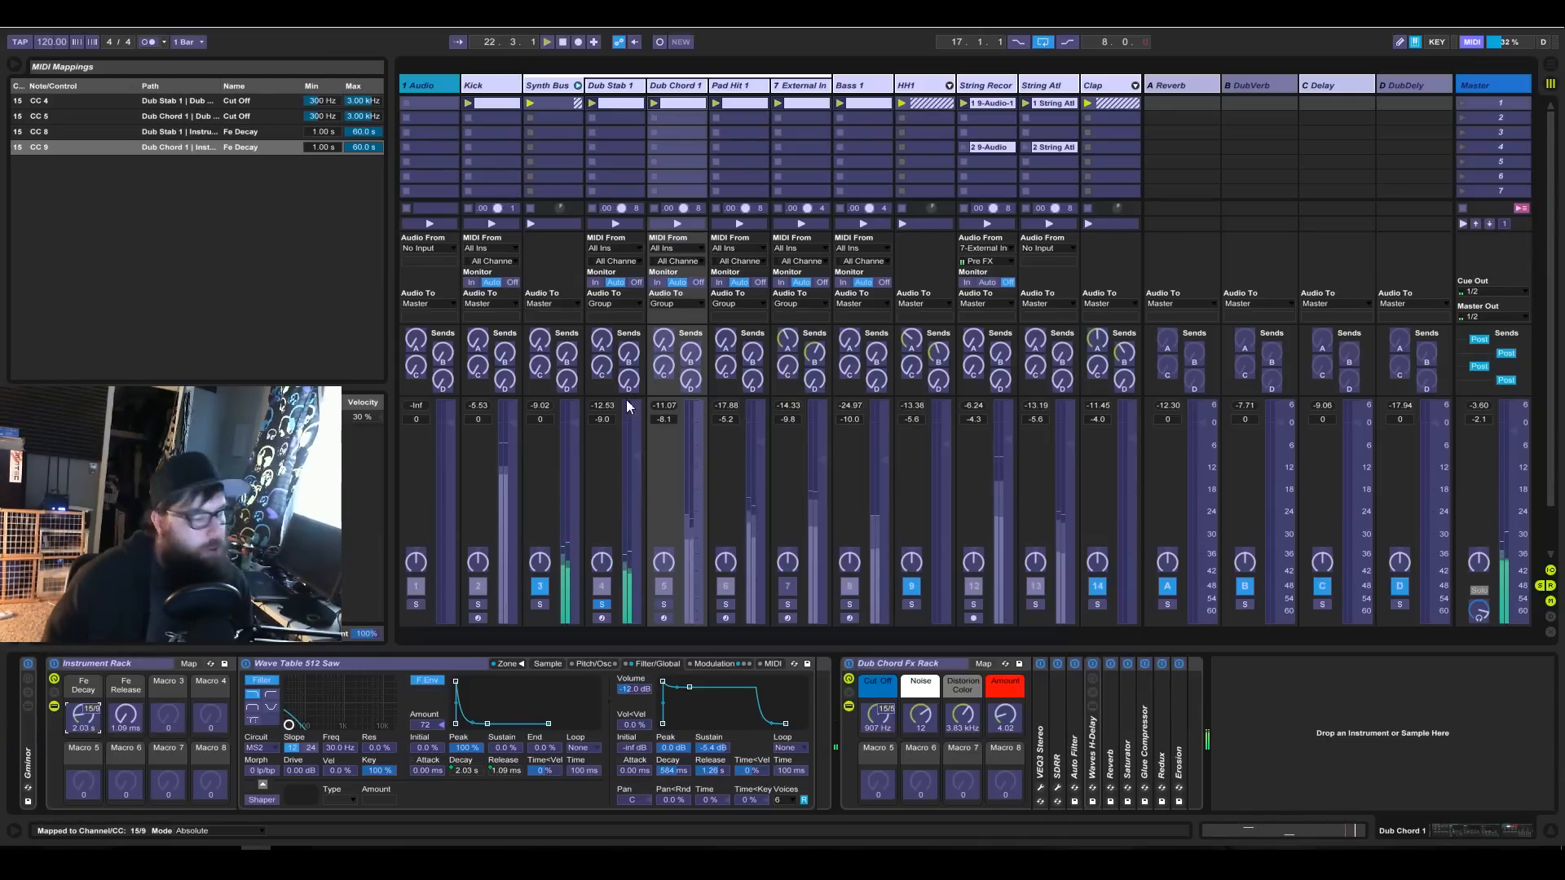
{"action": "left_click", "coordinate": [1477, 42]}
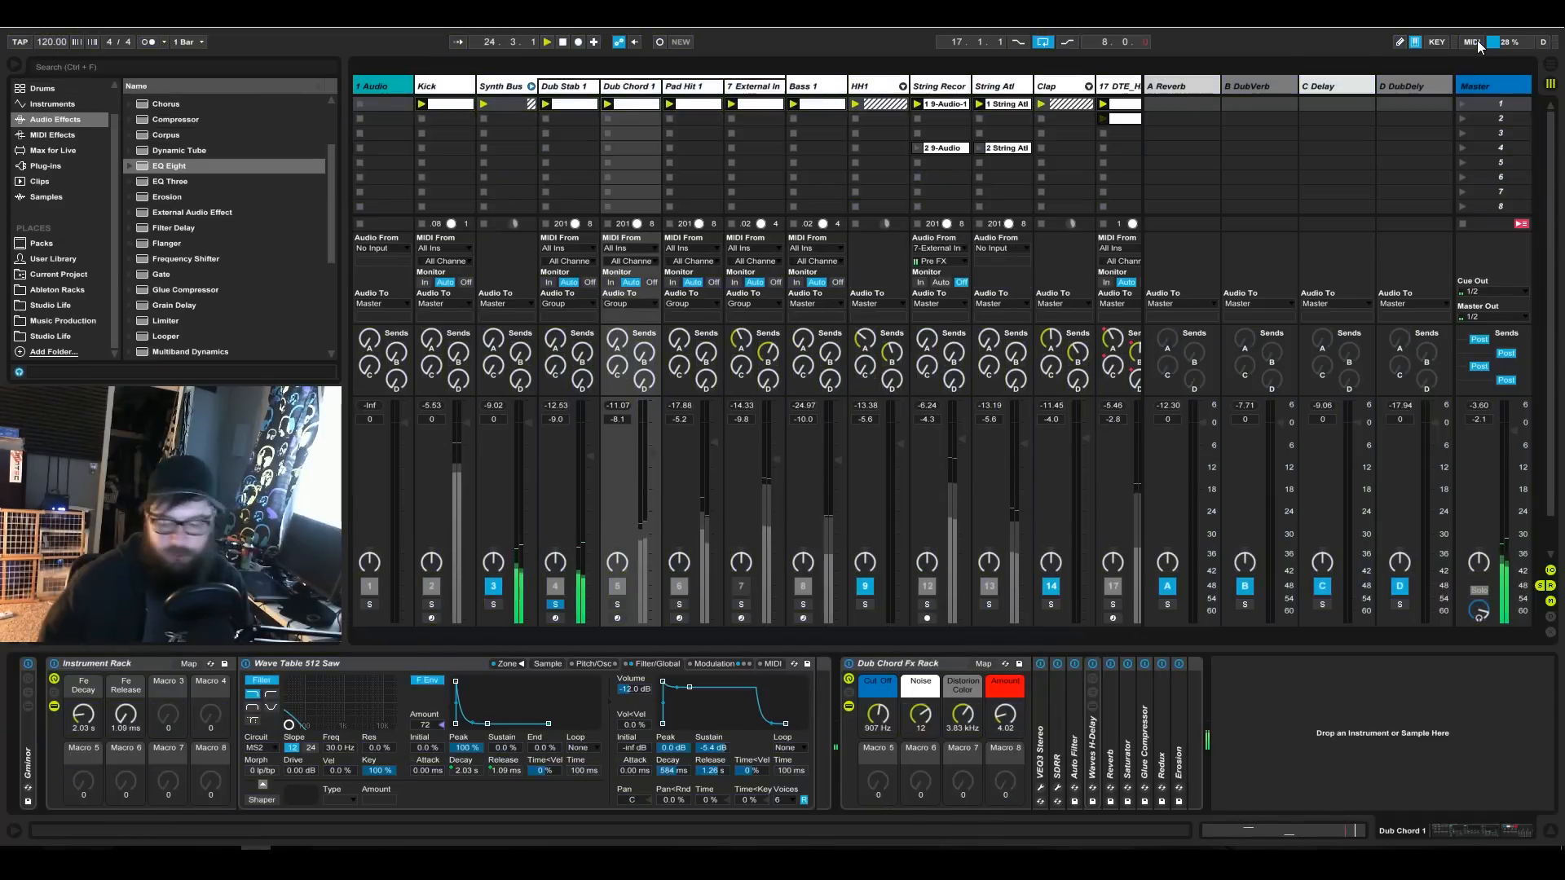
Audition Dub Chord 1 in solo, setting its Cut Off macro to 1.70 kHz and Fe Decay to 4.41 s, and end unsoloed.
{"action": "left_click", "coordinate": [613, 604]}
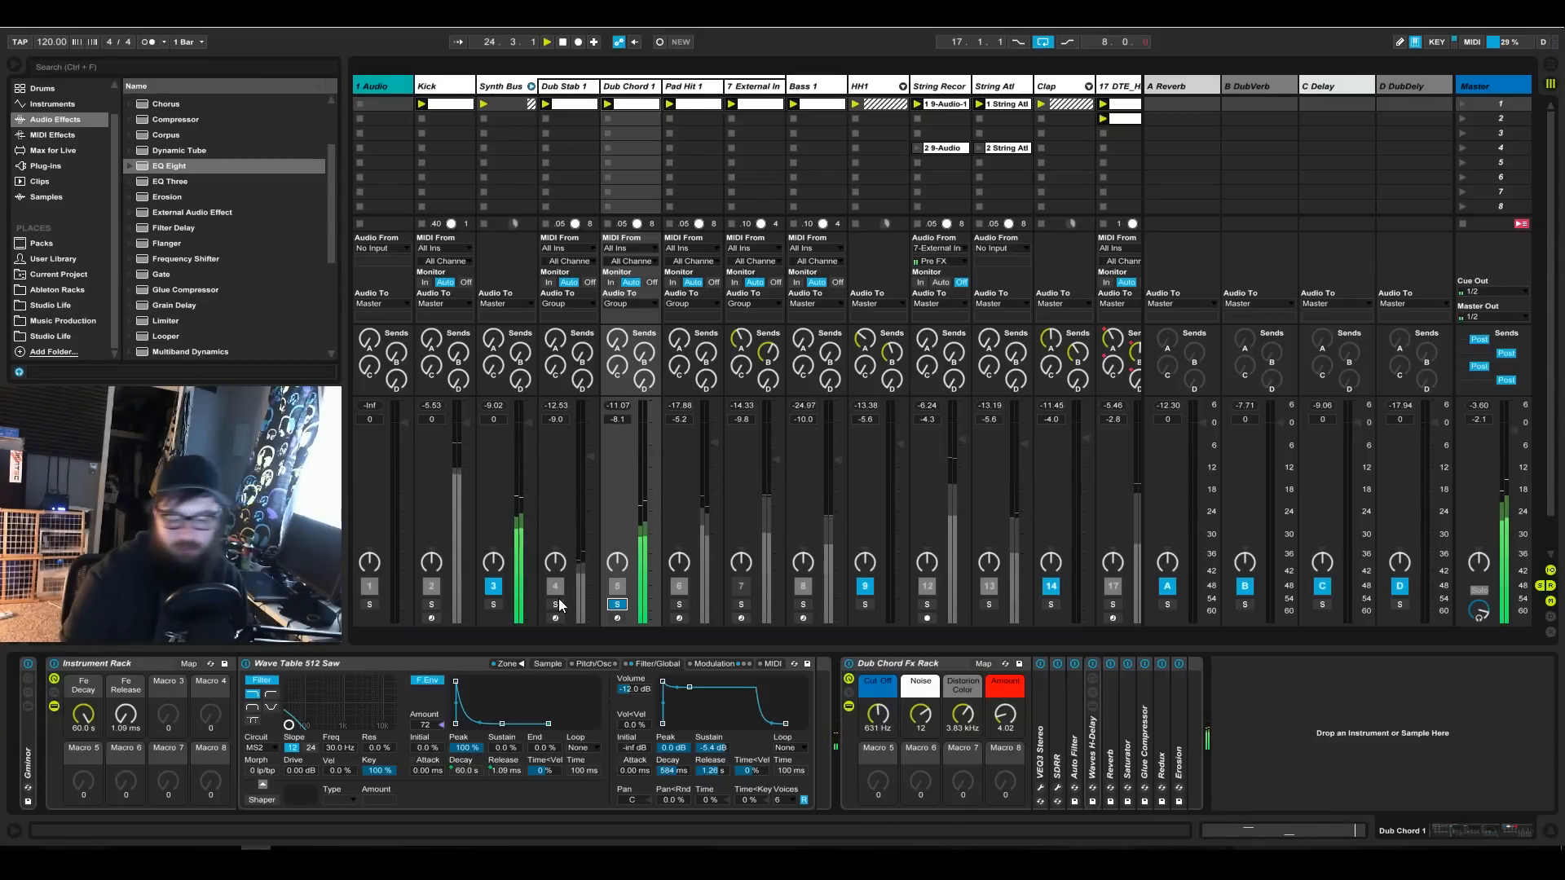
{"action": "left_click", "coordinate": [617, 606]}
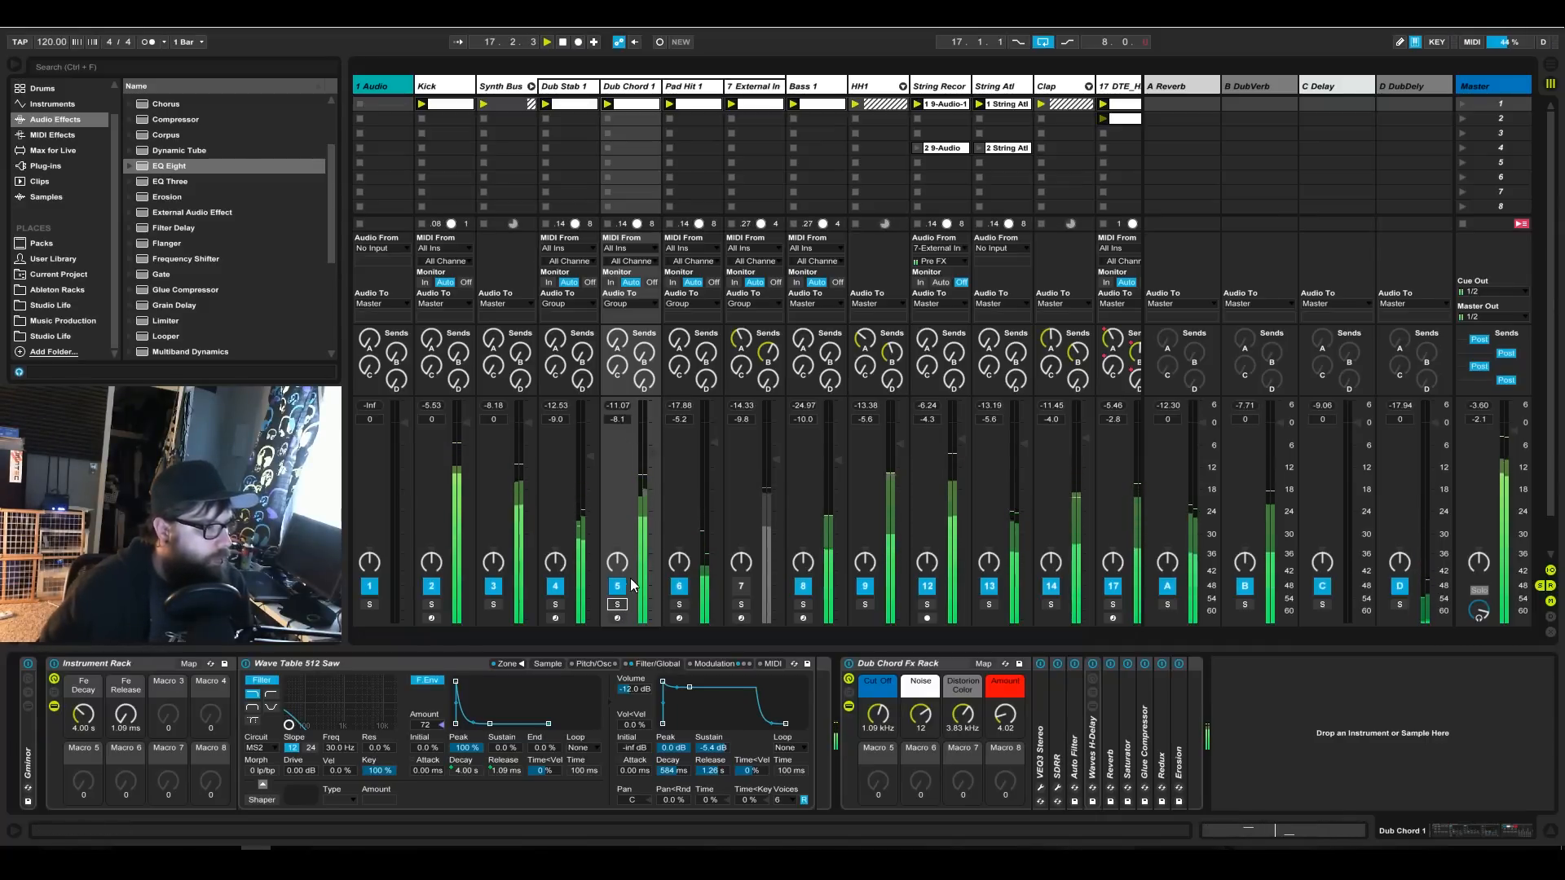
{"action": "left_click", "coordinate": [617, 604]}
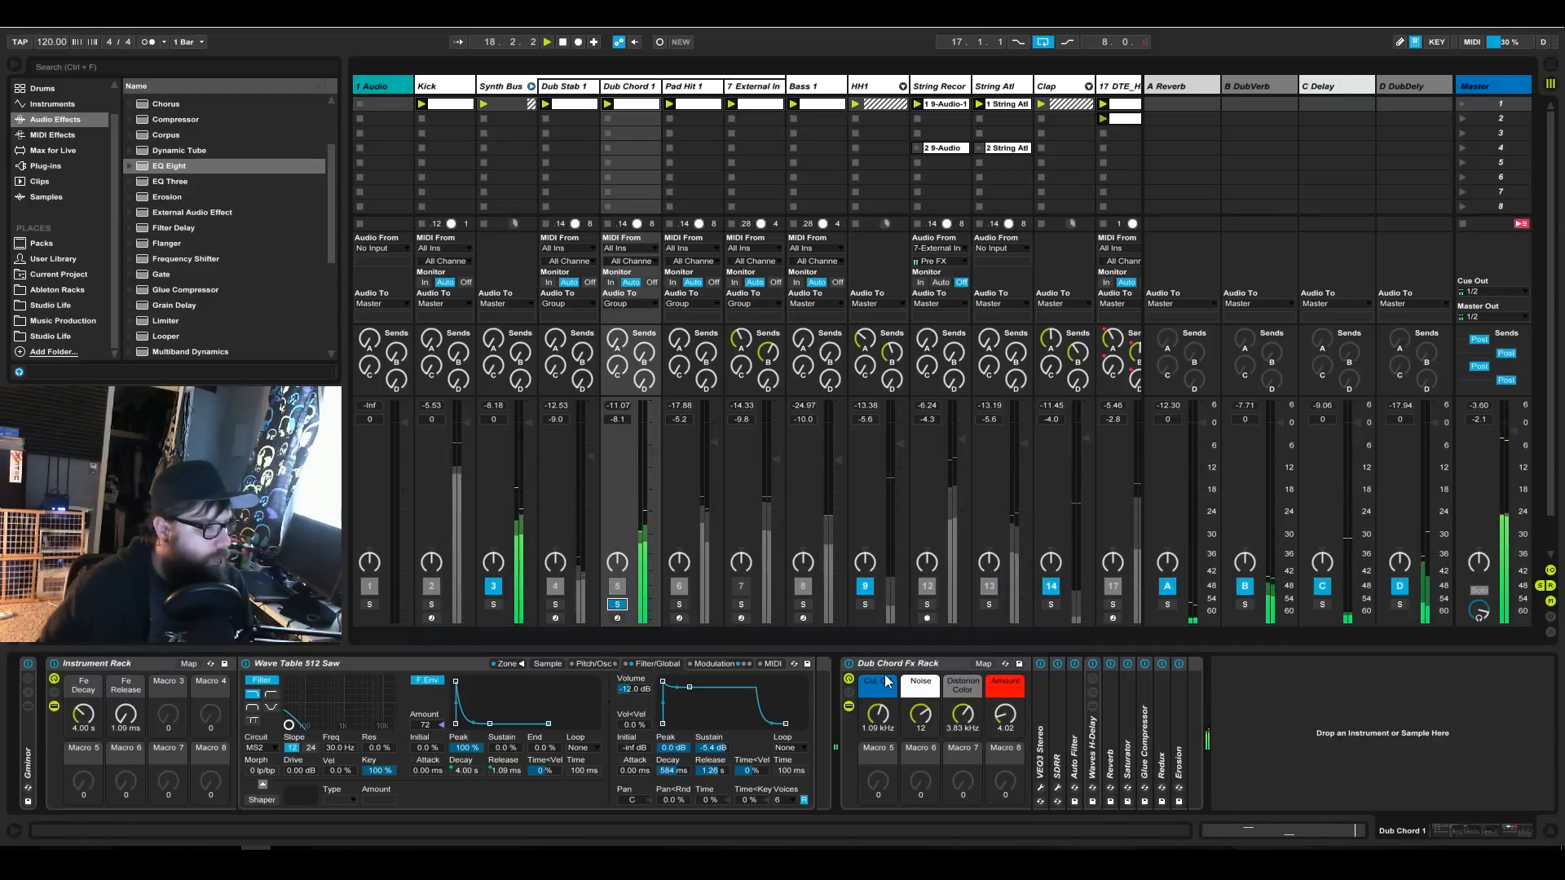
{"action": "left_click_drag", "start_coordinate": [888, 728], "coordinate": [888, 705]}
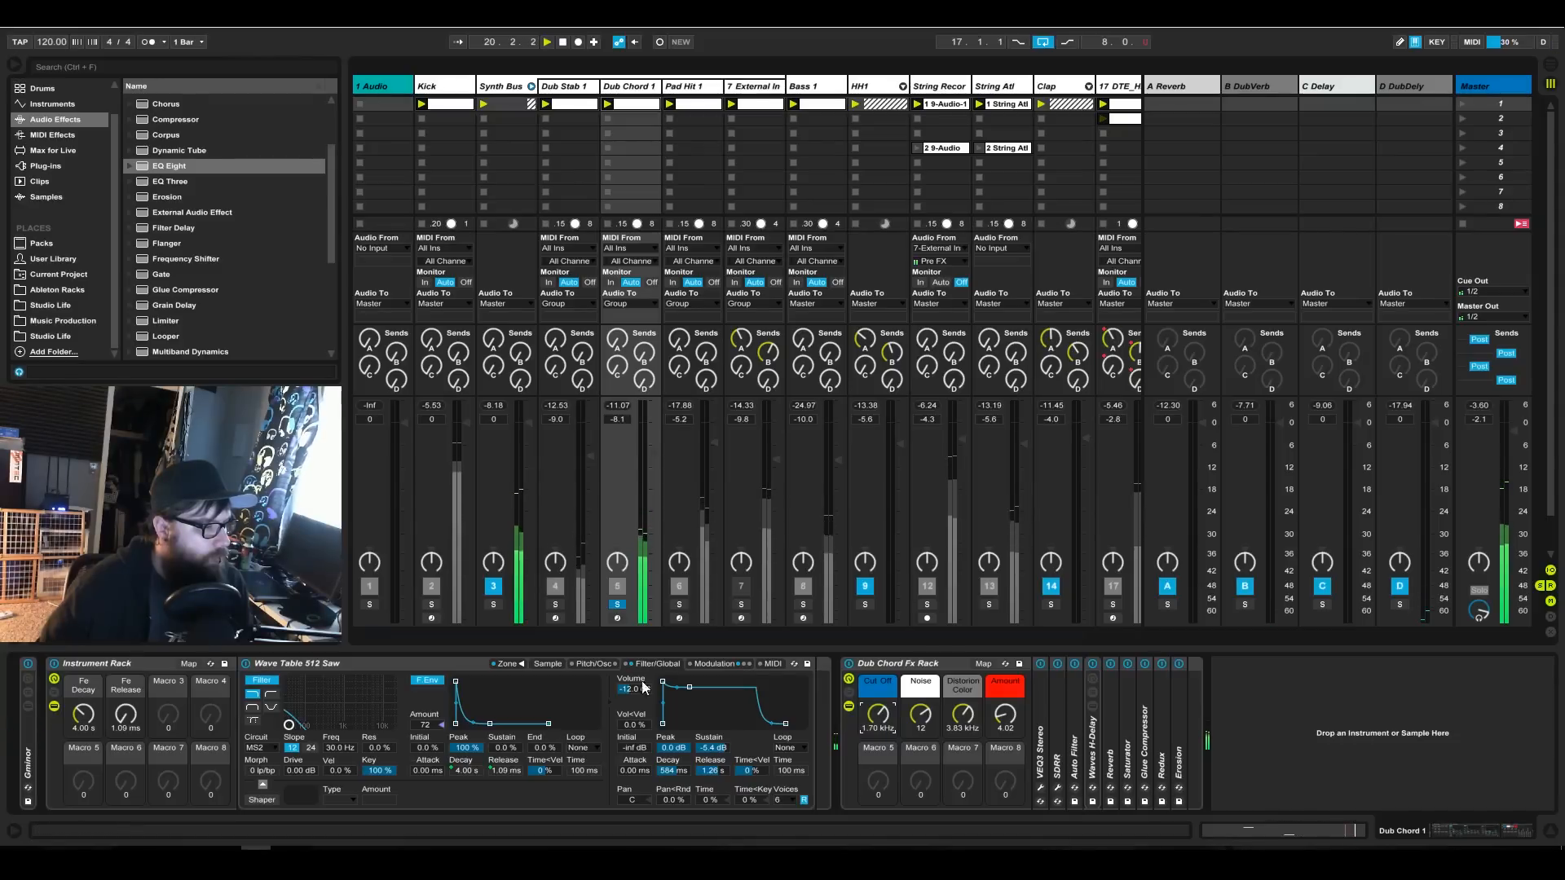
{"action": "left_click", "coordinate": [83, 714]}
{"action": "left_click_drag", "start_coordinate": [83, 715], "coordinate": [83, 711]}
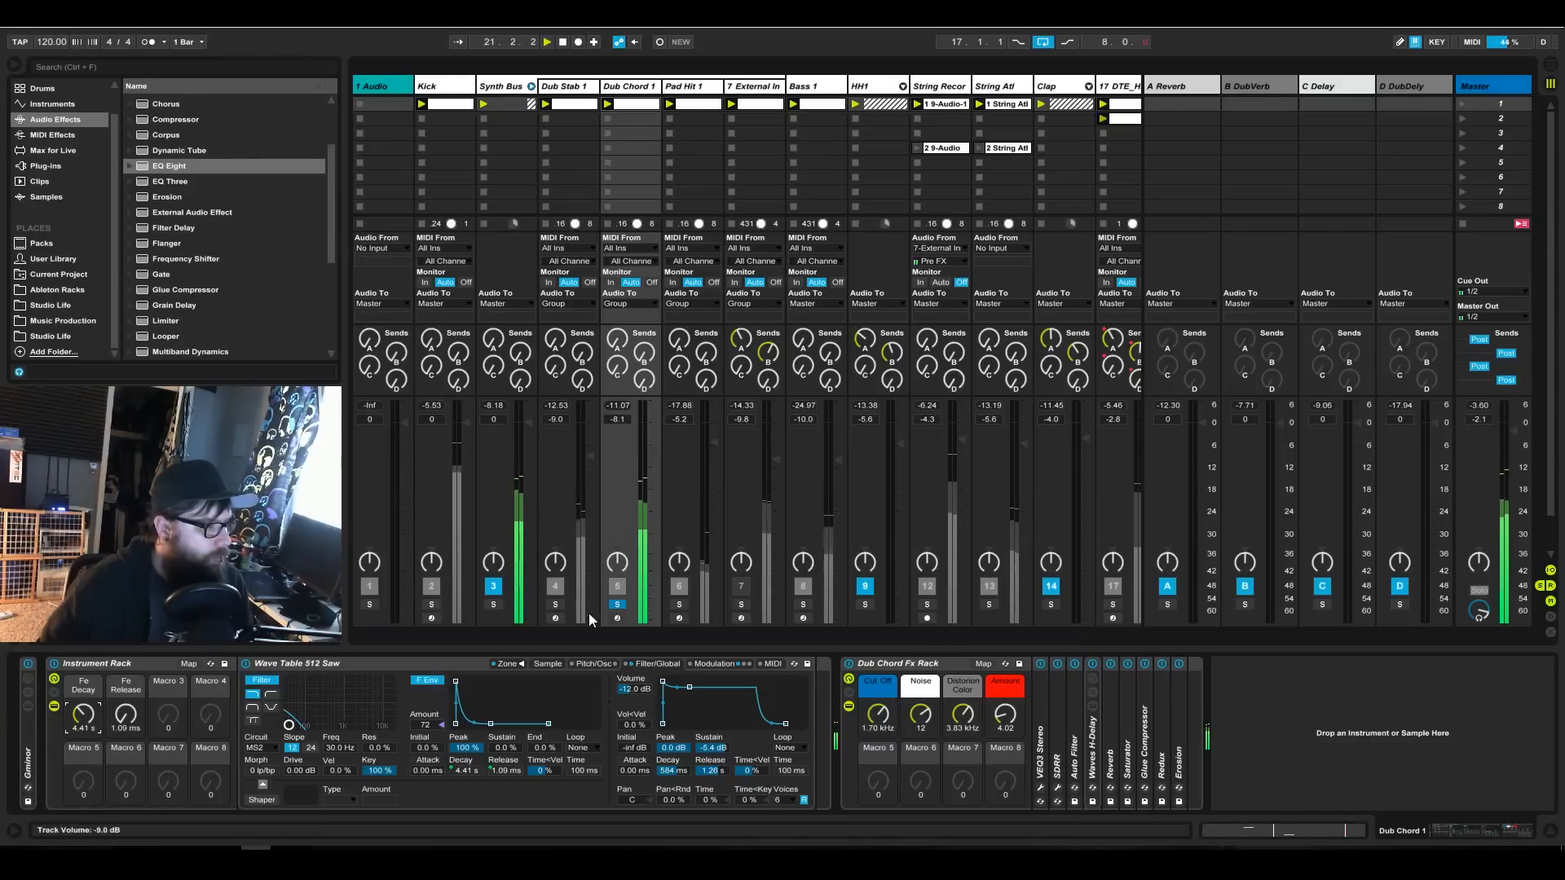
{"action": "left_click", "coordinate": [617, 605]}
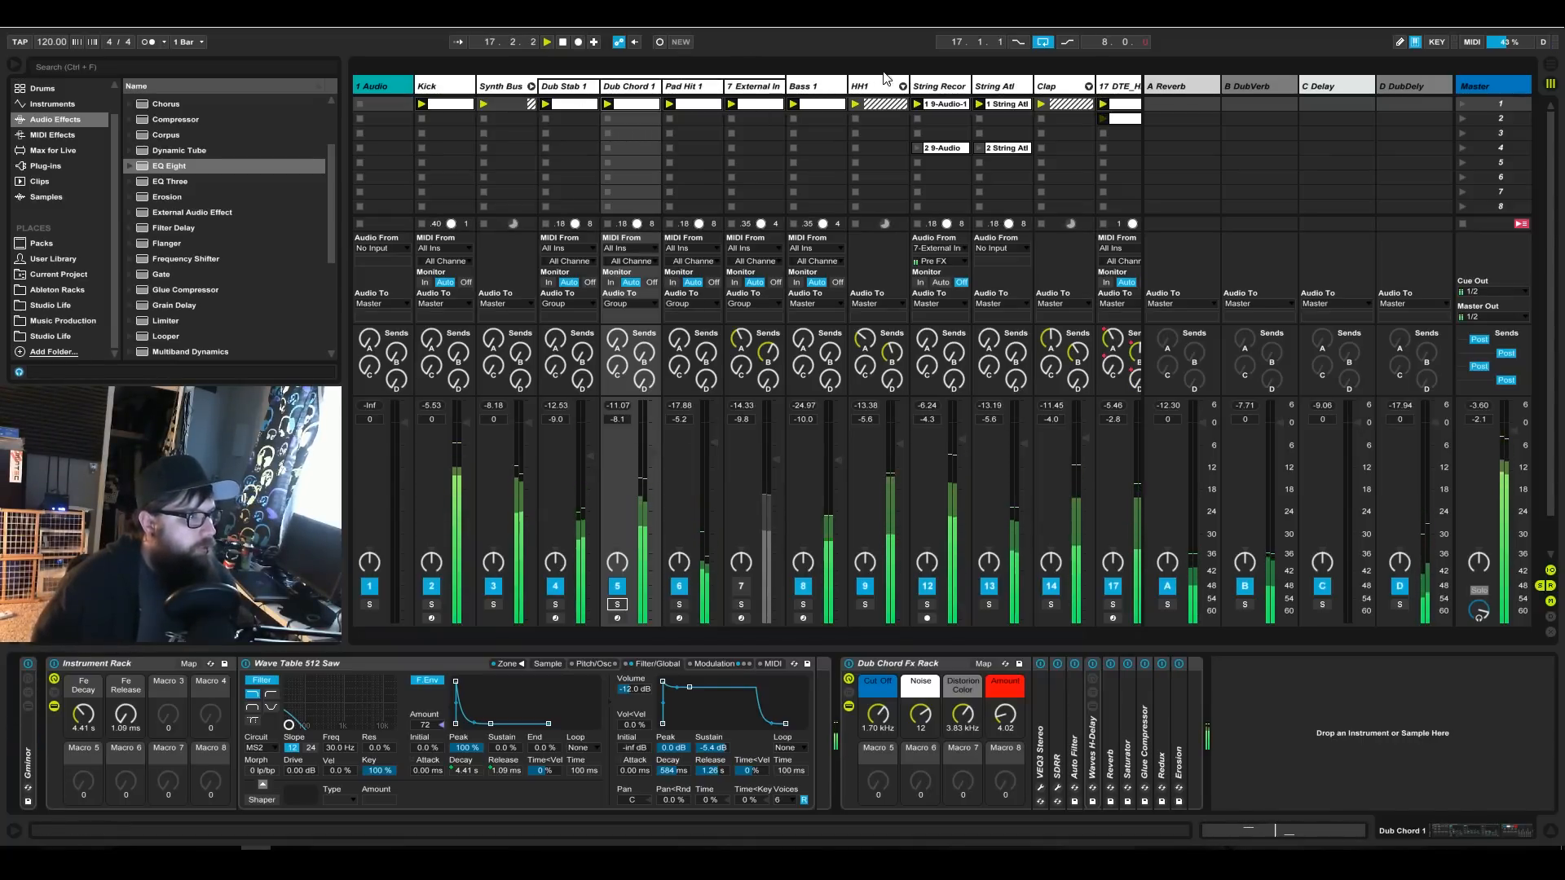
MIDI-map the Cut Off macro of the String Recordings track's Dub Chord Fx Rack to CC 6, ranging from 300 Hz to 3.00 kHz.
{"action": "left_click", "coordinate": [943, 87]}
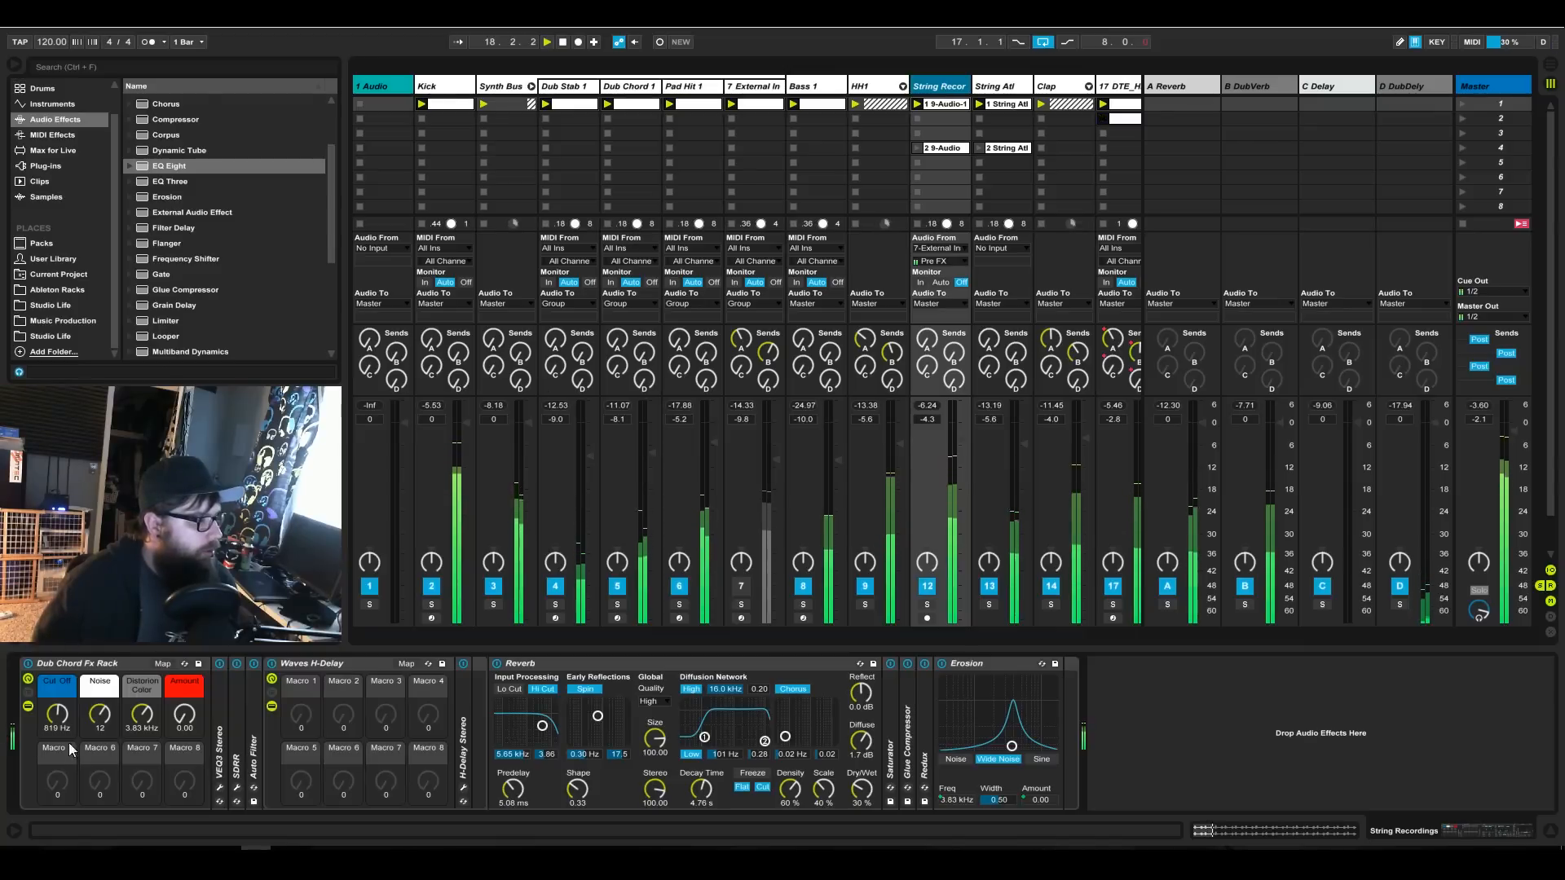
{"action": "left_click", "coordinate": [61, 717]}
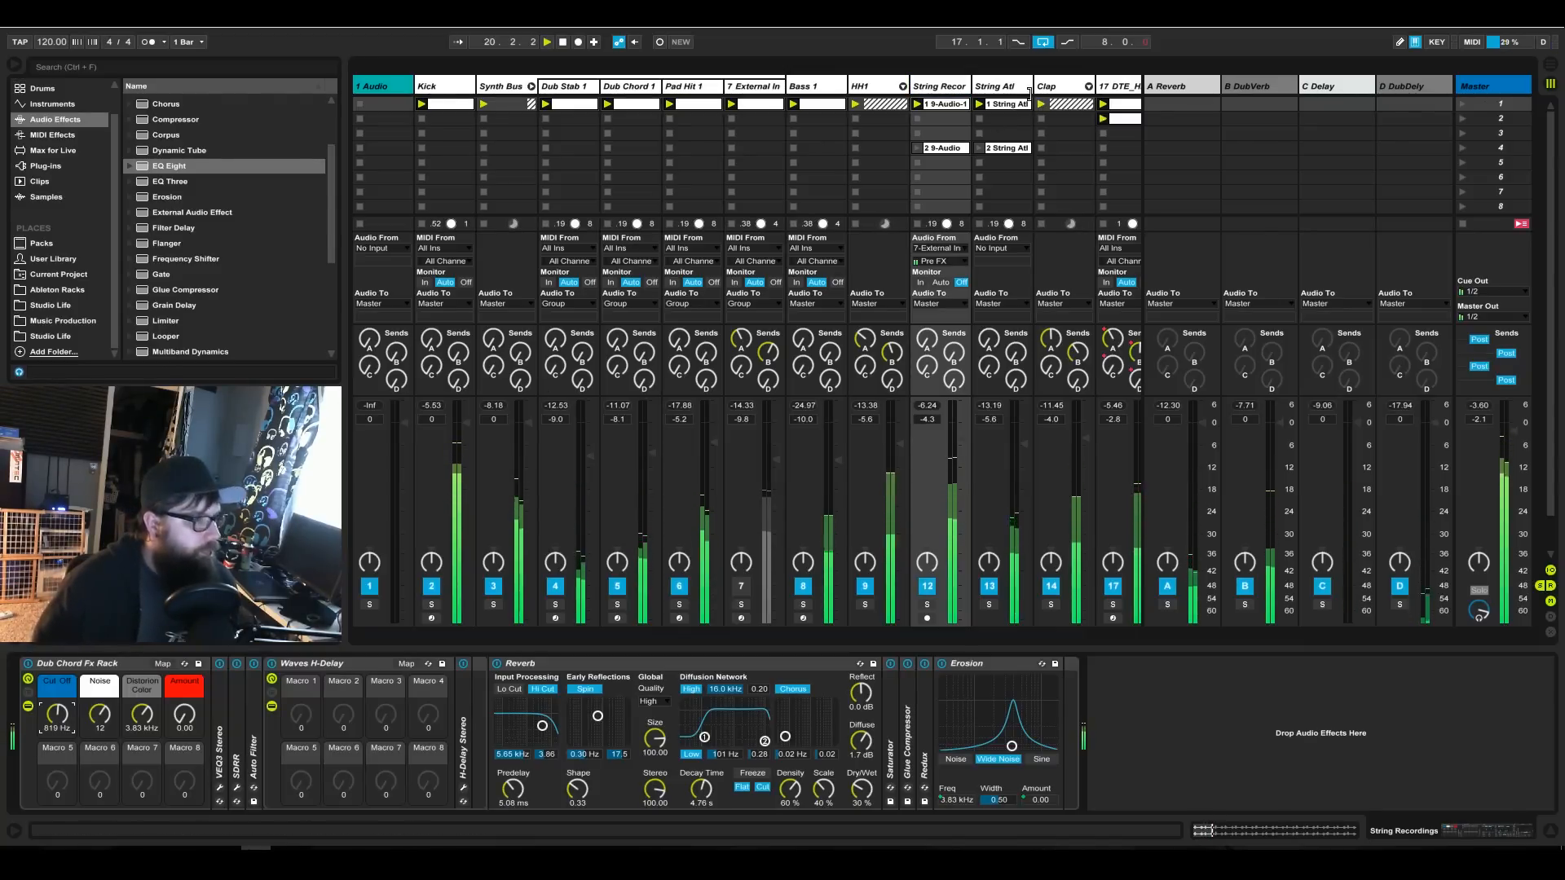
{"action": "left_click", "coordinate": [1472, 42]}
{"action": "left_click", "coordinate": [58, 717]}
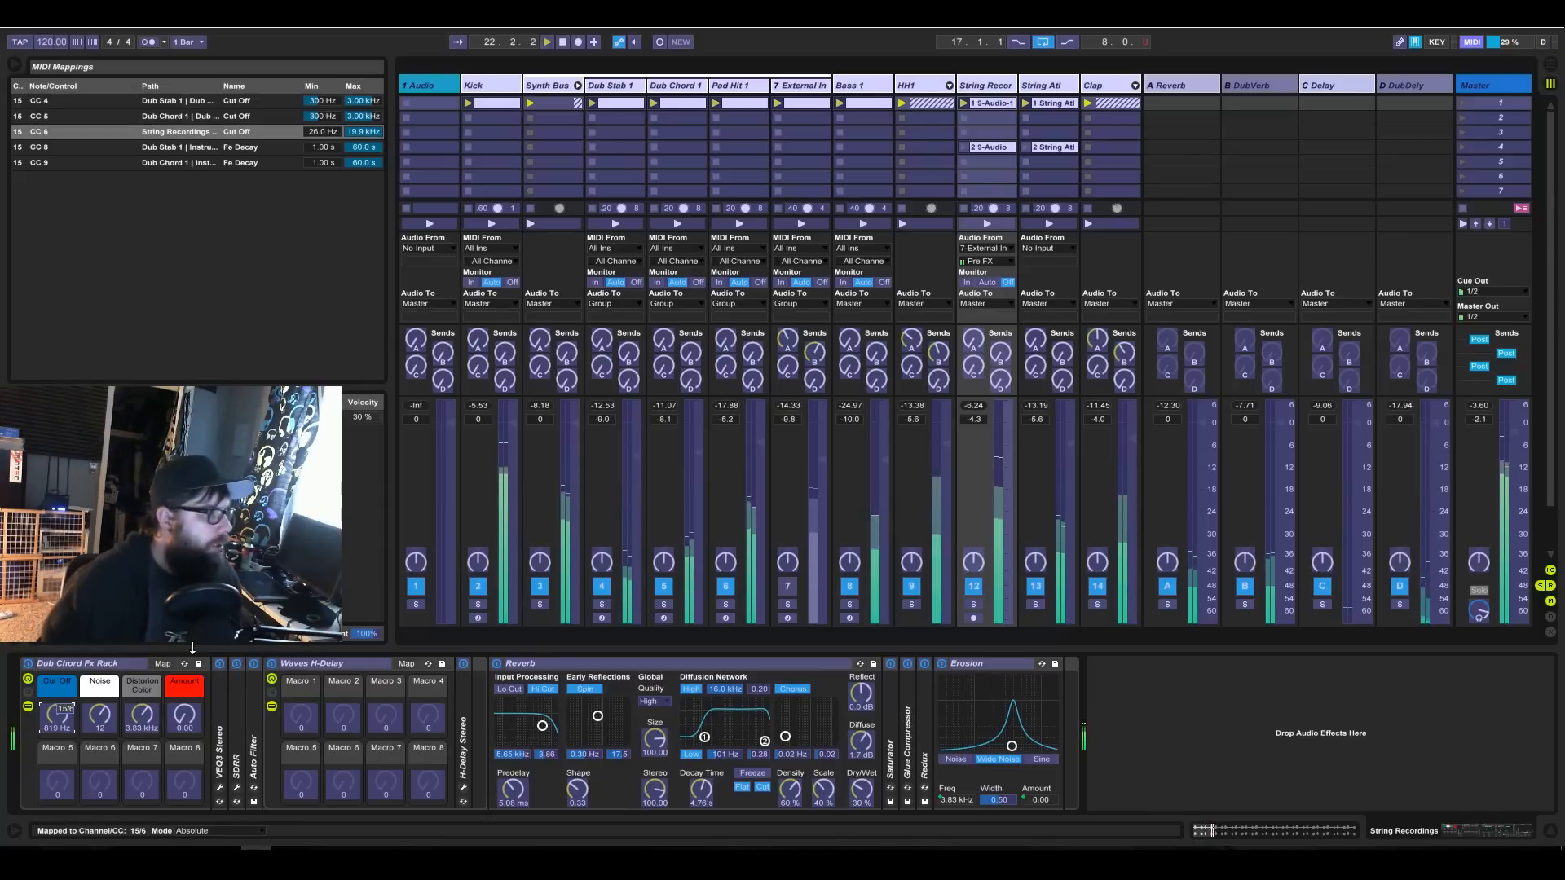
{"action": "left_click", "coordinate": [309, 133]}
{"action": "type", "text": "30"}
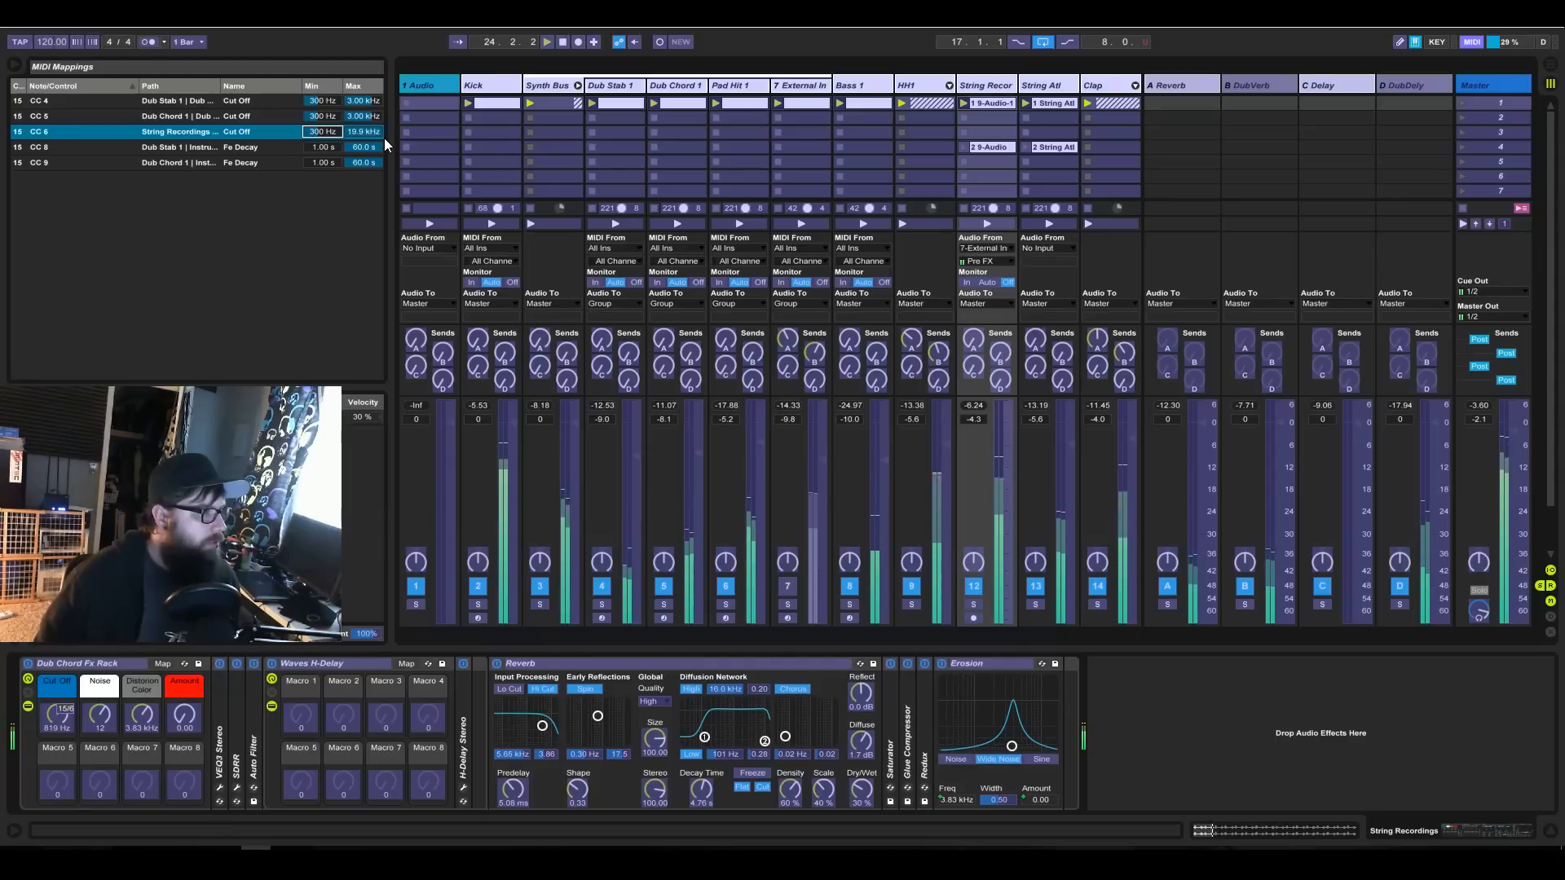
{"action": "left_click", "coordinate": [380, 135]}
{"action": "type", "text": "300 Hz"}
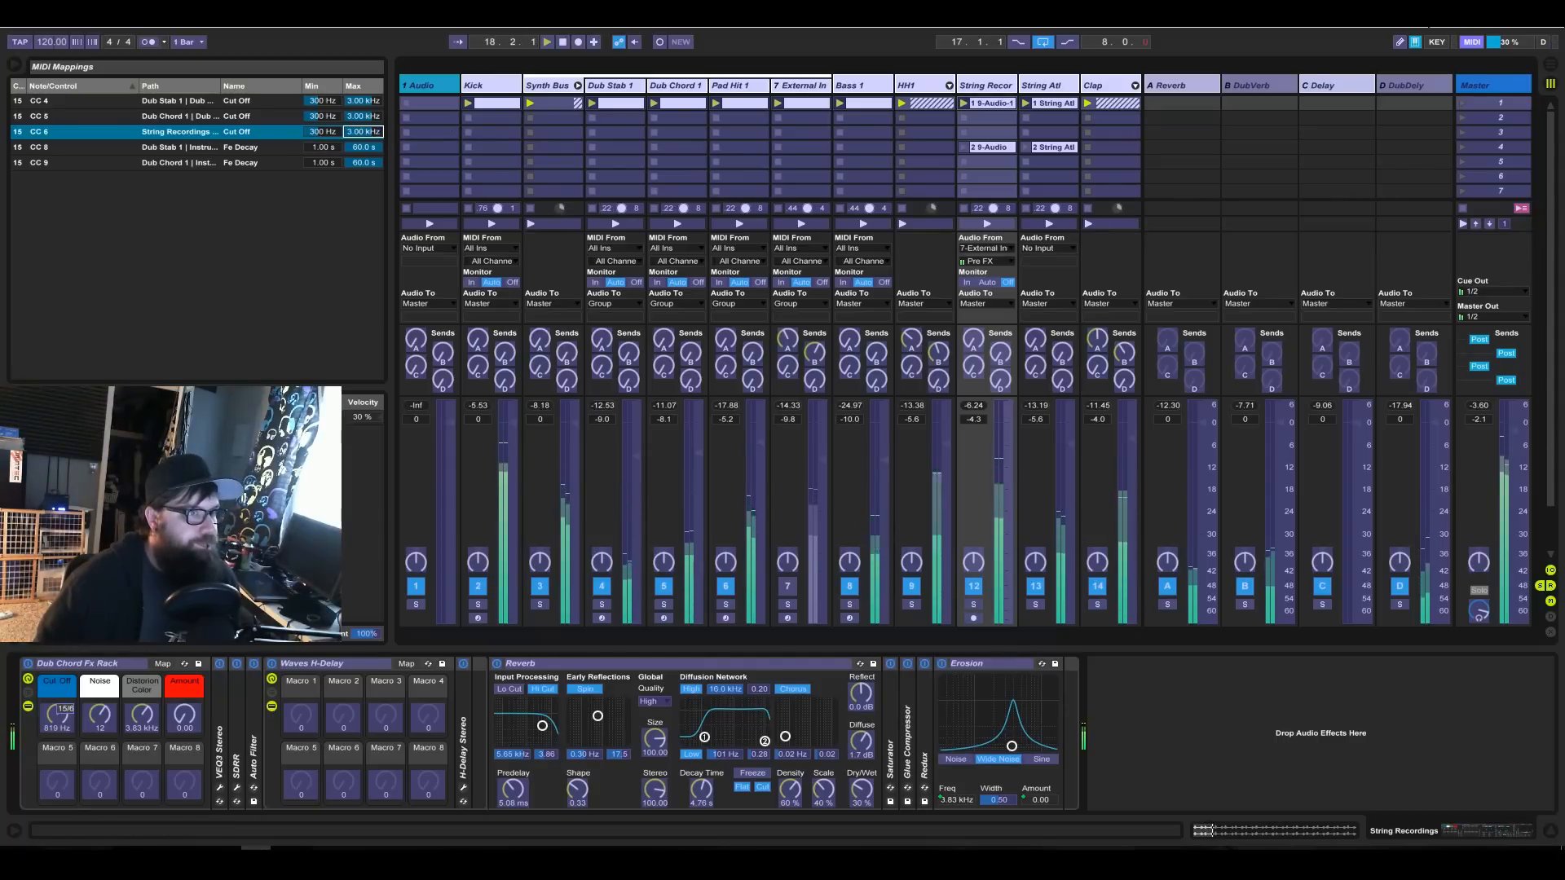
{"action": "left_click", "coordinate": [1467, 42]}
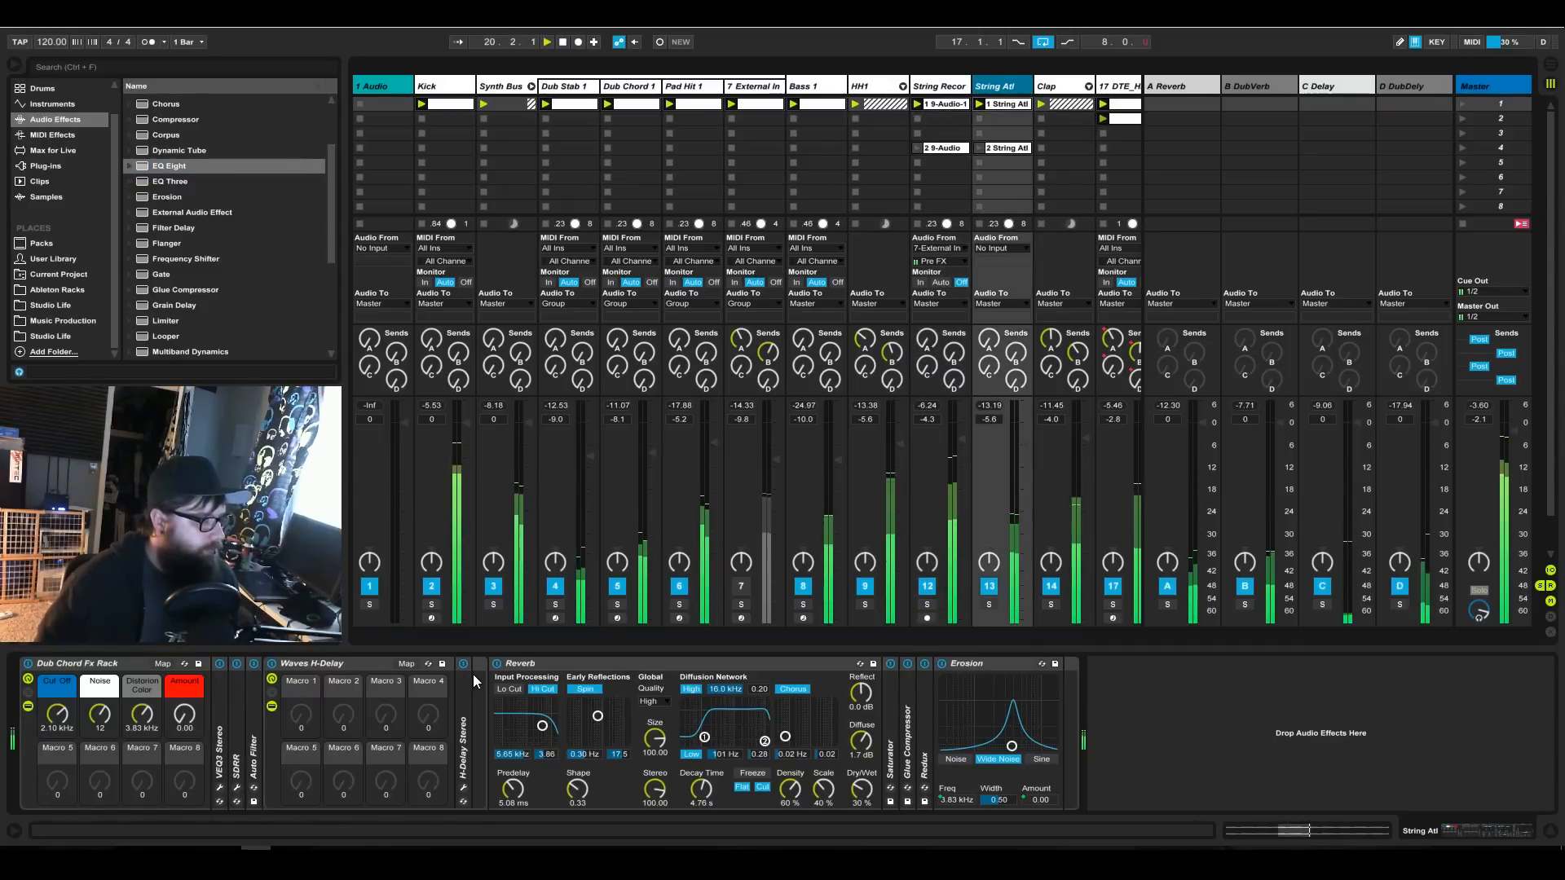
MIDI-map the Cut Off macro of the String Atl track's Dub Chord Fx Rack to CC 7, ranging from 300 Hz to 3.00 kHz.
{"action": "key", "text": "ctrl+m"}
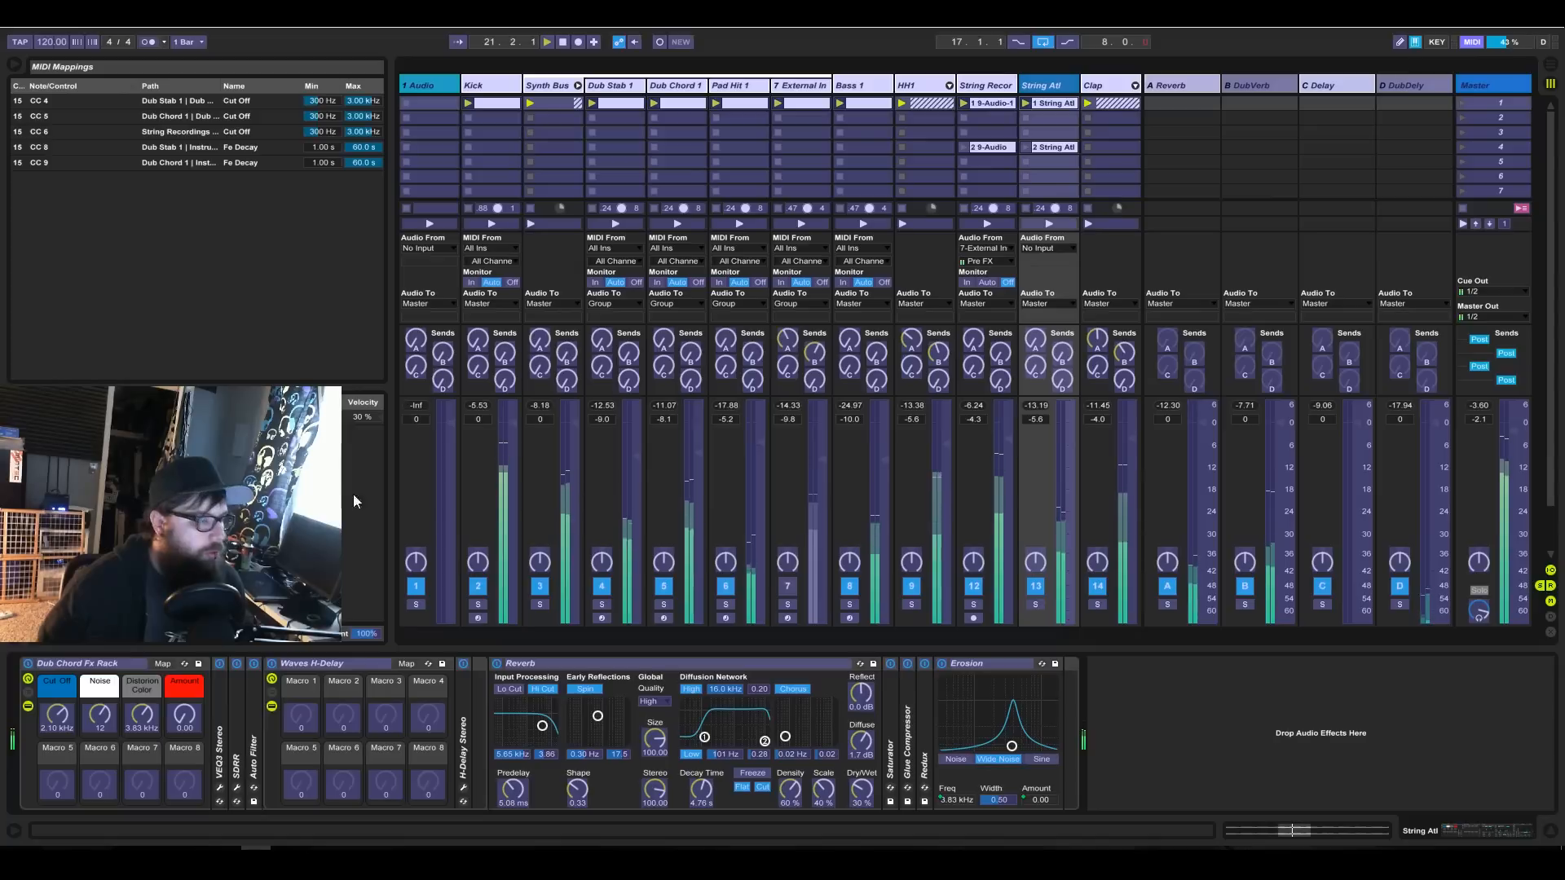
{"action": "left_click", "coordinate": [71, 721]}
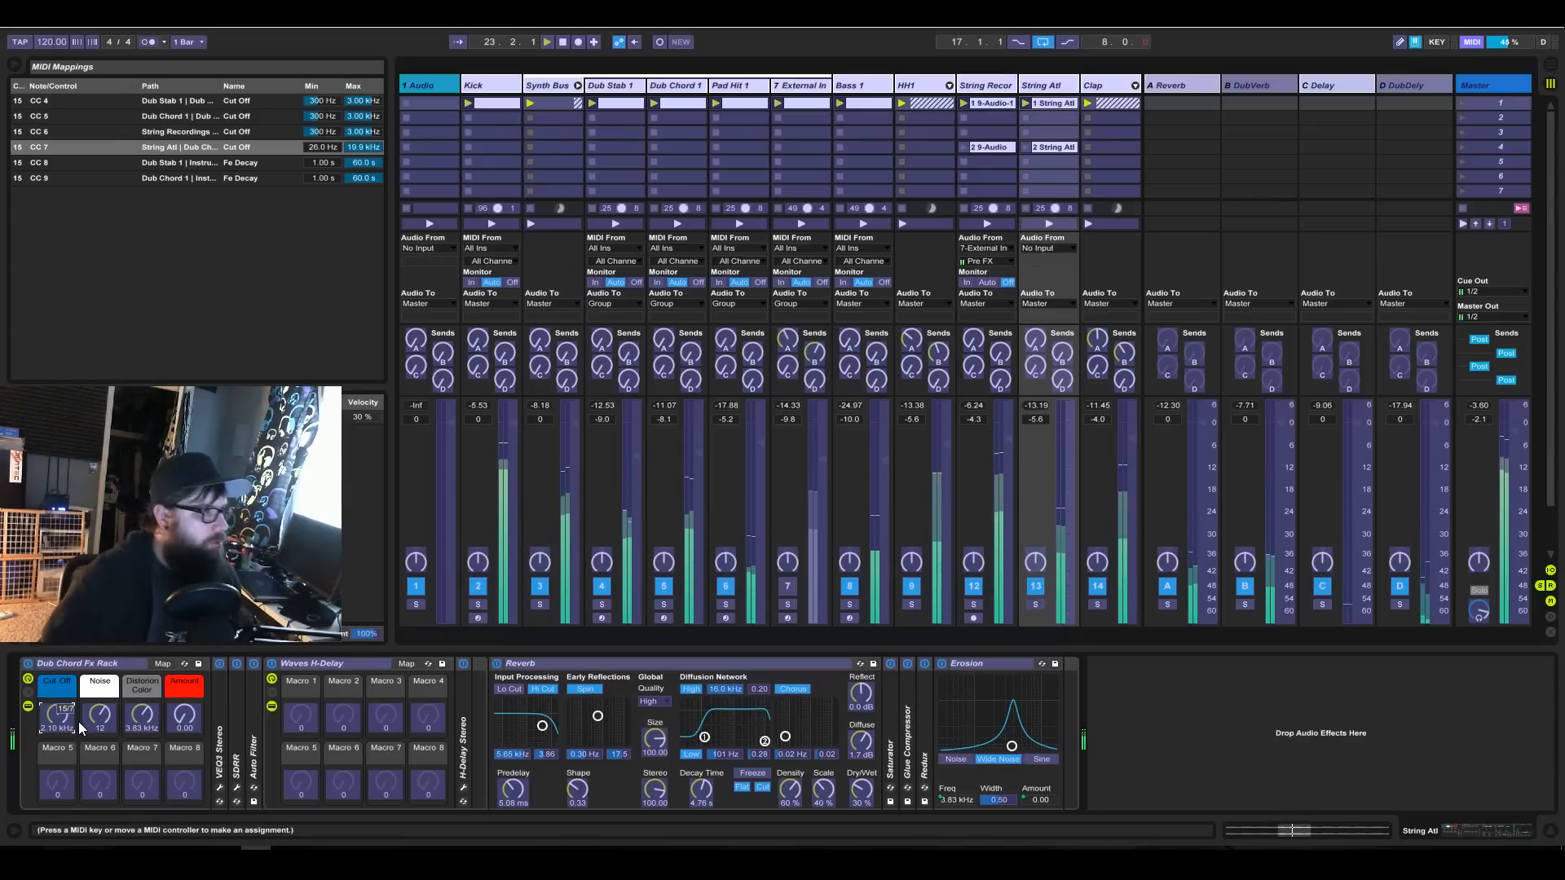
{"action": "left_click", "coordinate": [326, 149]}
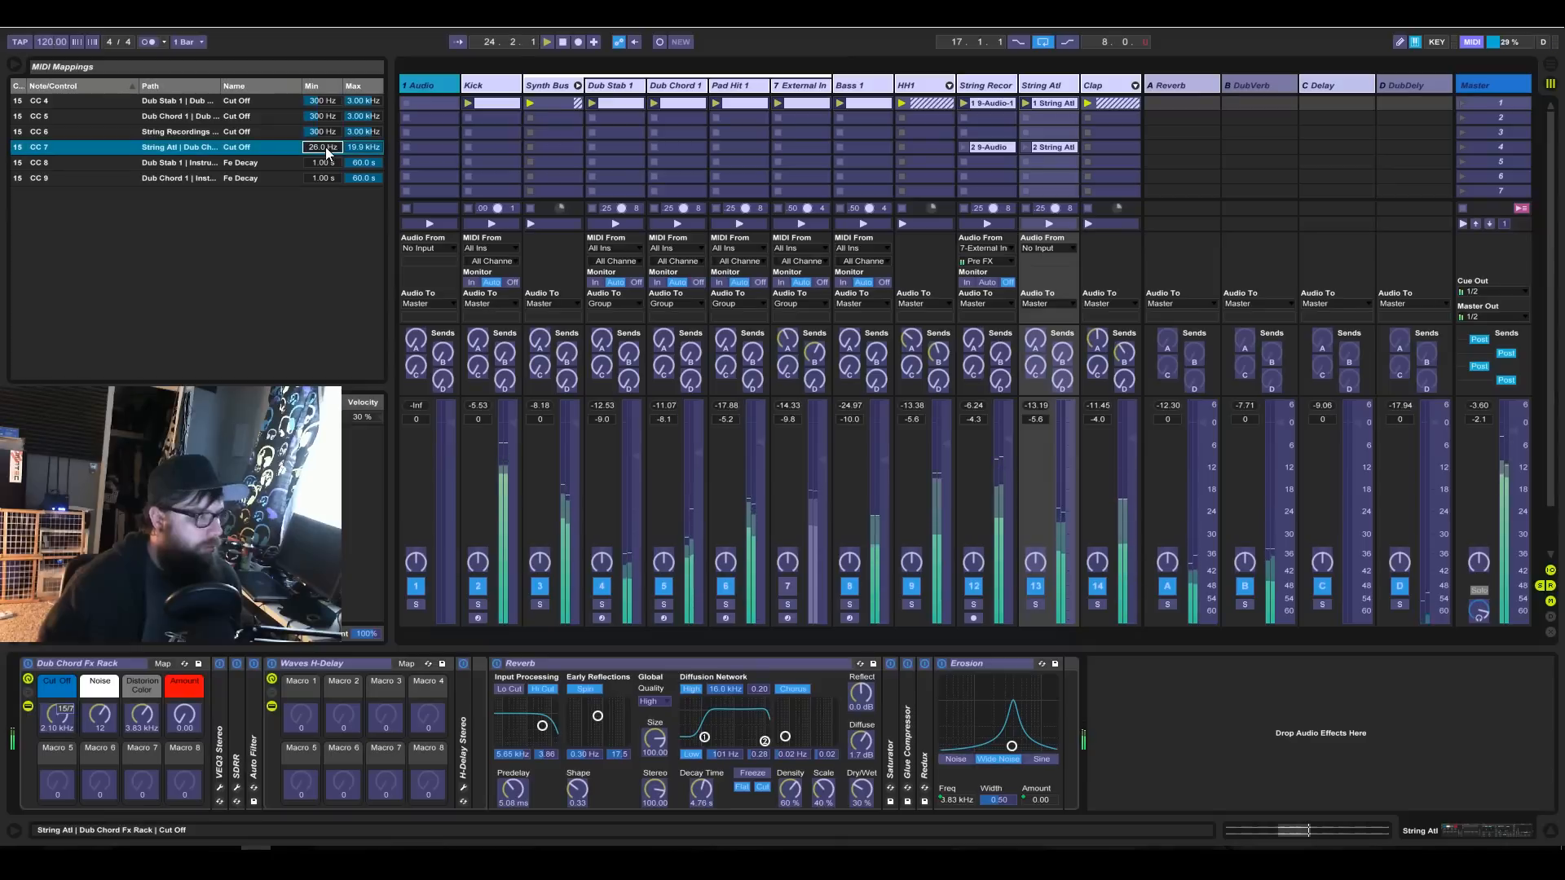
{"action": "left_click", "coordinate": [374, 147]}
{"action": "type", "text": "3000"}
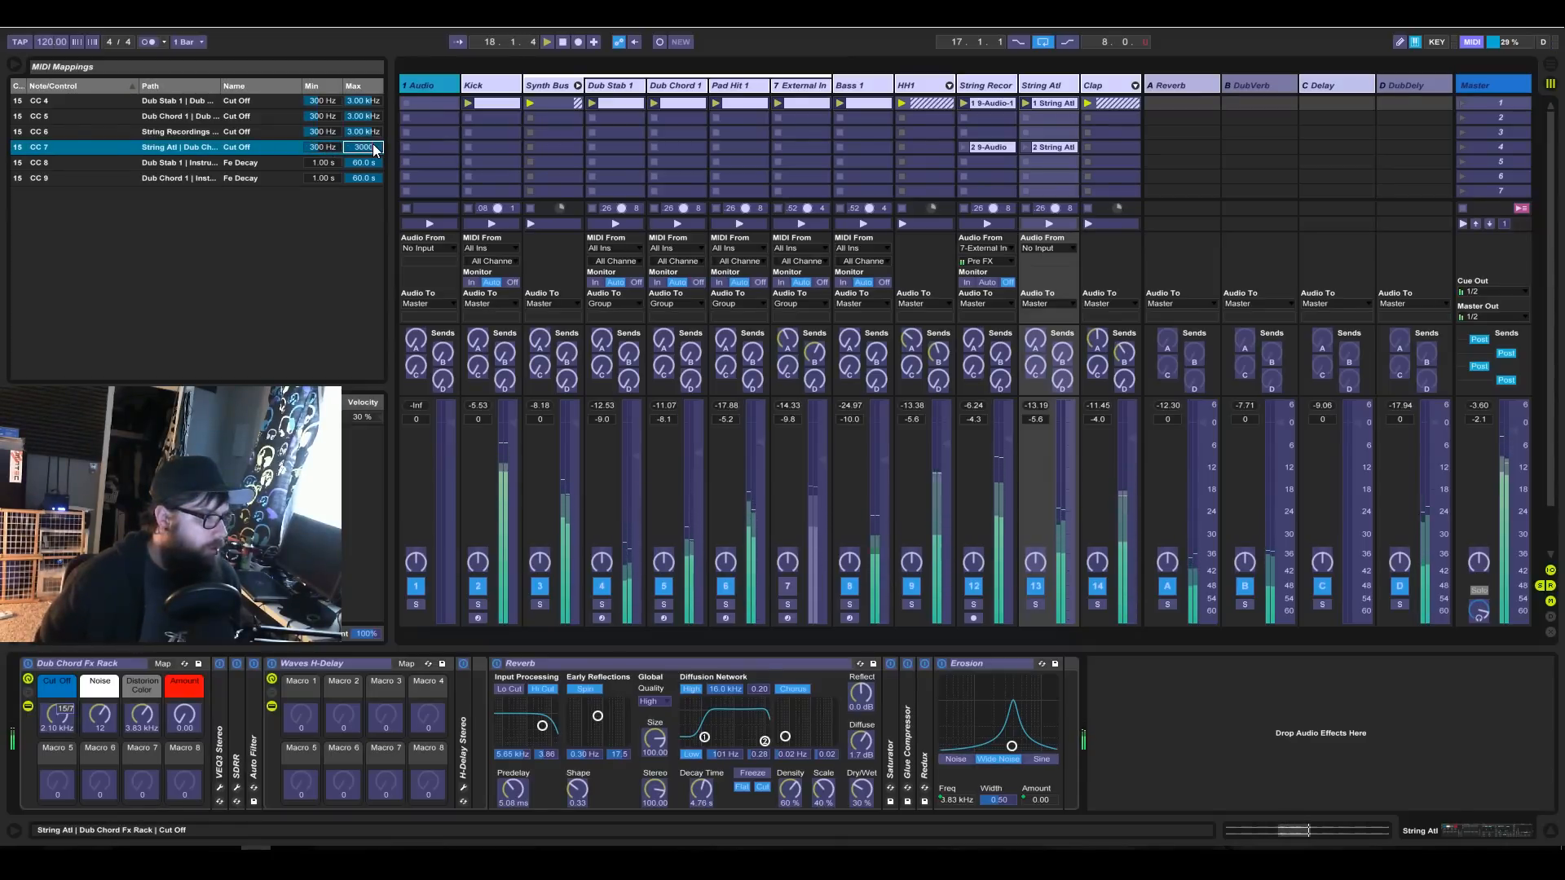
{"action": "left_click", "coordinate": [1460, 44]}
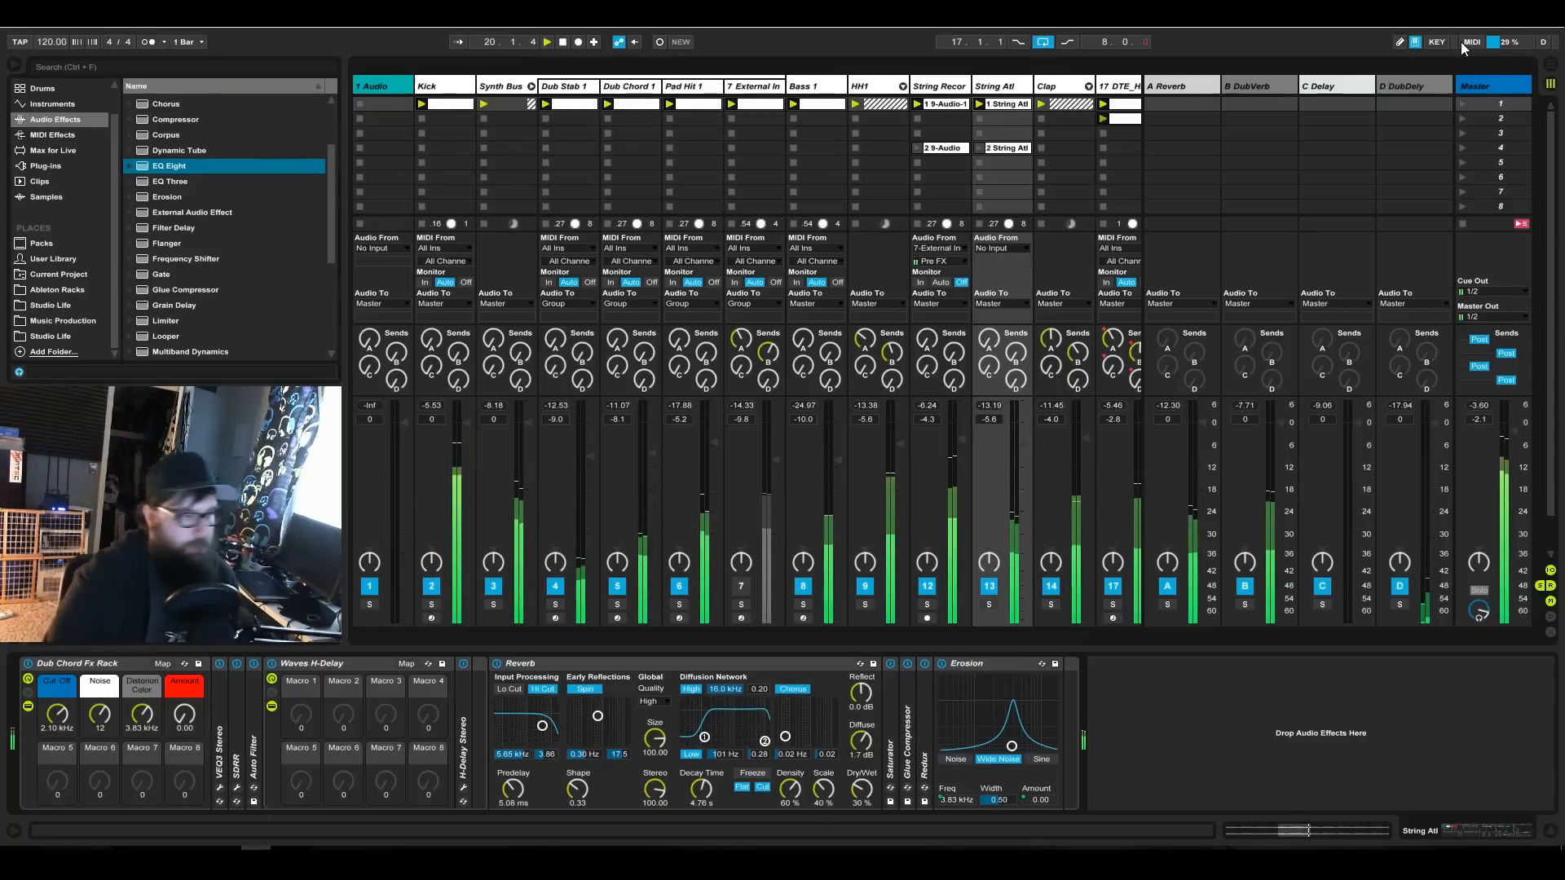
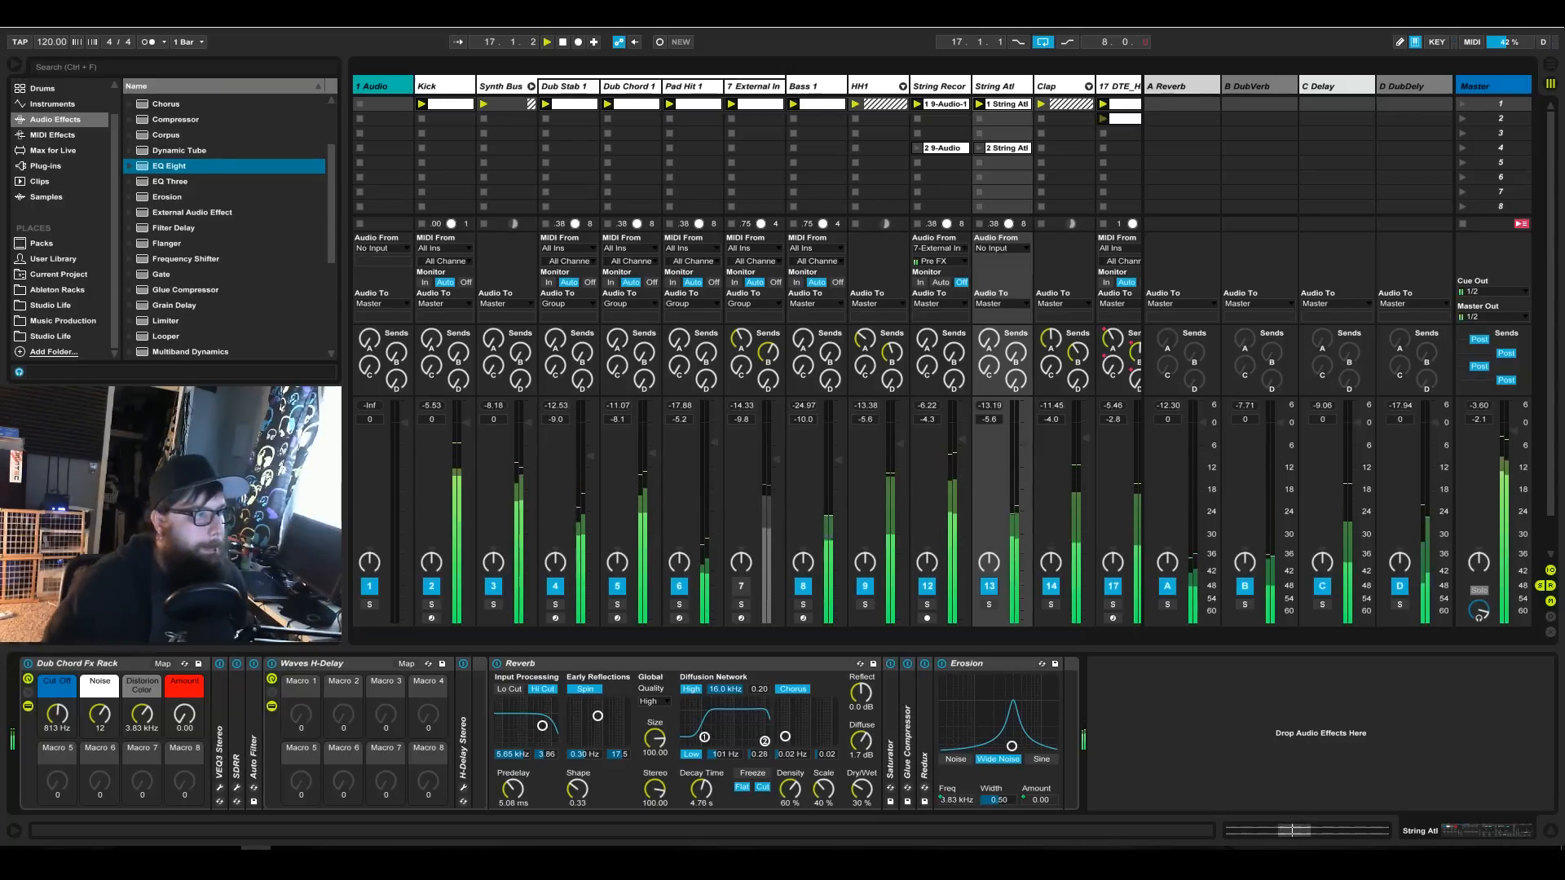
Set the Clap group's volume to -3.9 dB.
{"action": "left_click_drag", "start_coordinate": [733, 633], "coordinate": [784, 634]}
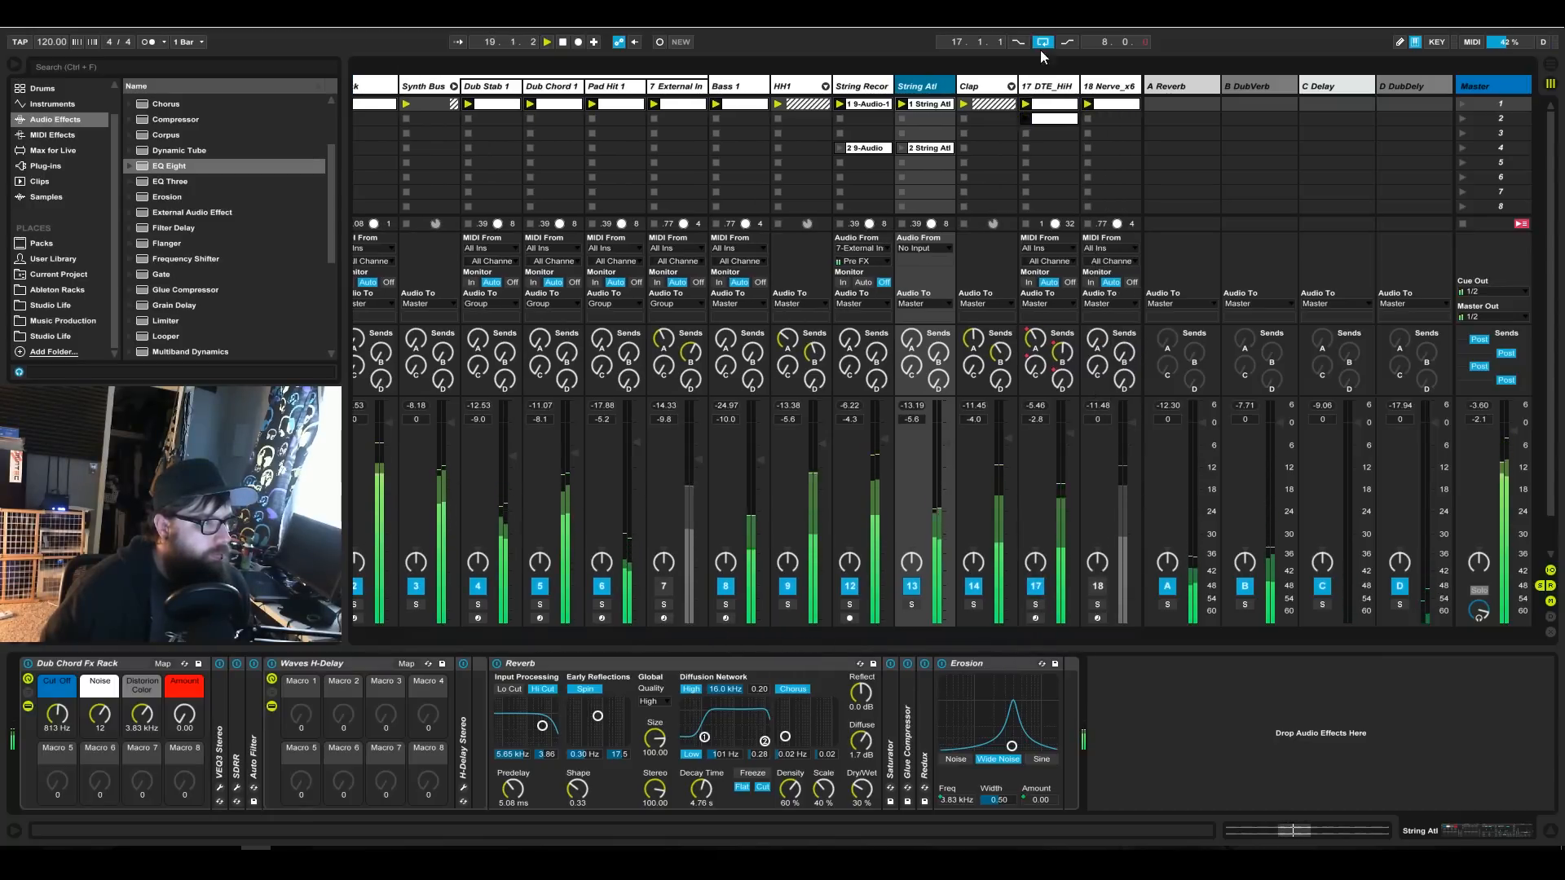
{"action": "left_click_drag", "start_coordinate": [1008, 441], "coordinate": [1008, 440]}
{"action": "left_click", "coordinate": [1006, 440]}
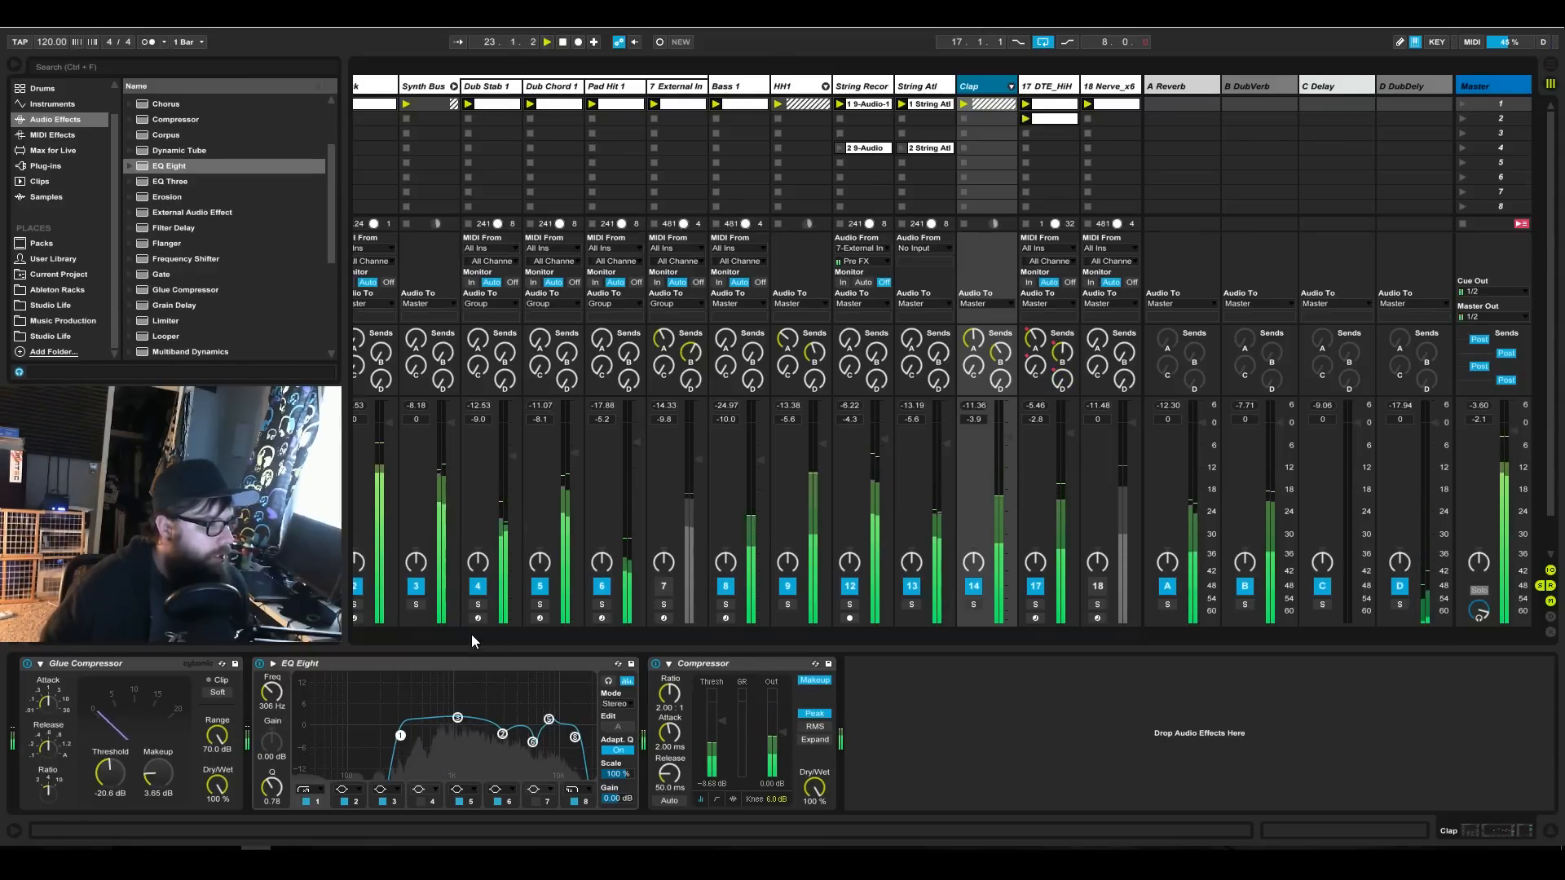
Hide the mixer's input/output routing section and move the Kick clip down to scene 7.
{"action": "left_click", "coordinate": [1549, 571]}
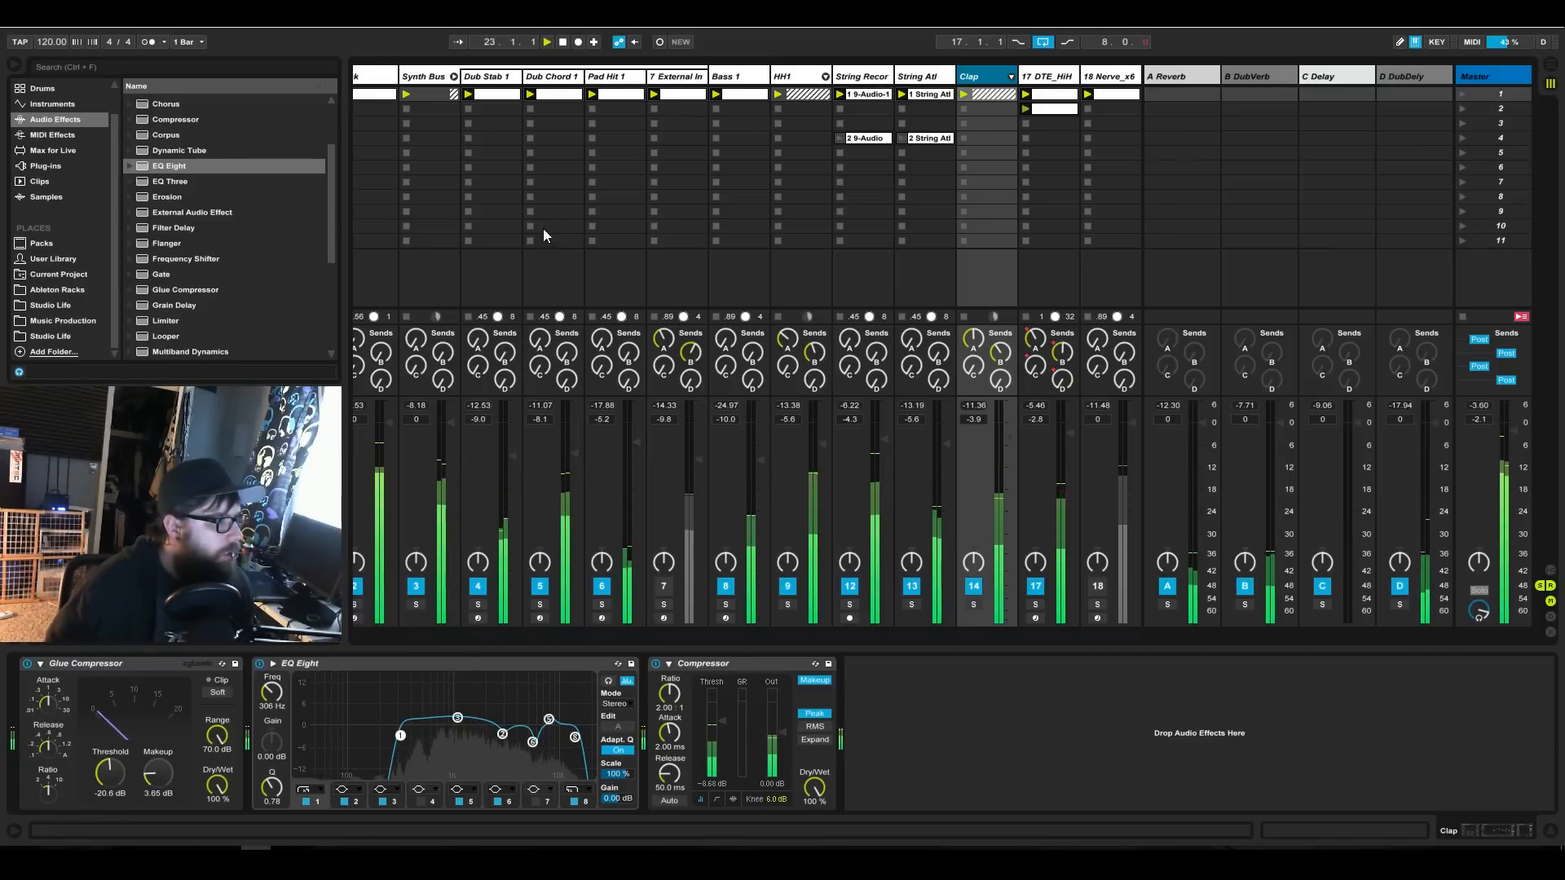
{"action": "scroll", "coordinate": [441, 637], "scroll_direction": "left", "scroll_amount": 2}
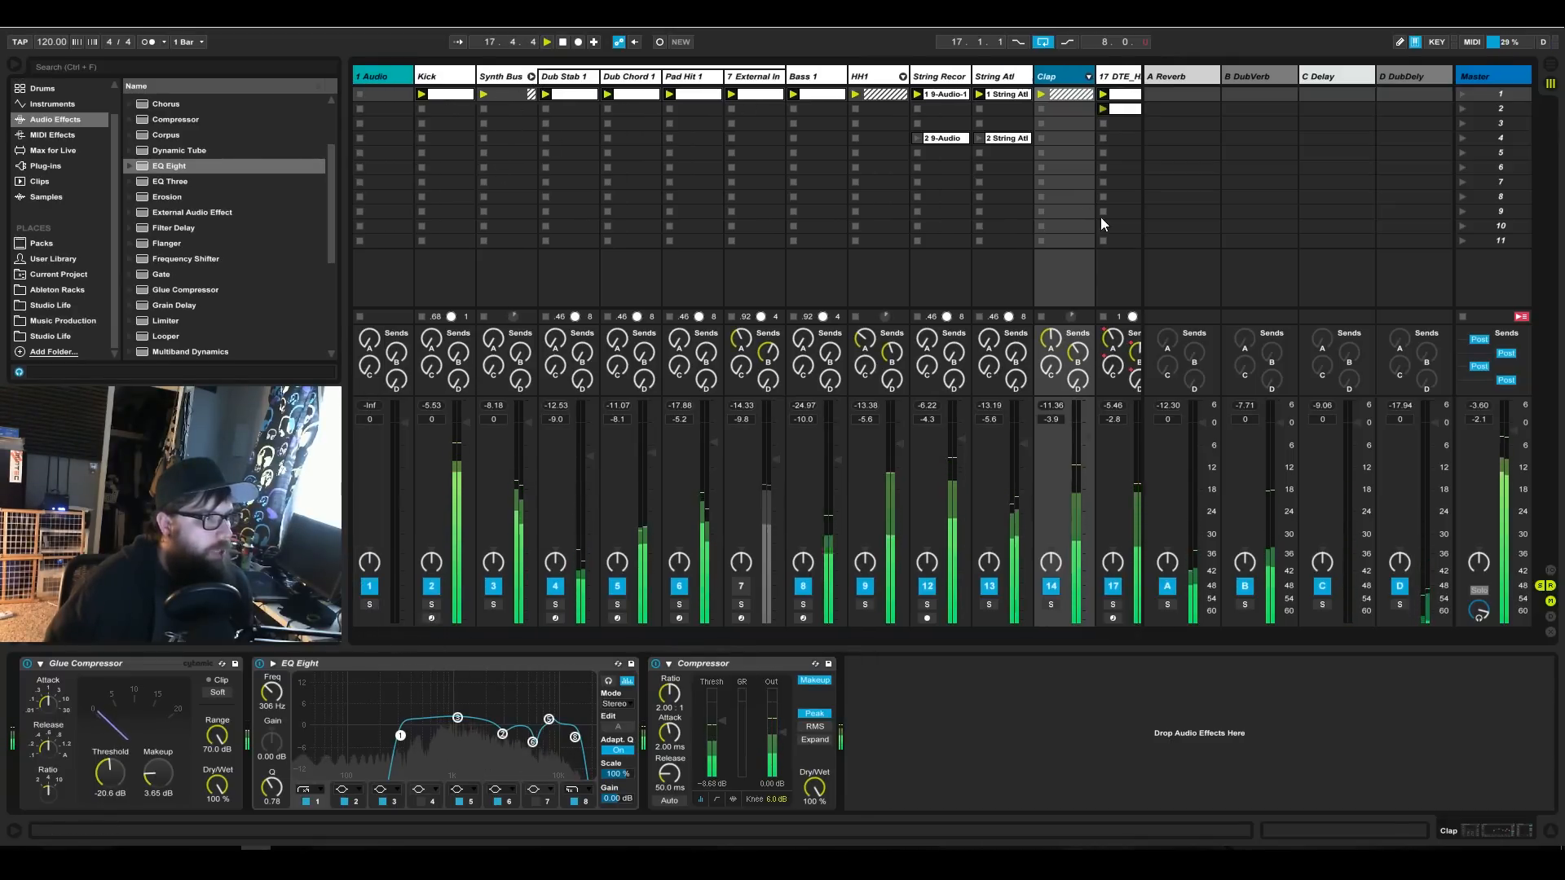
{"action": "left_click", "coordinate": [460, 153]}
{"action": "left_click_drag", "start_coordinate": [460, 154], "coordinate": [466, 181]}
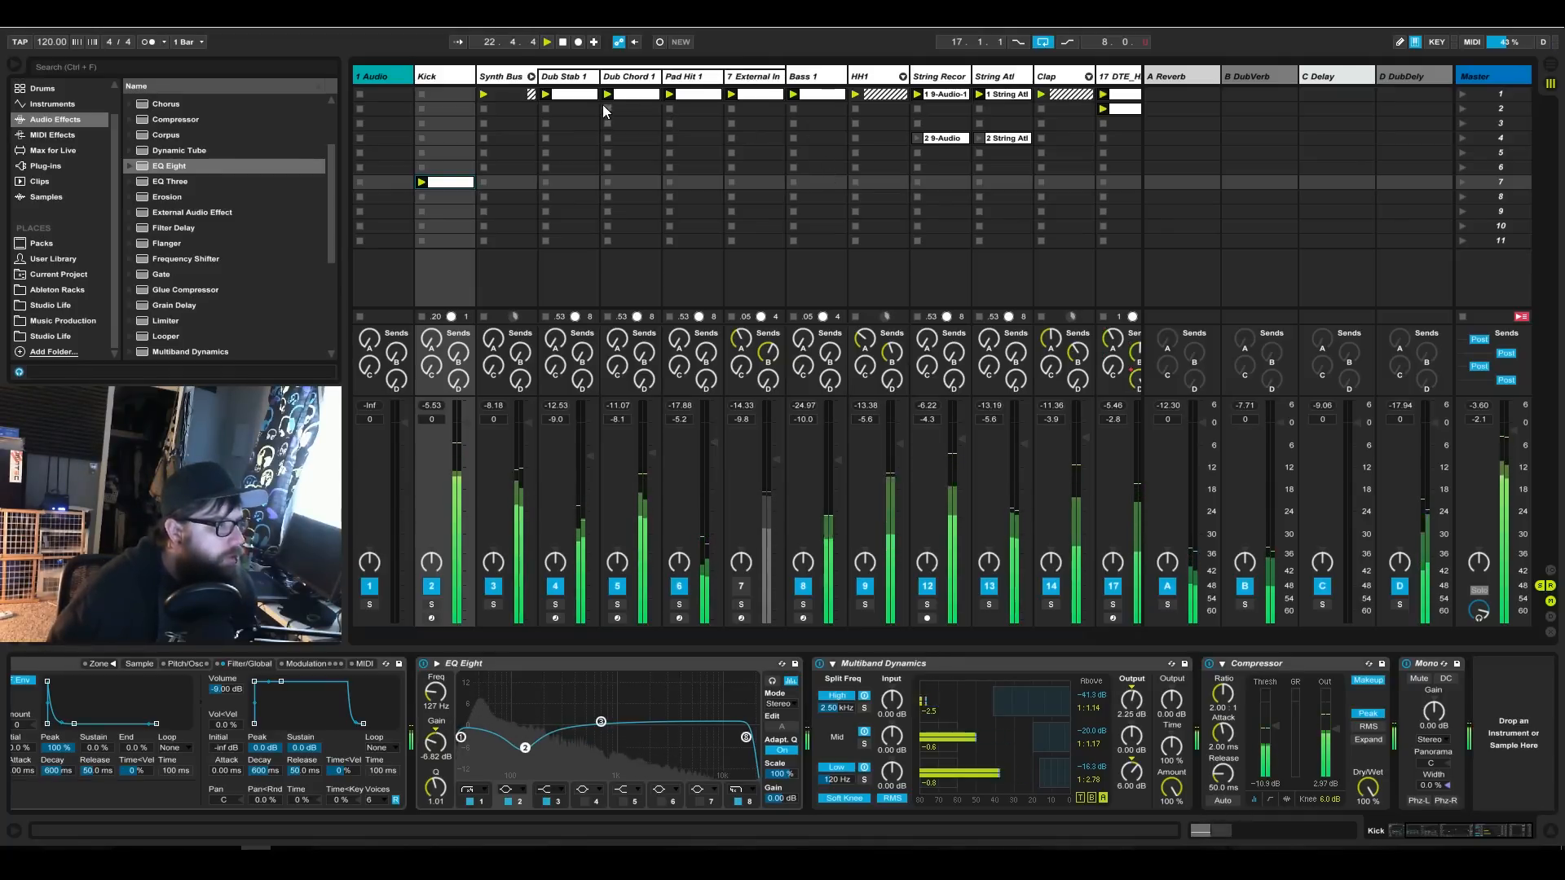
Audition Dub Stab 1, Dub Chord 1 and Pad Hit 1 in solo, moving the Dub Chord 1 clip to scene 6 and the Pad Hit 1 clip to scene 3.
{"action": "left_click", "coordinate": [555, 604]}
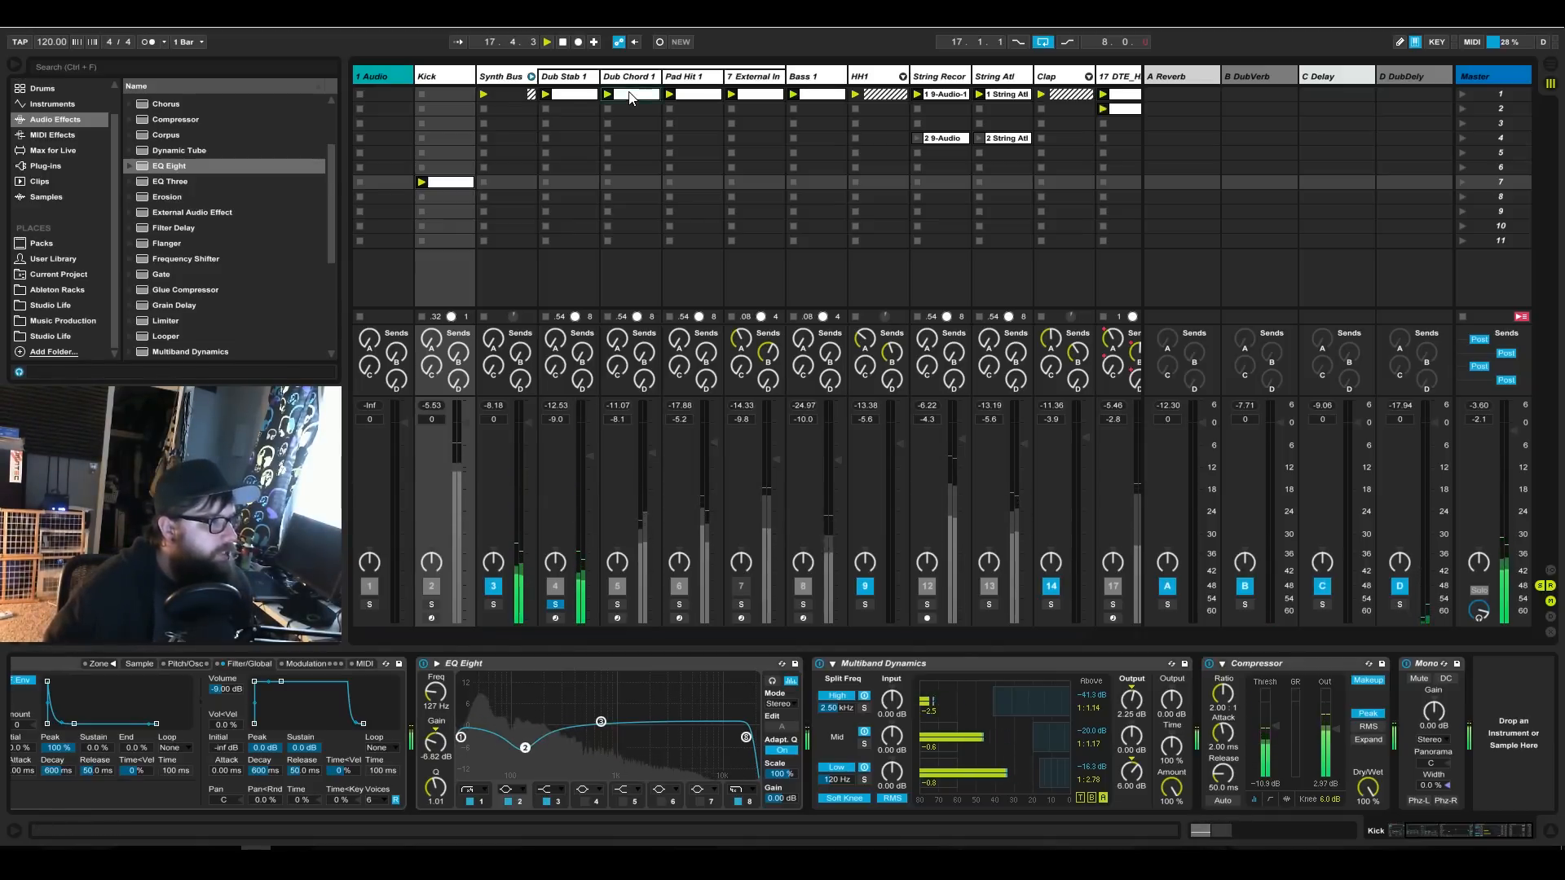
{"action": "left_click", "coordinate": [621, 597]}
{"action": "left_click", "coordinate": [618, 604]}
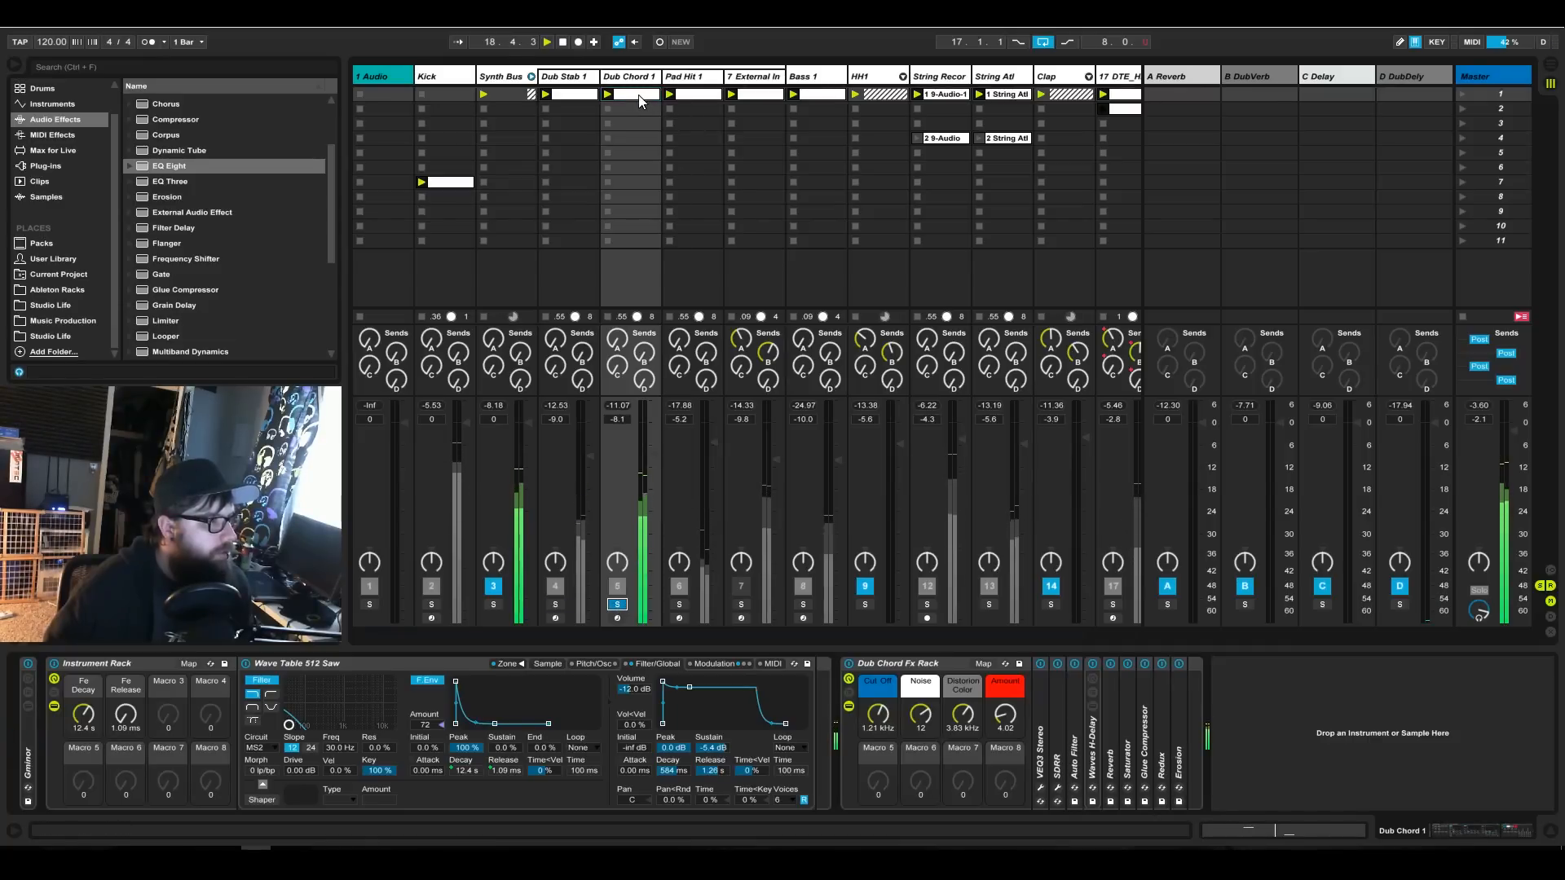
{"action": "left_click_drag", "start_coordinate": [637, 164], "coordinate": [637, 166]}
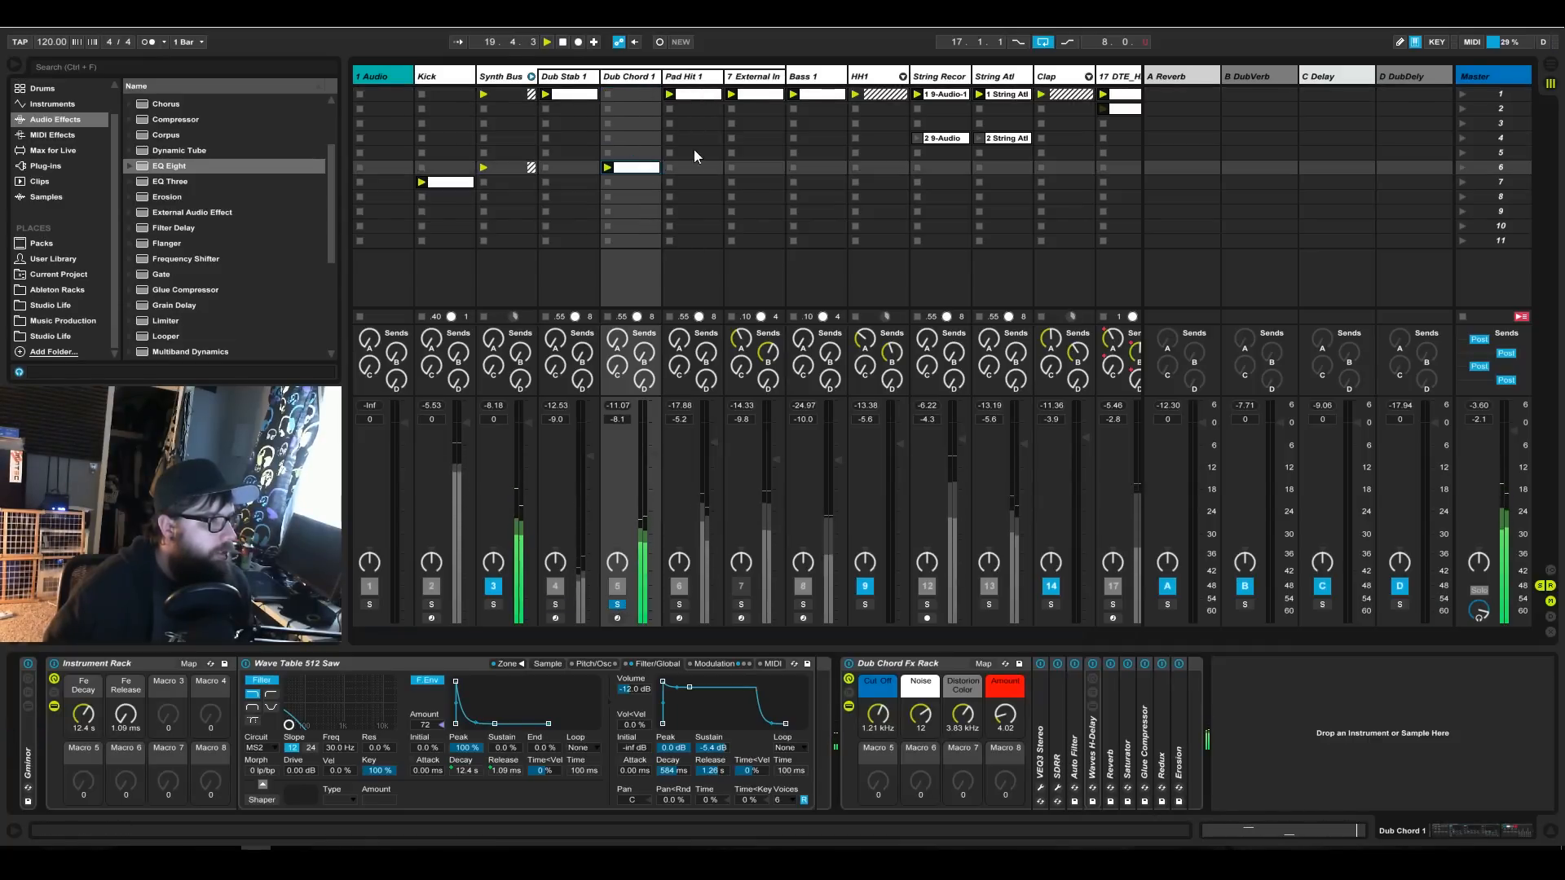
{"action": "left_click", "coordinate": [683, 604]}
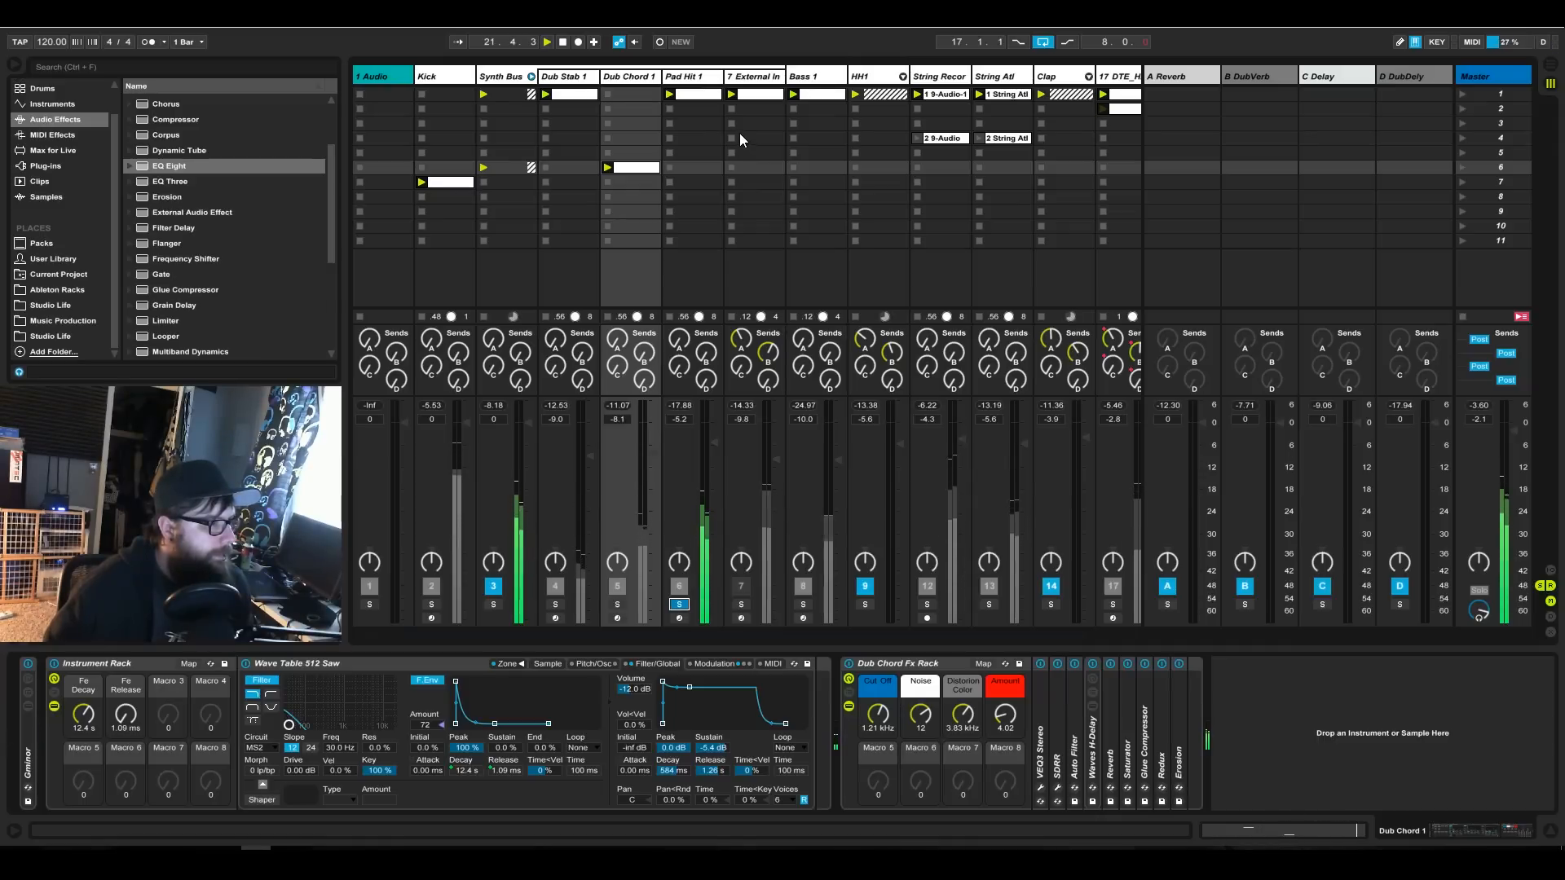
{"action": "left_click_drag", "start_coordinate": [696, 101], "coordinate": [703, 115]}
Narrow the External Instrument track's column to its minimum width and select the Bass 1 track.
{"action": "left_click", "coordinate": [754, 77]}
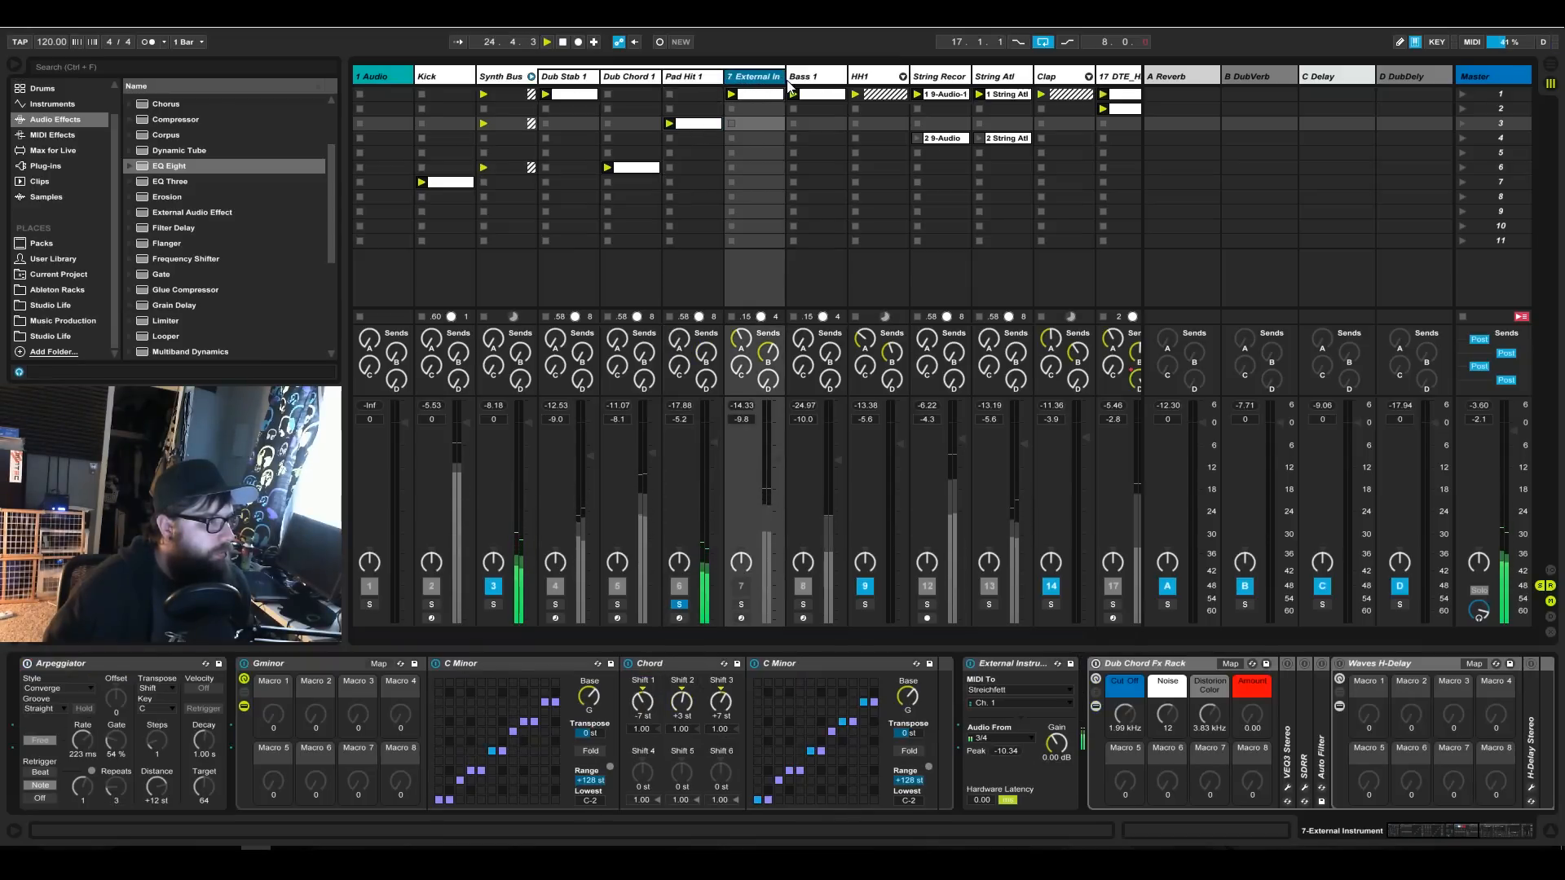
{"action": "left_click_drag", "start_coordinate": [781, 77], "coordinate": [696, 75]}
{"action": "left_click_drag", "start_coordinate": [728, 411], "coordinate": [737, 567]}
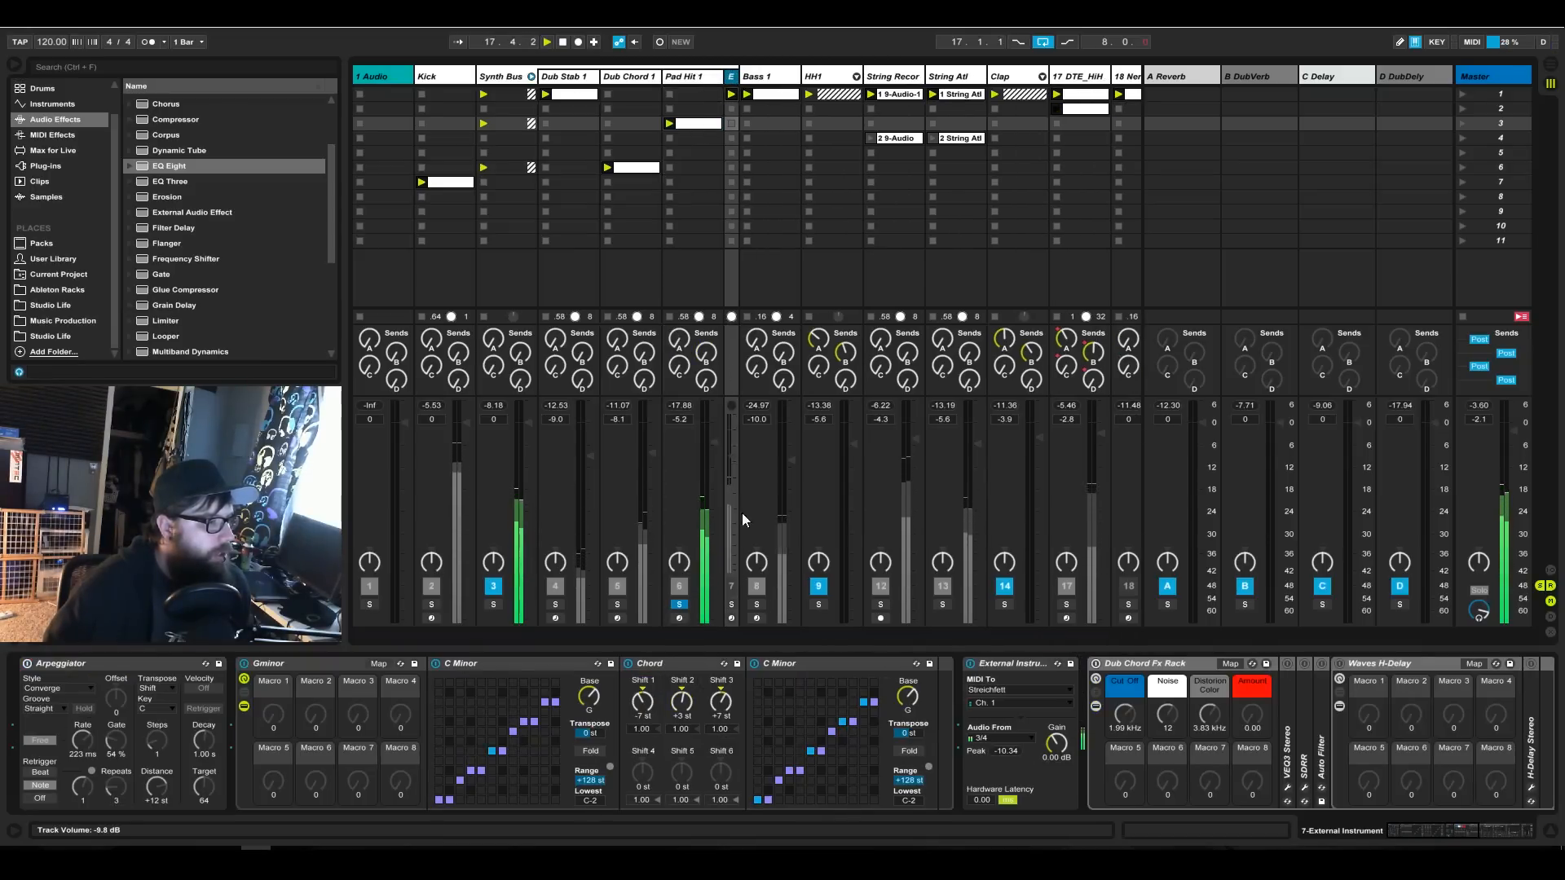
{"action": "left_click", "coordinate": [766, 77]}
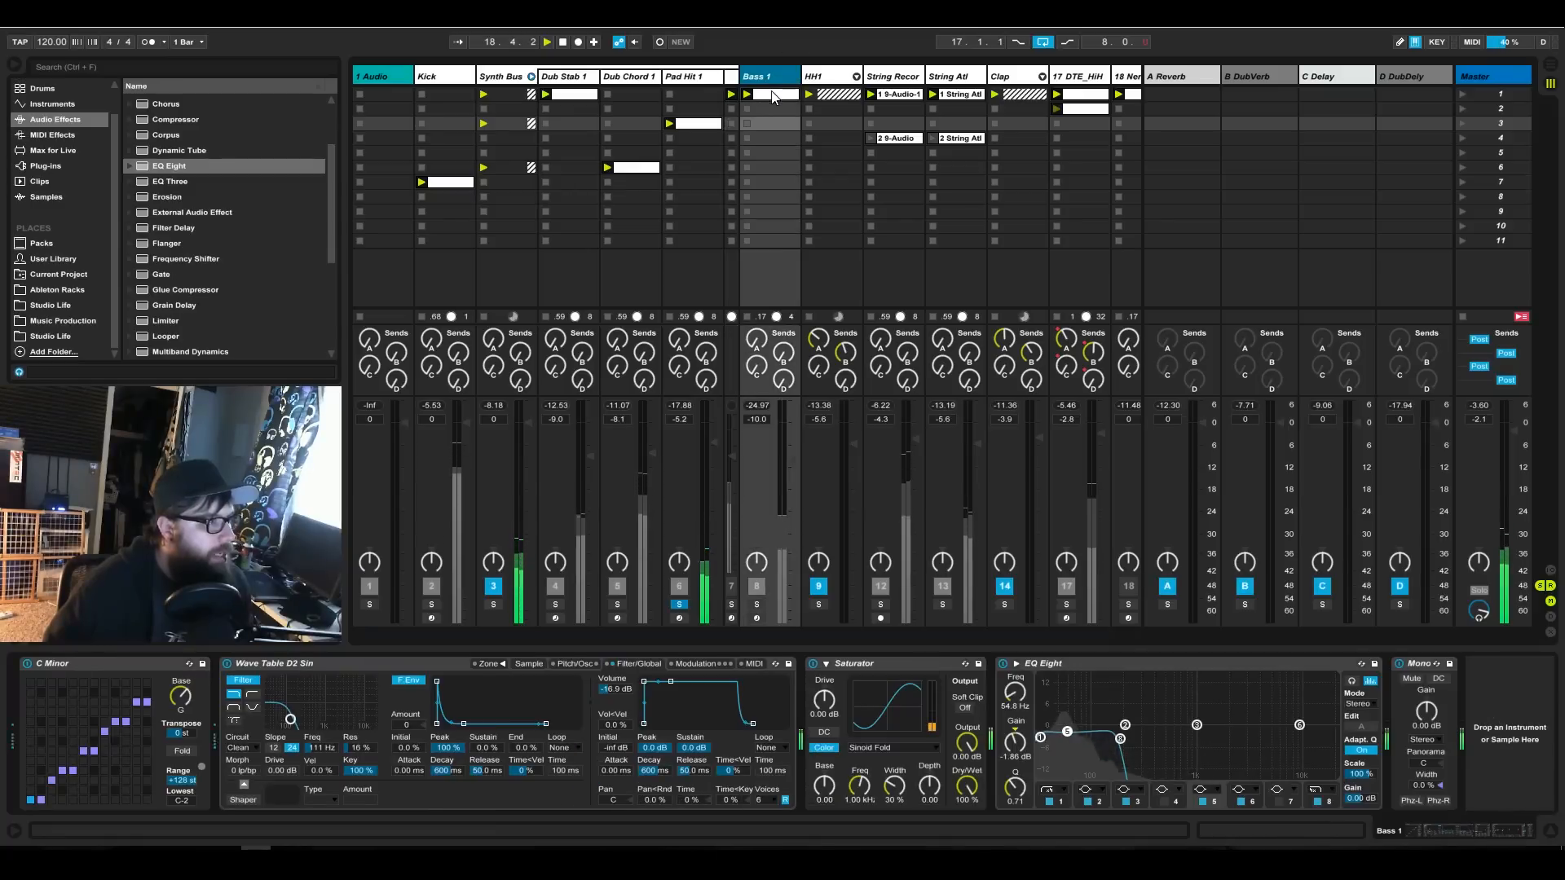
Unfold and solo the HH1 group, and move its V CL Hat and HH_Closed clips to scene 3.
{"action": "left_click", "coordinate": [856, 77]}
{"action": "left_click", "coordinate": [818, 604]}
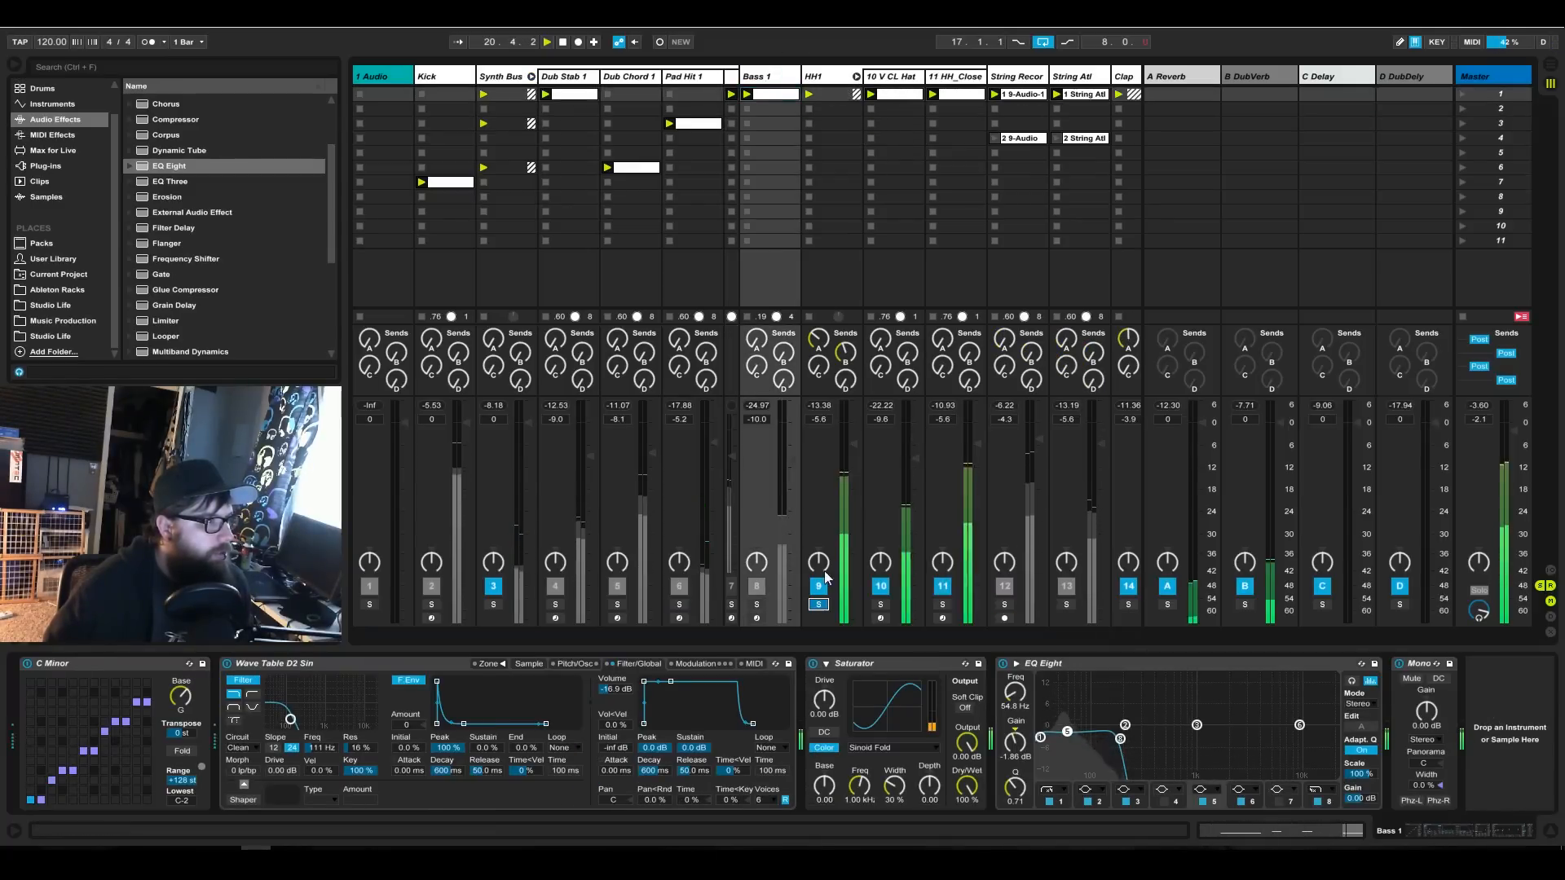
{"action": "left_click", "coordinate": [890, 109]}
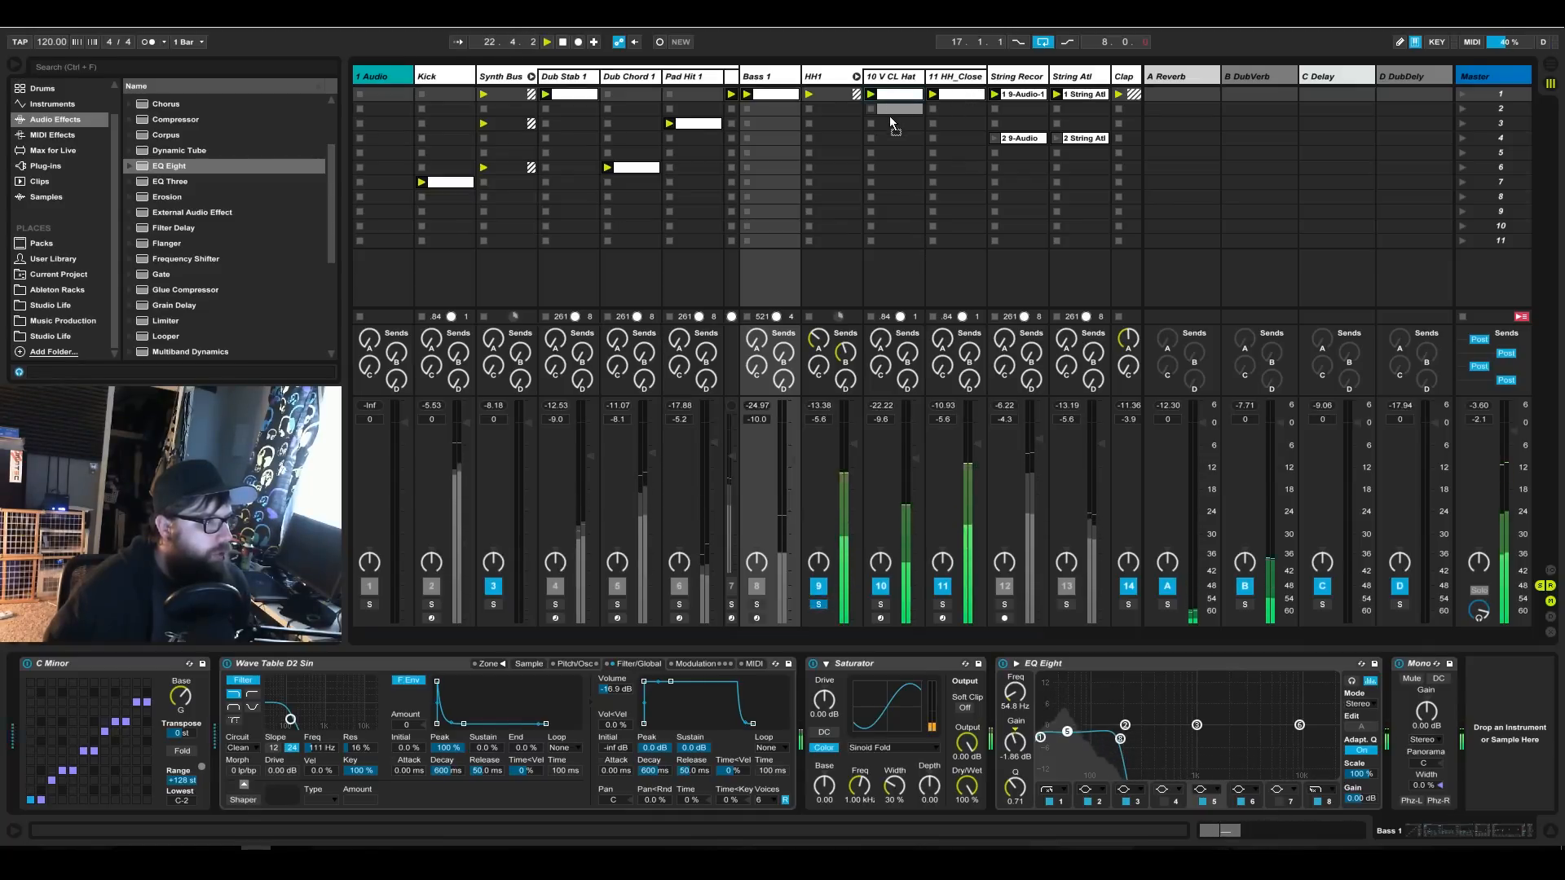
{"action": "left_click_drag", "start_coordinate": [890, 111], "coordinate": [944, 111]}
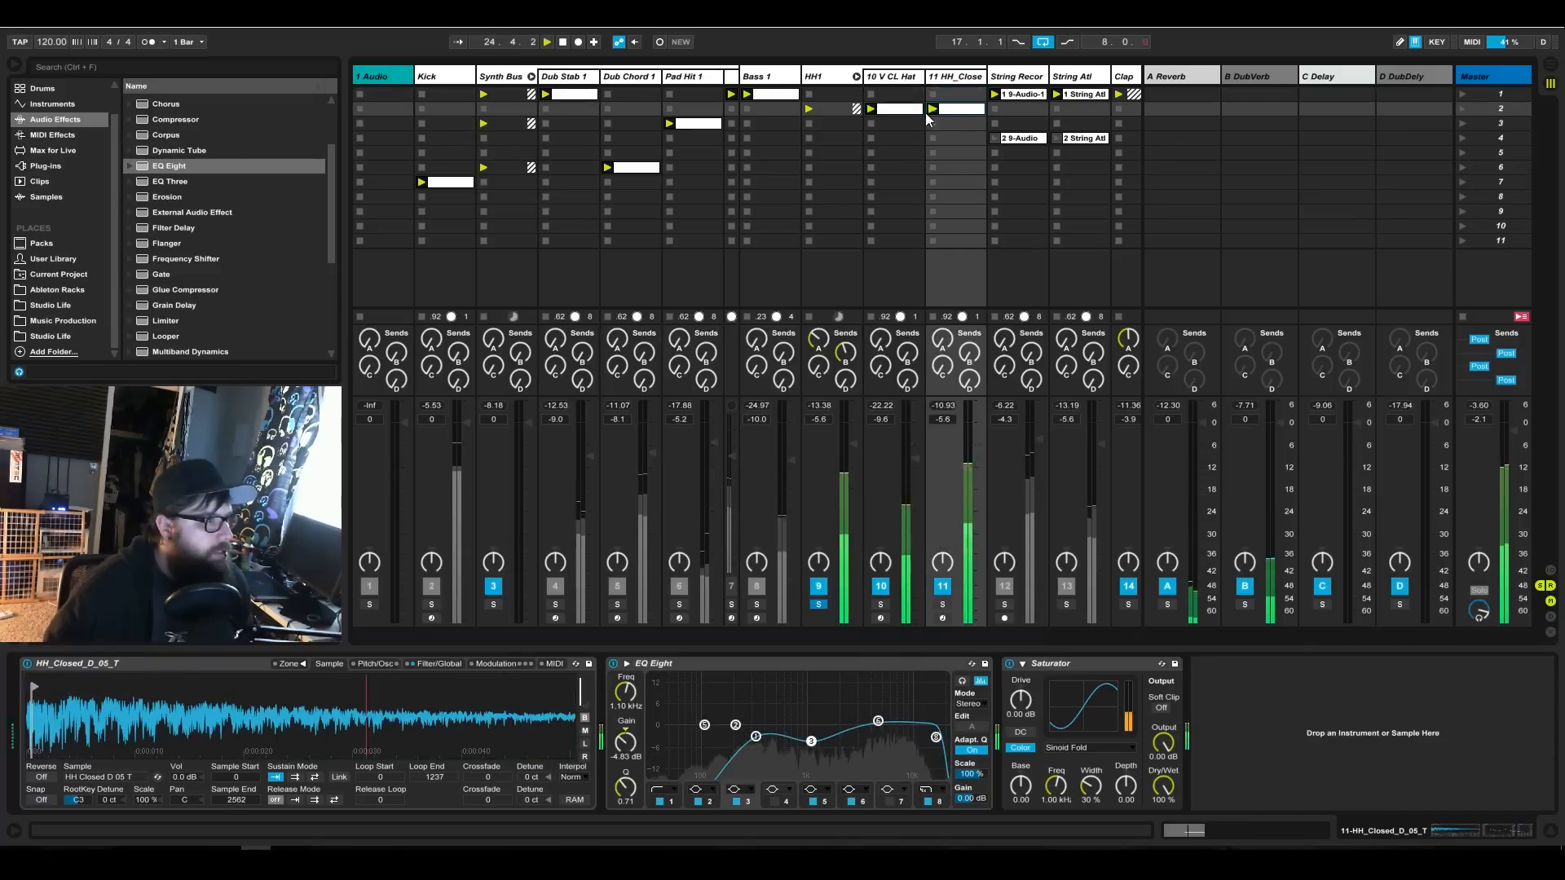
{"action": "left_click", "coordinate": [915, 110], "text": "shift"}
{"action": "left_click", "coordinate": [948, 121]}
{"action": "left_click_drag", "start_coordinate": [953, 115], "coordinate": [962, 122]}
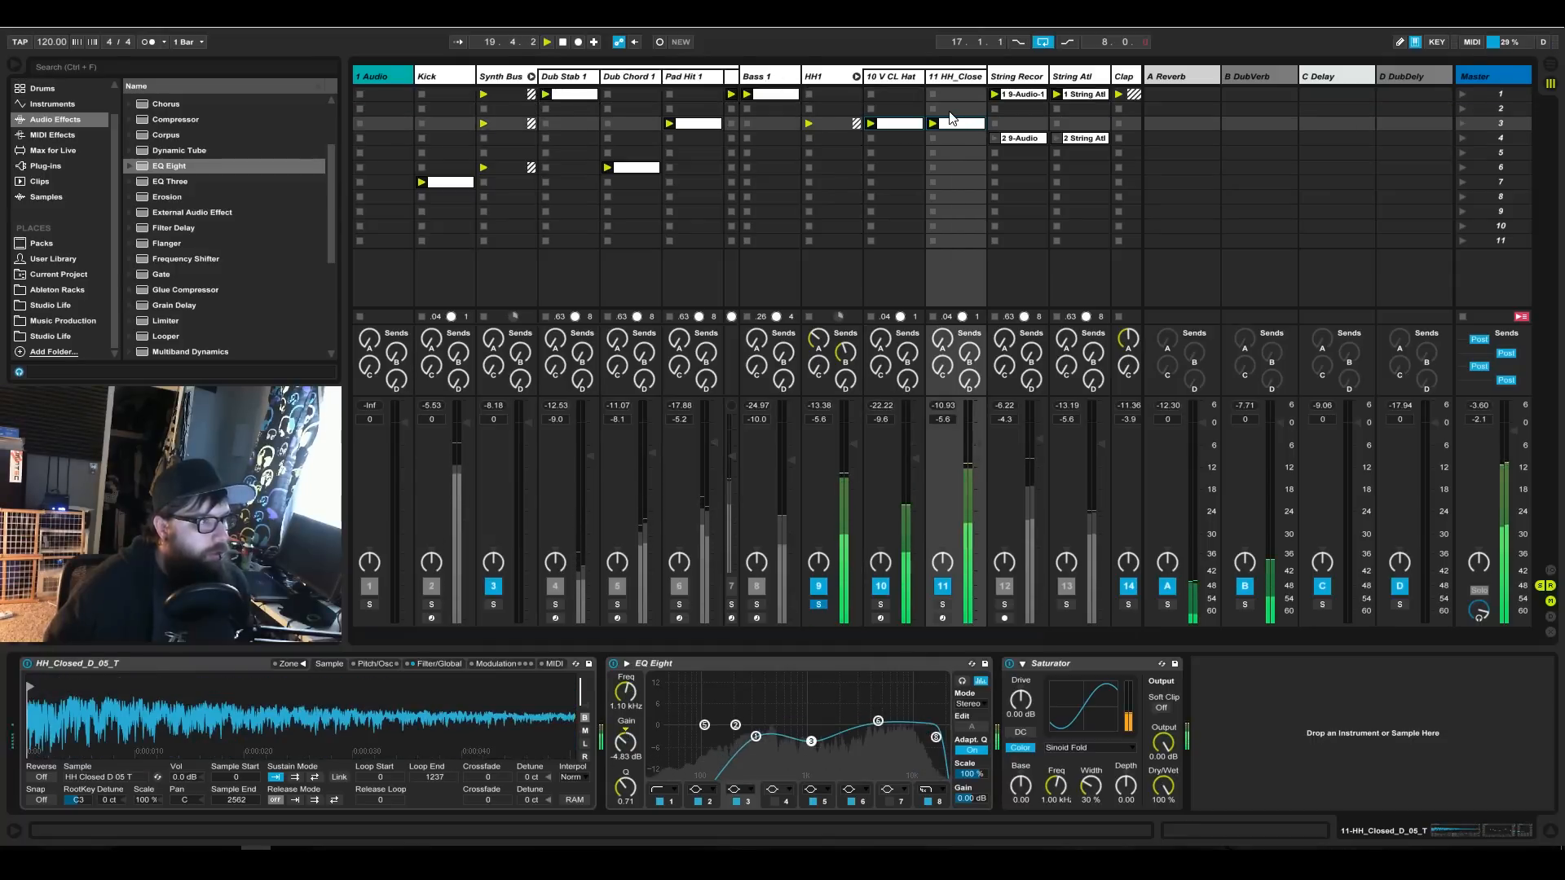
Audition String Recordings in solo with Dub Stab 1 and Bass 1, and switch the string solo over to String Atl.
{"action": "left_click", "coordinate": [1004, 605]}
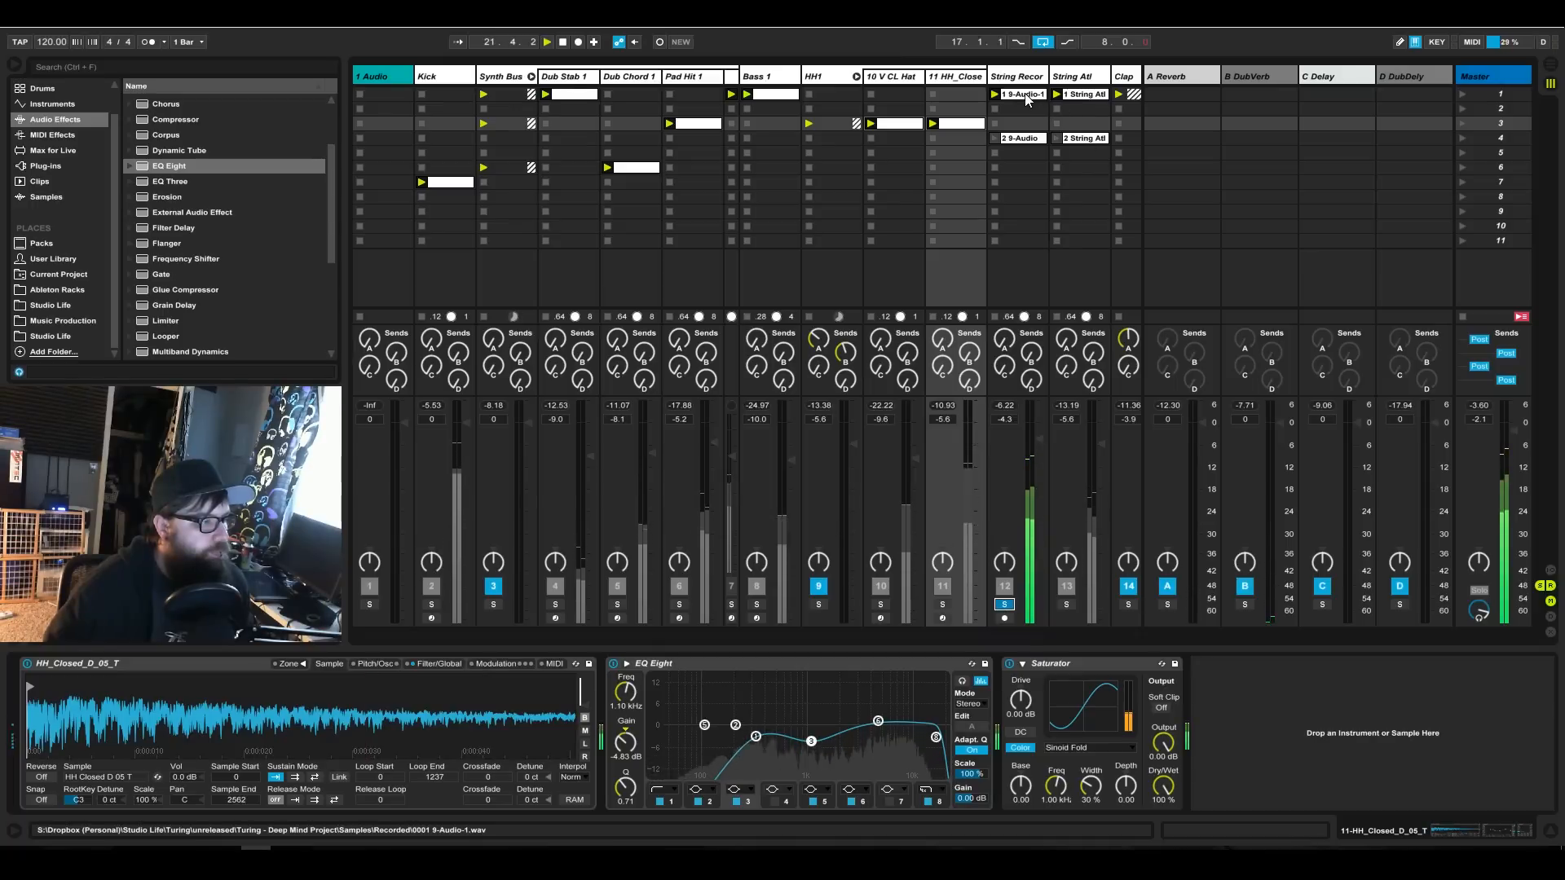
{"action": "left_click", "coordinate": [556, 605]}
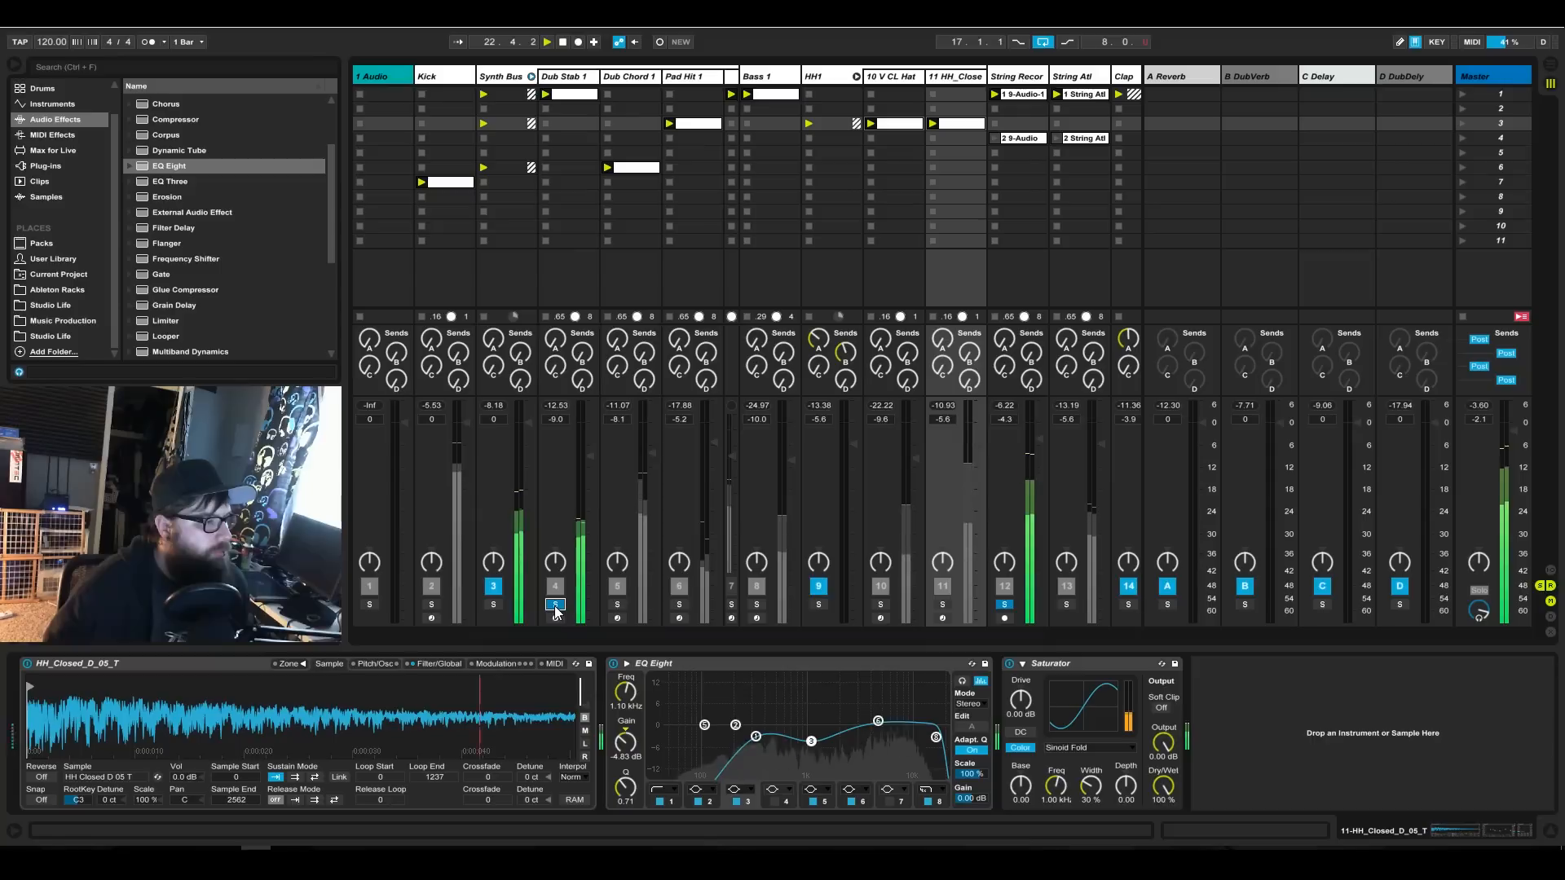
{"action": "left_click", "coordinate": [756, 604]}
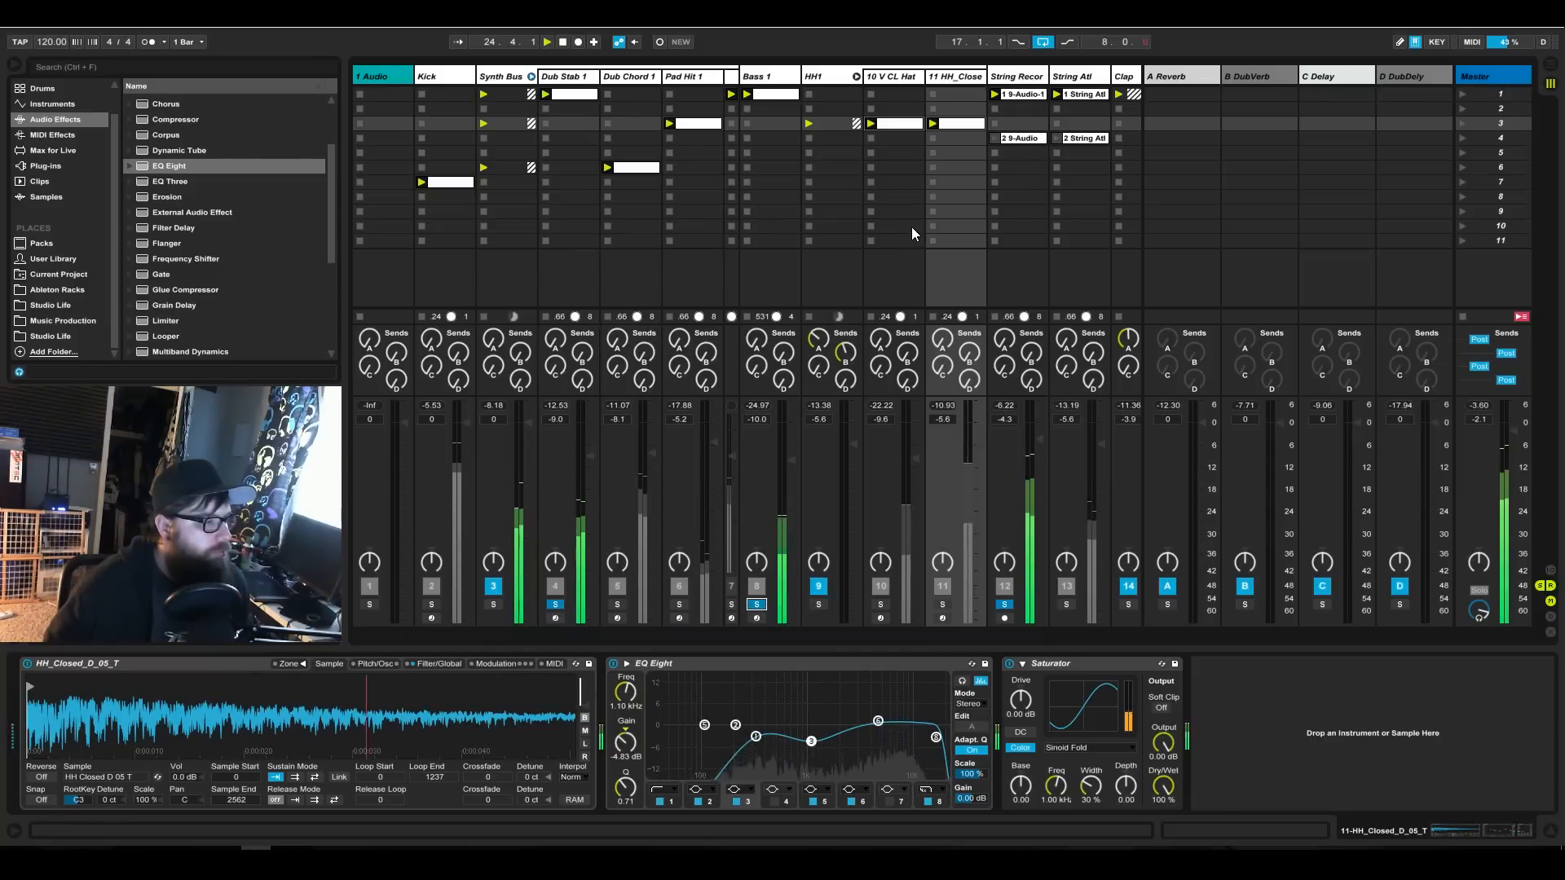
{"action": "left_click", "coordinate": [1066, 604]}
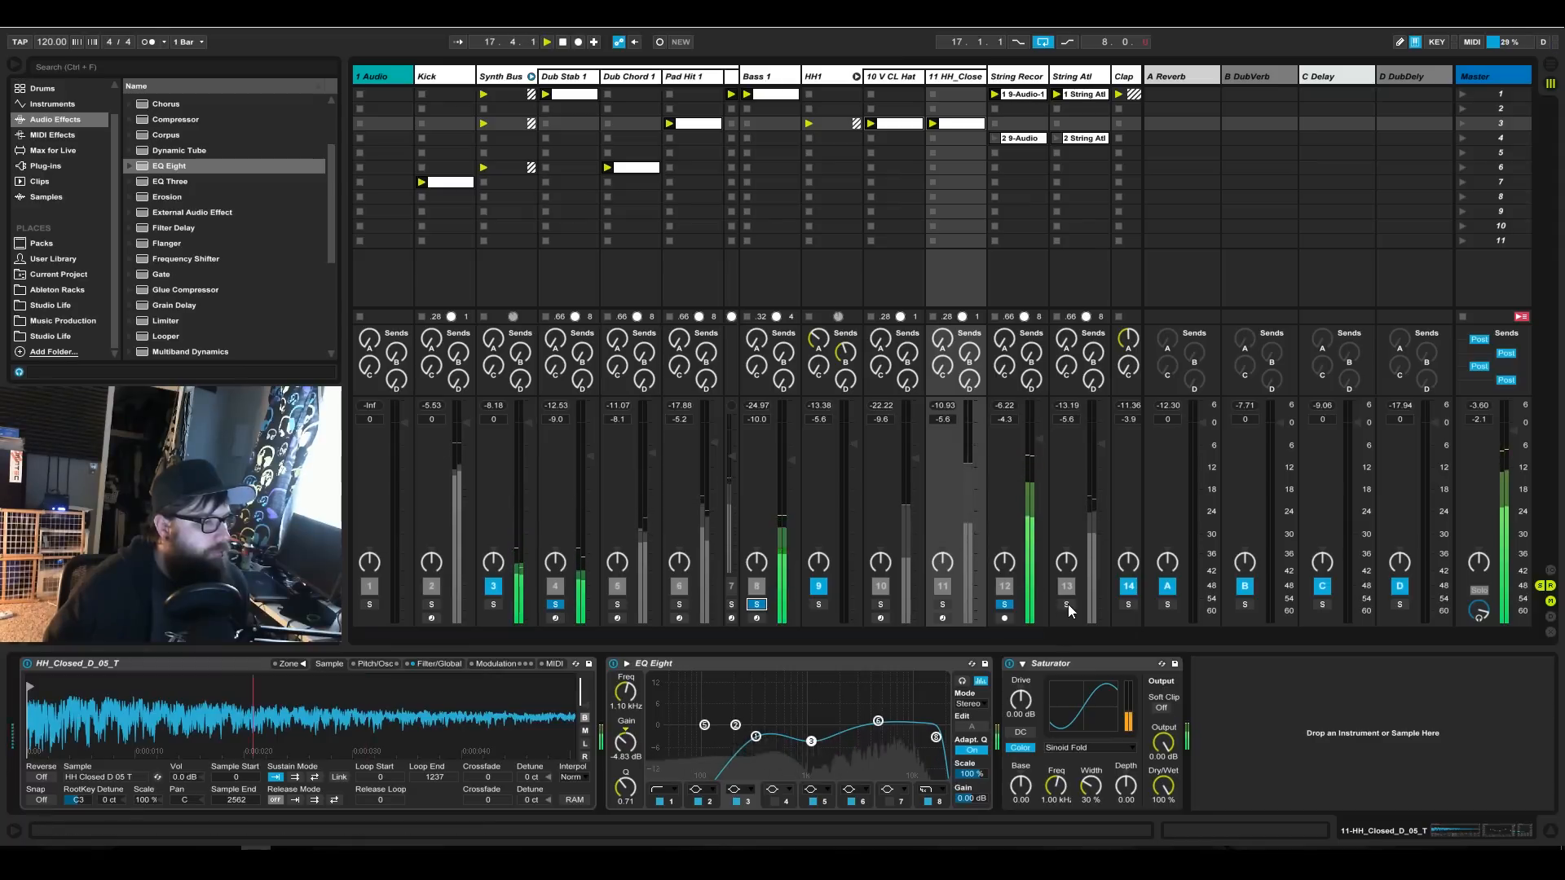
{"action": "left_click", "coordinate": [1004, 604]}
Set String Atl's volume to -4.2 dB and move its two clips to scenes 9 and 12.
{"action": "left_click_drag", "start_coordinate": [1097, 443], "coordinate": [1098, 438]}
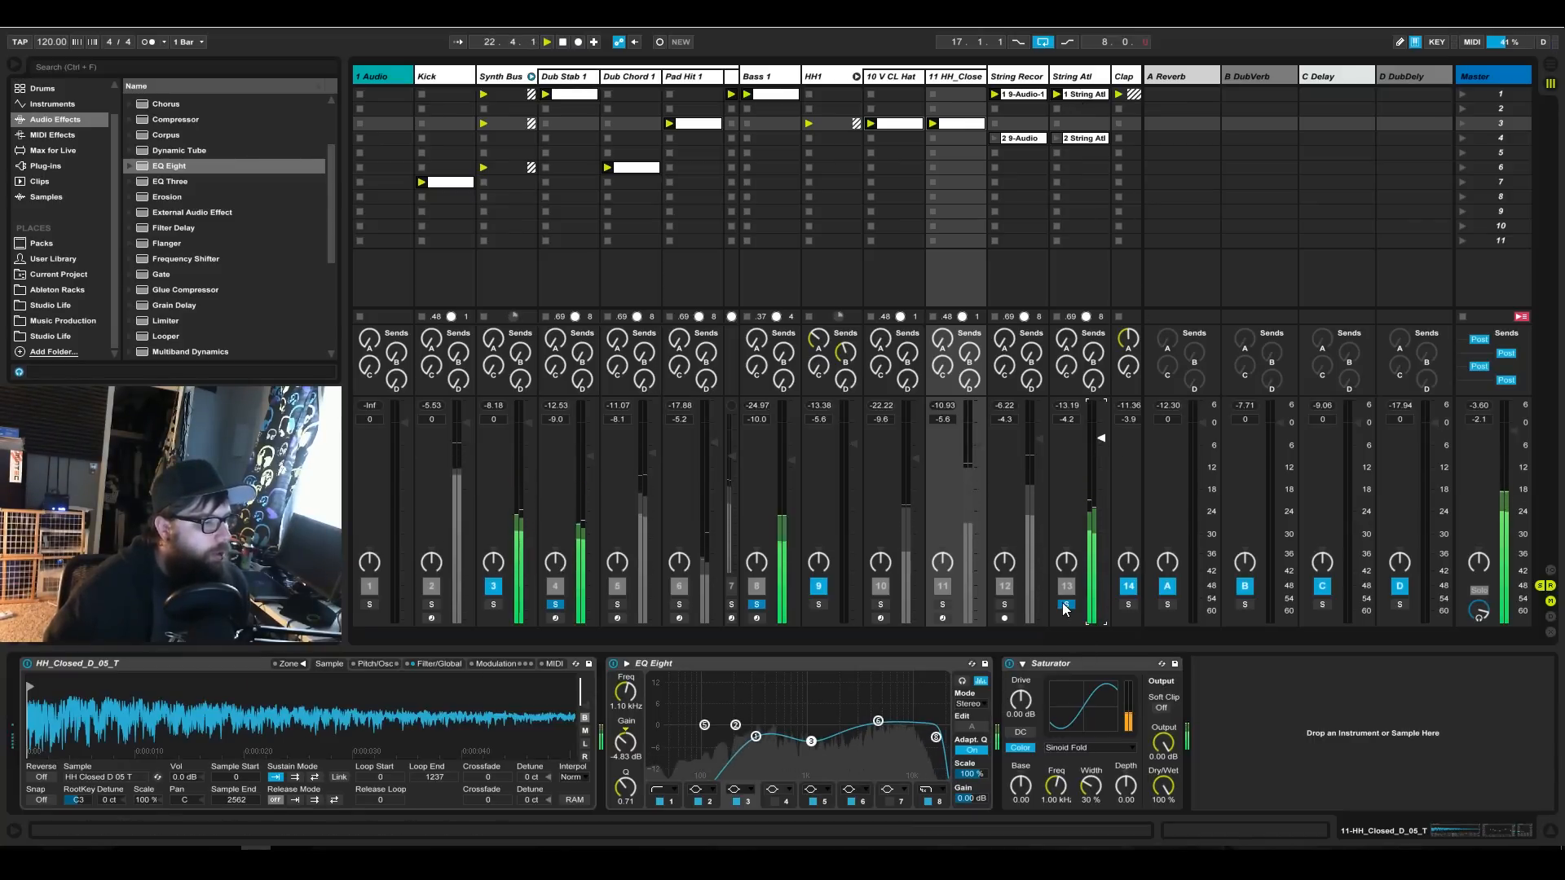
{"action": "left_click_drag", "start_coordinate": [1080, 167], "coordinate": [1092, 215]}
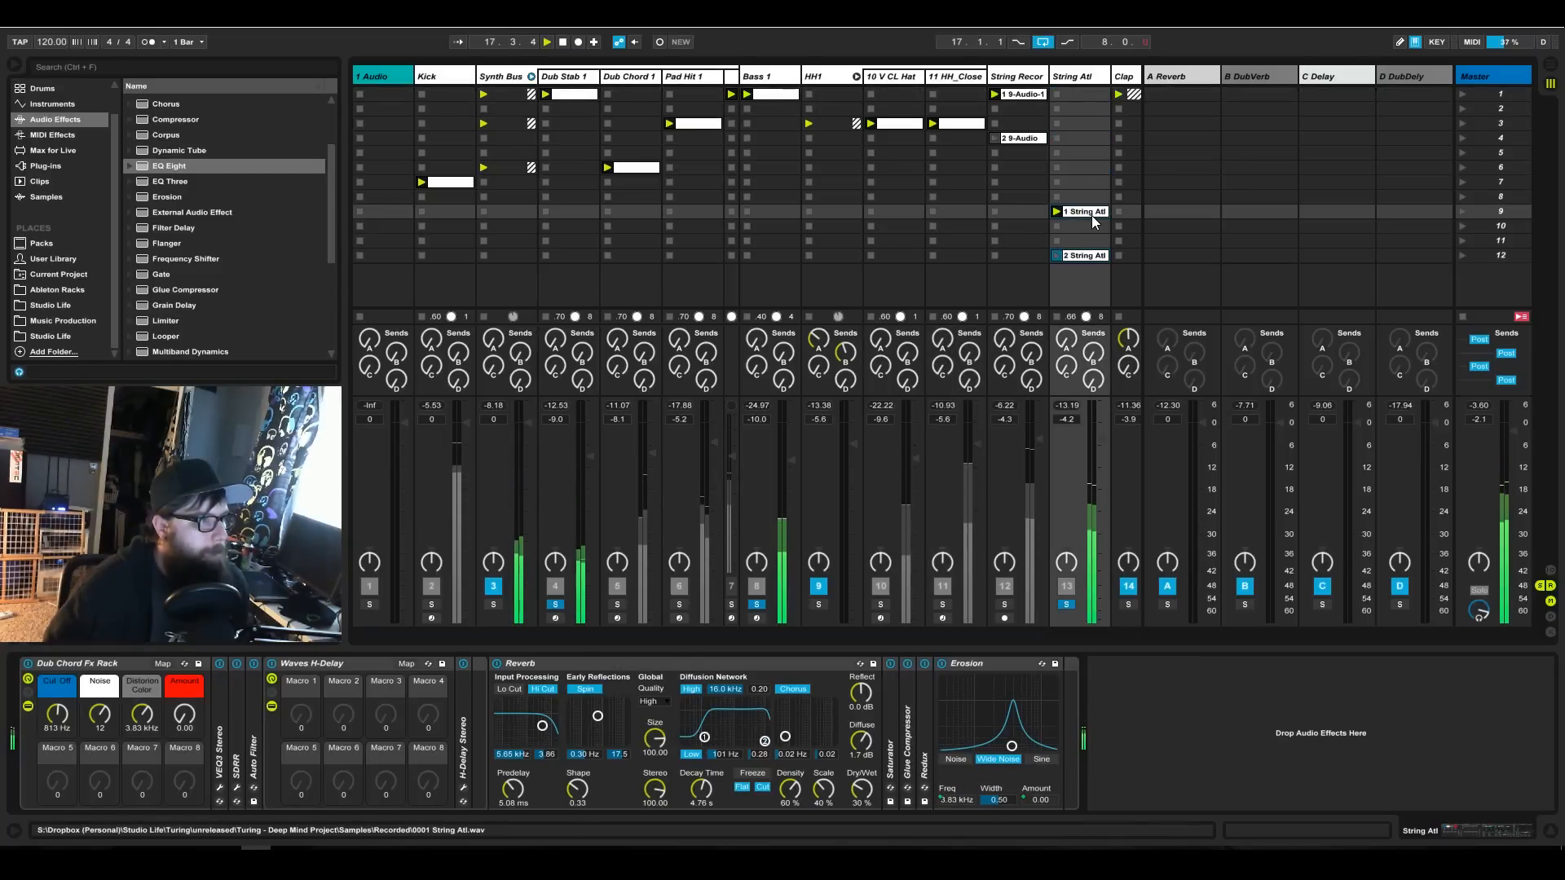
Collapse the HH1 and Synth Bus groups and the Nerve_x64 column, and move the DTE_HiHat track directly after Kick.
{"action": "left_click", "coordinate": [856, 76]}
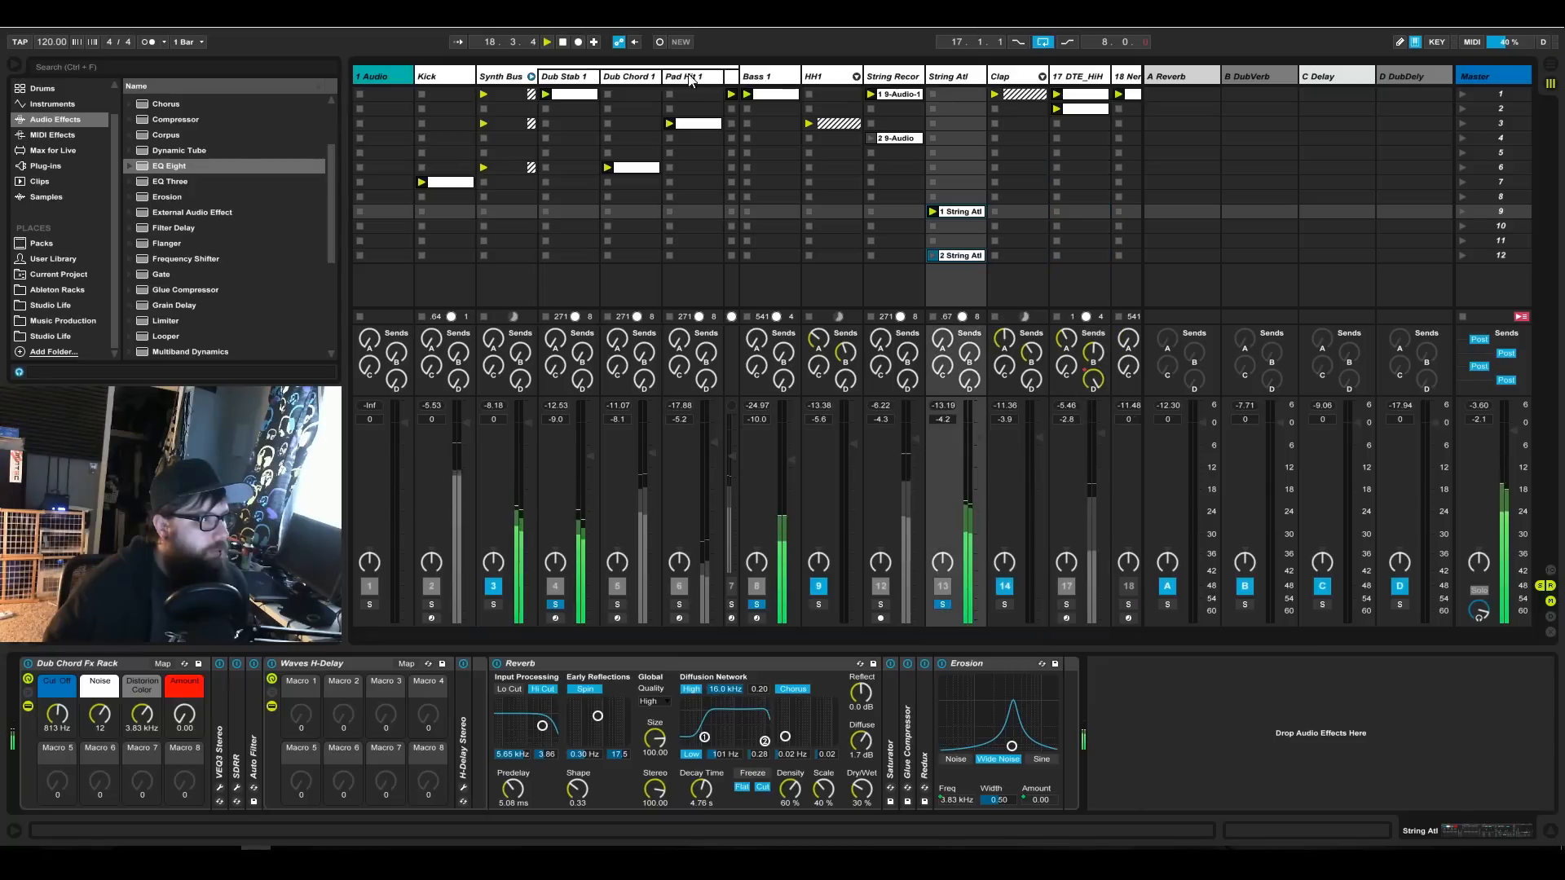
{"action": "left_click", "coordinate": [532, 76]}
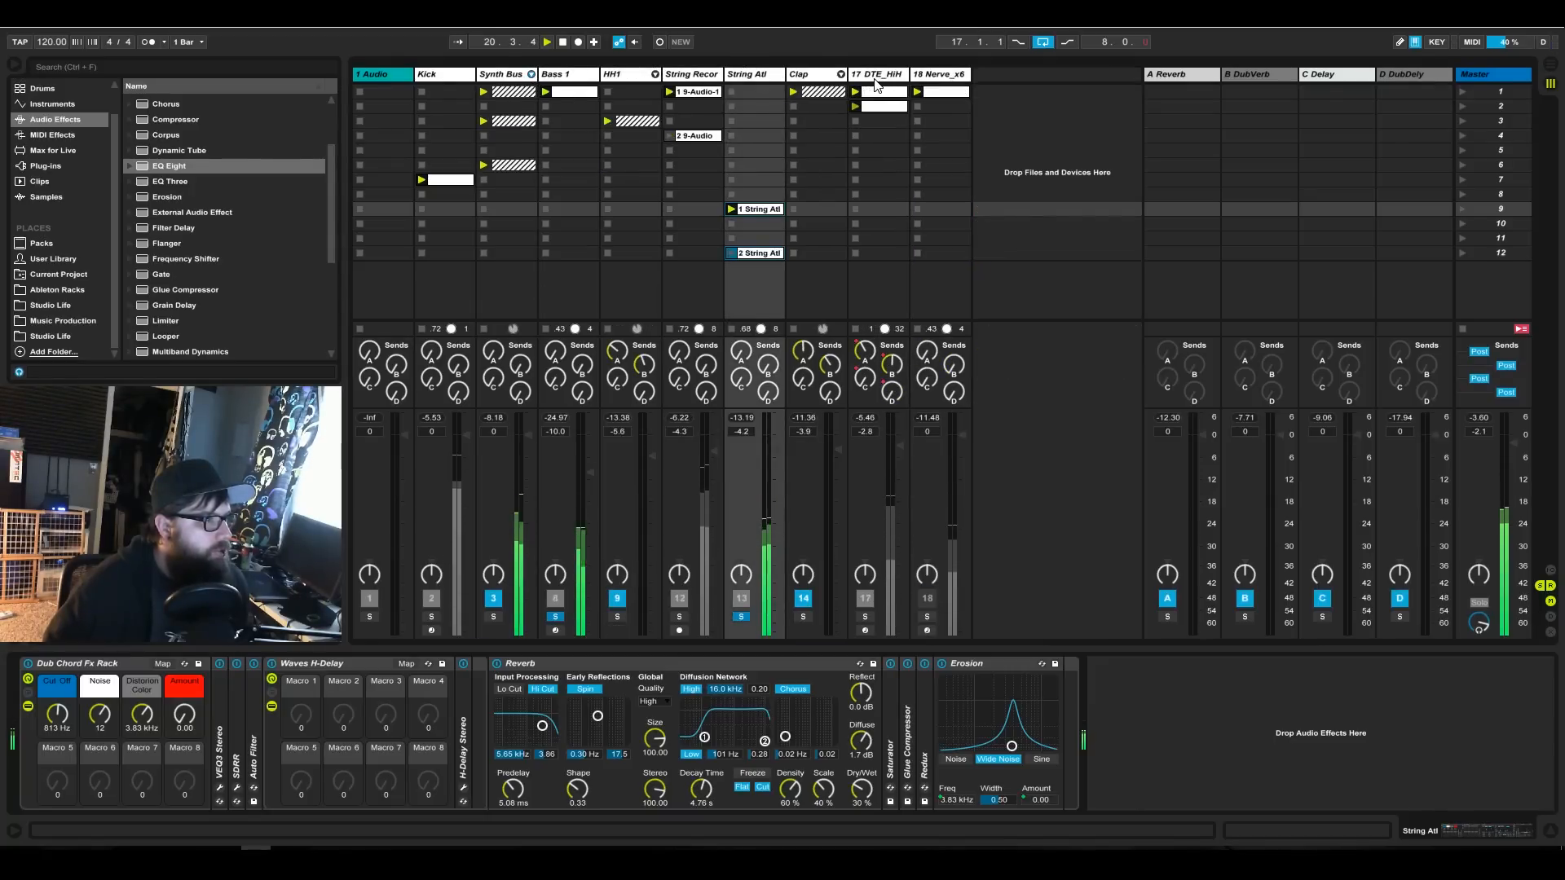
{"action": "key", "text": "Right"}
{"action": "key", "text": "Right"}
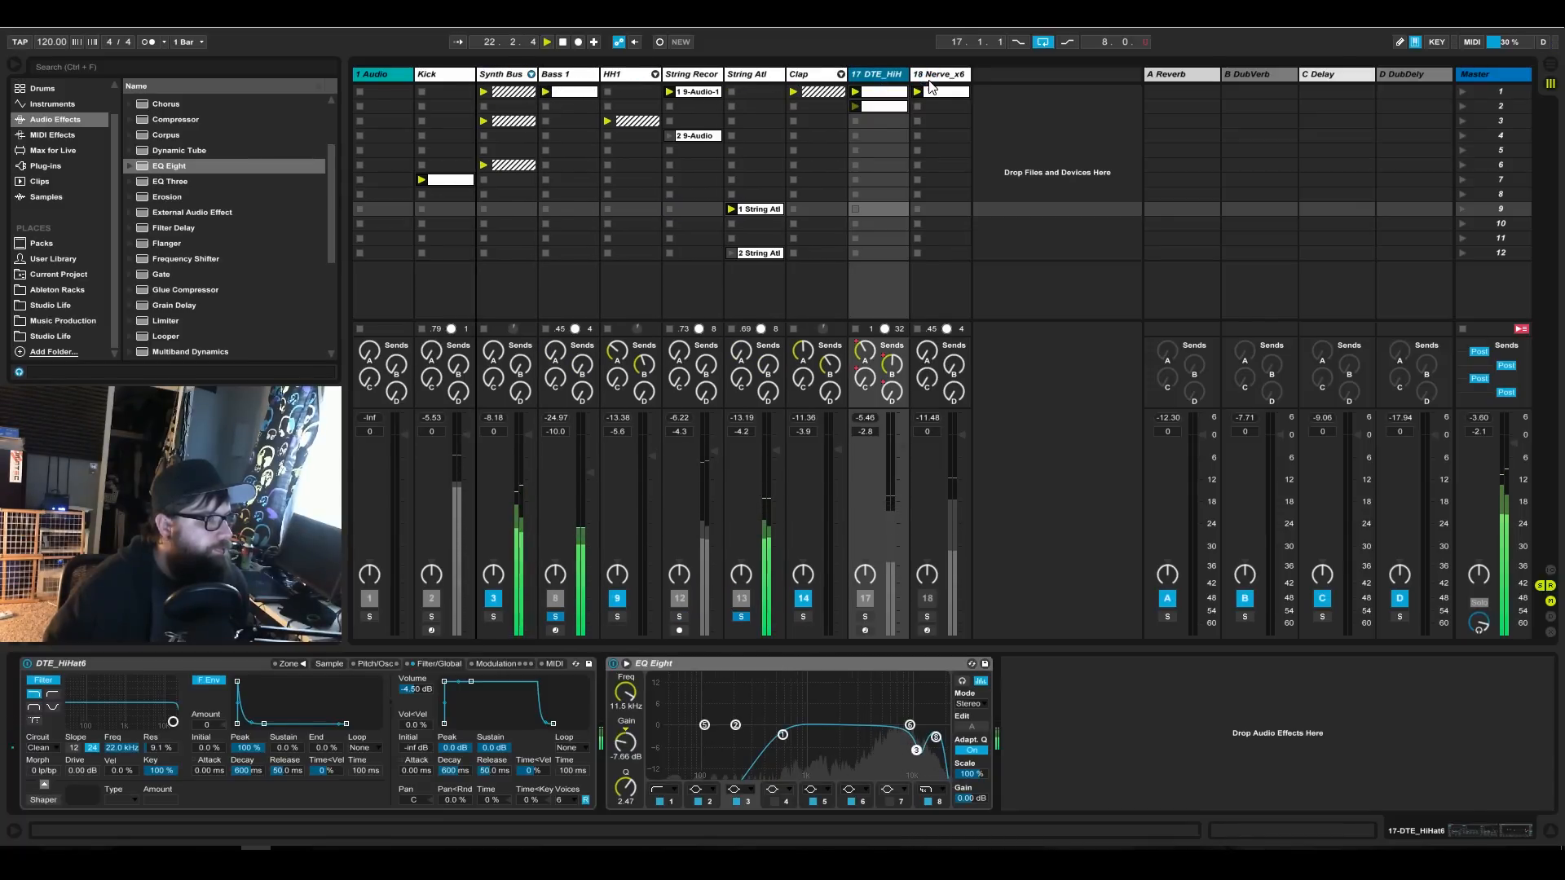
{"action": "left_click_drag", "start_coordinate": [970, 75], "coordinate": [823, 97]}
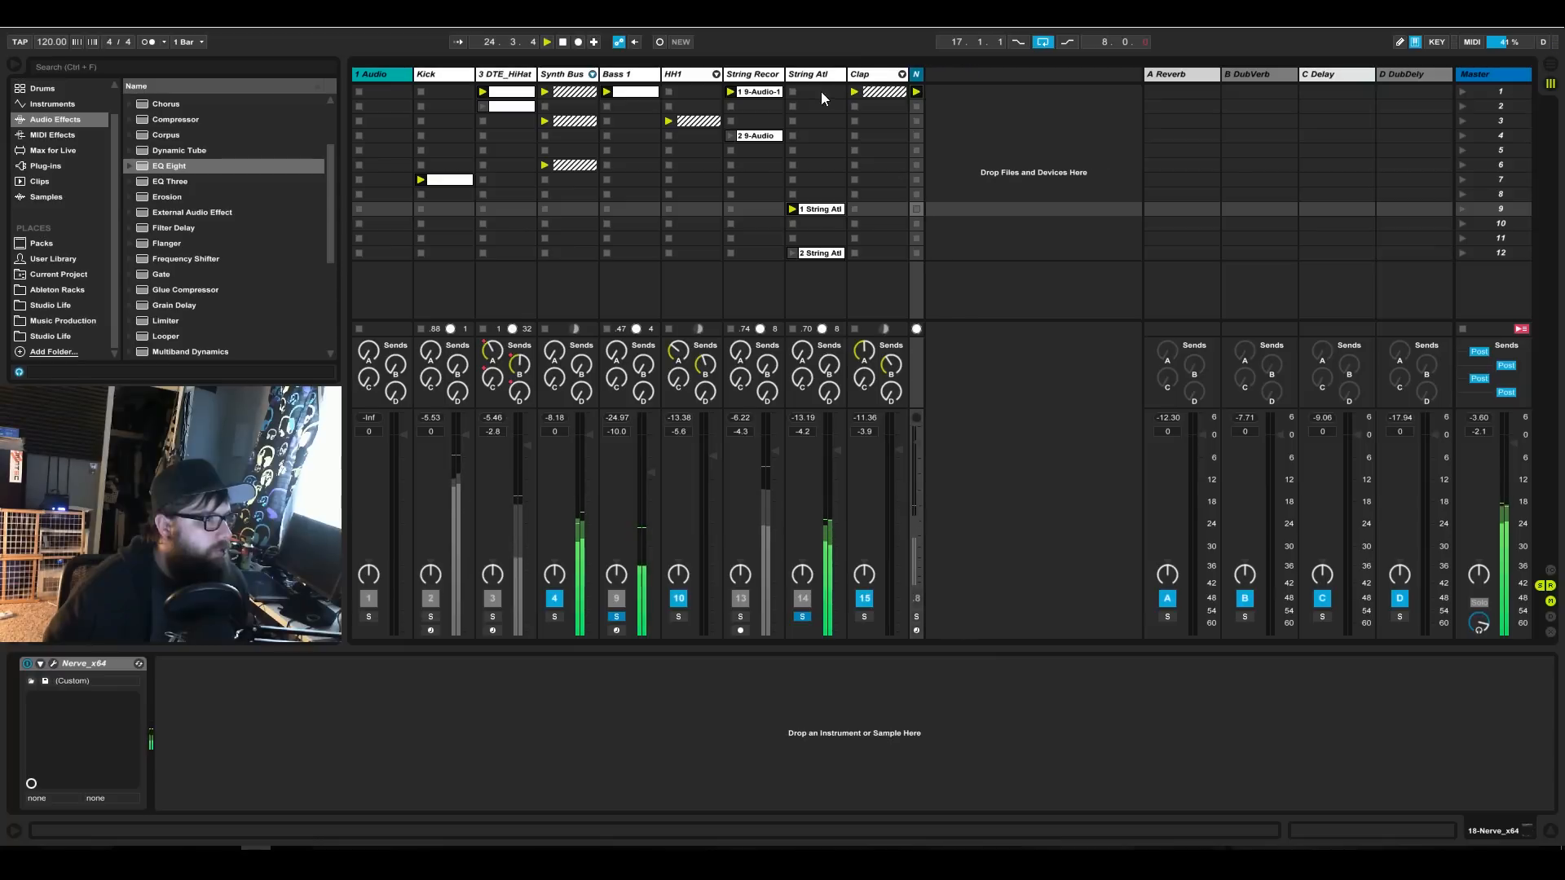
Reorder the tracks so Clap and HH1 directly follow Kick and Bass 1 comes last, after the Nerve_x64 track.
{"action": "key", "text": "Left"}
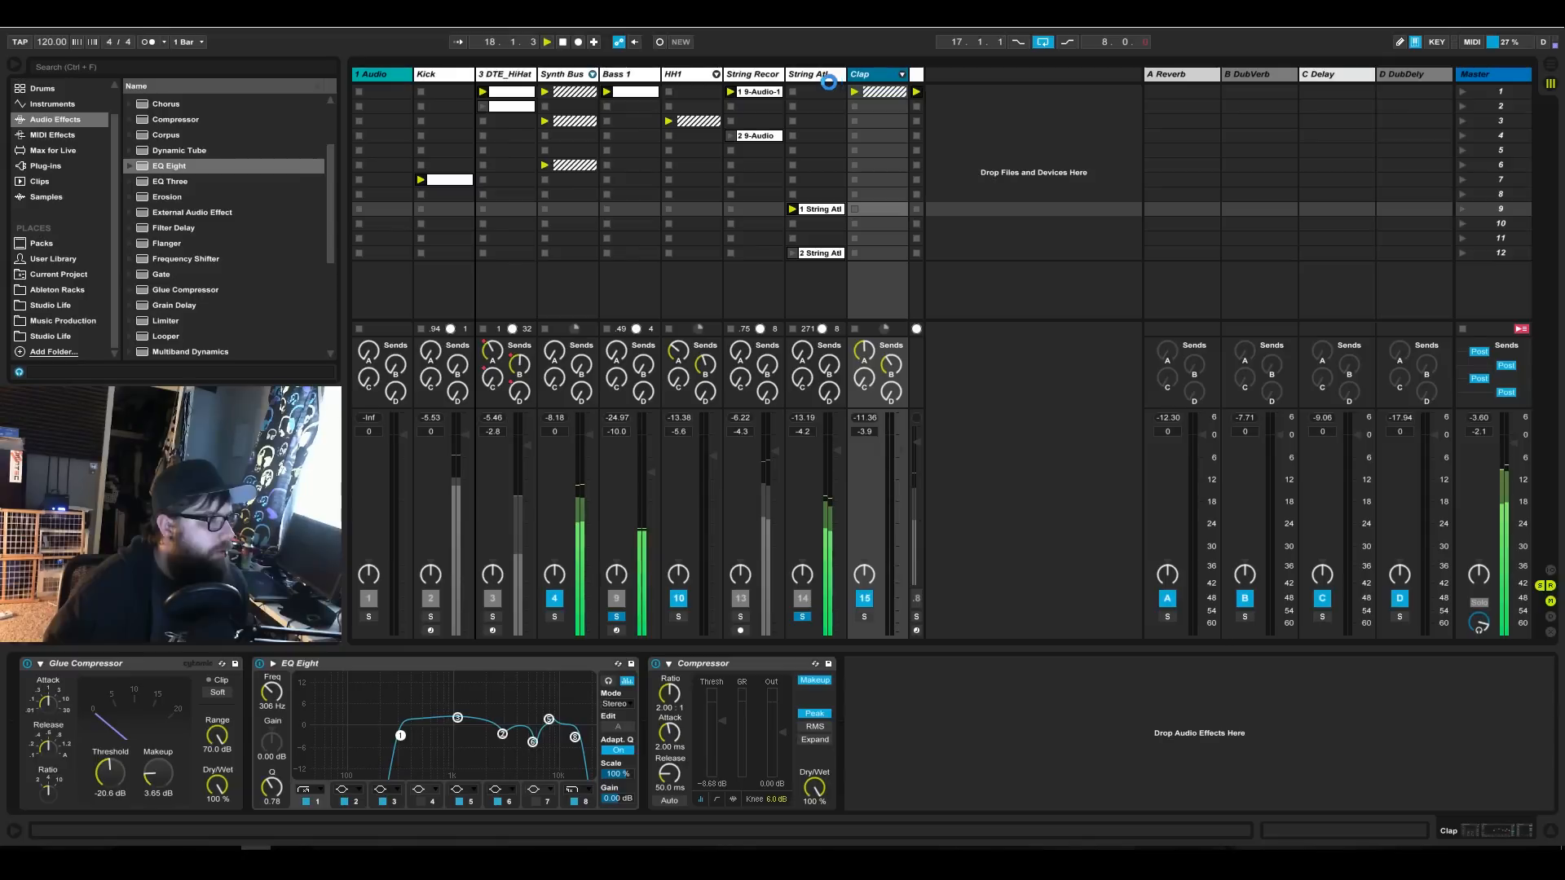
{"action": "left_click", "coordinate": [762, 79]}
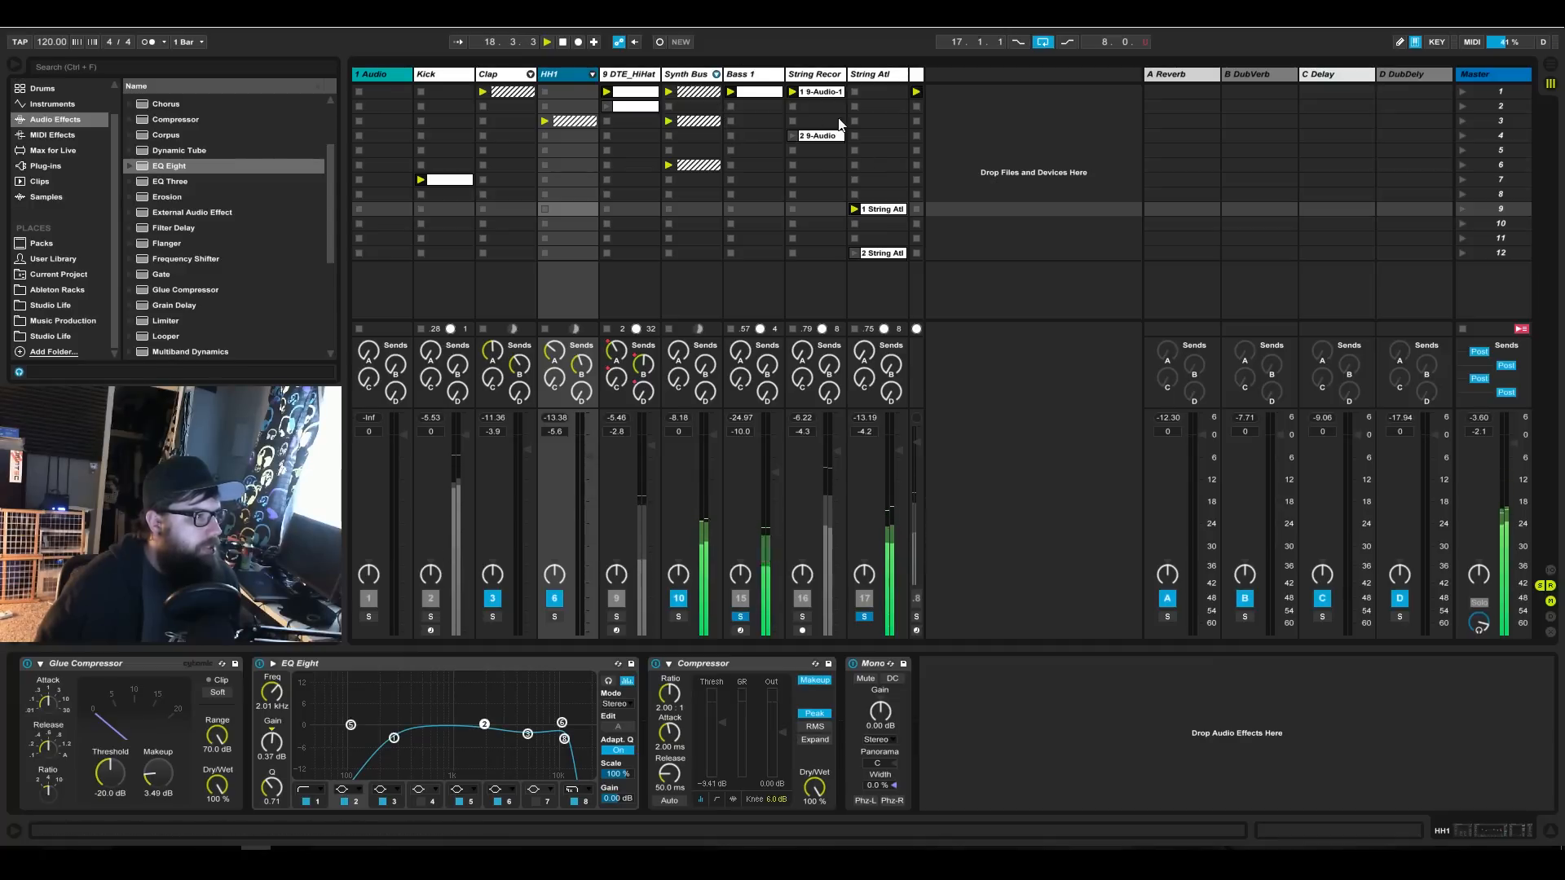
{"action": "left_click", "coordinate": [764, 77]}
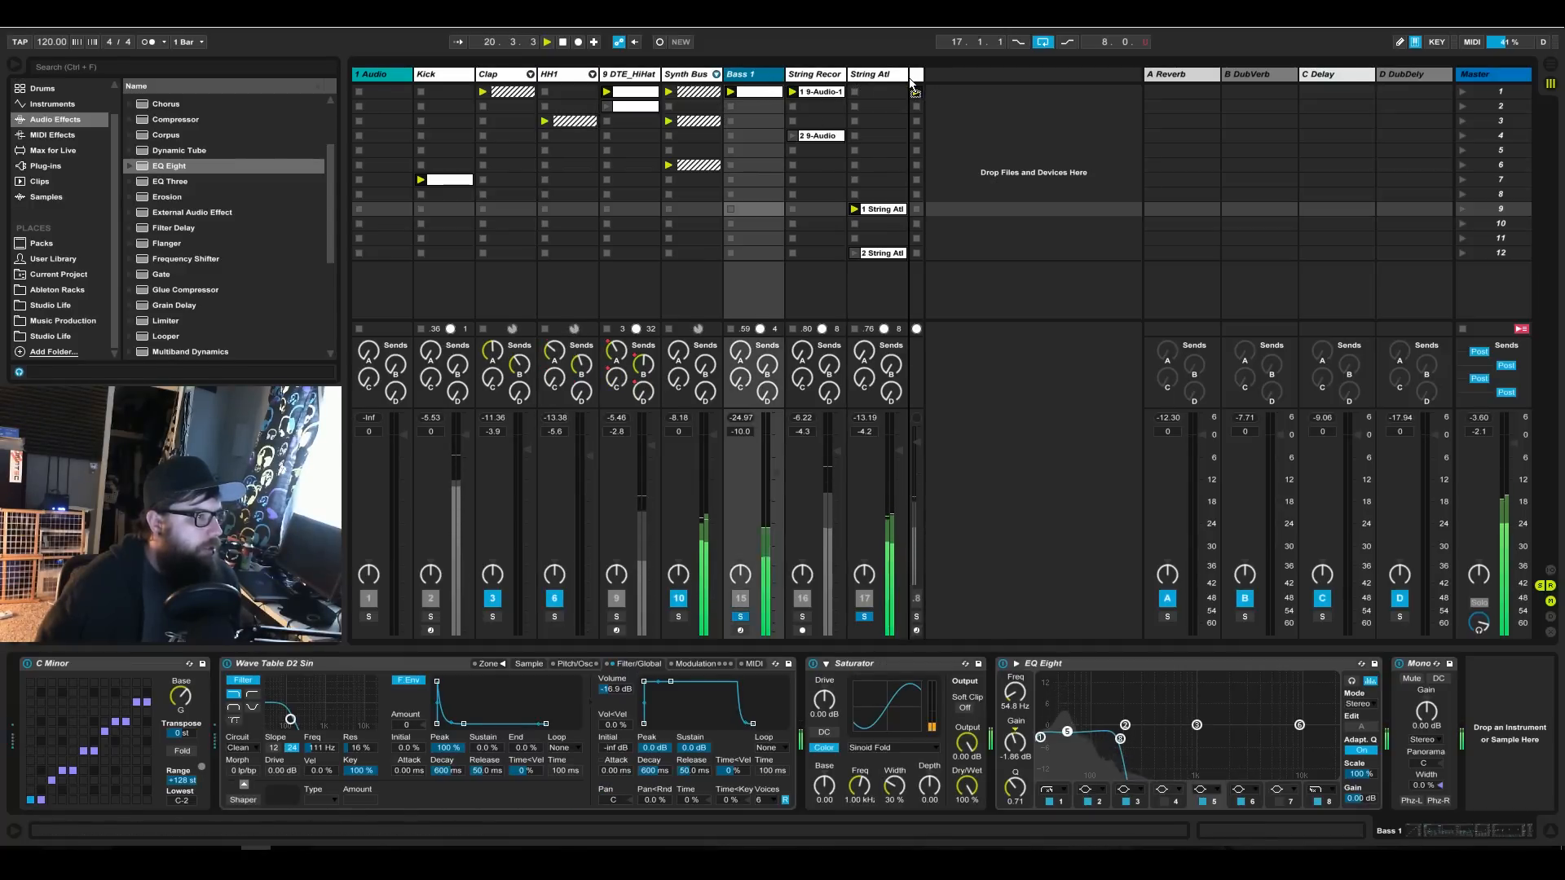
{"action": "left_click_drag", "start_coordinate": [926, 80], "coordinate": [921, 82]}
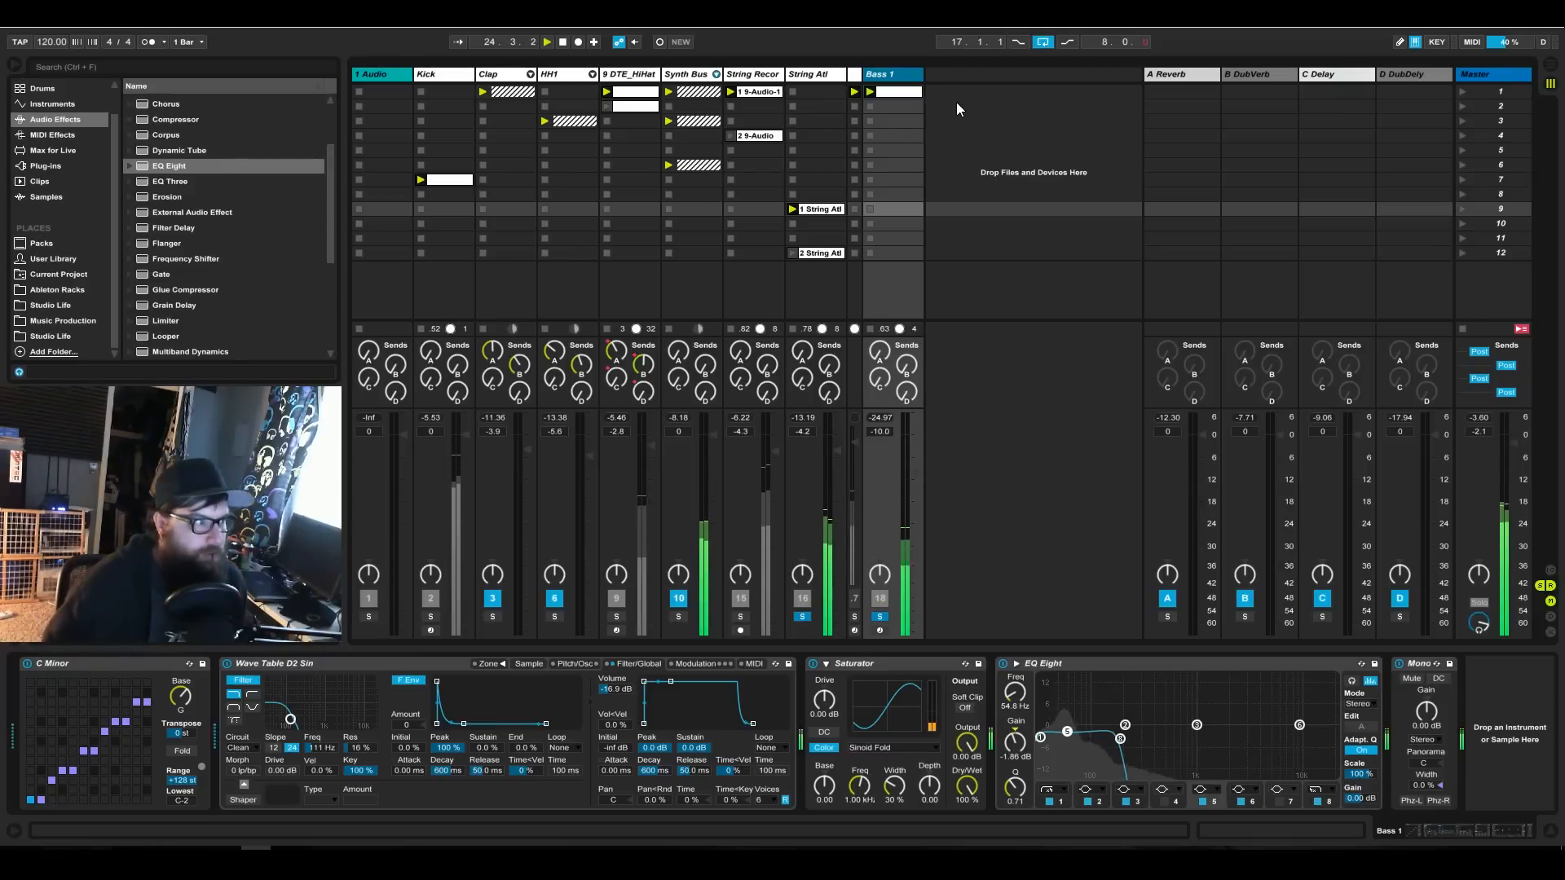
Move the two String Recordings clips down to scenes 9 and 12.
{"action": "left_click_drag", "start_coordinate": [750, 106], "coordinate": [748, 253]}
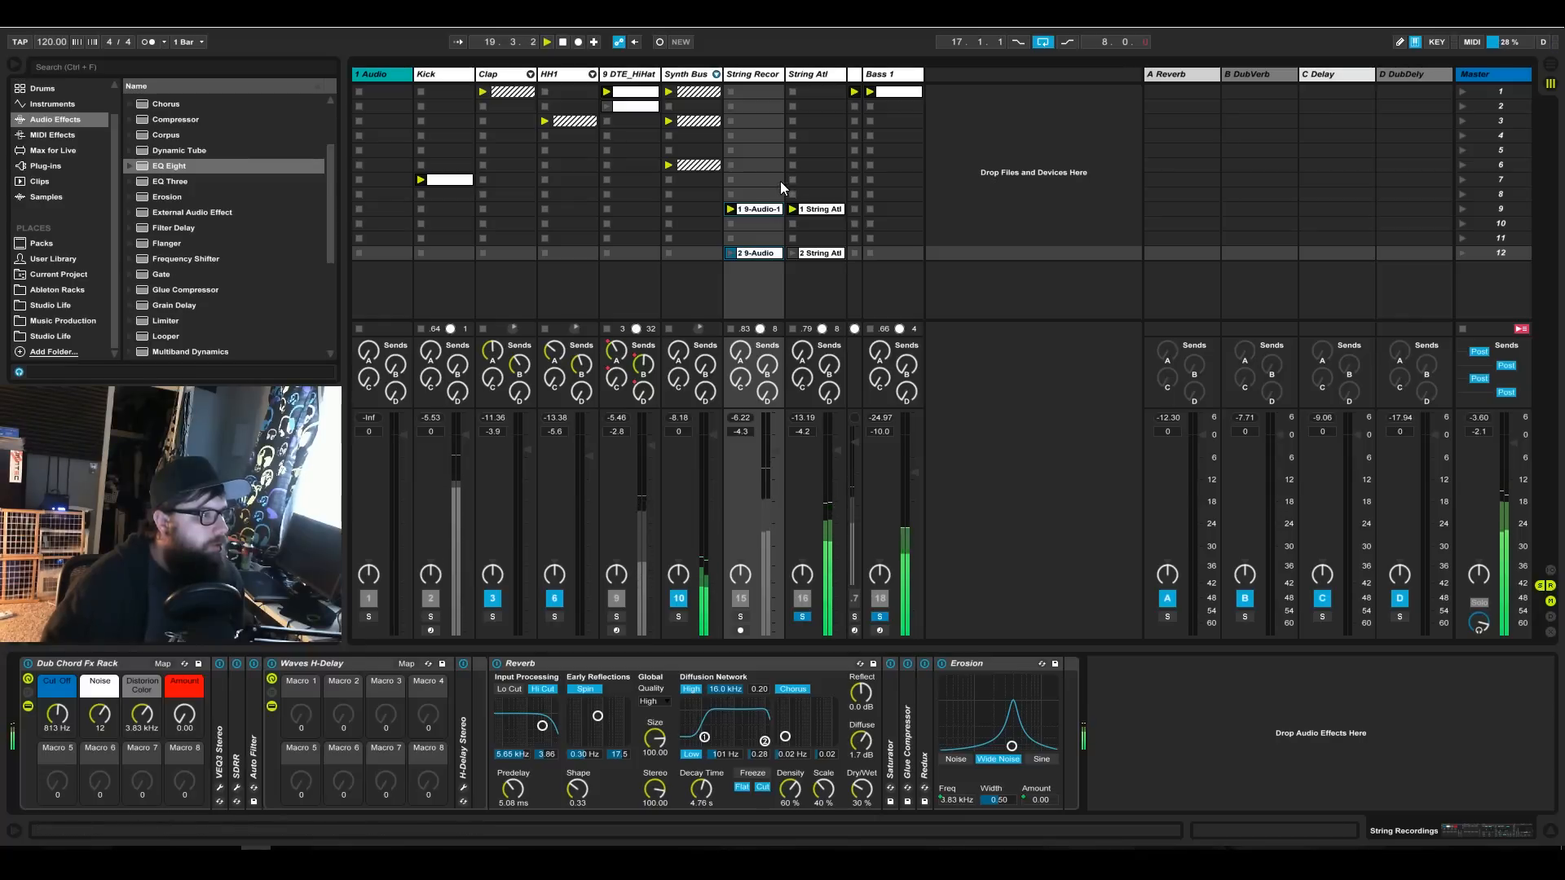
{"action": "left_click", "coordinate": [755, 147]}
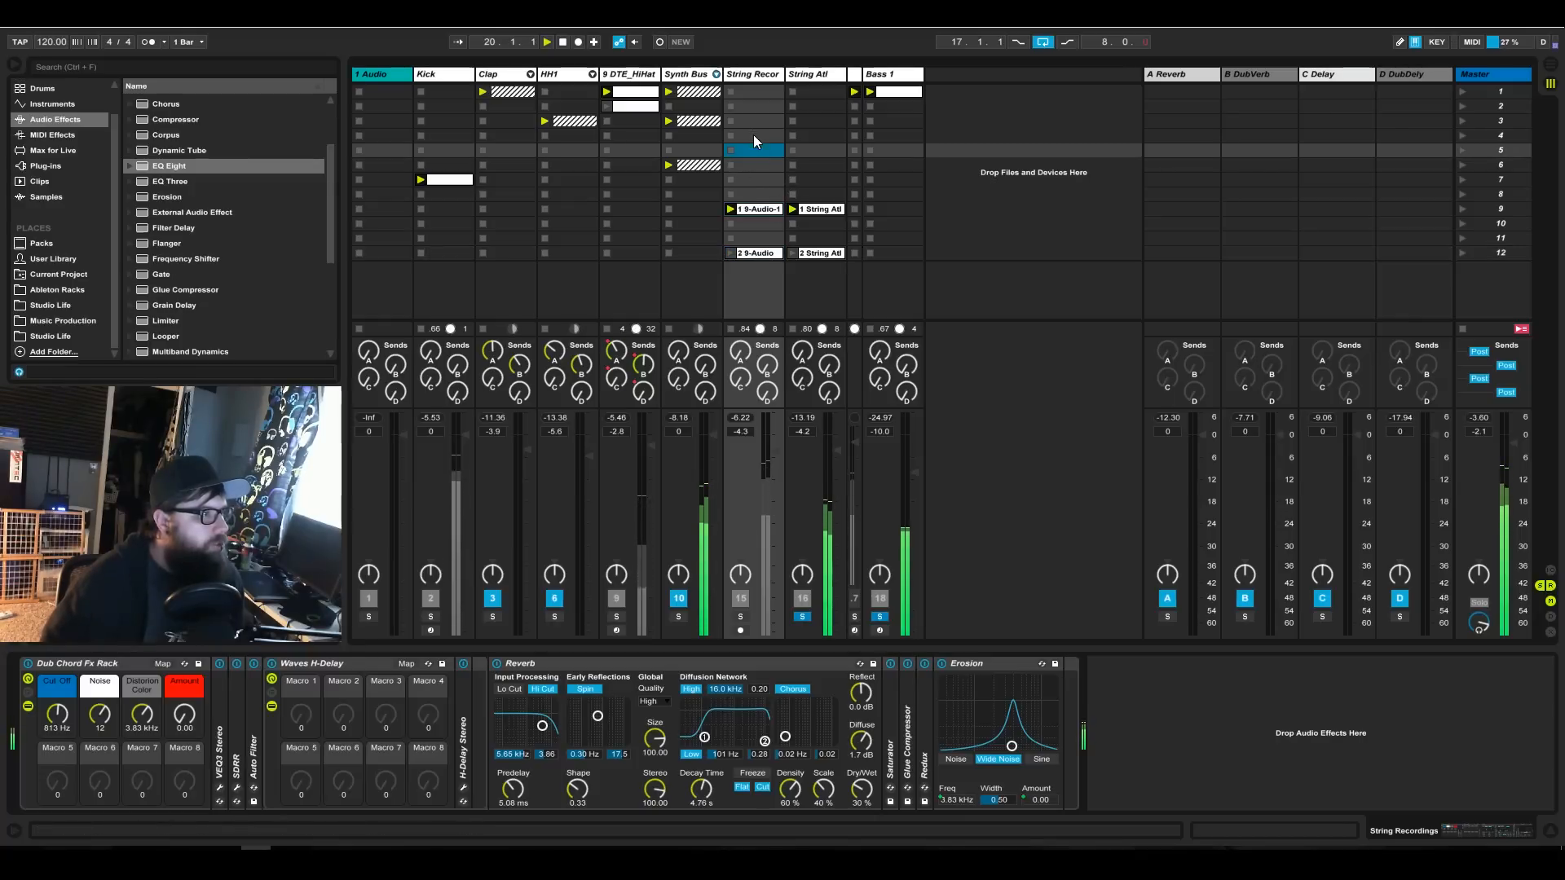
Unfold the Synth Bus group and remove the clip stop buttons from the empty DTE_HiHat slots in scenes 4 to 12.
{"action": "left_click", "coordinate": [716, 74]}
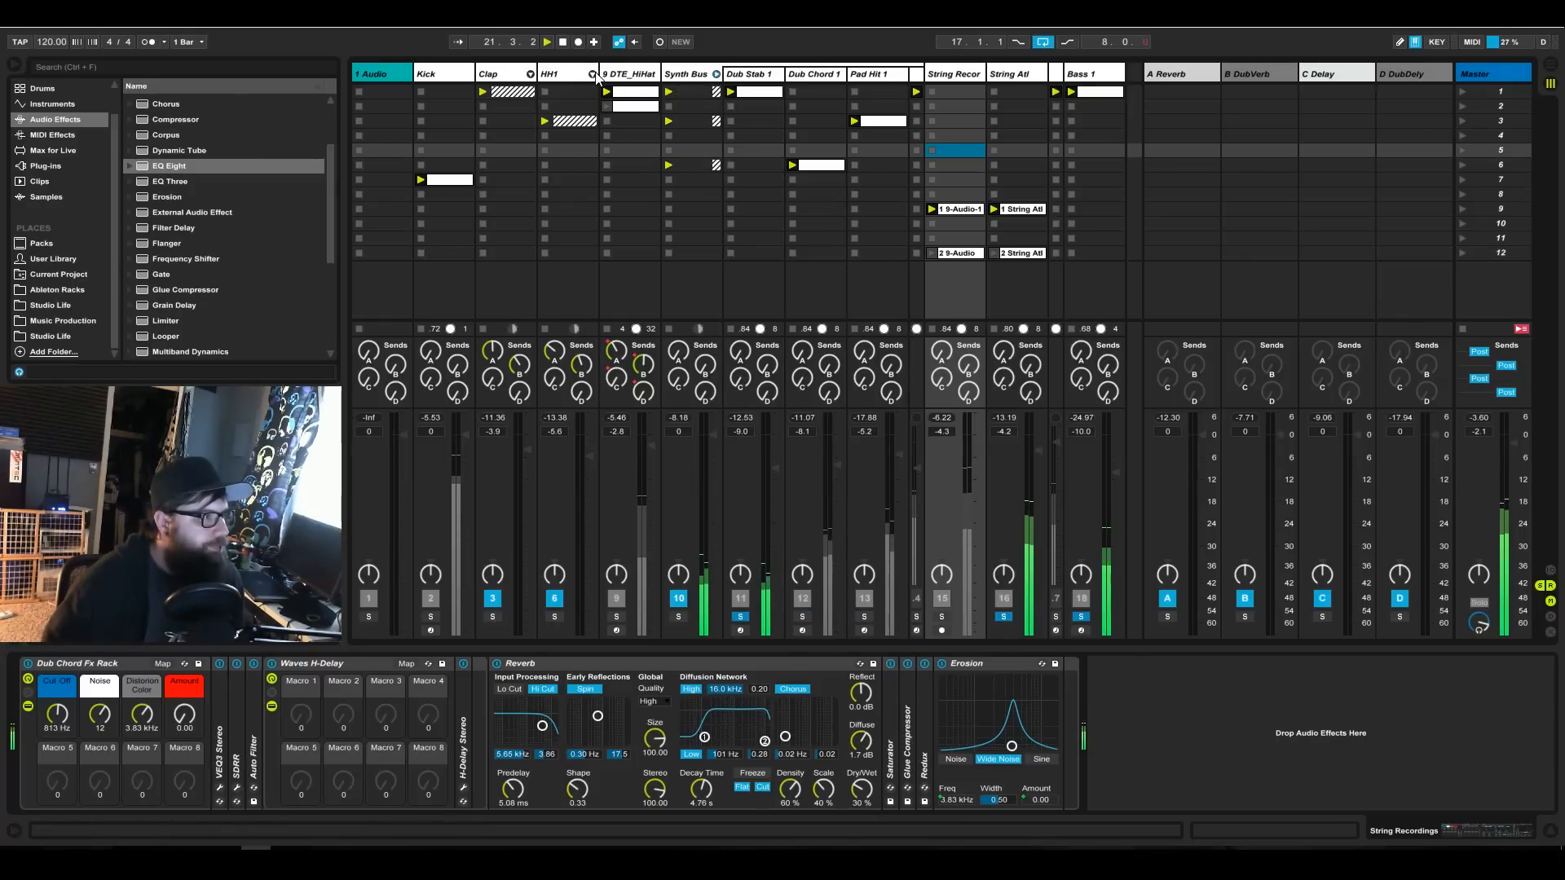
{"action": "left_click", "coordinate": [623, 99]}
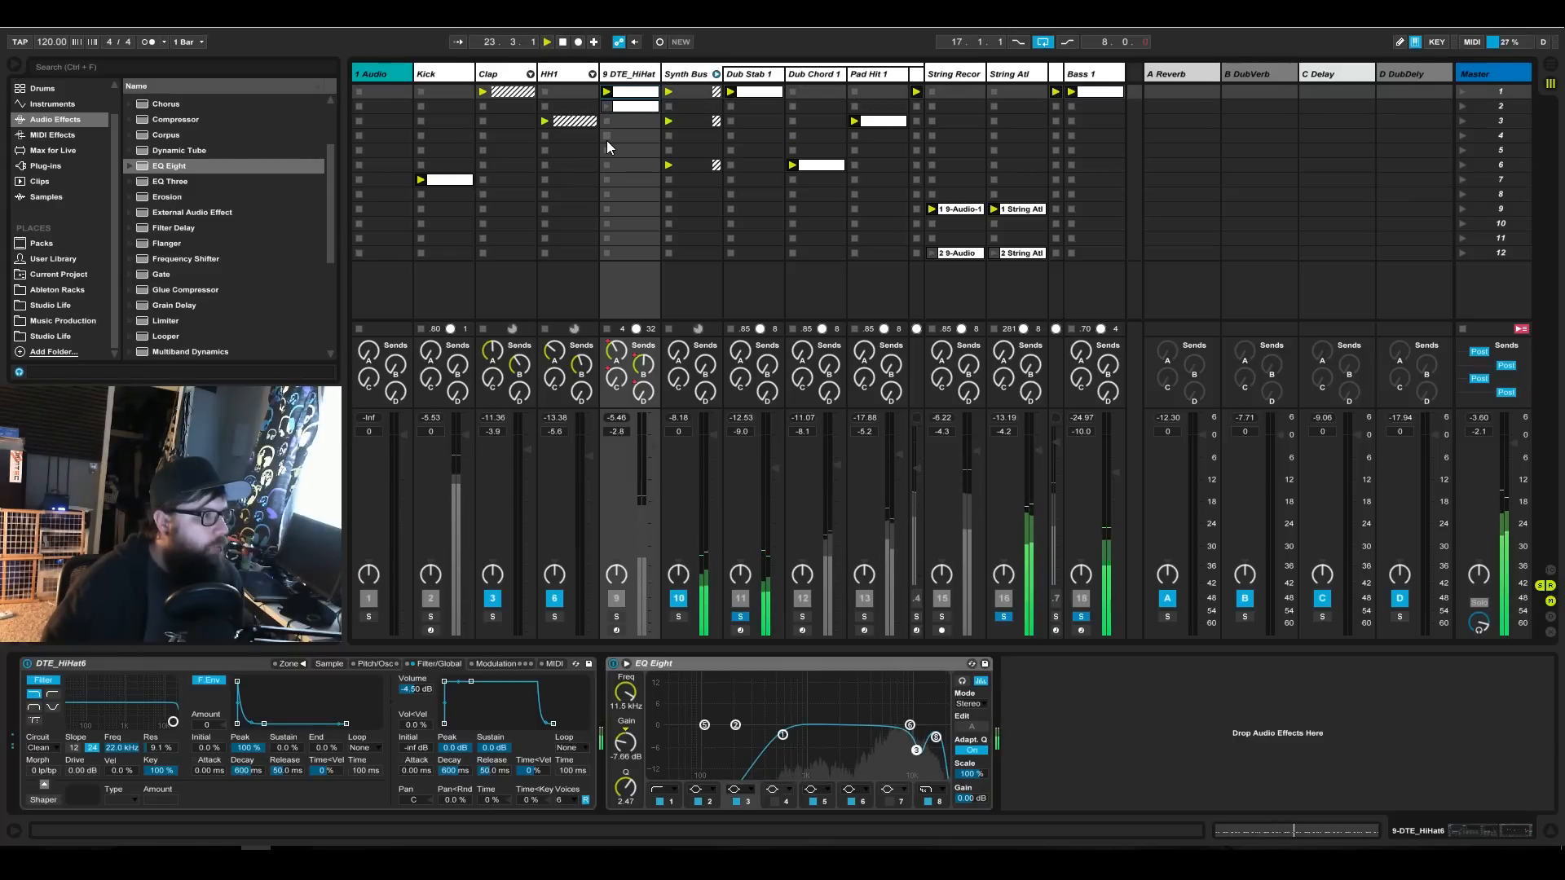
{"action": "left_click", "coordinate": [623, 123]}
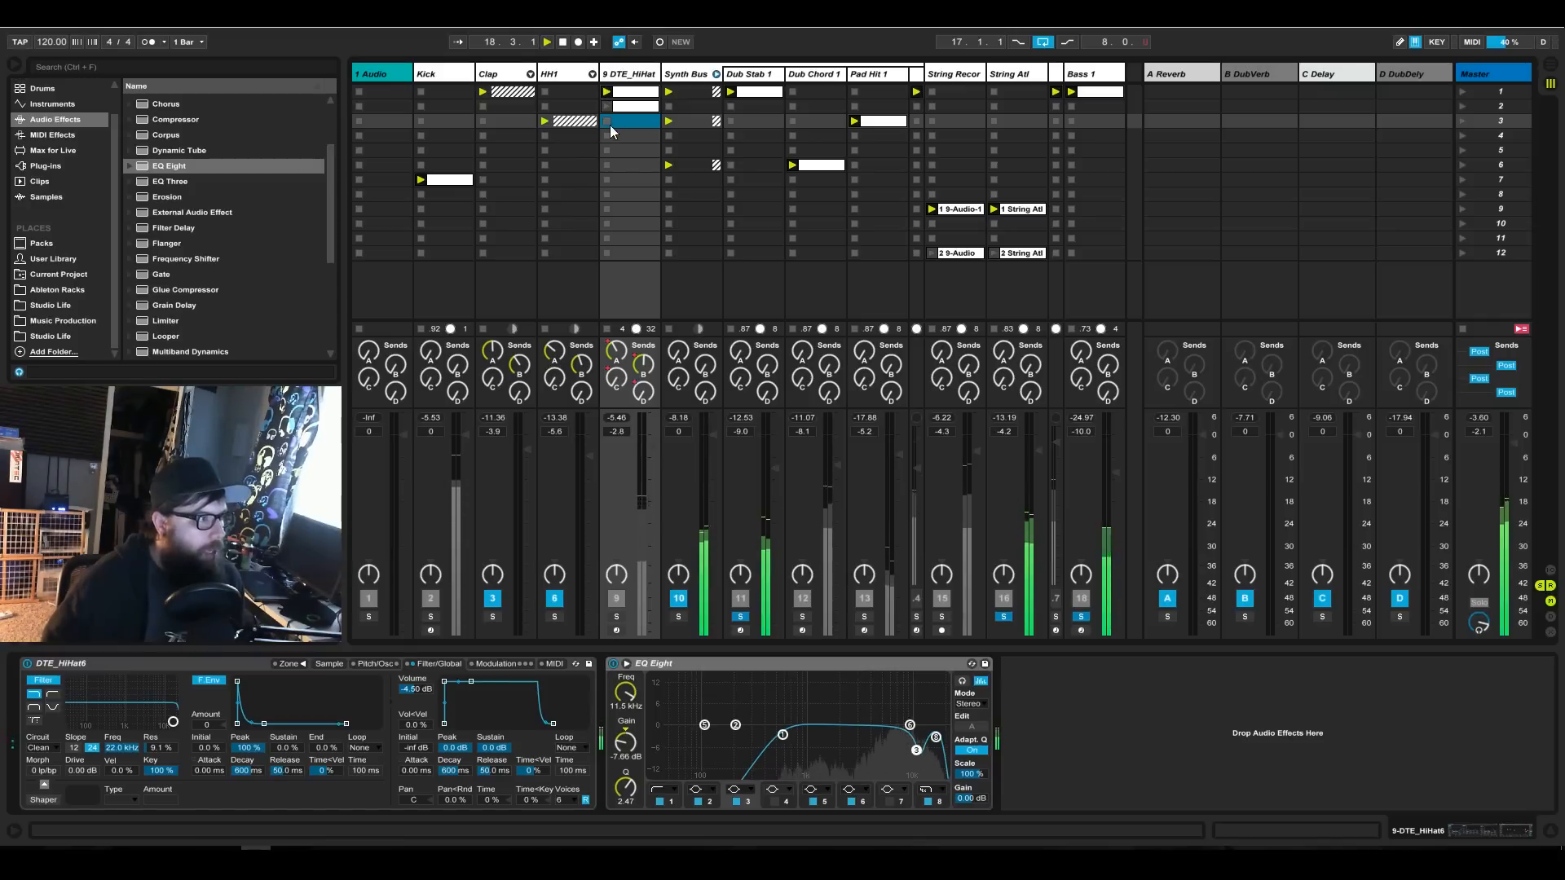
{"action": "left_click_drag", "start_coordinate": [609, 133], "coordinate": [632, 263]}
{"action": "left_click", "coordinate": [662, 267]}
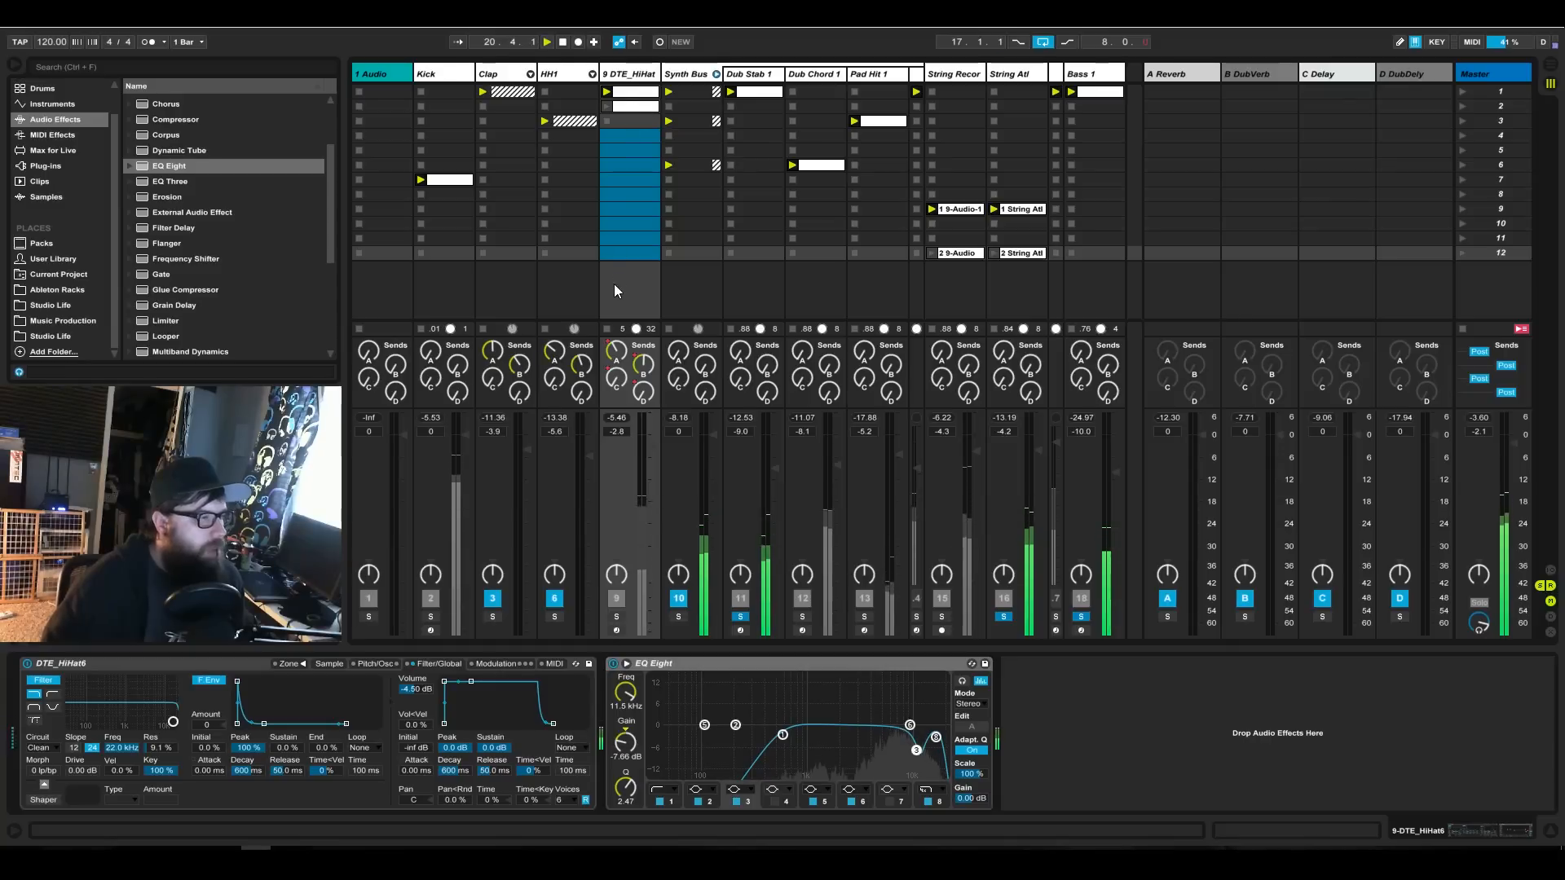
Move the two DTE_HiHat clips to scenes 7 and 8, and remove that track's clip stop buttons in scenes 1 to 3.
{"action": "left_click", "coordinate": [634, 107]}
{"action": "left_click_drag", "start_coordinate": [633, 107], "coordinate": [639, 195]}
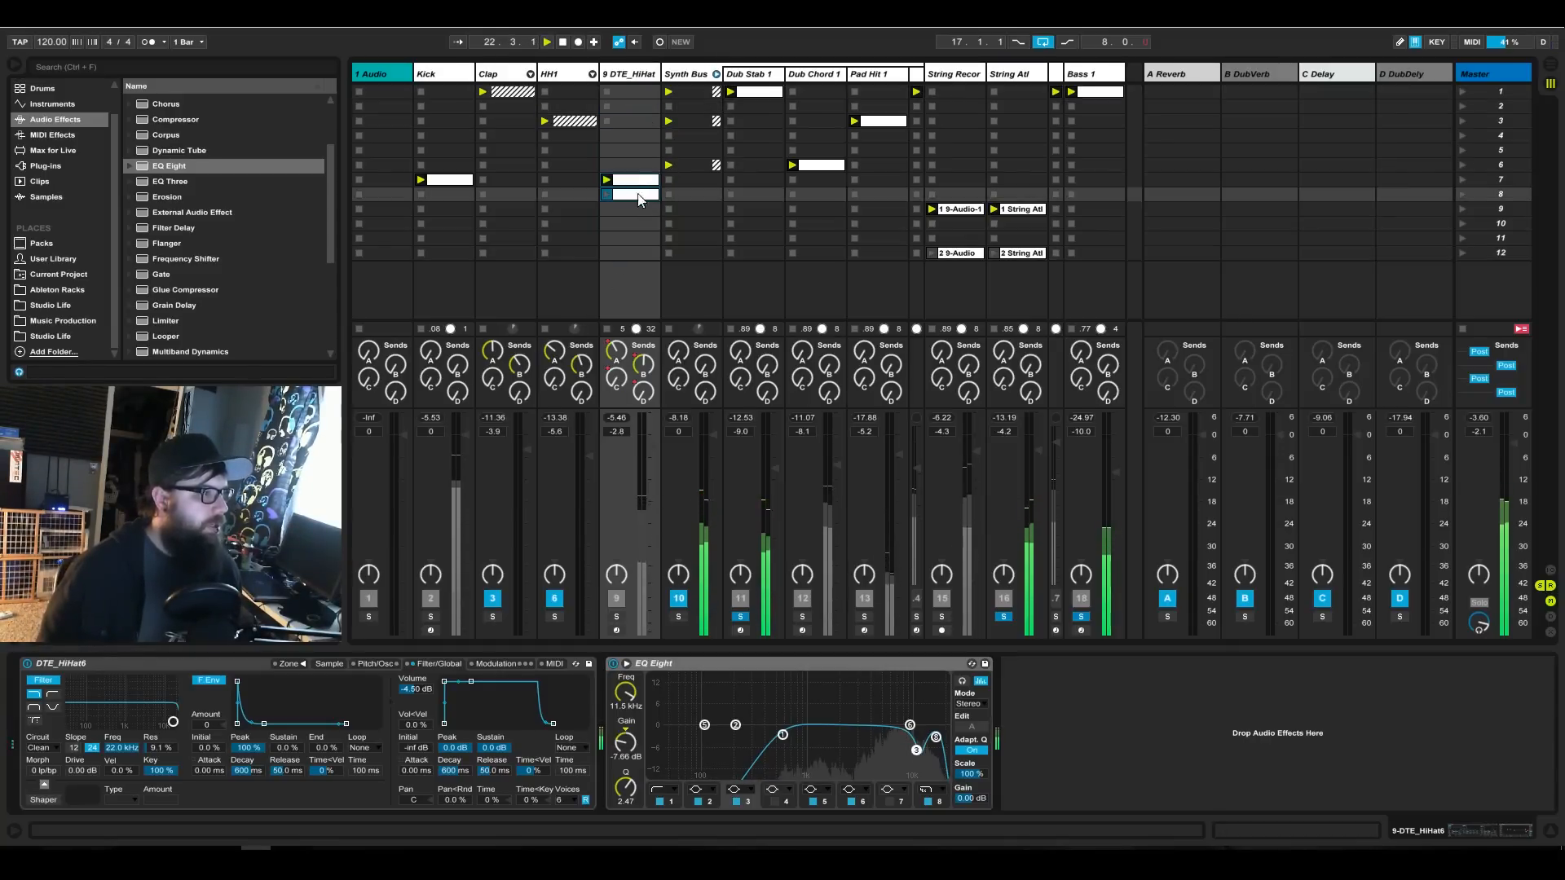
{"action": "left_click_drag", "start_coordinate": [629, 96], "coordinate": [629, 122]}
{"action": "right_click", "coordinate": [630, 122]}
{"action": "left_click", "coordinate": [643, 132]}
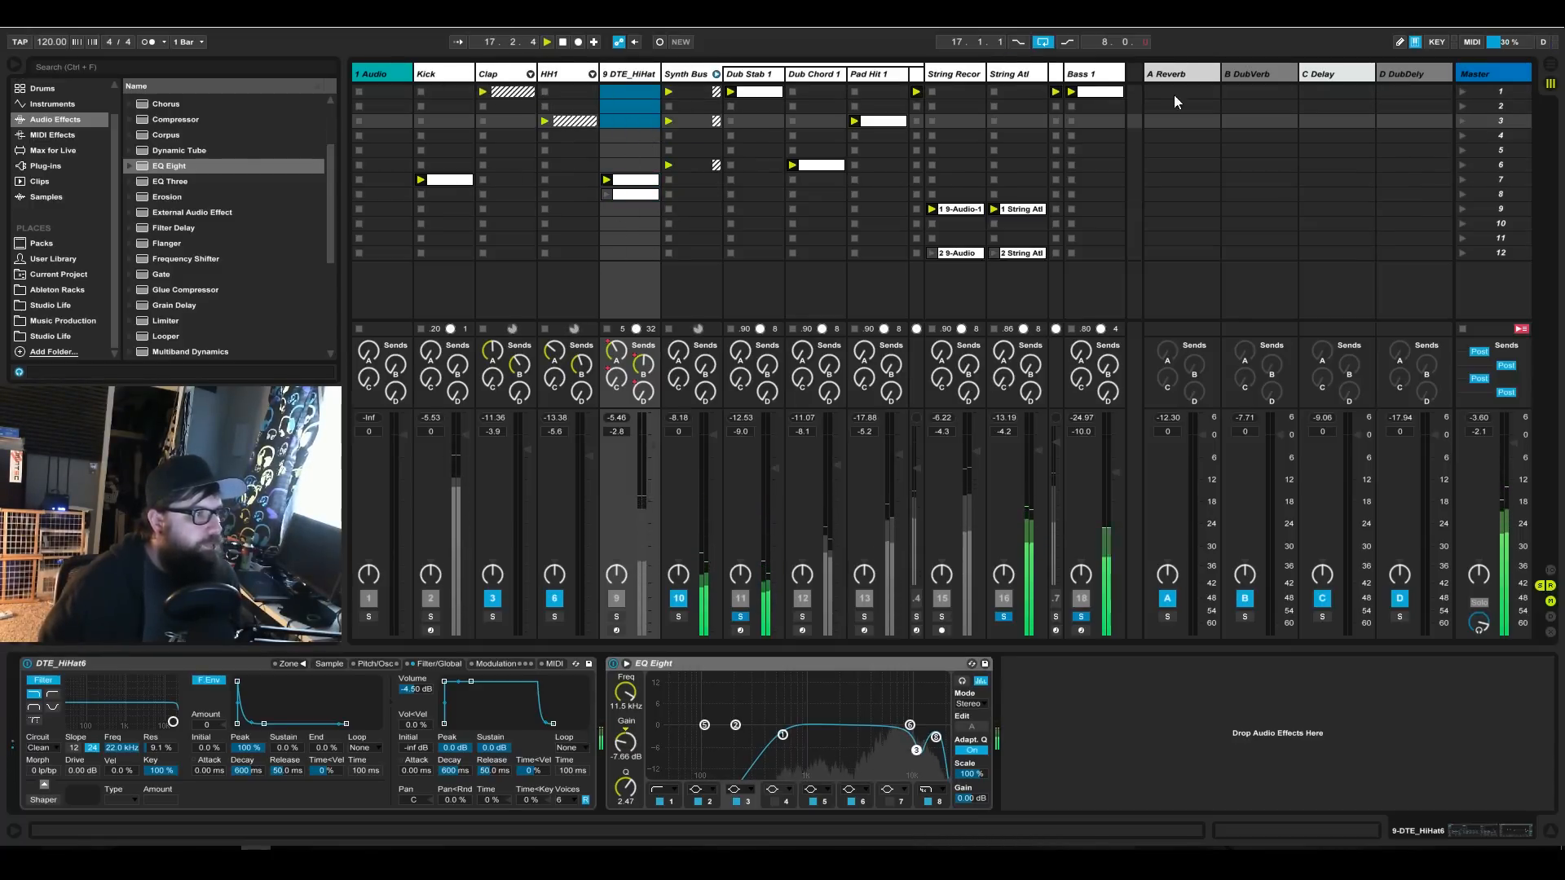
Launch scene 1 and turn off soloing so all tracks can be heard.
{"action": "left_click", "coordinate": [1461, 92]}
{"action": "left_click", "coordinate": [740, 617]}
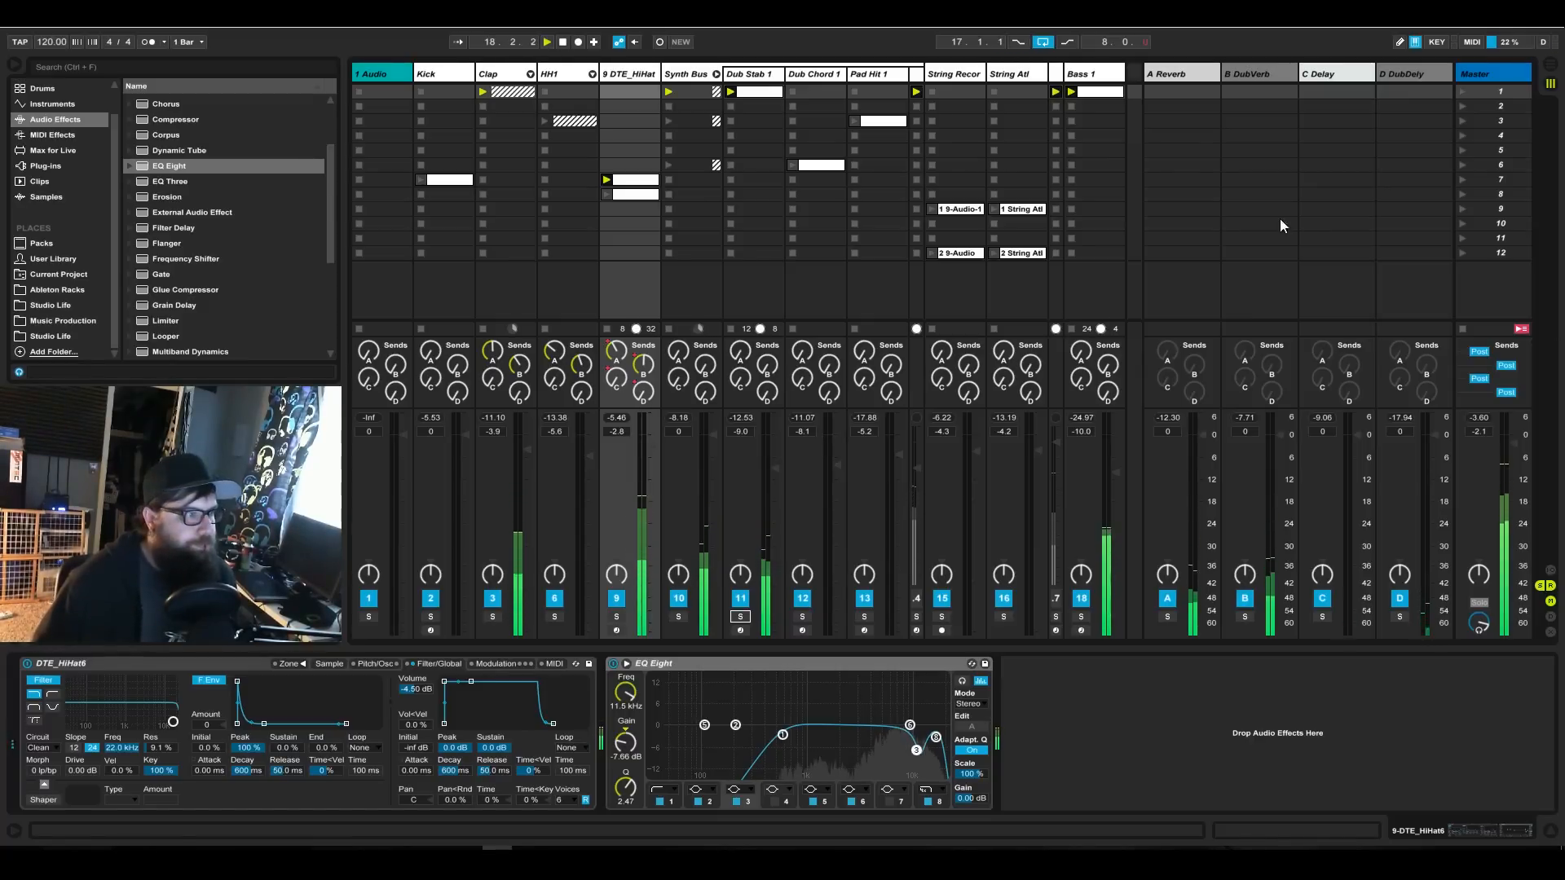
Unfold the Clap group, move its L Clap 1 and Perk 03 clips to scene 7, and stop the group's clips.
{"action": "left_click_drag", "start_coordinate": [524, 96], "coordinate": [511, 183]}
{"action": "left_click", "coordinate": [521, 102]}
{"action": "left_click", "coordinate": [515, 96]}
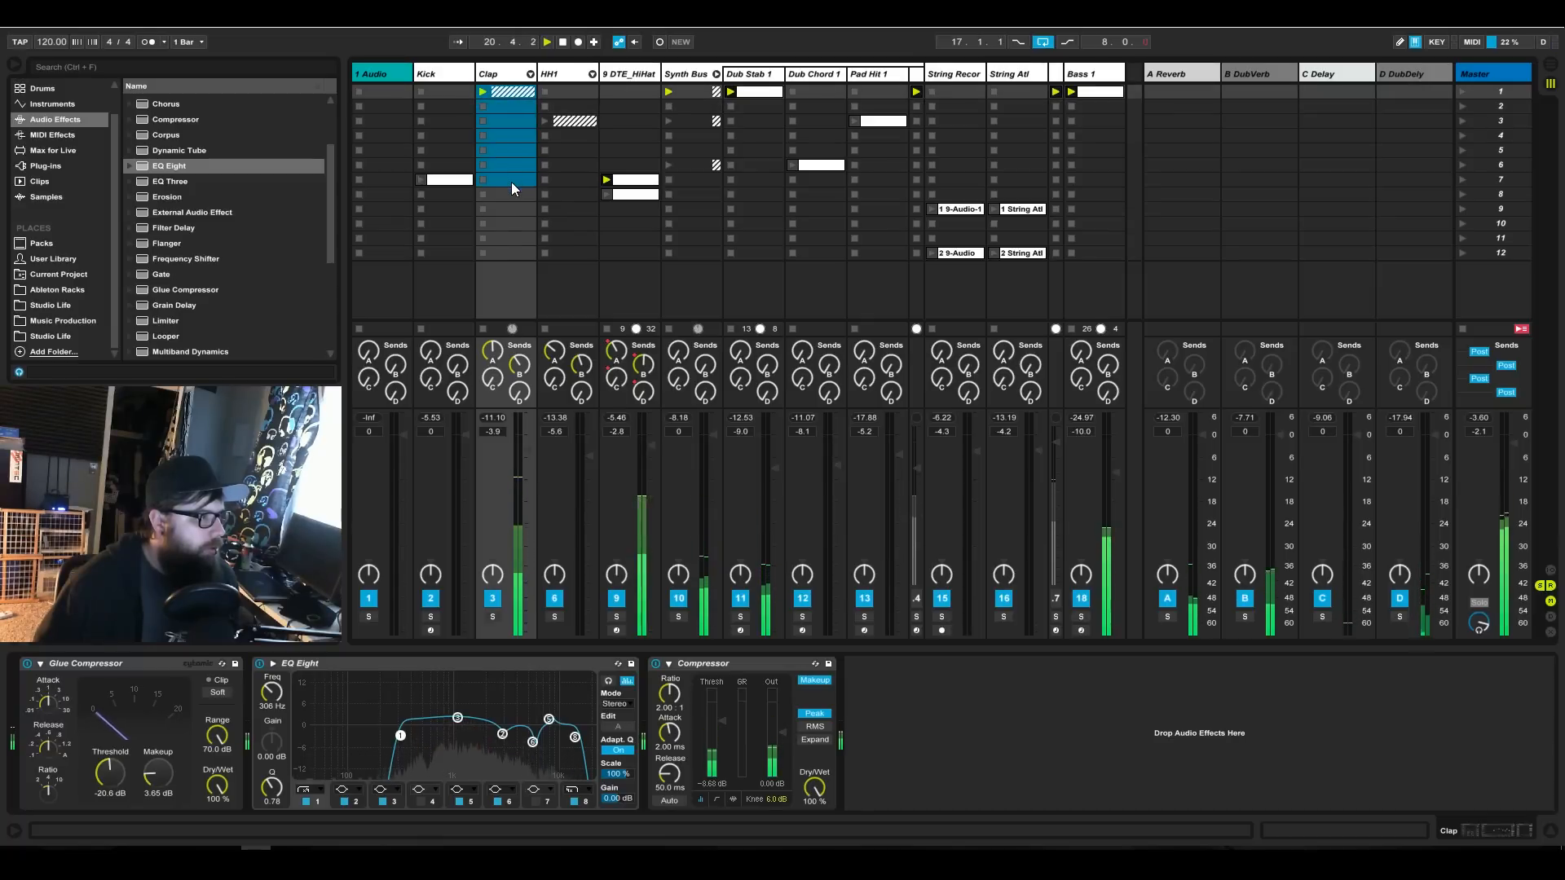
{"action": "left_click", "coordinate": [530, 74]}
{"action": "left_click_drag", "start_coordinate": [626, 92], "coordinate": [634, 176]}
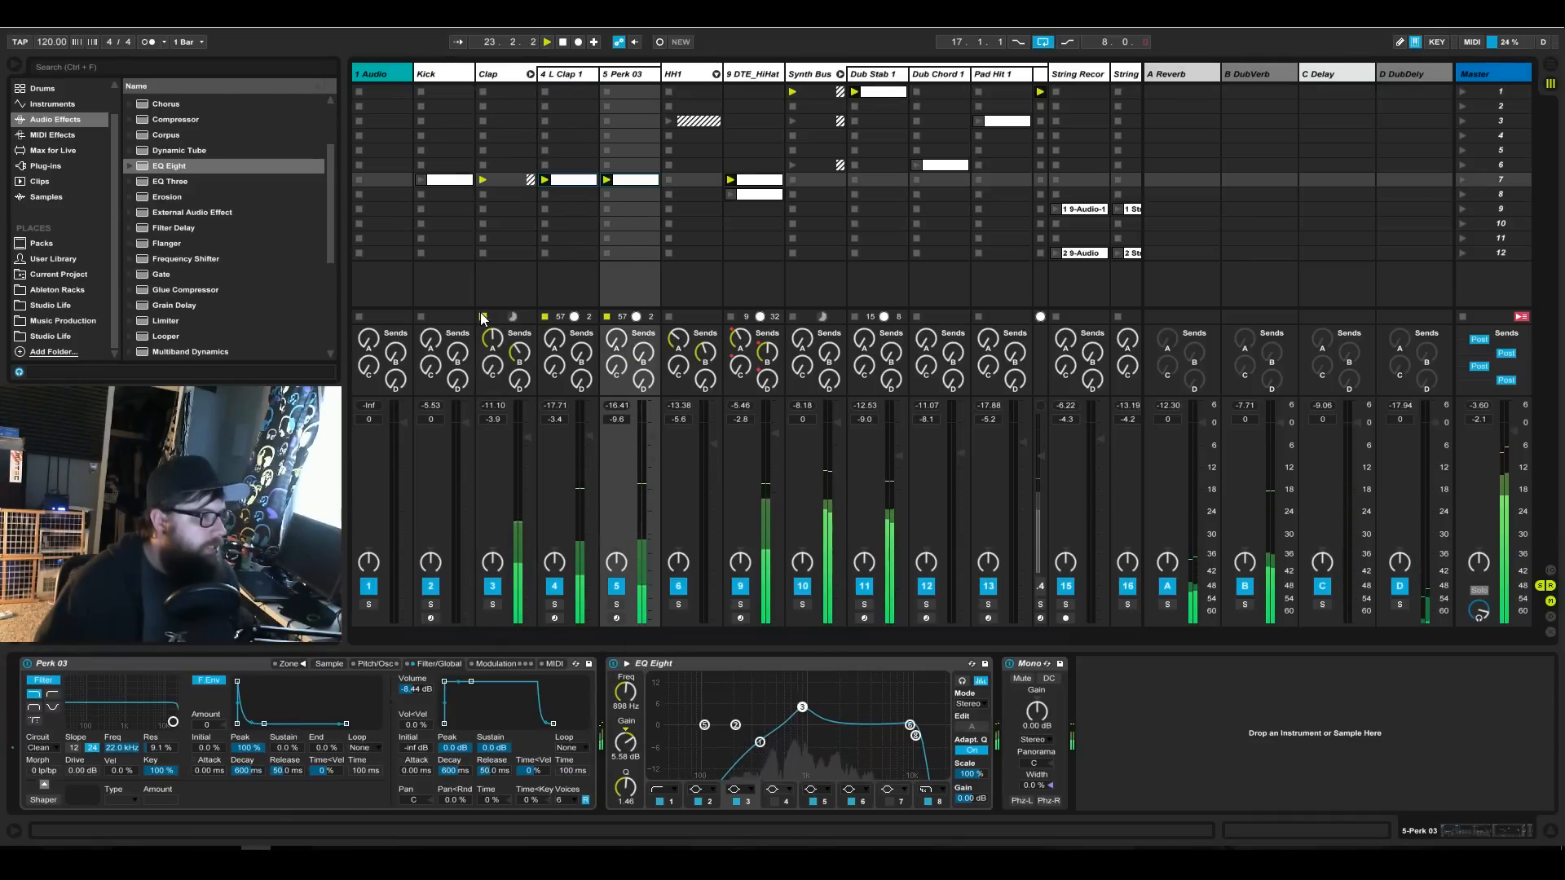
{"action": "left_click", "coordinate": [481, 305]}
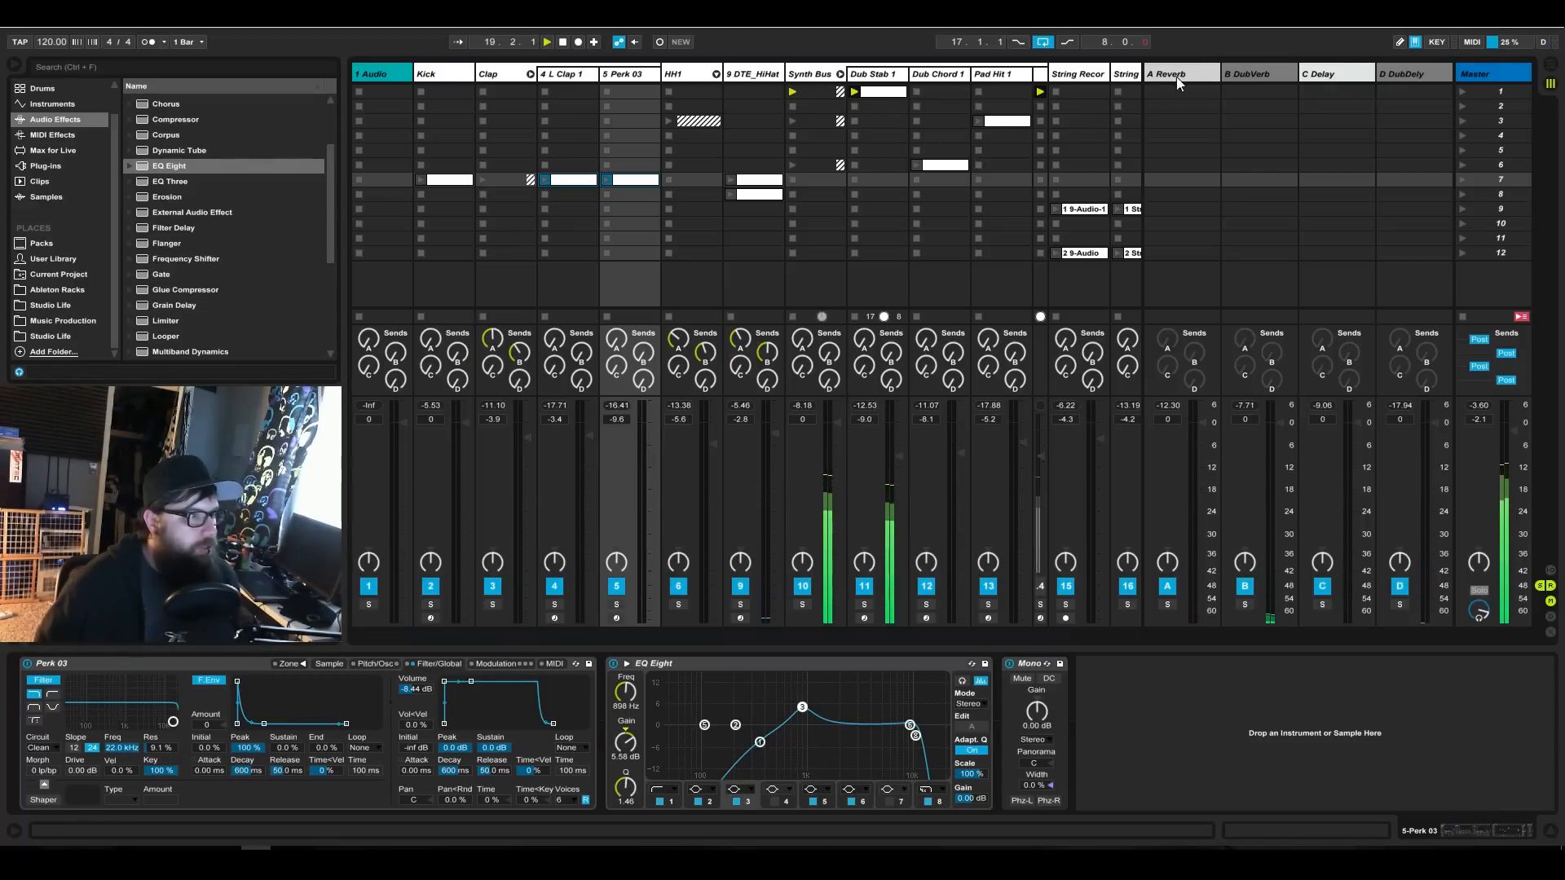
Hide the return tracks and prepare scene 2 with the Pad Hit 1 clip and no Dub Stab 1 stop button.
{"action": "left_click", "coordinate": [1552, 586]}
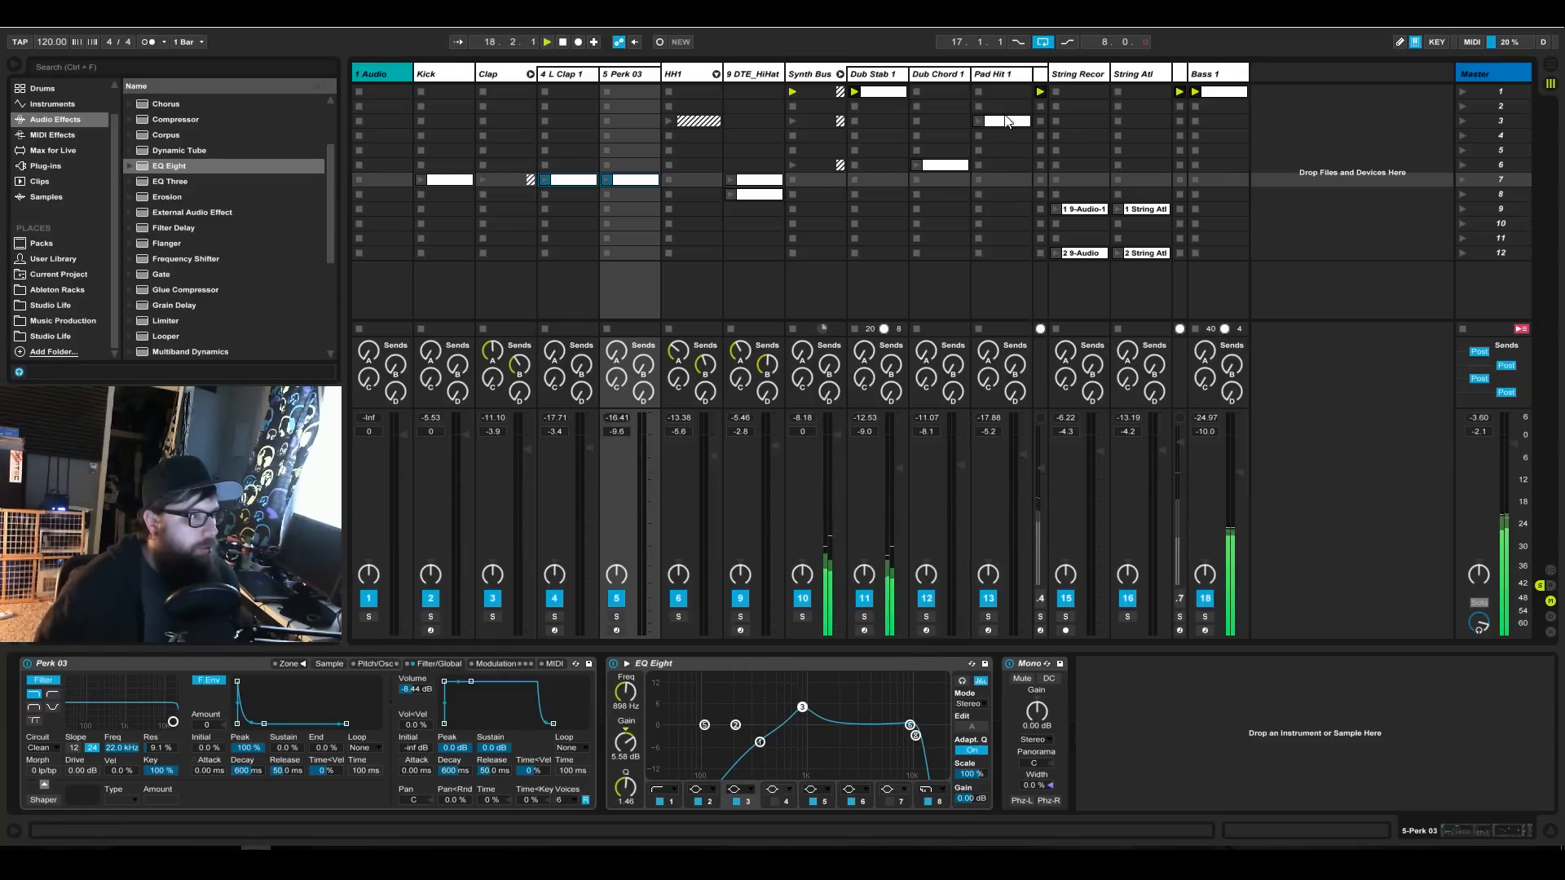
{"action": "left_click_drag", "start_coordinate": [1005, 121], "coordinate": [1005, 105]}
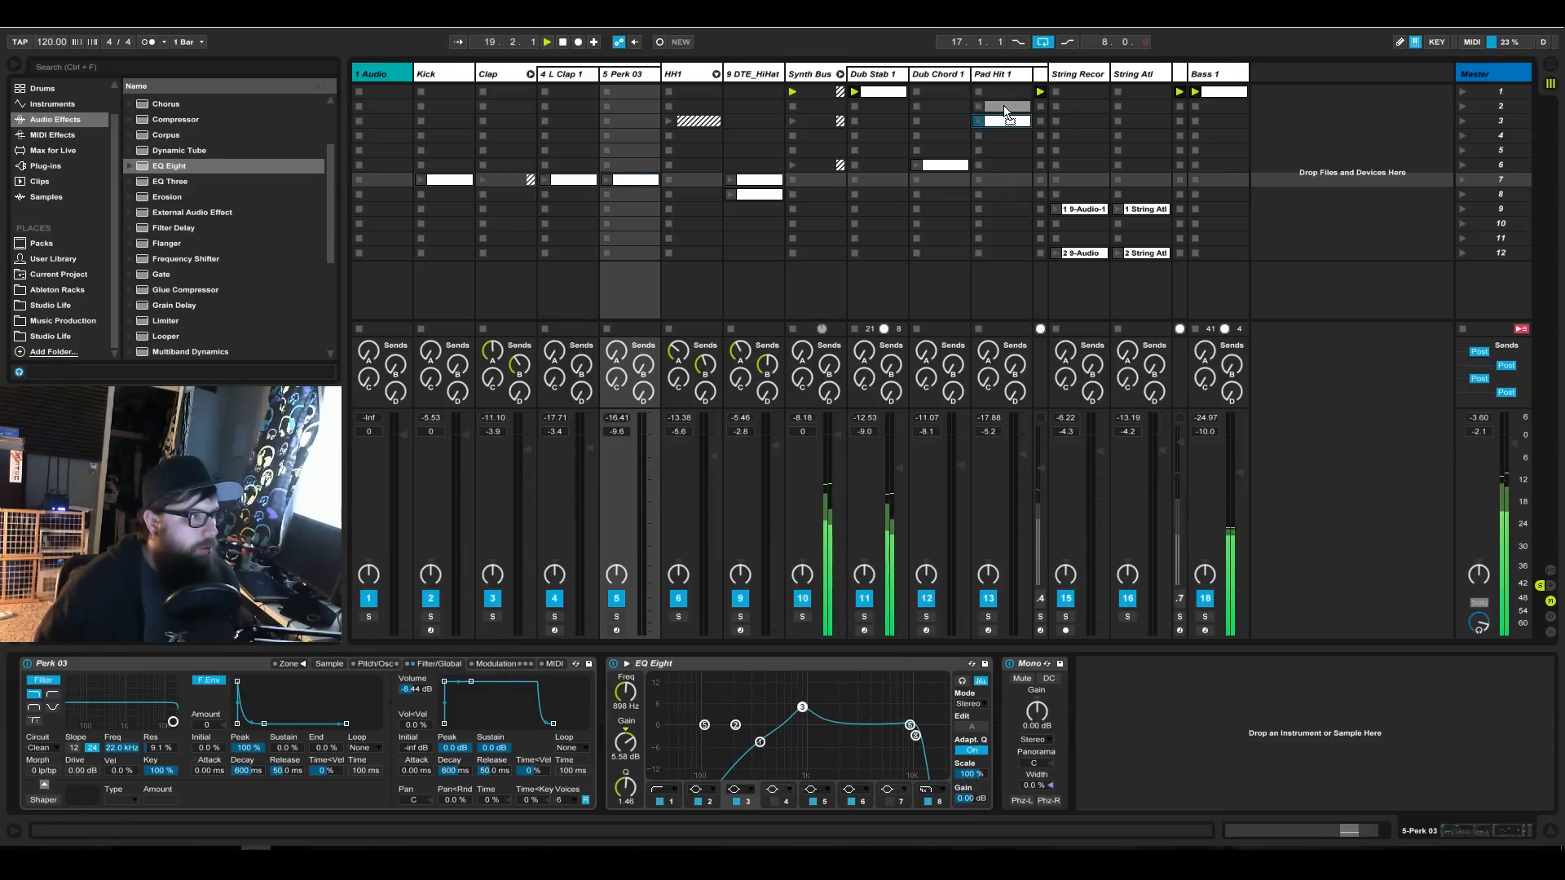
{"action": "left_click", "coordinate": [855, 106]}
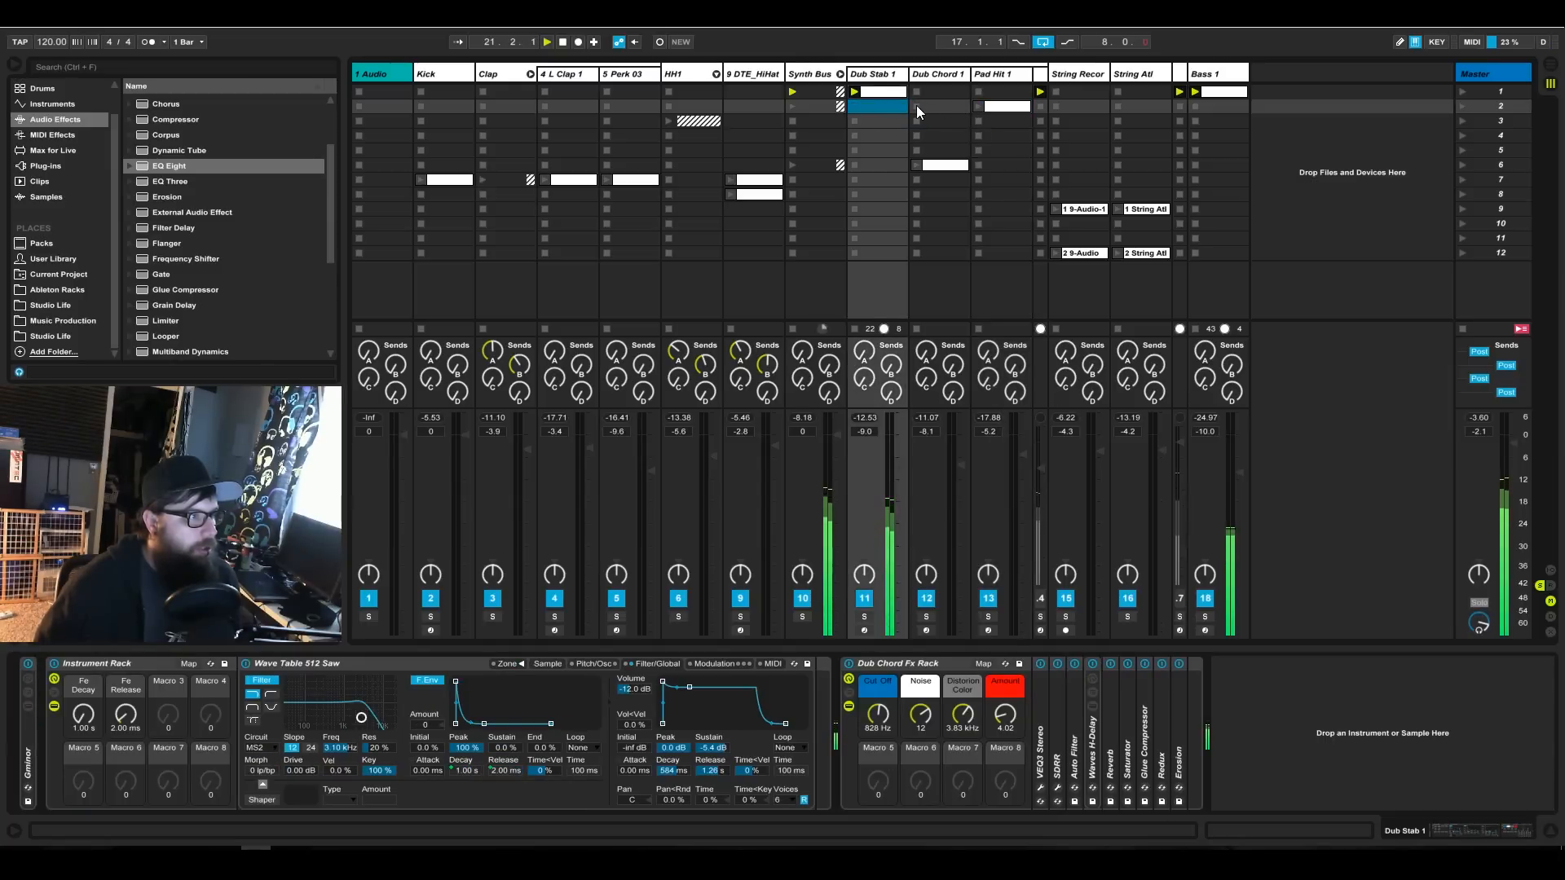
Move the clips of the narrow External Instrument and Nerve_x64 tracks to scene 12, keeping both columns collapsed.
{"action": "left_click", "coordinate": [1039, 105]}
{"action": "left_click_drag", "start_coordinate": [1049, 73], "coordinate": [1061, 251]}
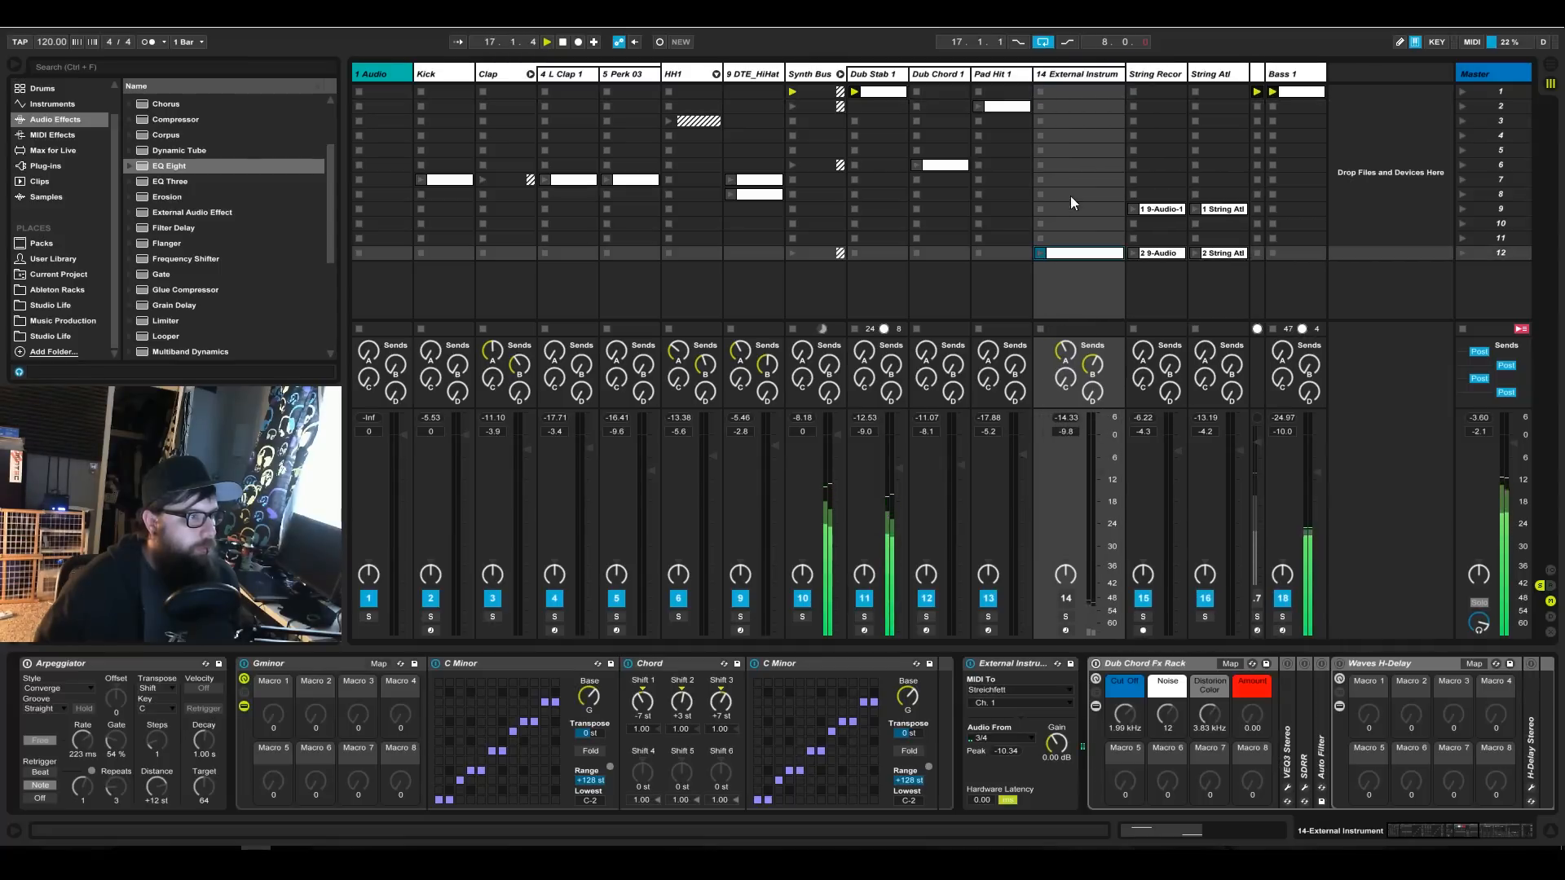
{"action": "left_click_drag", "start_coordinate": [1121, 71], "coordinate": [1041, 69]}
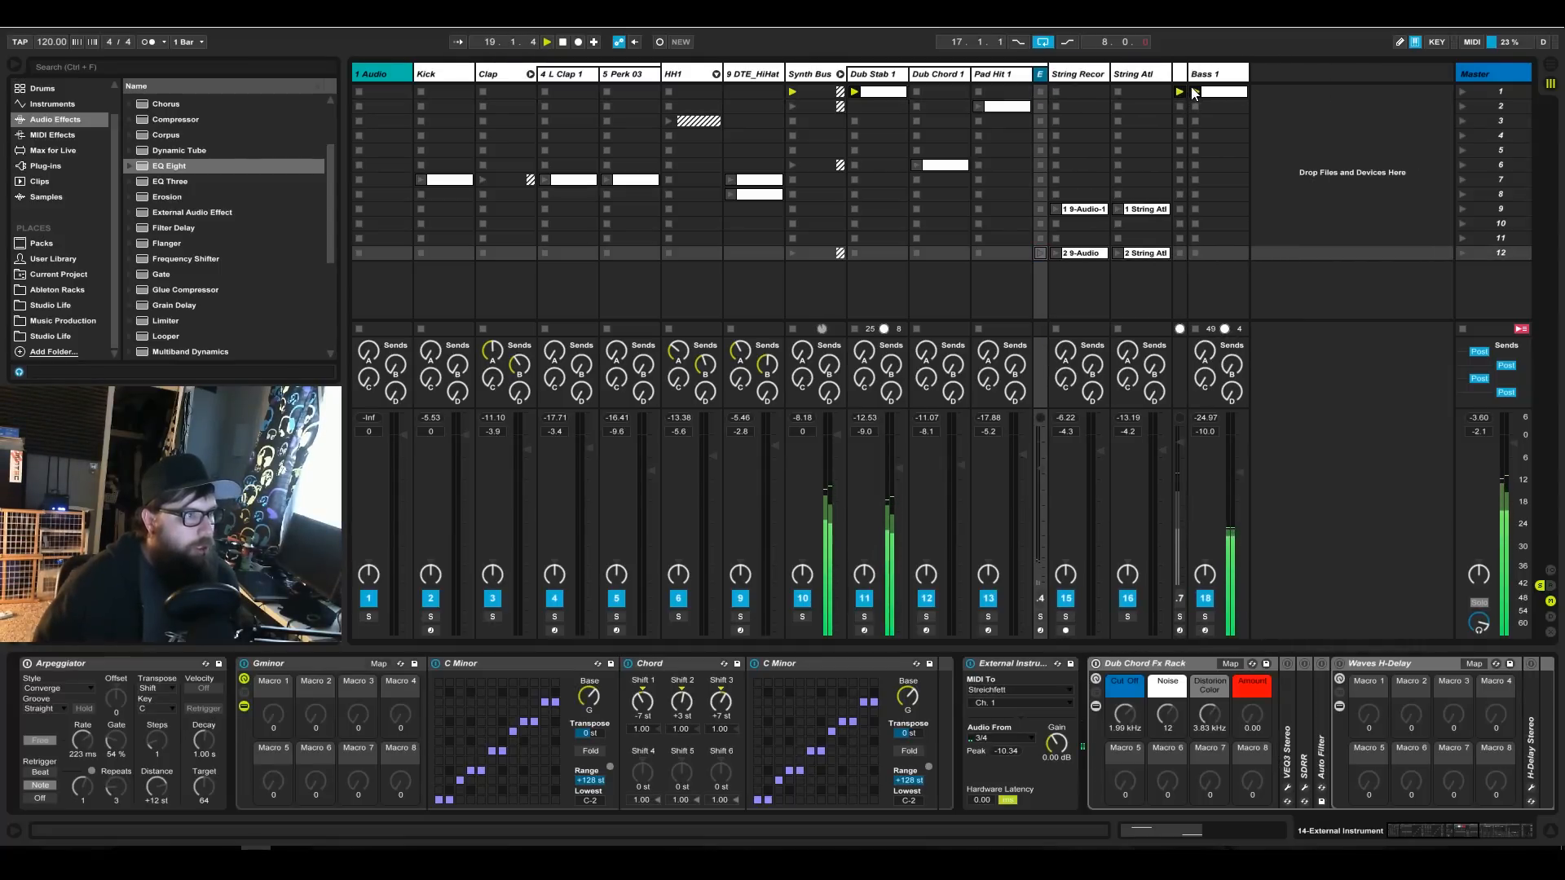
{"action": "left_click_drag", "start_coordinate": [1187, 72], "coordinate": [1203, 250]}
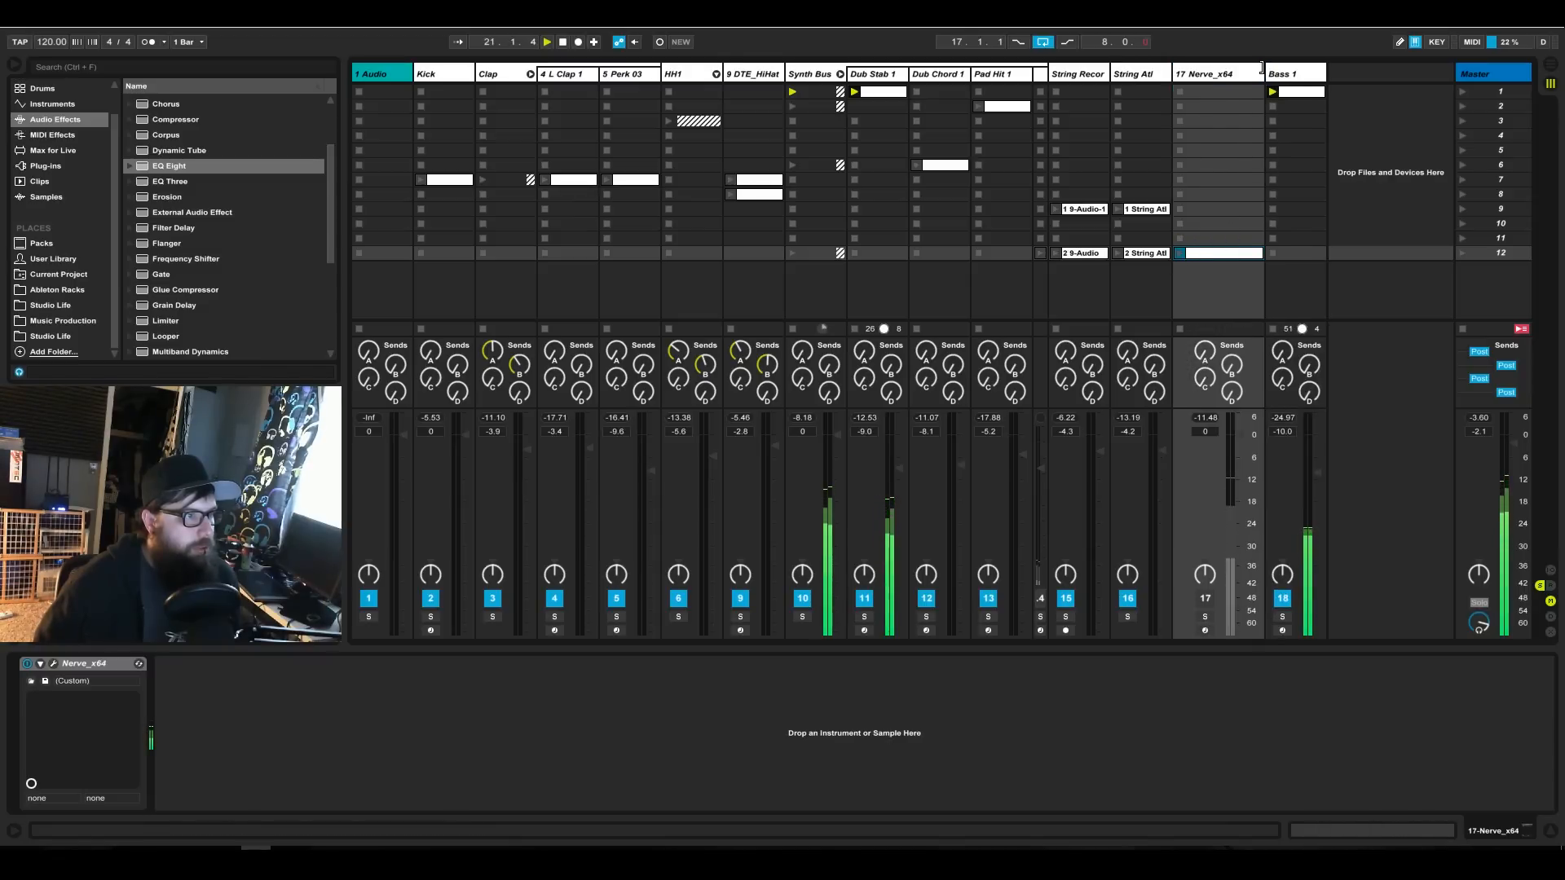
{"action": "left_click_drag", "start_coordinate": [1262, 68], "coordinate": [1121, 67]}
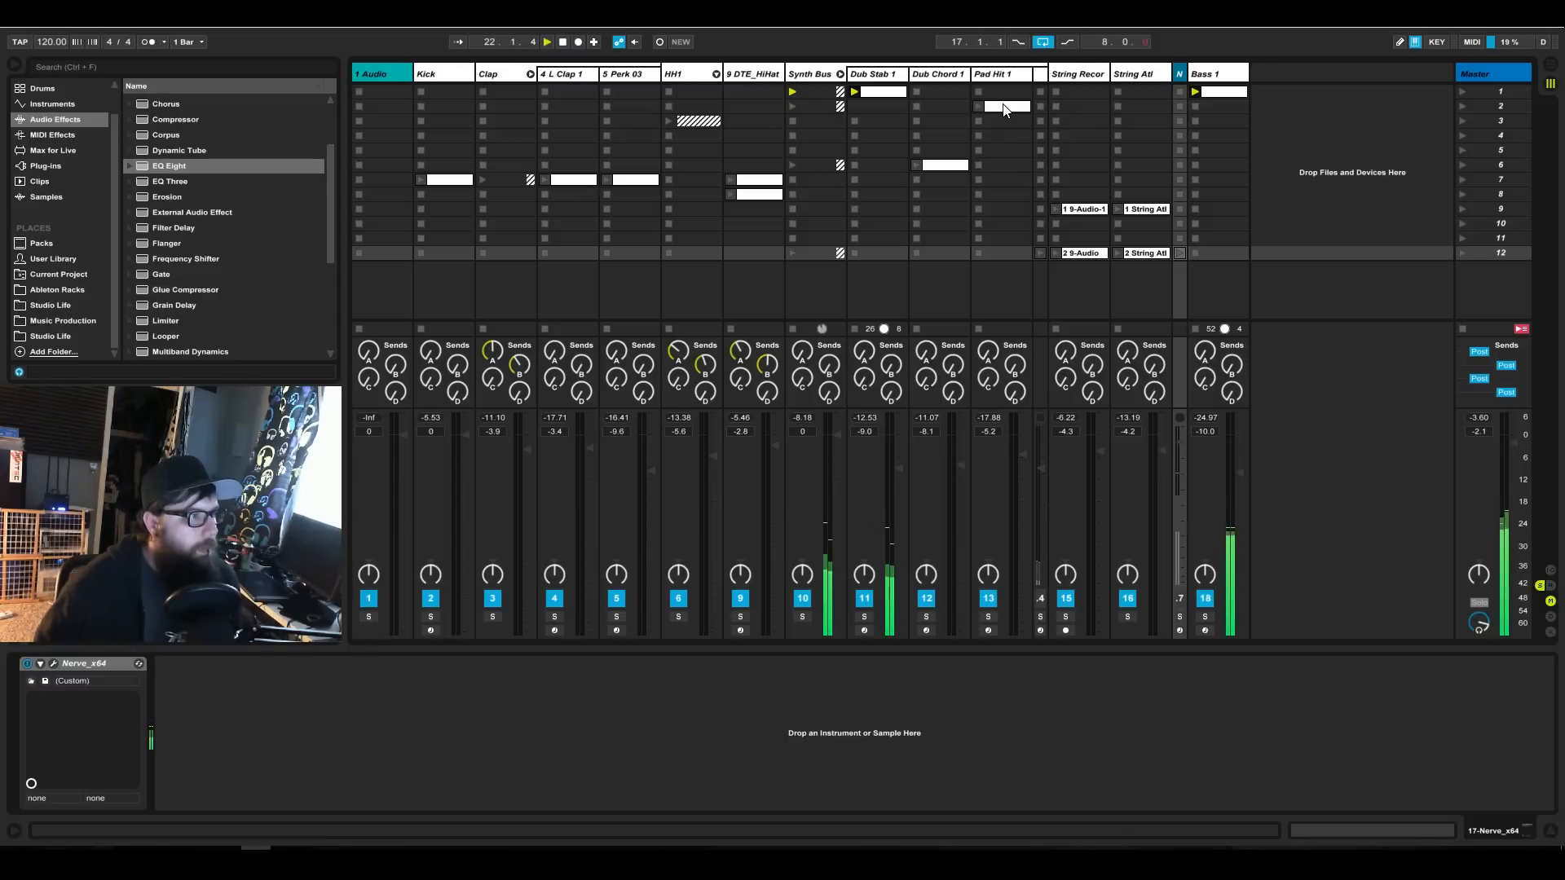
Remove the Bass 1 clip stop button in scene 2 and launch that scene.
{"action": "right_click", "coordinate": [1199, 105]}
{"action": "left_click", "coordinate": [1226, 128]}
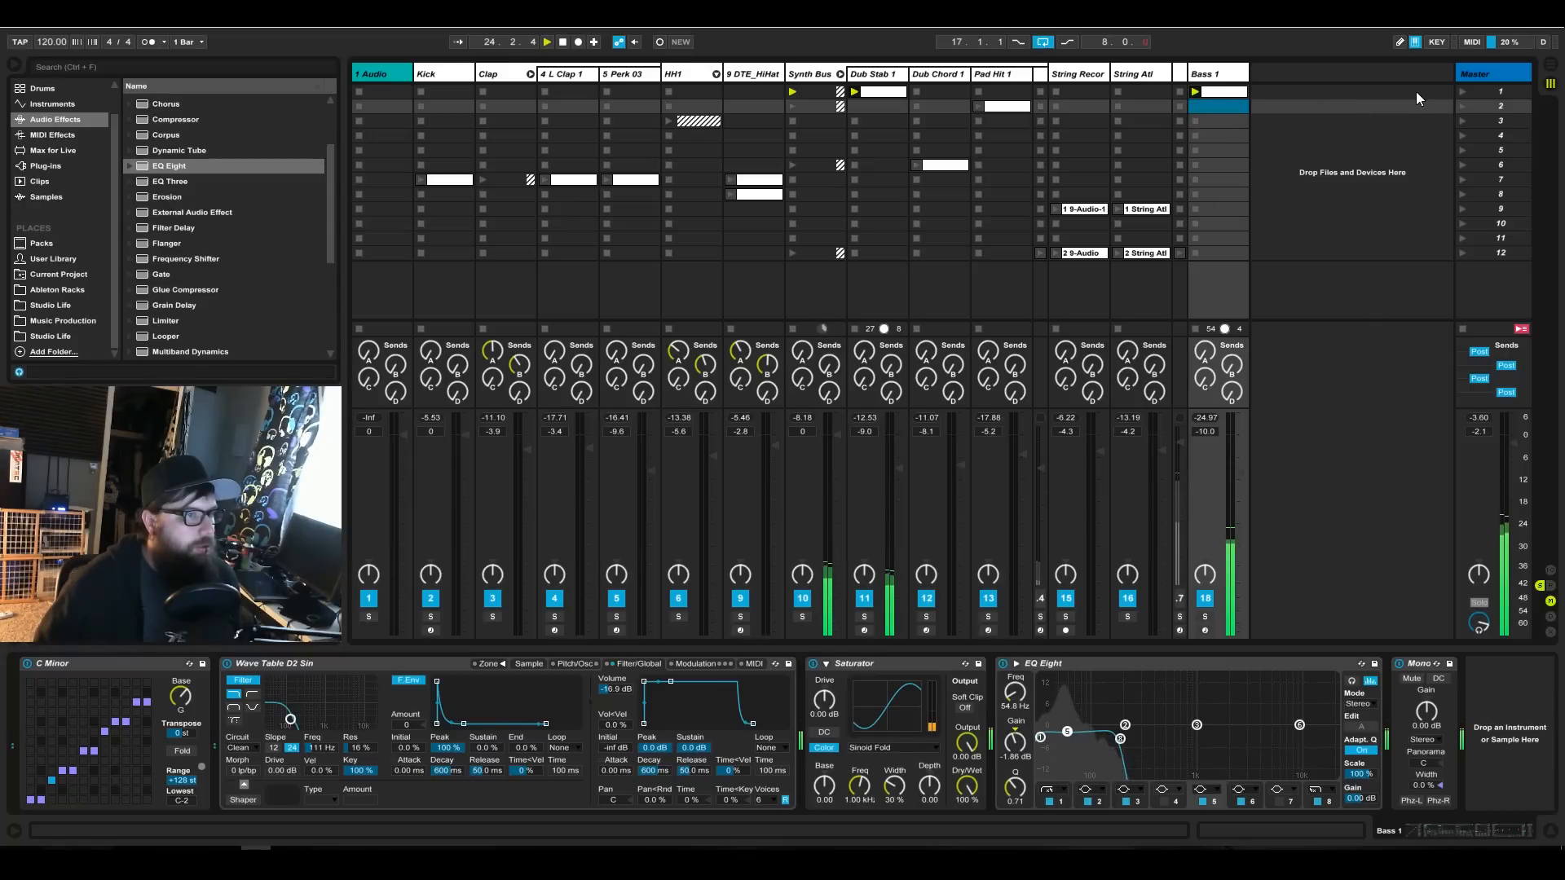
{"action": "left_click", "coordinate": [1462, 107]}
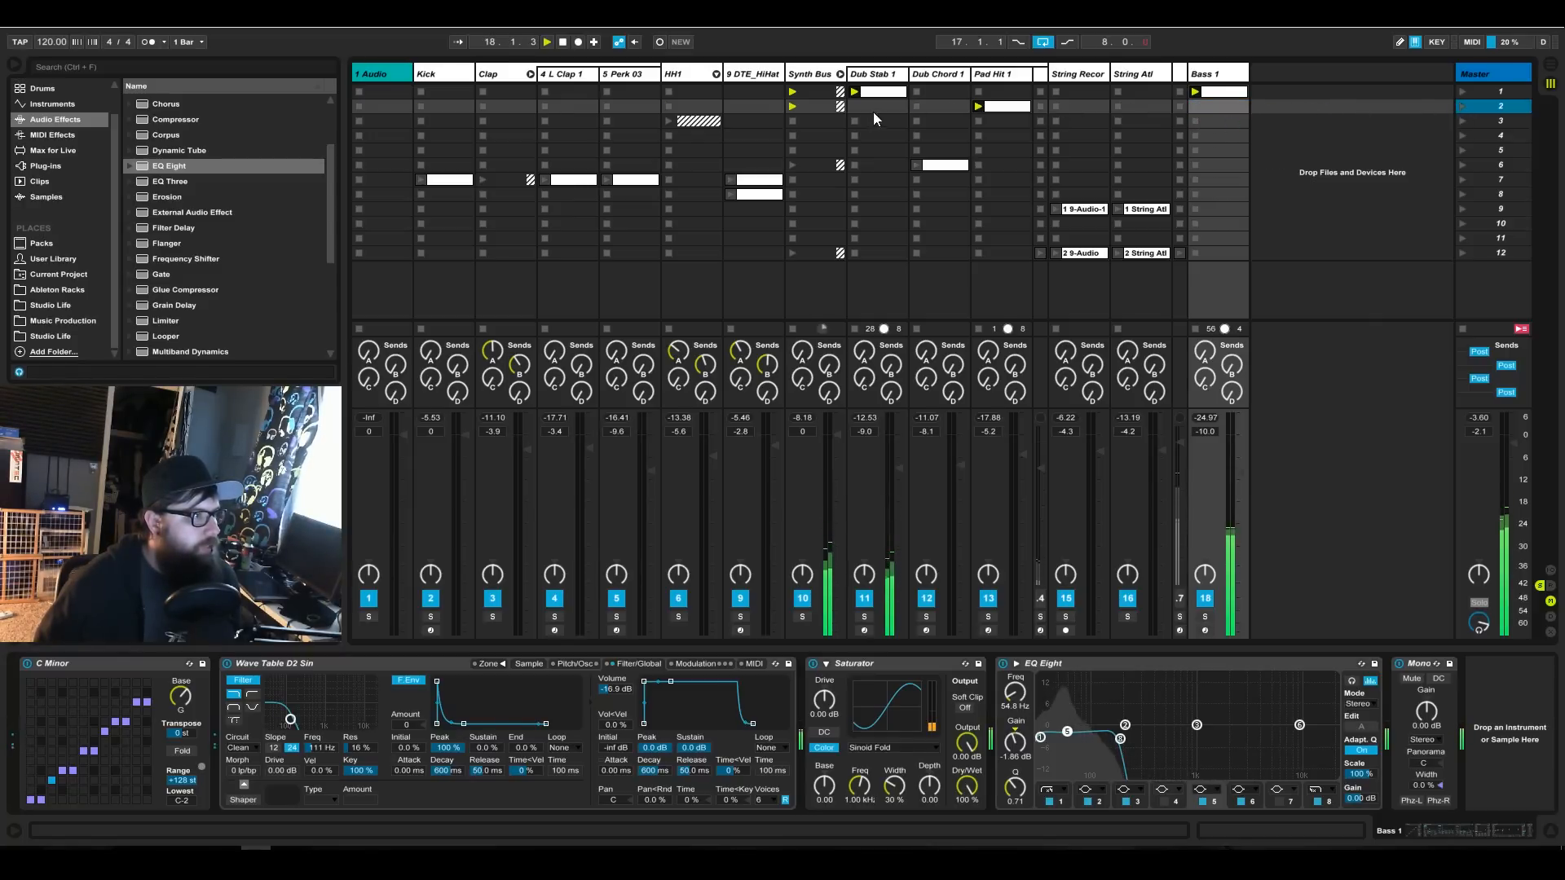
Move the HH1 group's two hi-hat clips up to scene 2, keep the group folded, and relaunch the scene.
{"action": "left_click_drag", "start_coordinate": [699, 124], "coordinate": [728, 117]}
{"action": "left_click", "coordinate": [746, 121]}
{"action": "left_click_drag", "start_coordinate": [833, 129], "coordinate": [825, 112]}
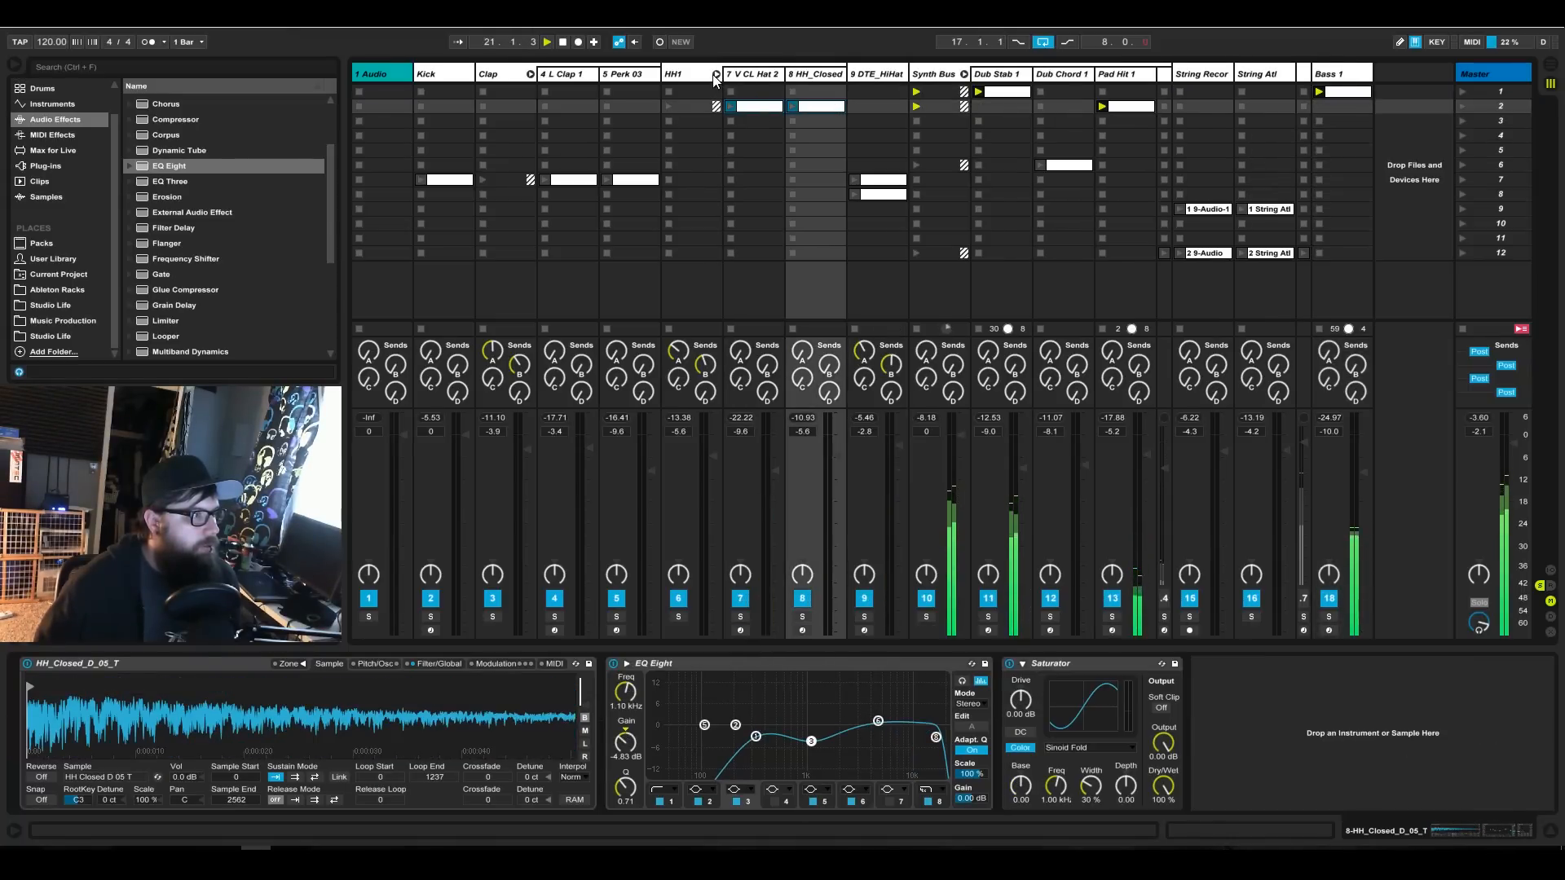
{"action": "key", "text": "ctrl+z"}
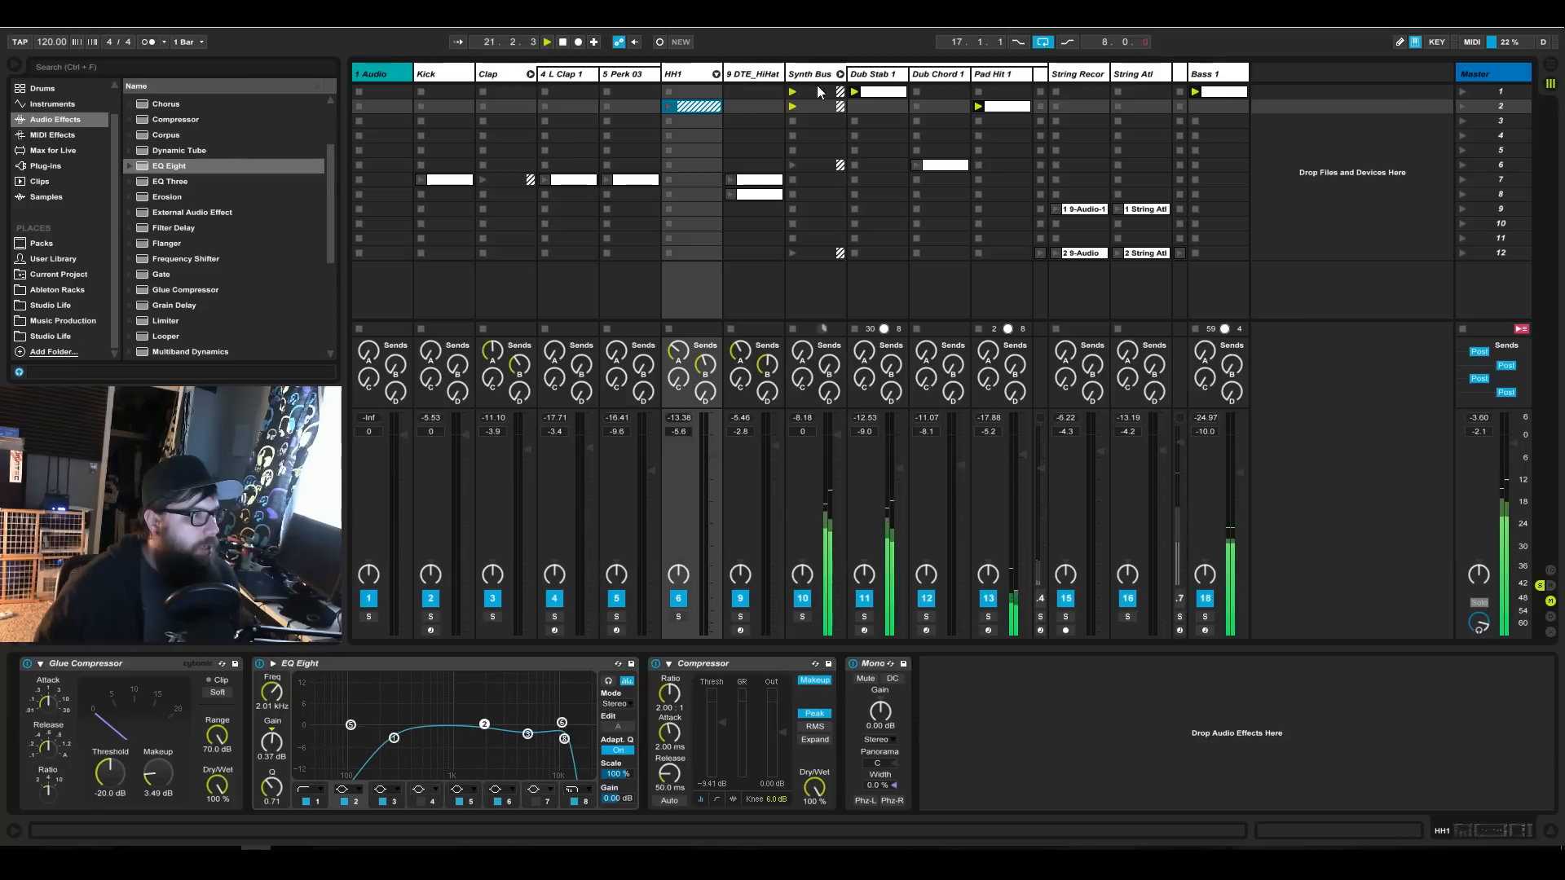
{"action": "left_click", "coordinate": [1464, 107]}
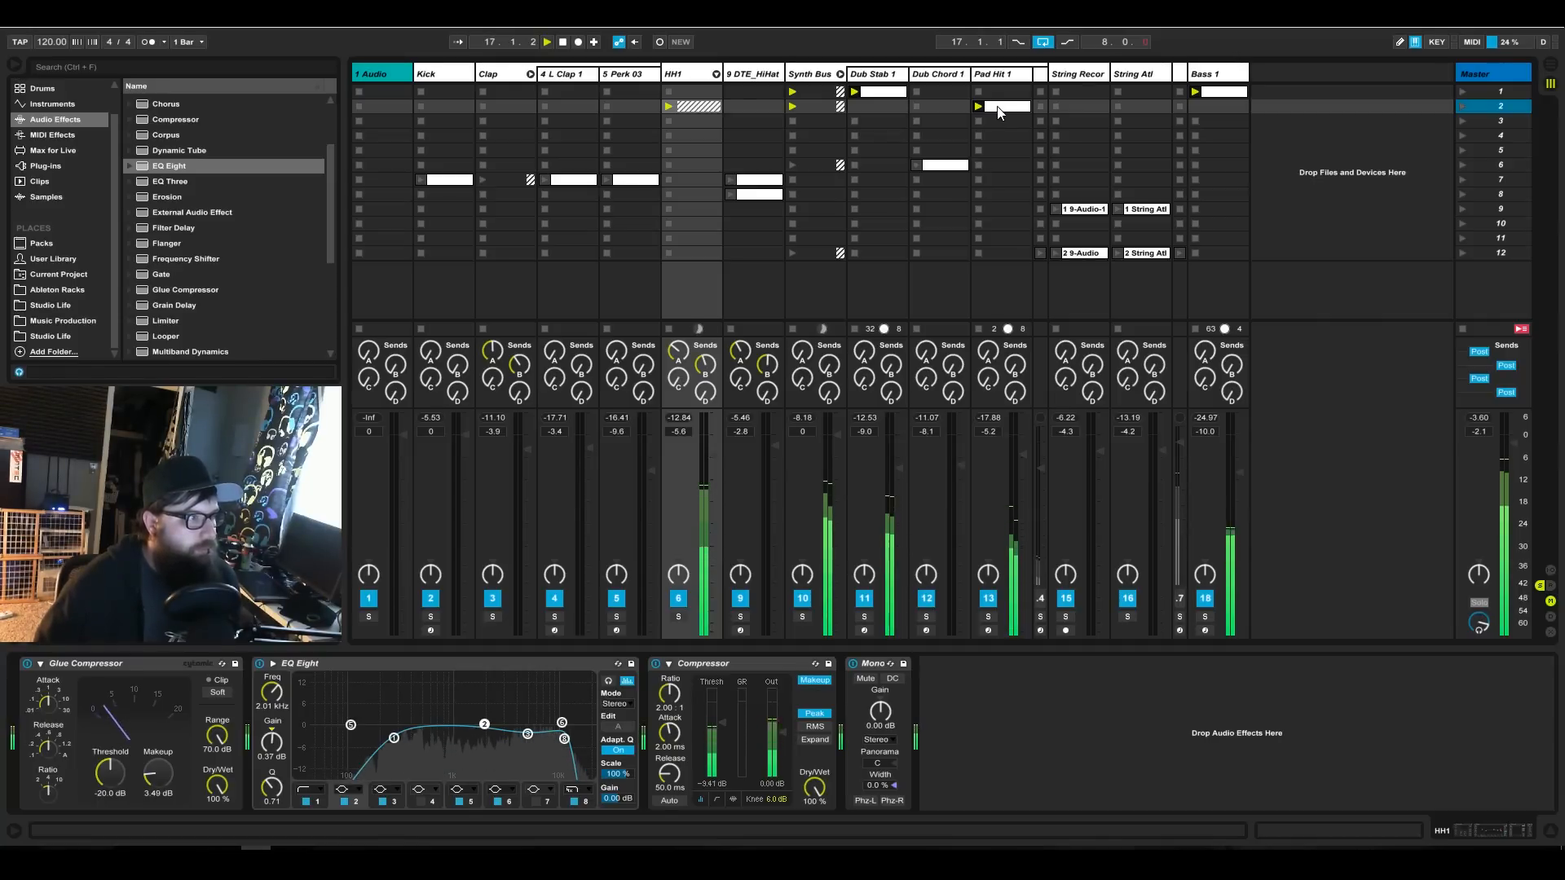
Copy the Dub Stab 1 and Bass 1 clips from scene 1 into scene 2 and launch scene 2.
{"action": "left_click", "coordinate": [877, 107]}
{"action": "left_click", "coordinate": [884, 95]}
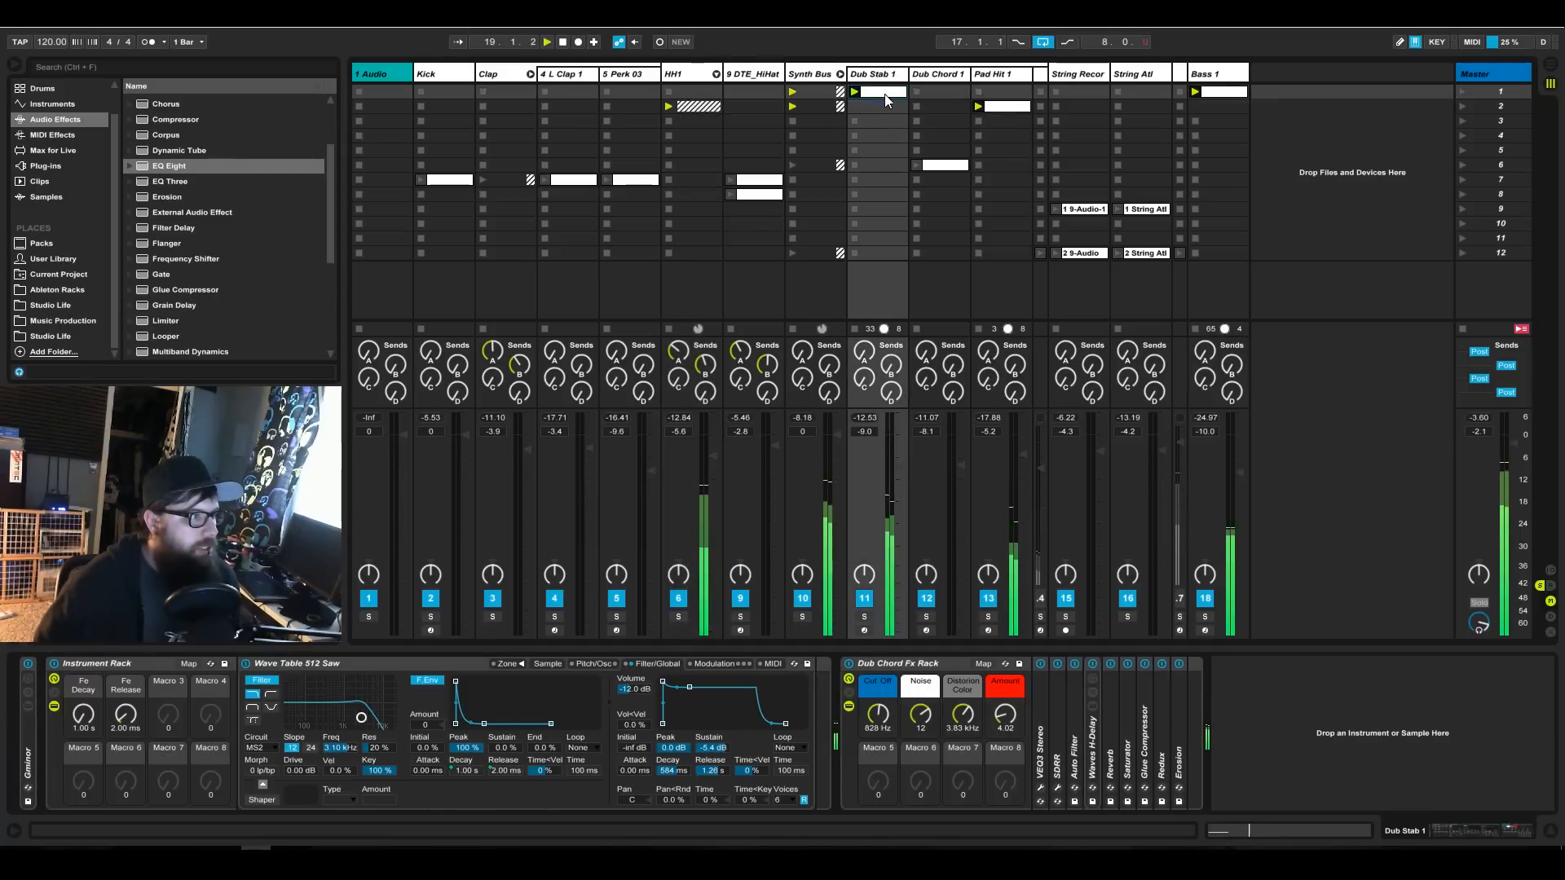
{"action": "left_click_drag", "start_coordinate": [888, 106], "coordinate": [890, 106]}
{"action": "left_click_drag", "start_coordinate": [1220, 92], "coordinate": [1221, 106]}
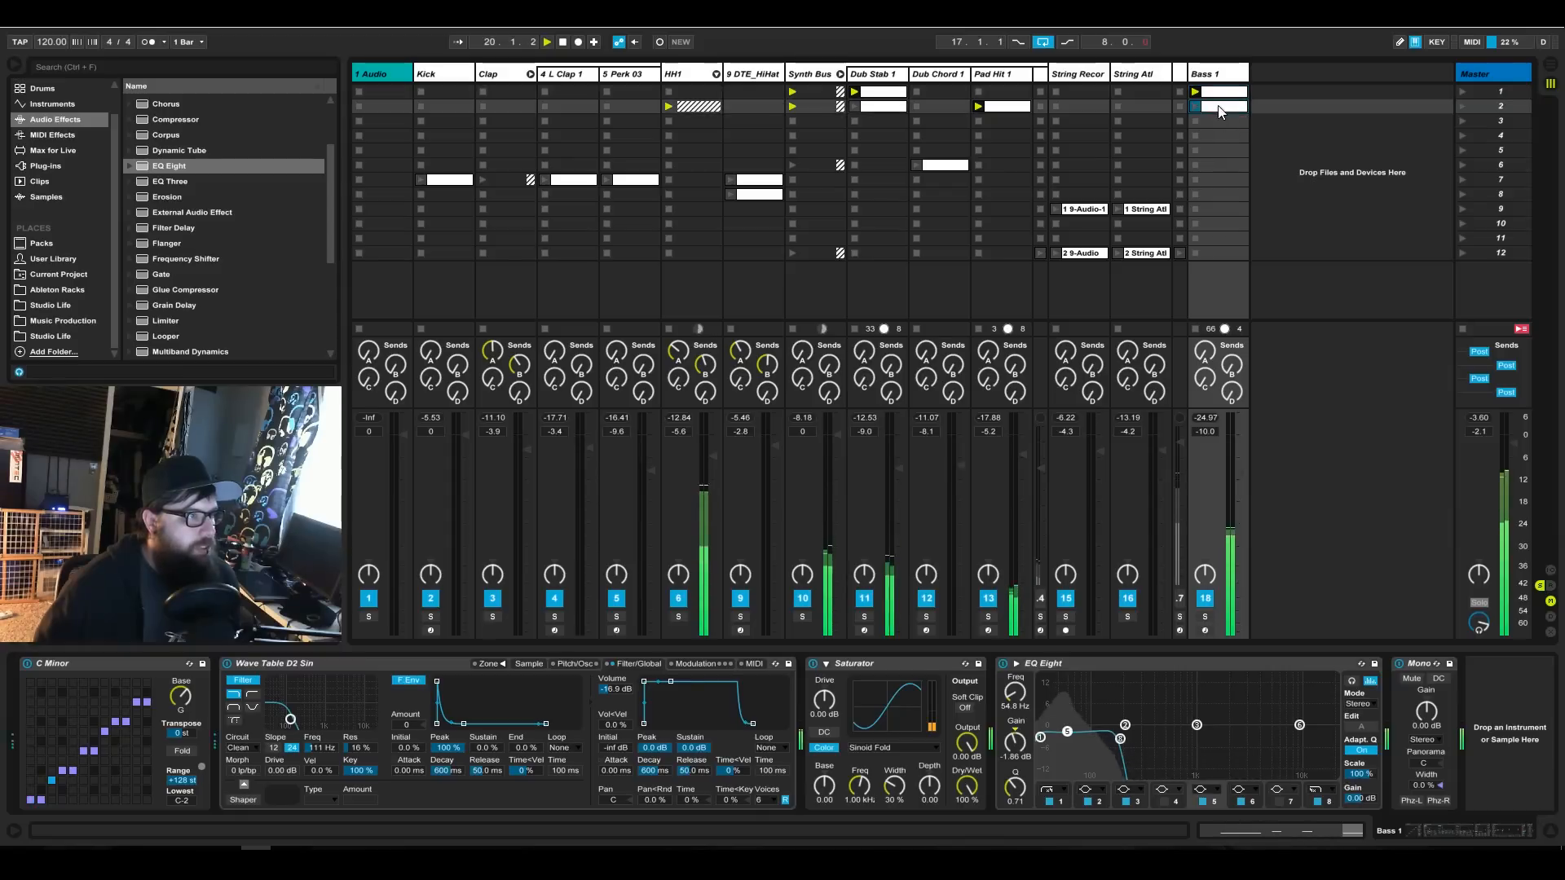
{"action": "left_click", "coordinate": [1460, 105]}
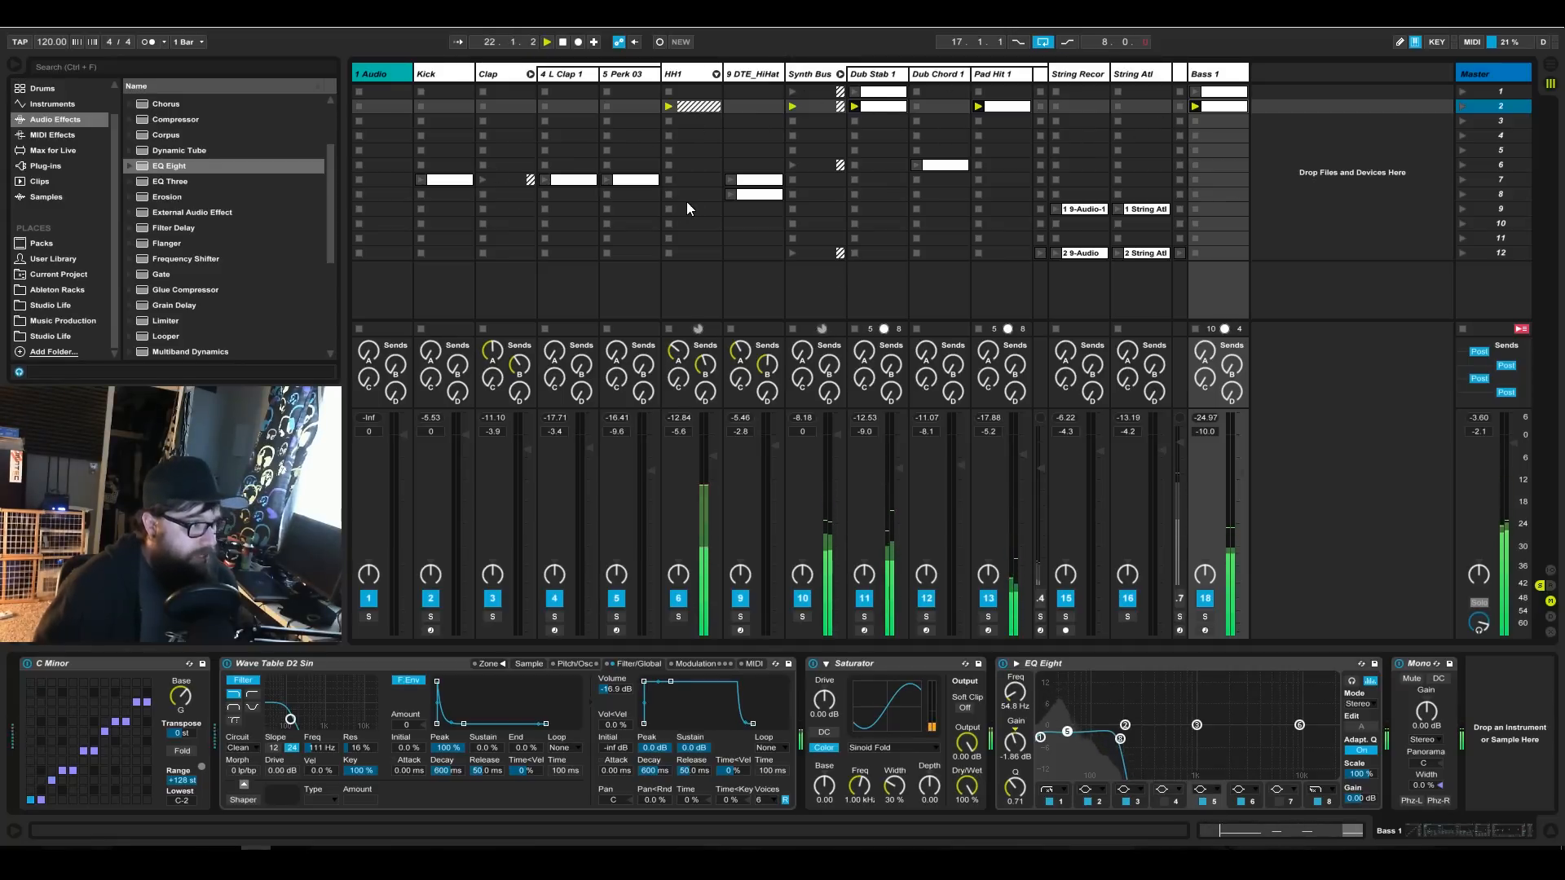
Move the Kick, L Clap 1 and Perk 03 clips together from scene 7 to scene 3.
{"action": "left_click", "coordinate": [623, 184]}
{"action": "left_click", "coordinate": [566, 186]}
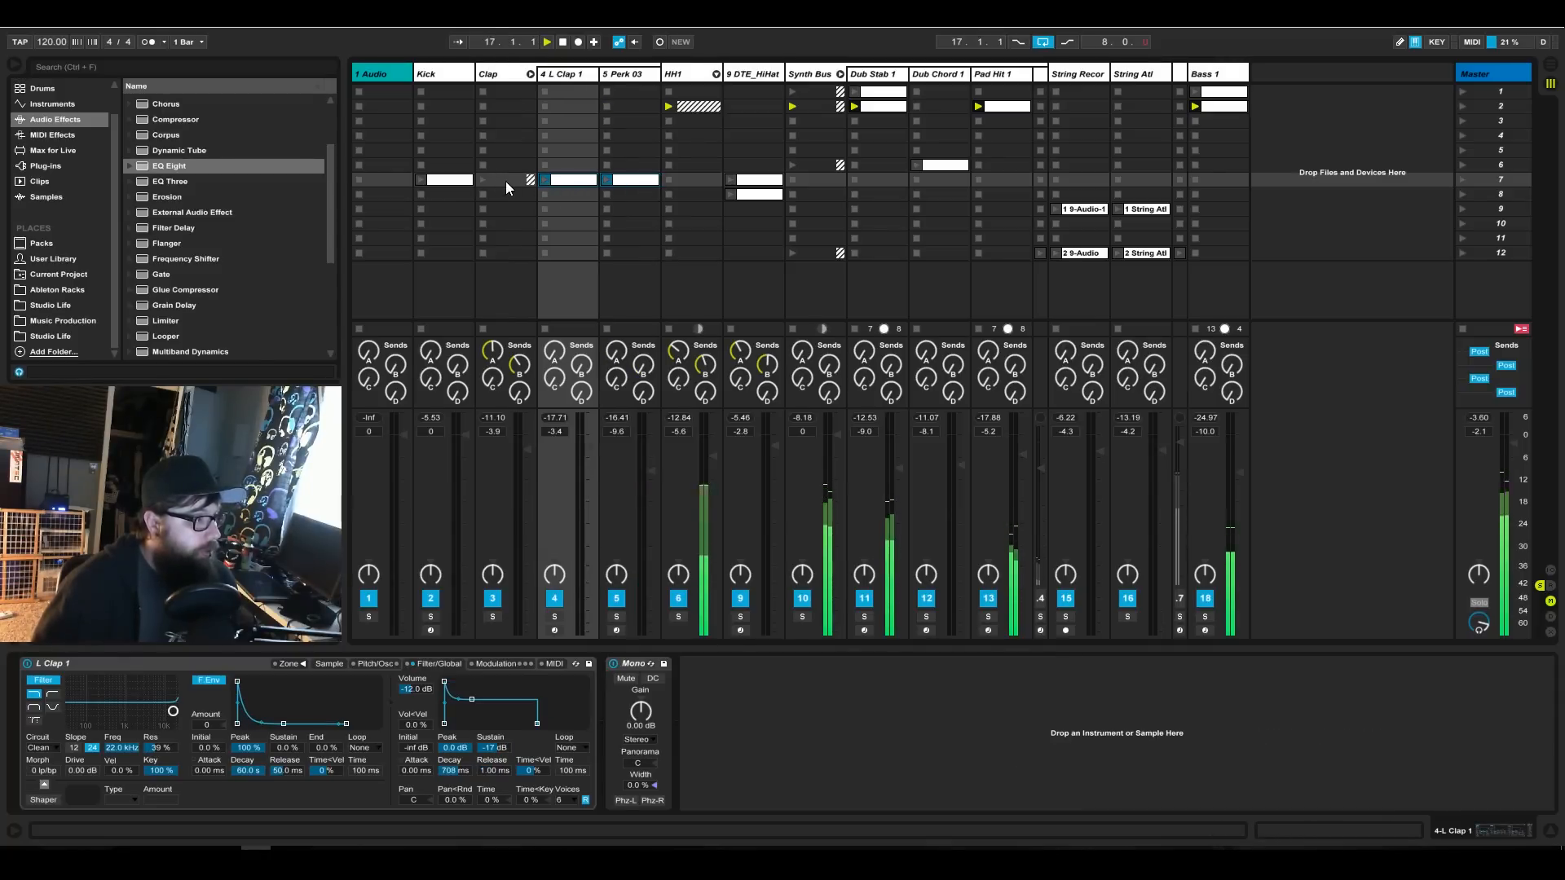
{"action": "left_click", "coordinate": [457, 182], "text": "shift"}
{"action": "left_click_drag", "start_coordinate": [446, 182], "coordinate": [452, 121]}
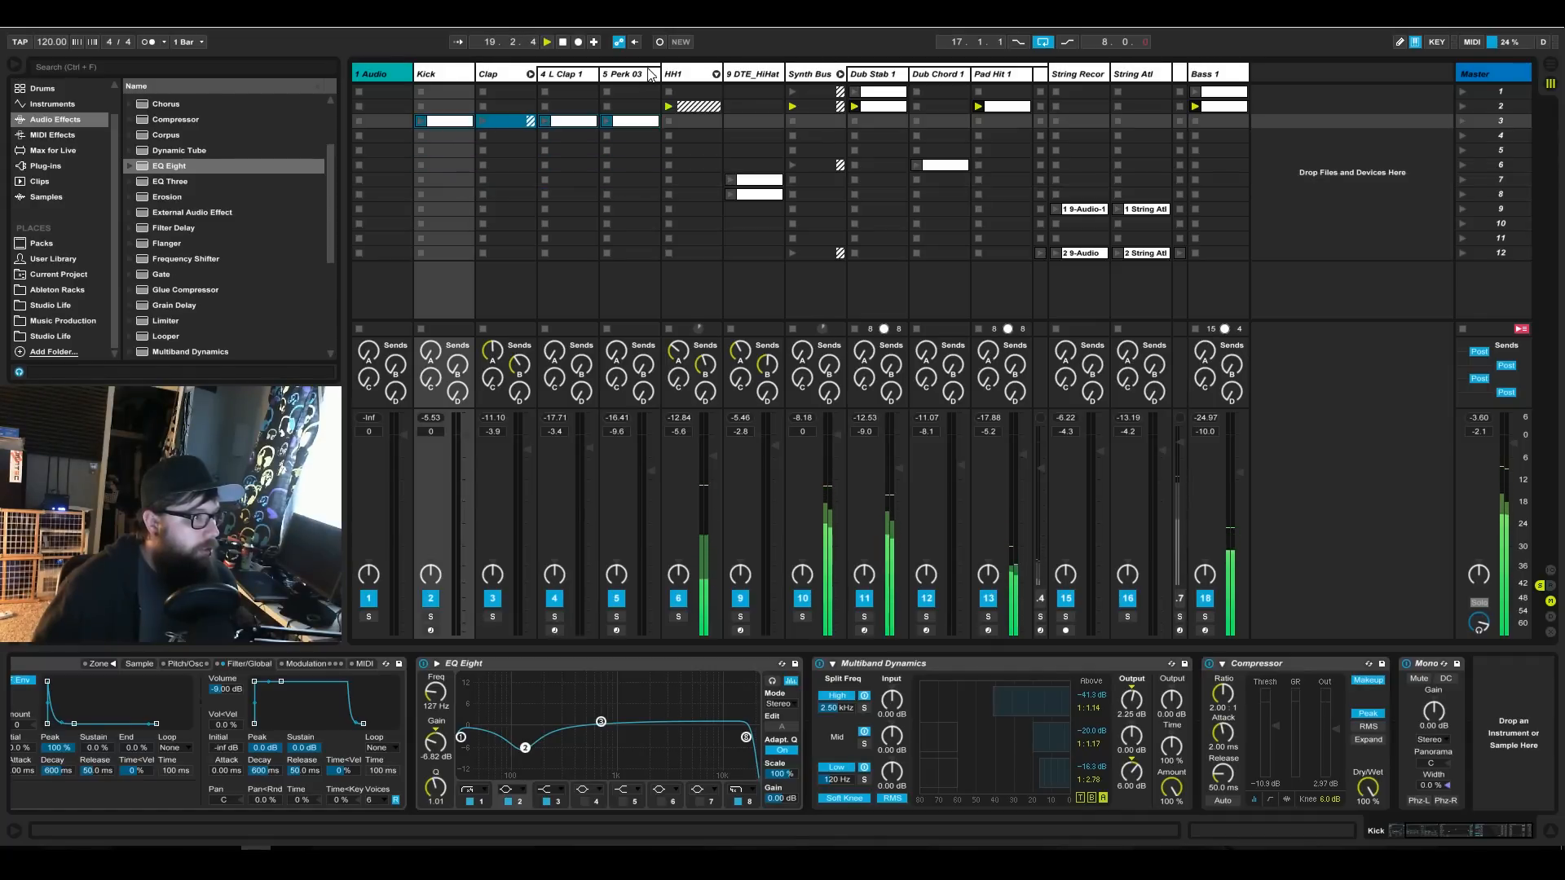
Unfold HH1 and duplicate the scene 2 hi-hat, Dub Stab 1, Pad Hit 1 and Bass 1 clips so scenes 2 and 3 both contain them.
{"action": "left_click", "coordinate": [716, 74]}
{"action": "left_click", "coordinate": [879, 104]}
{"action": "left_click", "coordinate": [1343, 107], "text": "shift"}
{"action": "left_click_drag", "start_coordinate": [1344, 108], "coordinate": [1347, 121]}
{"action": "left_click_drag", "start_coordinate": [830, 124], "coordinate": [829, 106]}
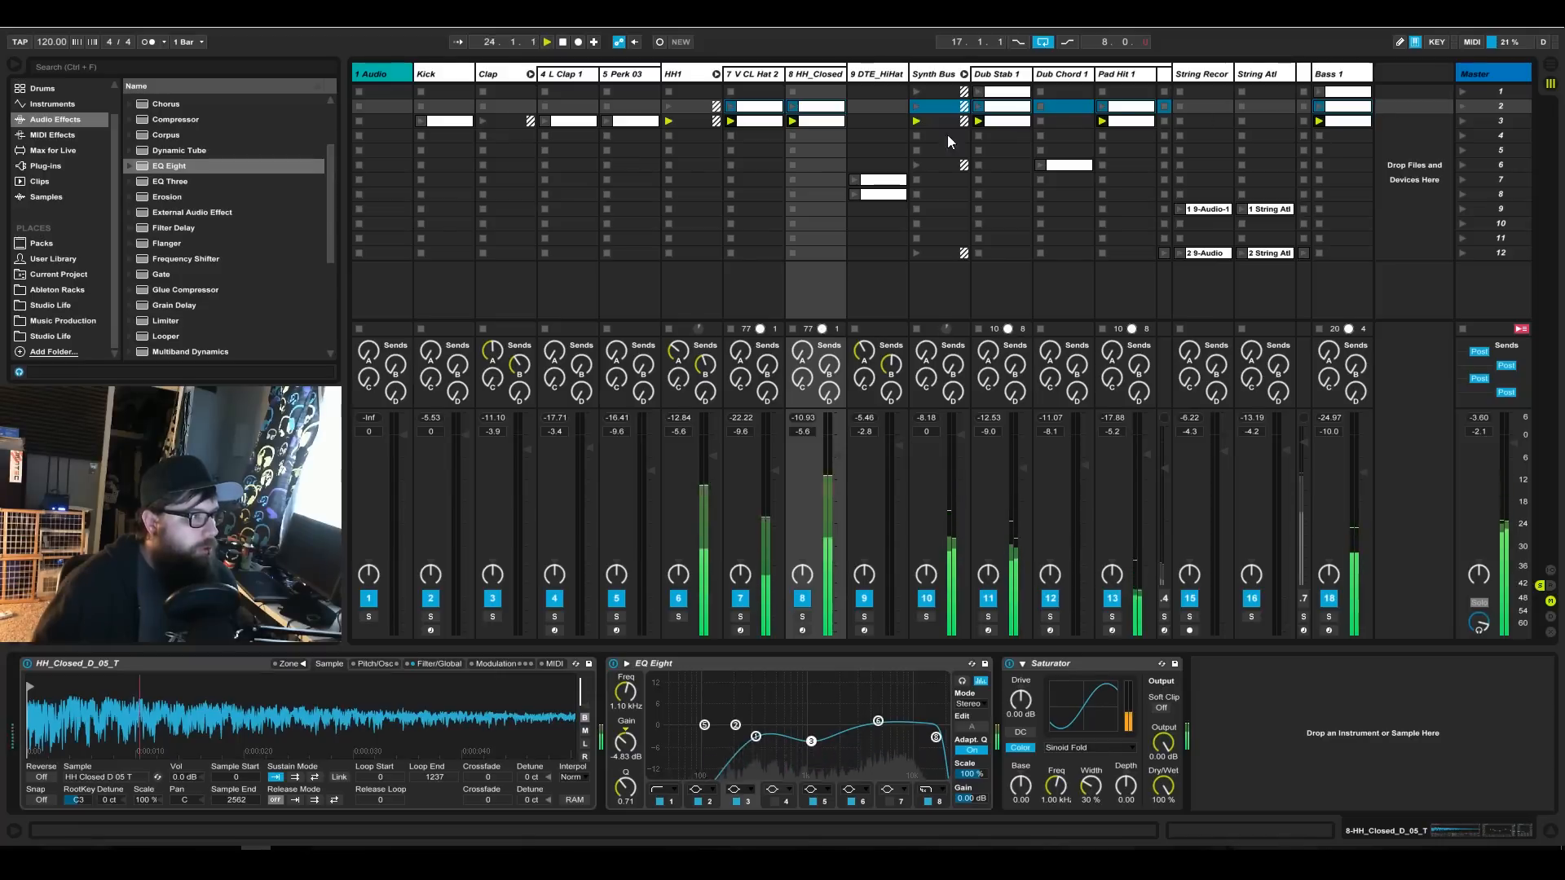
Move the Dub Chord 1 clip to scene 4 and copy all scene 3 clips from Kick to Bass 1 into that scene.
{"action": "left_click_drag", "start_coordinate": [1058, 166], "coordinate": [1062, 139]}
{"action": "left_click", "coordinate": [448, 121]}
{"action": "left_click", "coordinate": [1349, 124], "text": "shift"}
{"action": "left_click_drag", "start_coordinate": [1352, 124], "coordinate": [1355, 138]}
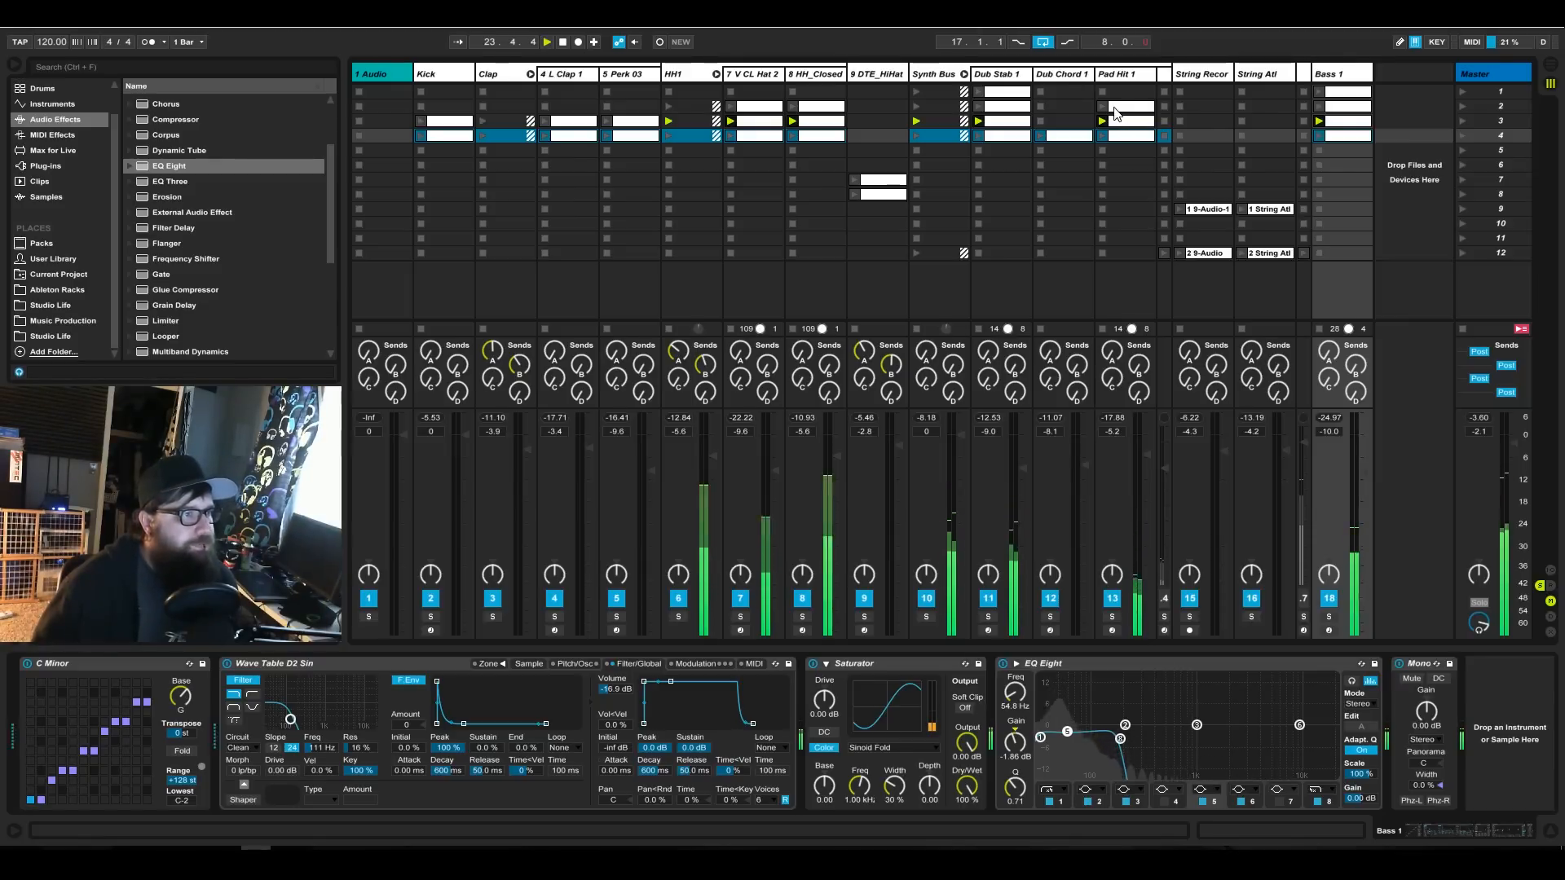
Move the first String Recordings clip from scene 9 to scene 4 and launch scene 4.
{"action": "left_click", "coordinate": [1206, 210]}
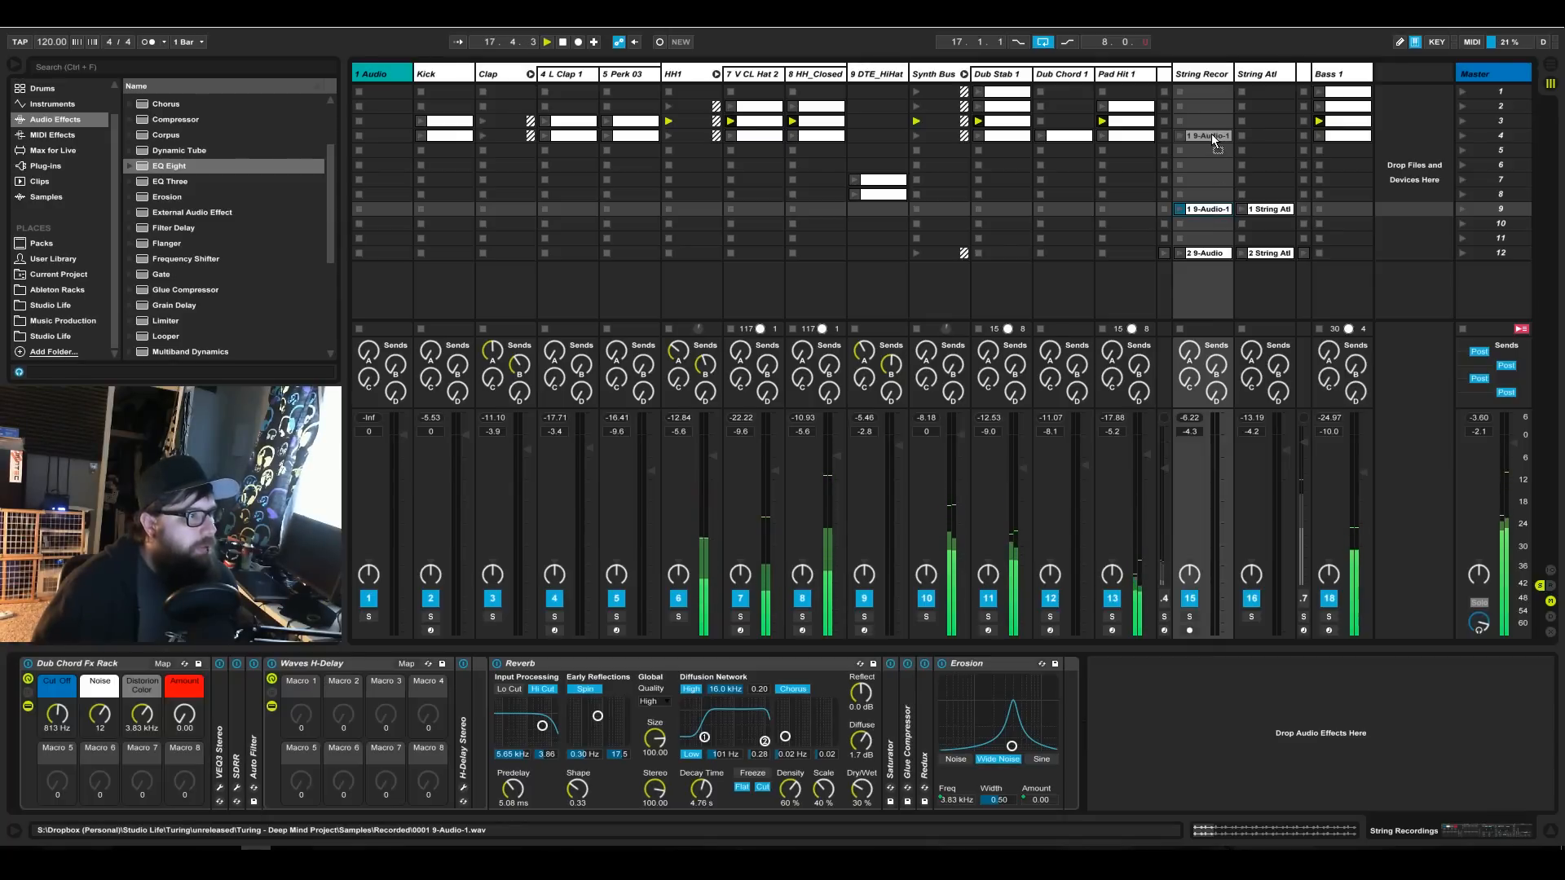
{"action": "left_click_drag", "start_coordinate": [1211, 134], "coordinate": [1211, 133]}
{"action": "left_click", "coordinate": [1464, 137]}
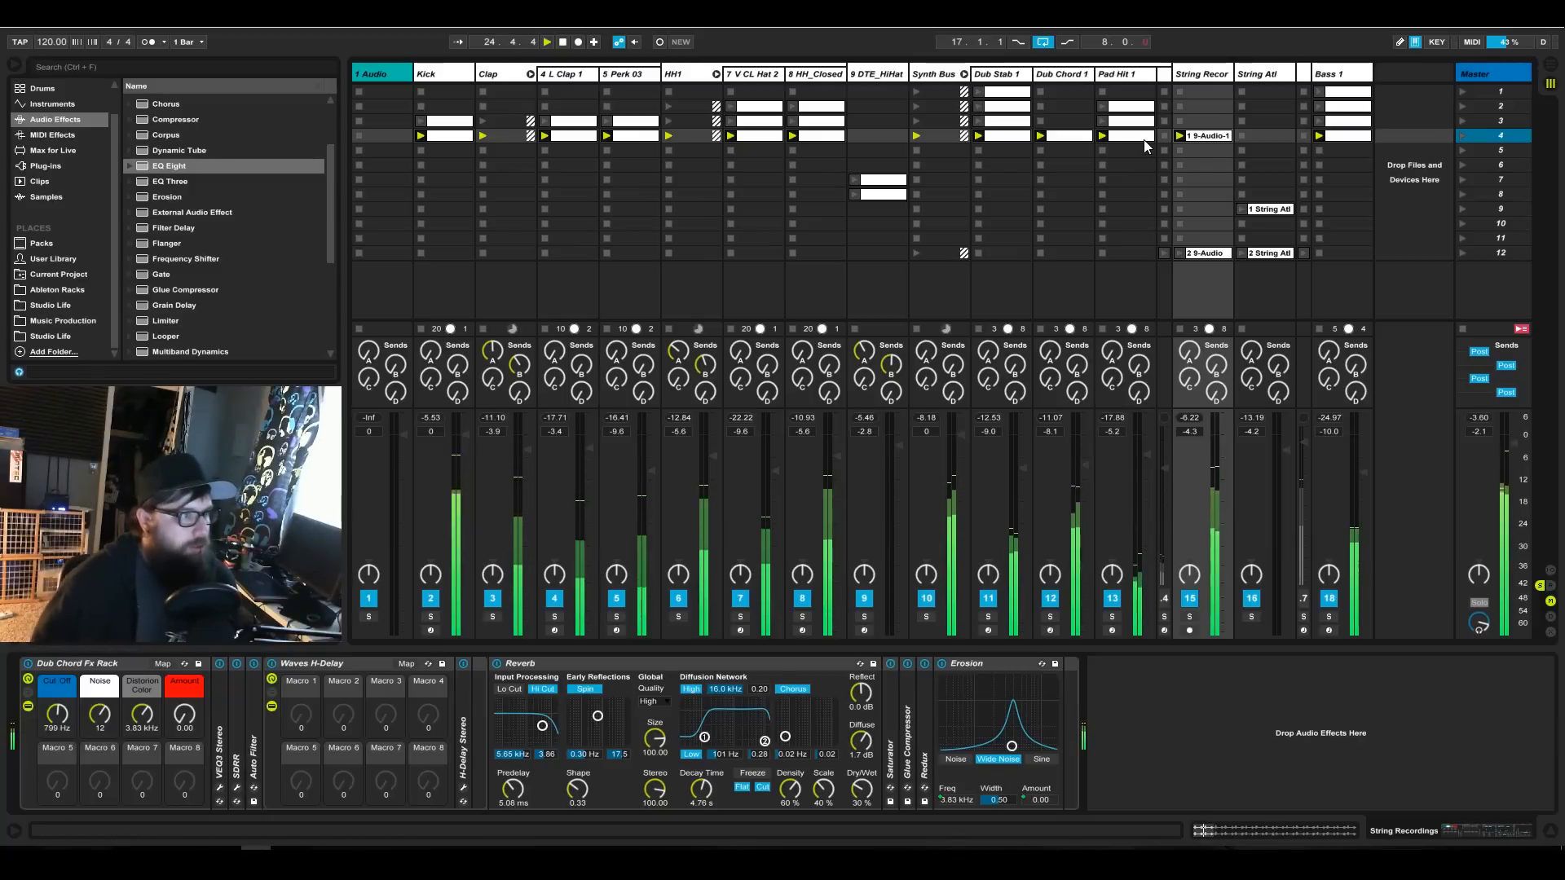
Duplicate the scene 4 clips from Kick to Bass 1 into scene 5 and delete the String Recordings copy there.
{"action": "left_click", "coordinate": [1347, 140]}
{"action": "left_click", "coordinate": [450, 136], "text": "shift"}
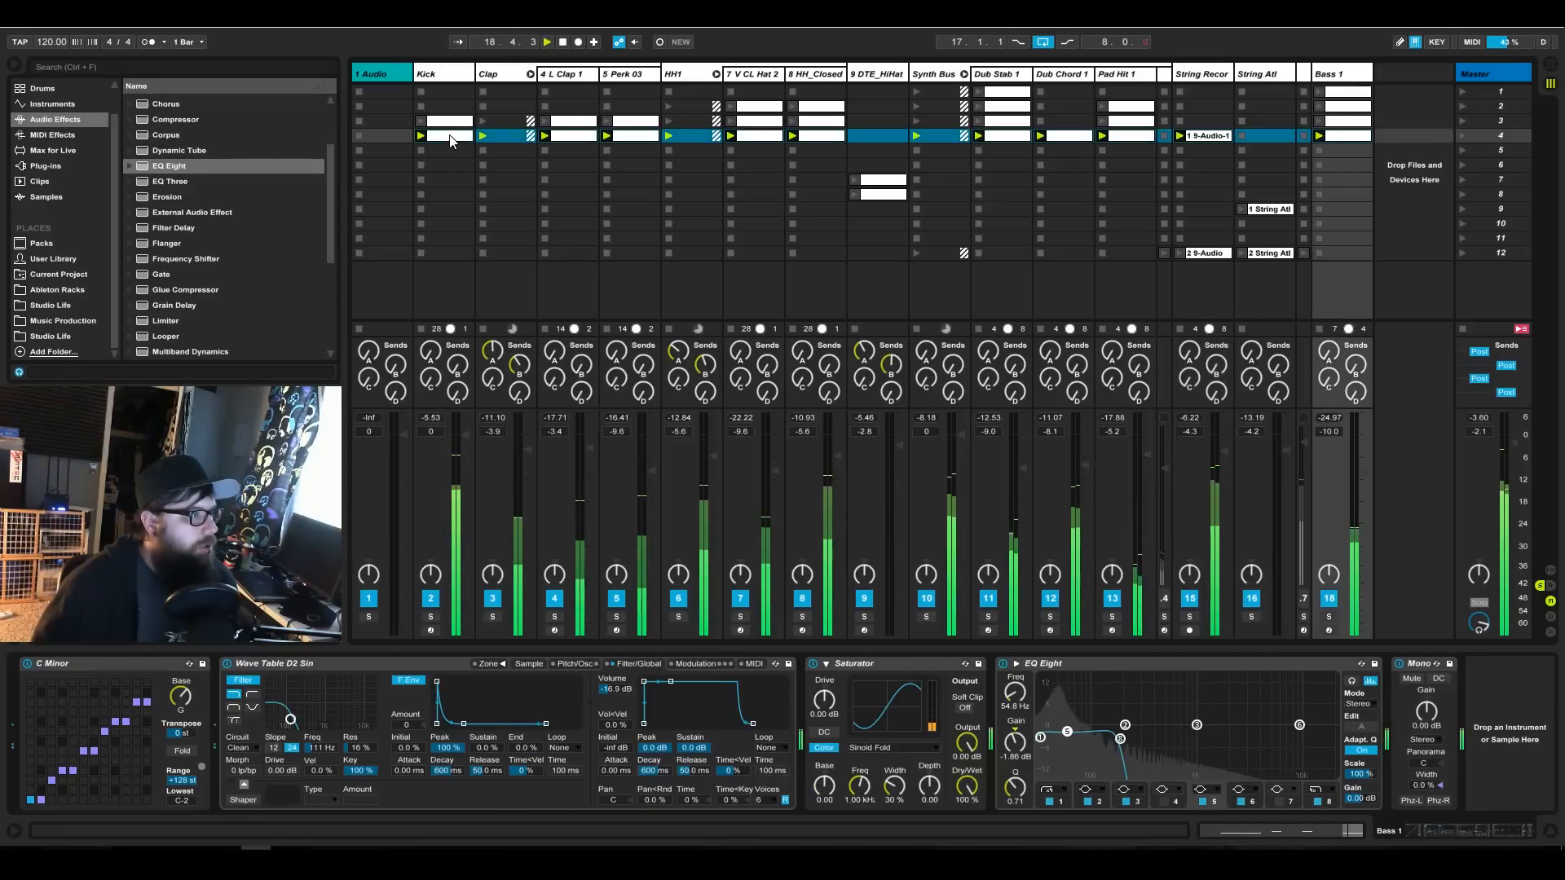
{"action": "key", "text": "ctrl+d"}
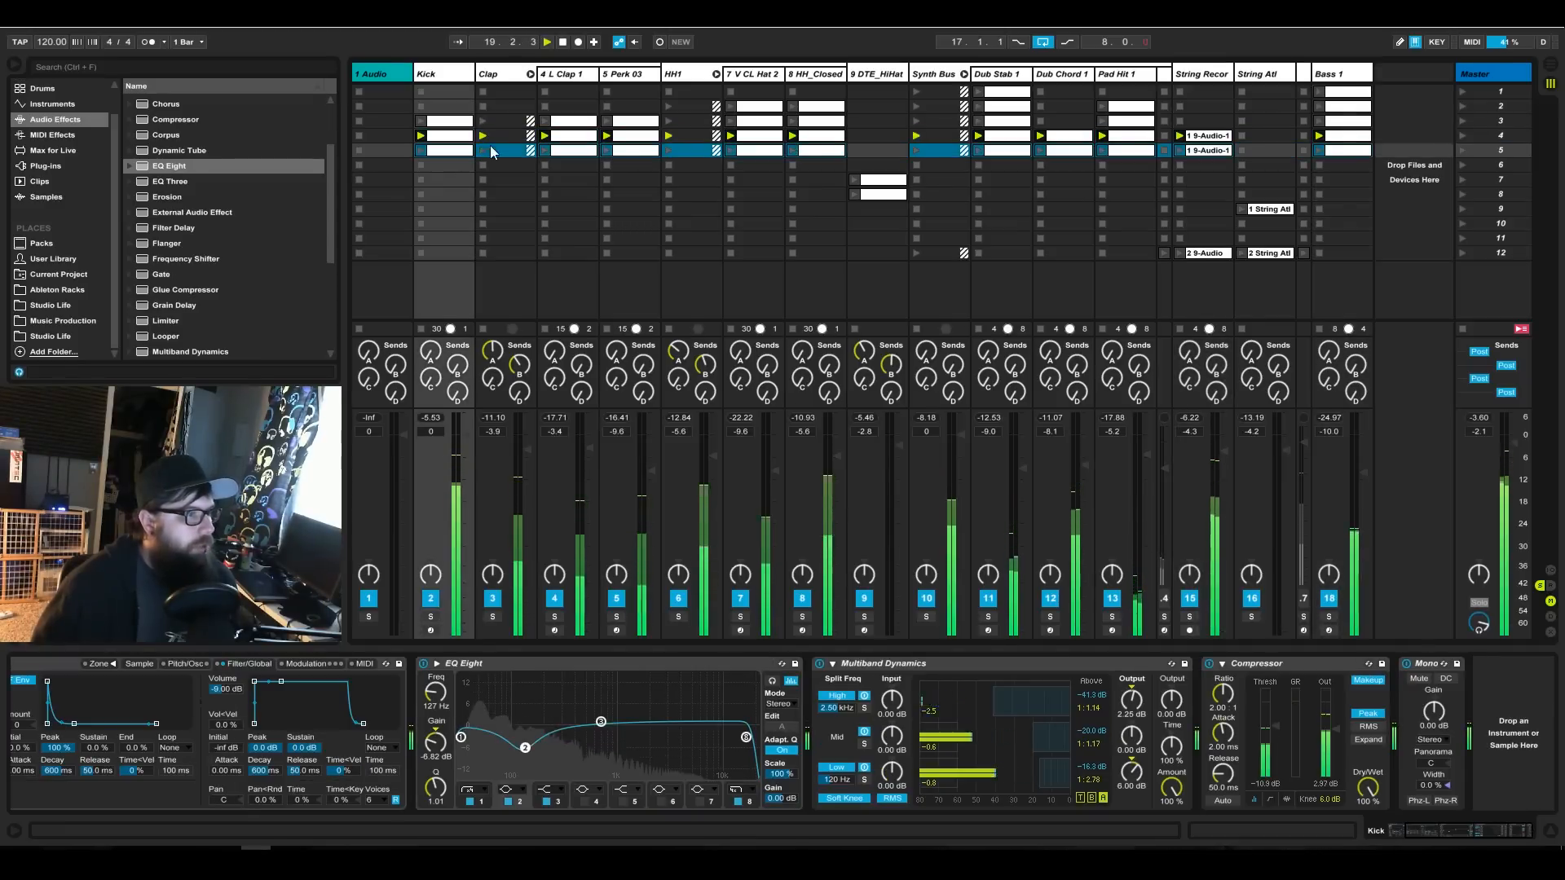
{"action": "left_click", "coordinate": [1200, 152]}
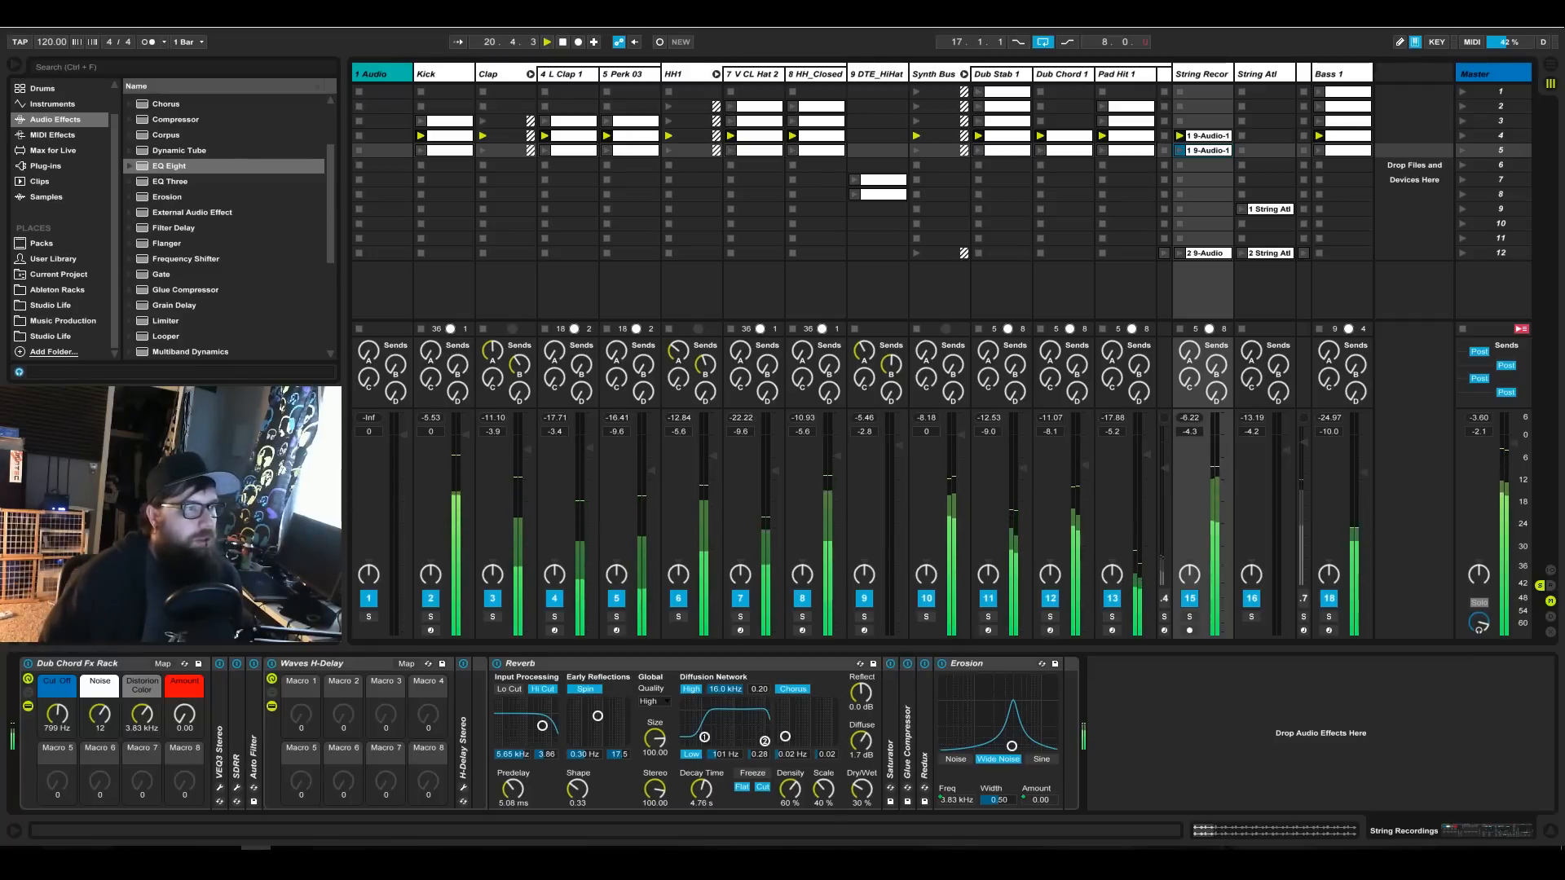
{"action": "key", "text": "Delete"}
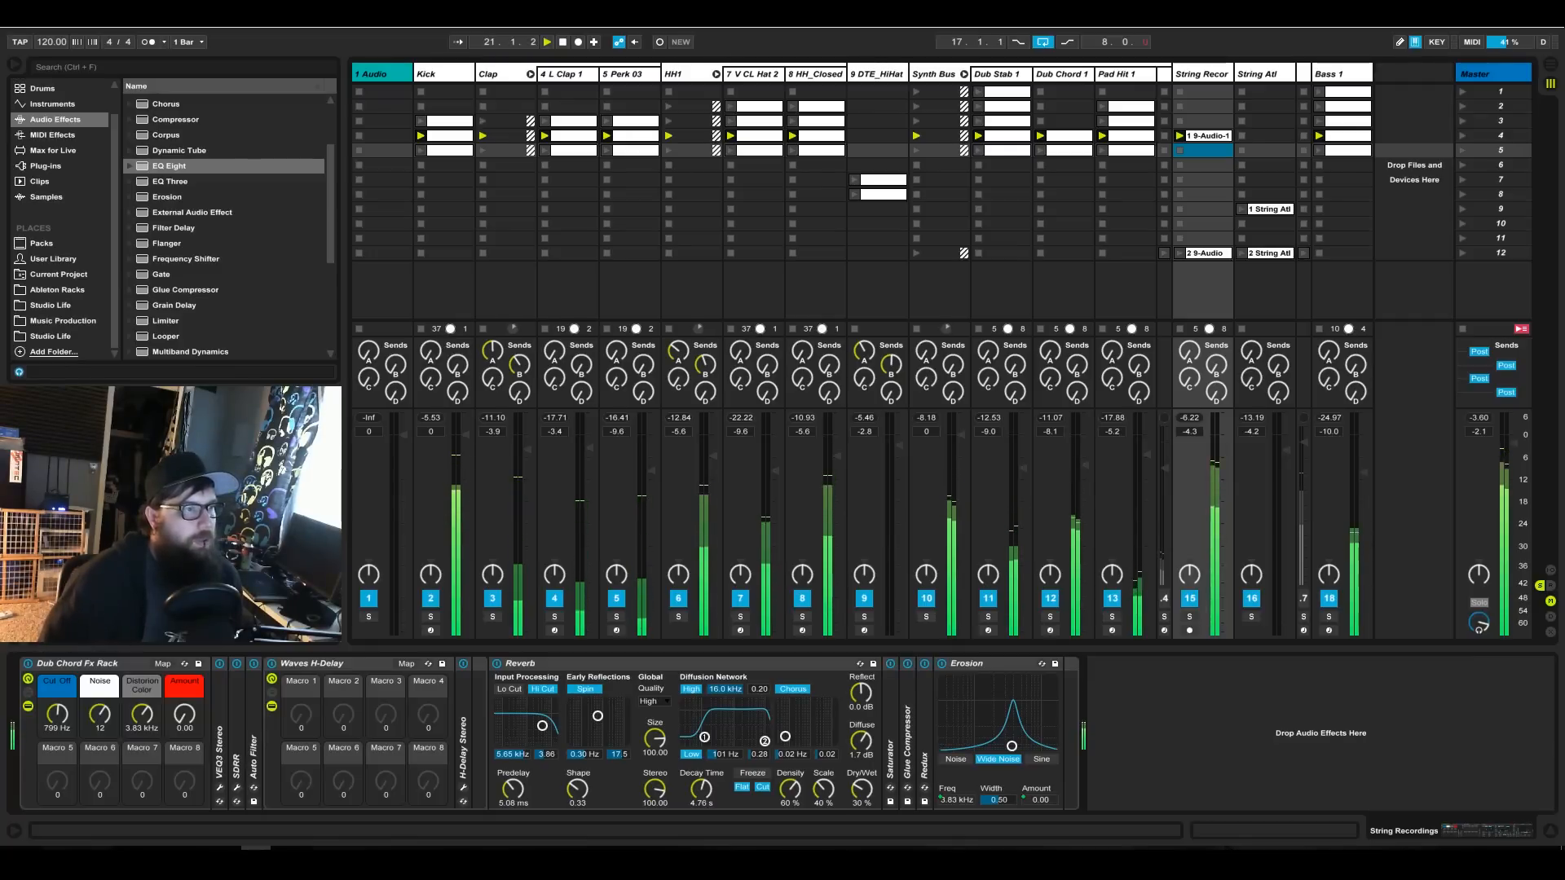
Move both DTE_HiHat clips from scenes 7 and 8 up to scenes 4 and 5, and launch scene 4.
{"action": "left_click", "coordinate": [579, 153]}
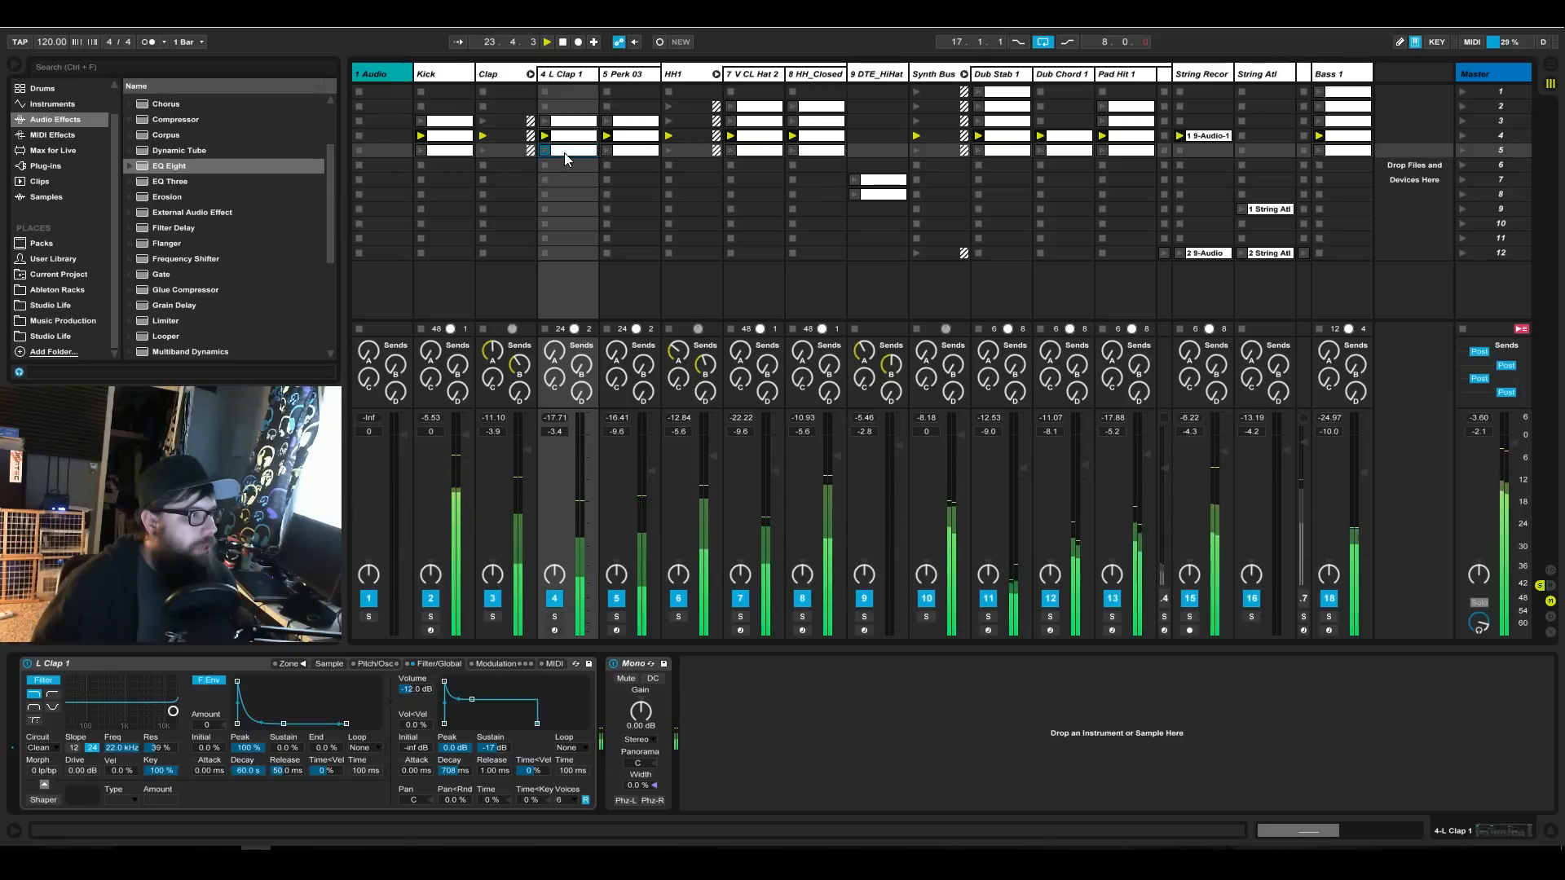
{"action": "left_click", "coordinate": [888, 195]}
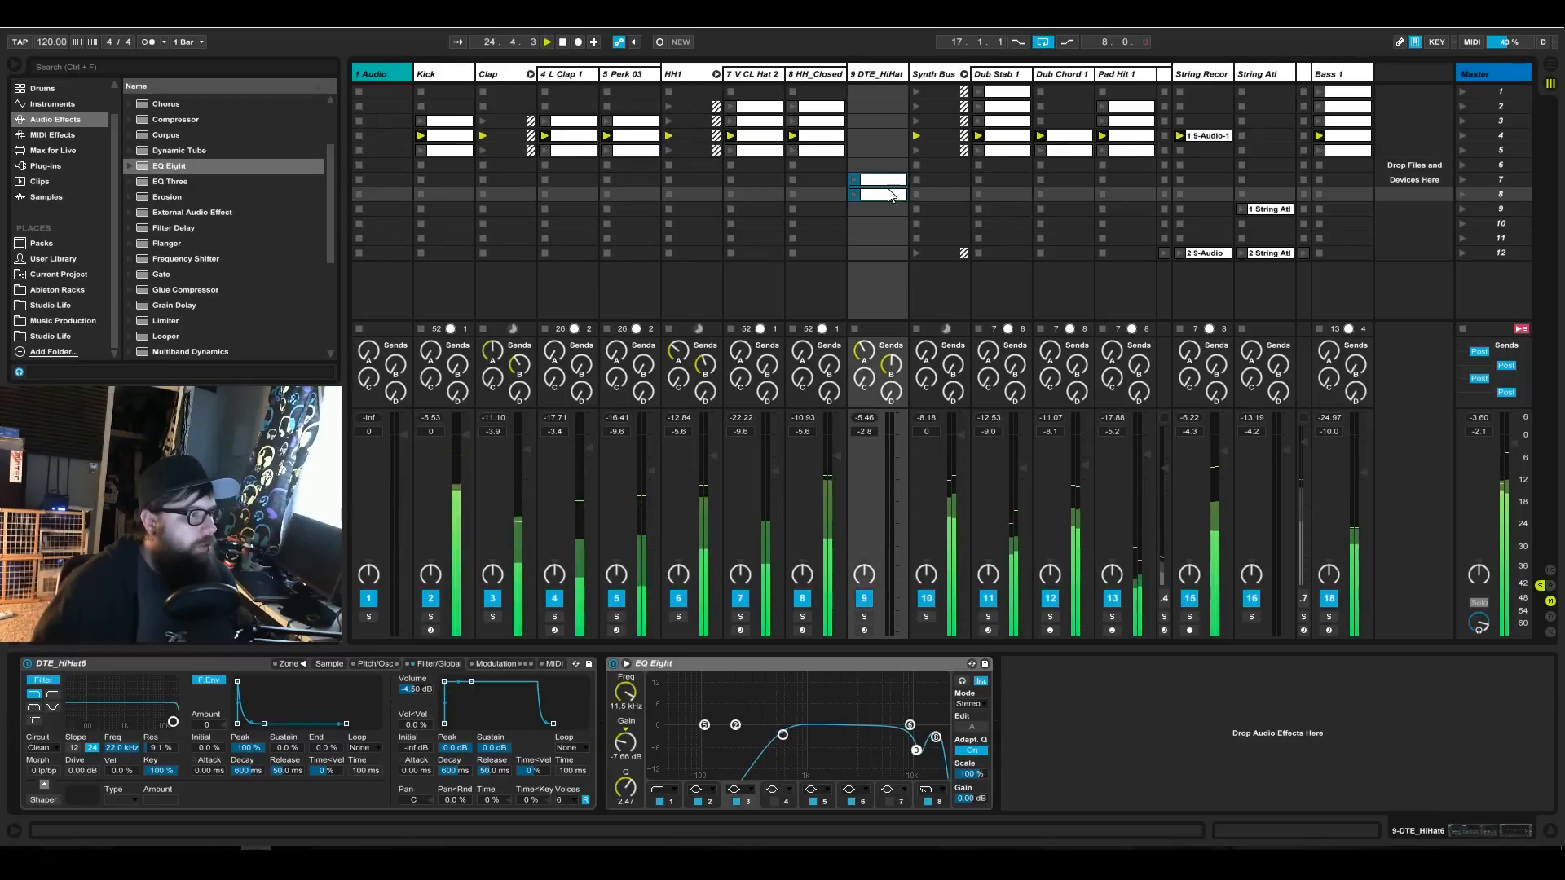
{"action": "left_click_drag", "start_coordinate": [894, 174], "coordinate": [895, 133]}
{"action": "left_click", "coordinate": [1464, 136]}
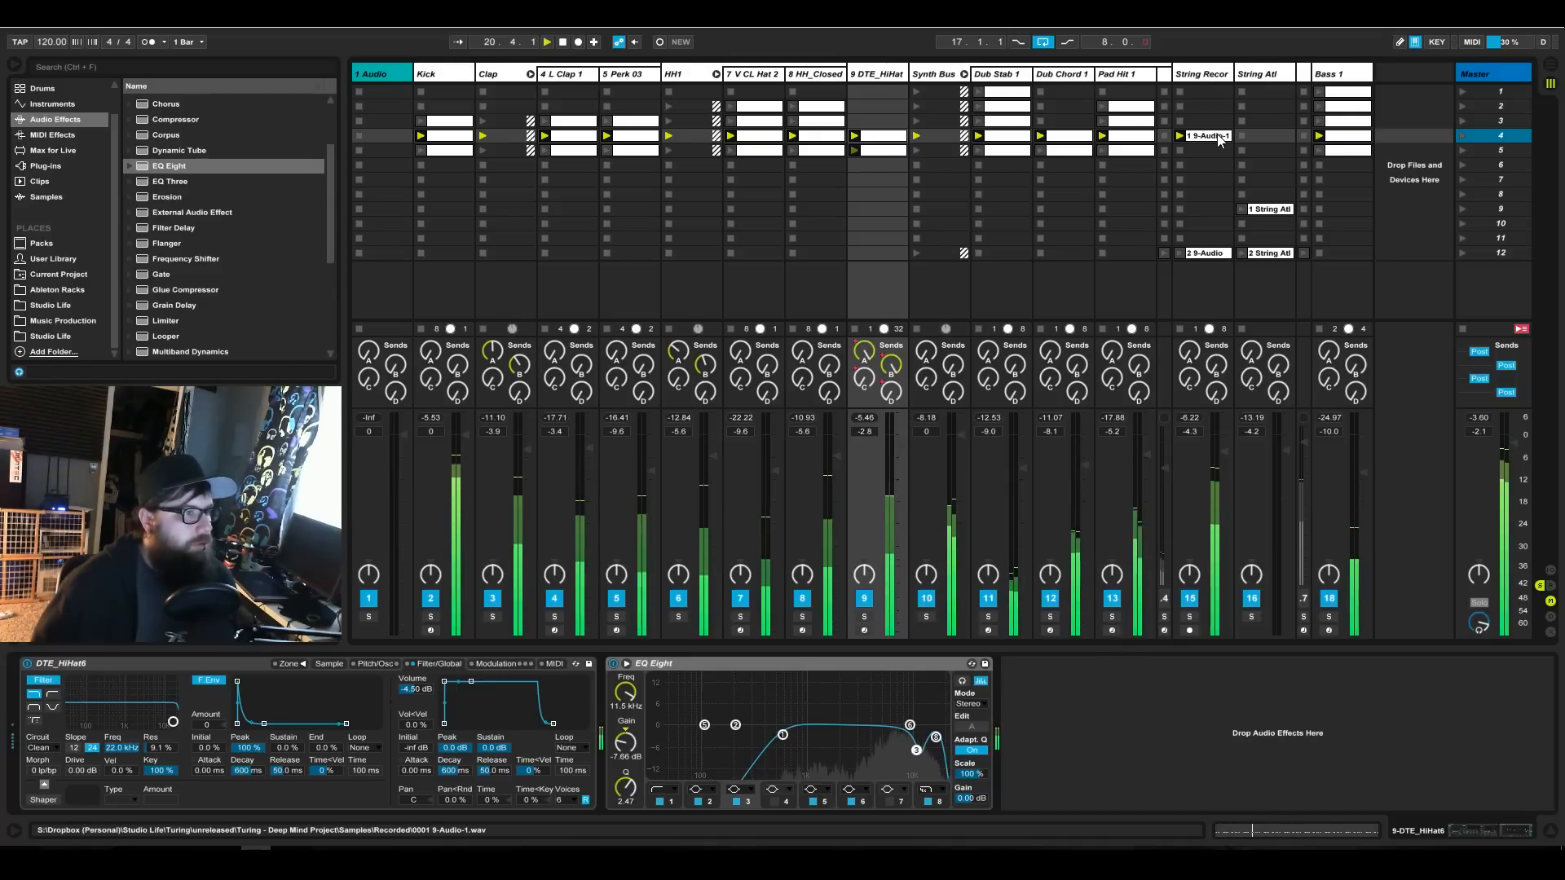
Move the first String Recordings clip to scene 5 and shift all scene 5 clips from Kick to Bass 1 down to scene 6.
{"action": "left_click_drag", "start_coordinate": [1203, 138], "coordinate": [1197, 154]}
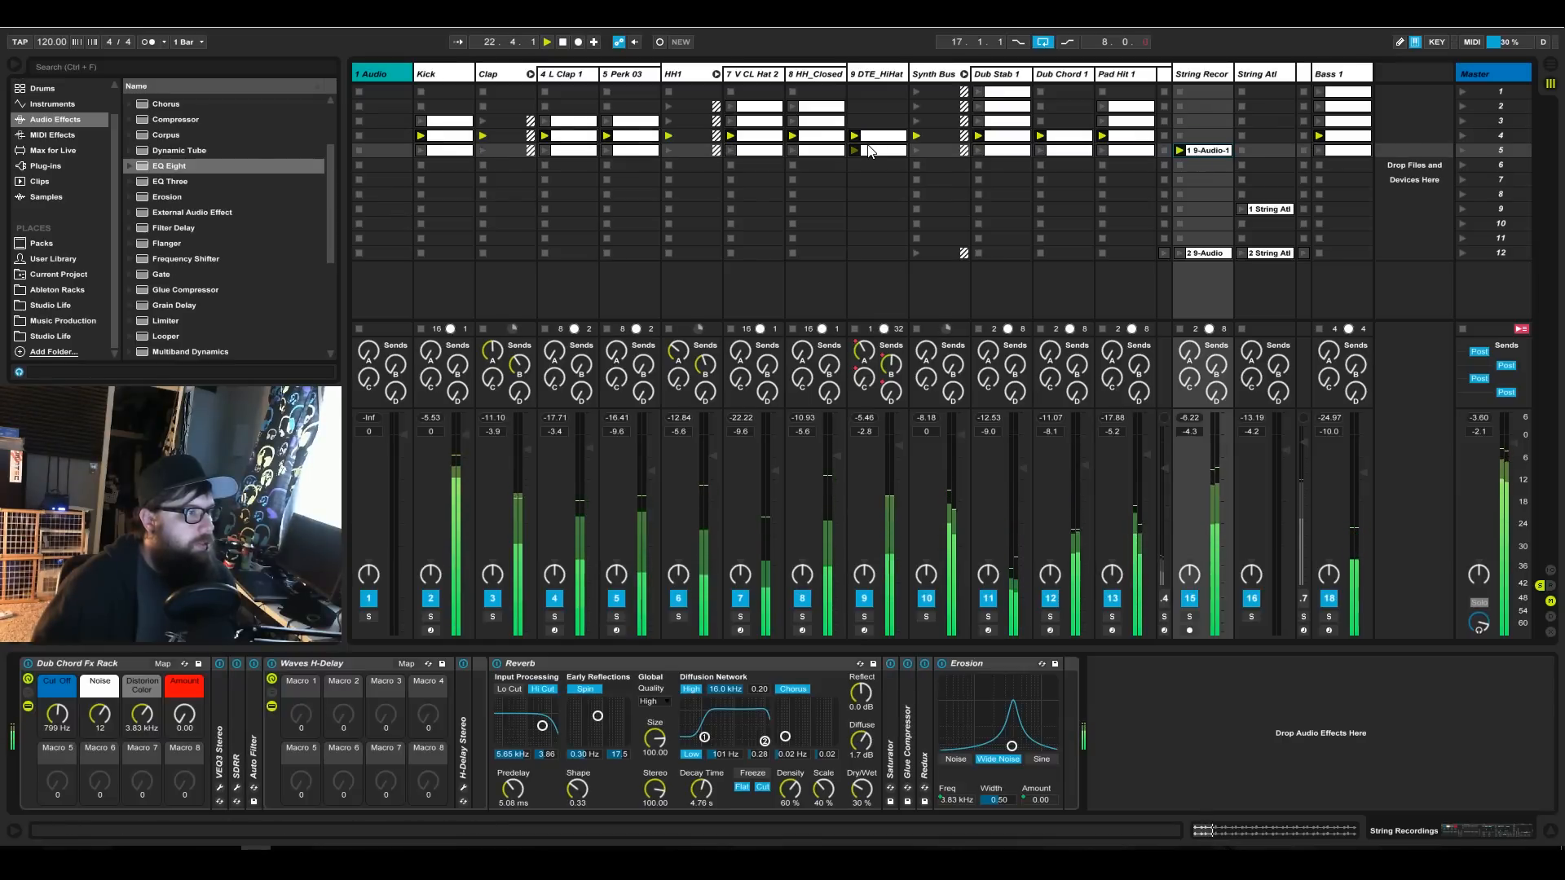
{"action": "left_click", "coordinate": [458, 155]}
{"action": "left_click", "coordinate": [1342, 153], "text": "shift"}
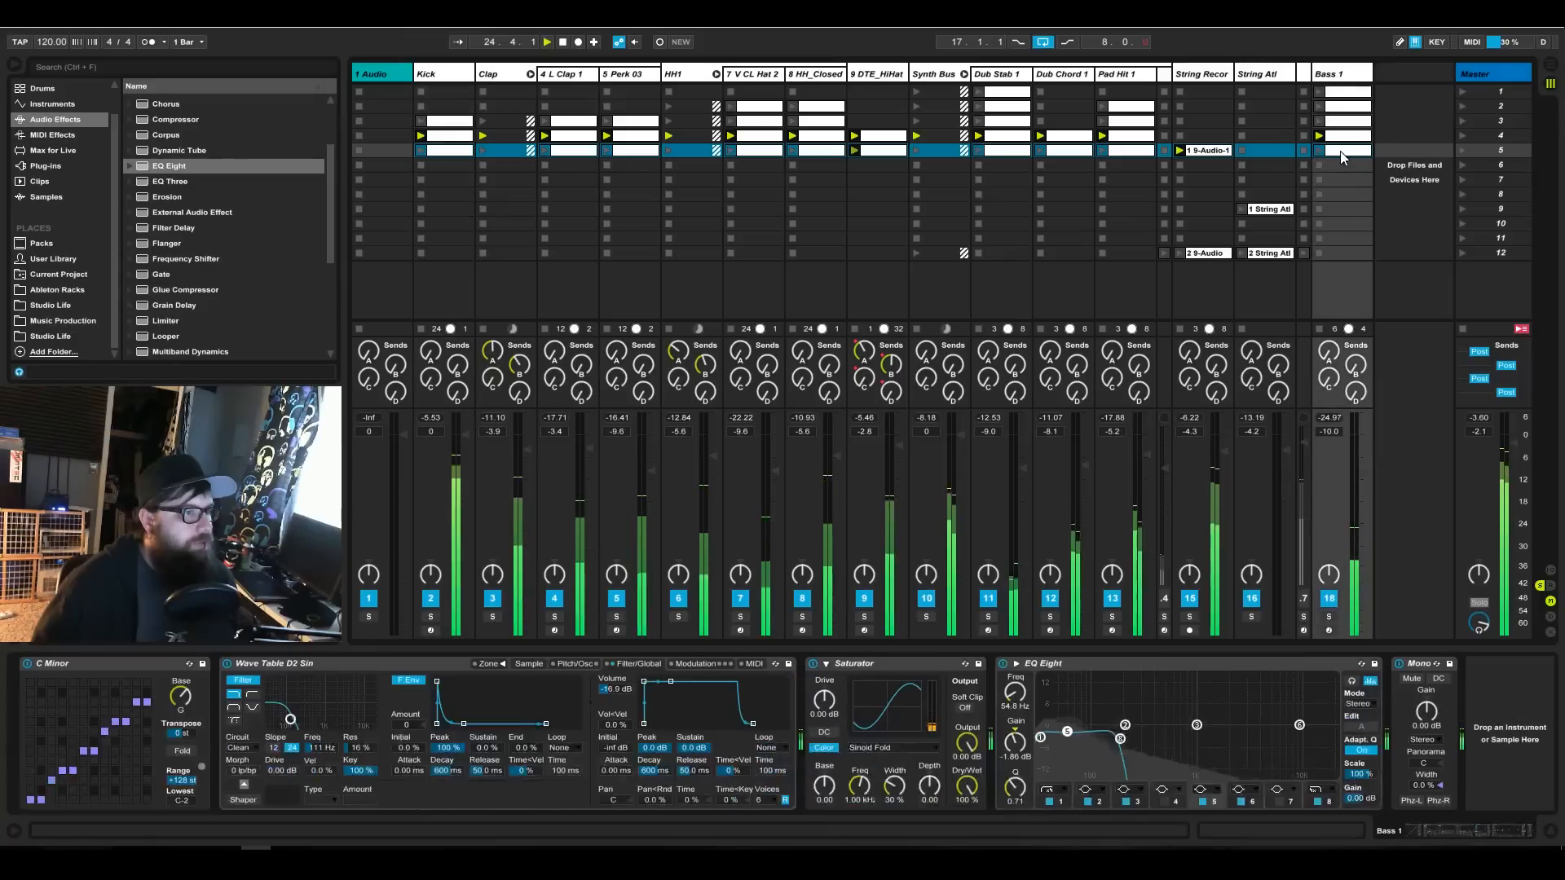
{"action": "left_click_drag", "start_coordinate": [1341, 155], "coordinate": [1340, 166]}
Return the shifted DTE_HiHat clip from scene 6 to scene 5 and launch scene 4.
{"action": "left_click", "coordinate": [882, 167]}
{"action": "left_click_drag", "start_coordinate": [880, 170], "coordinate": [878, 157]}
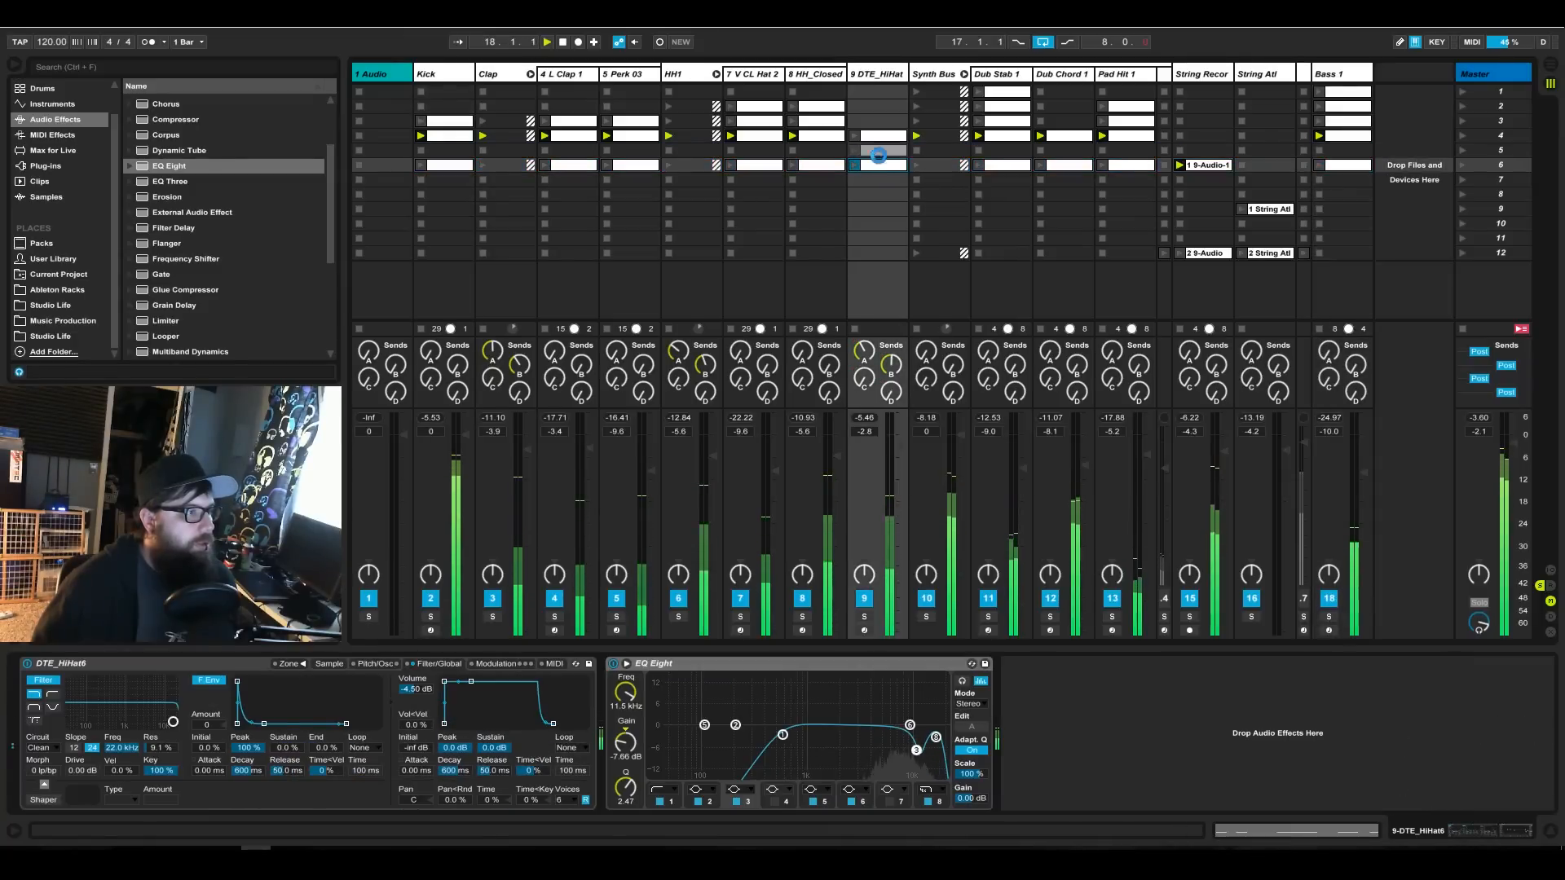
{"action": "left_click", "coordinate": [1469, 133]}
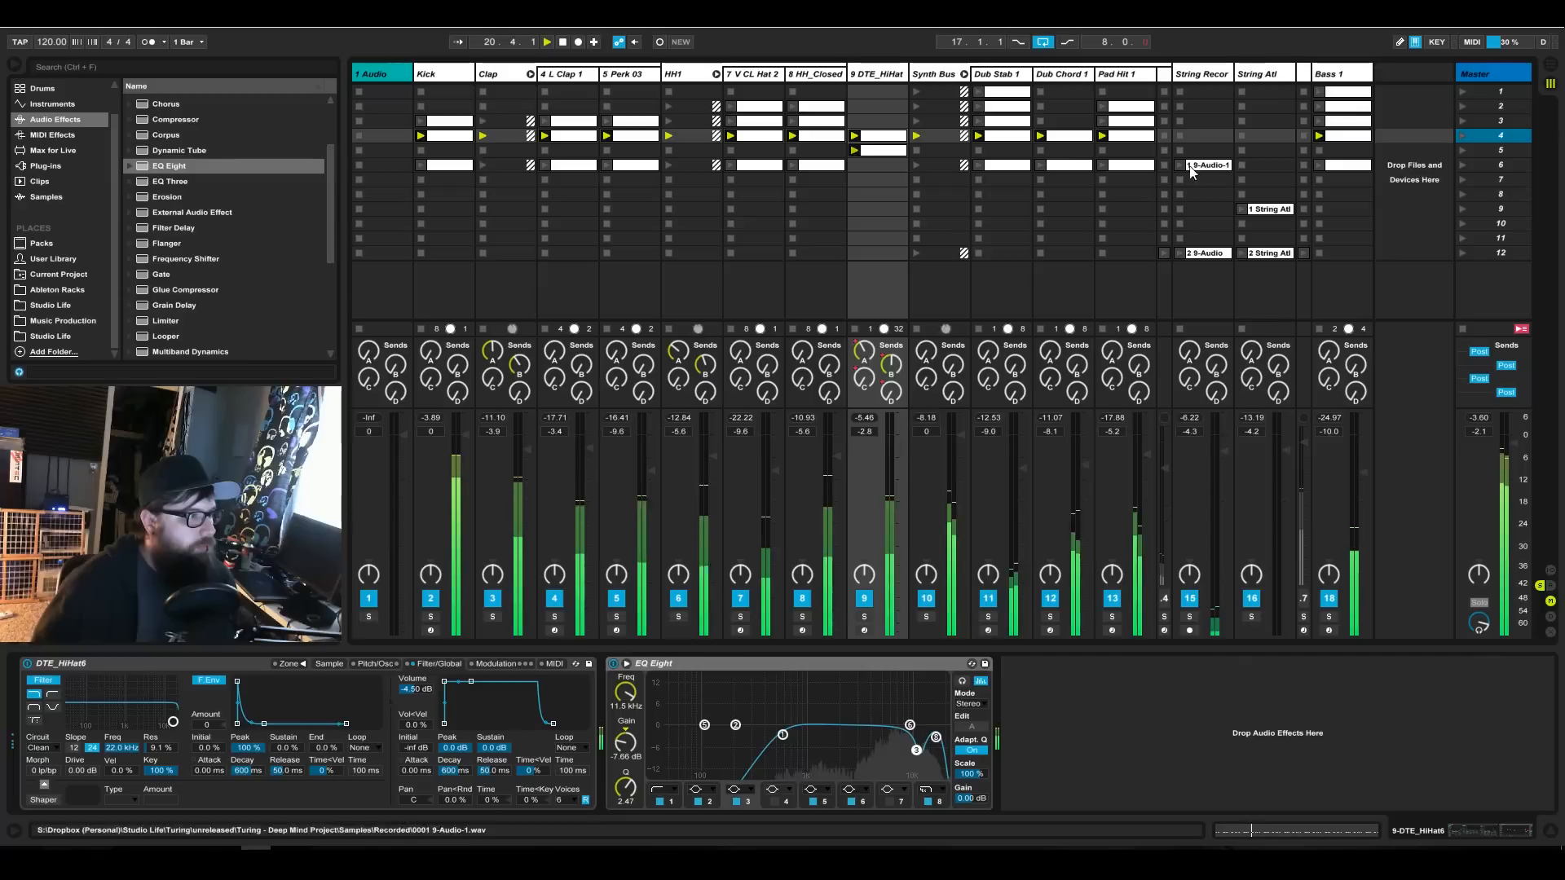
Duplicate the two DTE_HiHat clips from scenes 4 and 5 into scenes 6 and 7, then launch scene 6 and return to scene 4.
{"action": "left_click", "coordinate": [881, 157]}
{"action": "left_click", "coordinate": [879, 139], "text": "shift"}
{"action": "left_click_drag", "start_coordinate": [879, 163], "coordinate": [883, 153]}
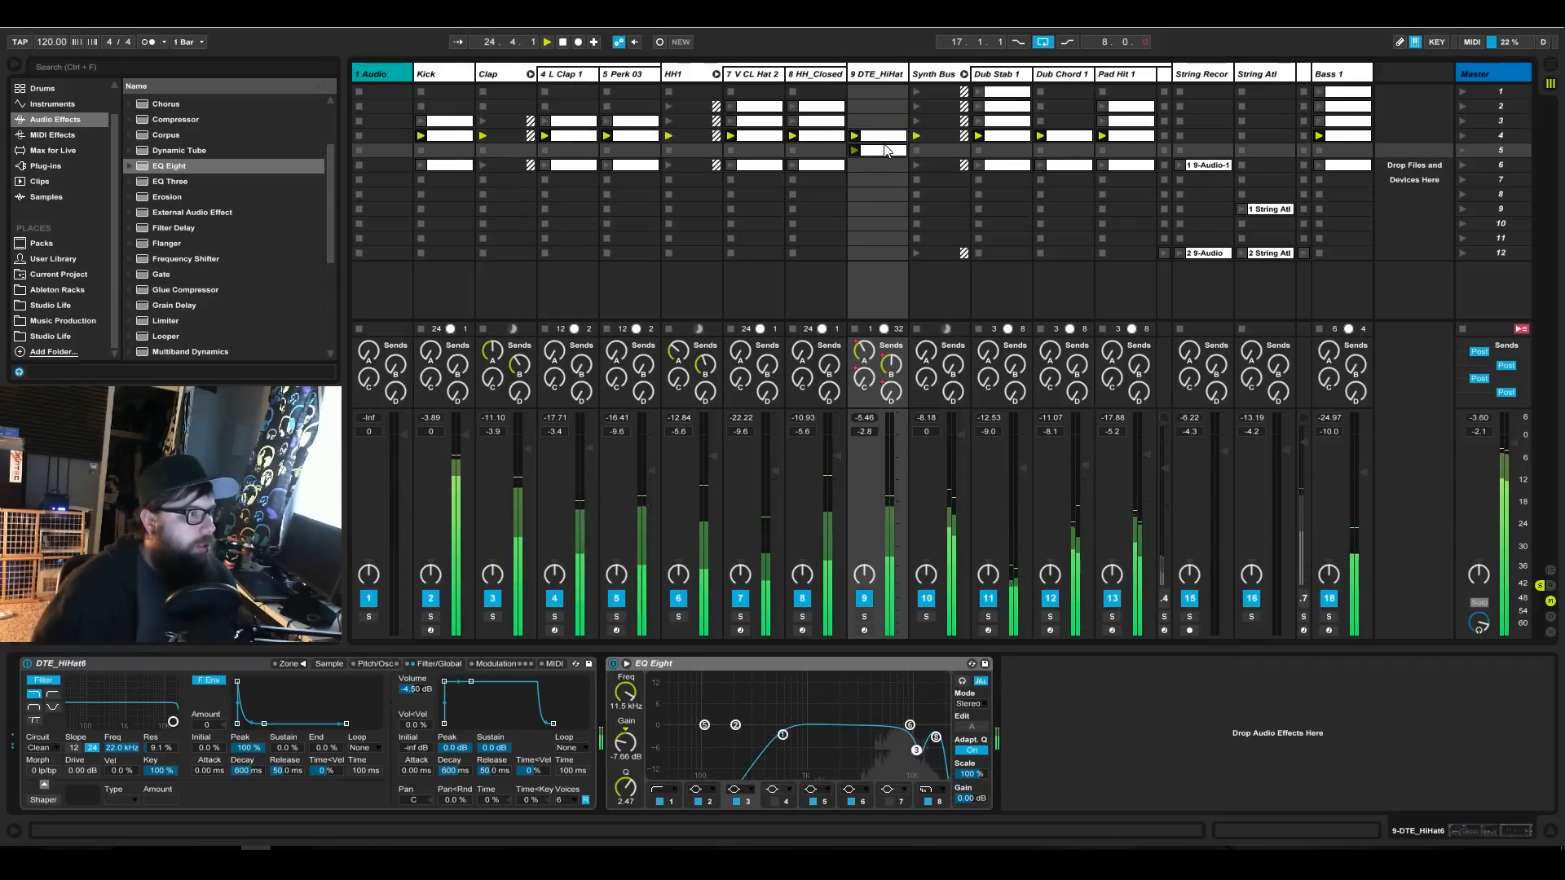
{"action": "mouse_move", "coordinate": [885, 152]}
{"action": "left_mouse_down"}
{"action": "mouse_move", "coordinate": [884, 178]}
{"action": "mouse_move", "coordinate": [887, 153]}
{"action": "left_mouse_up"}
{"action": "left_click", "coordinate": [886, 139]}
{"action": "left_click", "coordinate": [885, 151], "text": "shift"}
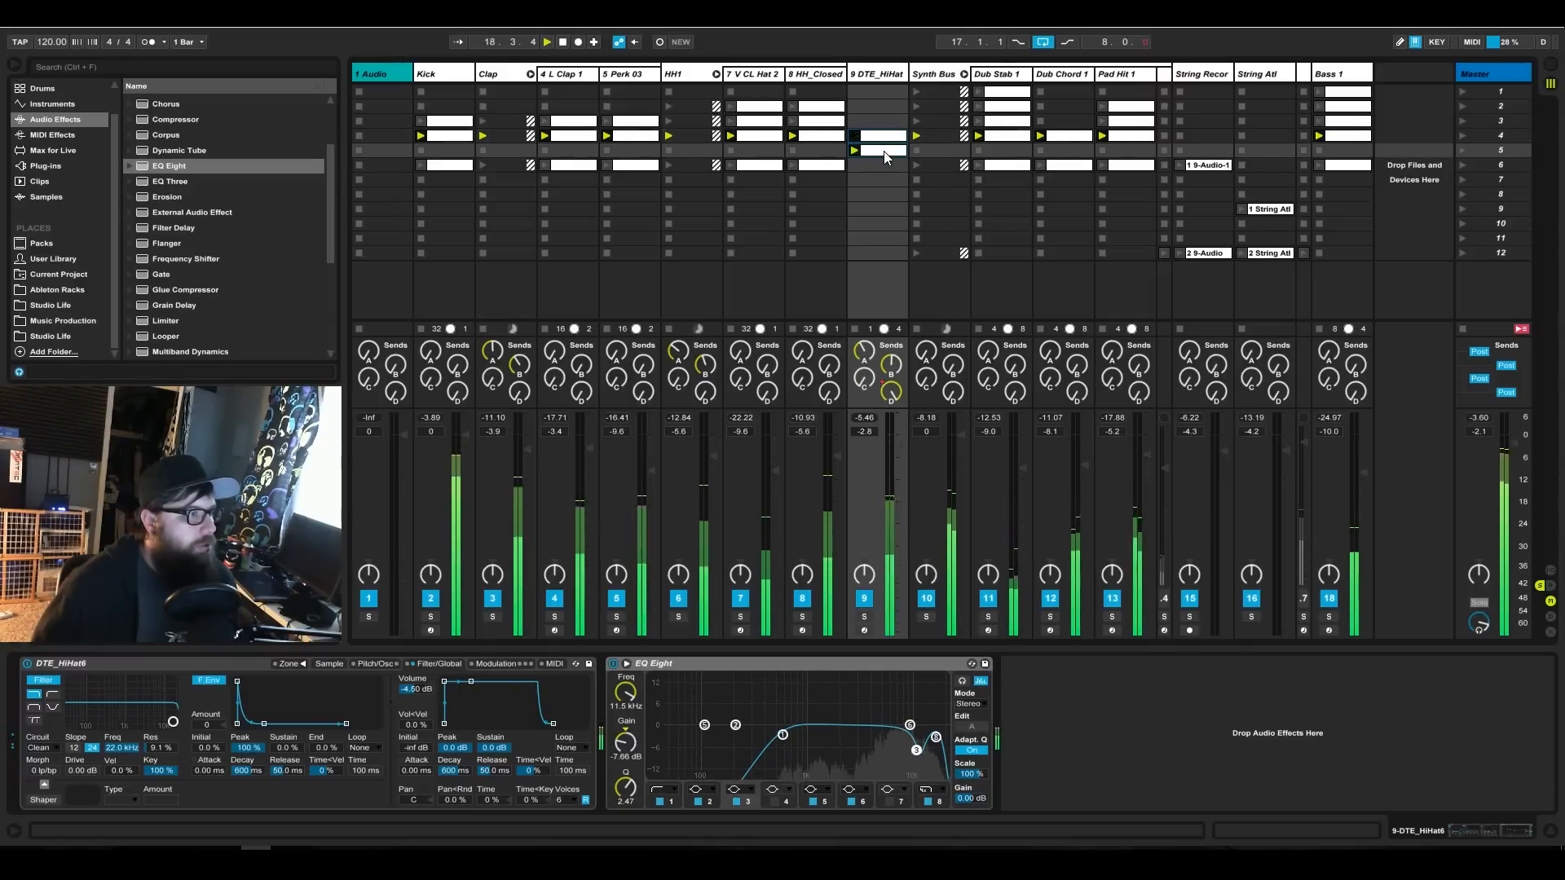
{"action": "mouse_move", "coordinate": [880, 170]}
{"action": "left_mouse_down"}
{"action": "mouse_move", "coordinate": [878, 196]}
{"action": "mouse_move", "coordinate": [877, 179]}
{"action": "left_mouse_up"}
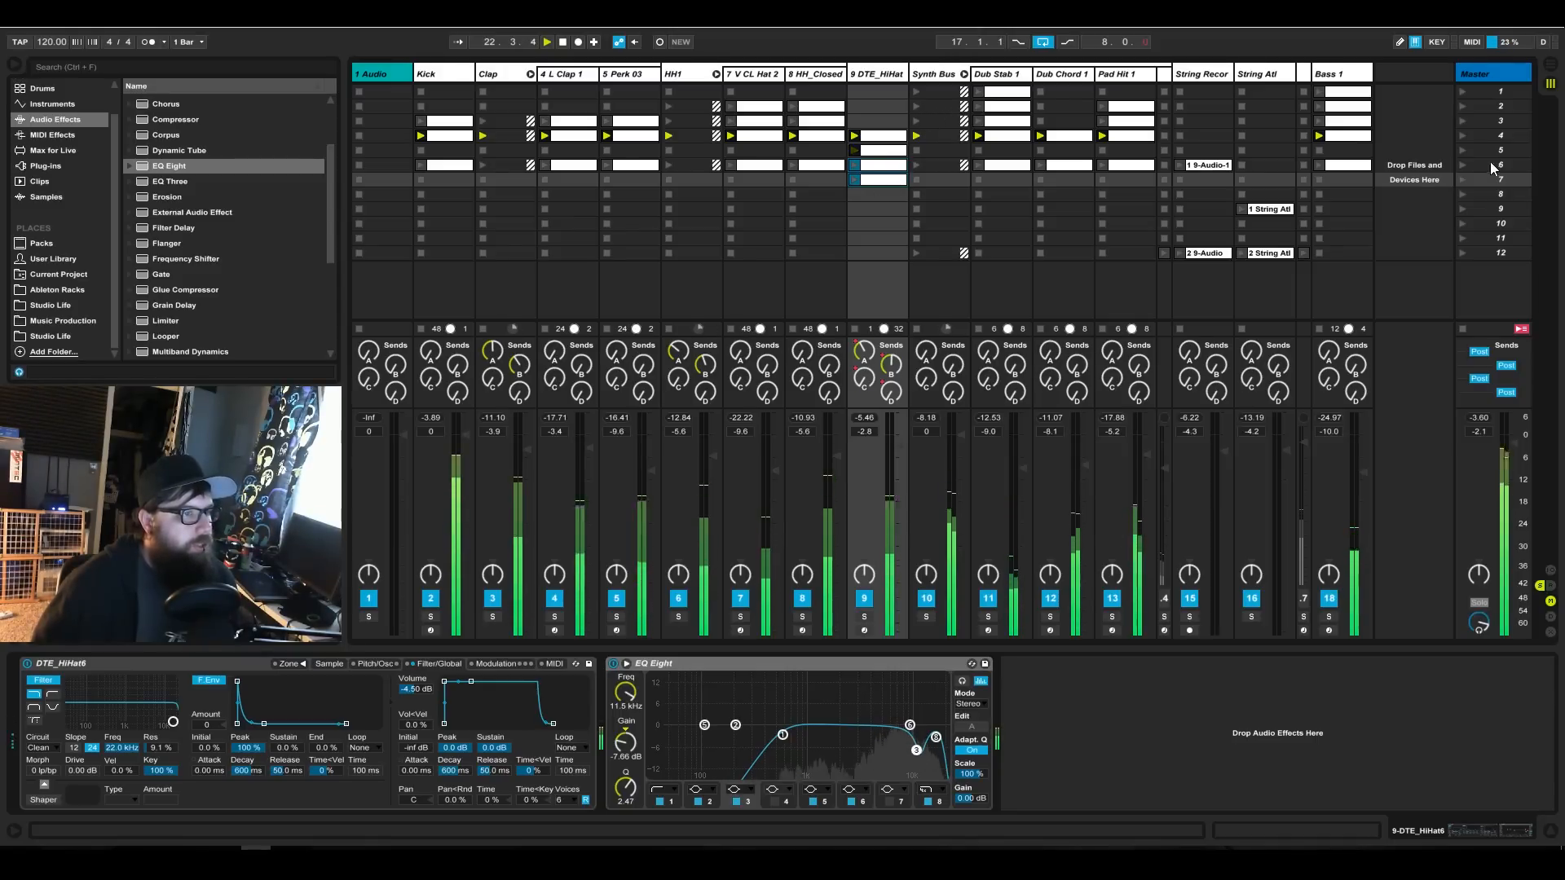
{"action": "left_click", "coordinate": [1463, 165]}
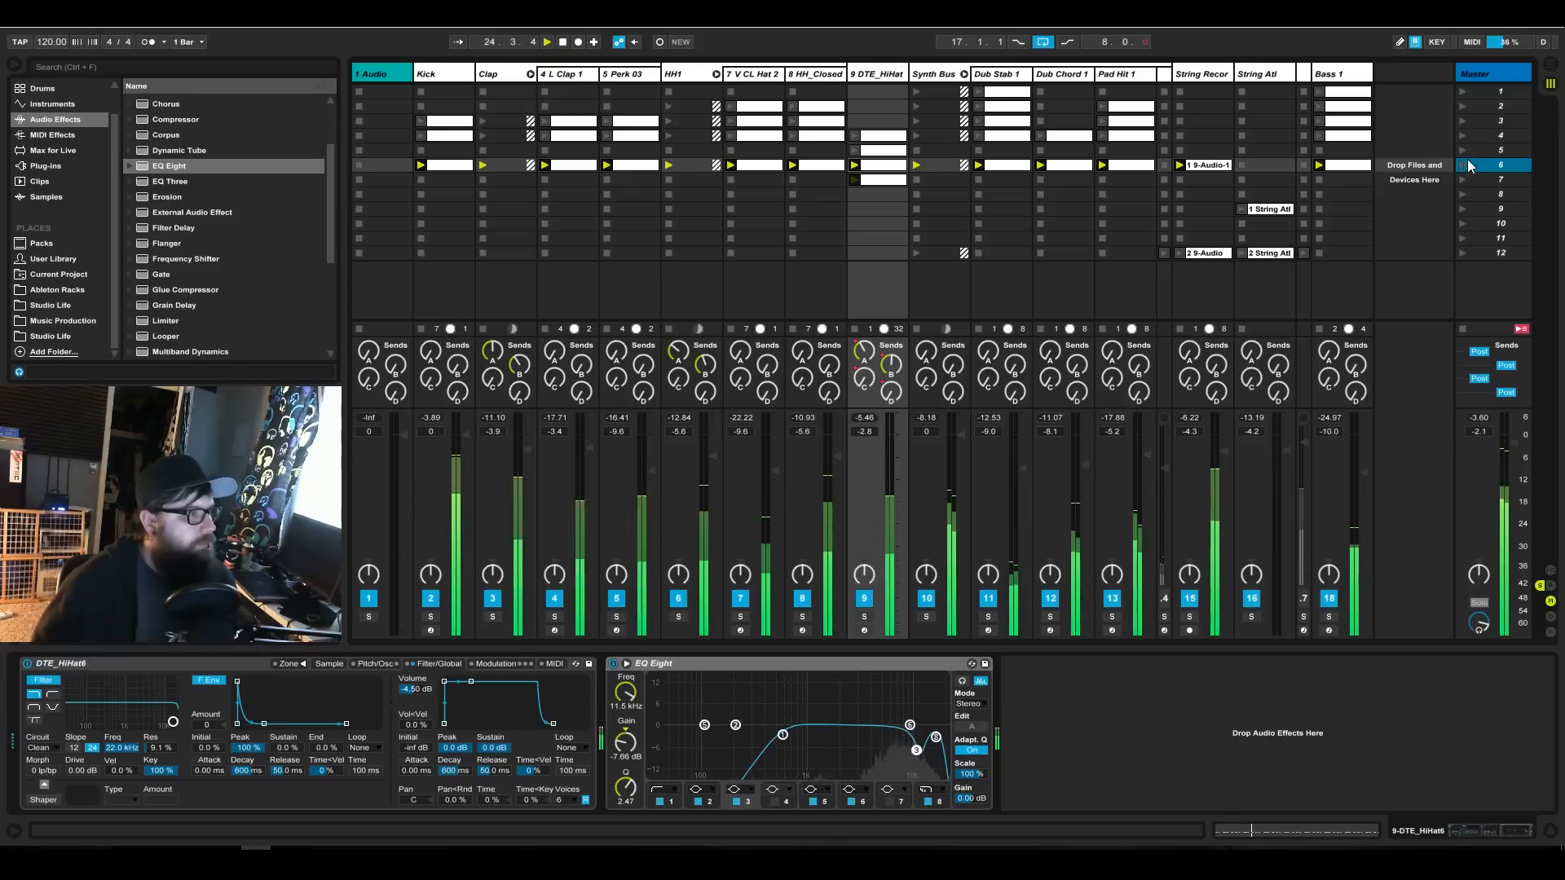
{"action": "left_click", "coordinate": [1460, 137]}
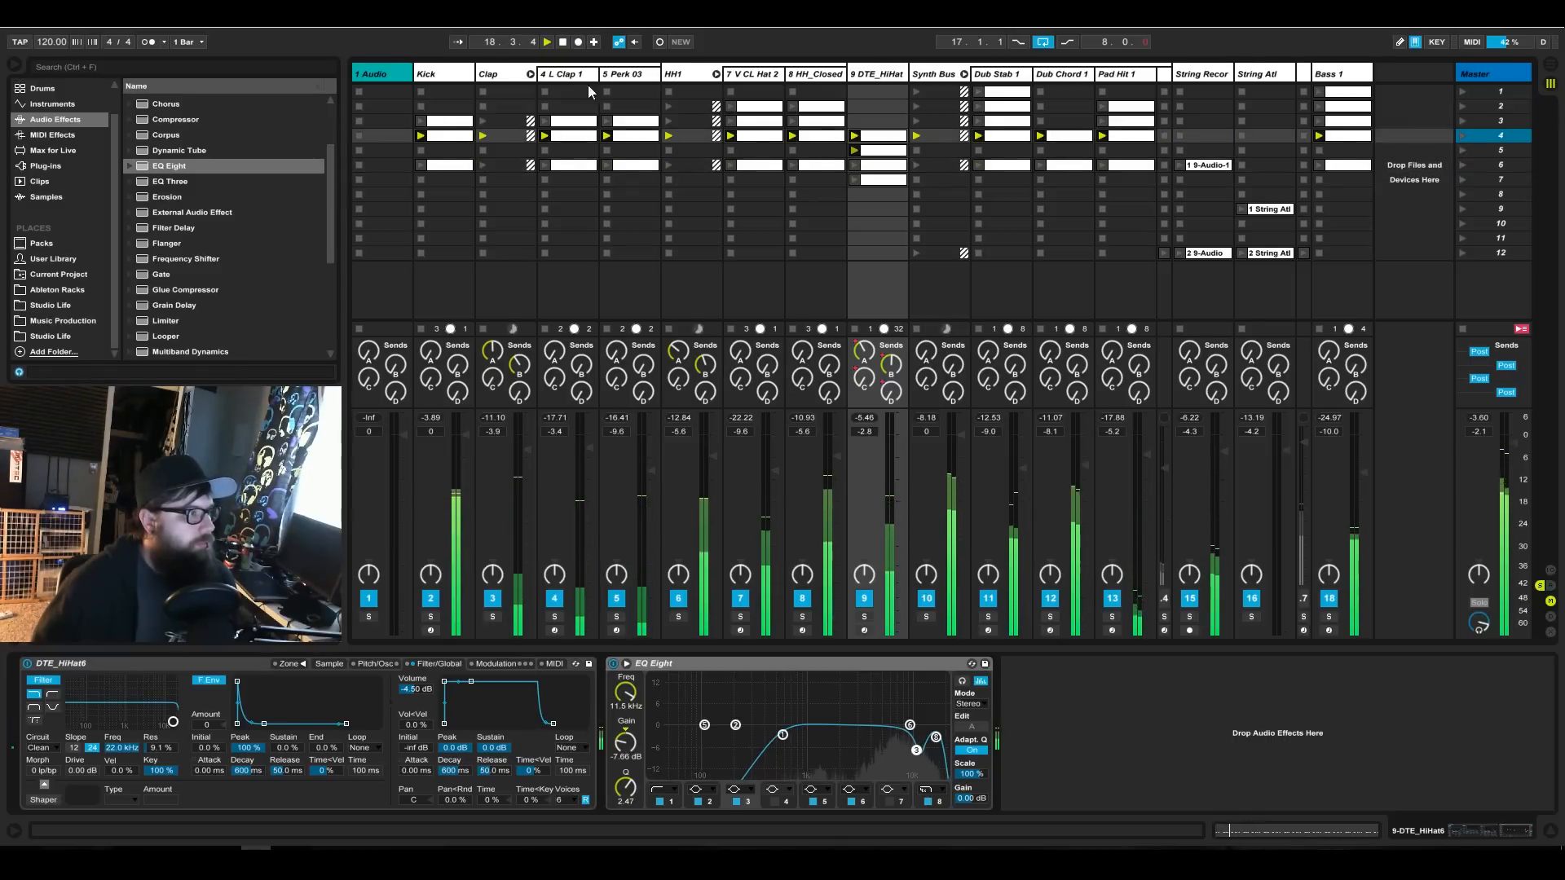
Inspect the note in the scene 4 Kick clip, then relaunch the clip and scene 4 to listen.
{"action": "double_click", "coordinate": [448, 135]}
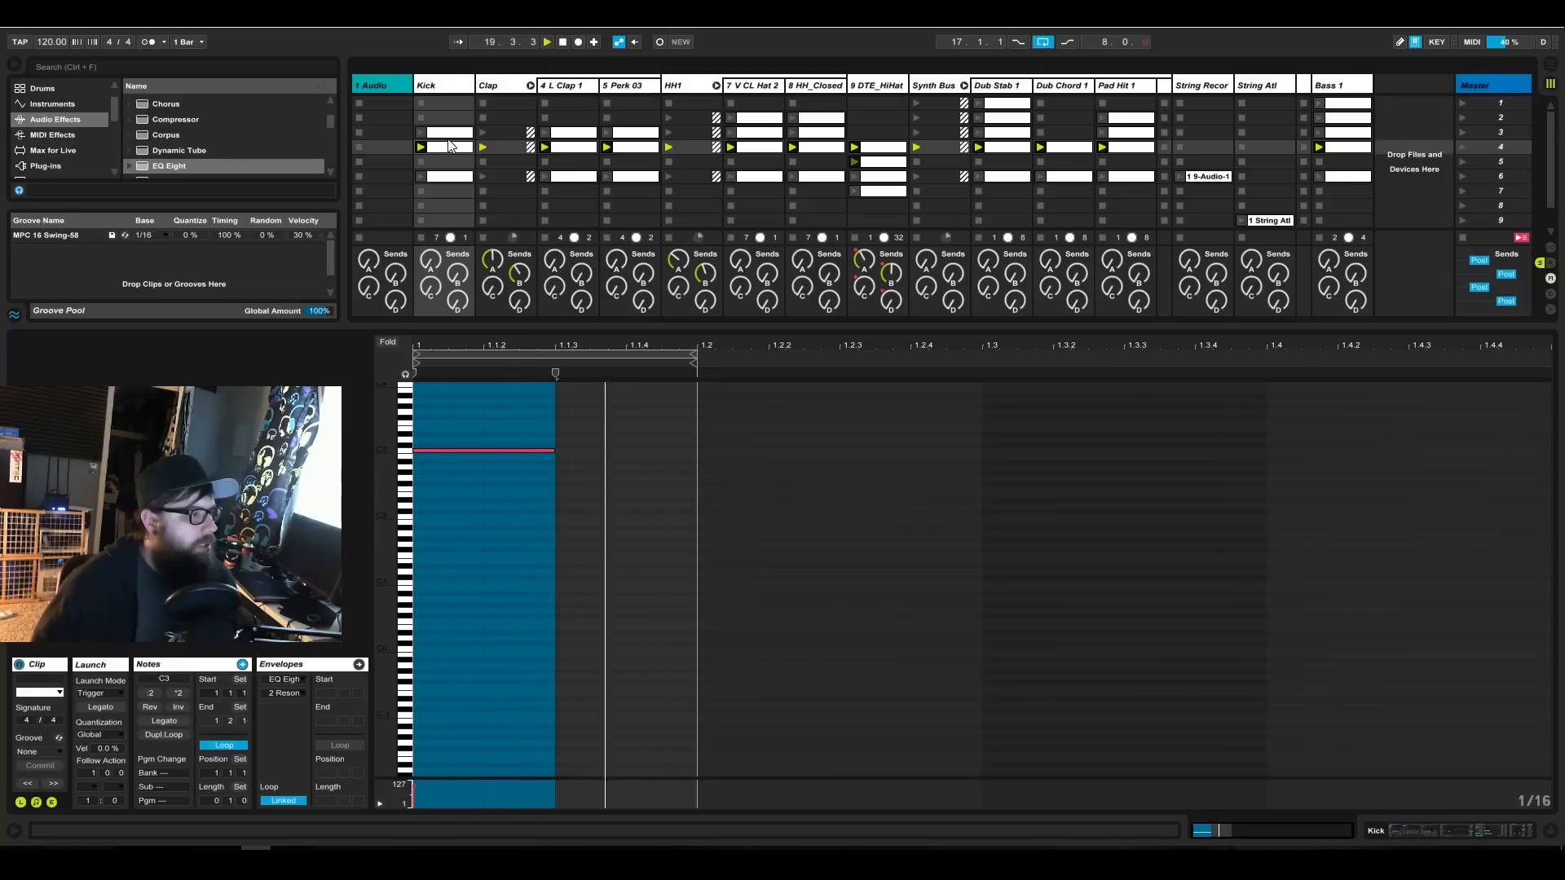
{"action": "left_click", "coordinate": [520, 451]}
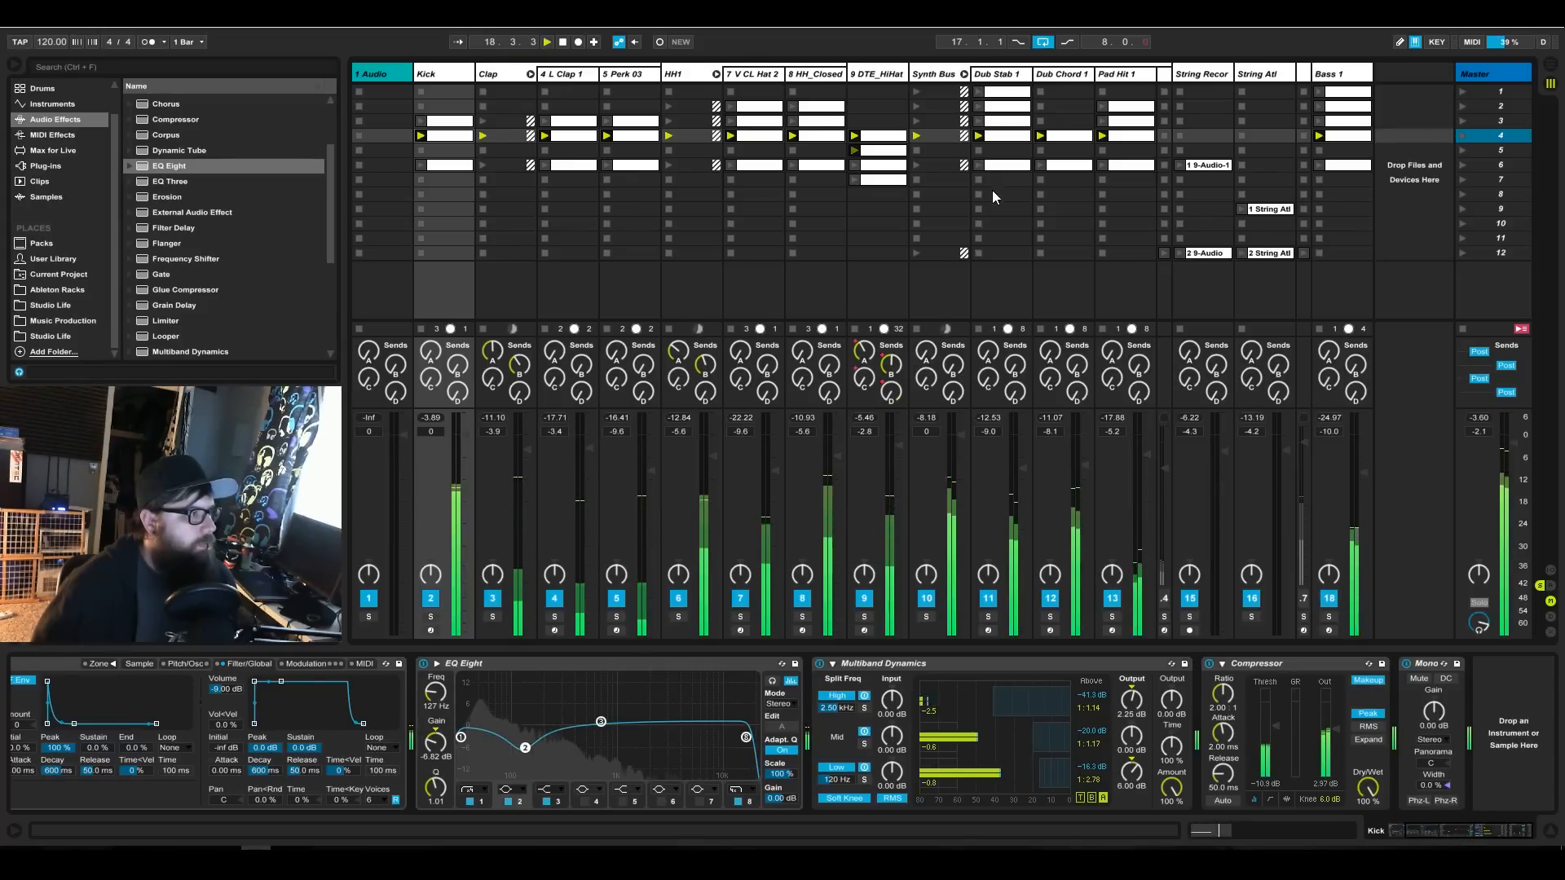
{"action": "left_click", "coordinate": [419, 135]}
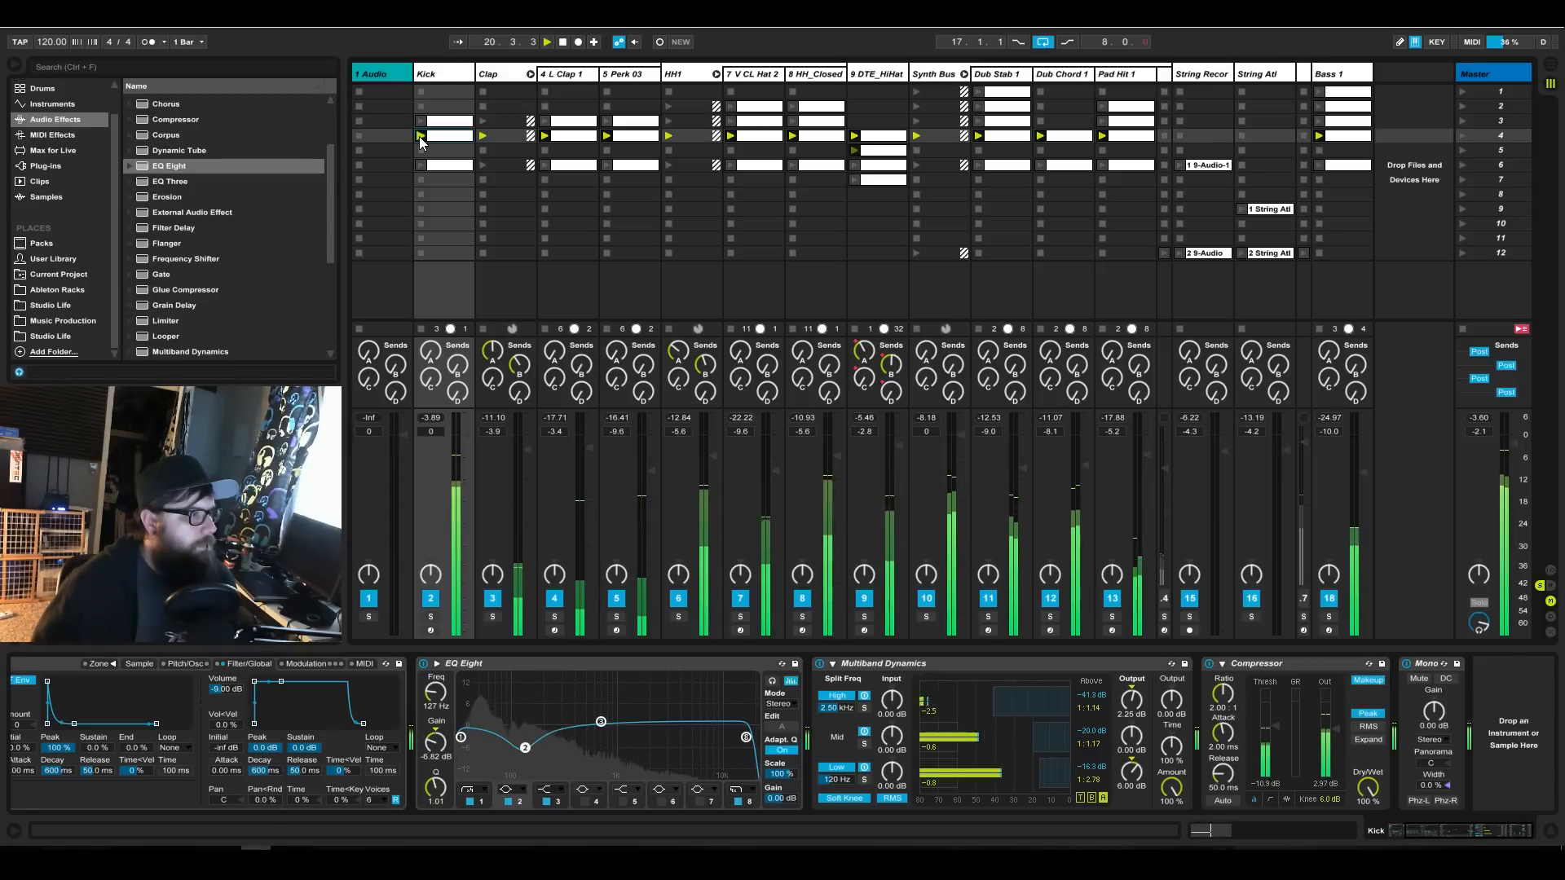
{"action": "left_click", "coordinate": [1461, 135]}
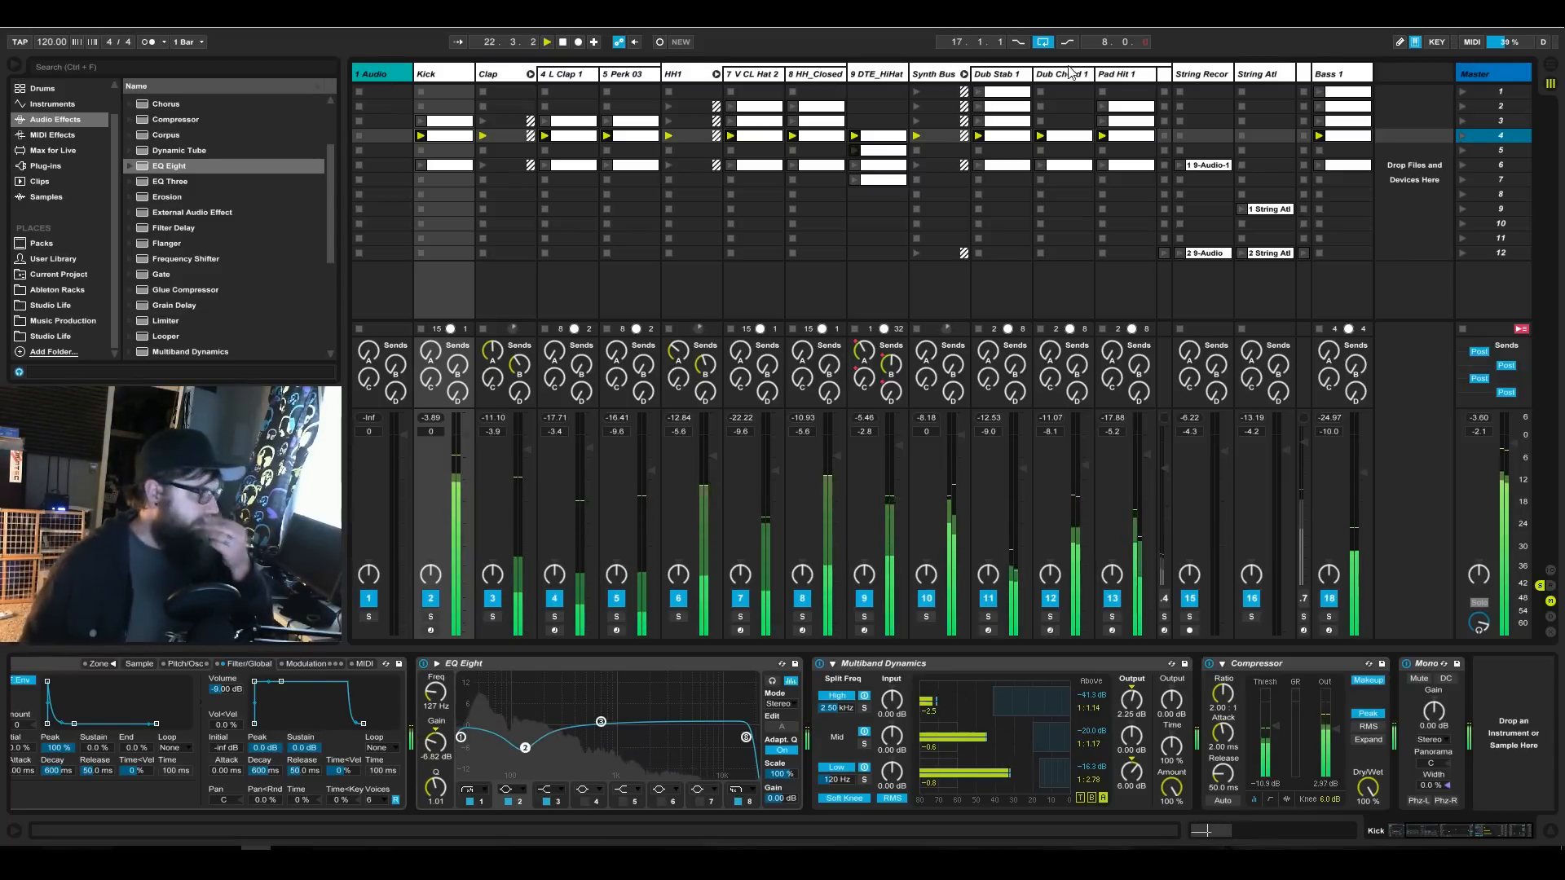
Open the scene 4 Kick clip and set its loop length to one bar.
{"action": "double_click", "coordinate": [447, 136]}
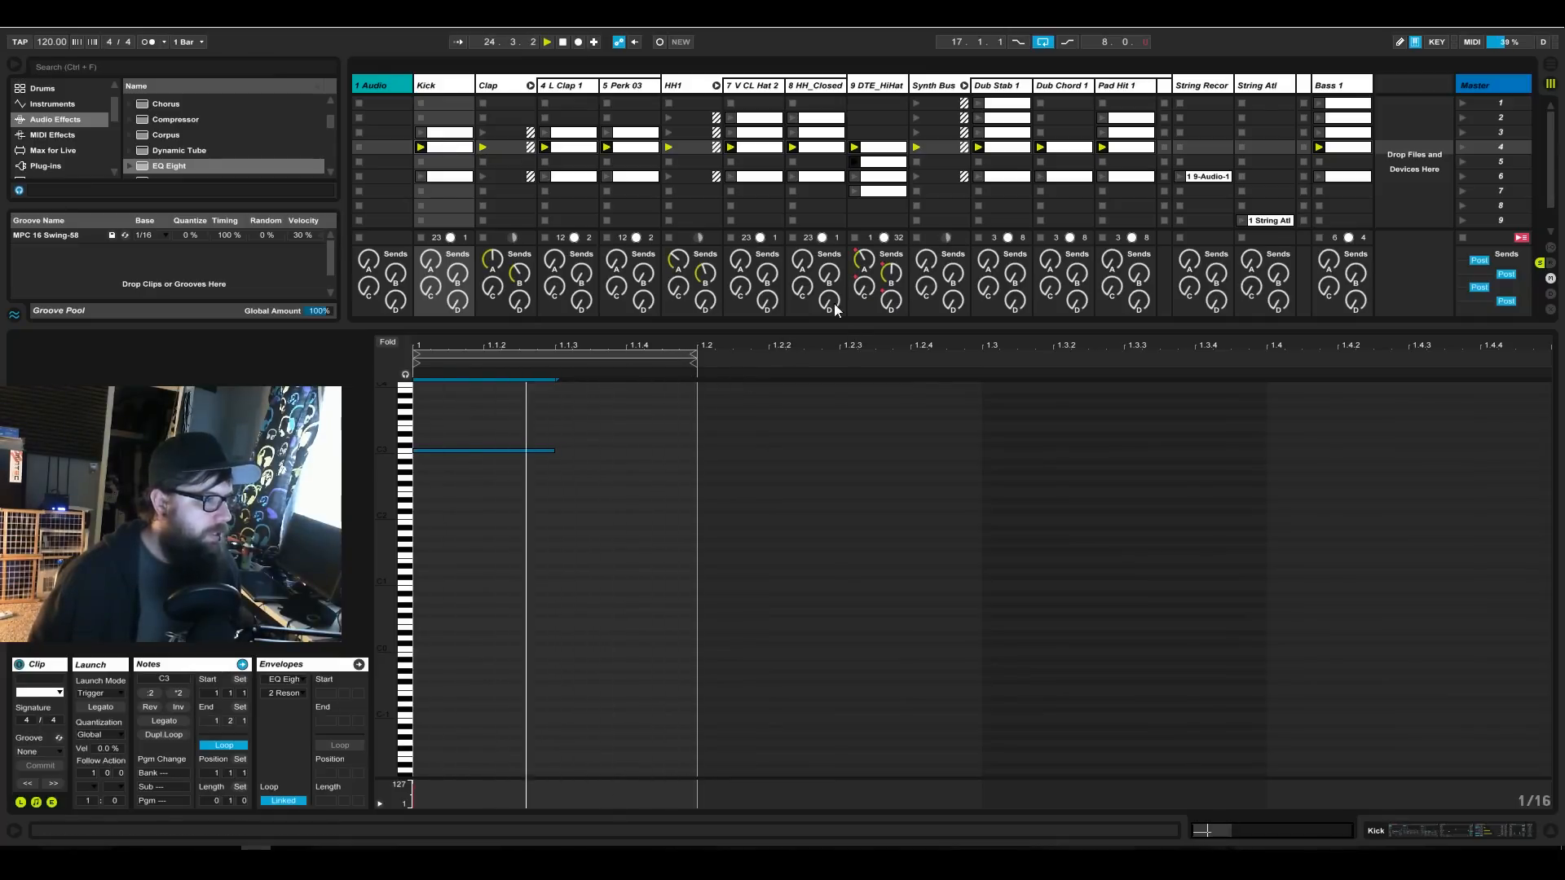
{"action": "left_click", "coordinate": [210, 800]}
{"action": "mouse_move", "coordinate": [210, 800]}
{"action": "left_mouse_down"}
{"action": "mouse_move", "coordinate": [210, 788]}
{"action": "mouse_move", "coordinate": [228, 820]}
{"action": "mouse_move", "coordinate": [228, 792]}
{"action": "left_mouse_up"}
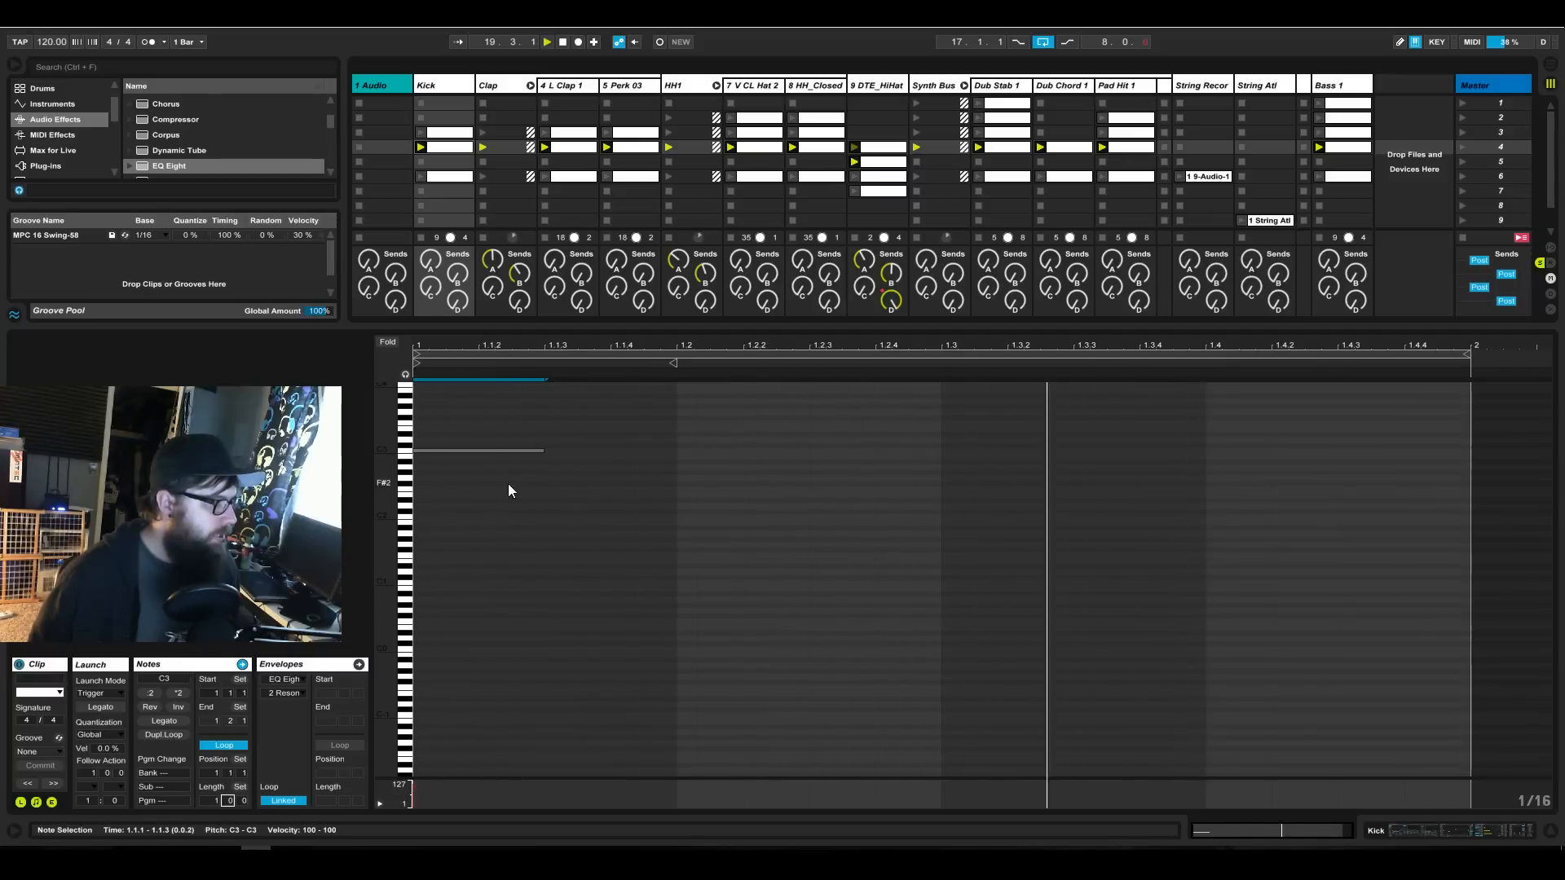
Duplicate the C3 kick note onto beats 2, 3 and 4 of the bar, close the clip's notes and relaunch scene 4.
{"action": "left_click", "coordinate": [531, 493]}
{"action": "left_click_drag", "start_coordinate": [543, 474], "coordinate": [403, 412]}
{"action": "key", "text": "ctrl+d"}
{"action": "left_click_drag", "start_coordinate": [613, 450], "coordinate": [736, 455]}
{"action": "left_click_drag", "start_coordinate": [559, 518], "coordinate": [467, 445]}
{"action": "left_click_drag", "start_coordinate": [819, 527], "coordinate": [657, 417]}
{"action": "left_click_drag", "start_coordinate": [681, 587], "coordinate": [360, 393]}
{"action": "left_click_drag", "start_coordinate": [661, 629], "coordinate": [429, 411]}
{"action": "key", "text": "ctrl+d"}
{"action": "key", "text": "ctrl+d"}
{"action": "key", "text": "ctrl+d"}
{"action": "key", "text": "ctrl+d"}
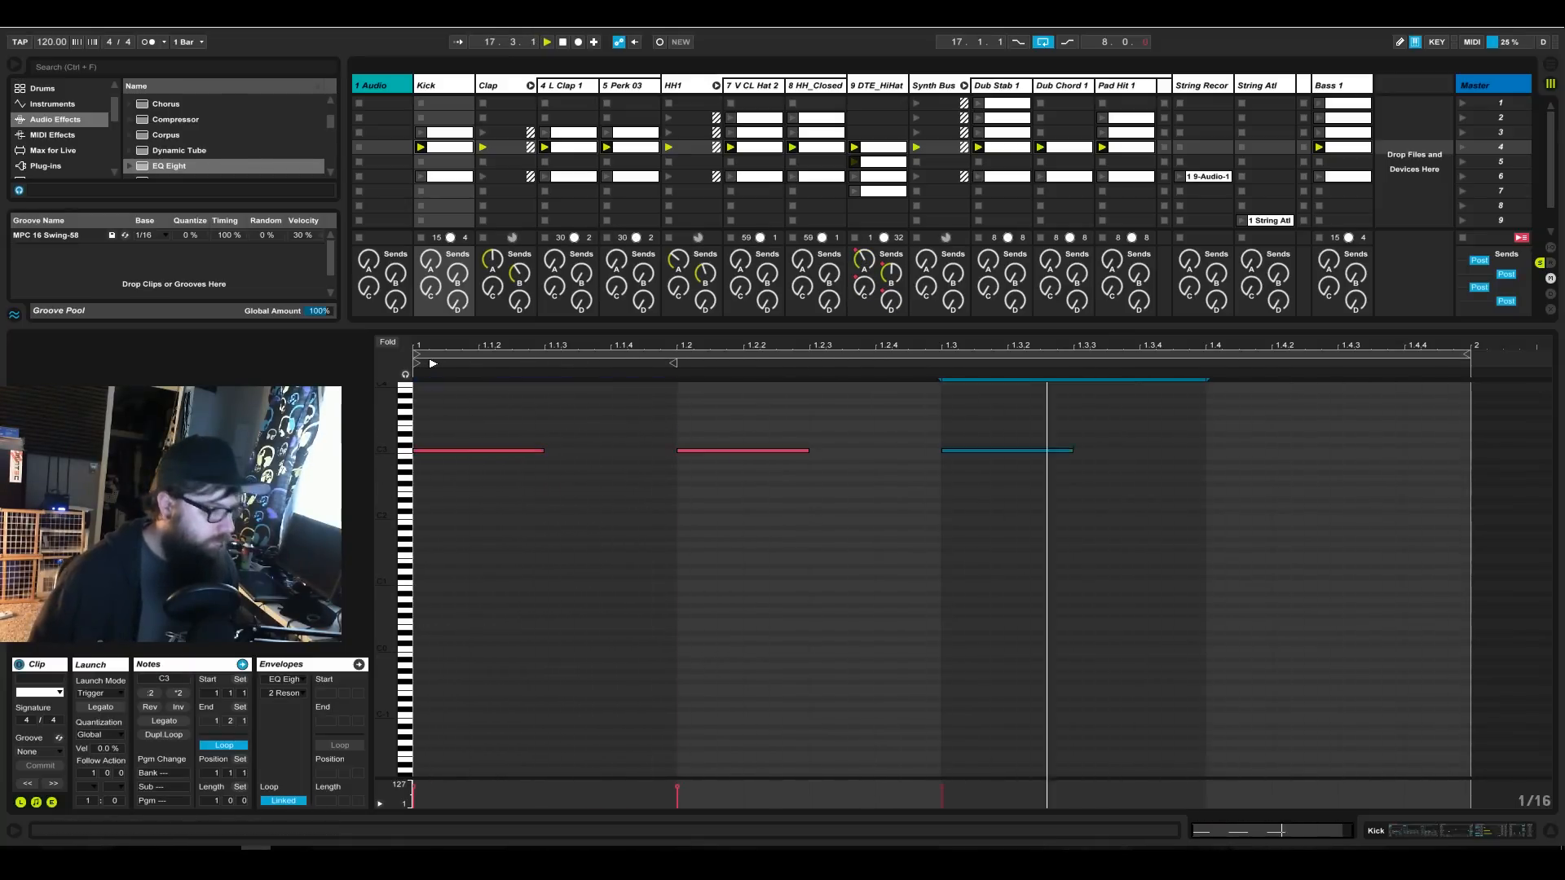
{"action": "key", "text": "ctrl+z"}
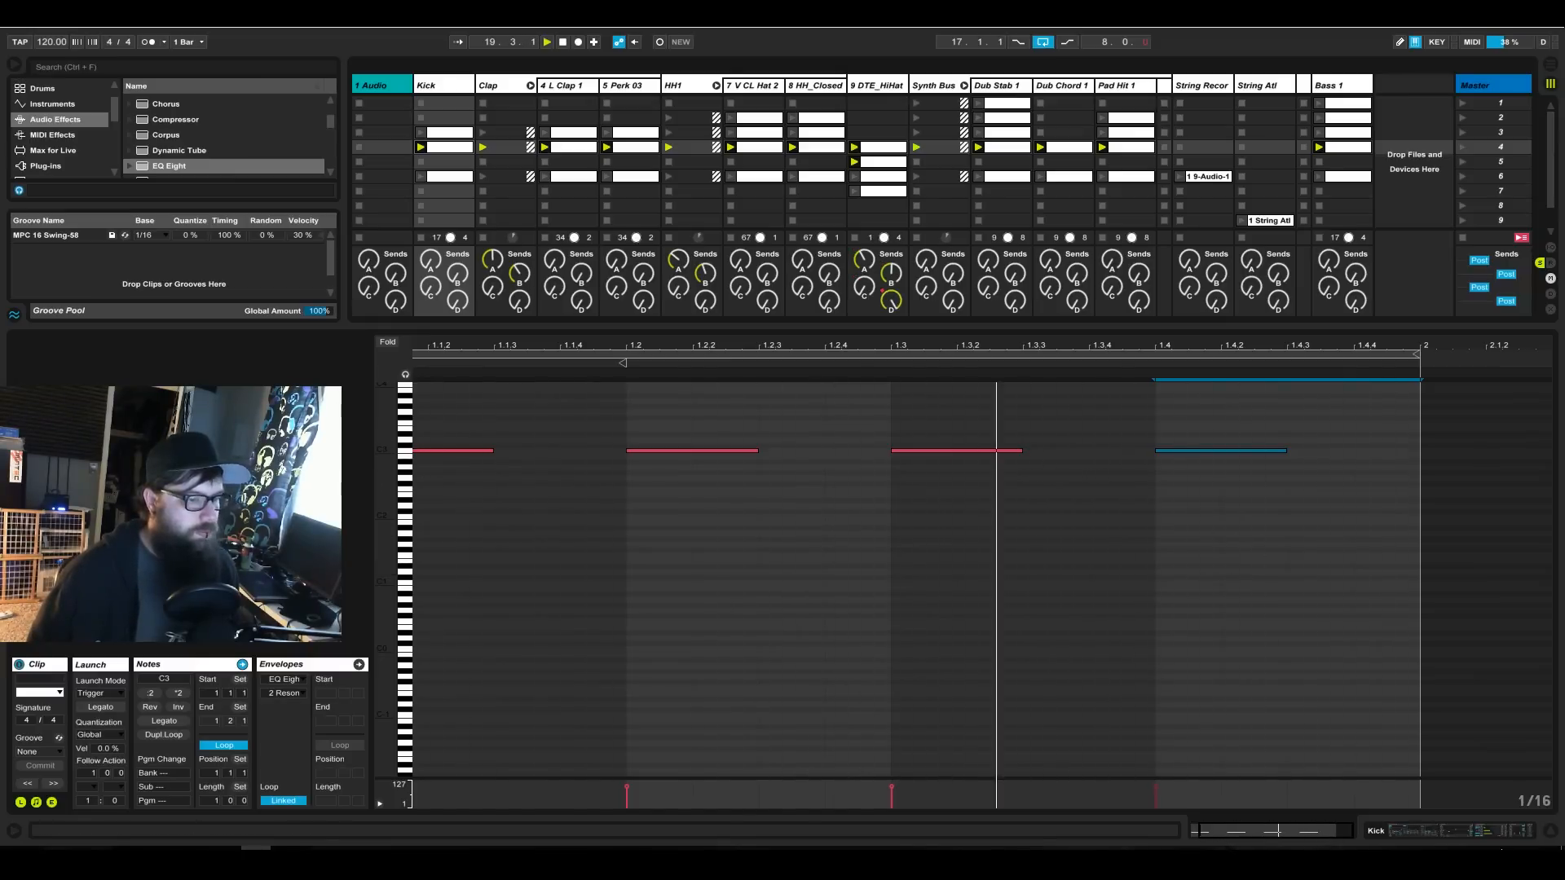
{"action": "left_click", "coordinate": [1463, 832]}
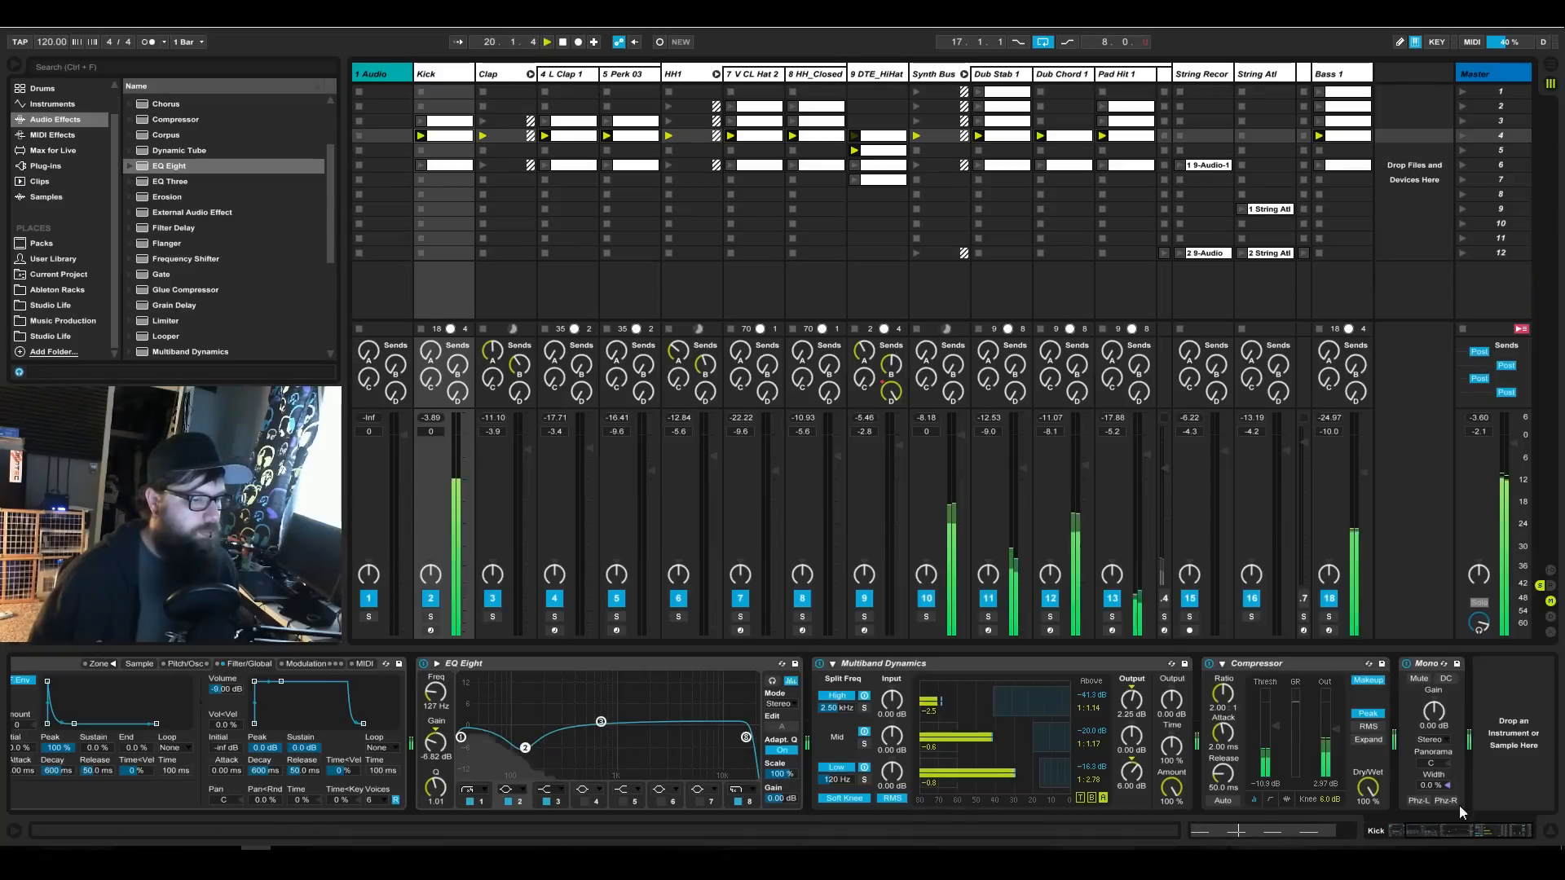
{"action": "left_click", "coordinate": [1459, 136]}
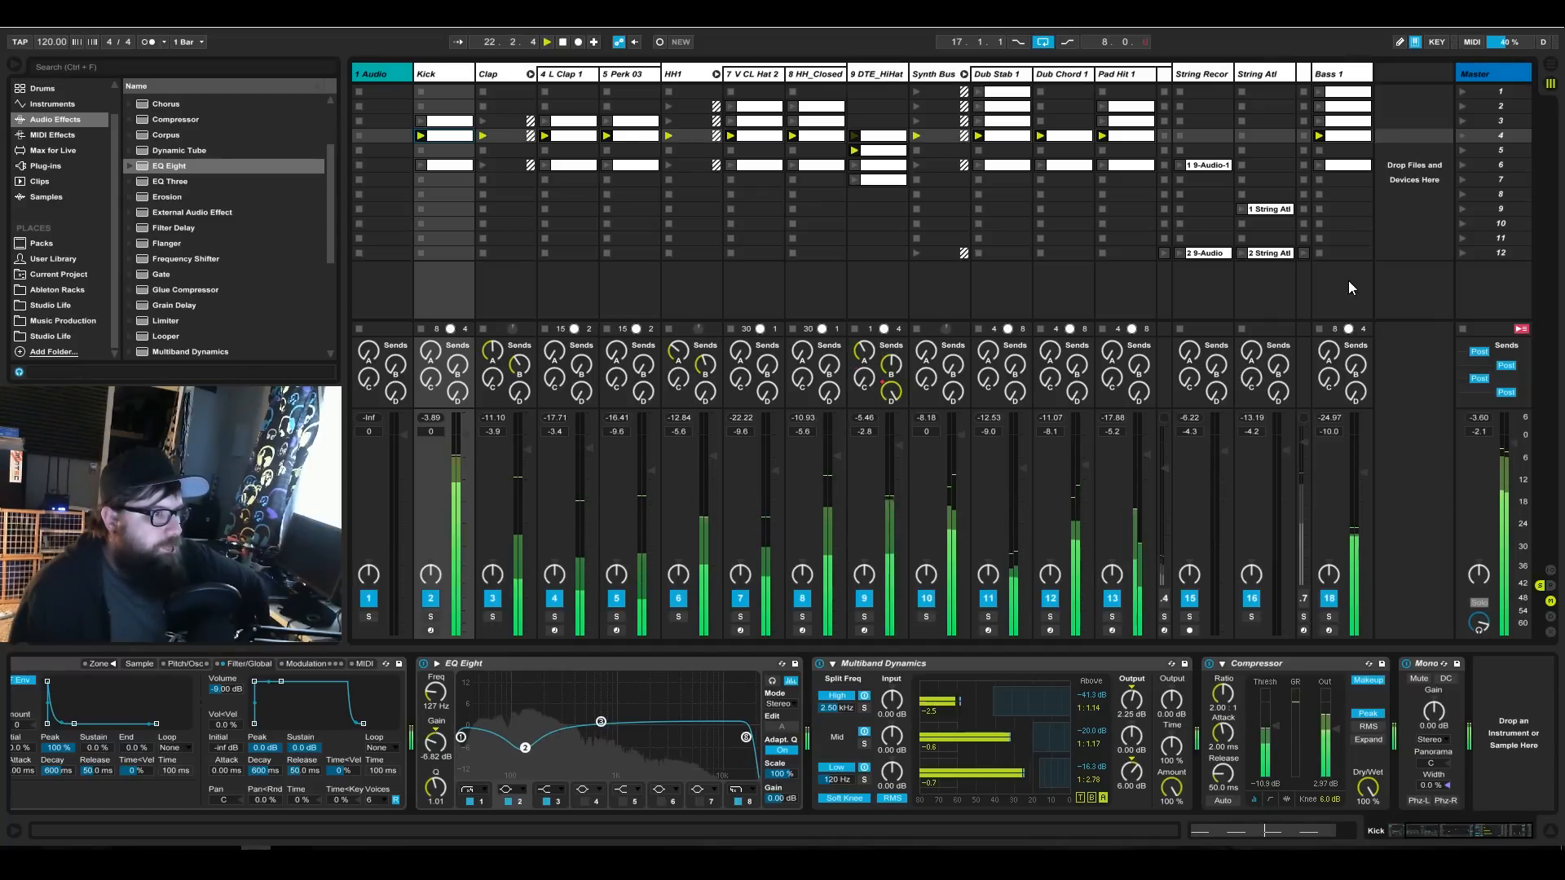
Check the waveform of the first String Atl clip and move the clip from scene 9 to scene 10.
{"action": "double_click", "coordinate": [1268, 209]}
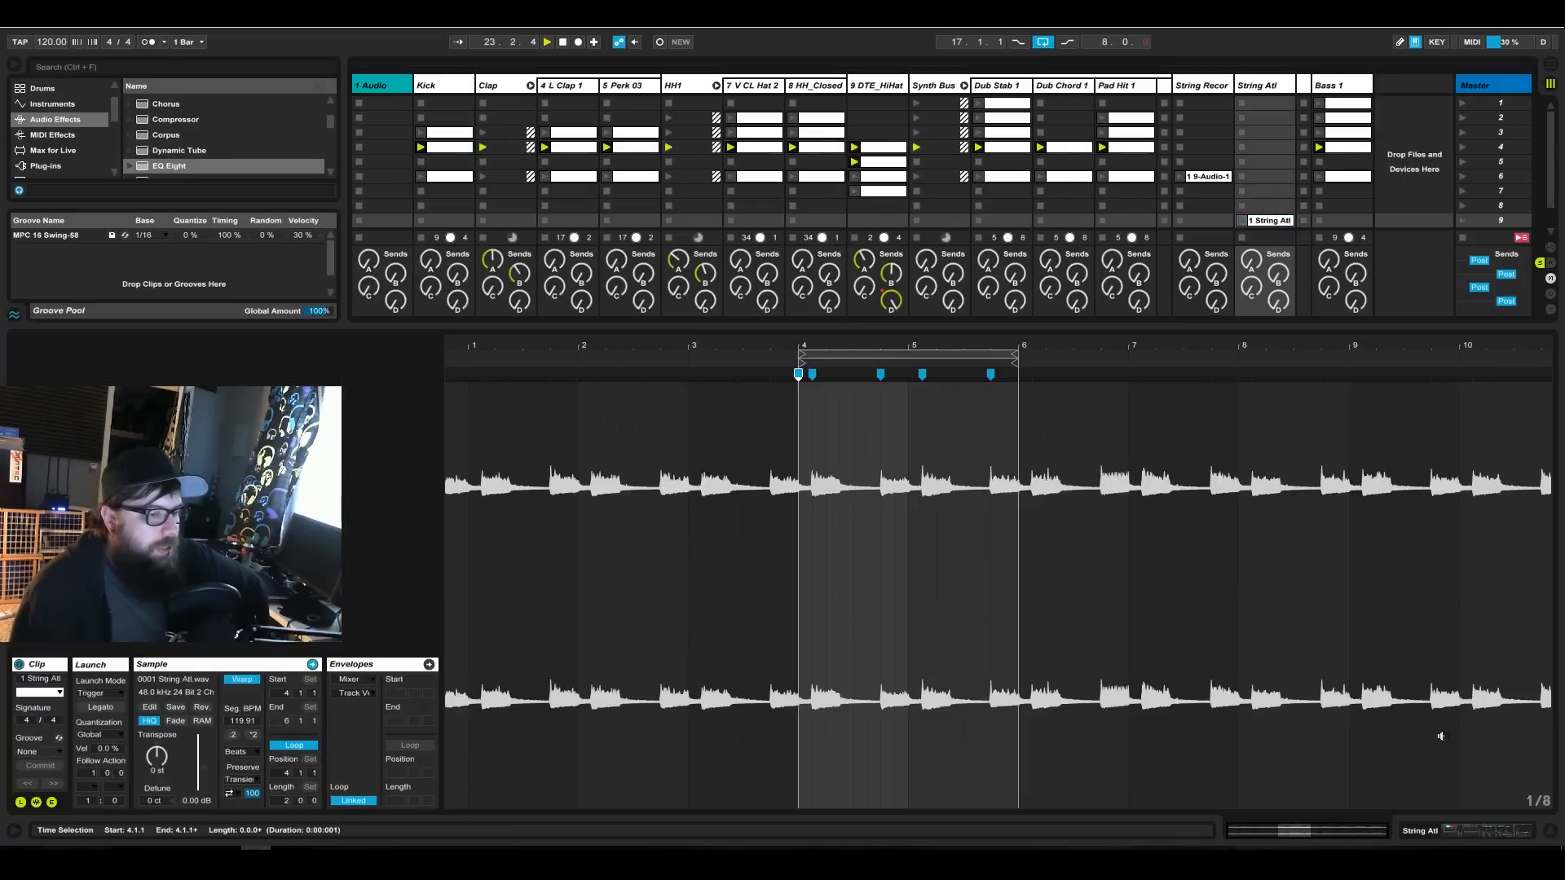
{"action": "left_click", "coordinate": [1484, 835]}
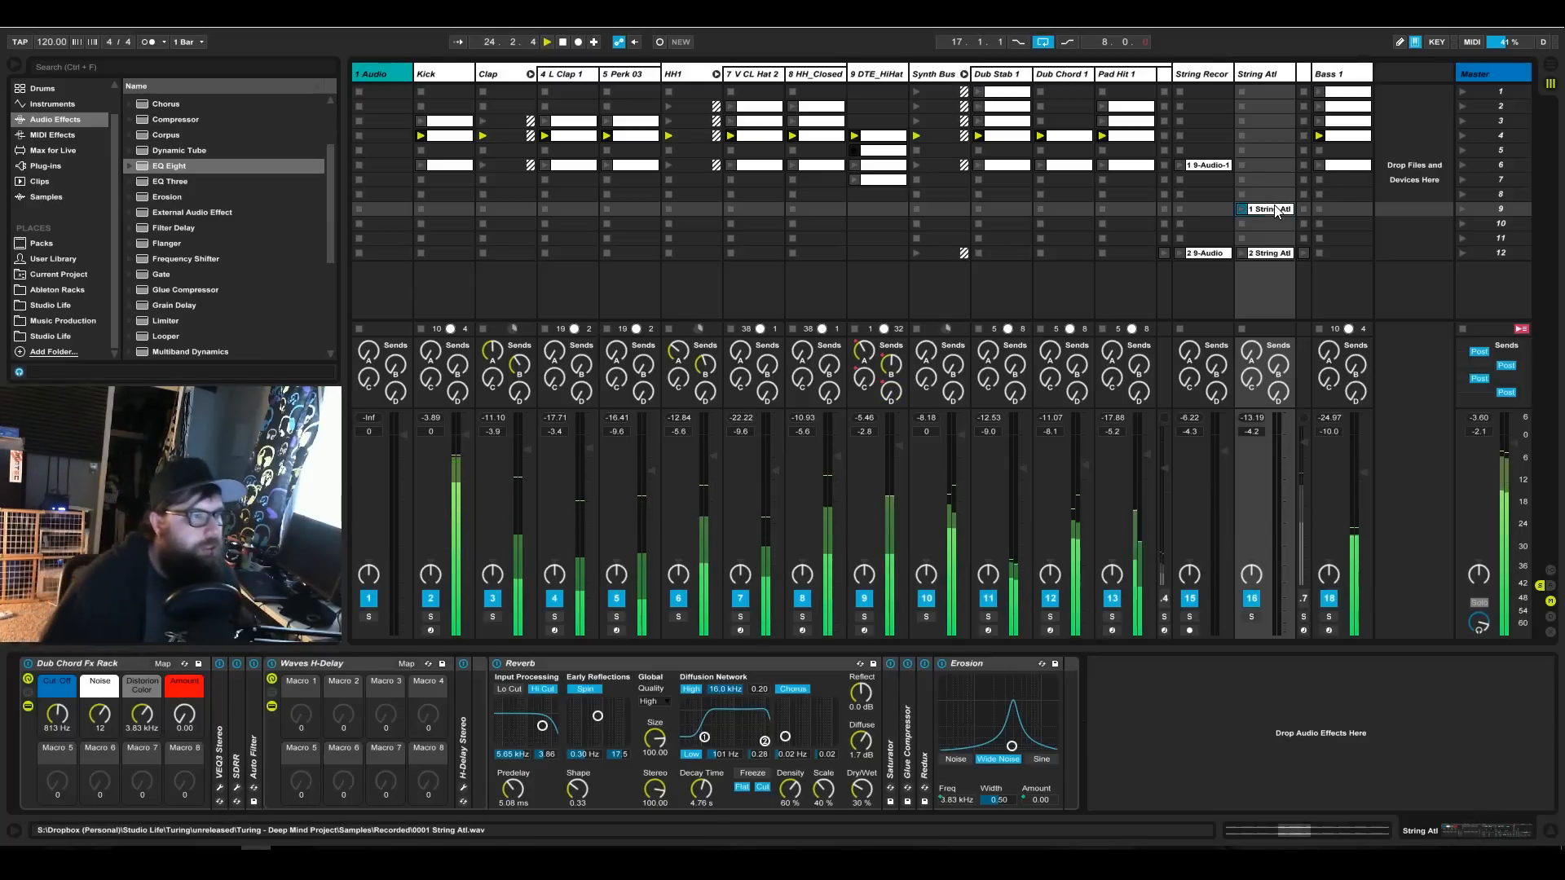
{"action": "left_click_drag", "start_coordinate": [1274, 182], "coordinate": [1273, 181]}
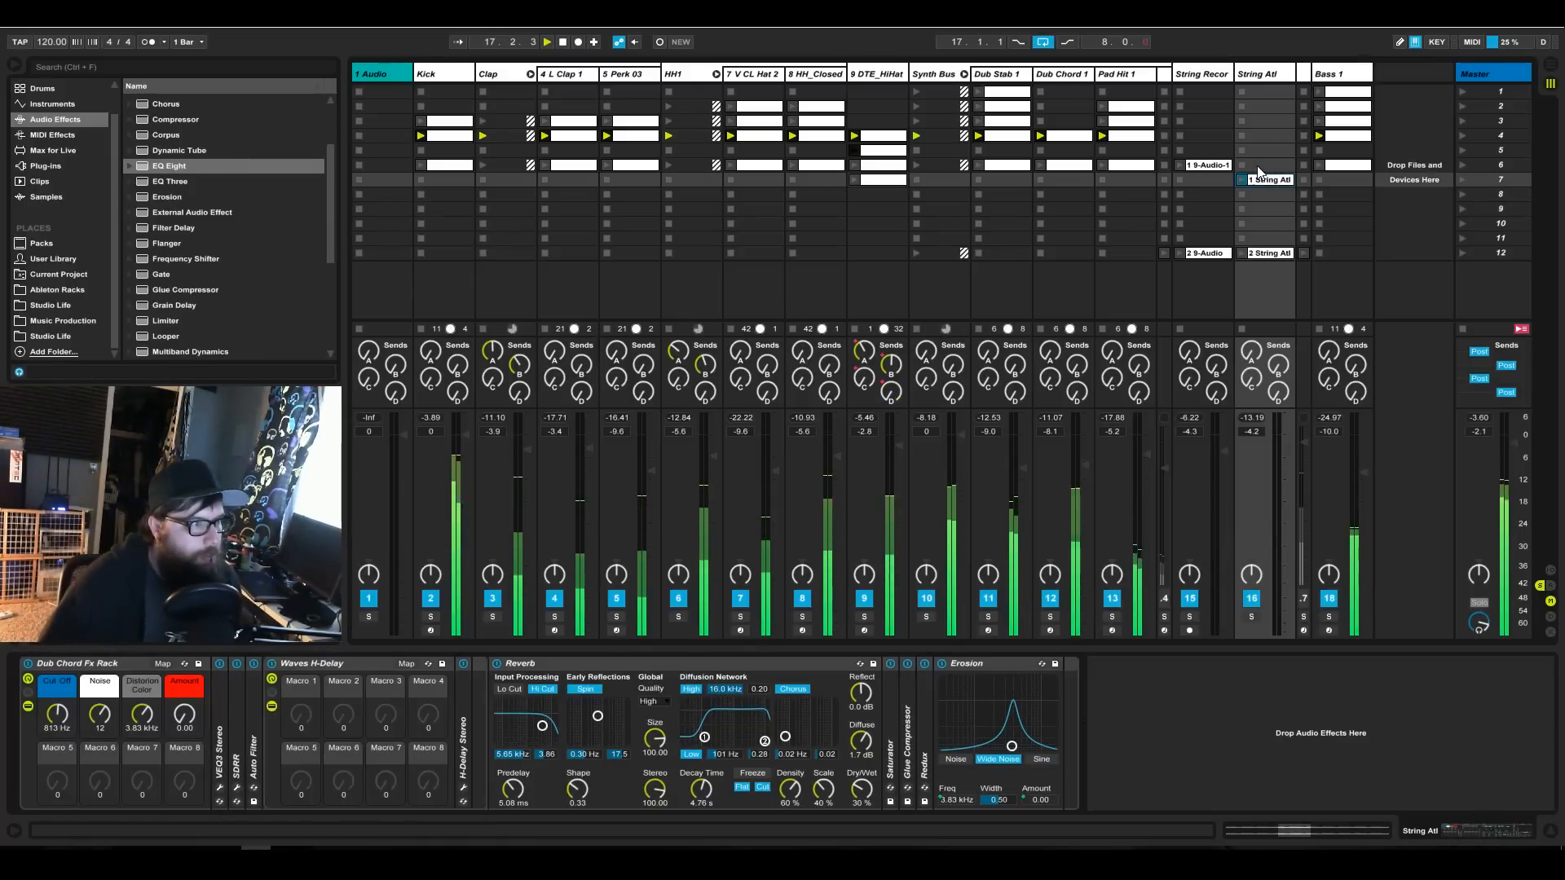
{"action": "left_click", "coordinate": [1341, 167]}
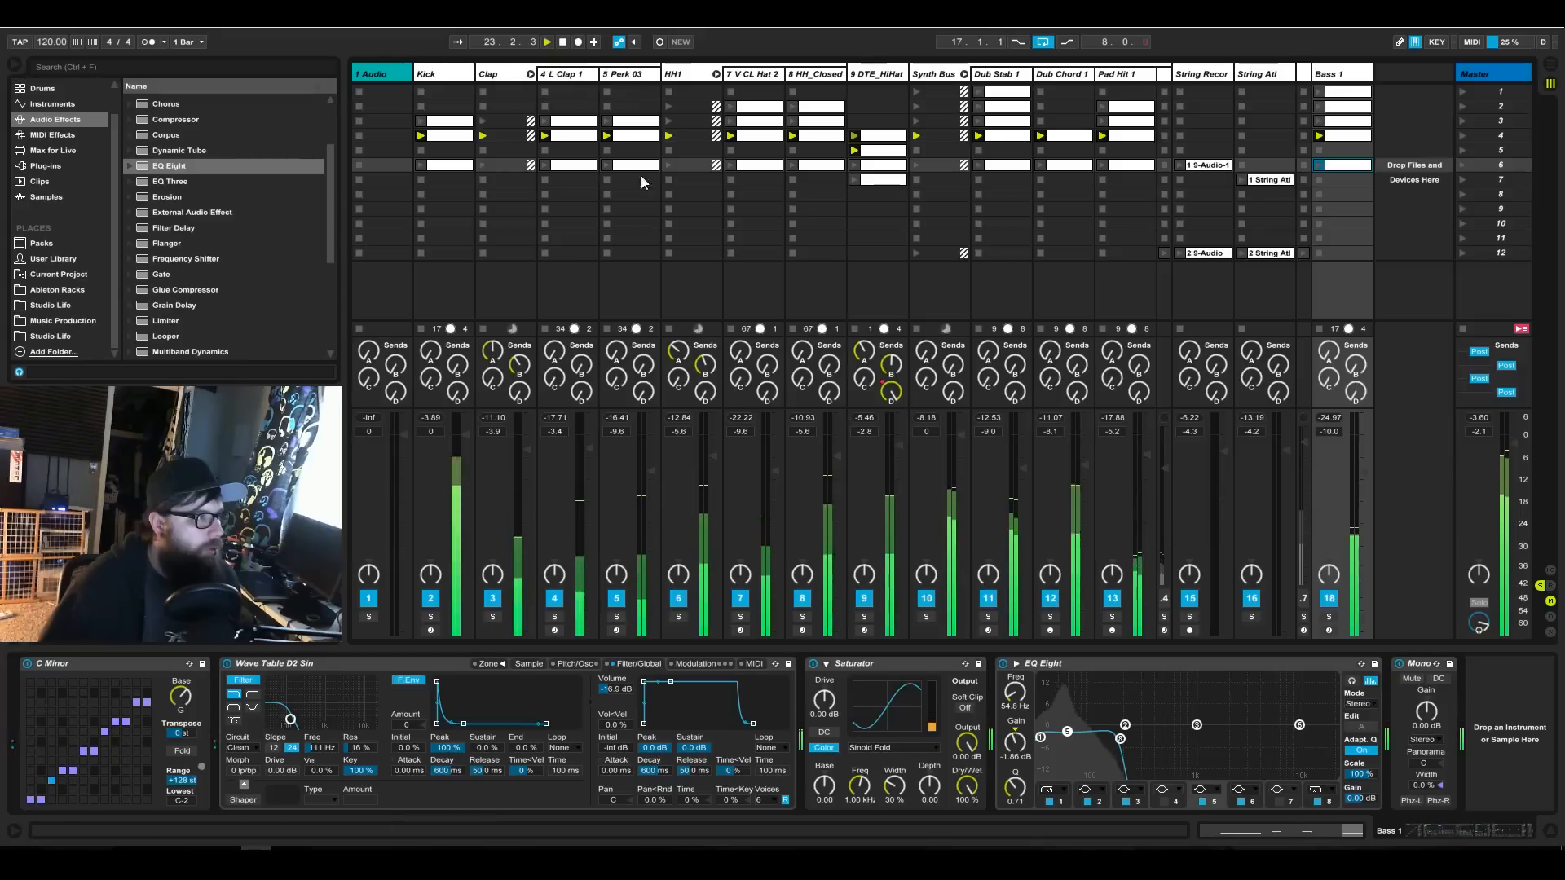
{"action": "left_click_drag", "start_coordinate": [1270, 179], "coordinate": [1270, 224]}
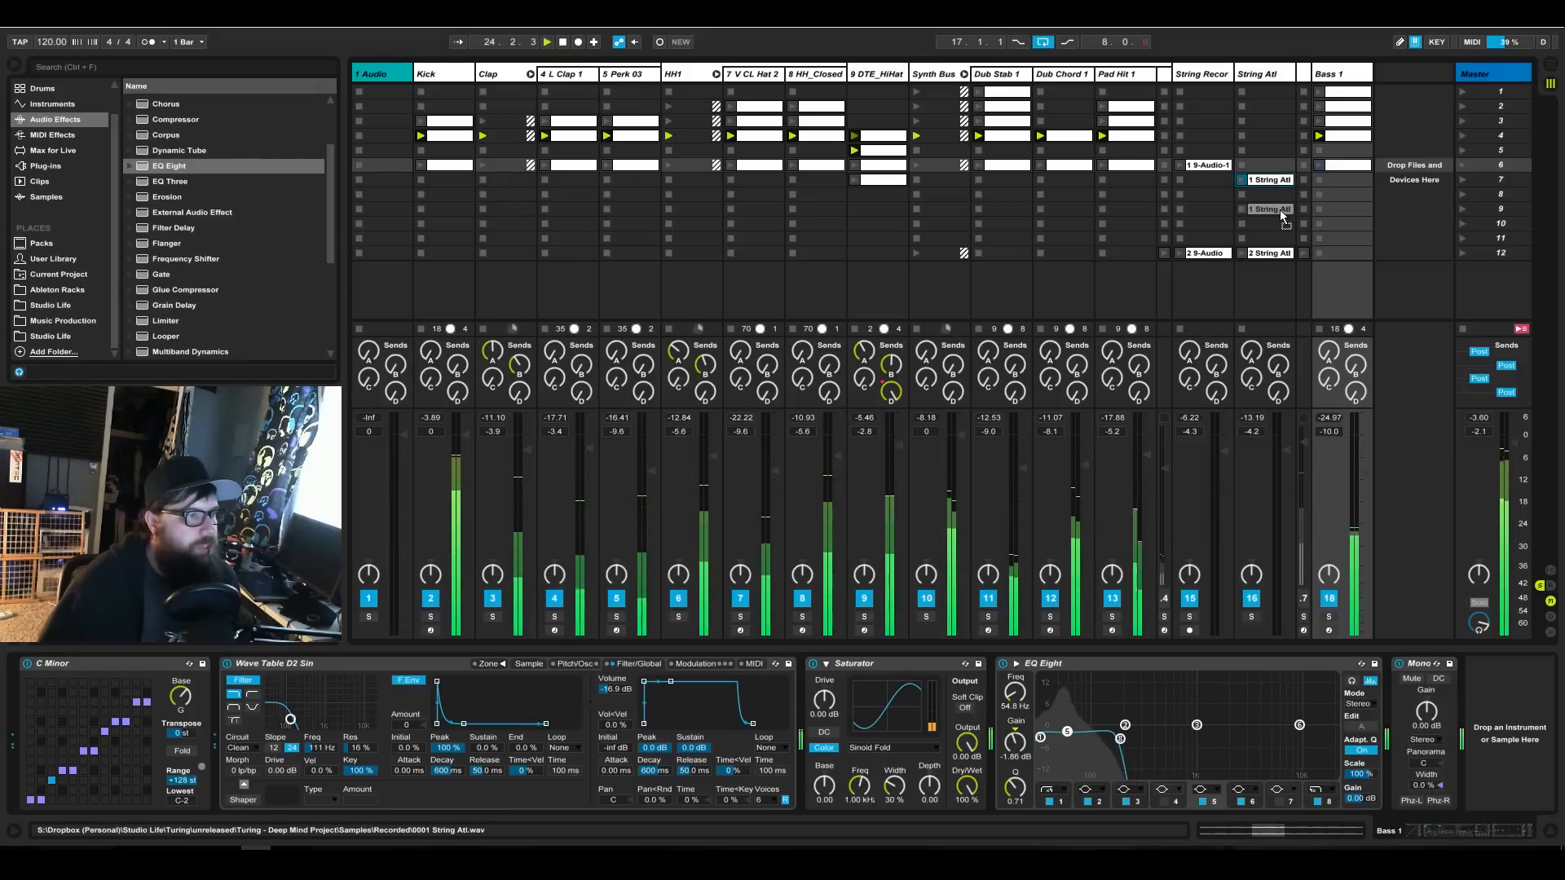
{"action": "left_click", "coordinate": [1336, 169]}
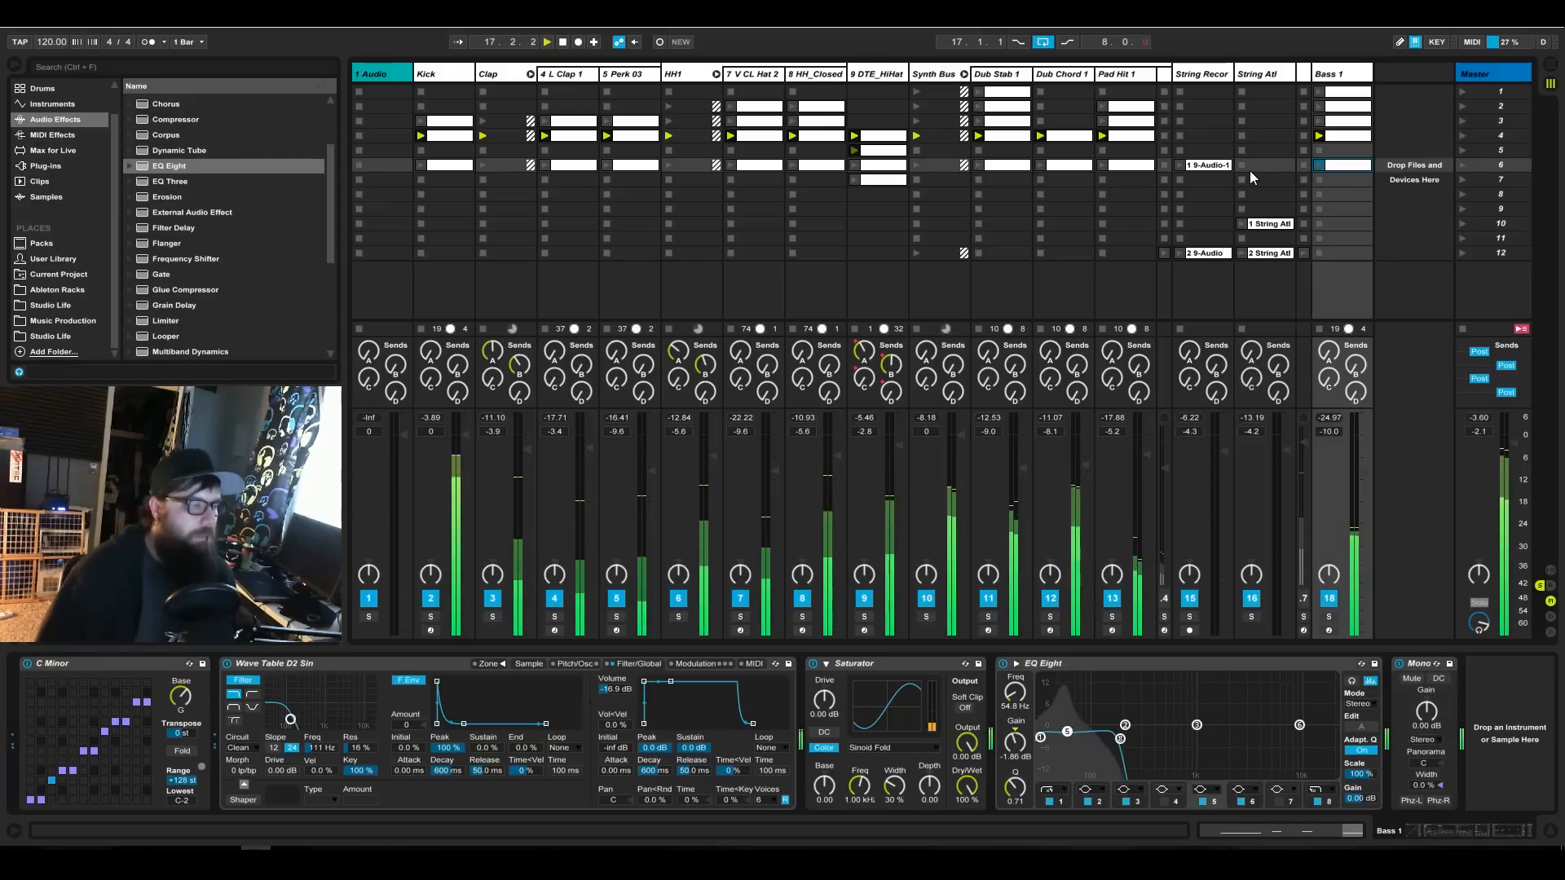
Copy the L Clap 1 and Perk 03 clips from scene 6 to scene 8.
{"action": "left_click", "coordinate": [570, 168]}
{"action": "left_click", "coordinate": [632, 167]}
{"action": "left_click_drag", "start_coordinate": [632, 166], "coordinate": [634, 198]}
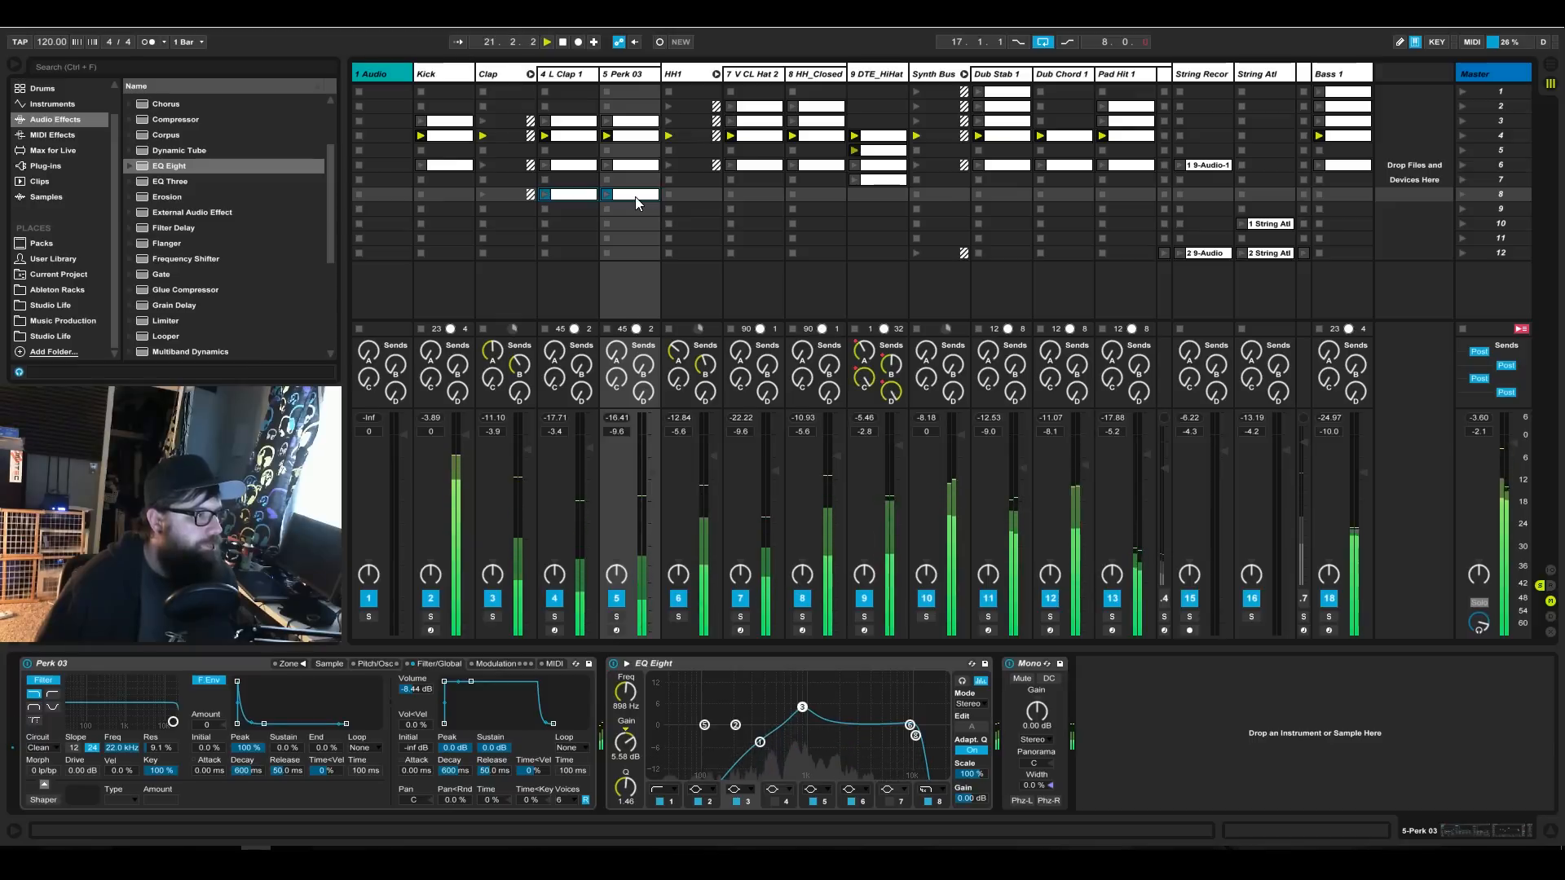
Copy the Dub Stab 1, Dub Chord 1 and Pad Hit 1 clips from scene 6 to scene 8.
{"action": "left_click", "coordinate": [1126, 168]}
{"action": "left_click", "coordinate": [998, 167], "text": "shift"}
{"action": "left_click_drag", "start_coordinate": [998, 168], "coordinate": [1001, 199]}
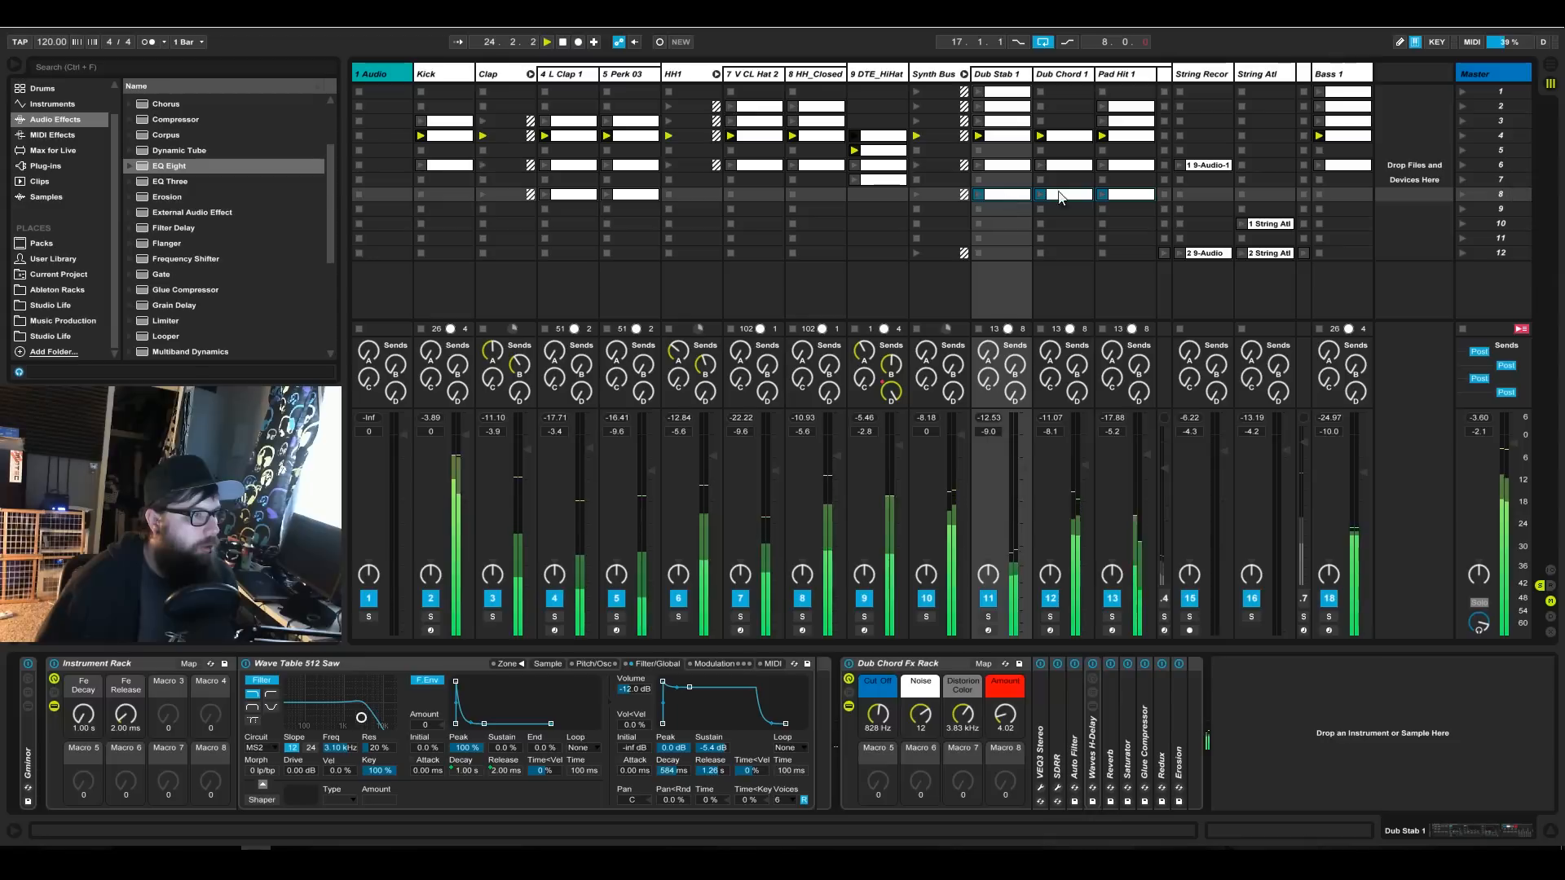
Move the first String Recordings clip from scene 6 to scene 4 and launch scene 4.
{"action": "left_click", "coordinate": [1197, 164]}
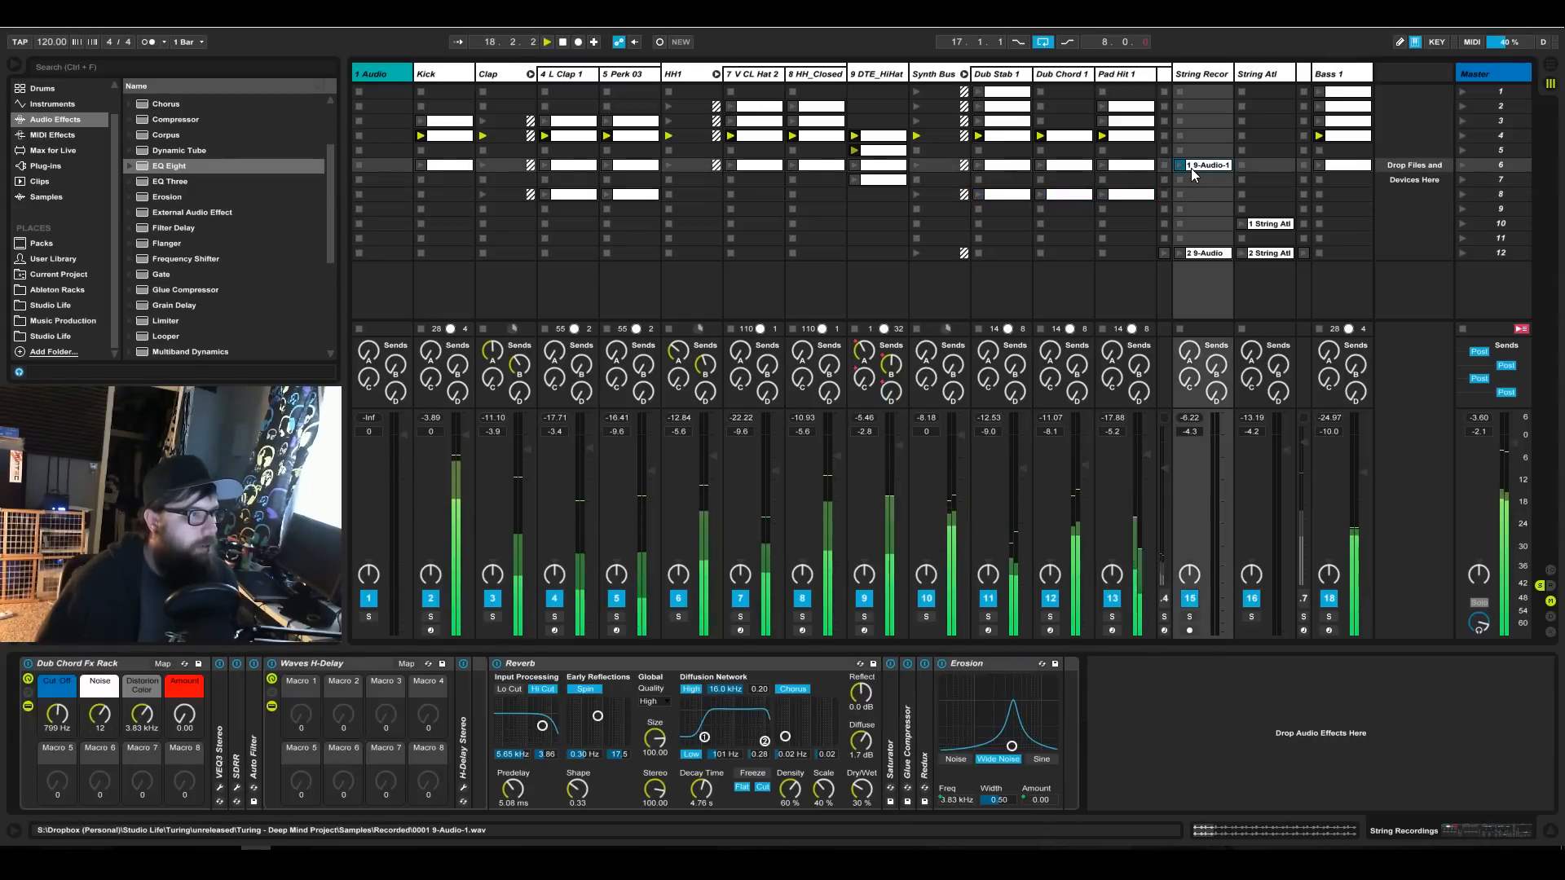
{"action": "left_click_drag", "start_coordinate": [1191, 168], "coordinate": [1184, 138]}
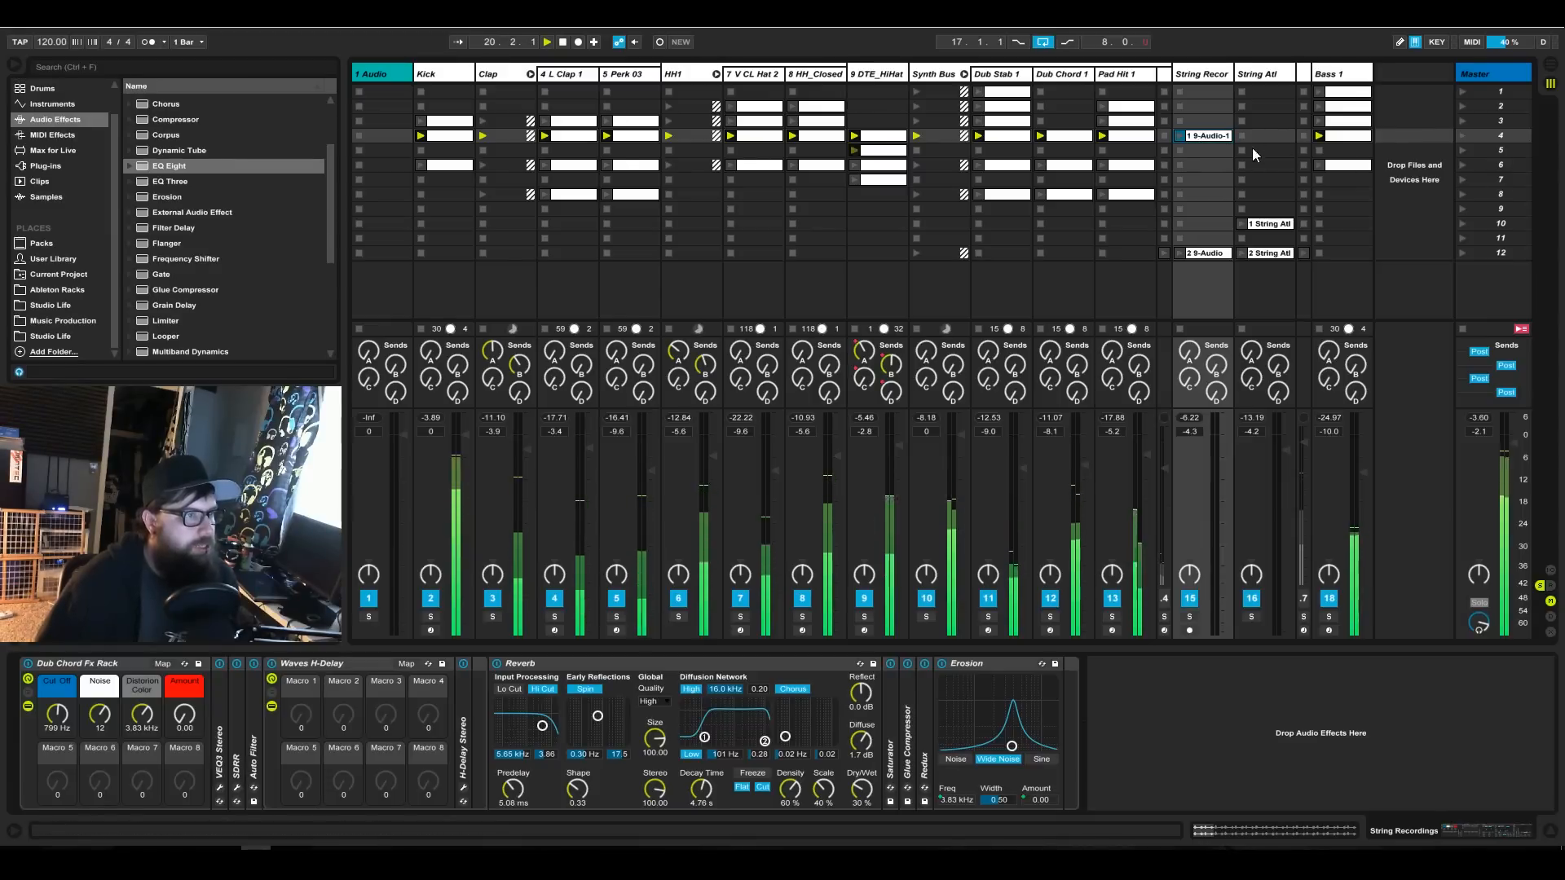
{"action": "left_click", "coordinate": [1461, 135]}
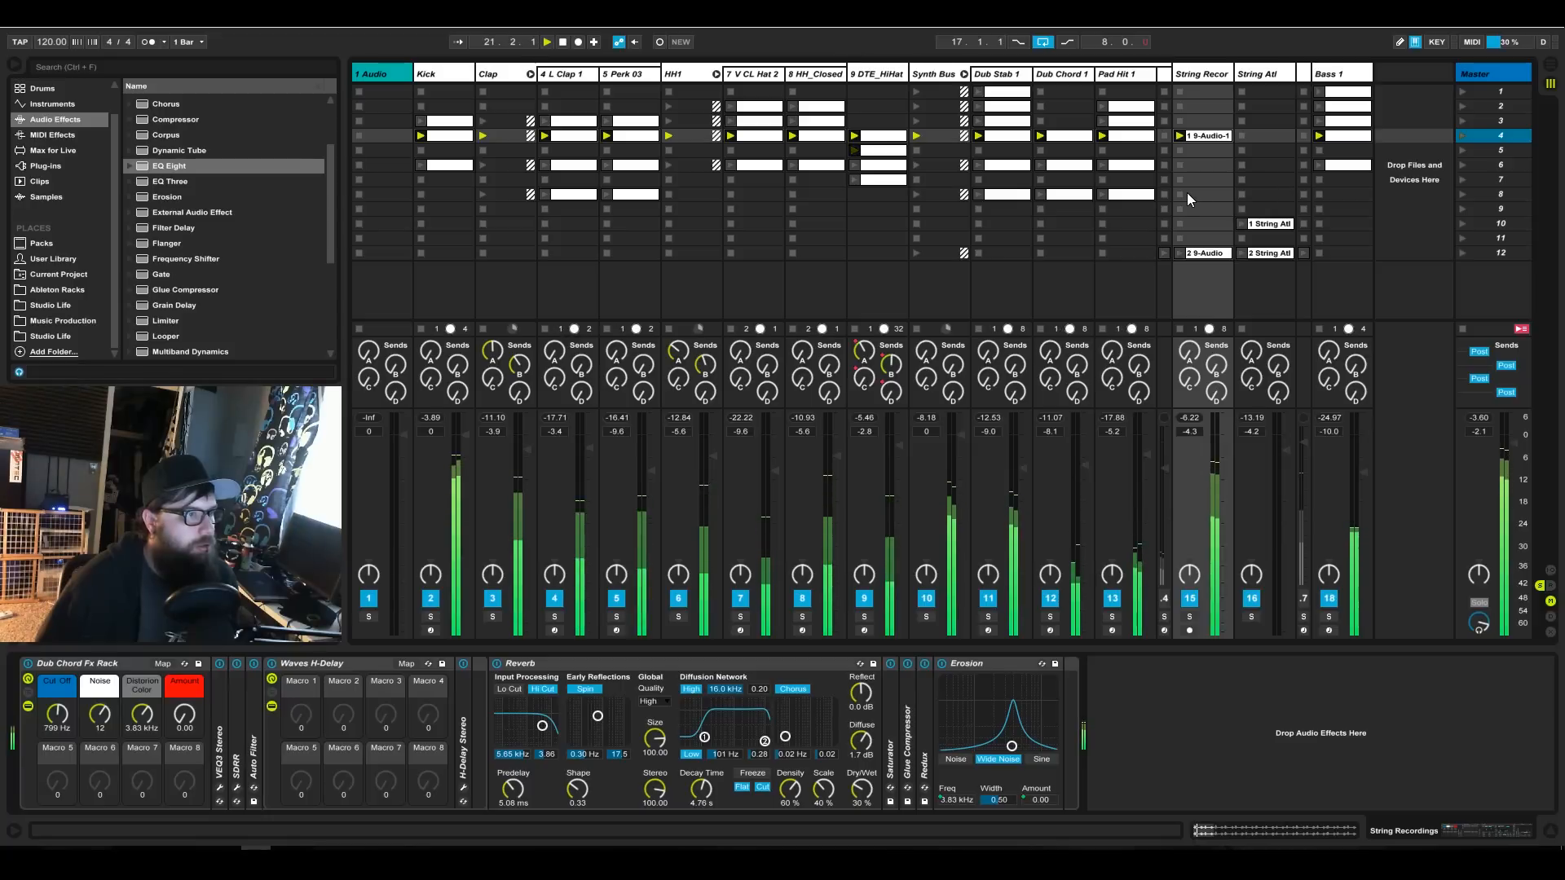
Open the Kick clip in scene 4, hide its envelope settings, and relaunch scene 4 from the device view.
{"action": "double_click", "coordinate": [449, 137]}
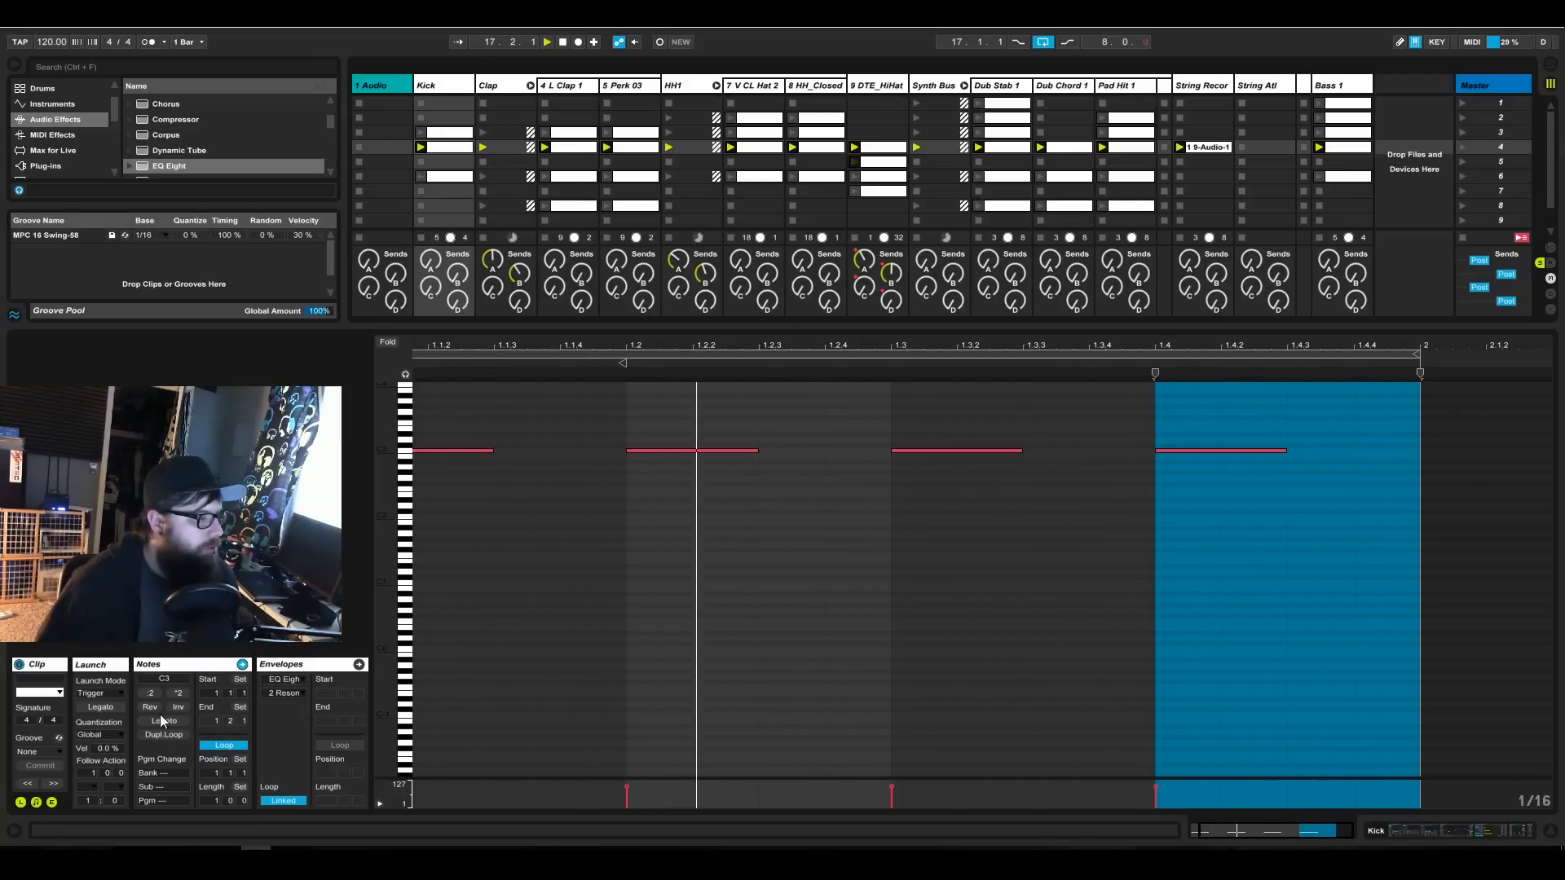
{"action": "left_click", "coordinate": [52, 802]}
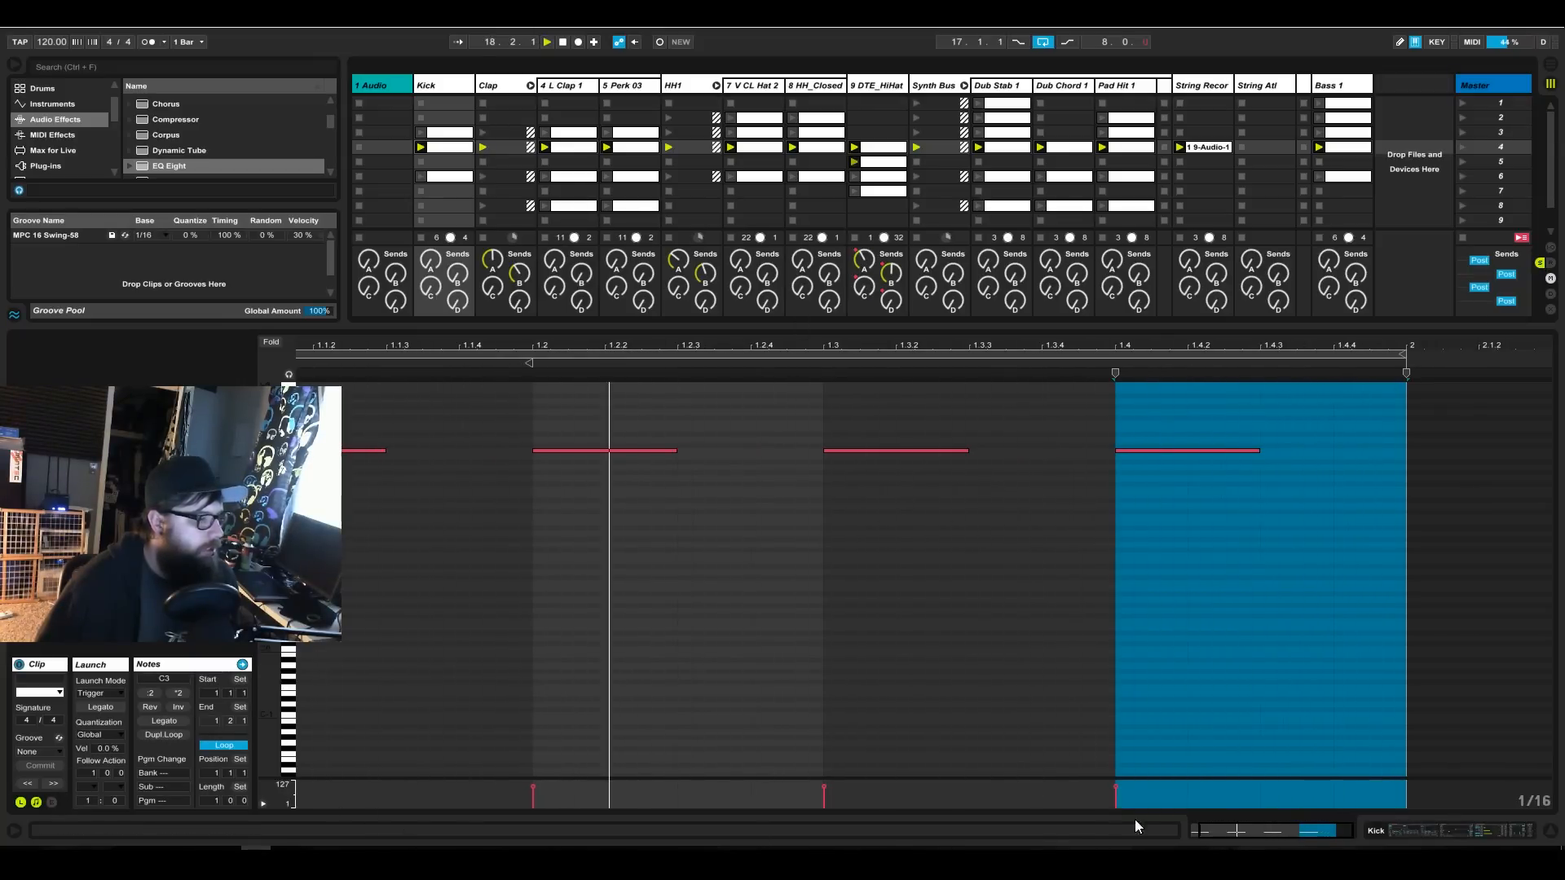
{"action": "left_click", "coordinate": [1397, 830]}
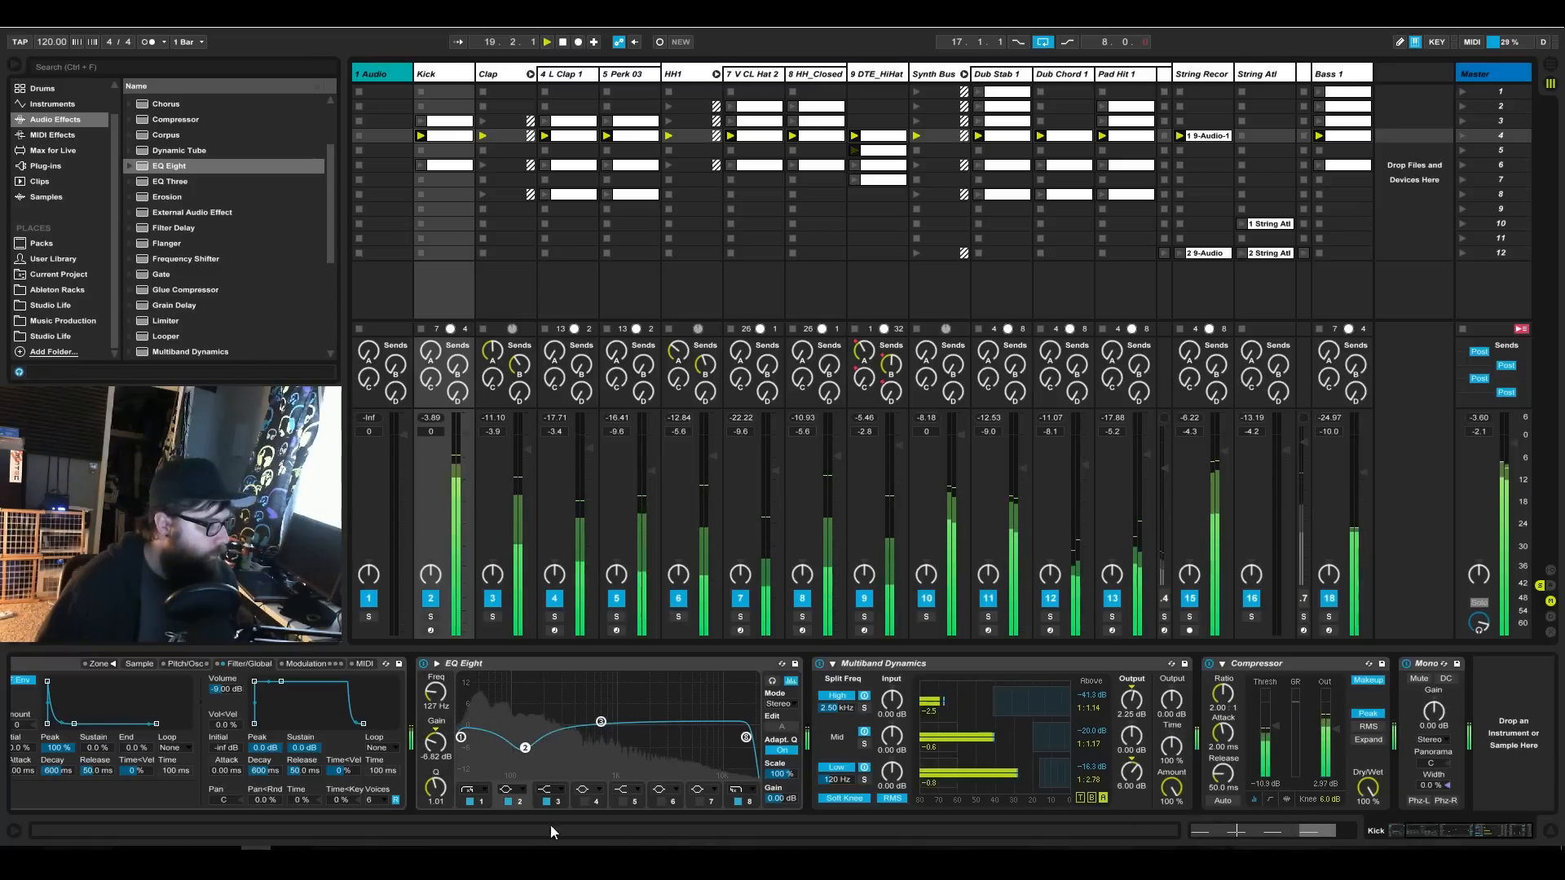
{"action": "left_click", "coordinate": [1461, 136]}
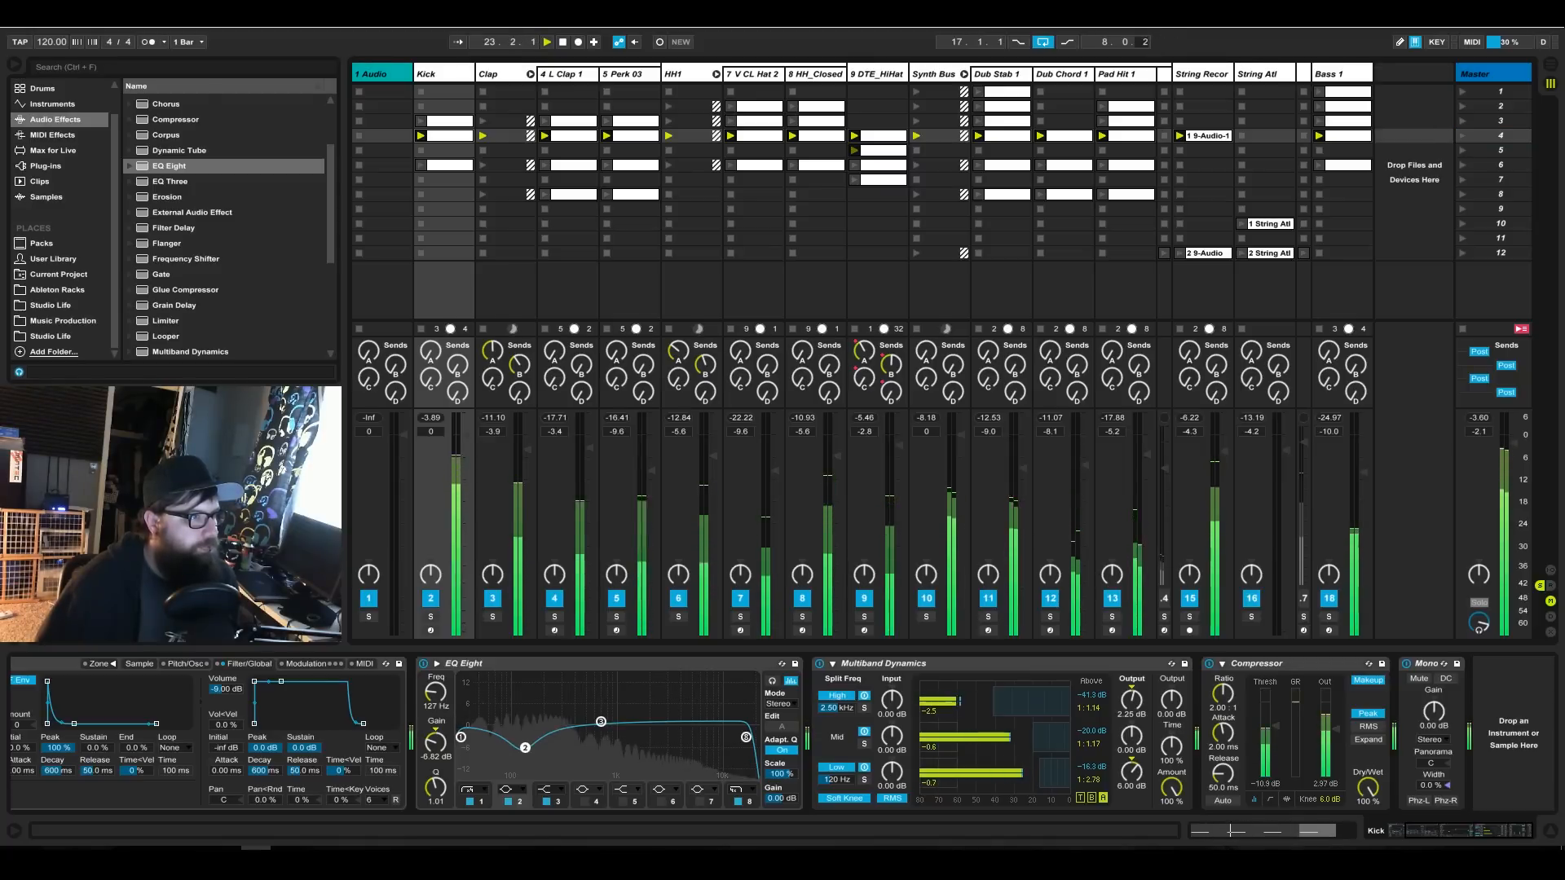
{"action": "left_click", "coordinate": [1461, 137]}
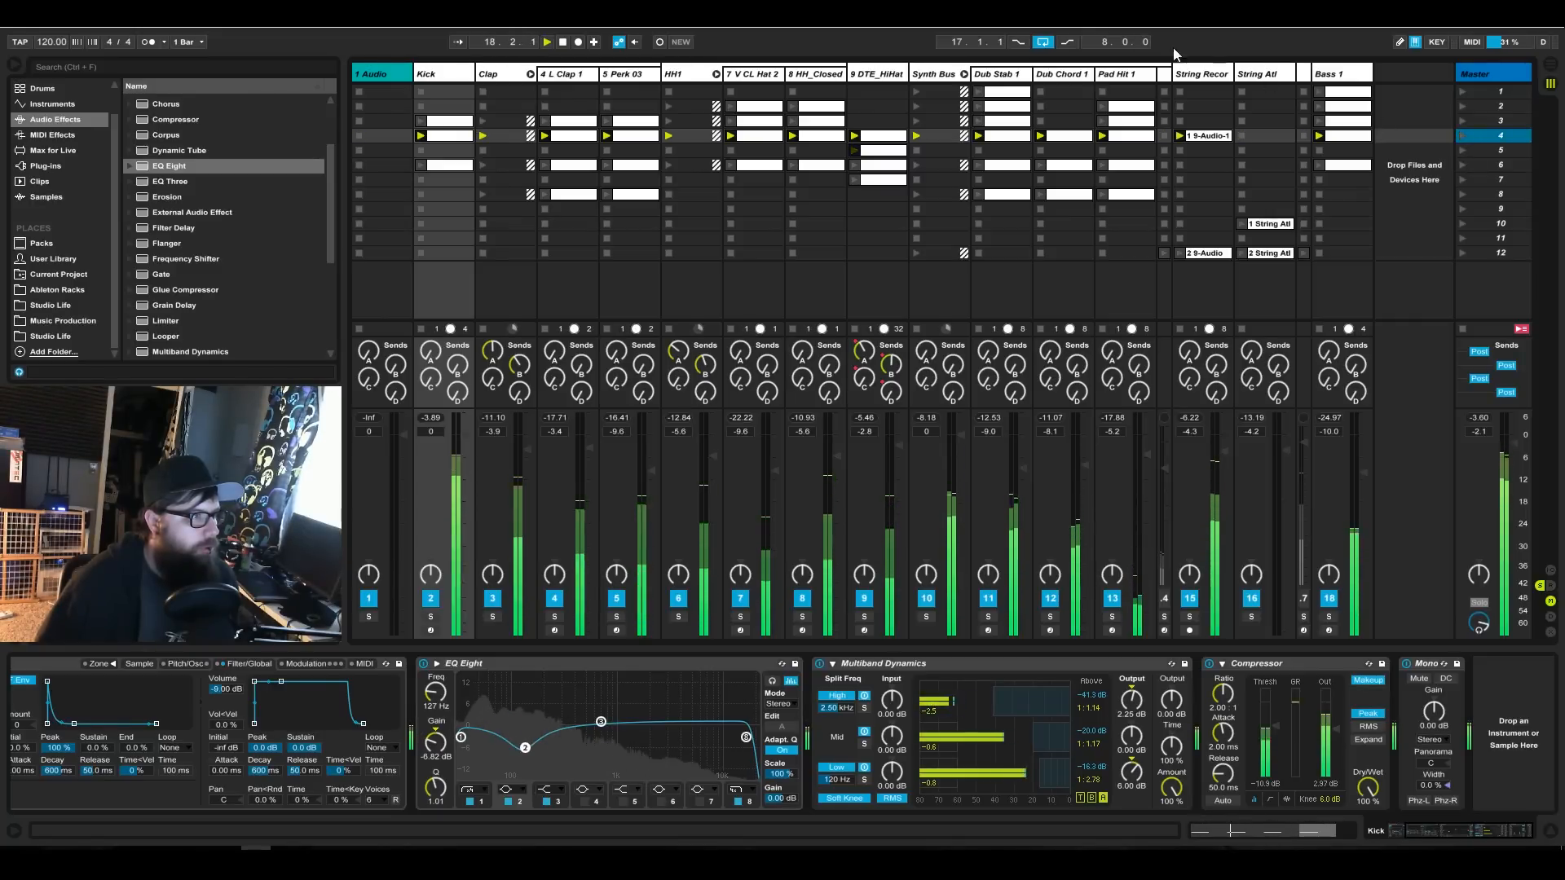
Move the eight-bar Arrangement loop to start at bar 9 on the Start Intro locator and return to the Session view.
{"action": "key", "text": "Tab"}
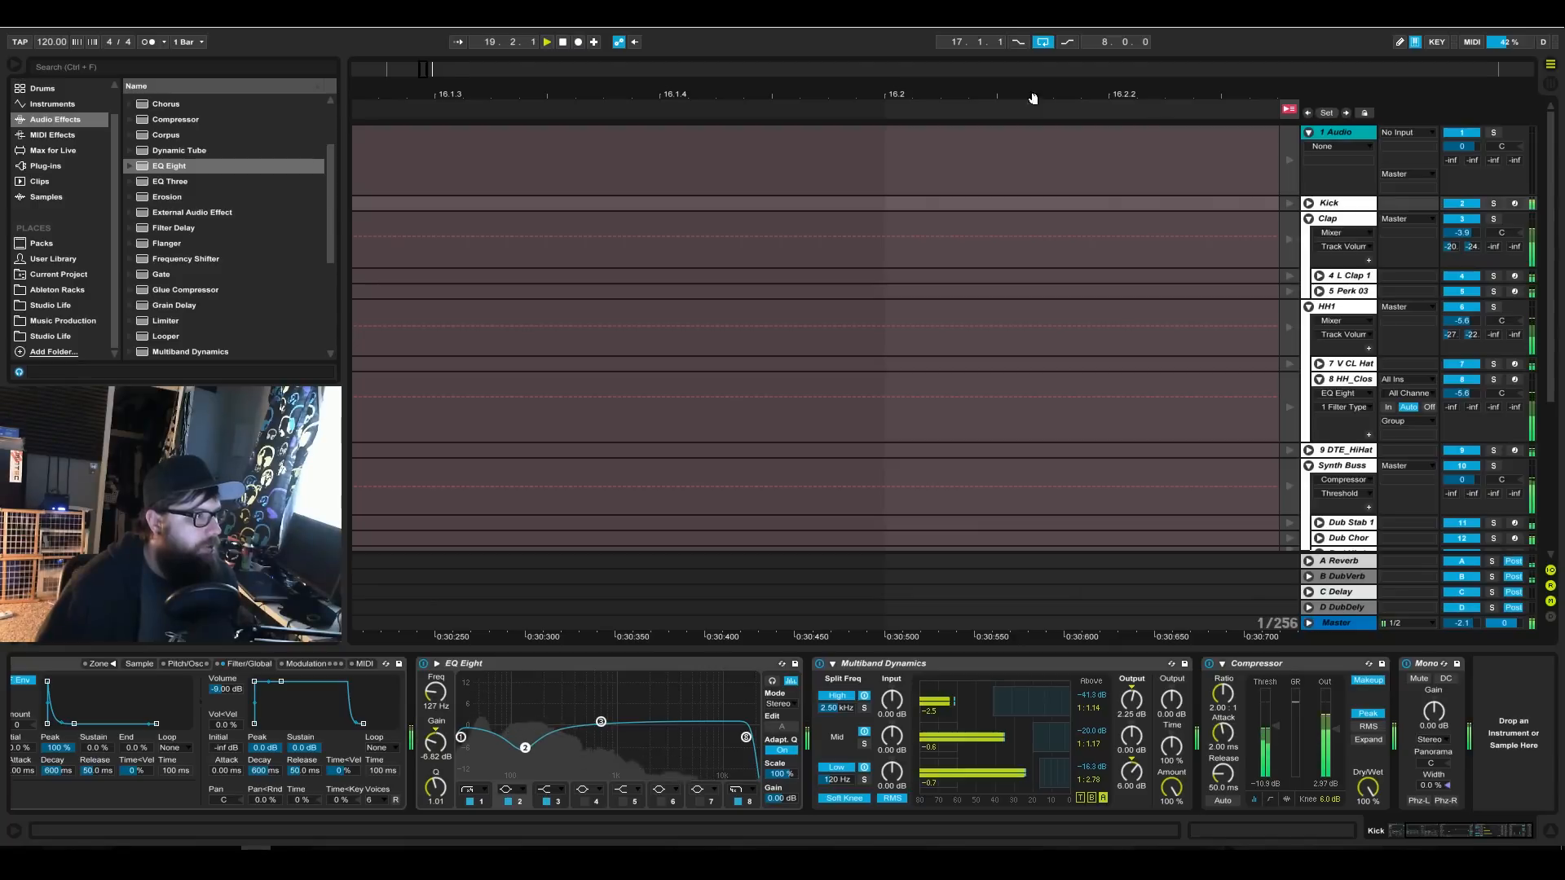
{"action": "left_click_drag", "start_coordinate": [541, 75], "coordinate": [485, 79]}
{"action": "left_click", "coordinate": [561, 113]}
{"action": "left_click", "coordinate": [497, 112]}
{"action": "left_click_drag", "start_coordinate": [599, 112], "coordinate": [492, 112]}
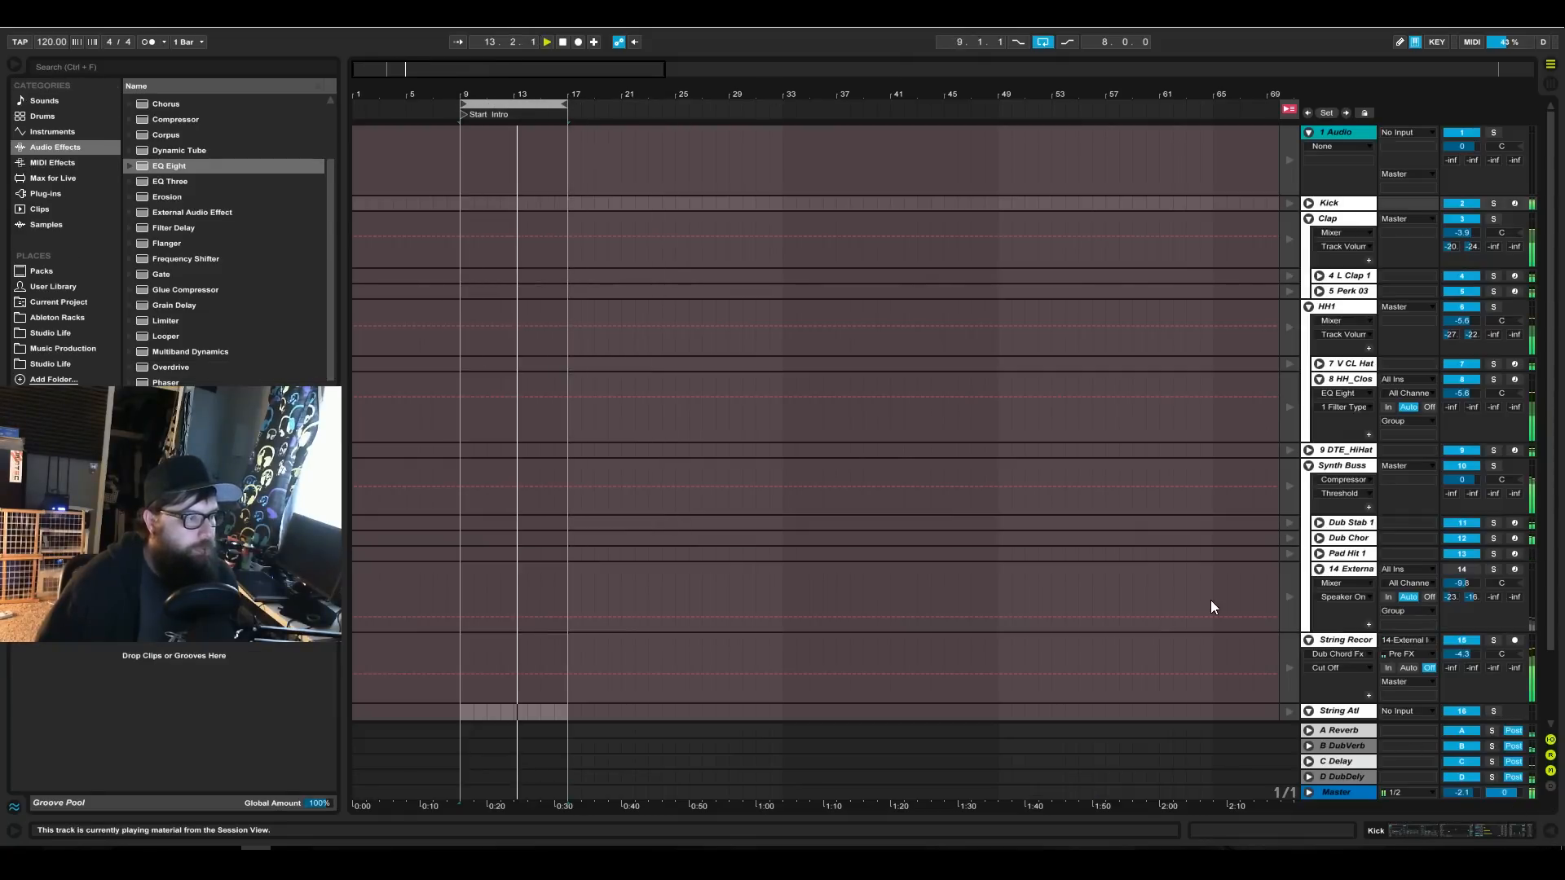
{"action": "key", "text": "Tab"}
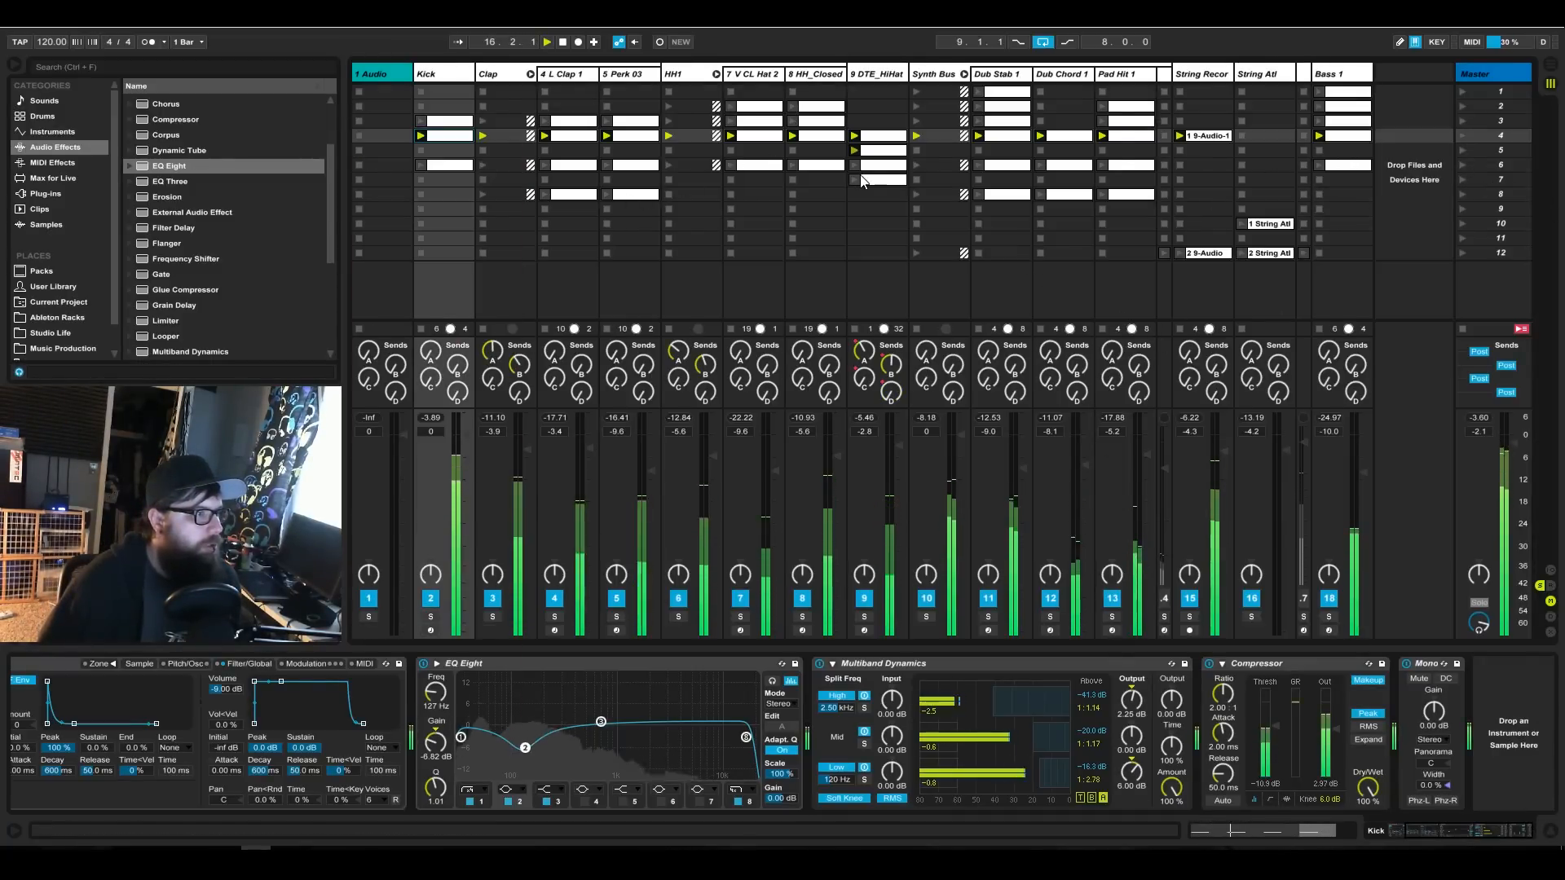
Launch scene 6 and copy the V CL Hat and HH_Closed clips from scene 6 to scene 8.
{"action": "left_click", "coordinate": [1464, 165]}
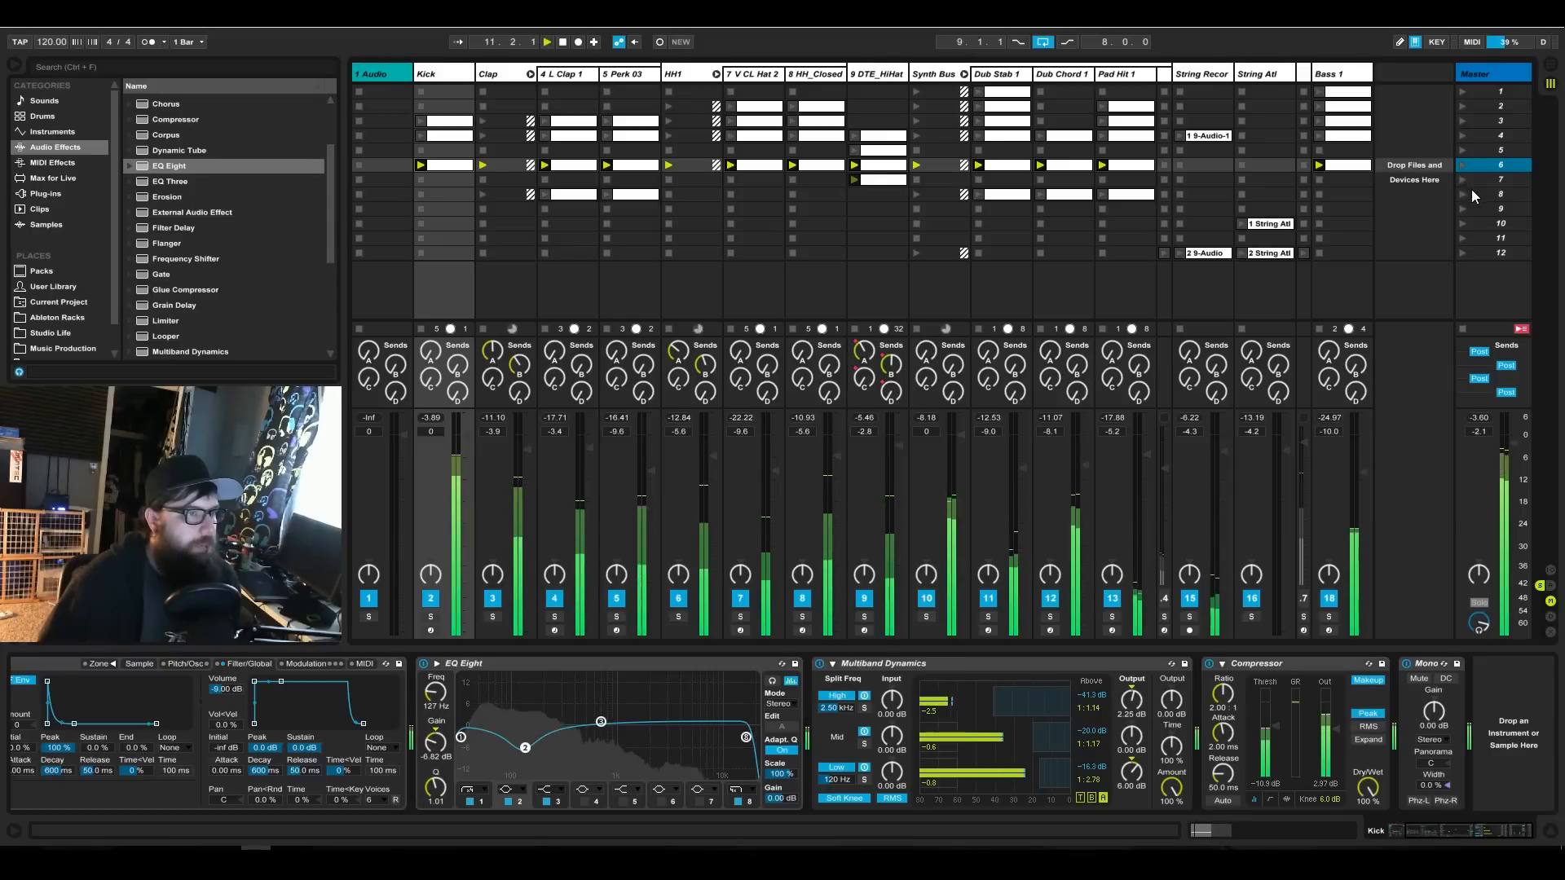
{"action": "left_click", "coordinate": [818, 165]}
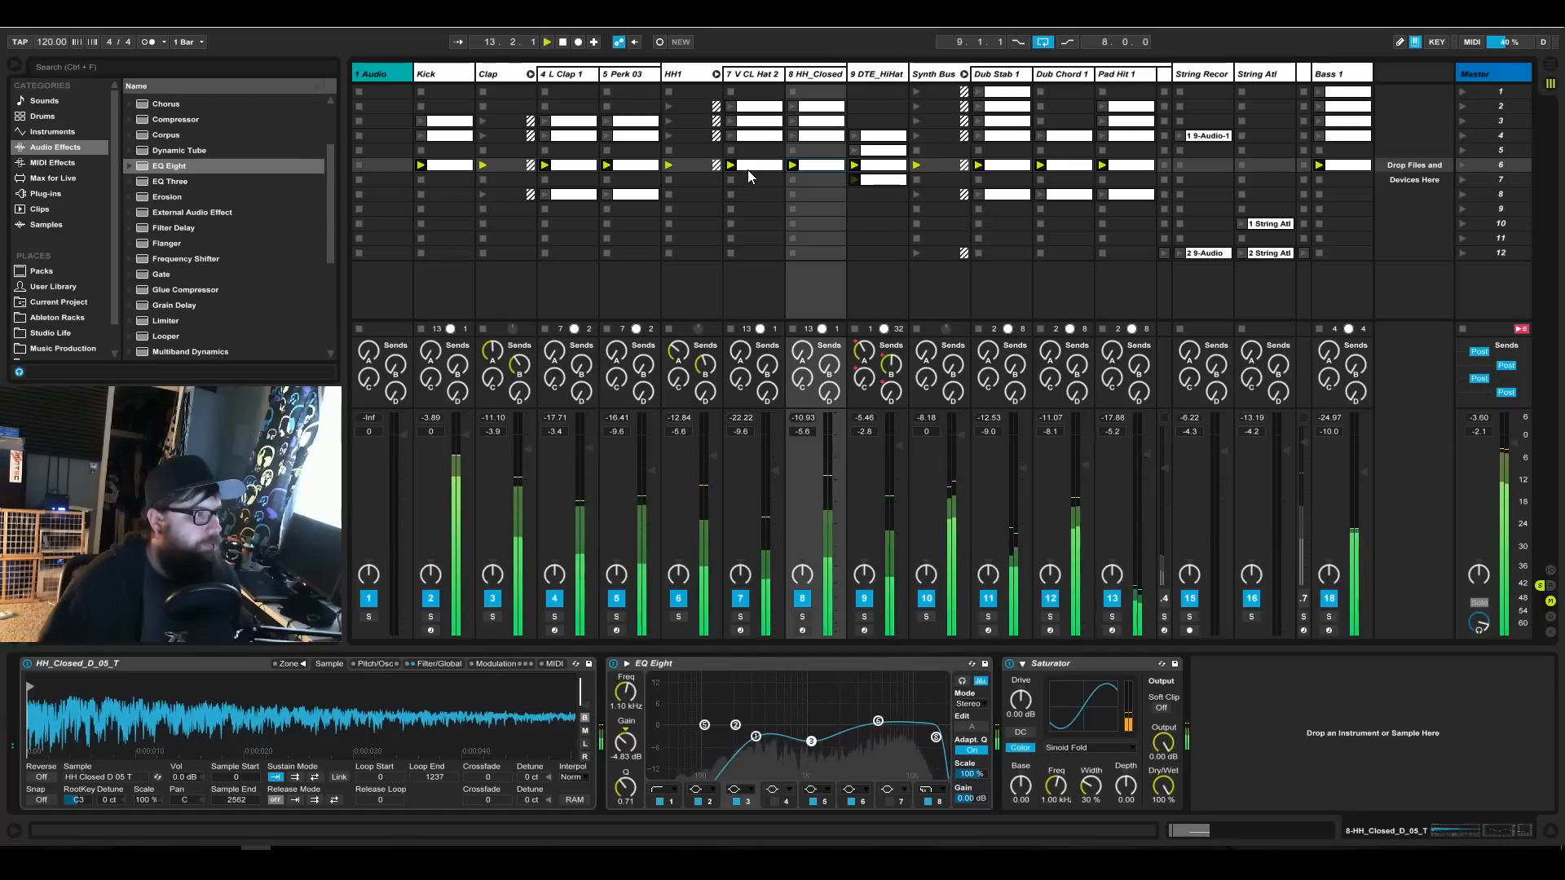
{"action": "left_click", "coordinate": [751, 168], "text": "shift"}
{"action": "left_click_drag", "start_coordinate": [752, 168], "coordinate": [753, 198]}
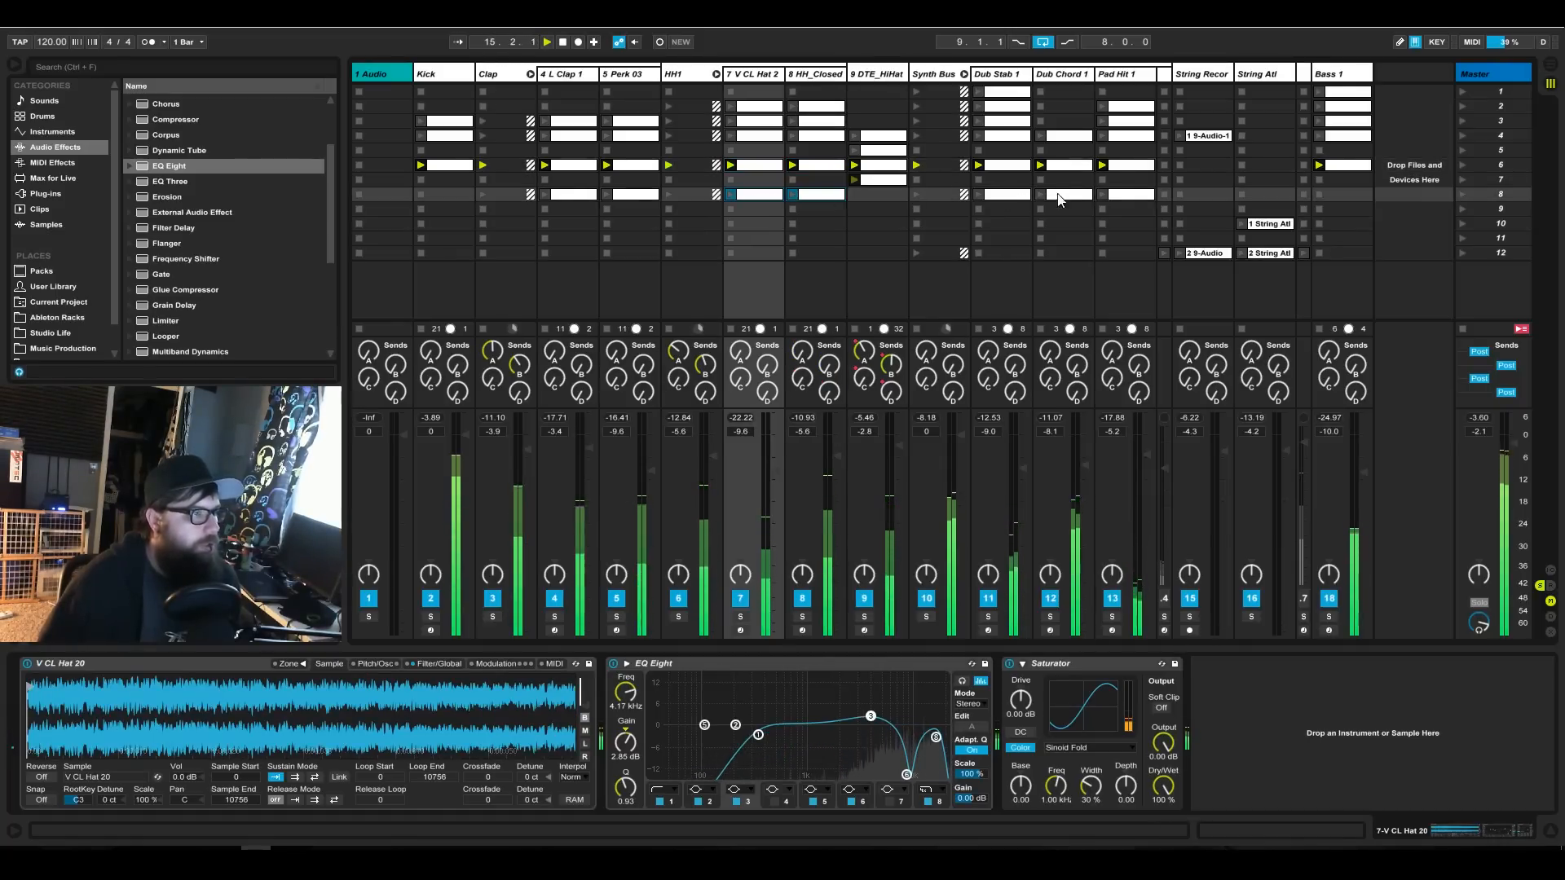
Copy the Bass 1 clip from scene 6 to scene 8 and launch scene 8.
{"action": "left_click", "coordinate": [1342, 168]}
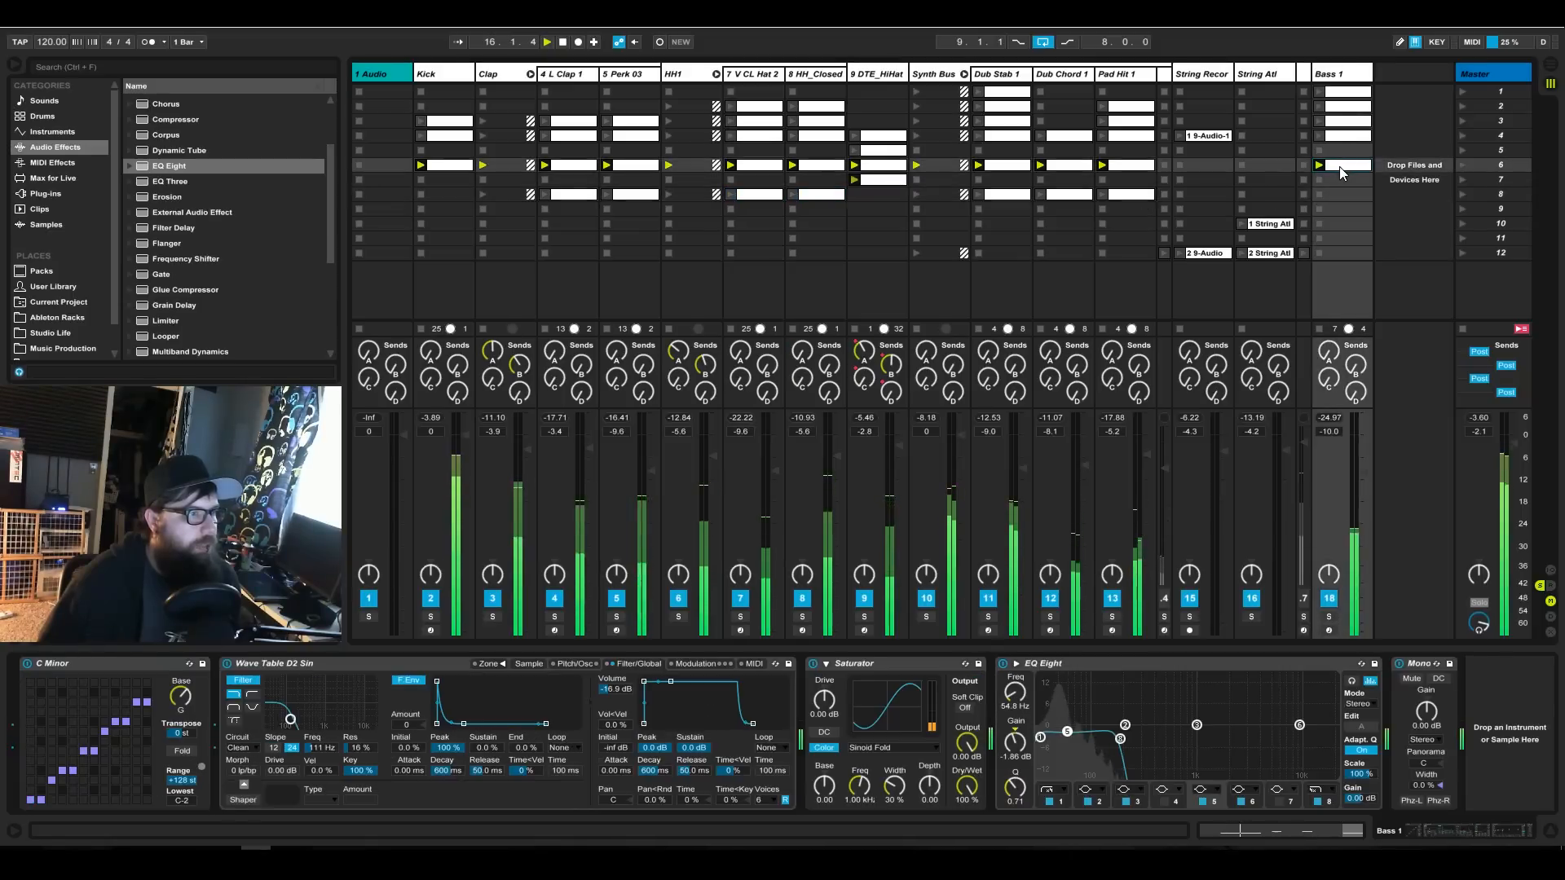
{"action": "left_click_drag", "start_coordinate": [1338, 188], "coordinate": [1339, 196]}
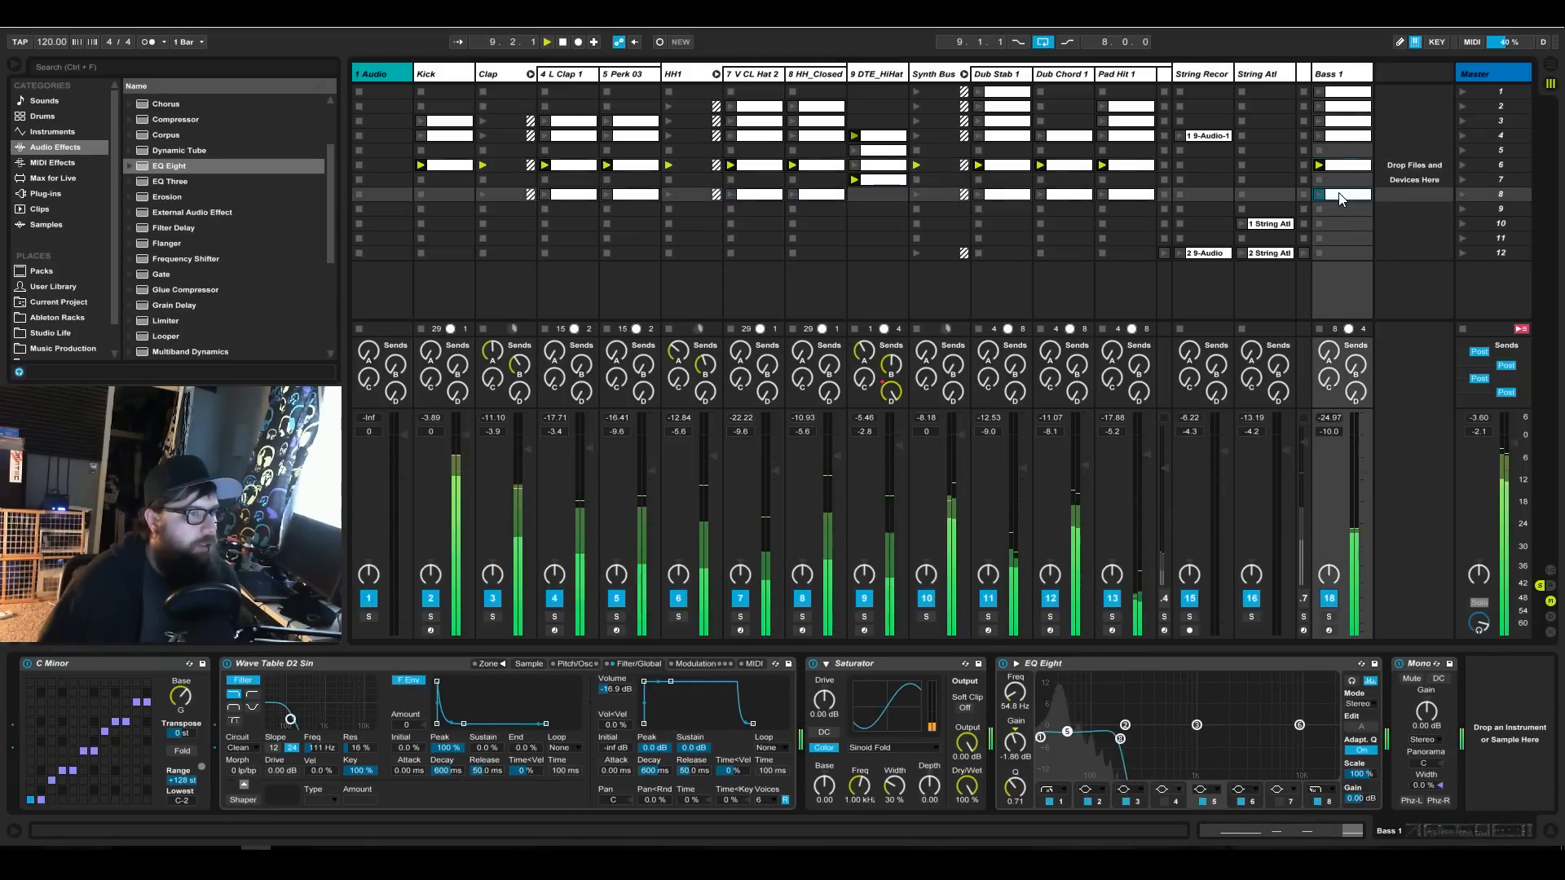
{"action": "left_click", "coordinate": [1462, 194]}
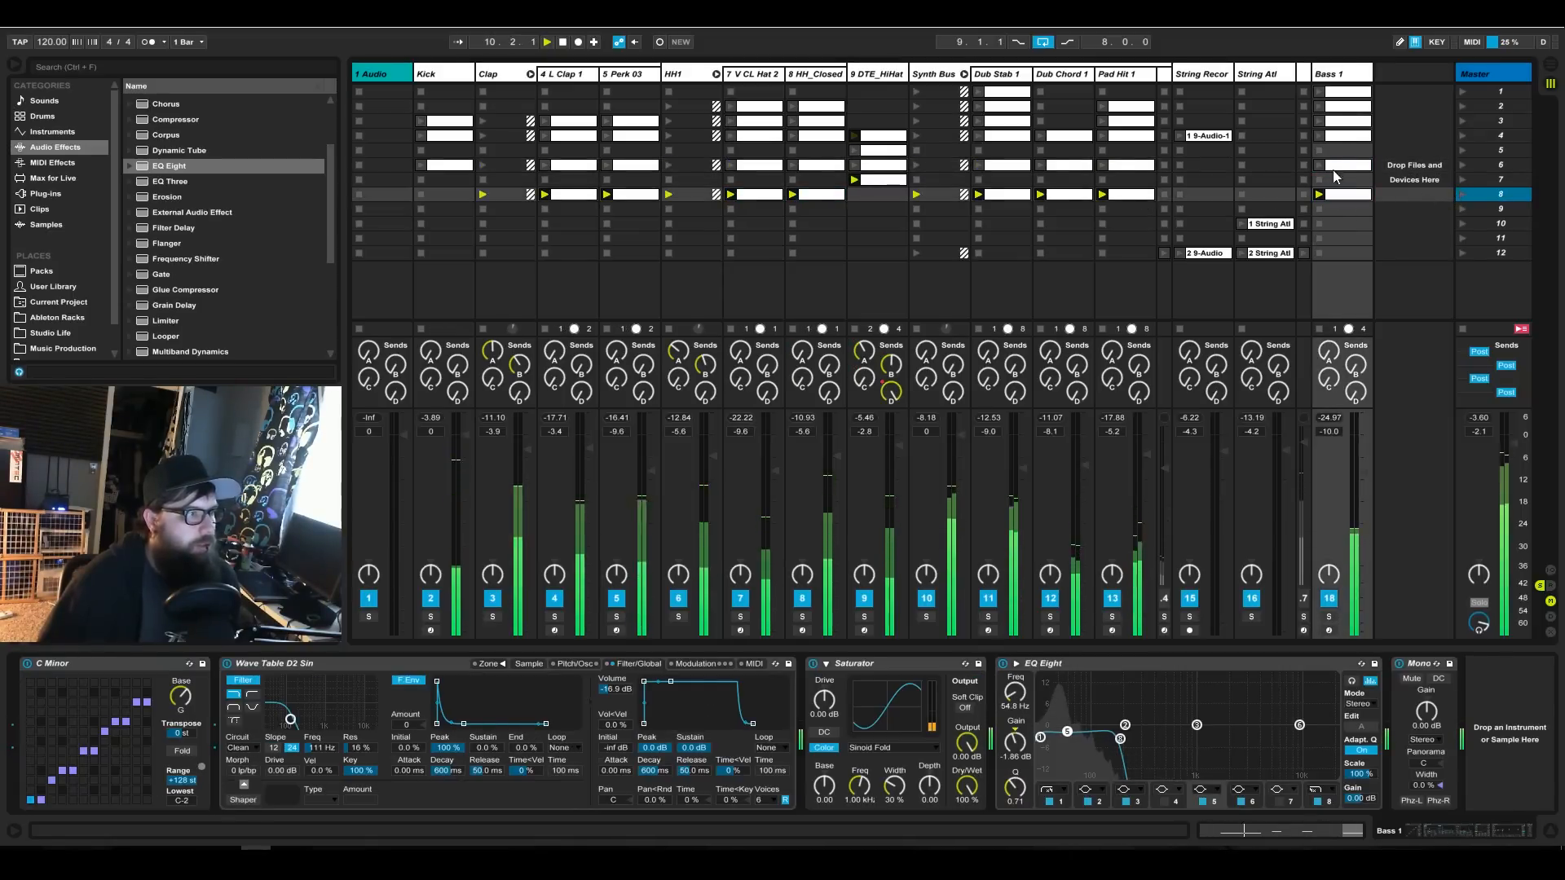
Remove the stop button from the DTE_HiHat track's empty slot in scene 8.
{"action": "left_click", "coordinate": [774, 194]}
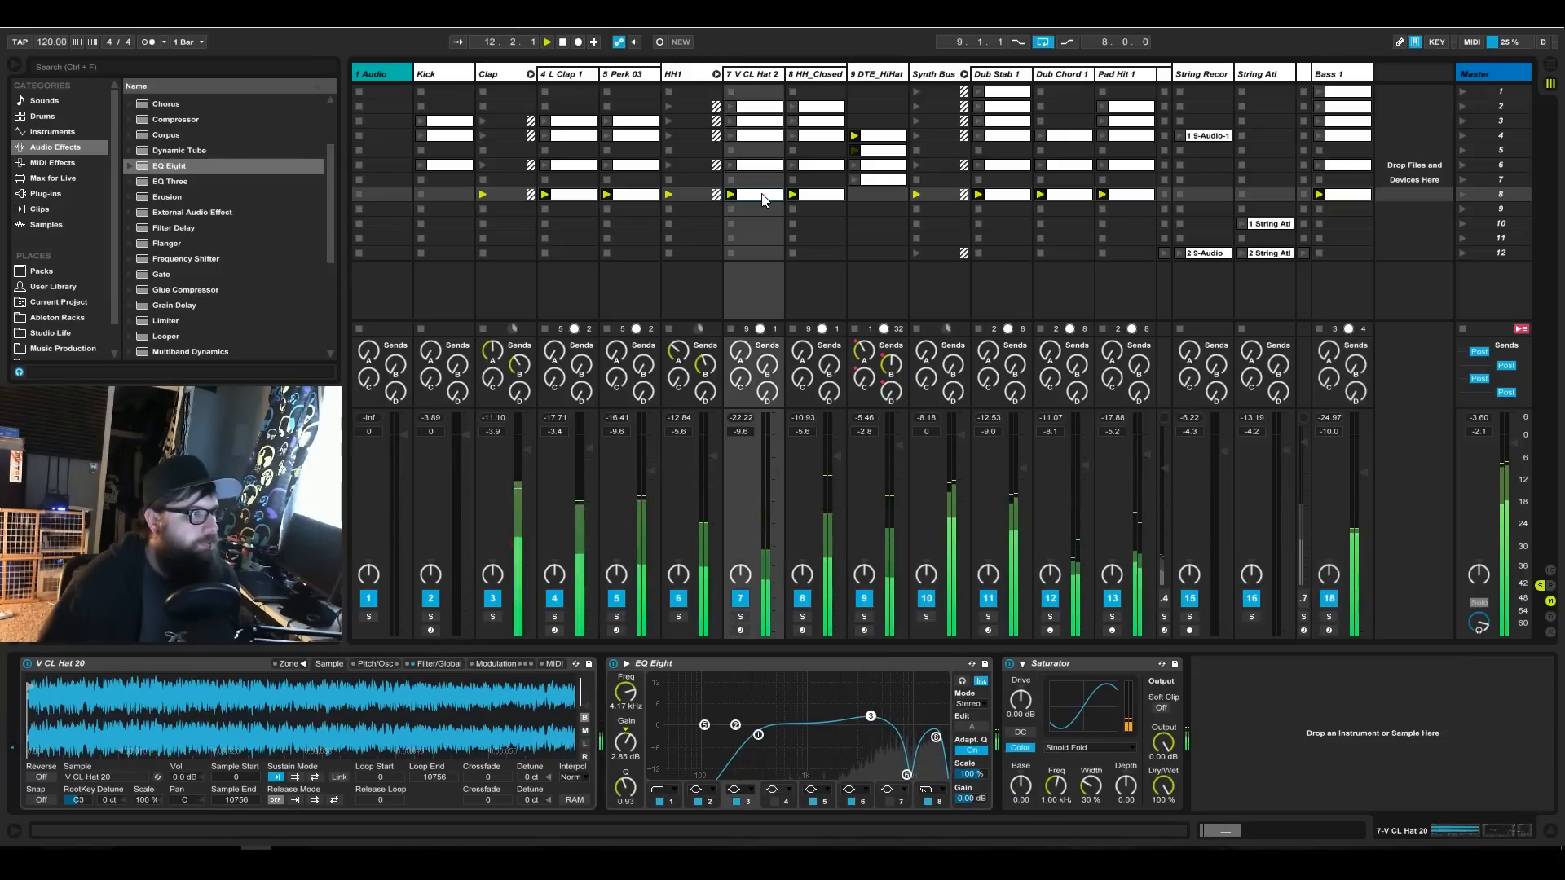
{"action": "left_click", "coordinate": [862, 198]}
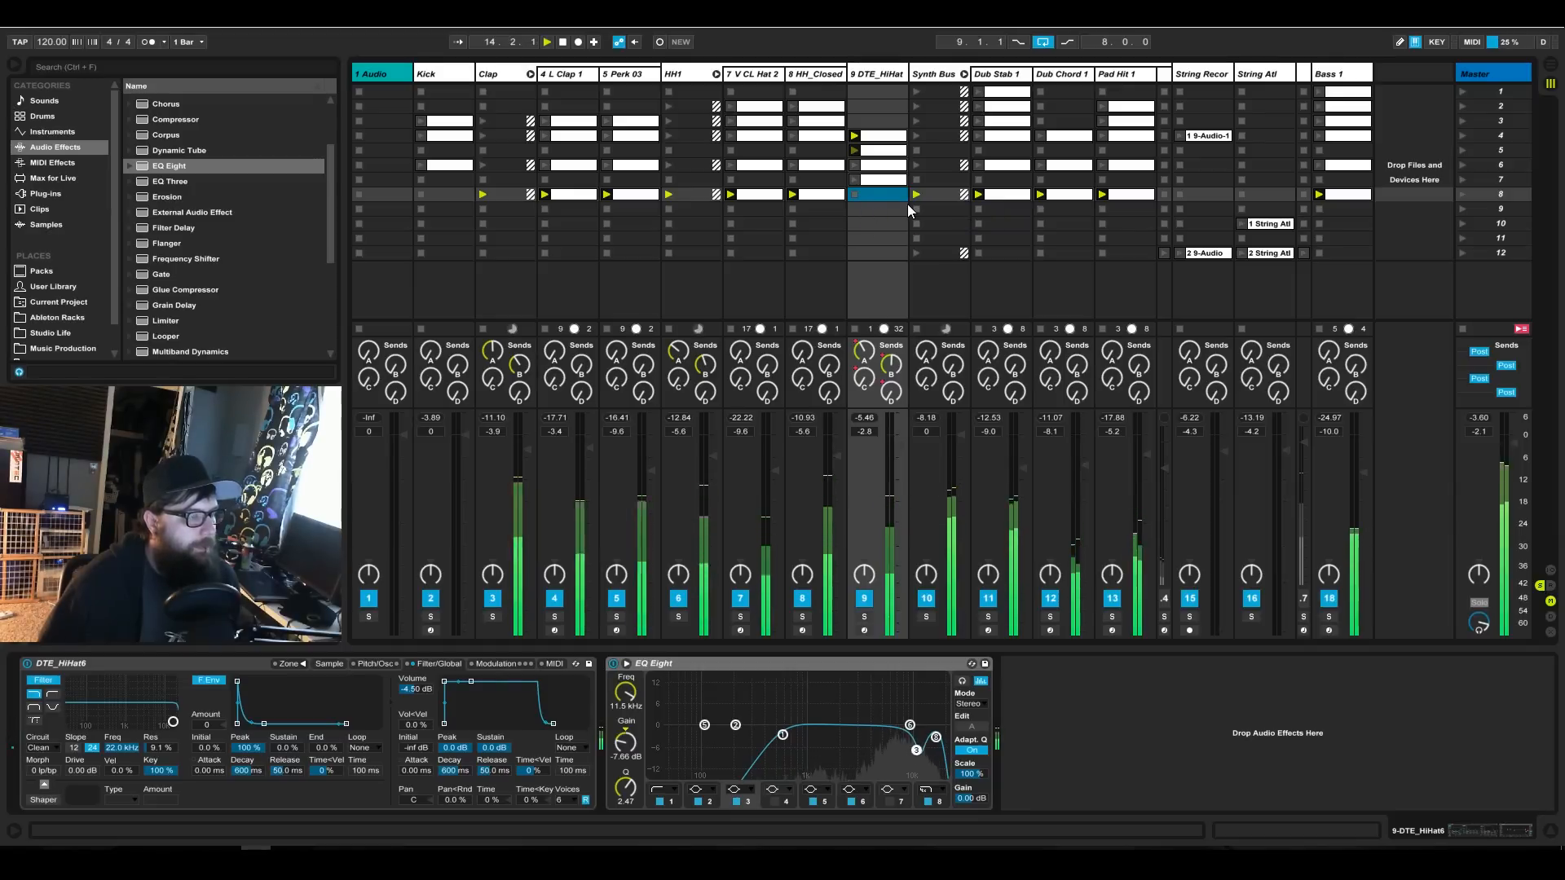
{"action": "left_click", "coordinate": [858, 208]}
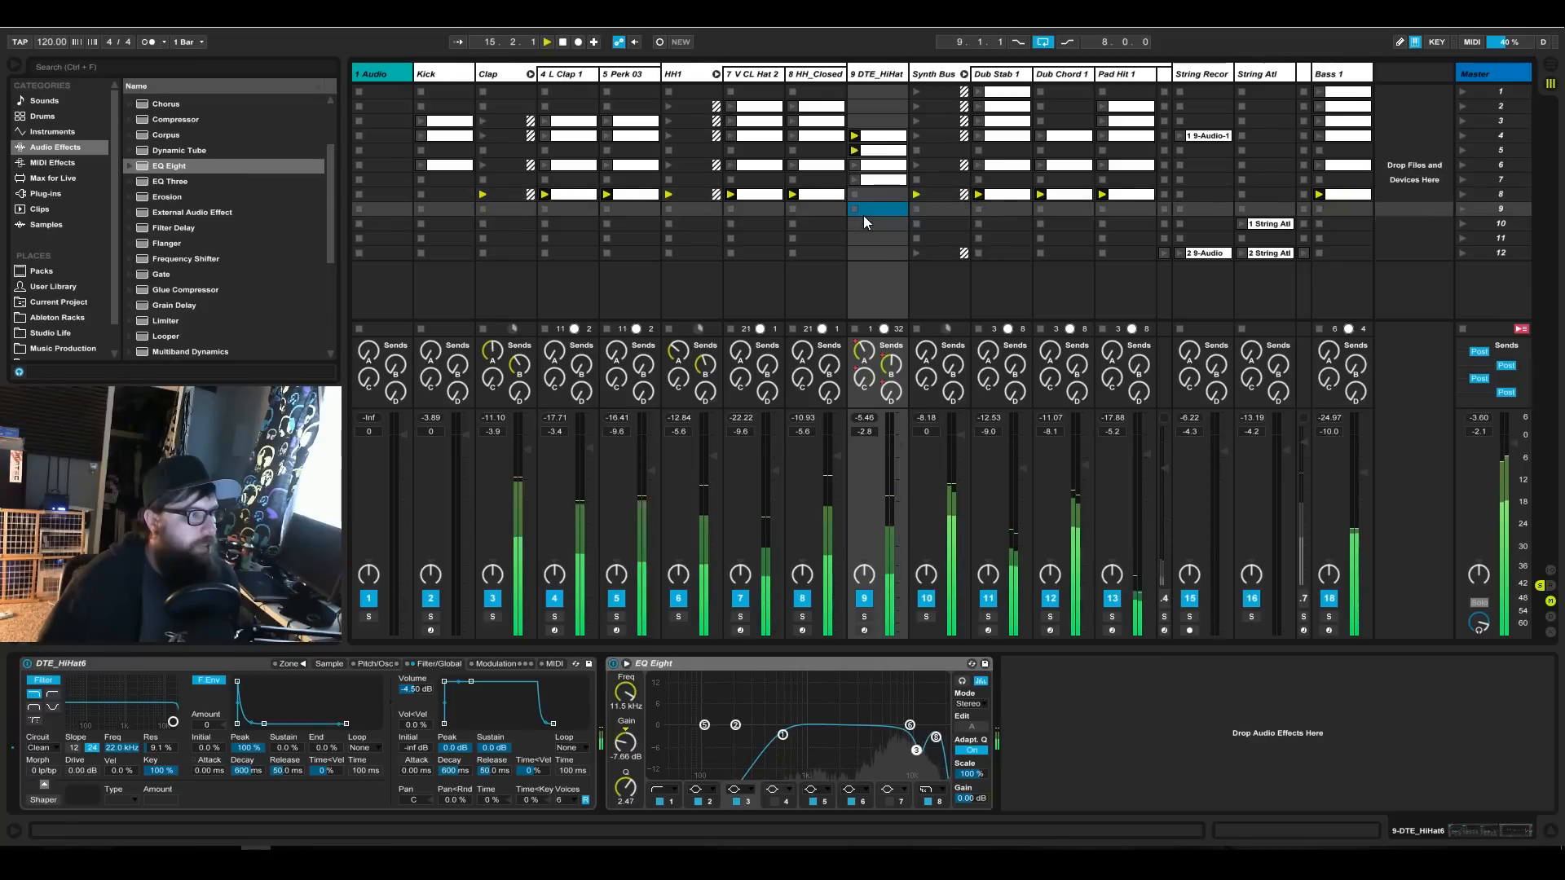
{"action": "right_click", "coordinate": [852, 198]}
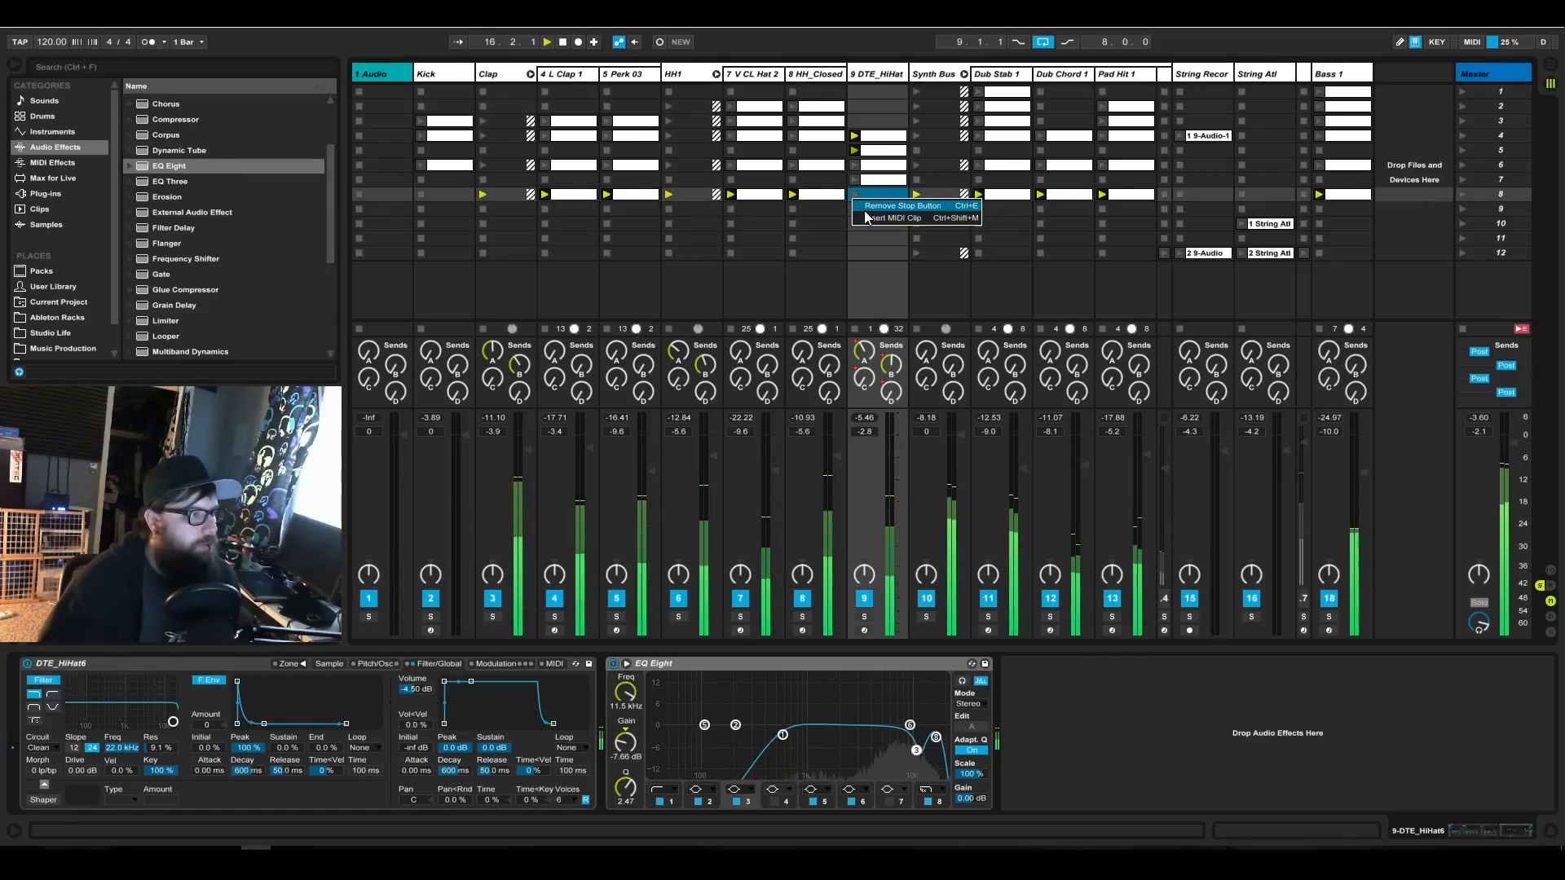
{"action": "left_click", "coordinate": [865, 209]}
Copy the V CL Hat and HH_Closed clips from scene 8 to scene 9.
{"action": "left_click", "coordinate": [776, 198]}
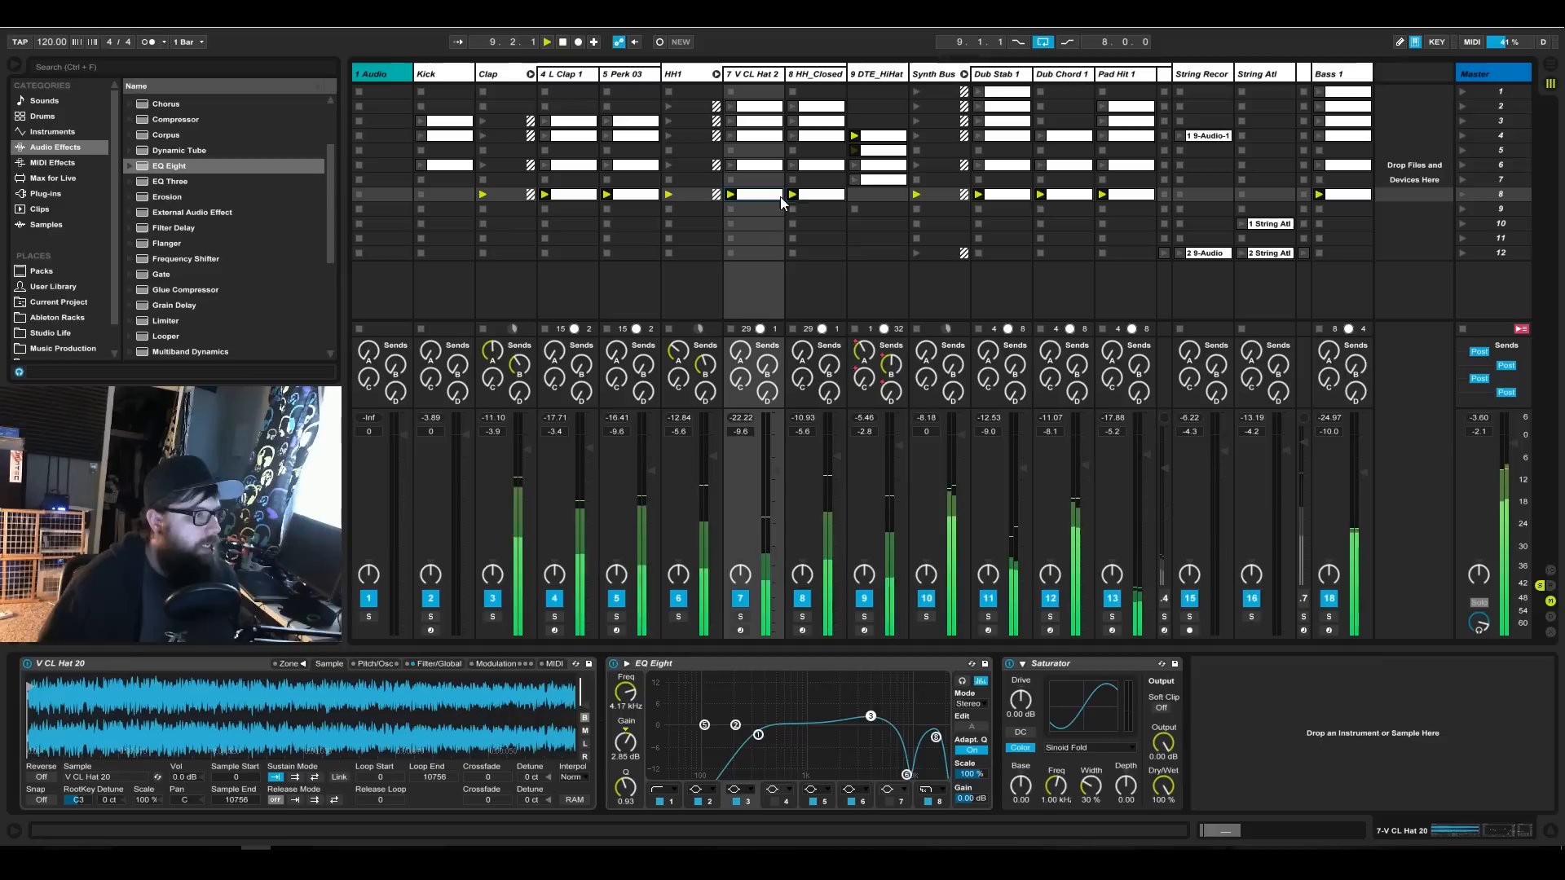
{"action": "left_click", "coordinate": [818, 197], "text": "shift"}
{"action": "left_click_drag", "start_coordinate": [825, 198], "coordinate": [825, 209]}
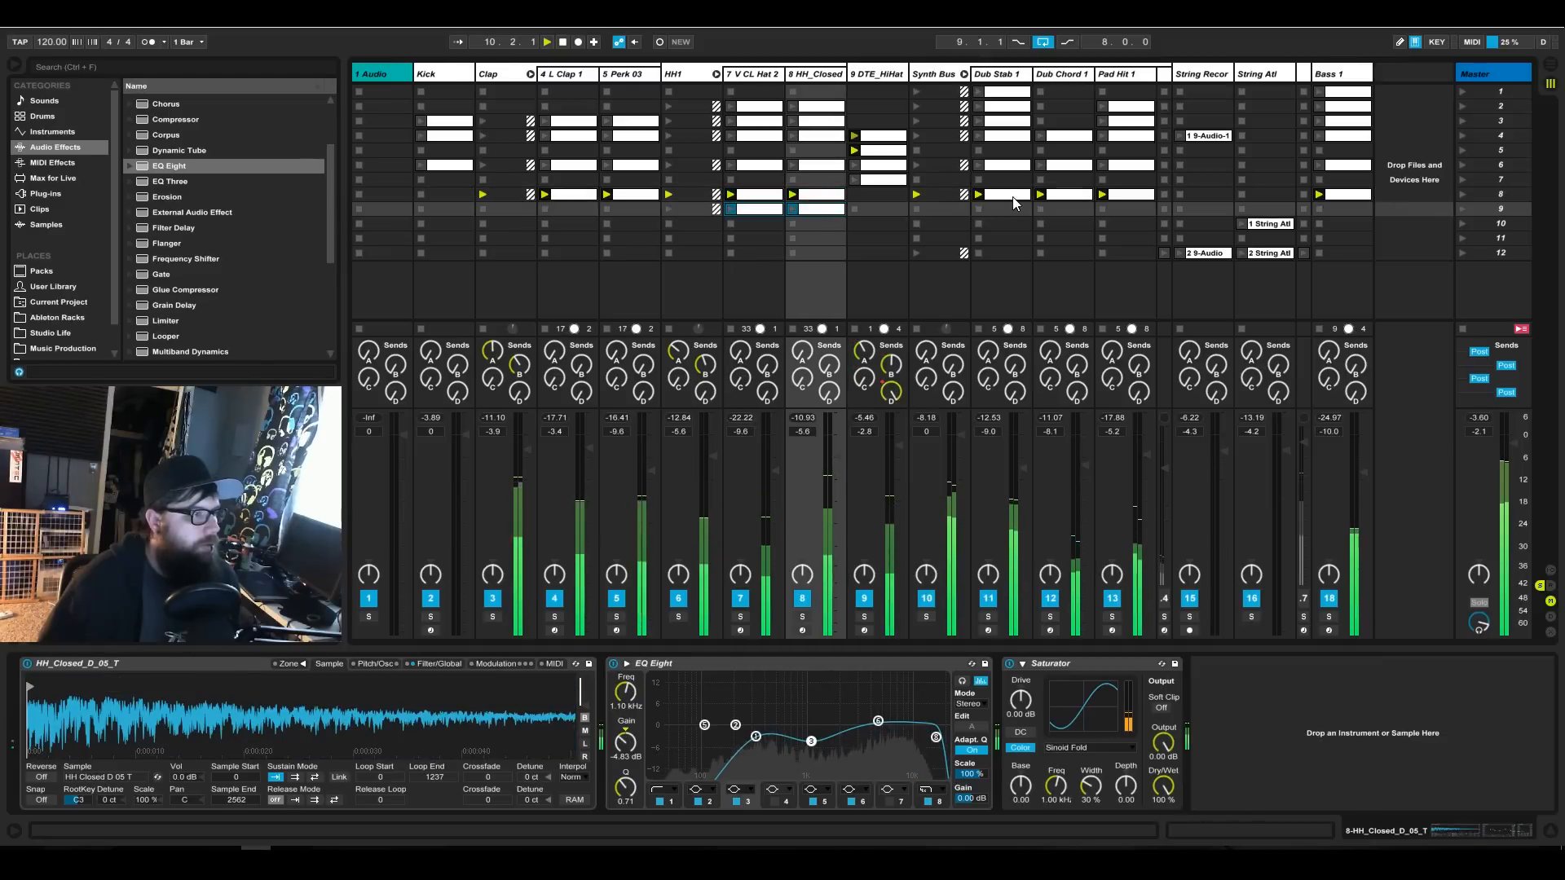
Copy the Dub Stab 1, Dub Chord 1 and Pad Hit 1 clips from scene 8 and the String Atl clip from scene 10 into scene 9.
{"action": "left_click", "coordinate": [1012, 197]}
{"action": "left_click", "coordinate": [1136, 197], "text": "shift"}
{"action": "left_click_drag", "start_coordinate": [1136, 198], "coordinate": [1132, 214]}
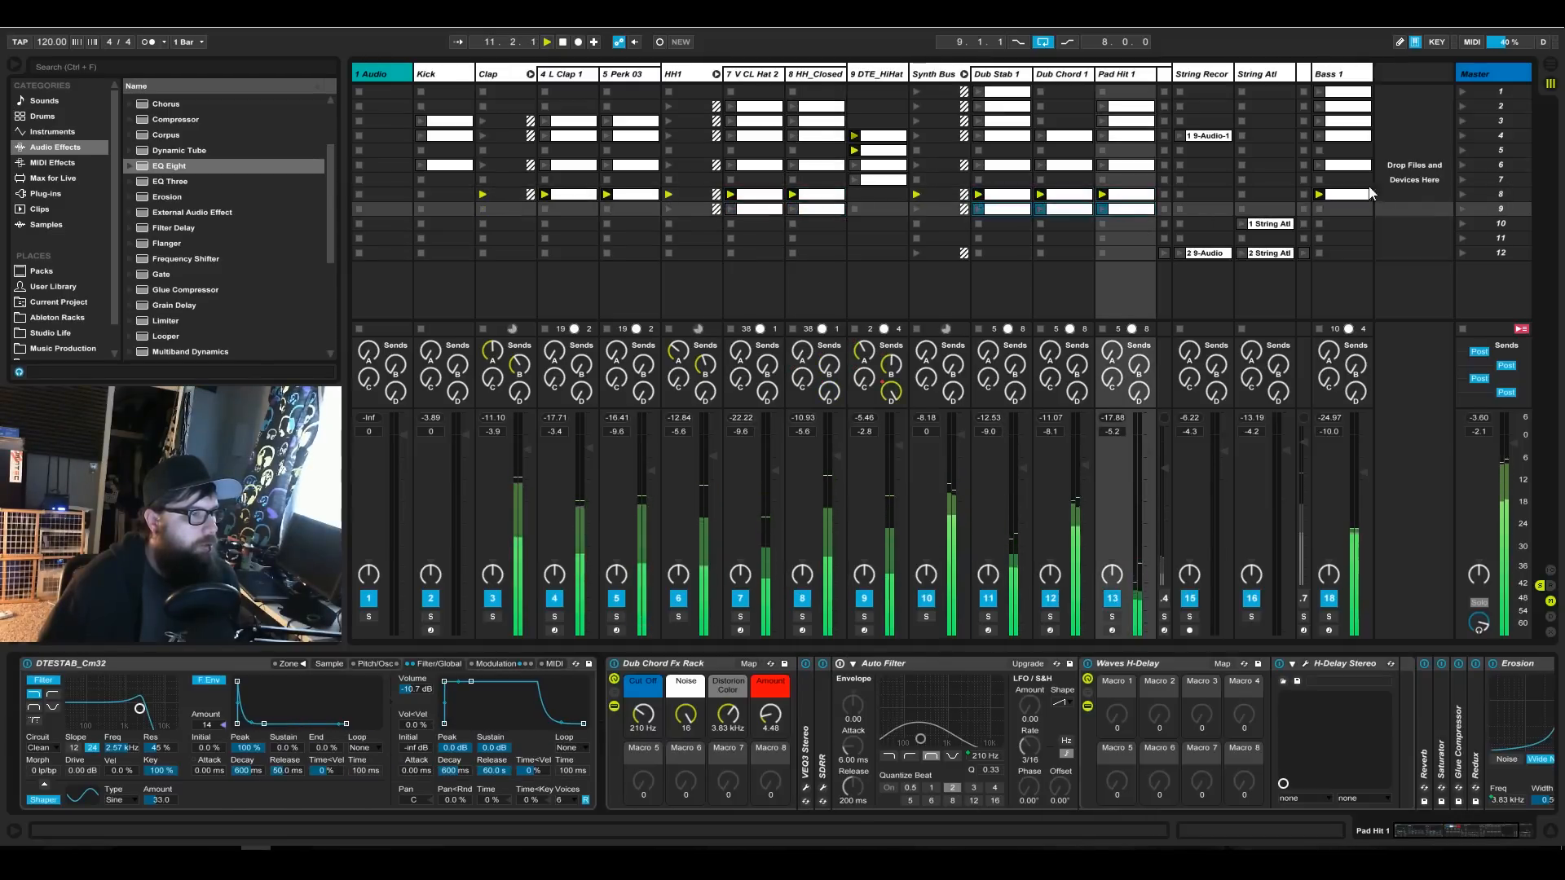
{"action": "left_click_drag", "start_coordinate": [1272, 223], "coordinate": [1276, 215]}
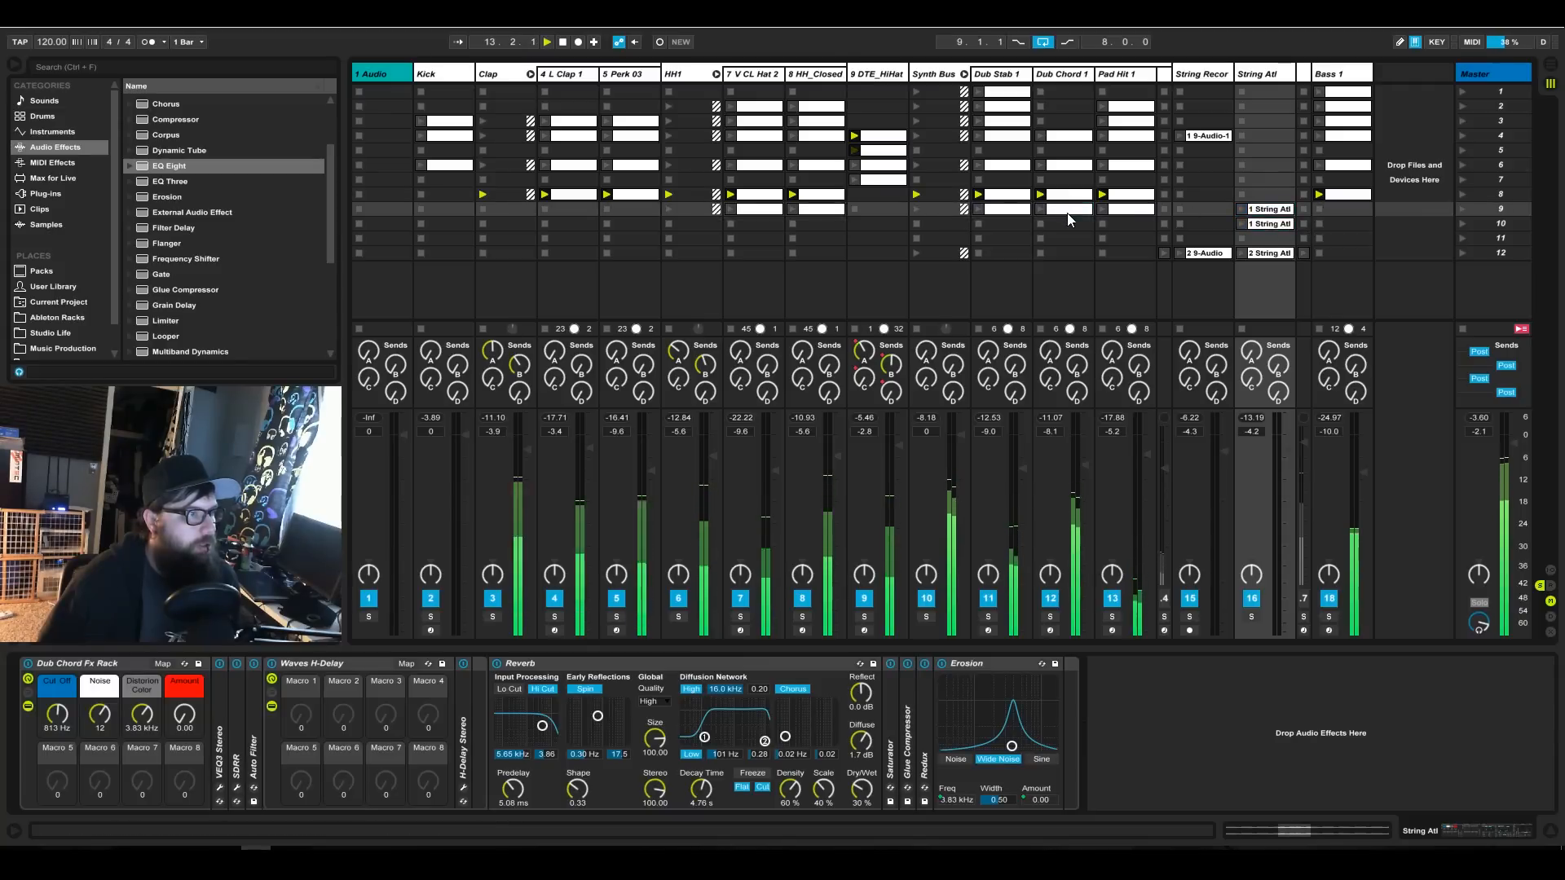
Delete the Pad Hit 1 clip from scene 9 and launch scene 9.
{"action": "left_click", "coordinate": [1068, 213]}
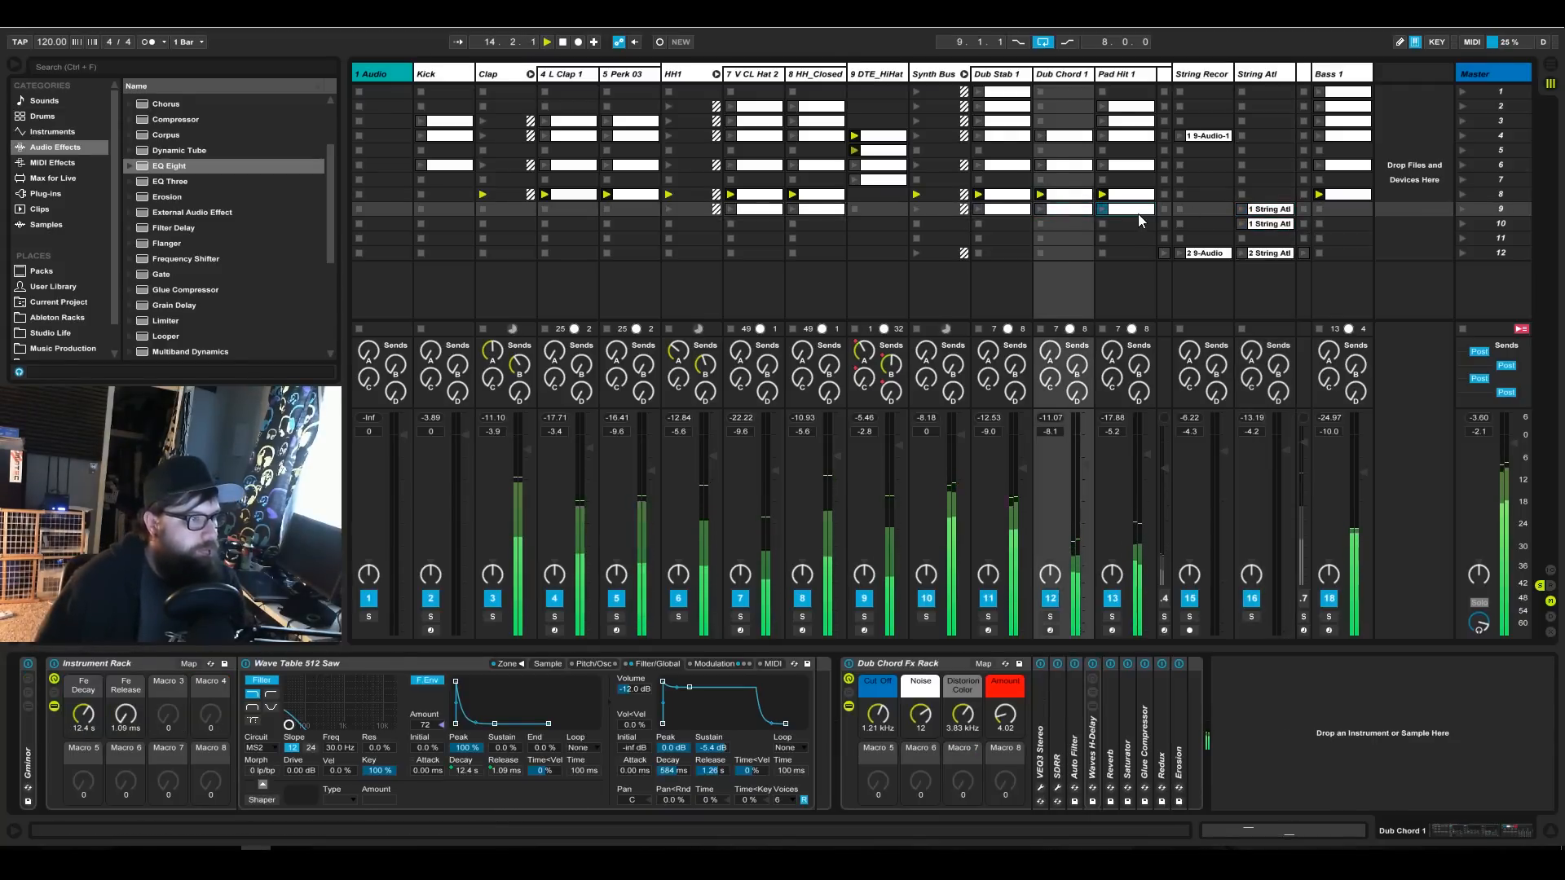
{"action": "left_click", "coordinate": [1138, 213]}
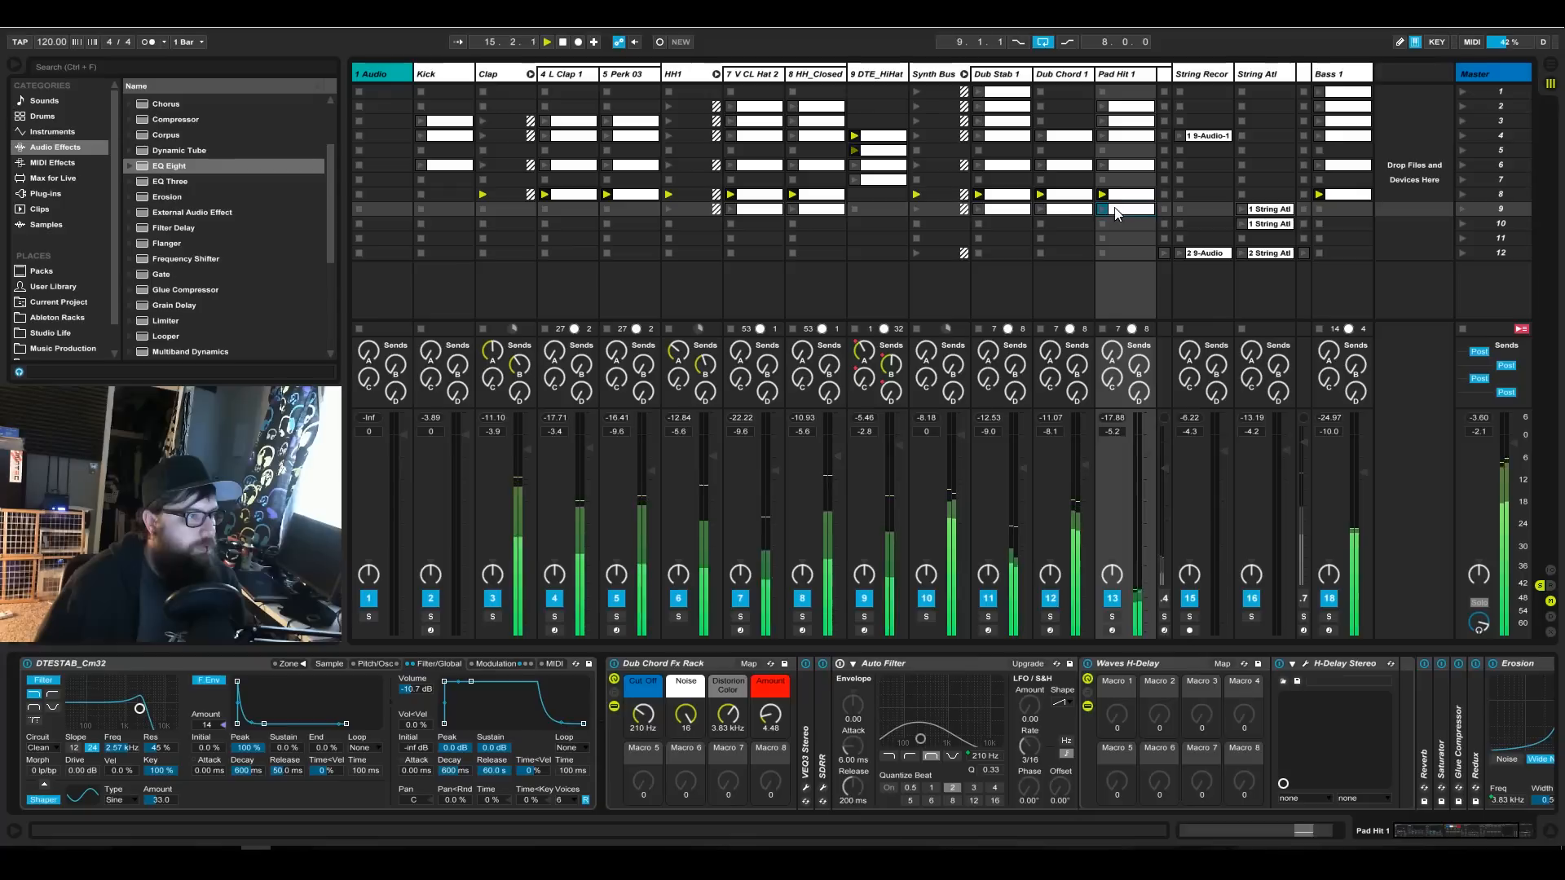
{"action": "key", "text": "Delete"}
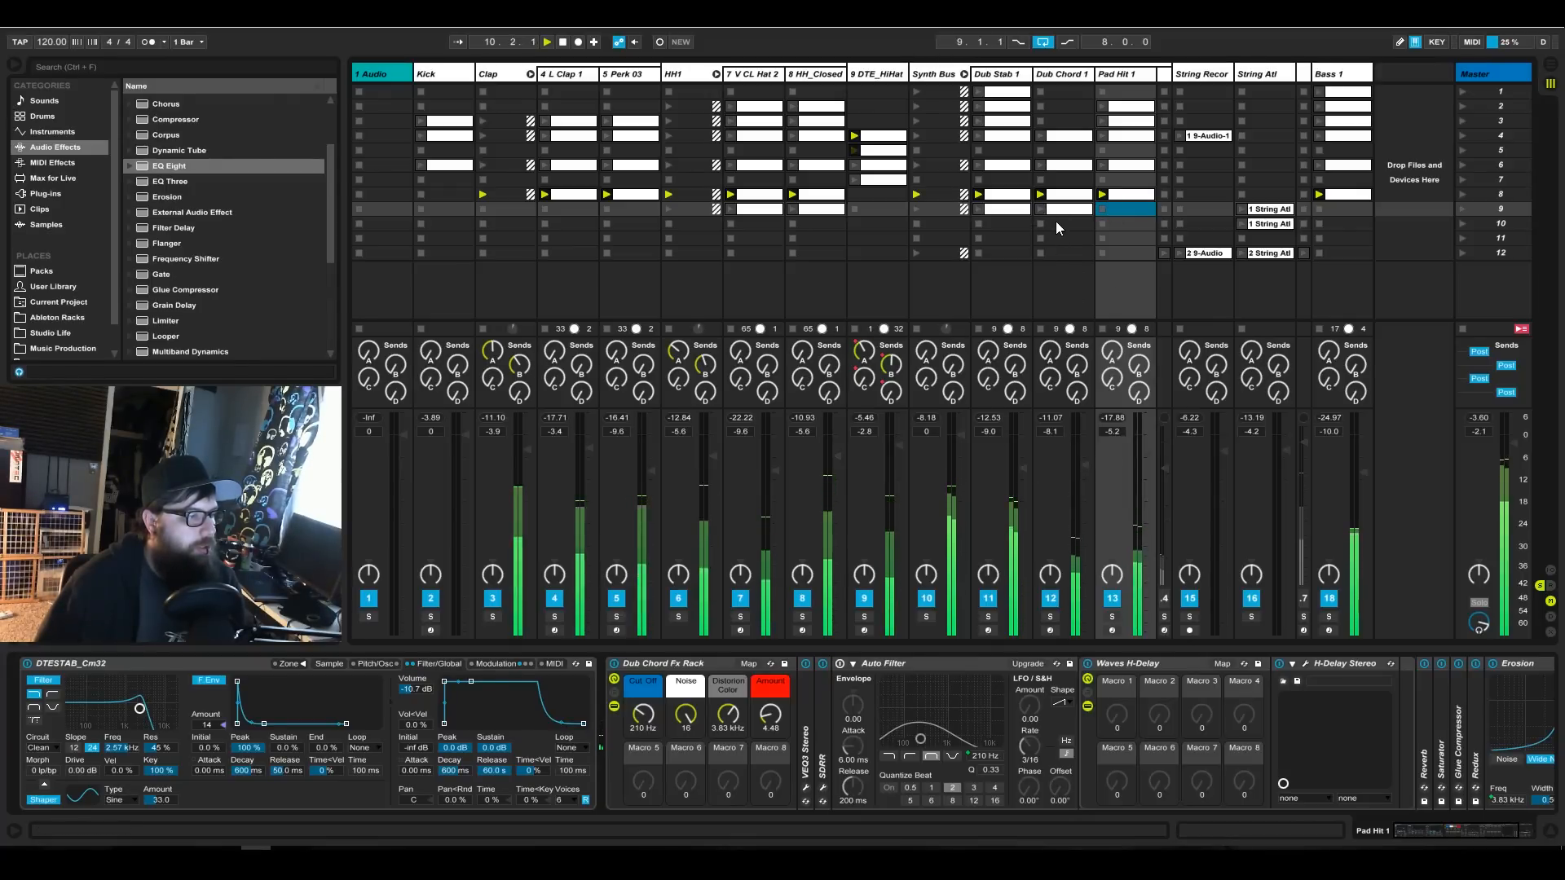
{"action": "left_click", "coordinate": [1464, 209]}
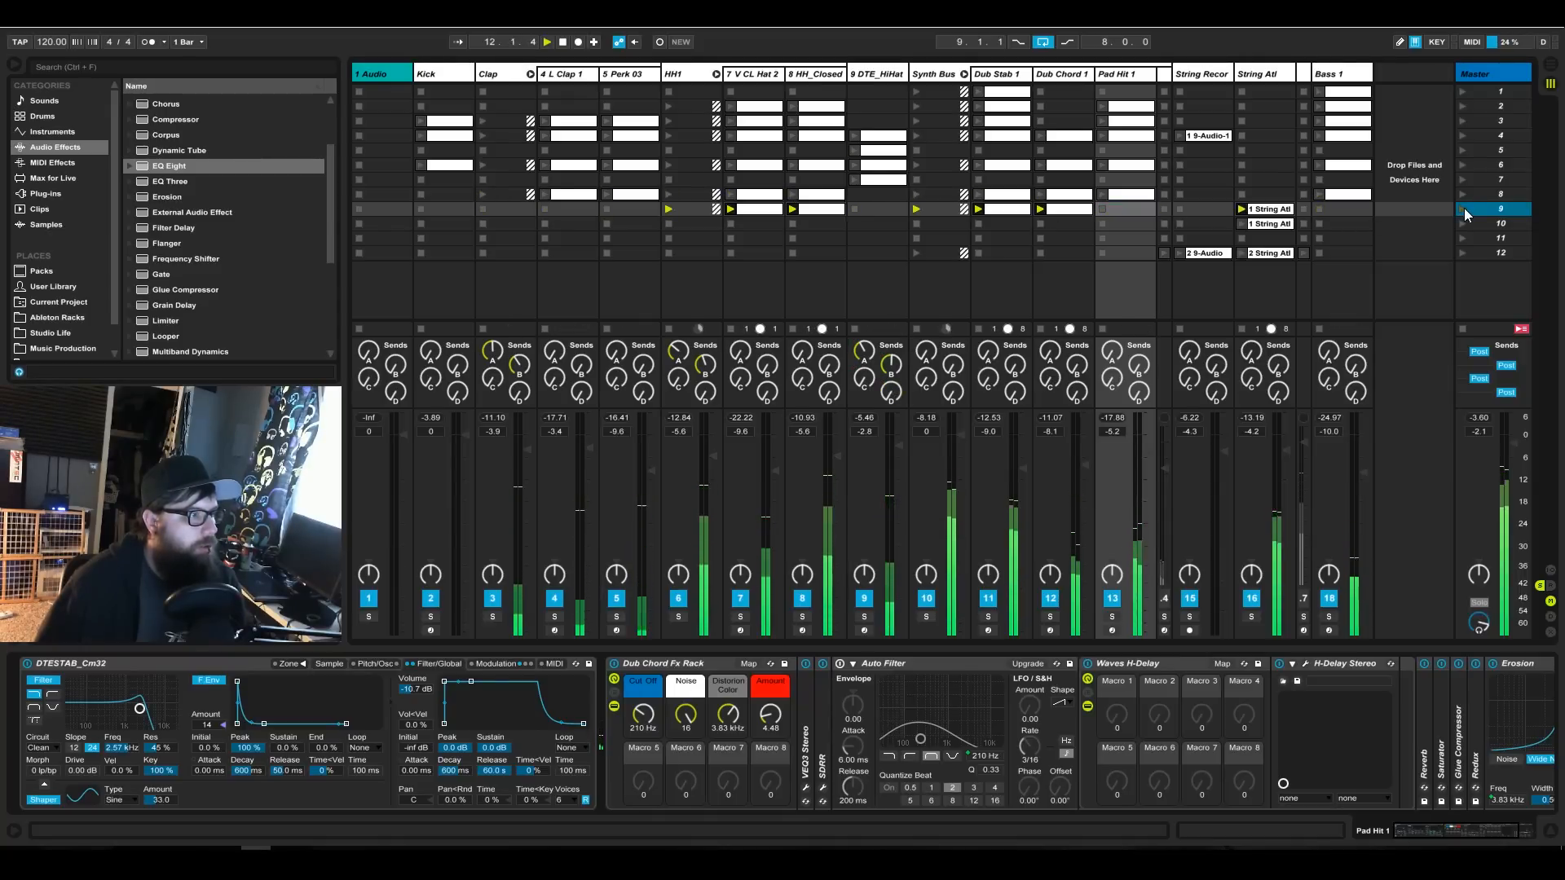
Delete the V CL Hat and HH_Closed clips from scene 9.
{"action": "left_click", "coordinate": [804, 214]}
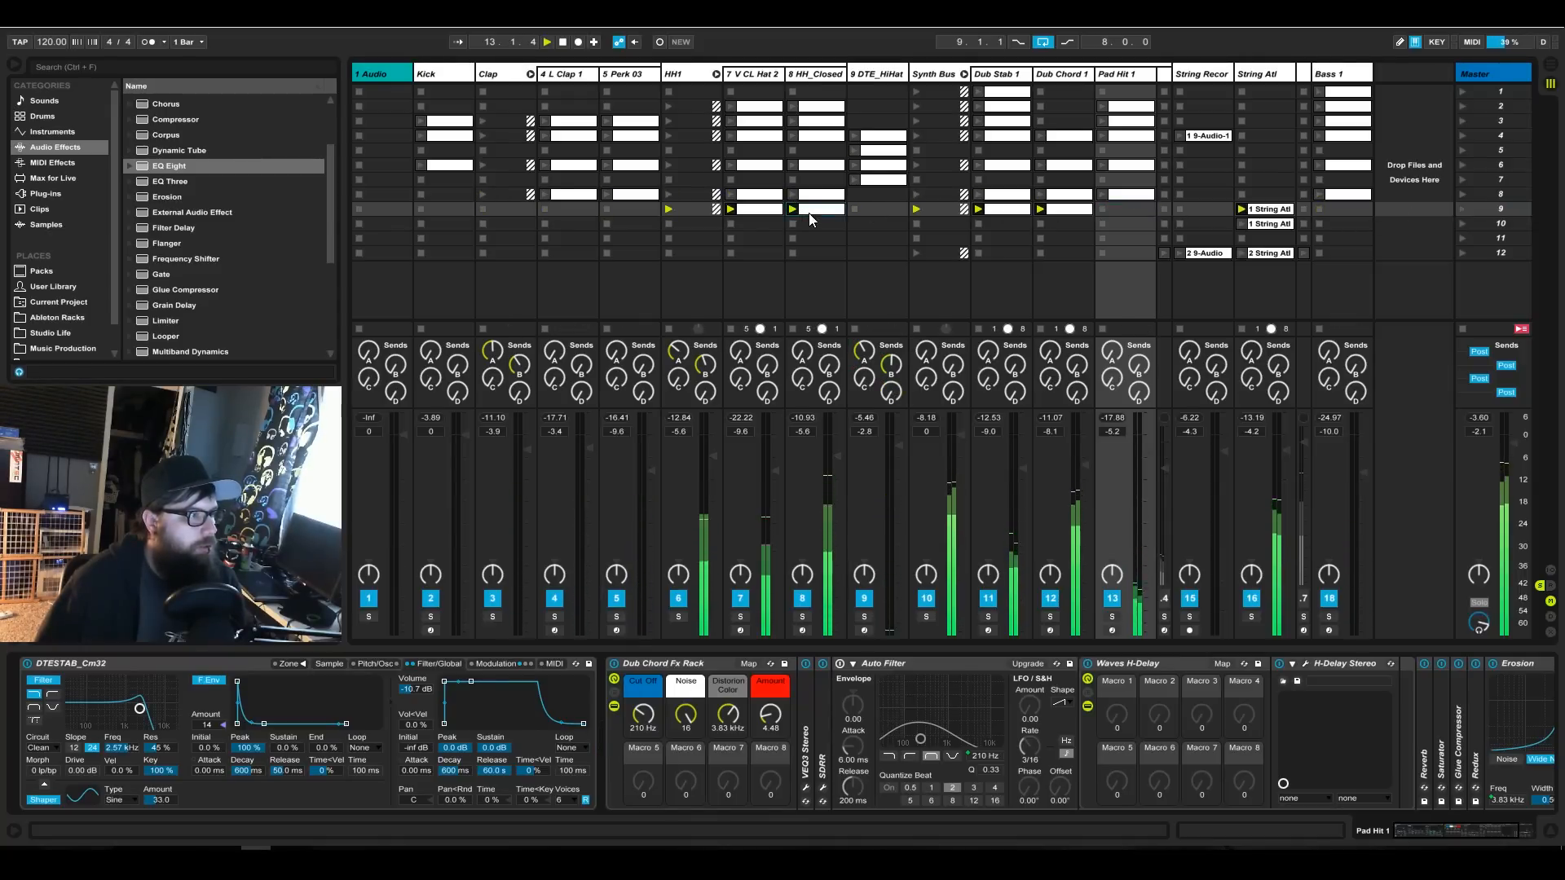
{"action": "left_click", "coordinate": [761, 214]}
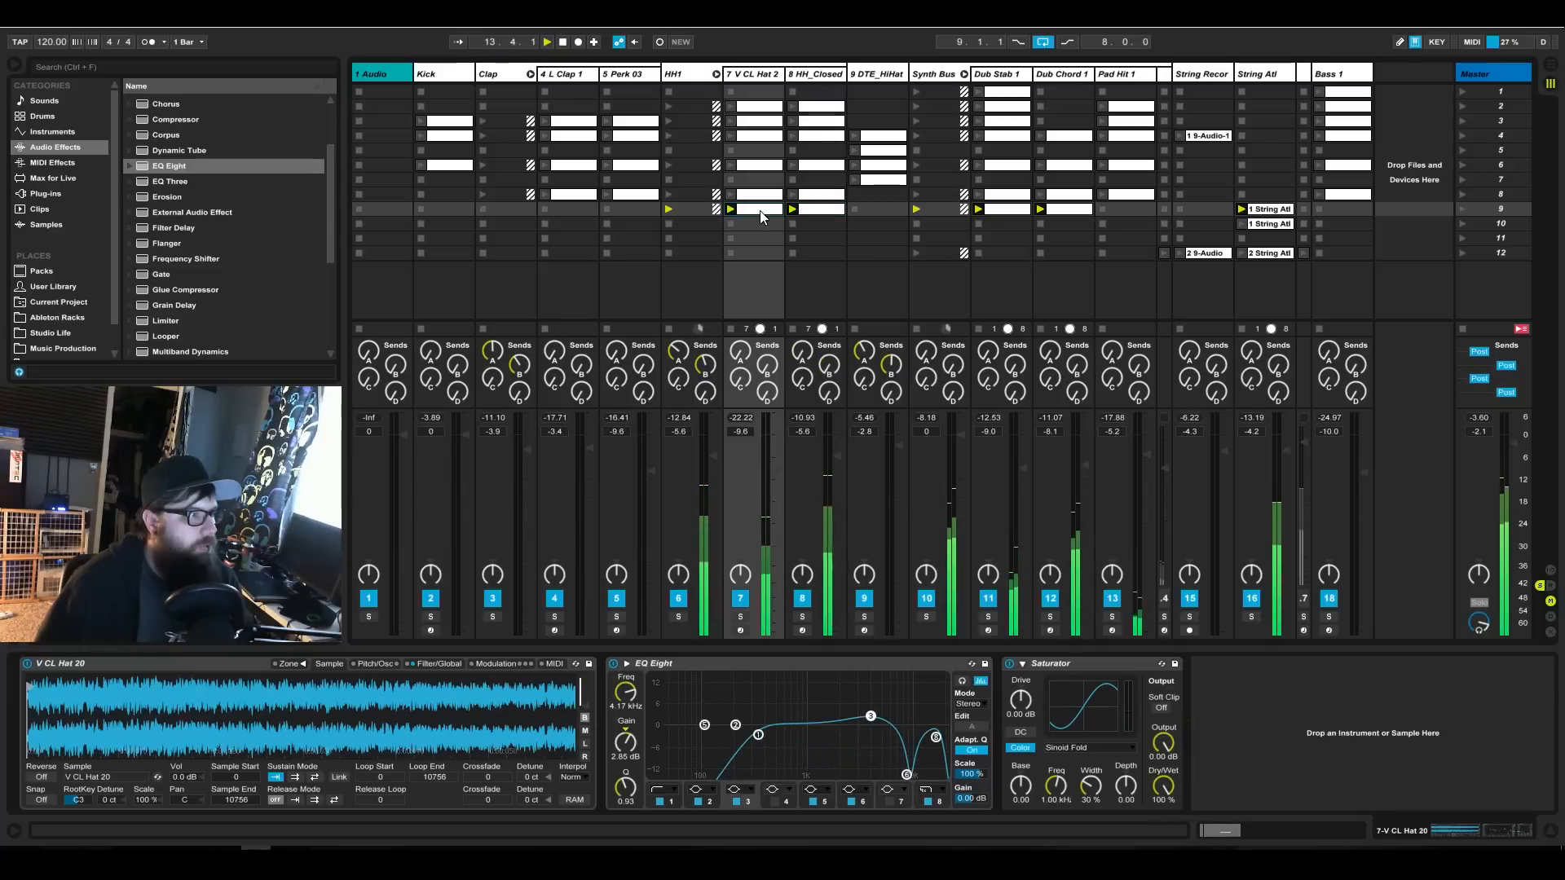
{"action": "key", "text": "Delete"}
{"action": "left_click", "coordinate": [817, 213]}
{"action": "key", "text": "Delete"}
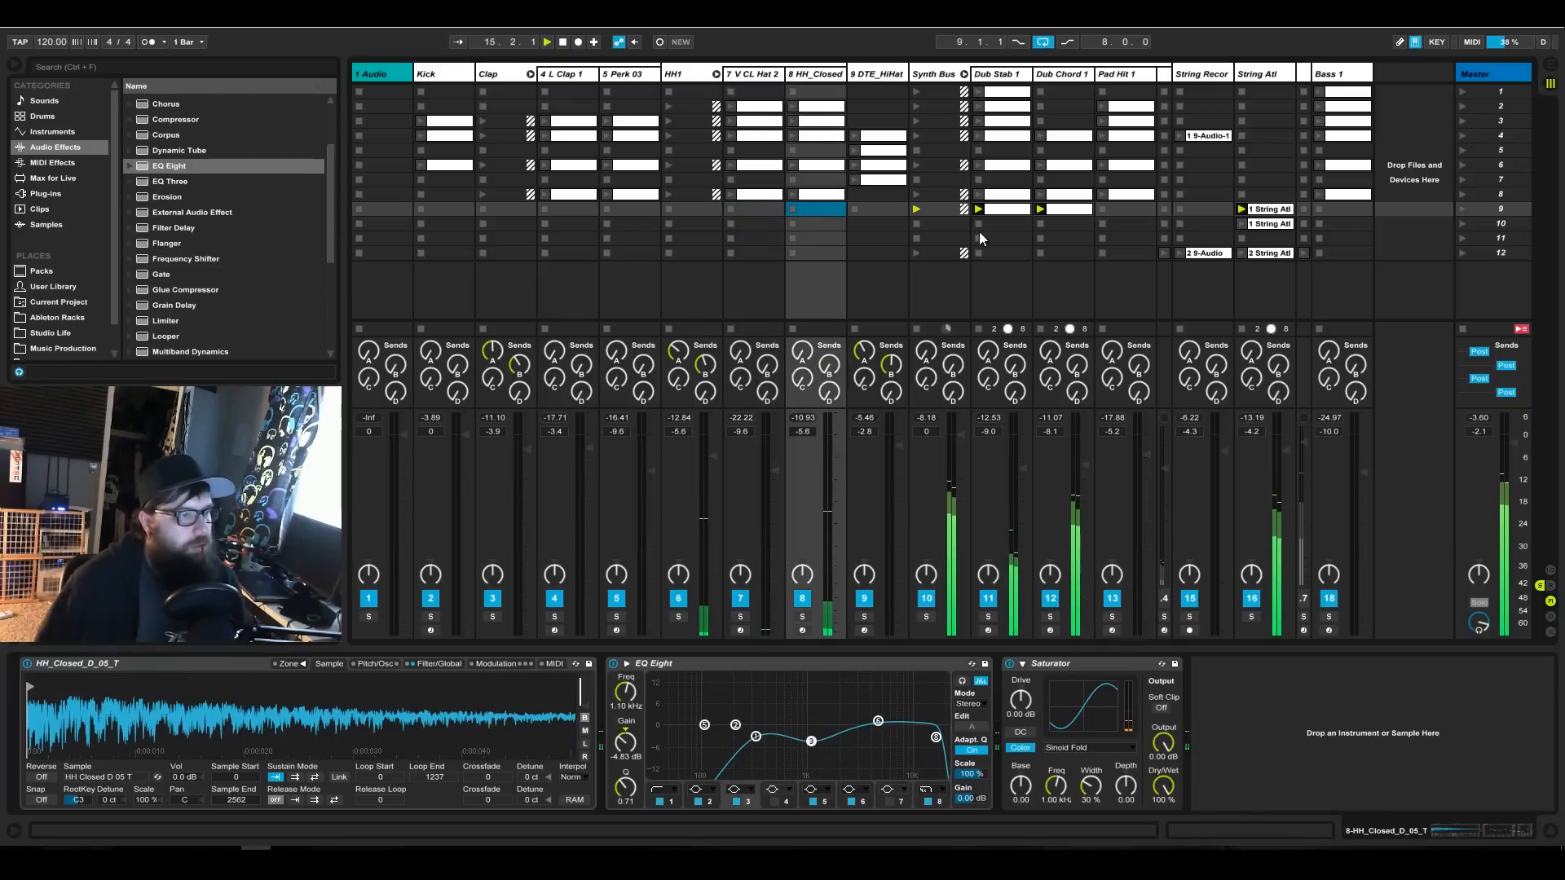
Raise the String Atl track's volume to -1.3 dB and set its Dub Chord Fx Rack Cut Off to 1.99 kHz.
{"action": "left_click_drag", "start_coordinate": [1283, 452], "coordinate": [1286, 438]}
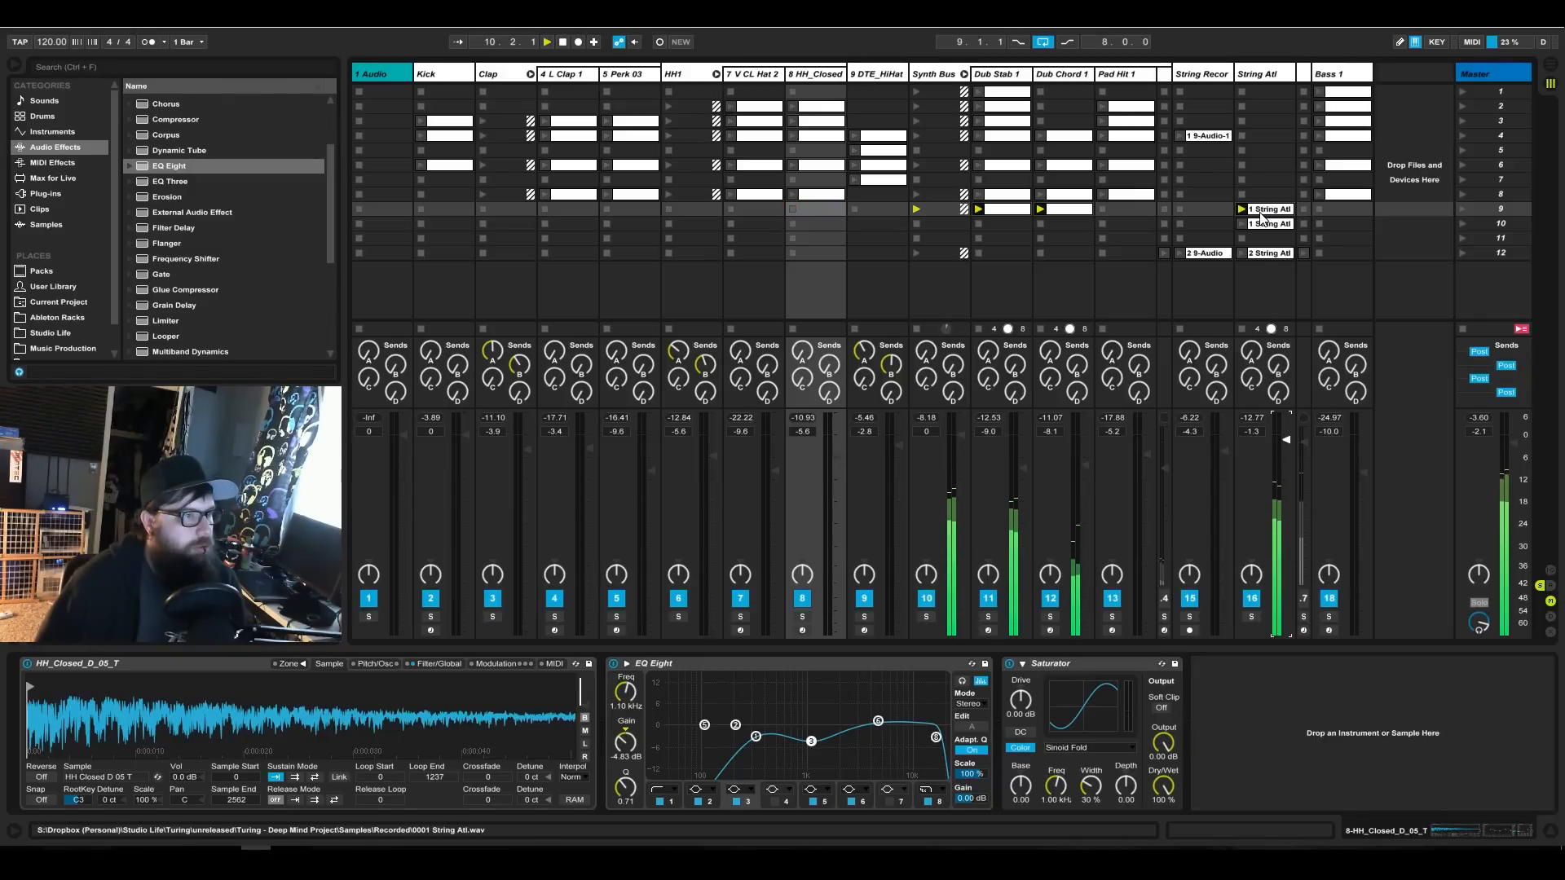
{"action": "left_click", "coordinate": [1264, 285]}
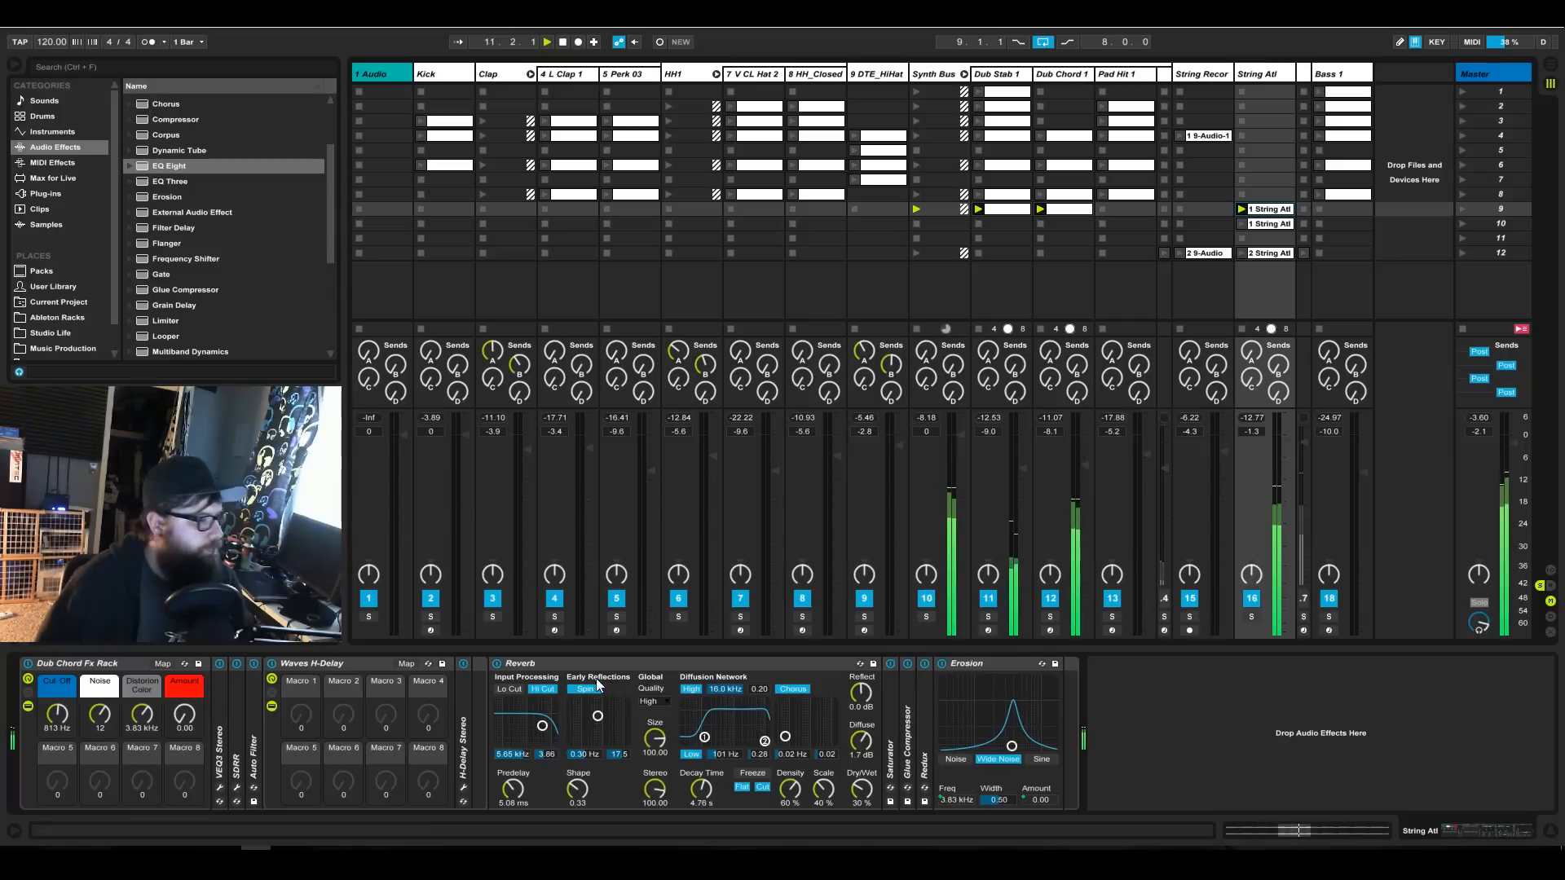
{"action": "left_click_drag", "start_coordinate": [75, 729], "coordinate": [75, 708]}
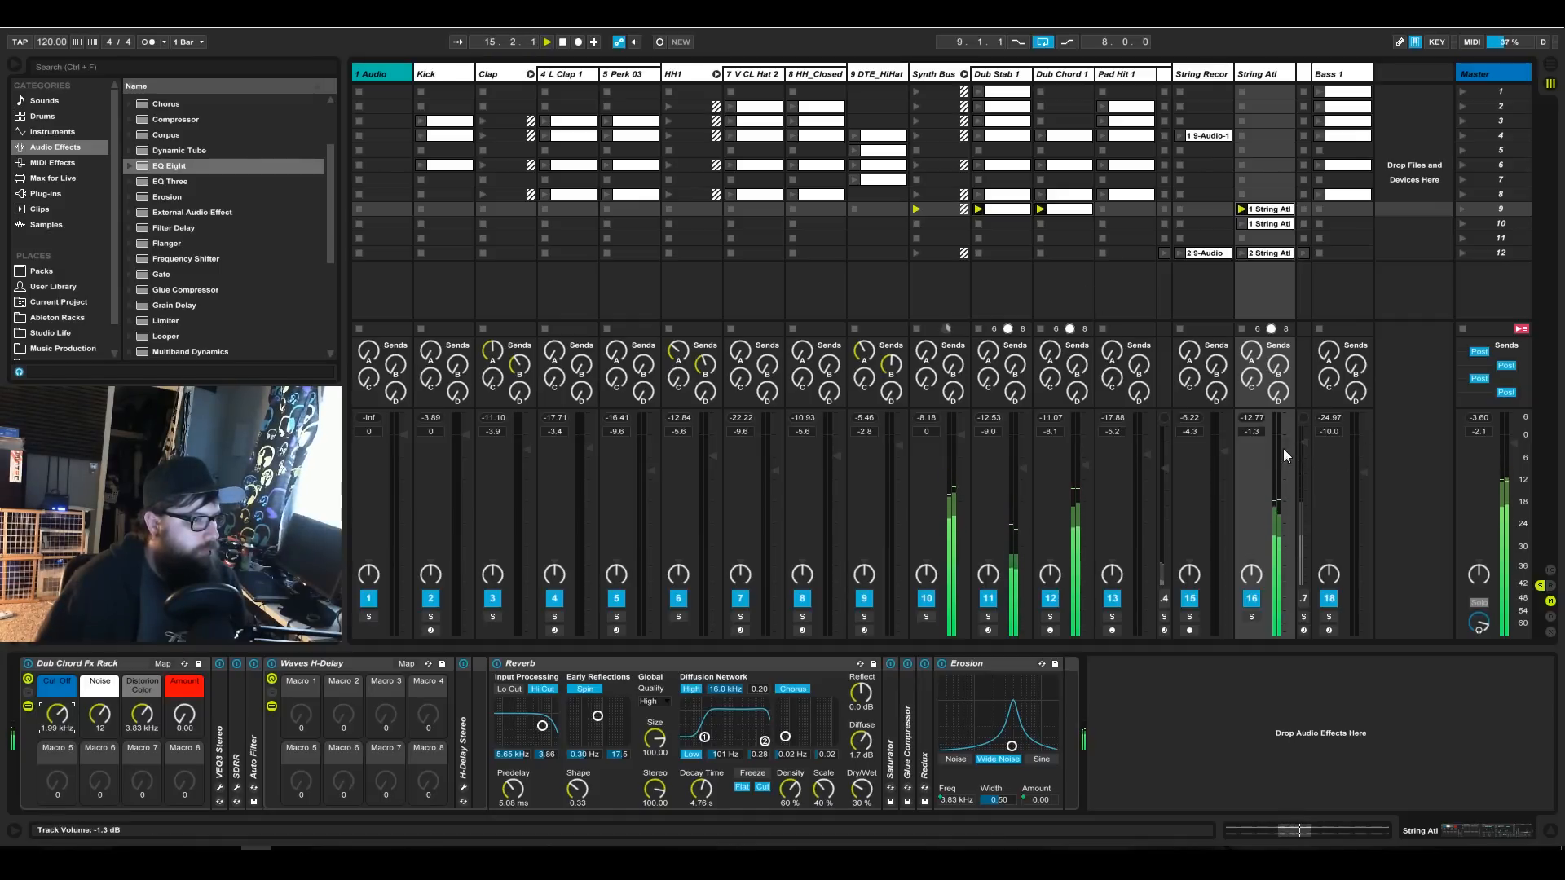
Raise the gain of the String Atl clip in scene 9 to 9.89 dB and return to the device view.
{"action": "double_click", "coordinate": [1265, 223]}
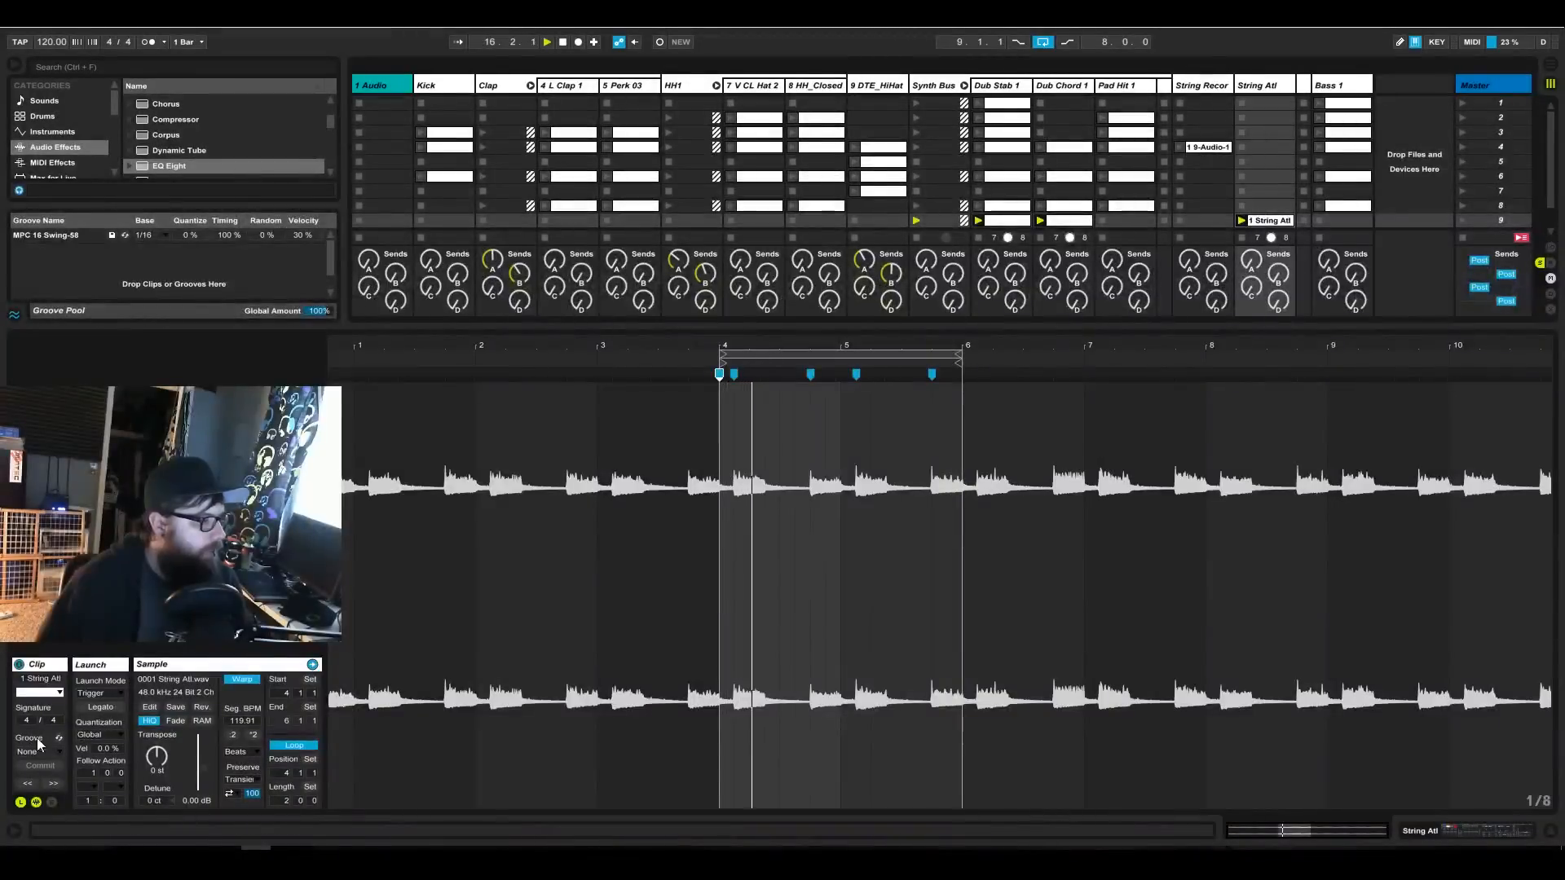
{"action": "left_click_drag", "start_coordinate": [212, 774], "coordinate": [212, 733]}
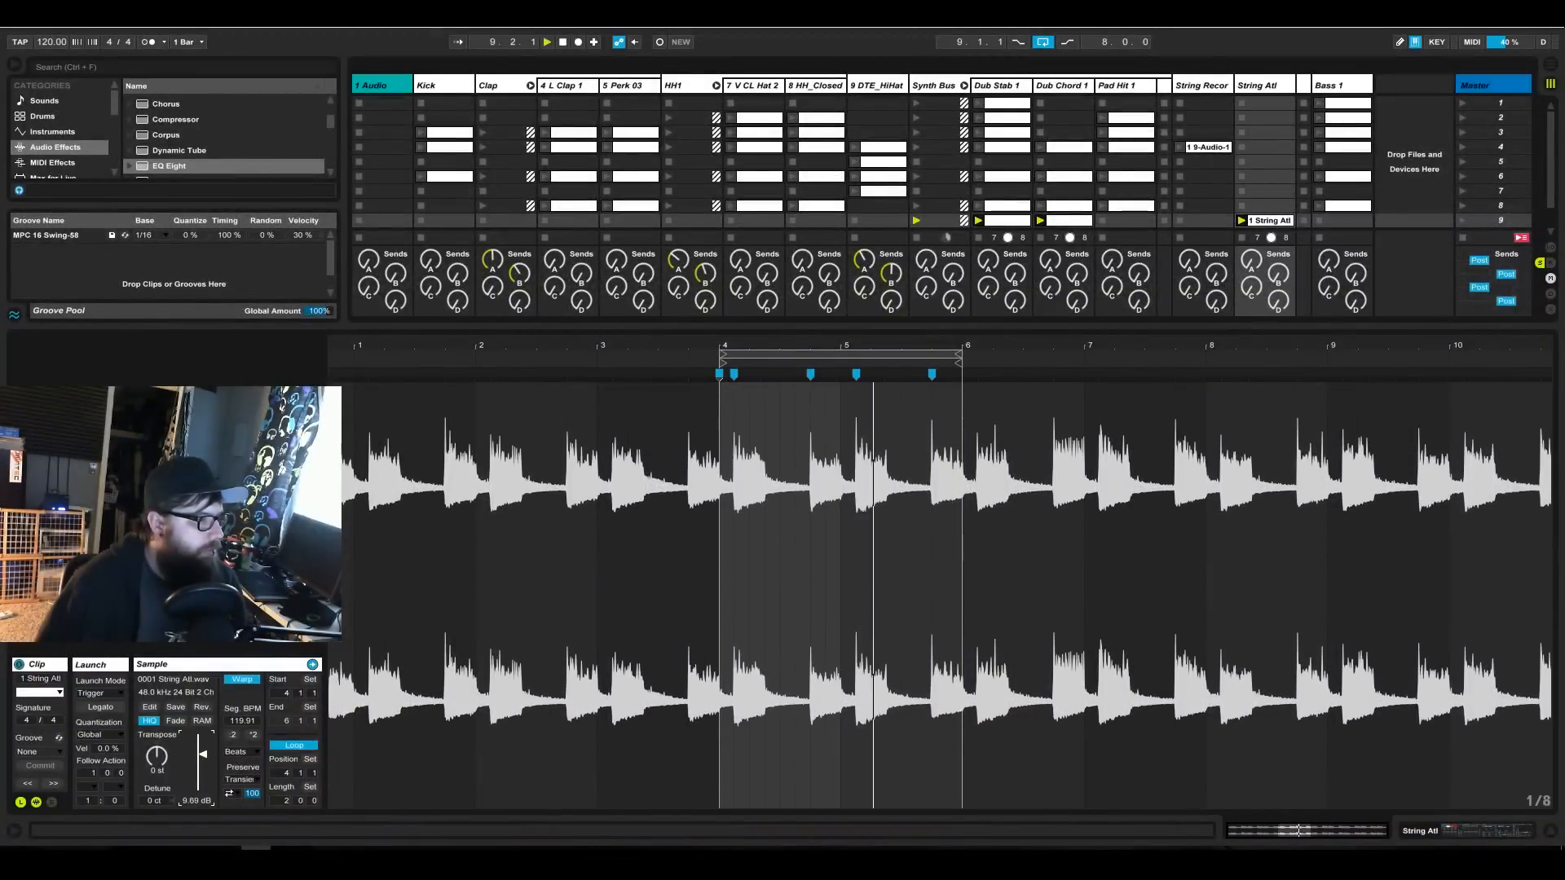
{"action": "left_click", "coordinate": [1510, 826]}
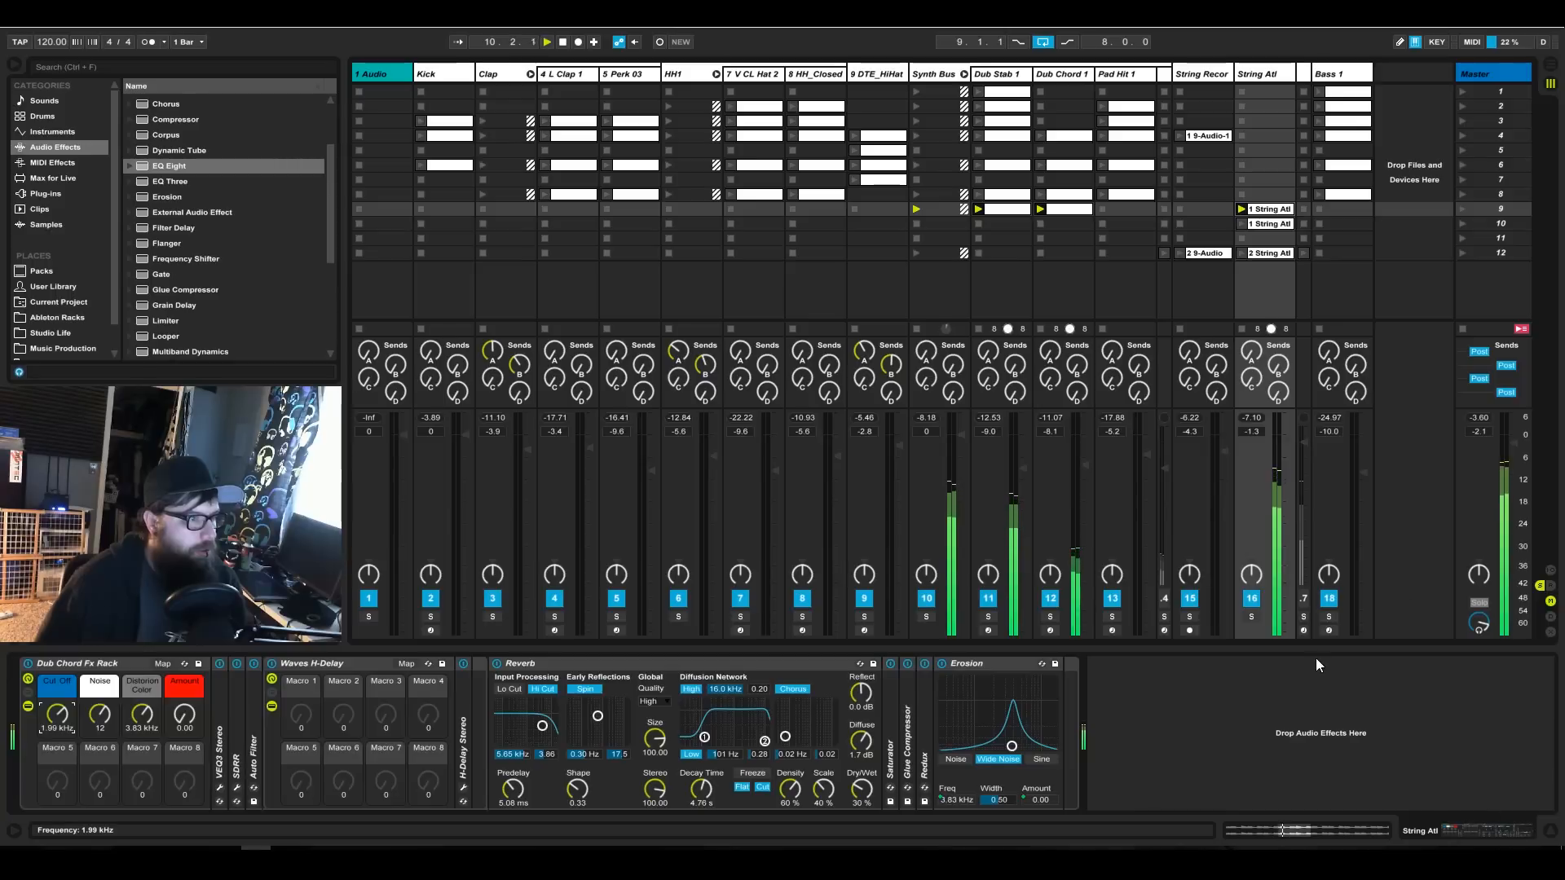
Lower the String Atl track's volume to -6.3 dB and copy the Kick clip from scene 6 into scene 10.
{"action": "left_click_drag", "start_coordinate": [1286, 439], "coordinate": [1285, 445]}
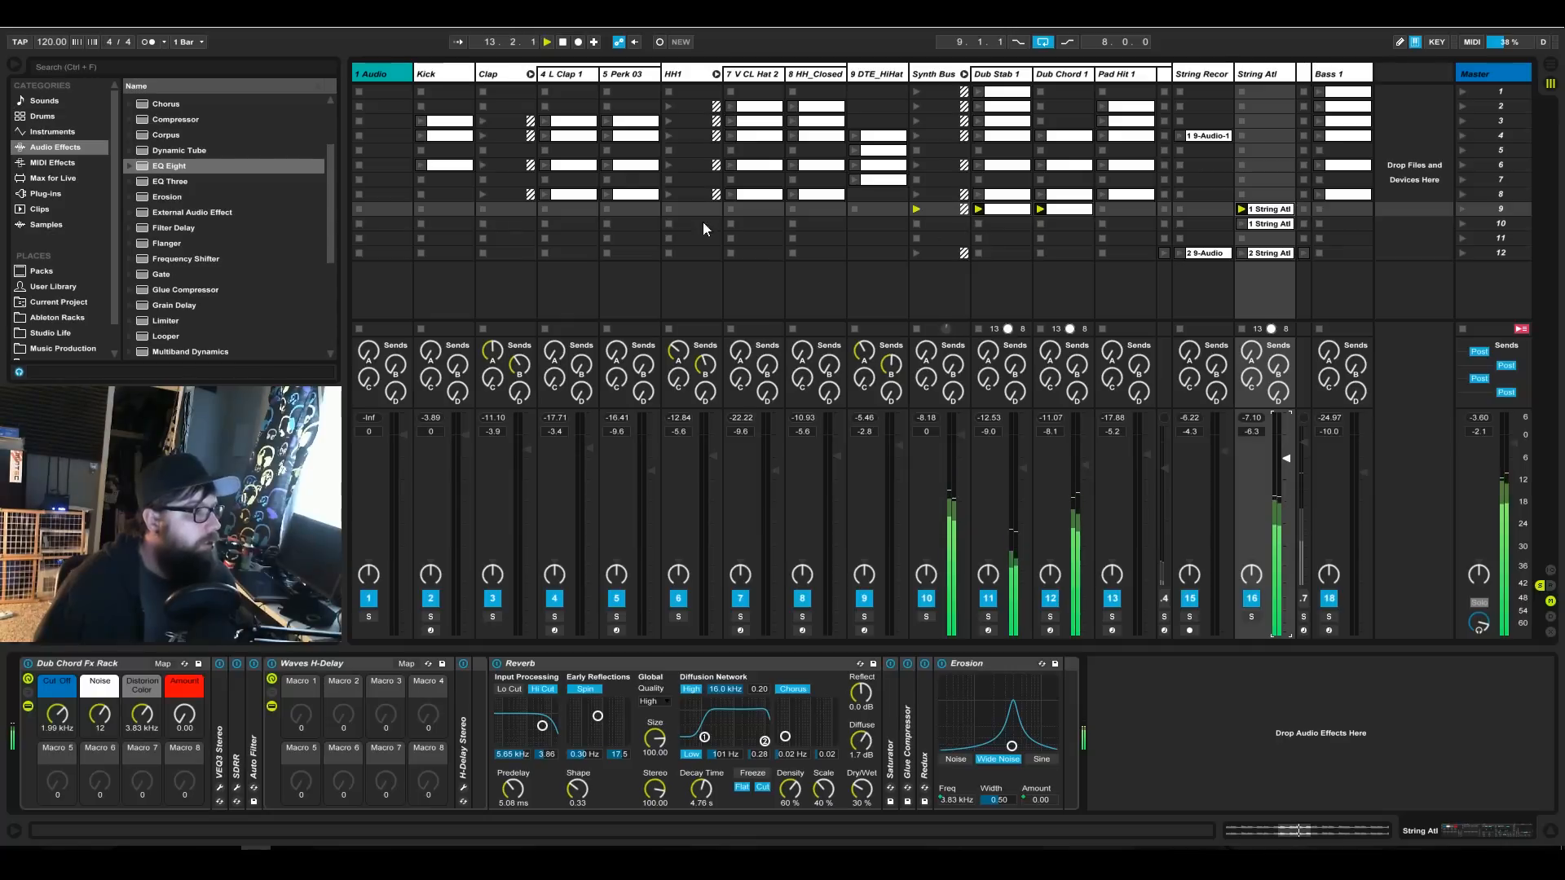
{"action": "left_click", "coordinate": [448, 169]}
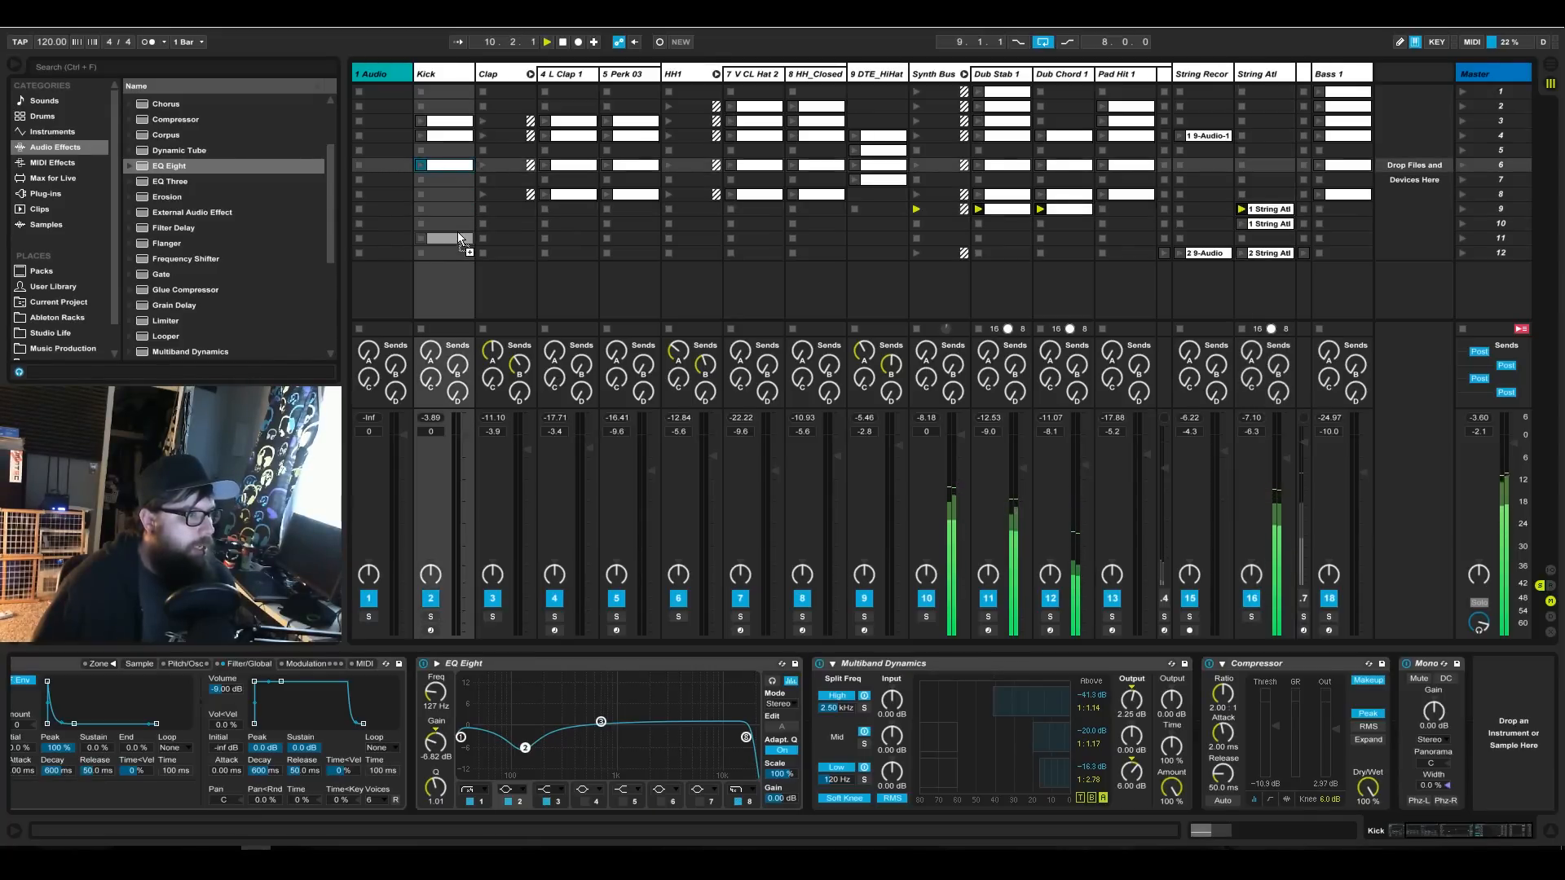
{"action": "left_click_drag", "start_coordinate": [453, 218], "coordinate": [453, 222]}
Move the string clips in scenes 10 and 12 down to scenes 12 and 14.
{"action": "left_click", "coordinate": [1260, 225]}
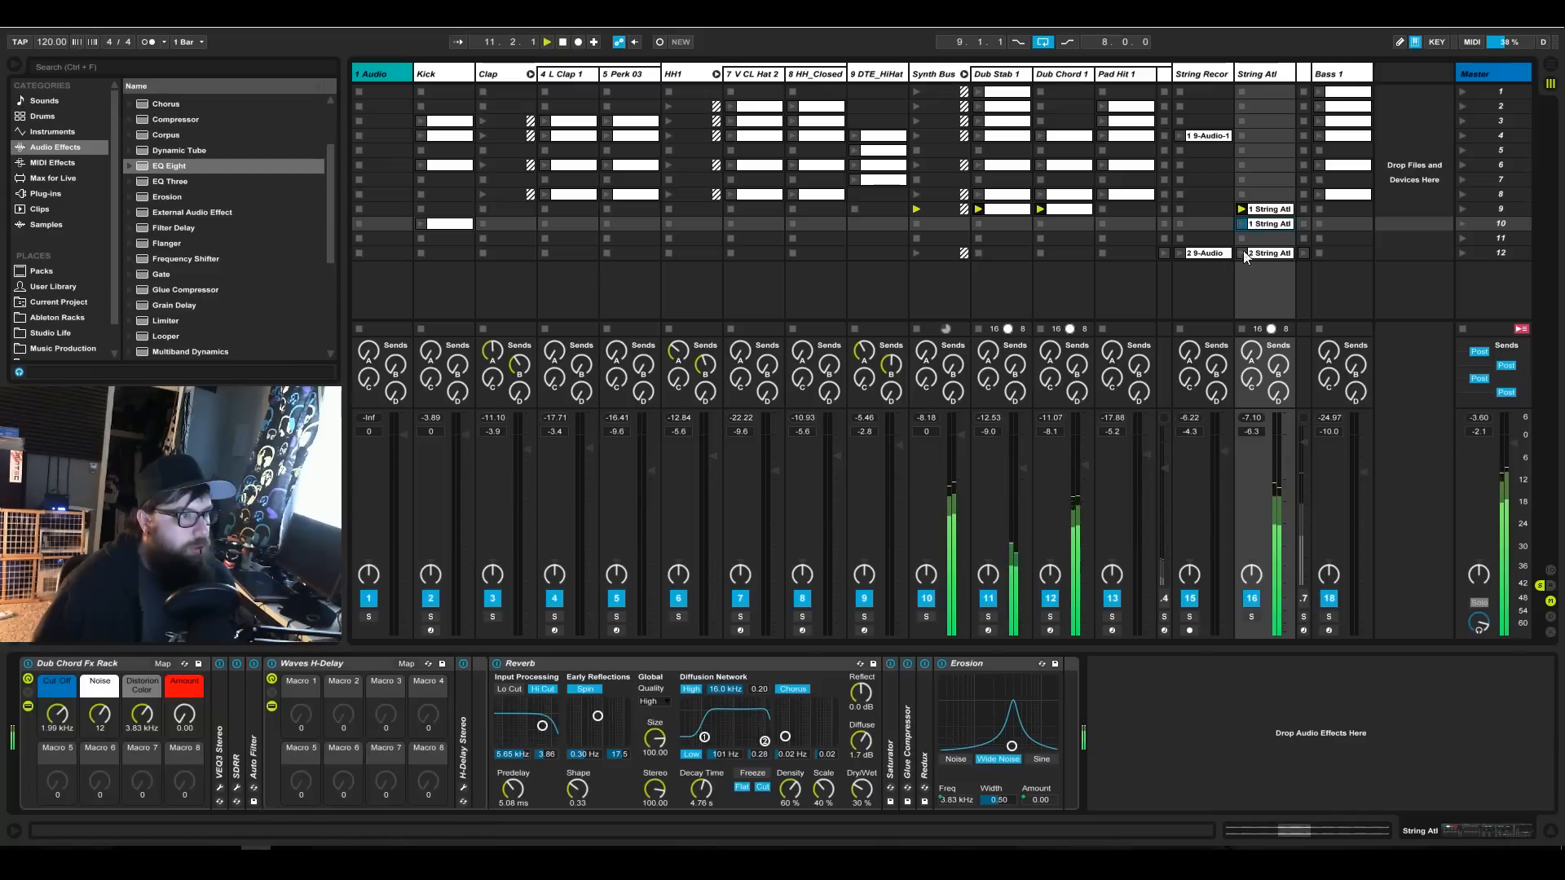
{"action": "left_click", "coordinate": [1201, 256], "text": "shift"}
{"action": "left_click_drag", "start_coordinate": [1207, 256], "coordinate": [1207, 264]}
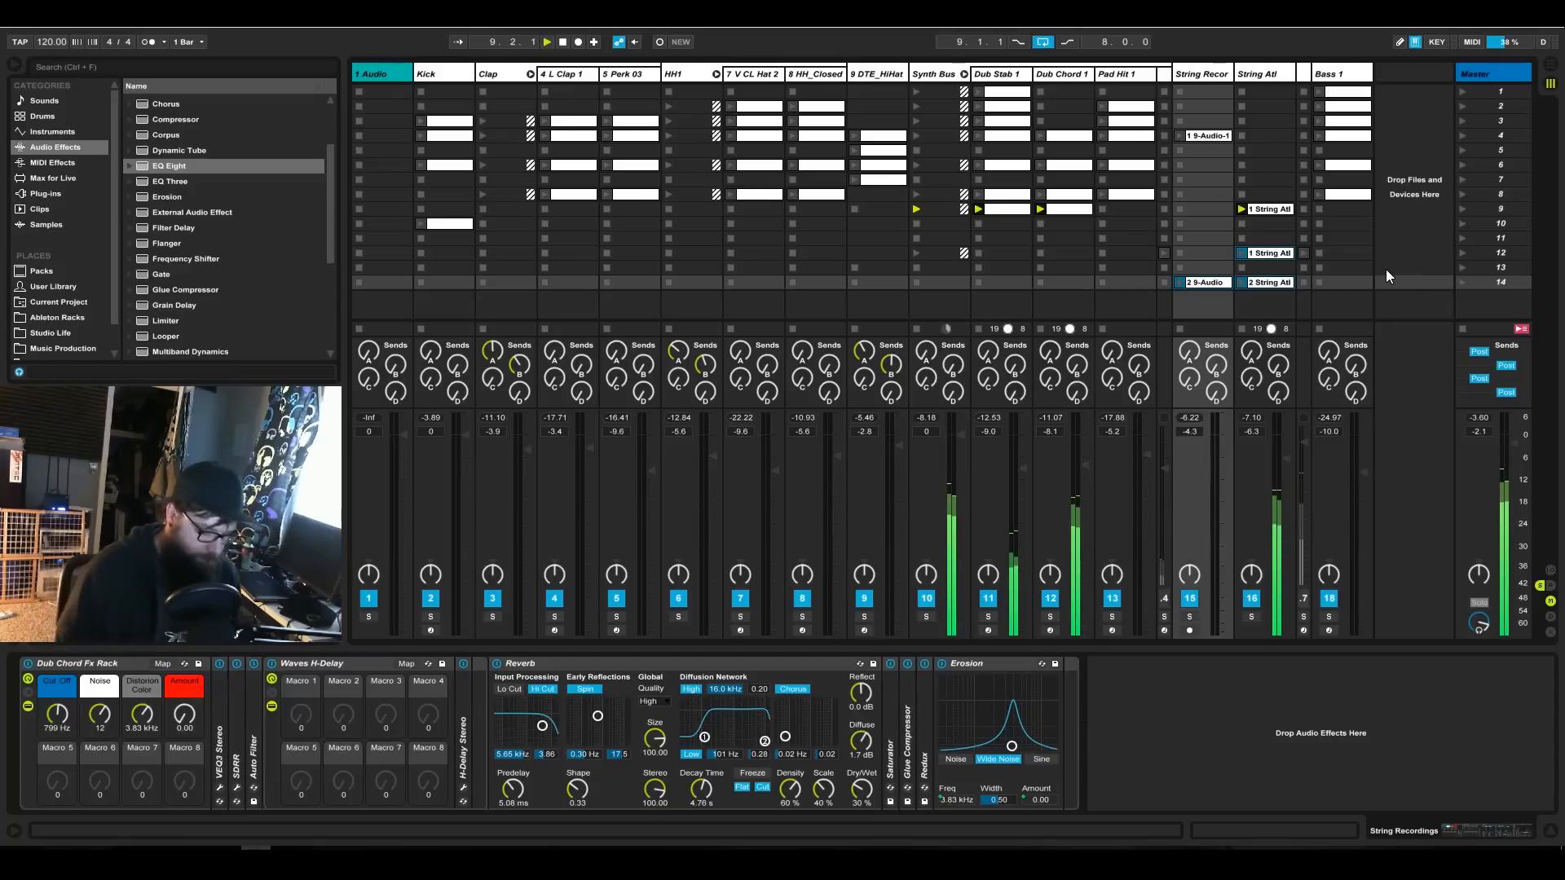
Insert four empty scenes below scene 14.
{"action": "right_click", "coordinate": [1511, 301]}
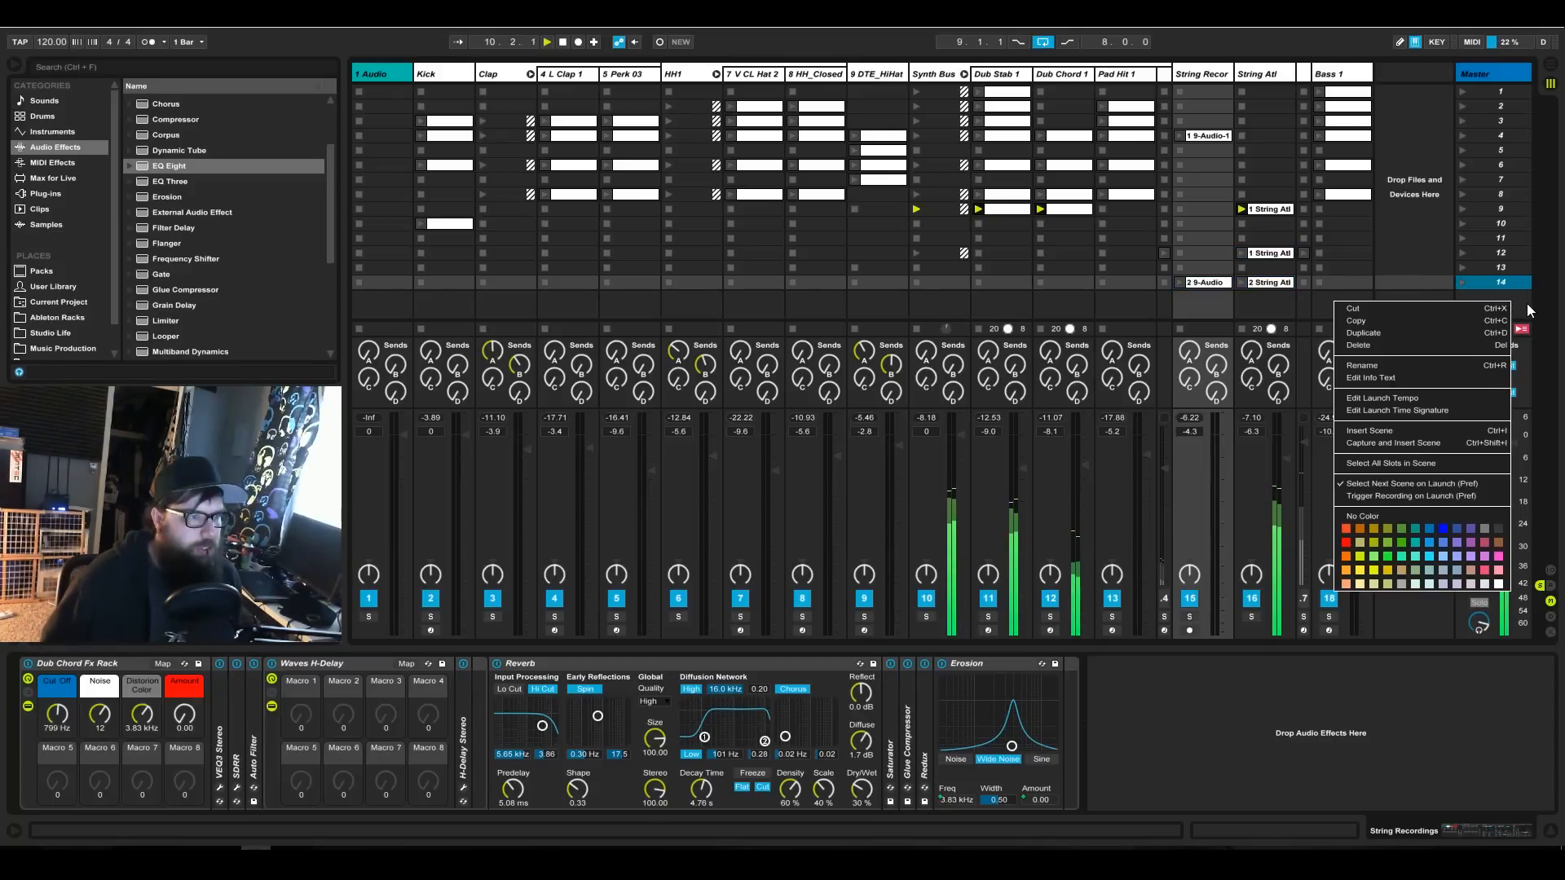
{"action": "left_click", "coordinate": [1527, 304]}
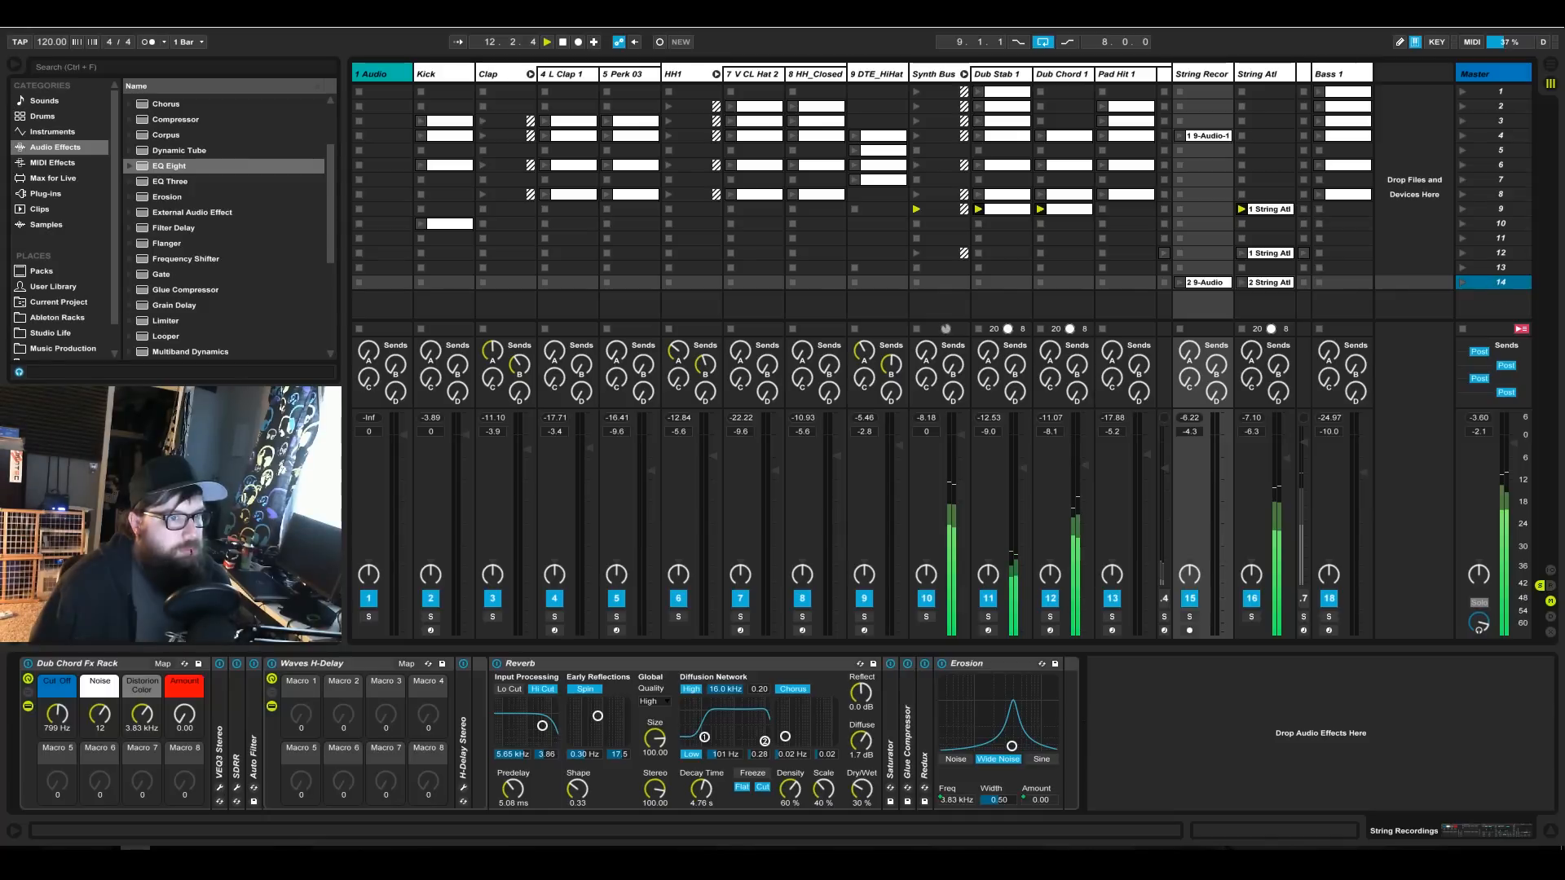
{"action": "key", "text": "ctrl+i"}
{"action": "key", "text": "ctrl+i"}
{"action": "key", "text": "ctrl+i"}
{"action": "key", "text": "ctrl+i"}
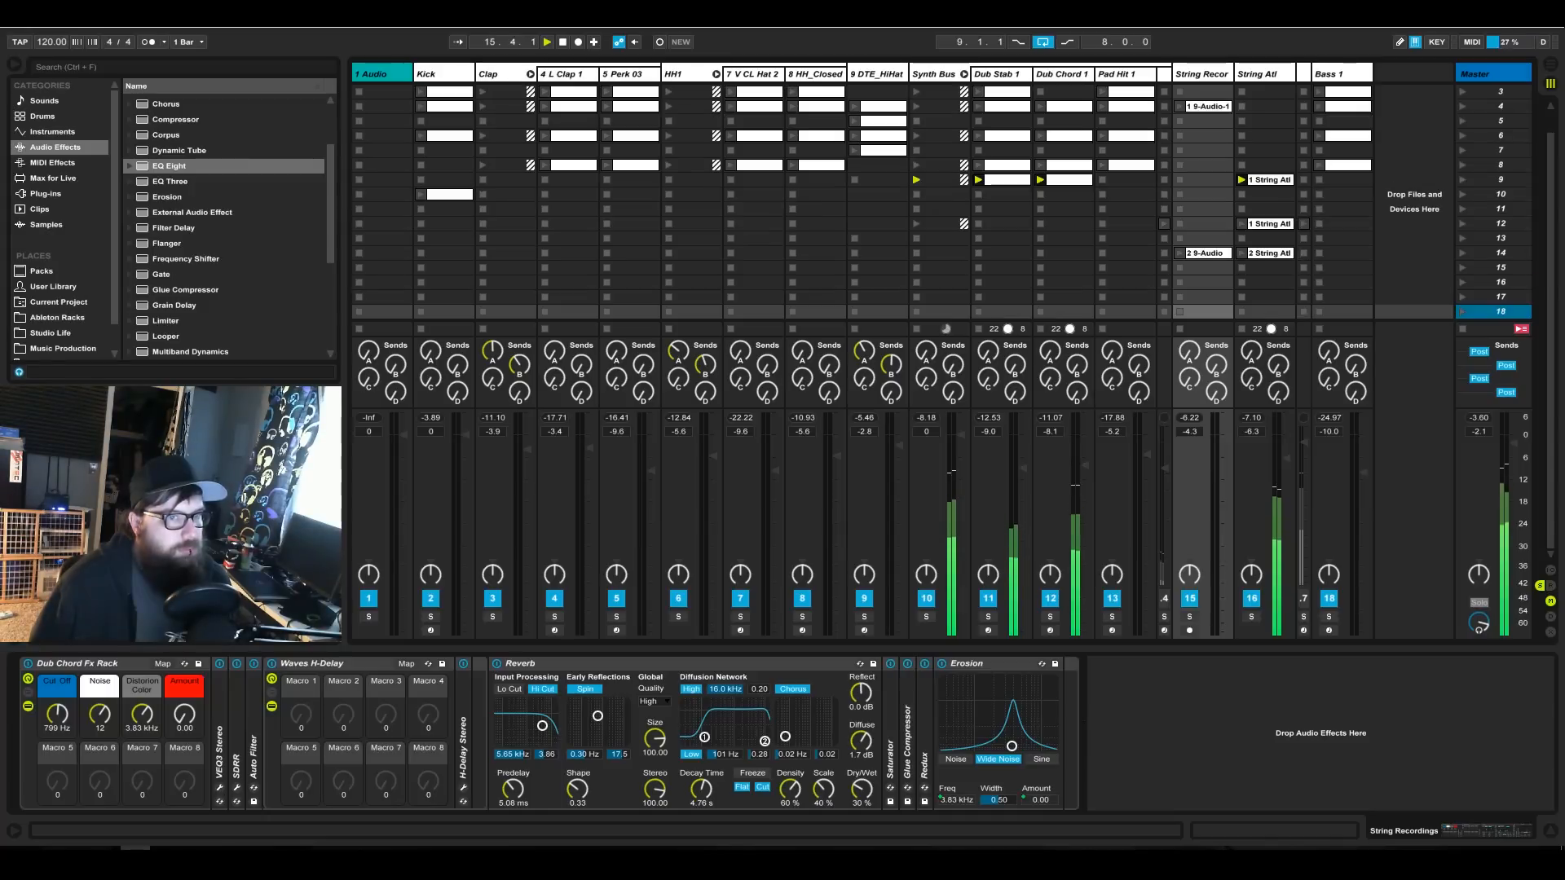
Move the string clips in scenes 12 and 14 down to scenes 16 and 18.
{"action": "left_click", "coordinate": [1269, 224]}
{"action": "left_click", "coordinate": [1214, 254], "text": "shift"}
{"action": "left_click_drag", "start_coordinate": [1214, 260], "coordinate": [1211, 309]}
{"action": "scroll", "coordinate": [1215, 261], "scroll_direction": "up", "scroll_amount": 2}
{"action": "left_click", "coordinate": [1272, 209]}
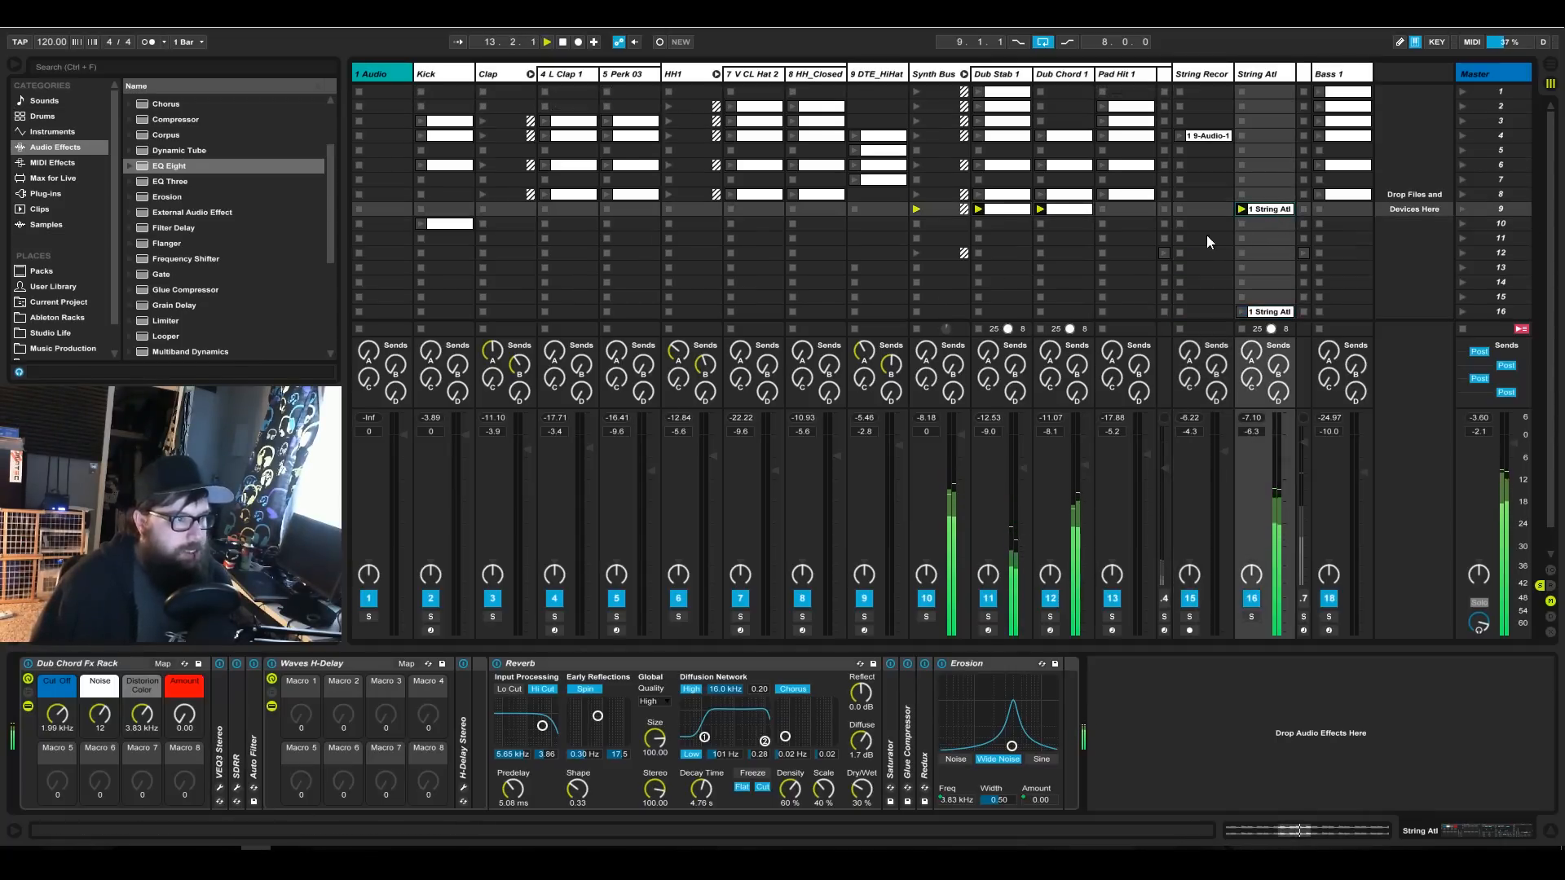
Copy the L Clap 1, Perk 03 and Bass 1 clips from scene 8 into scene 10.
{"action": "left_click", "coordinate": [582, 198]}
{"action": "left_click", "coordinate": [634, 199], "text": "shift"}
{"action": "left_click_drag", "start_coordinate": [634, 199], "coordinate": [631, 227]}
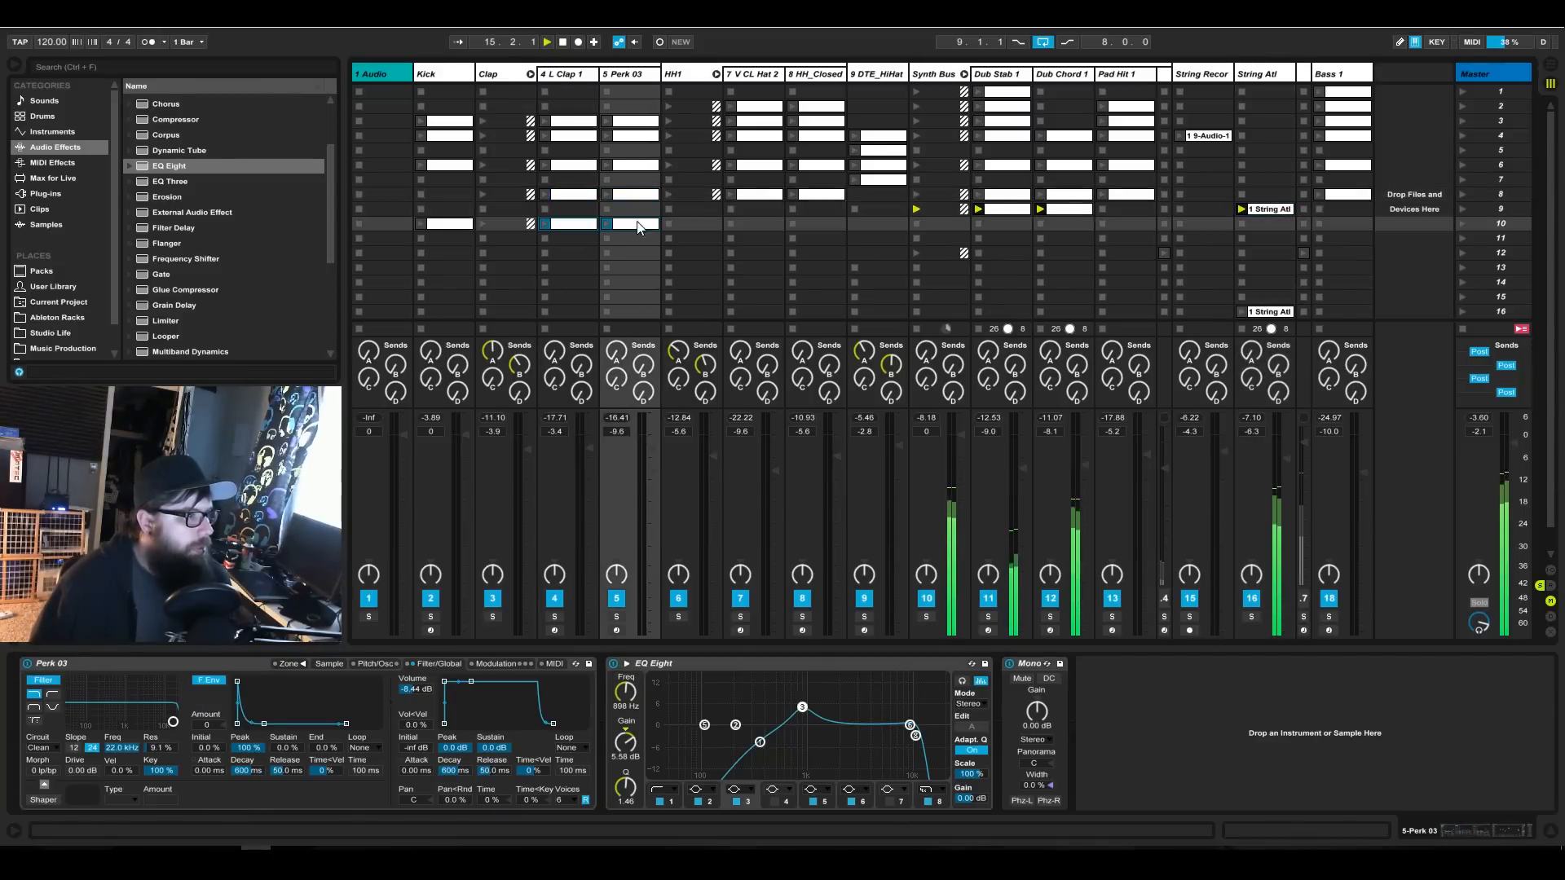
{"action": "left_click", "coordinate": [1337, 224]}
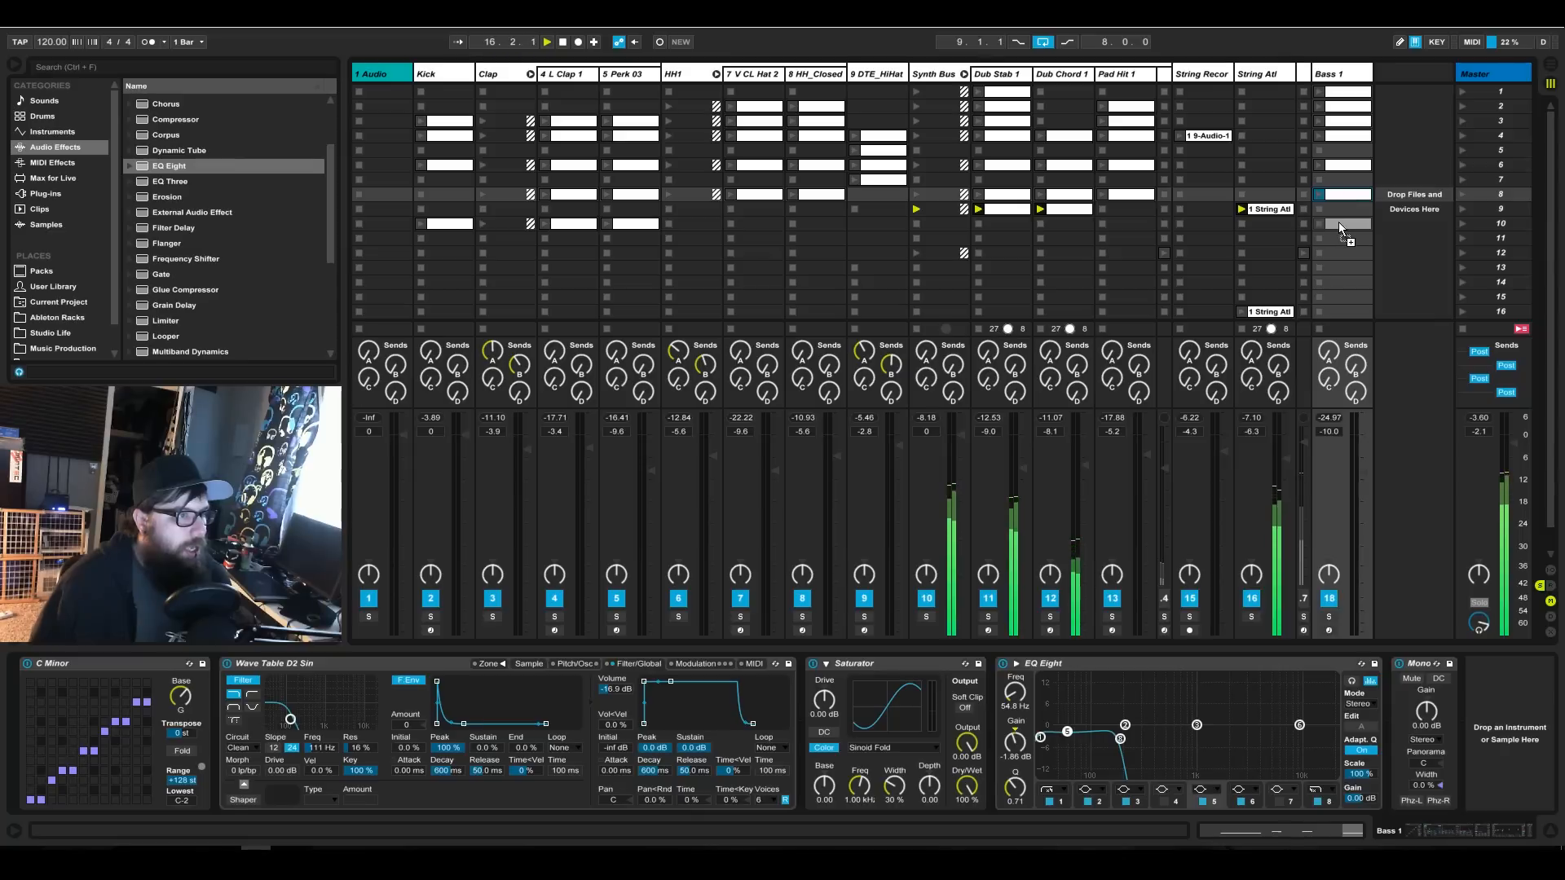
Copy the Pad Hit 1, Dub Stab 1, Dub Chord 1 and String Atl clips into scene 10 and launch scene 10.
{"action": "left_click", "coordinate": [1129, 199]}
{"action": "left_click_drag", "start_coordinate": [1122, 199], "coordinate": [1069, 225]}
{"action": "left_click", "coordinate": [1007, 209]}
{"action": "left_click", "coordinate": [1069, 209], "text": "shift"}
{"action": "left_click_drag", "start_coordinate": [1268, 208], "coordinate": [1269, 223]}
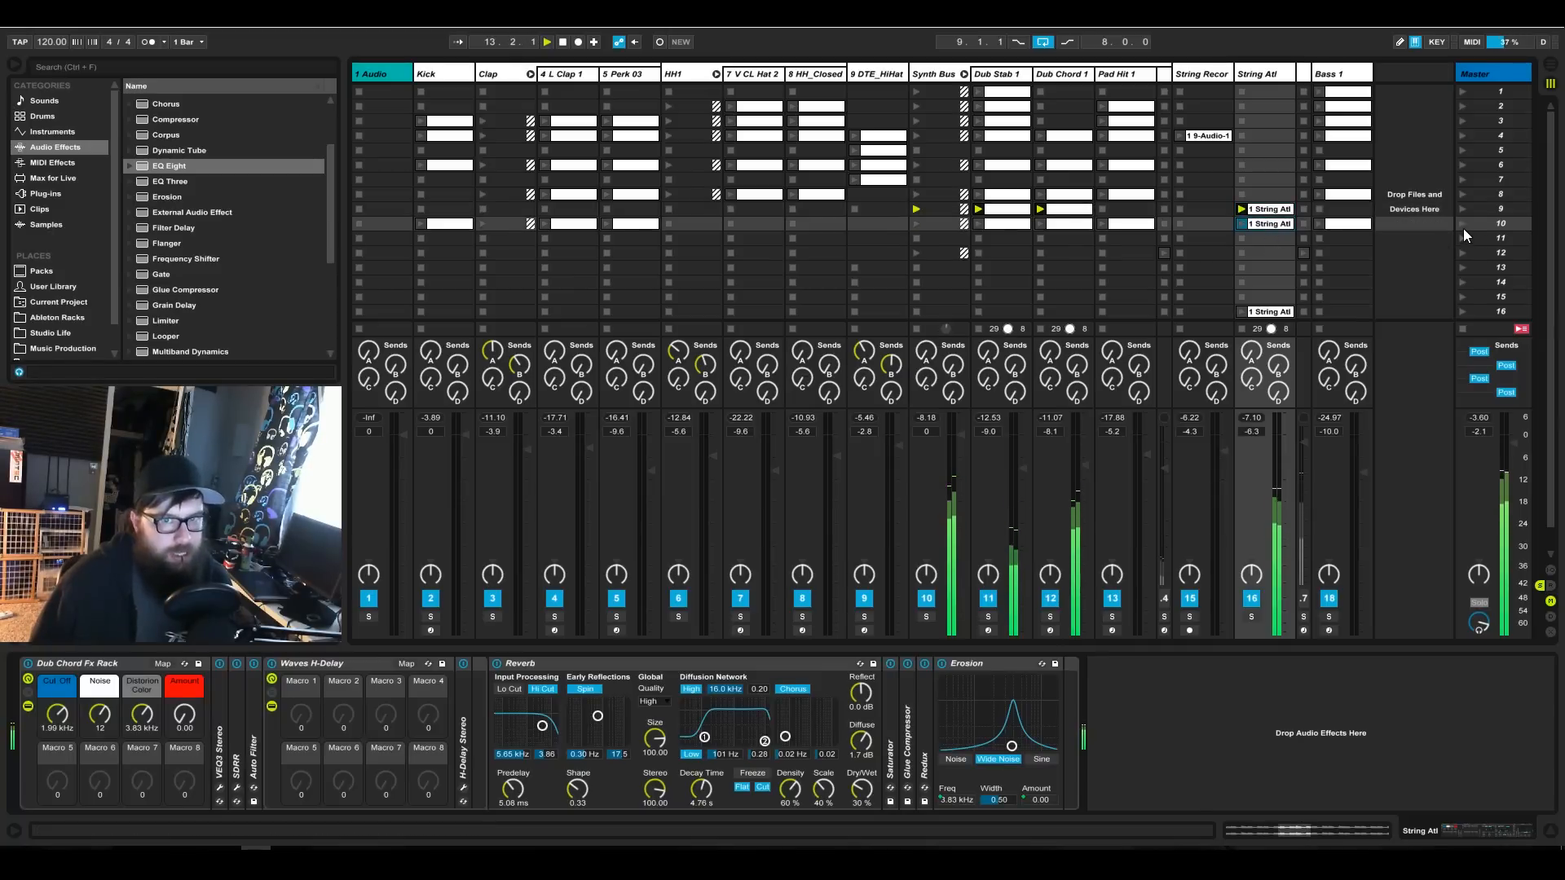
{"action": "left_click", "coordinate": [1464, 228]}
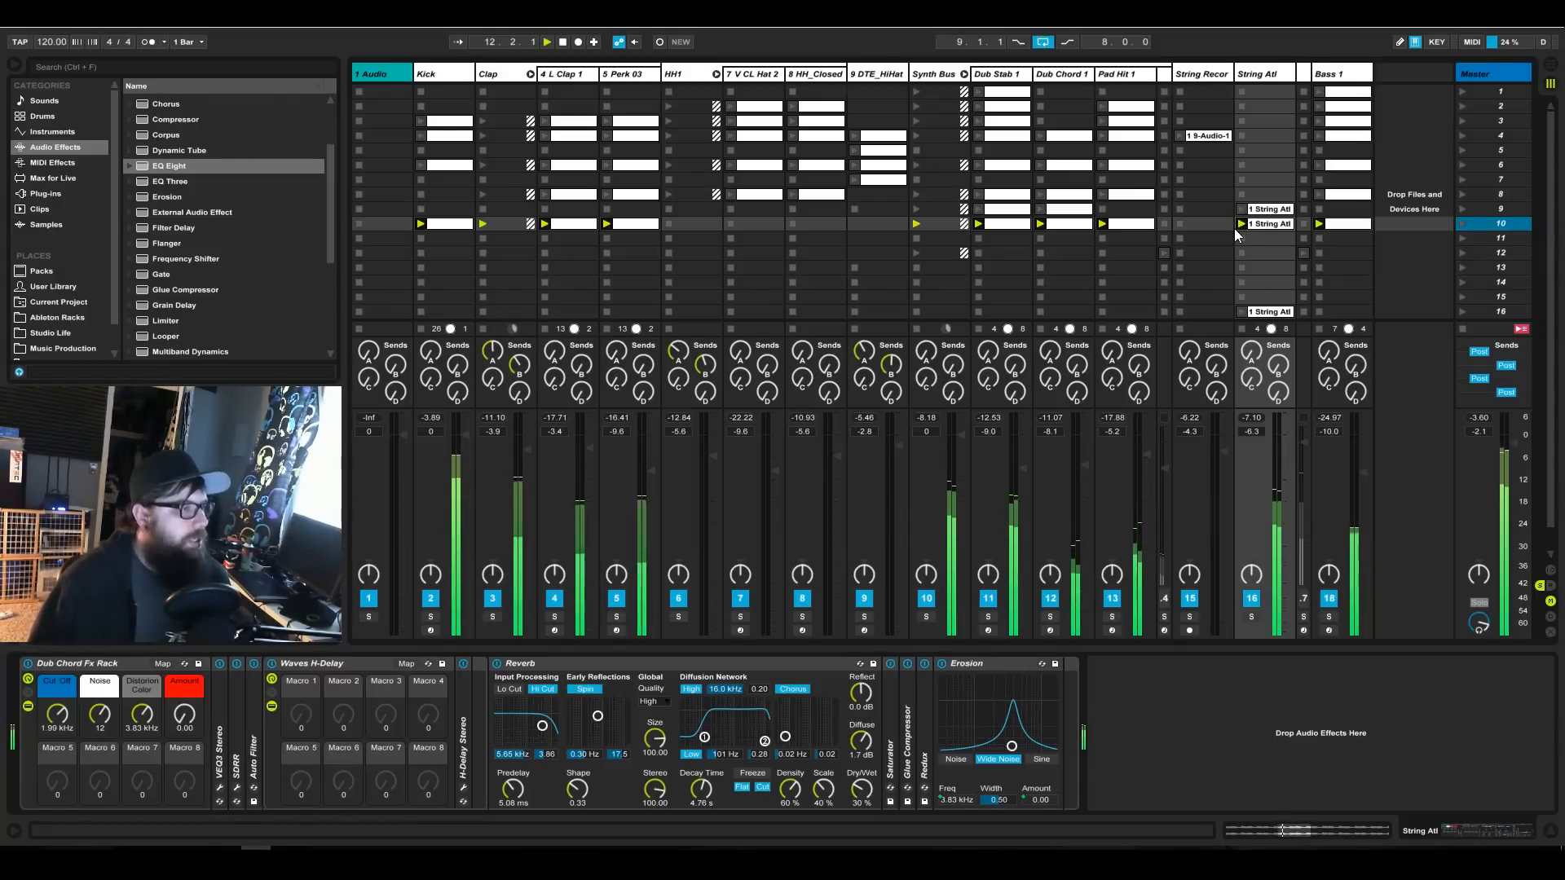
Copy the V CL Hat 2 and HH_Closed clips from scene 8 into scene 11.
{"action": "left_click", "coordinate": [766, 195]}
{"action": "left_click", "coordinate": [813, 195]}
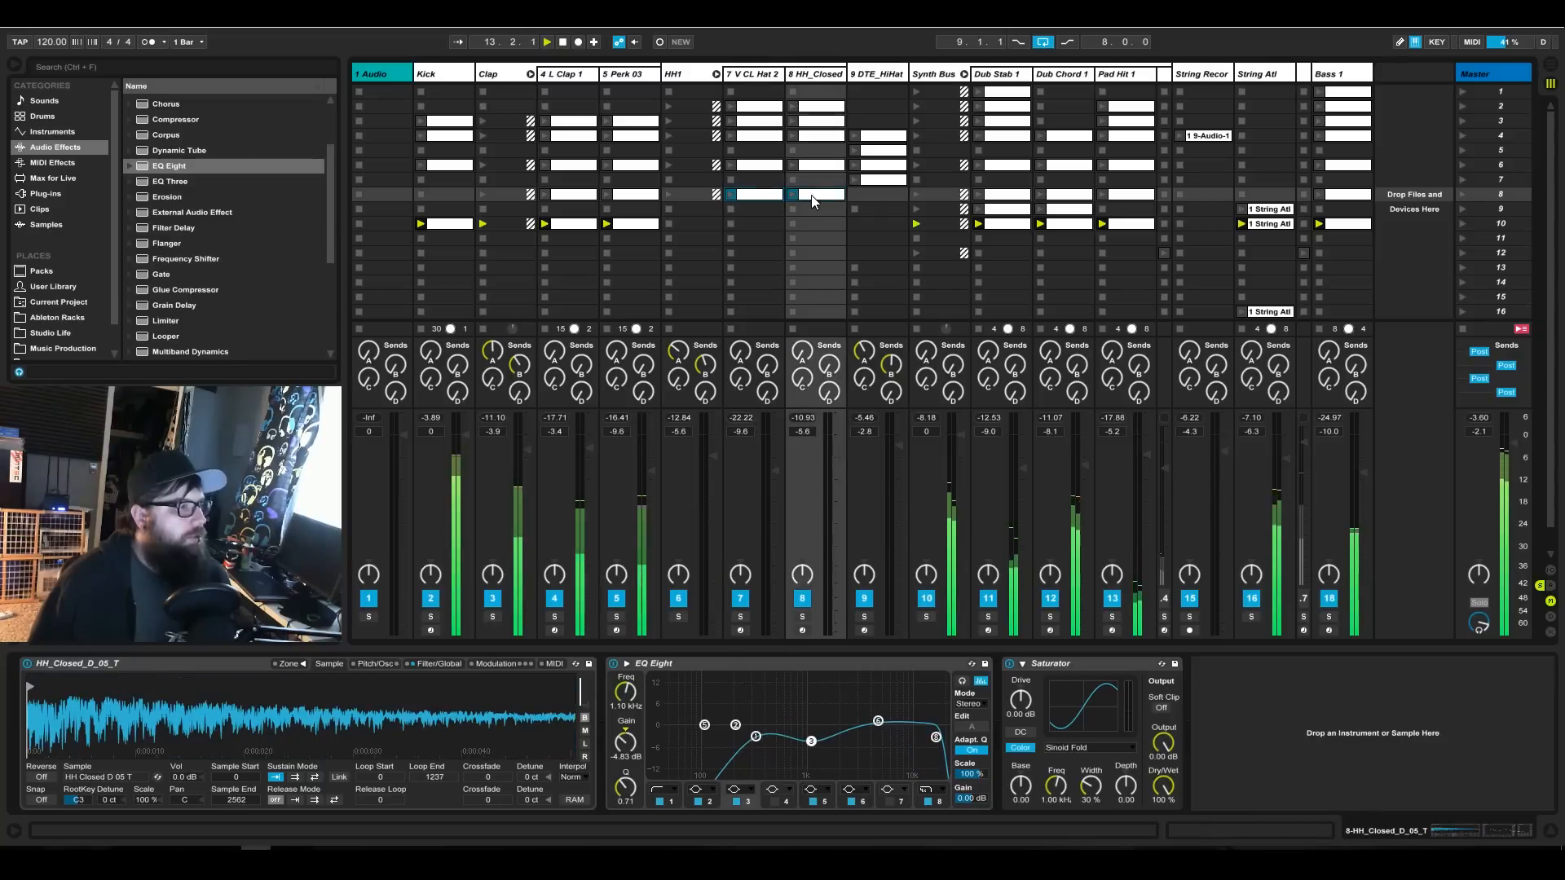
{"action": "left_click_drag", "start_coordinate": [814, 208], "coordinate": [801, 244]}
Copy scene 10's kick, clap, perk, synth, string and bass clips into scene 11 and launch scene 11.
{"action": "left_click", "coordinate": [442, 227]}
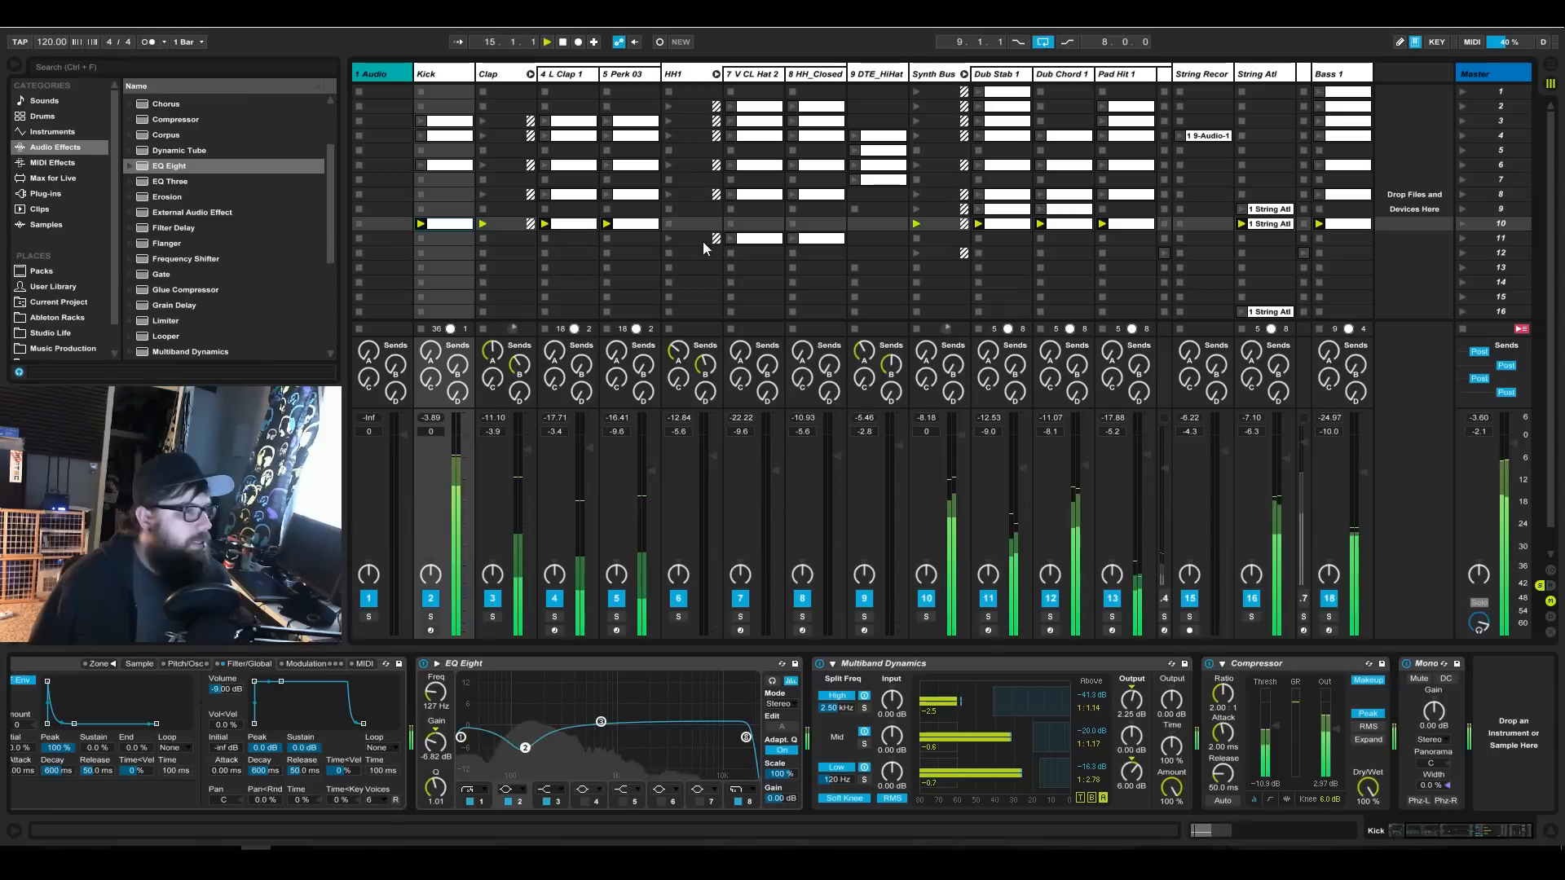
{"action": "left_click", "coordinate": [1270, 225], "text": "shift"}
{"action": "left_click_drag", "start_coordinate": [1269, 225], "coordinate": [1345, 239]}
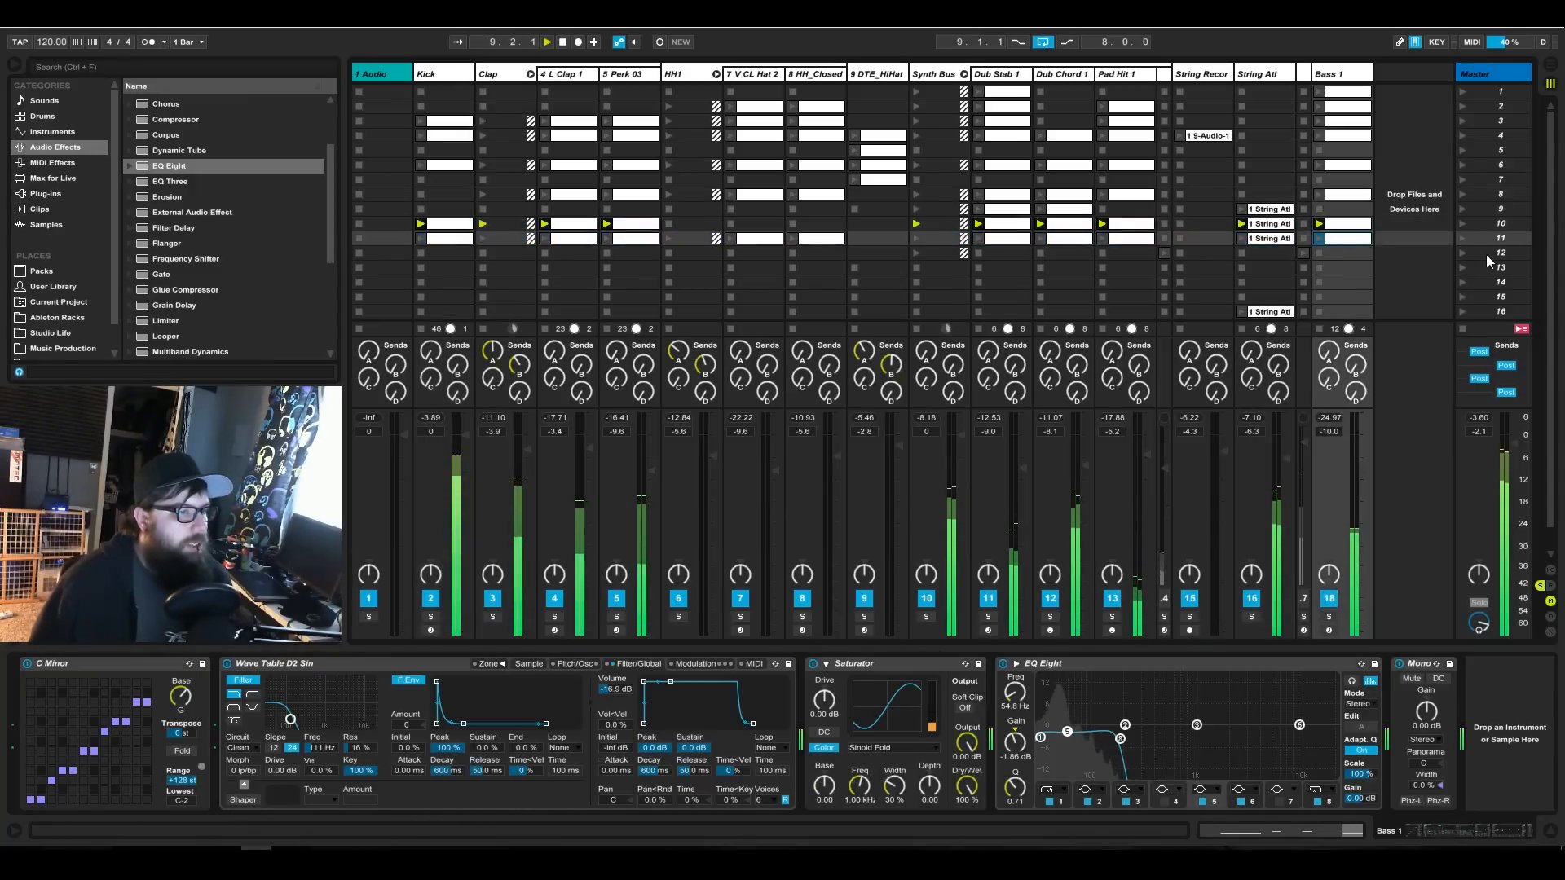
{"action": "left_click", "coordinate": [1463, 238]}
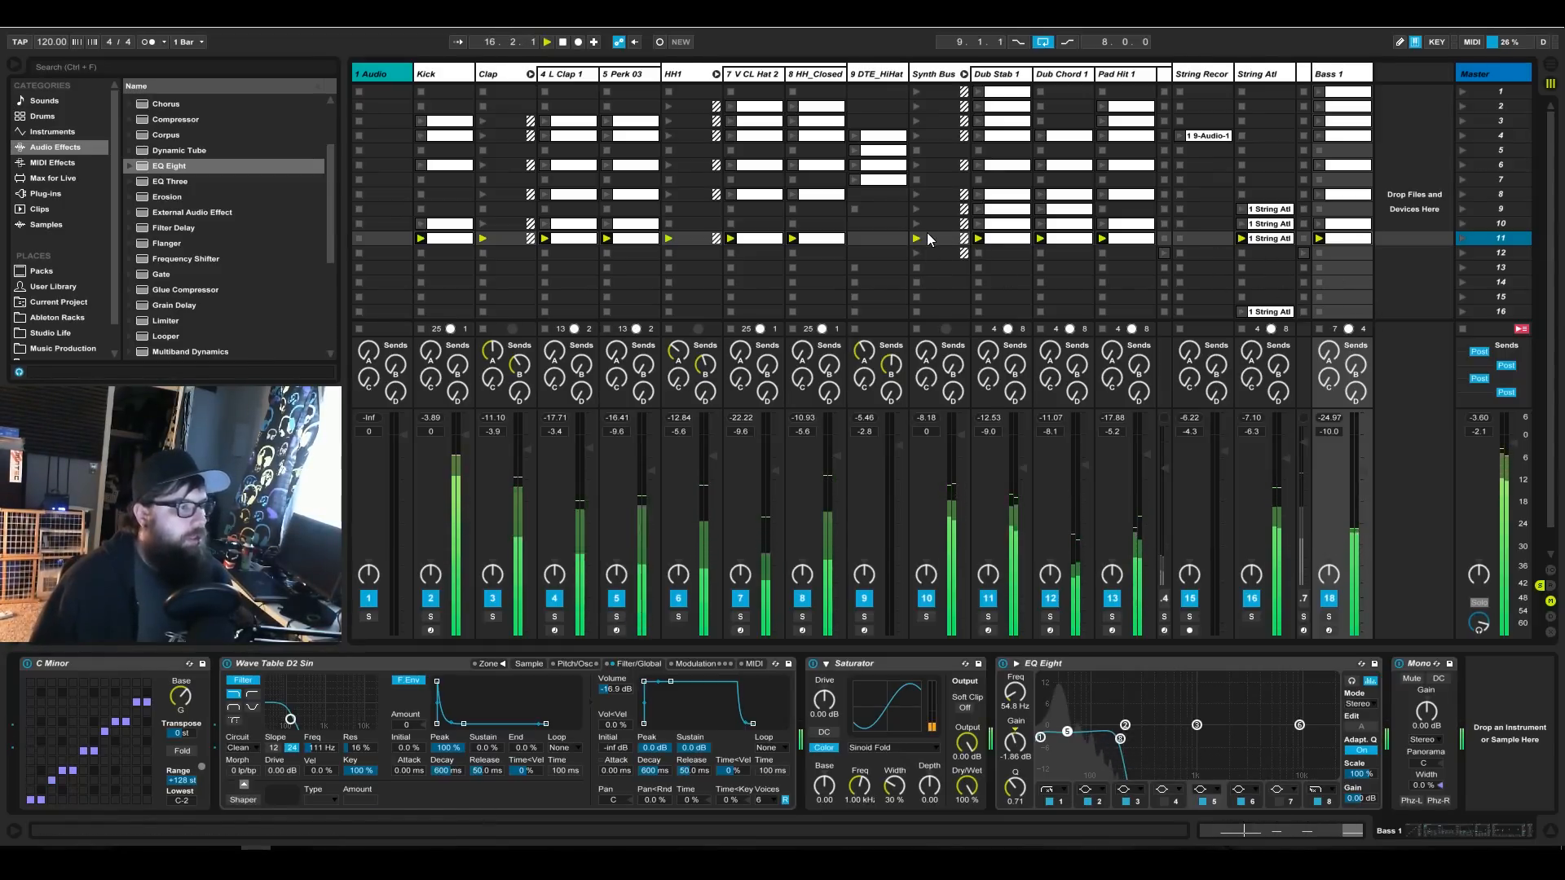
Build scene 12 from the String Recordings clip of scene 4 and copies of all the scene 11 clips.
{"action": "left_click", "coordinate": [1205, 138]}
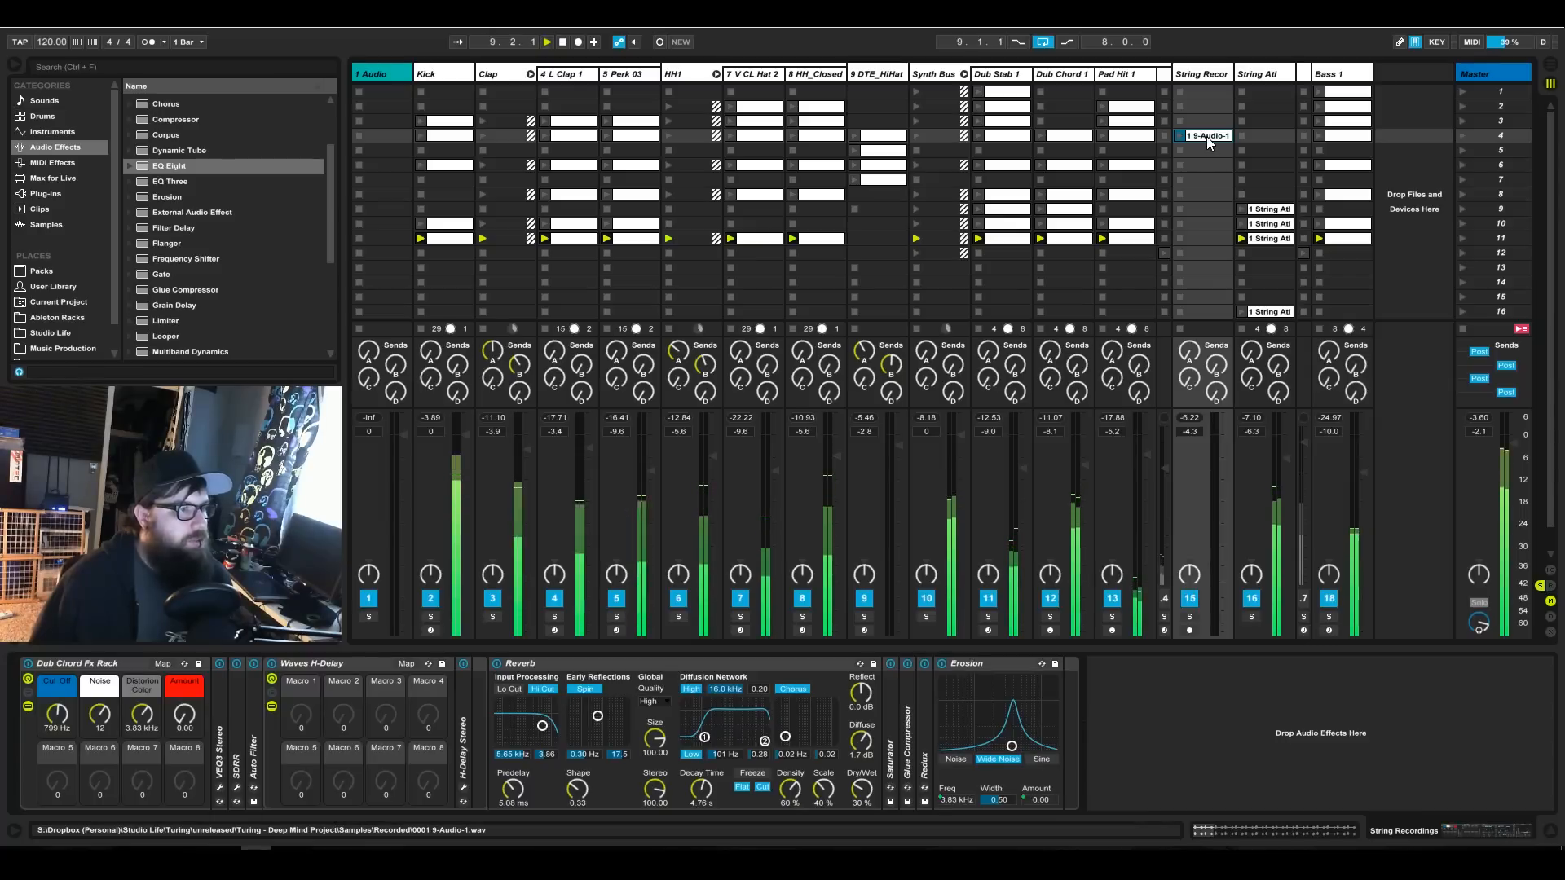
{"action": "left_click_drag", "start_coordinate": [1211, 246], "coordinate": [1210, 250]}
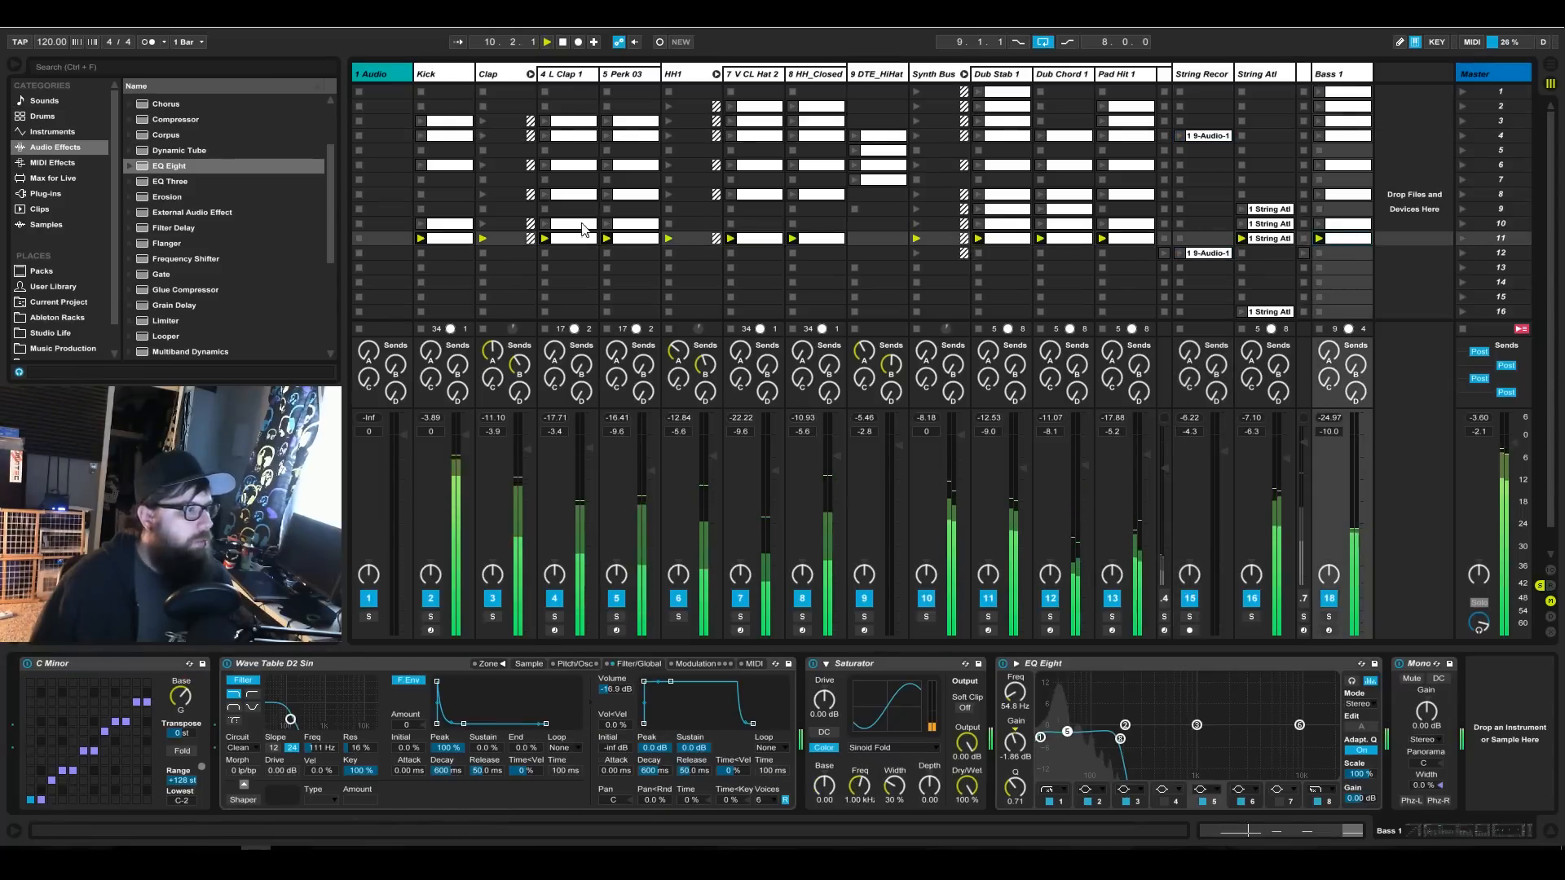
{"action": "left_click", "coordinate": [449, 239], "text": "shift"}
{"action": "left_click_drag", "start_coordinate": [450, 240], "coordinate": [452, 252]}
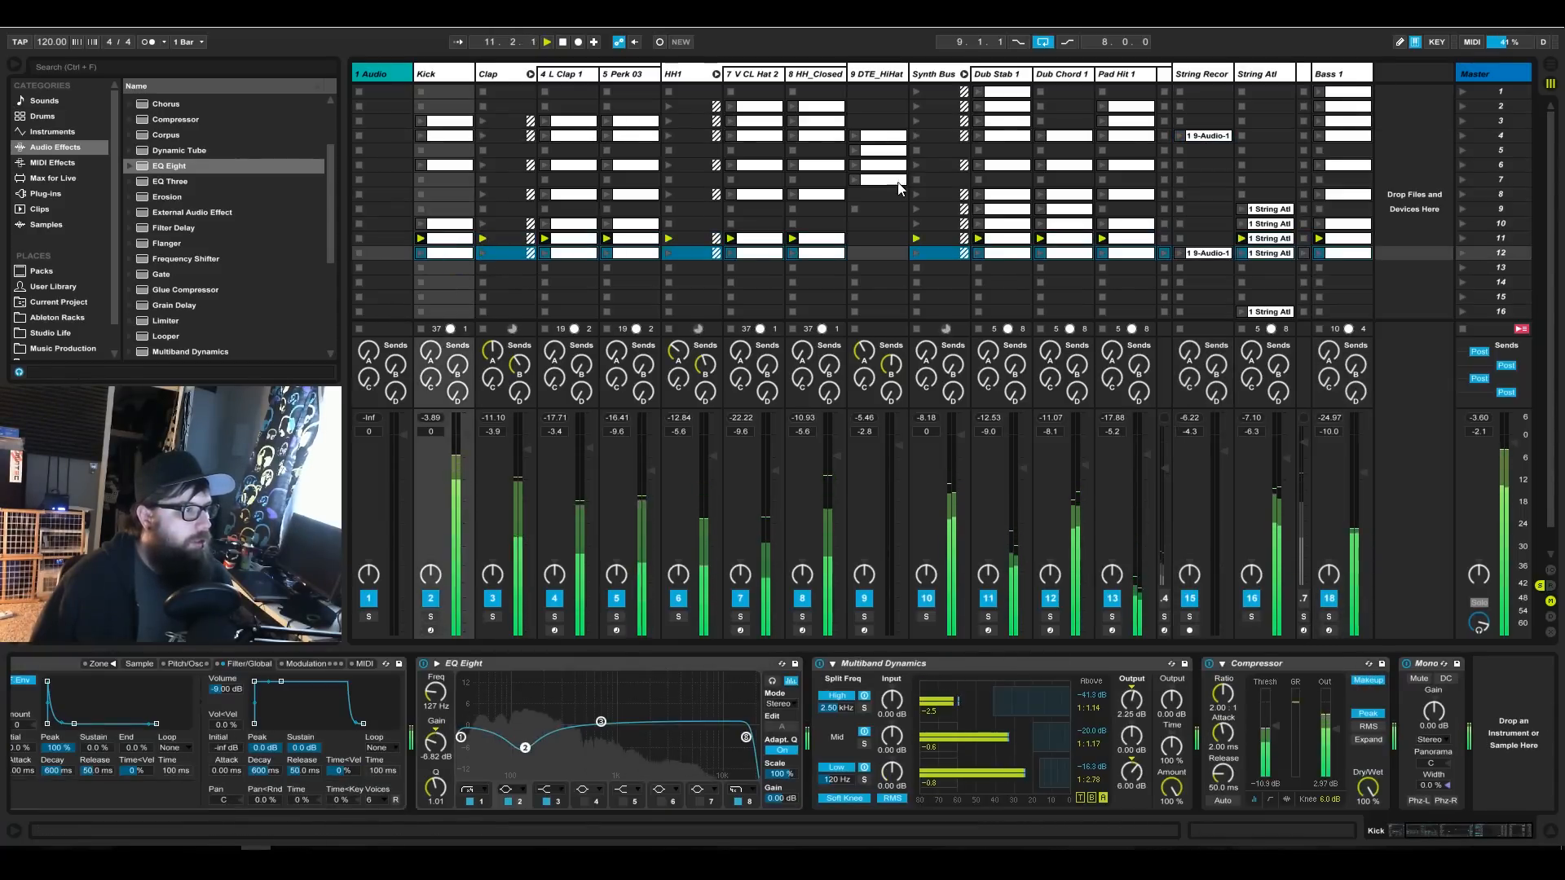
Copy the two DTE_HiHat clips from scenes 6 and 7 into scenes 12 and 13, and launch scene 12.
{"action": "left_click", "coordinate": [882, 180]}
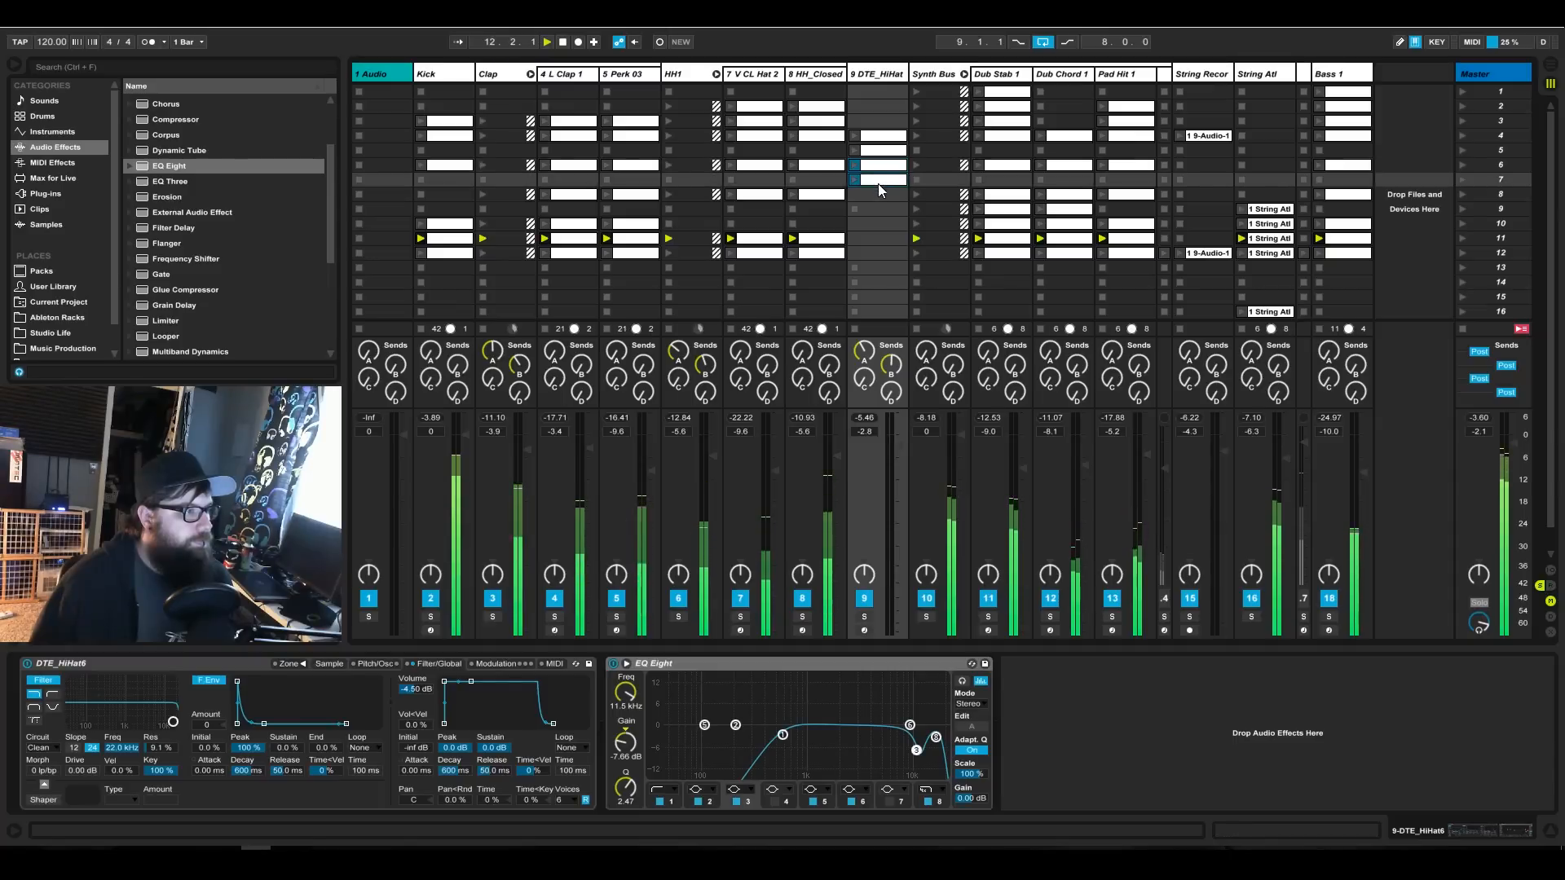
{"action": "left_click_drag", "start_coordinate": [873, 261], "coordinate": [872, 262]}
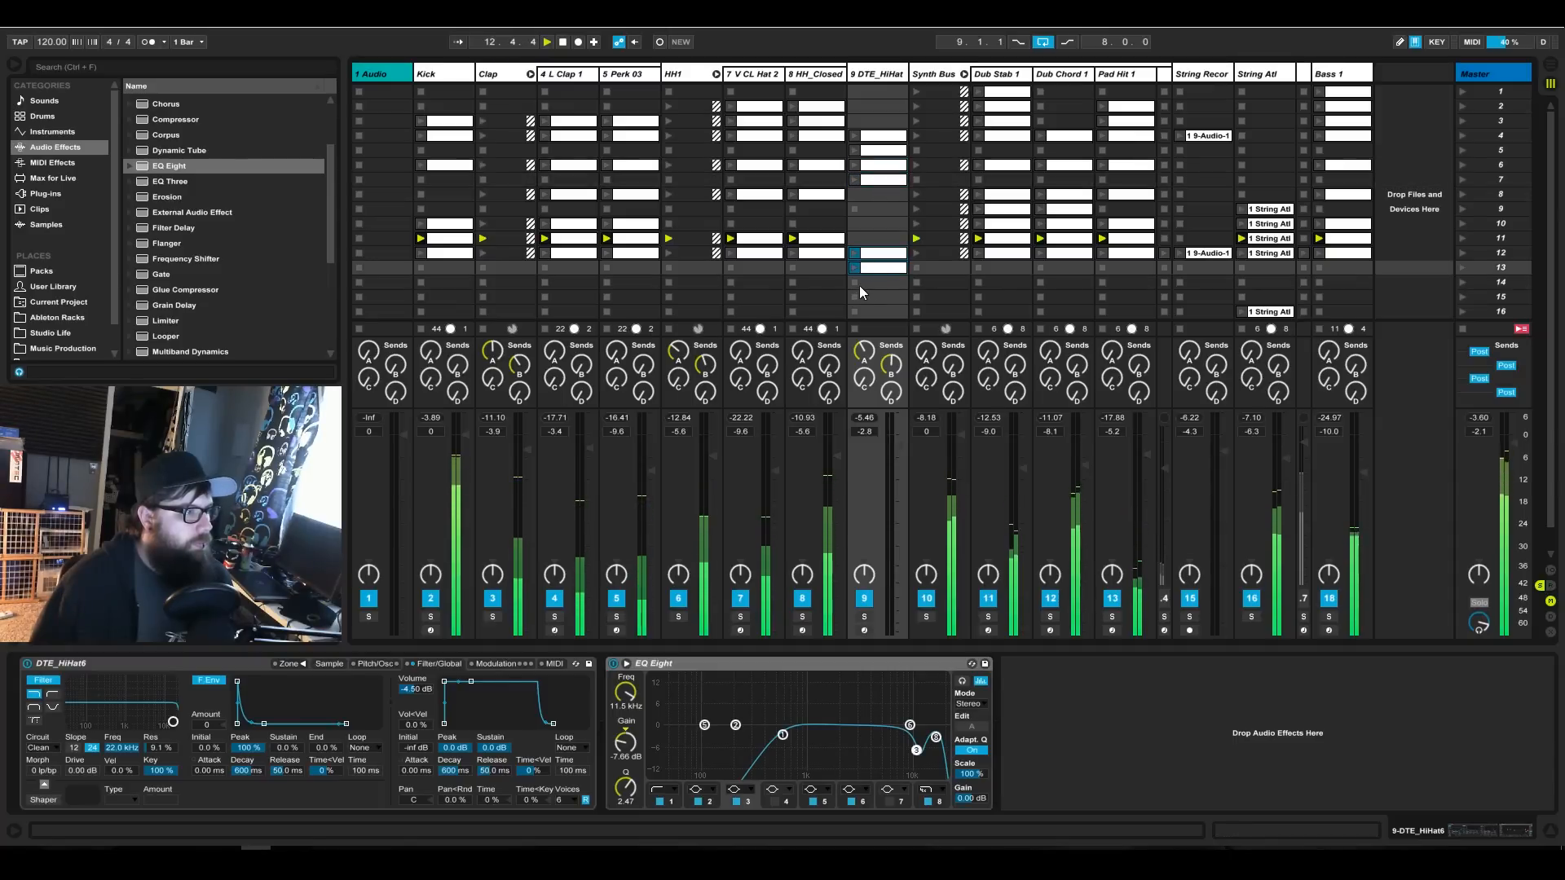
{"action": "left_click", "coordinate": [1462, 255]}
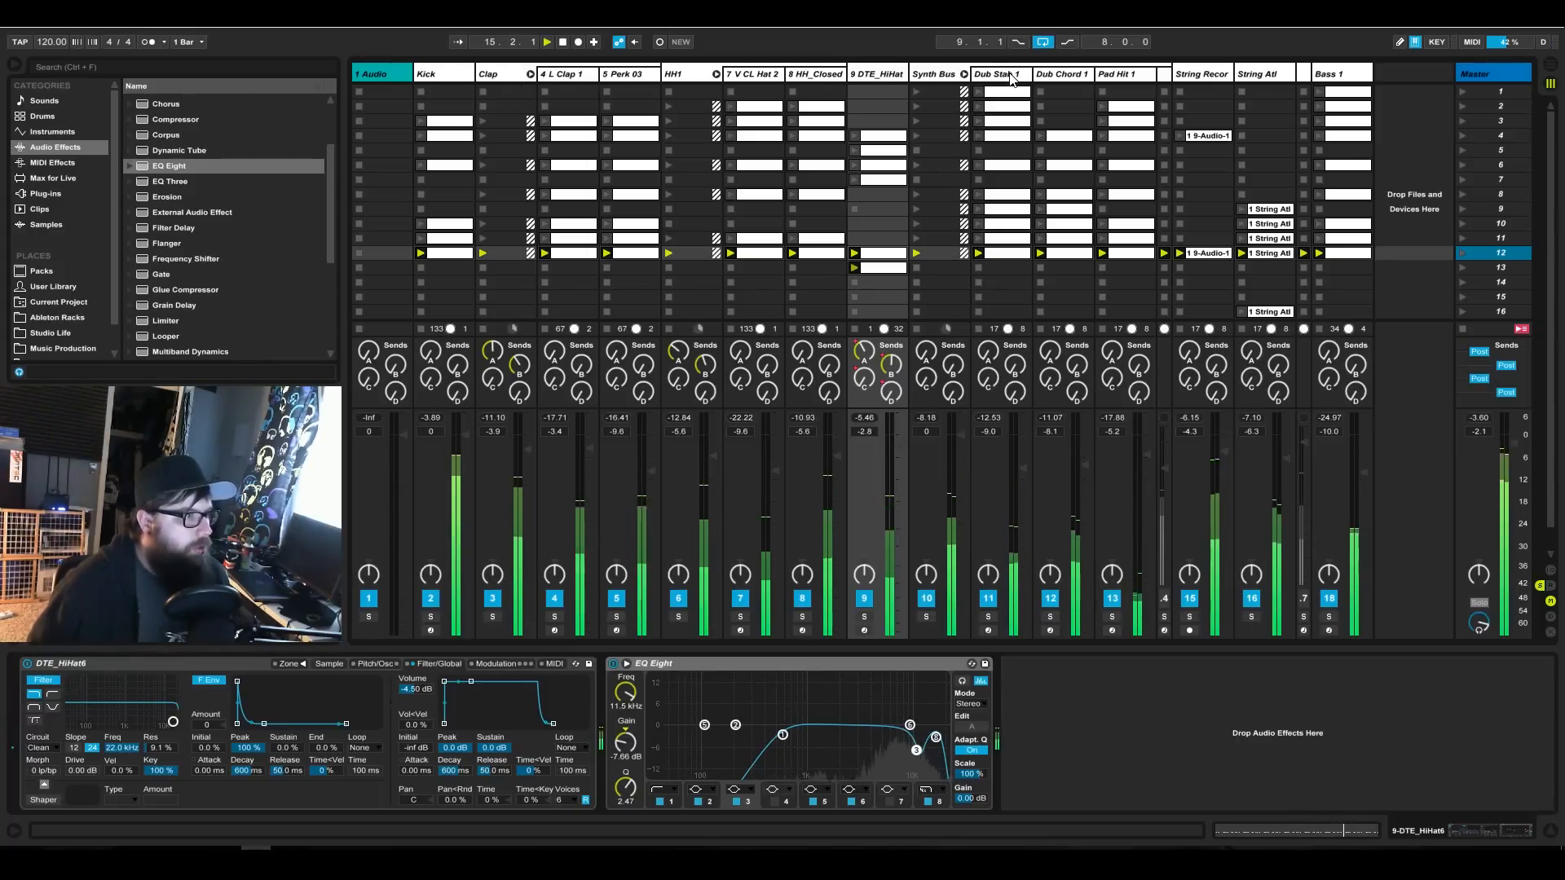
Map the Dub Stab 1 track volume to MIDI CC 16 on channel 15 with a maximum of 0 dB.
{"action": "left_click", "coordinate": [996, 526]}
{"action": "left_click", "coordinate": [1471, 42]}
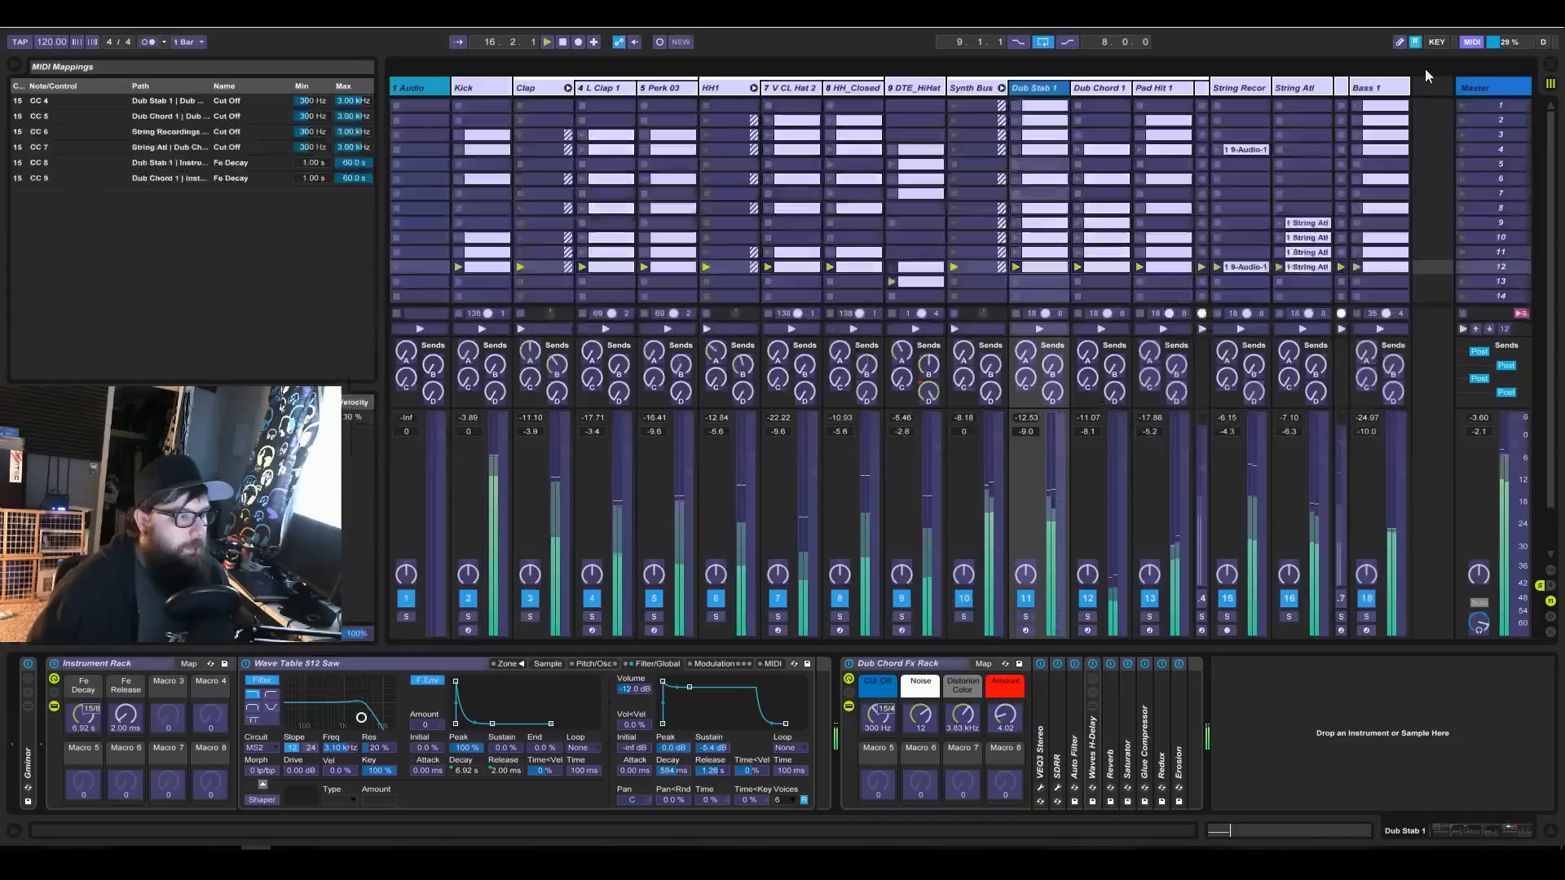
{"action": "left_click", "coordinate": [1056, 471]}
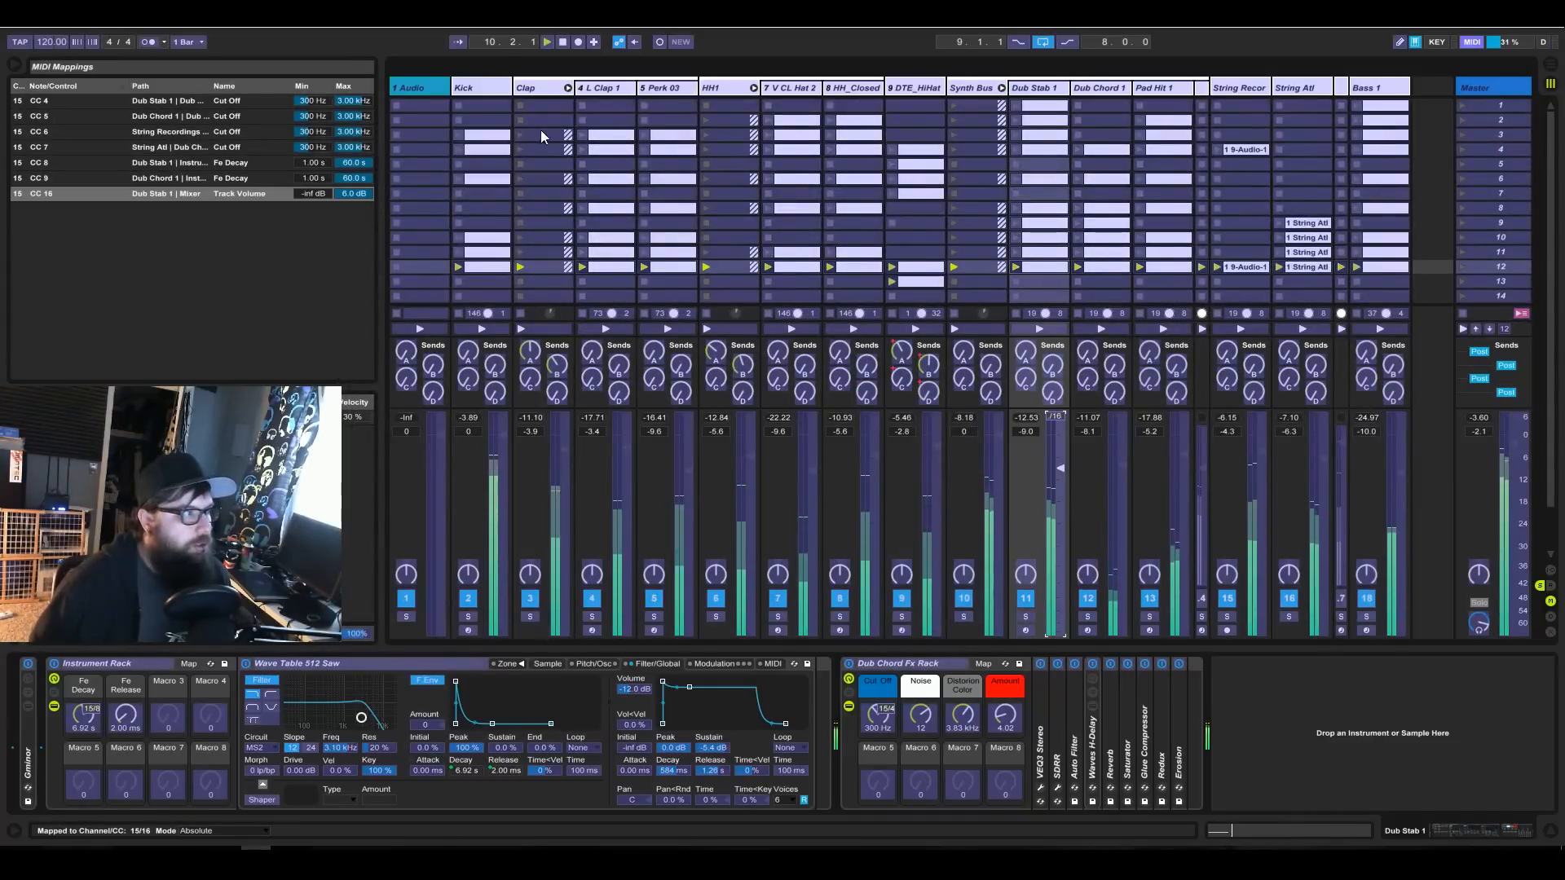
{"action": "left_click", "coordinate": [362, 197]}
{"action": "type", "text": "0"}
{"action": "key", "text": "Return"}
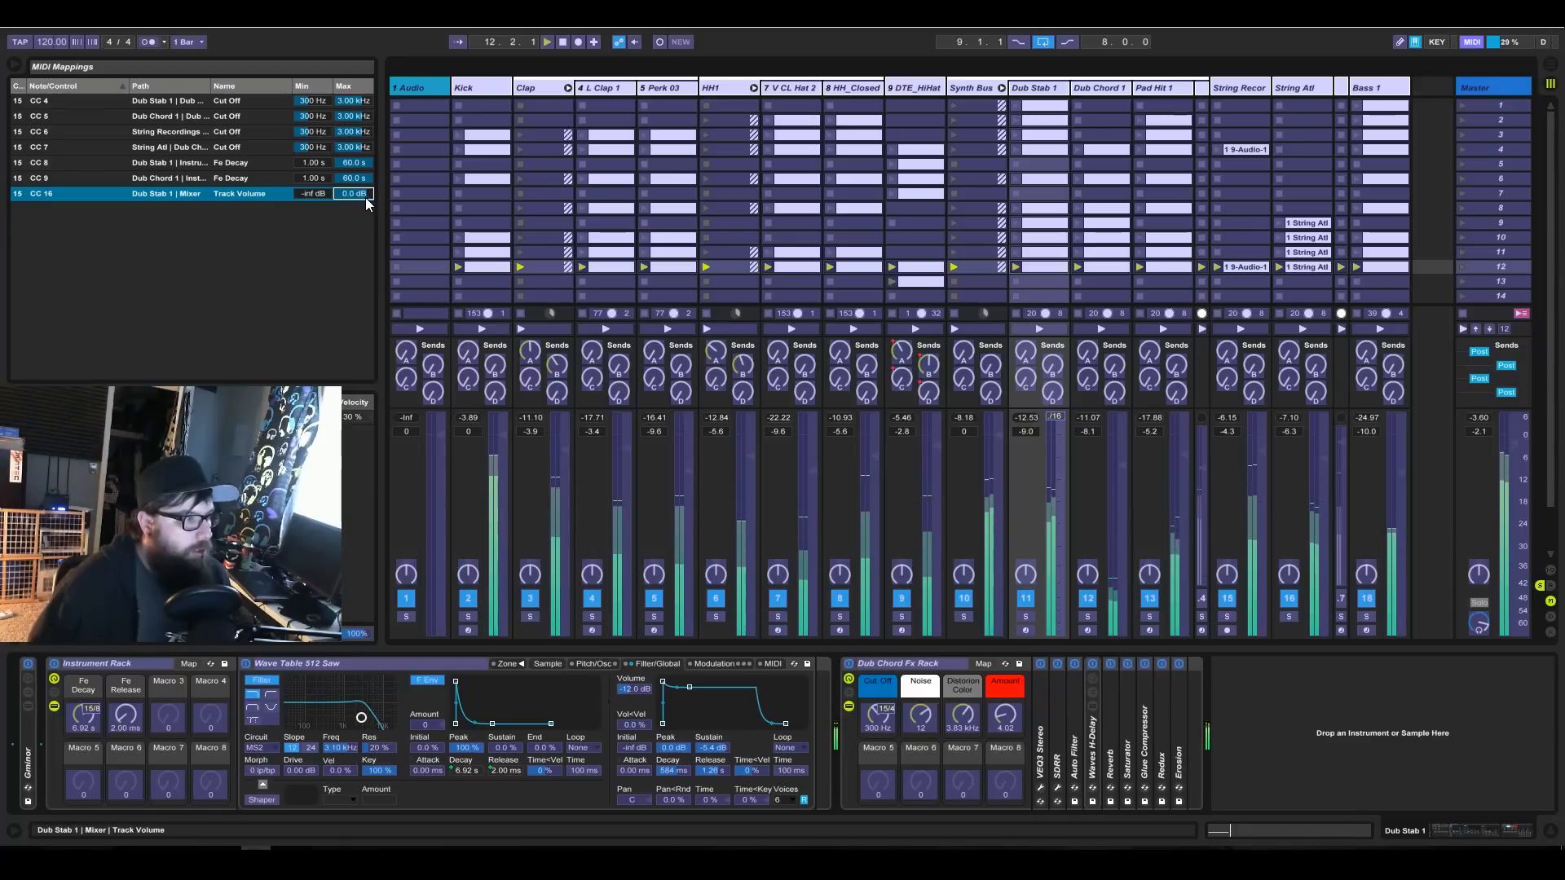
Map the Dub Chord 1 track volume to MIDI CC 17 with a maximum of 0 dB.
{"action": "left_click", "coordinate": [1093, 91]}
{"action": "left_click", "coordinate": [1115, 572]}
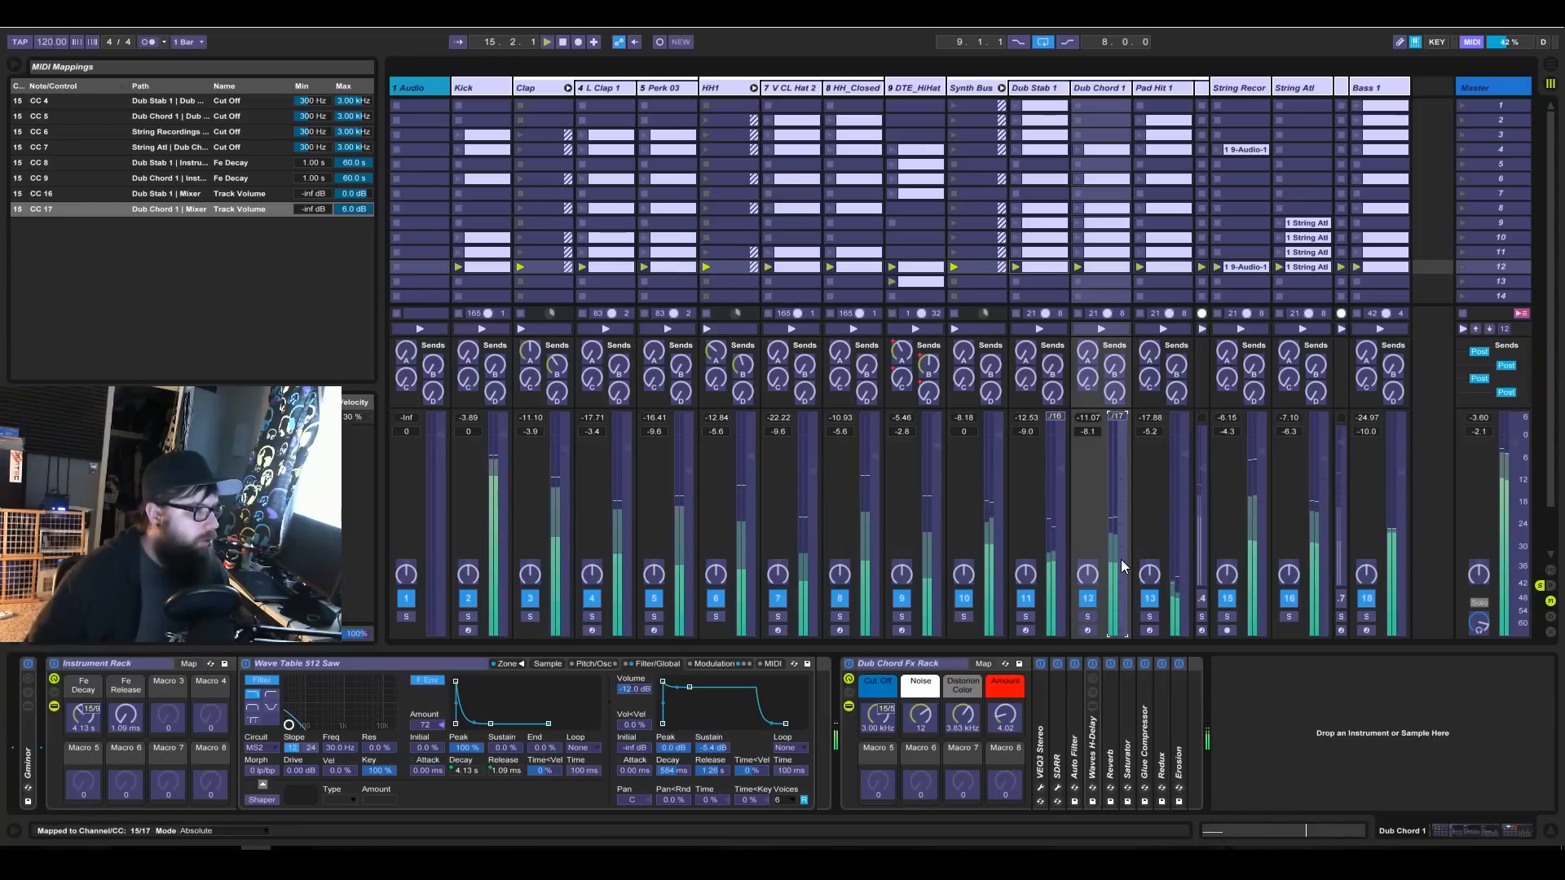
{"action": "left_click", "coordinate": [362, 211]}
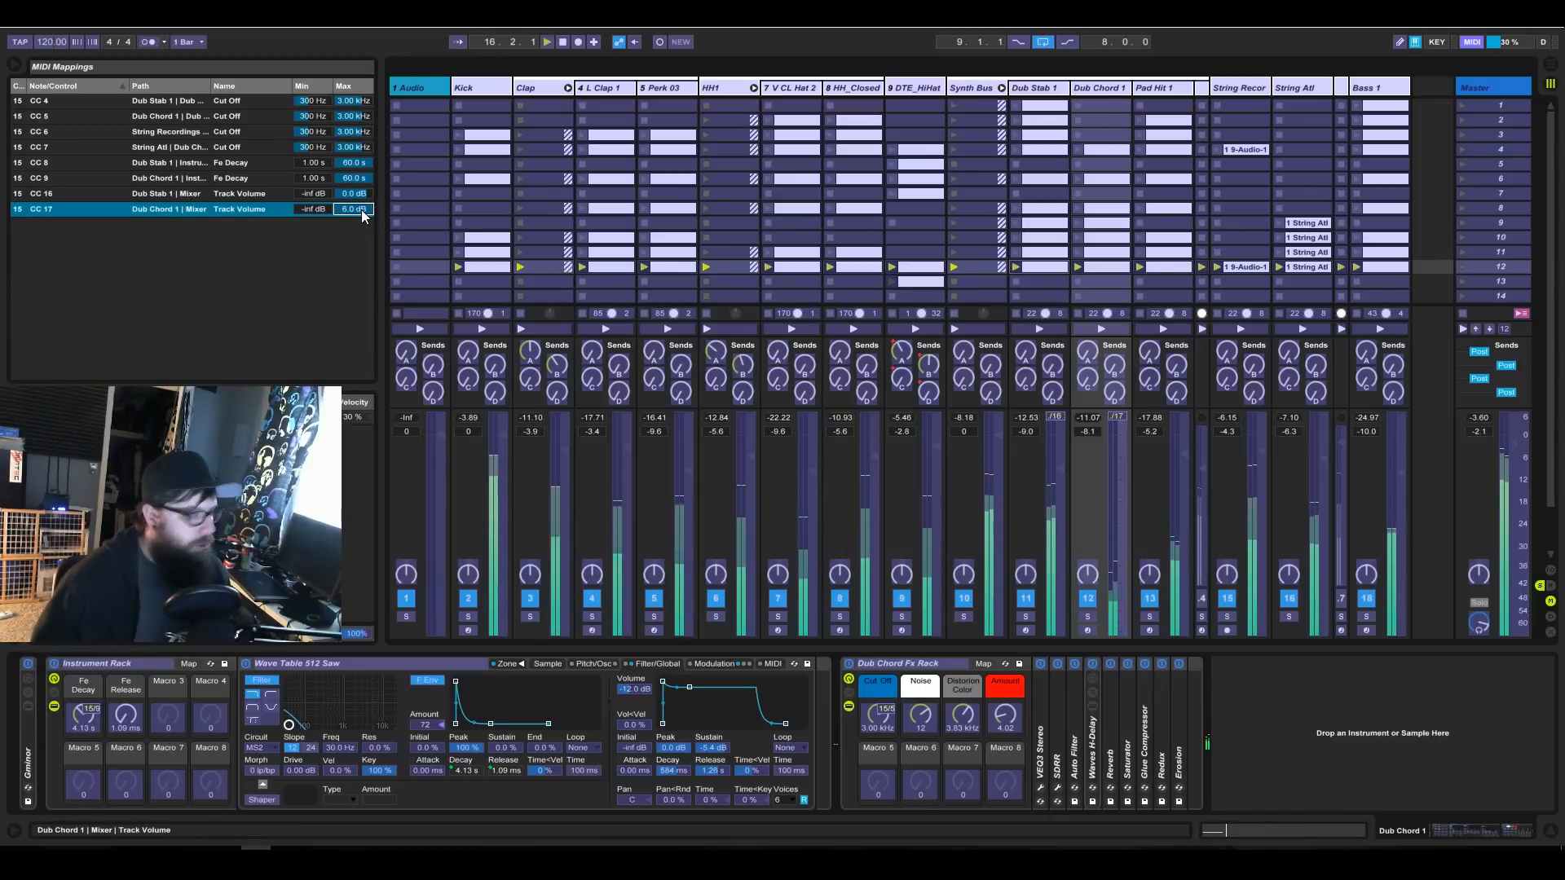
{"action": "type", "text": "0"}
{"action": "key", "text": "Return"}
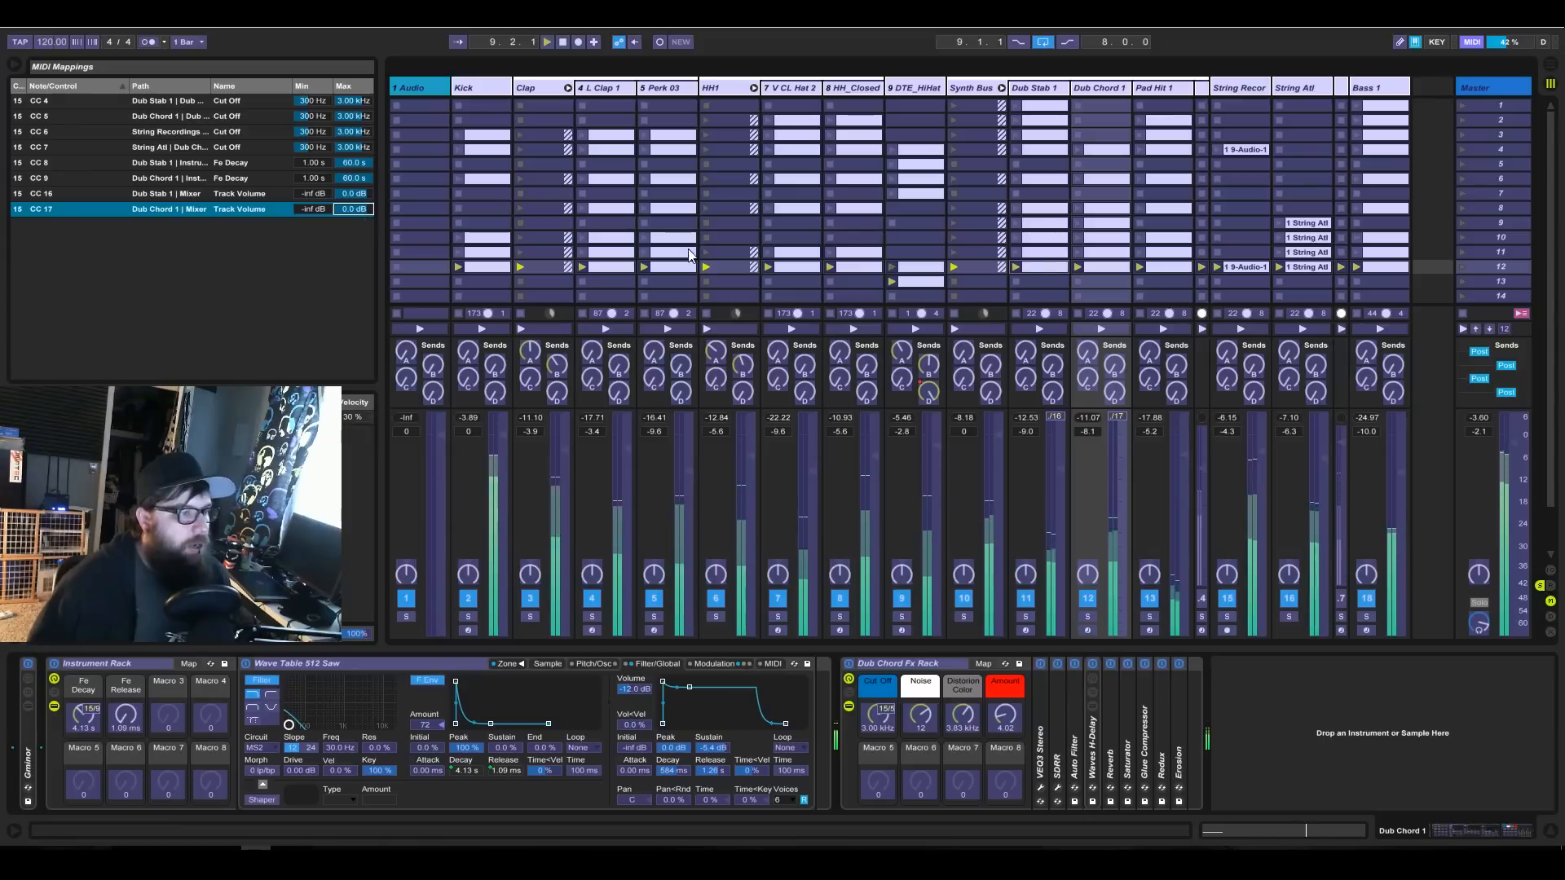
Map the String Recordings and String Atl track volumes to MIDI CC 18 and CC 19, each with a 0 dB maximum, and leave MIDI mapping.
{"action": "left_click", "coordinate": [1256, 483]}
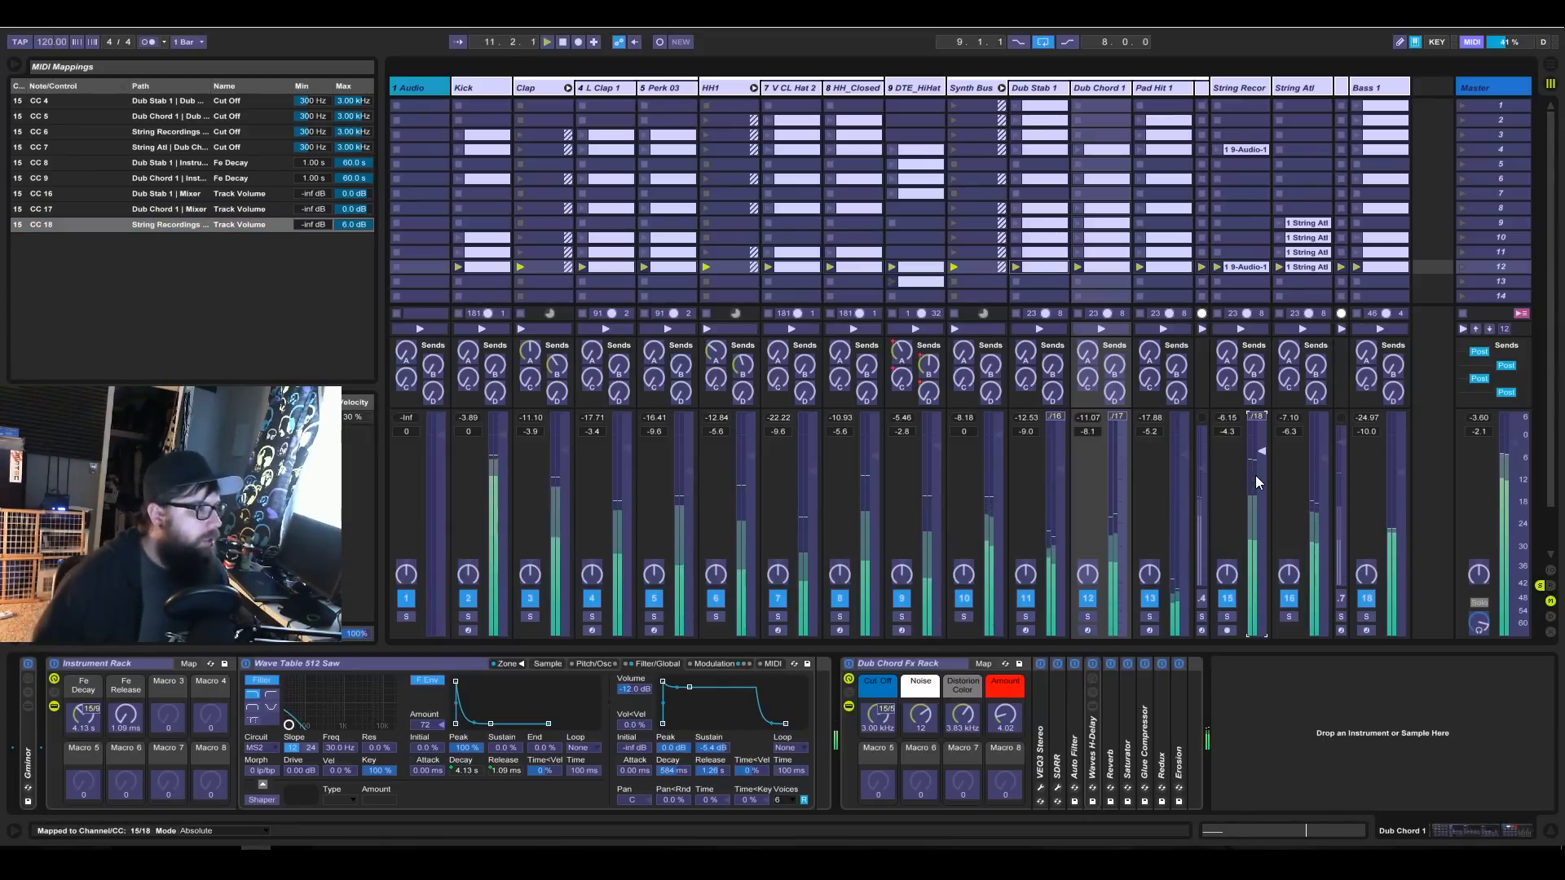
{"action": "left_click", "coordinate": [348, 225]}
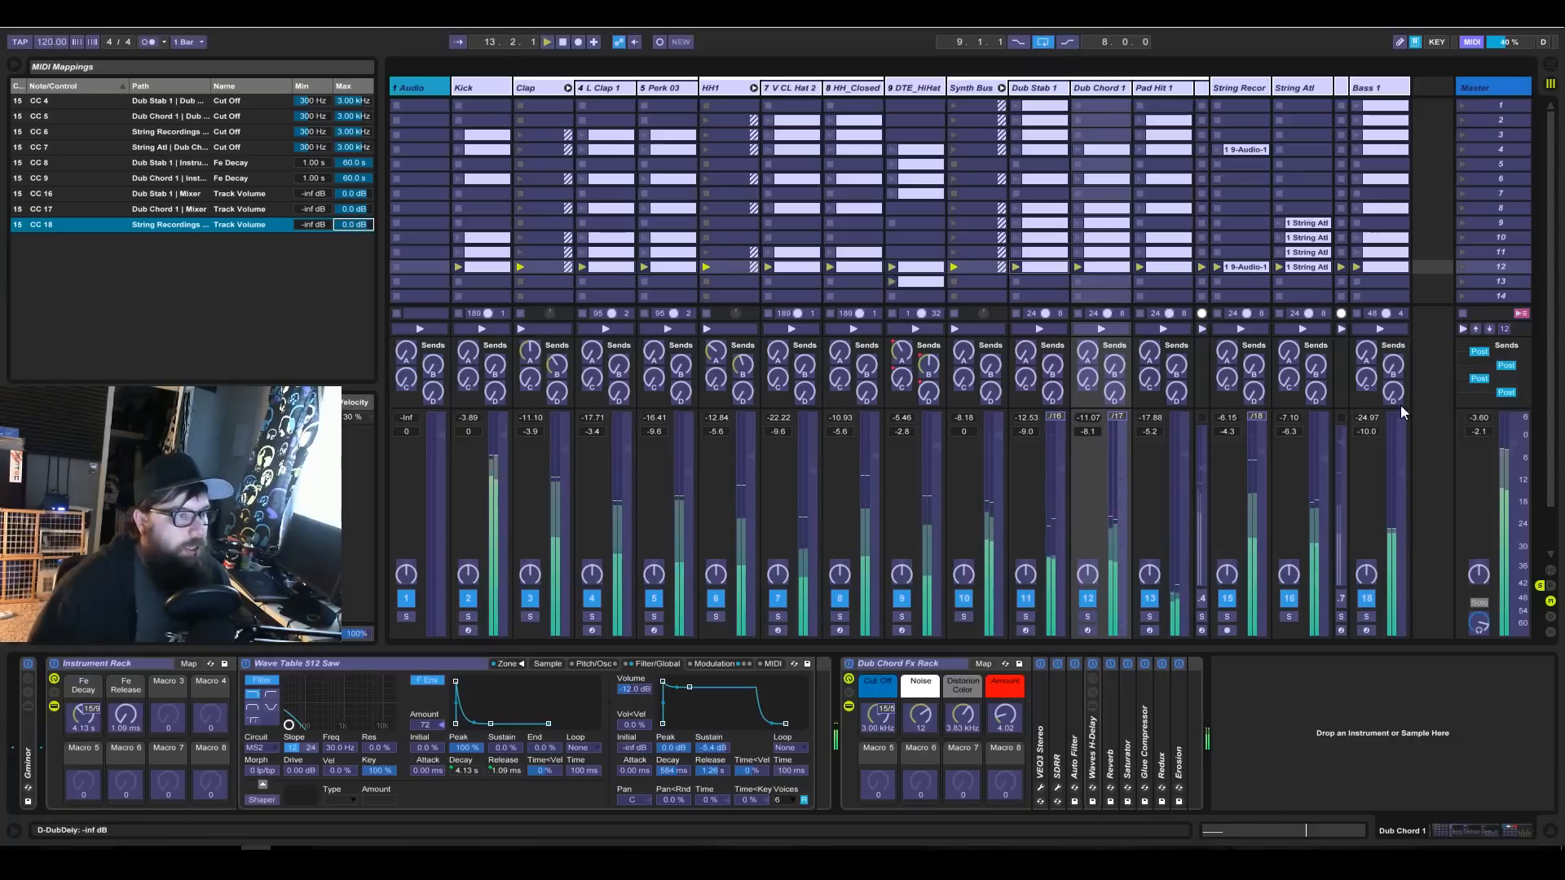
{"action": "left_click", "coordinate": [1325, 497]}
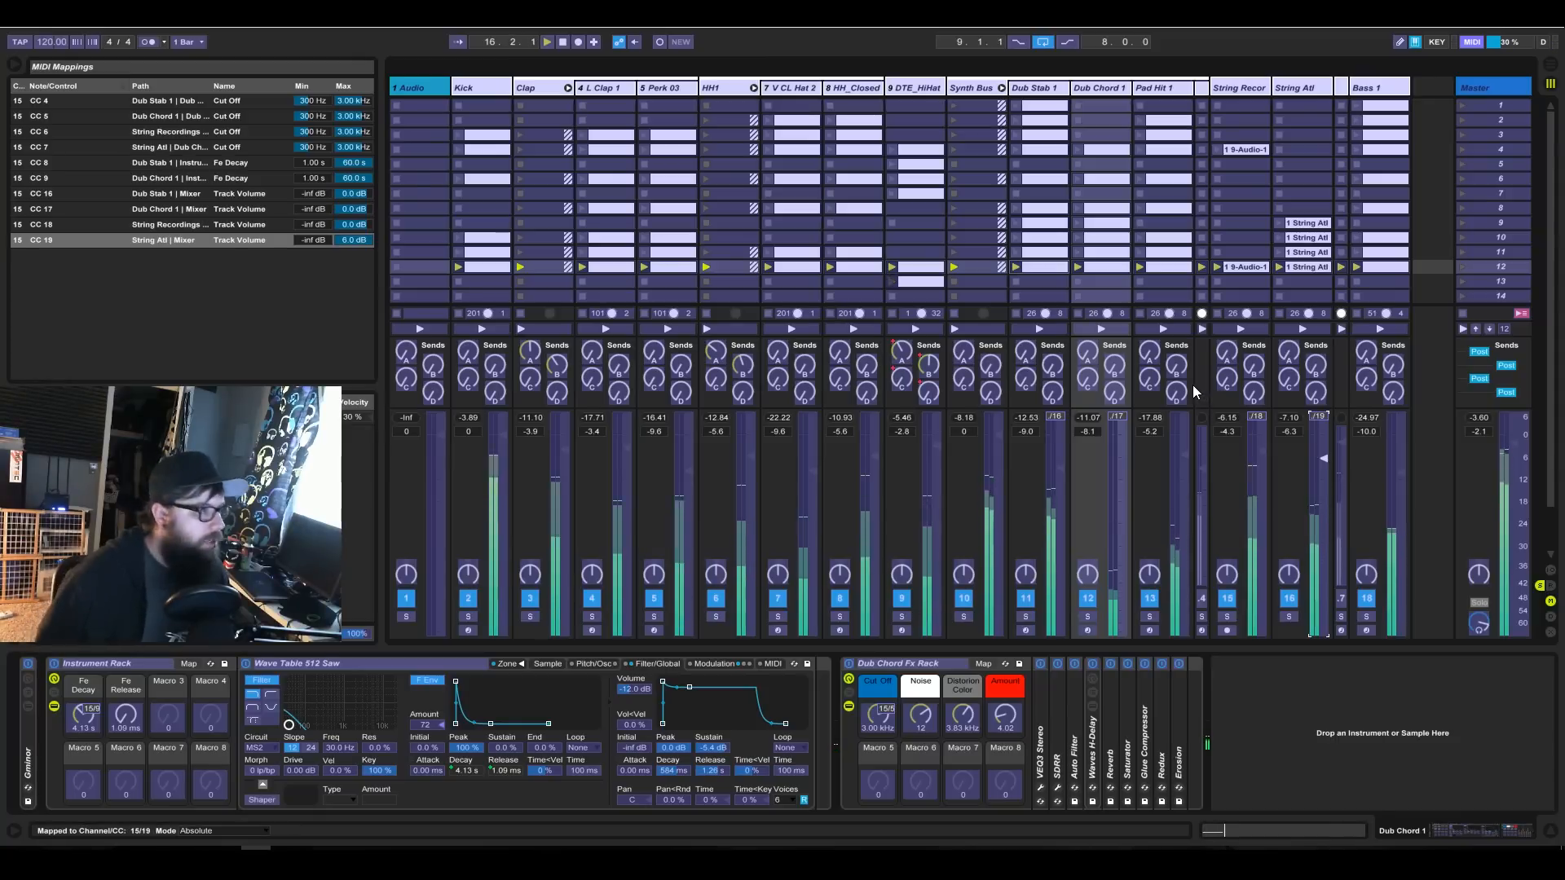
{"action": "left_click", "coordinate": [363, 241]}
{"action": "type", "text": "0"}
{"action": "key", "text": "Return"}
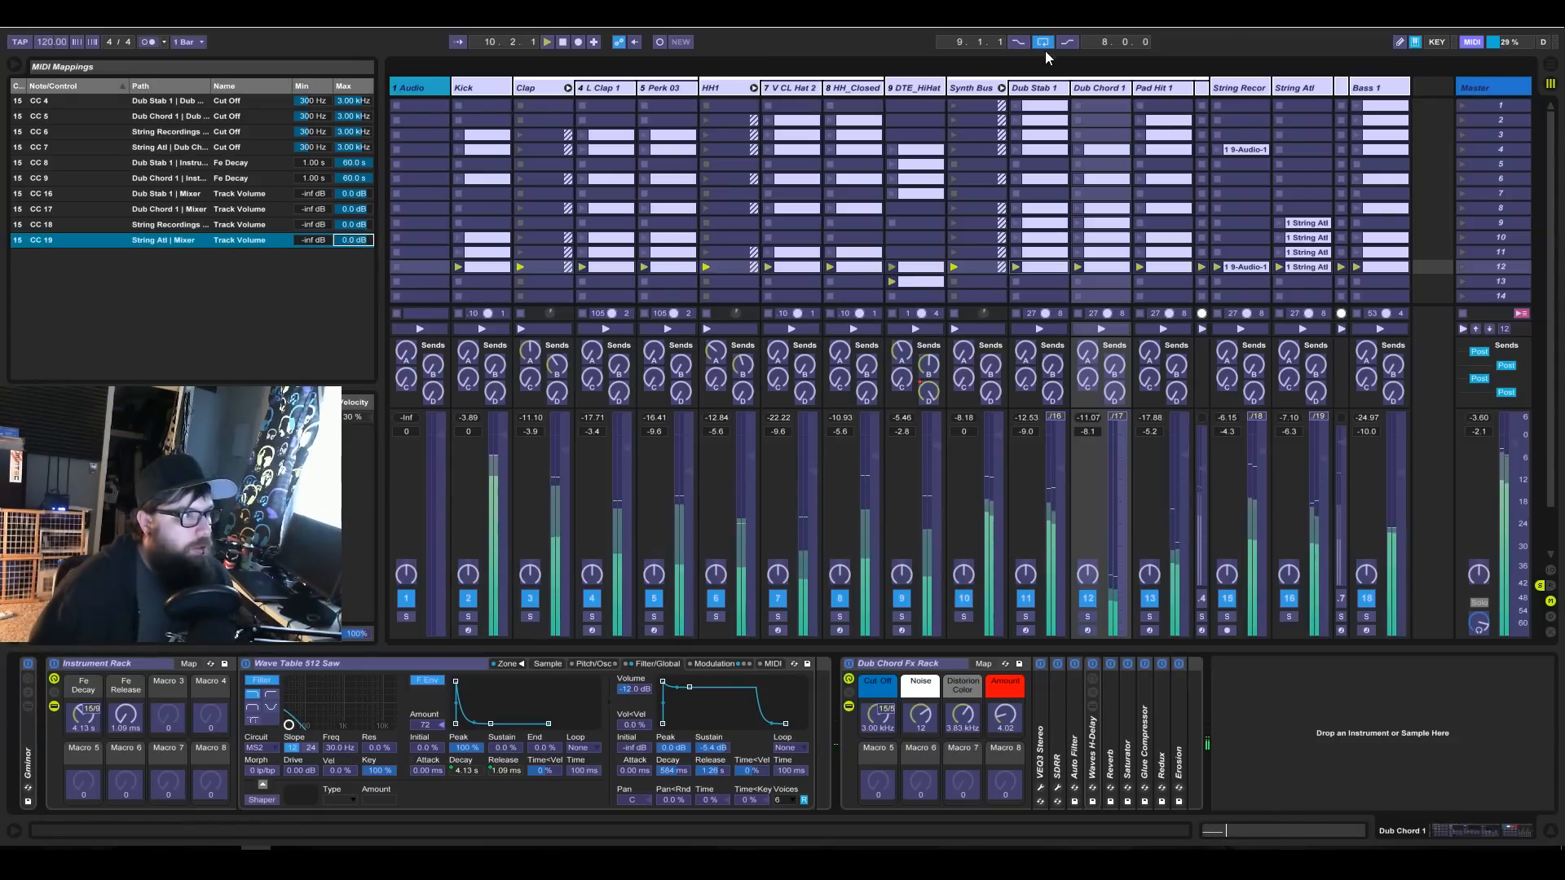
{"action": "left_click", "coordinate": [1471, 43]}
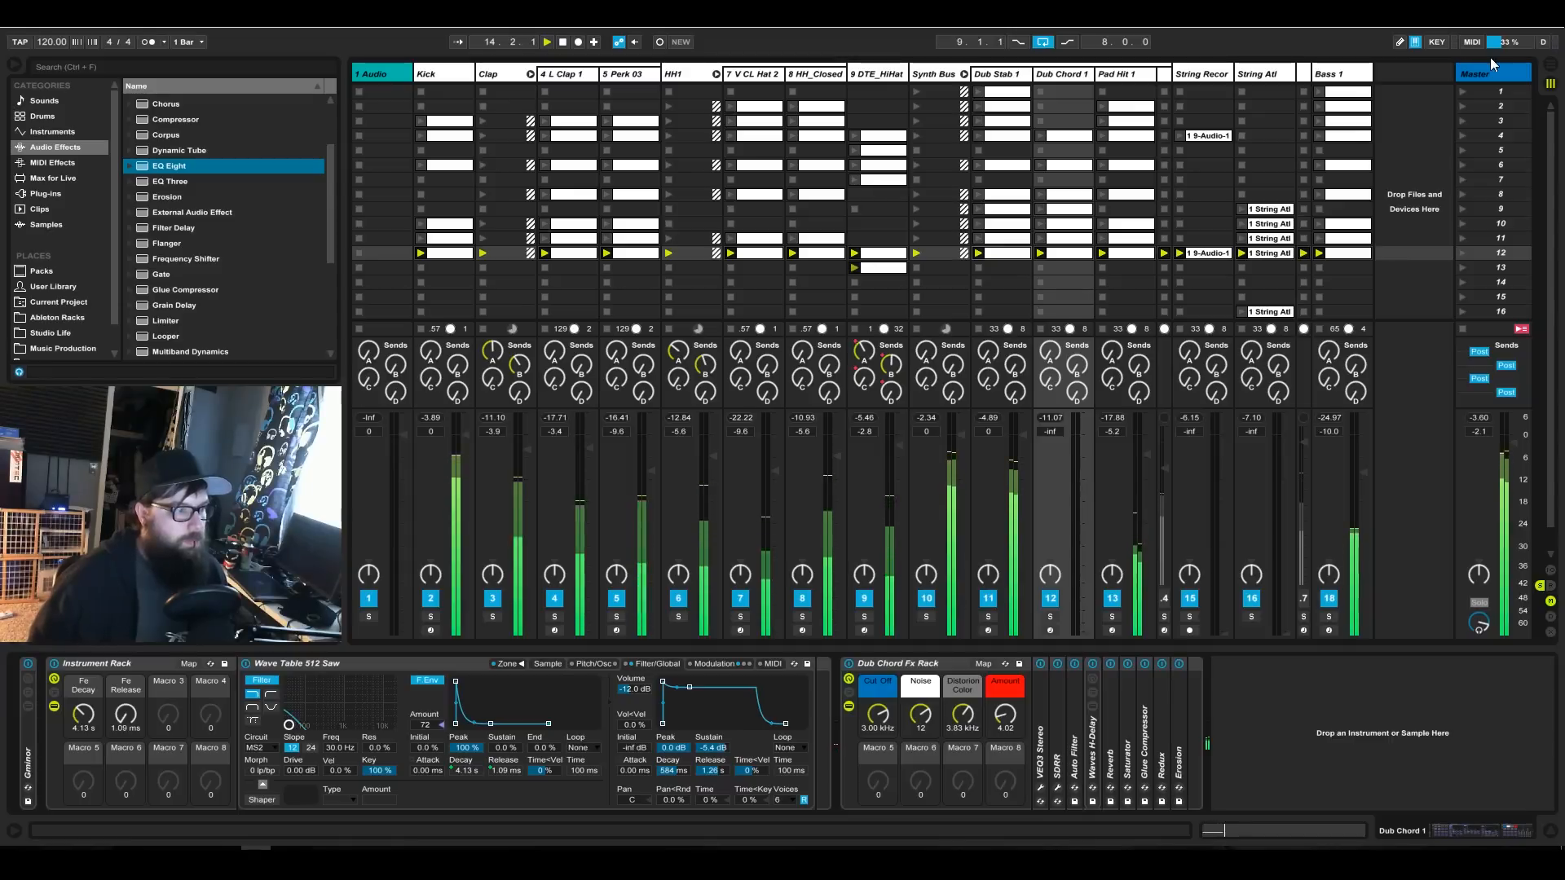
Raise the Pad Hit 1 track's volume to -3.2 dB and show the Dub Stab 1 track's devices.
{"action": "left_click_drag", "start_coordinate": [1146, 454], "coordinate": [1147, 452]}
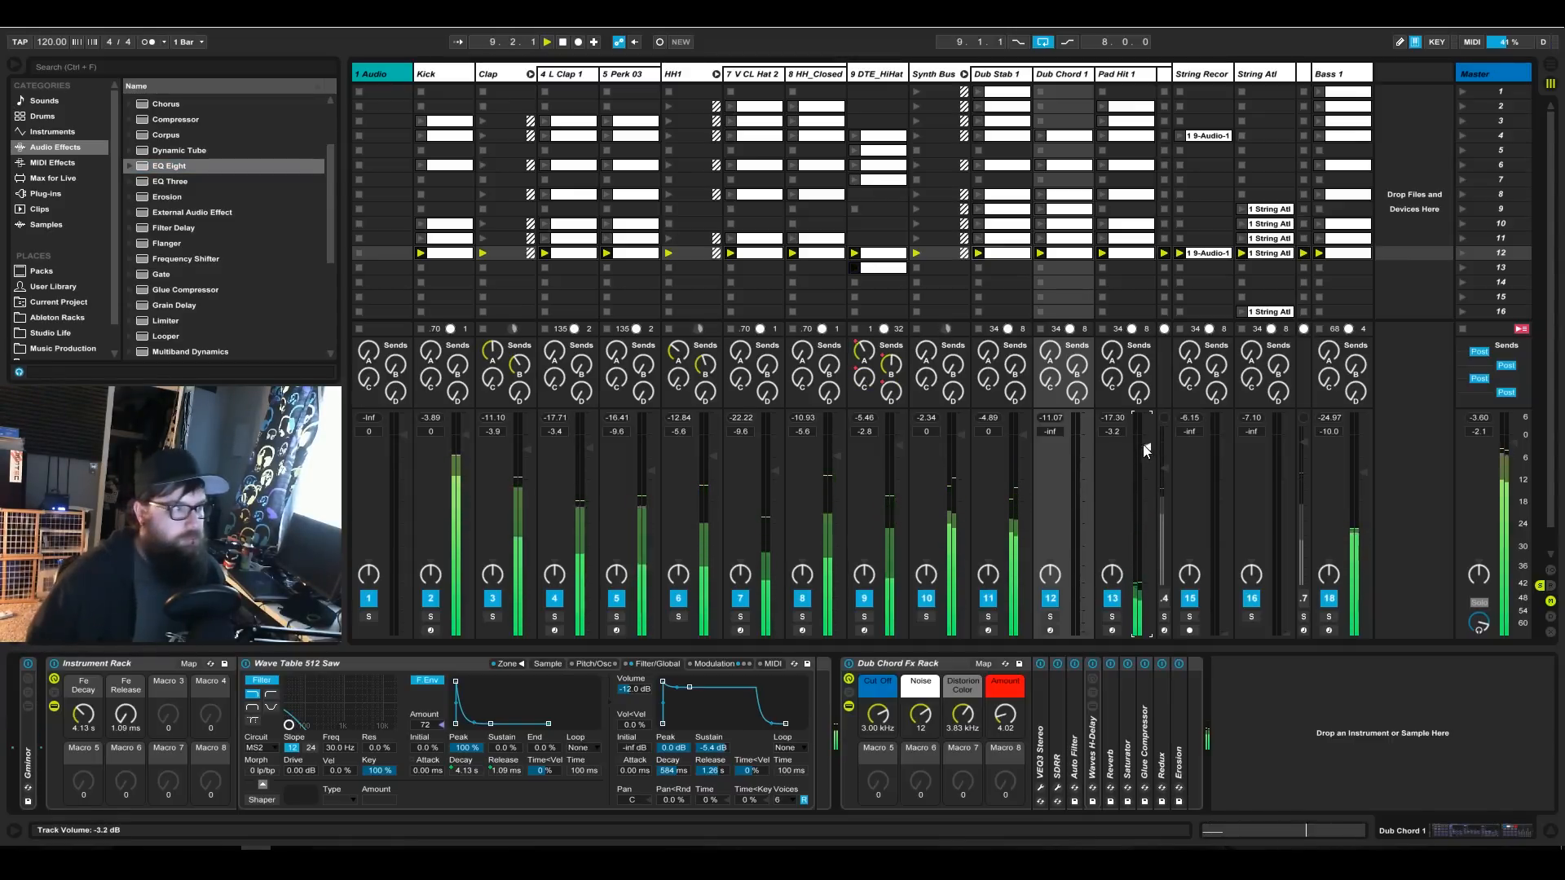
{"action": "left_click", "coordinate": [936, 74]}
{"action": "left_click", "coordinate": [1002, 75]}
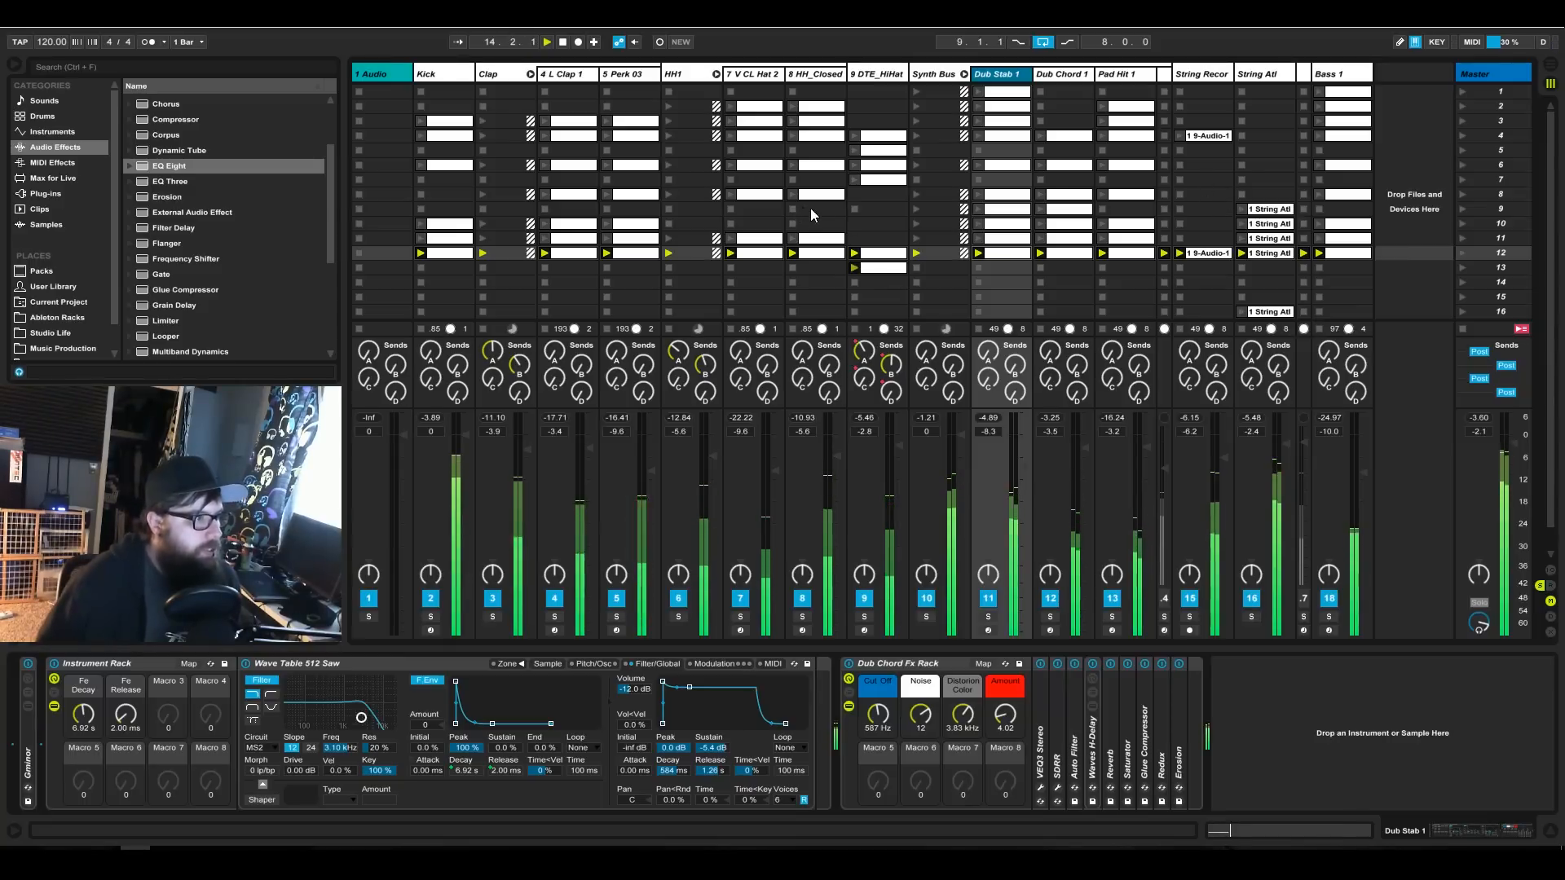
Lower the DTE_HiHat track's volume to -7.8 dB and show its devices.
{"action": "left_click_drag", "start_coordinate": [900, 448], "coordinate": [899, 453]}
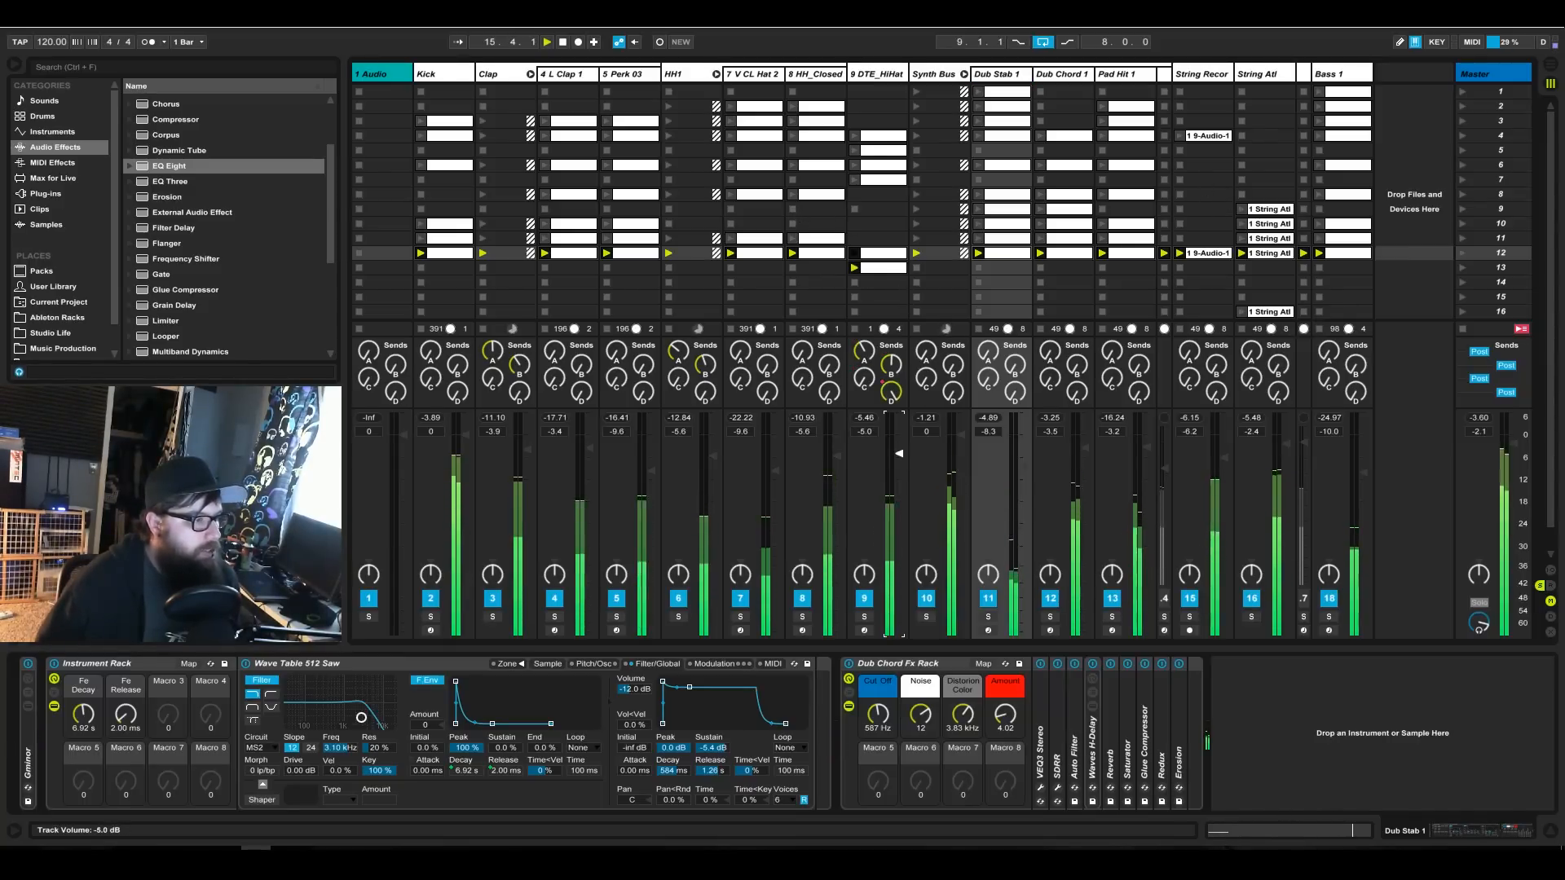
{"action": "left_click", "coordinate": [888, 77]}
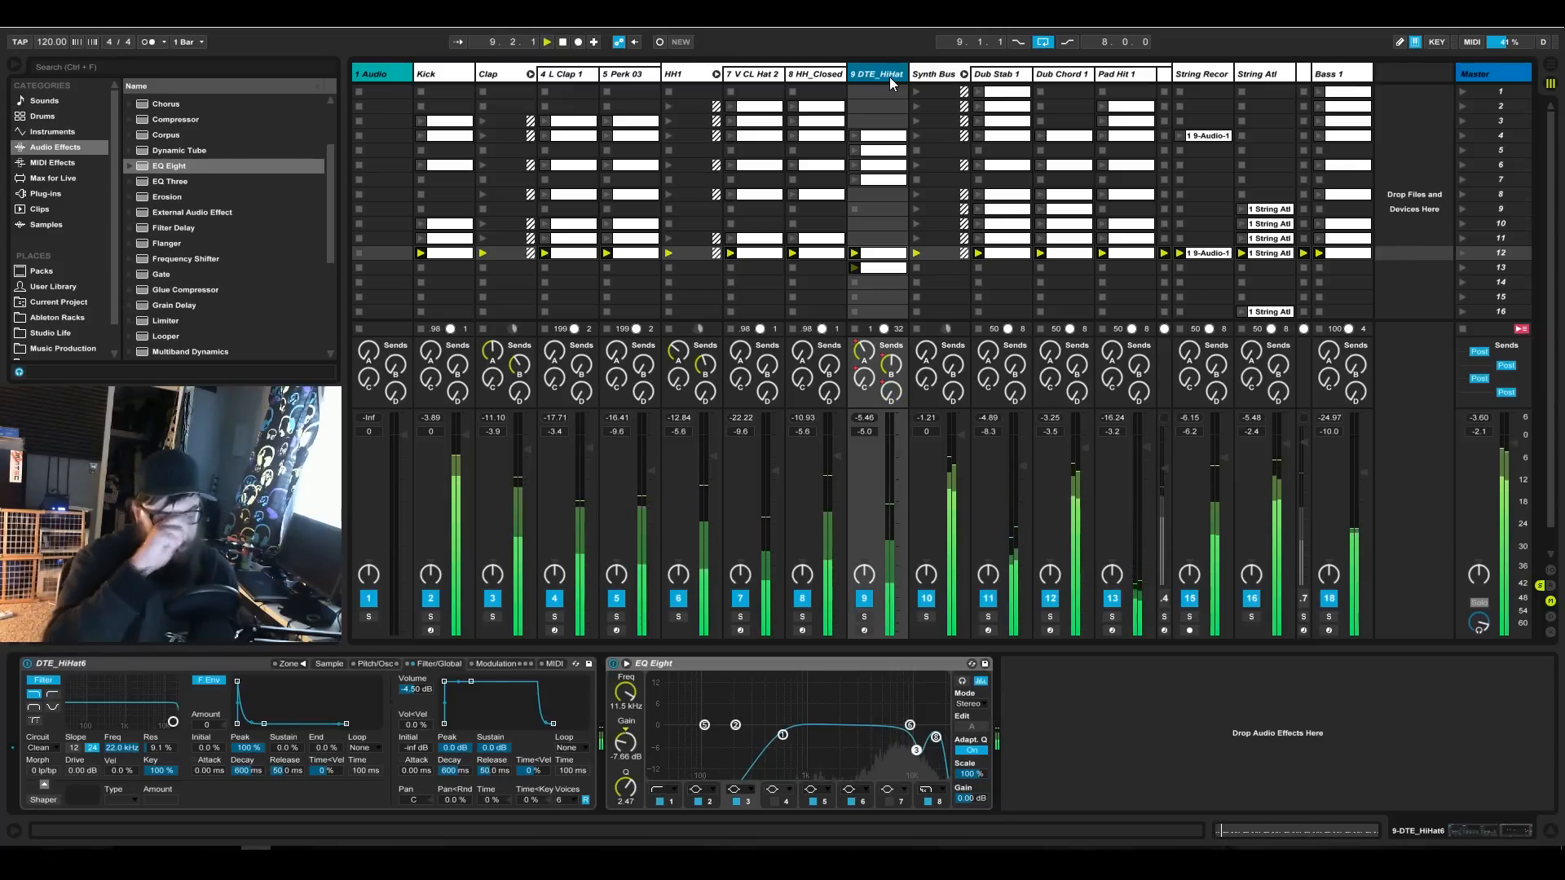
{"action": "left_click_drag", "start_coordinate": [905, 448], "coordinate": [899, 463]}
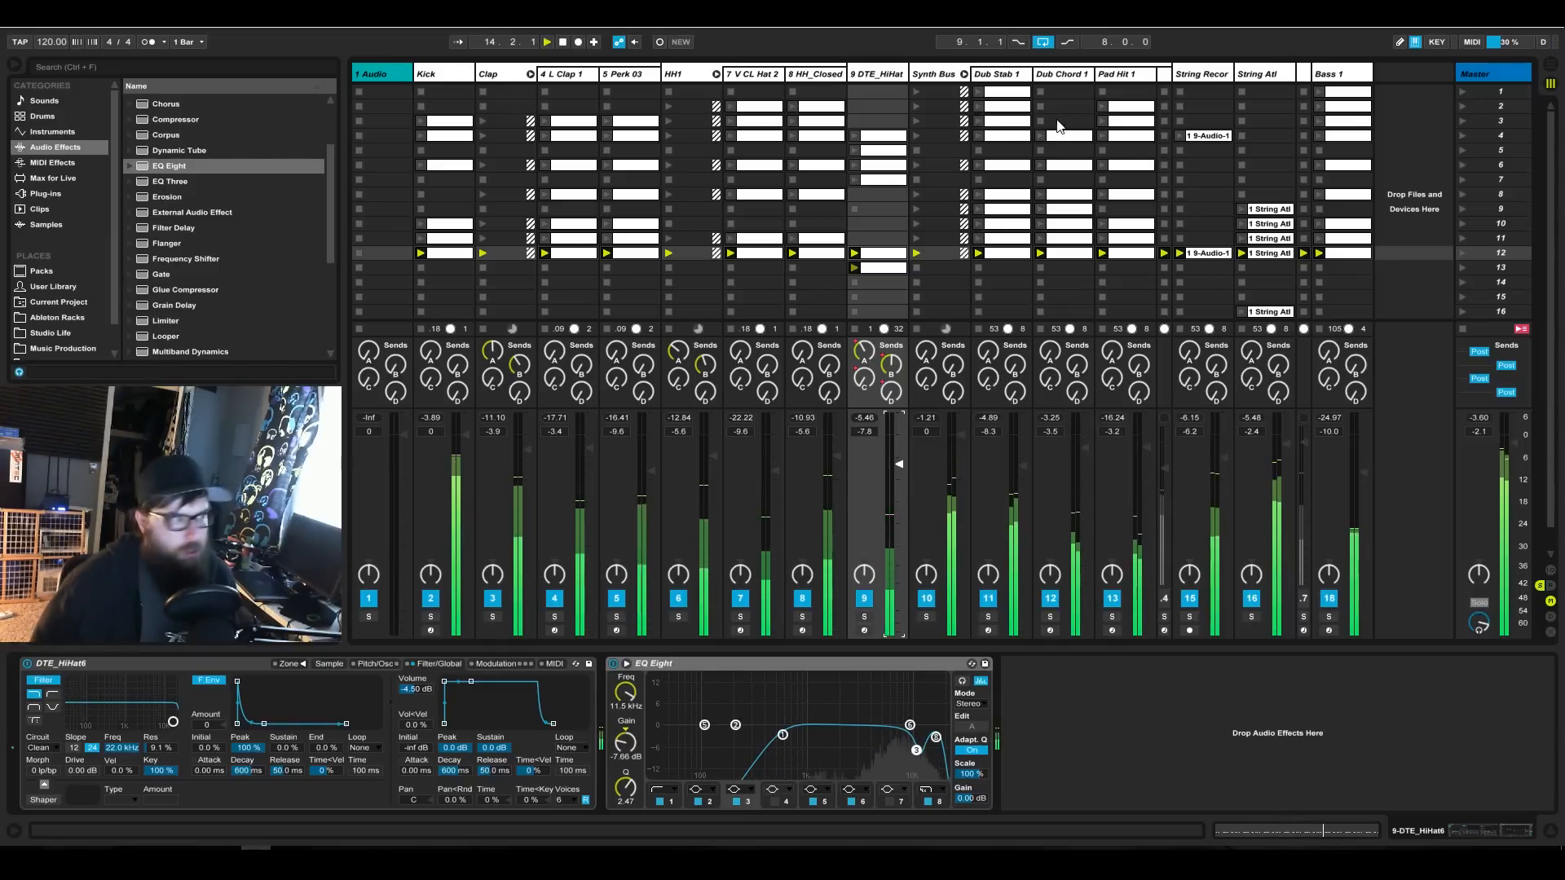
Solo the Dub Stab 1 track, show its devices and set its Dub Chord Fx Rack cutoff to 756 Hz.
{"action": "left_click", "coordinate": [1008, 78]}
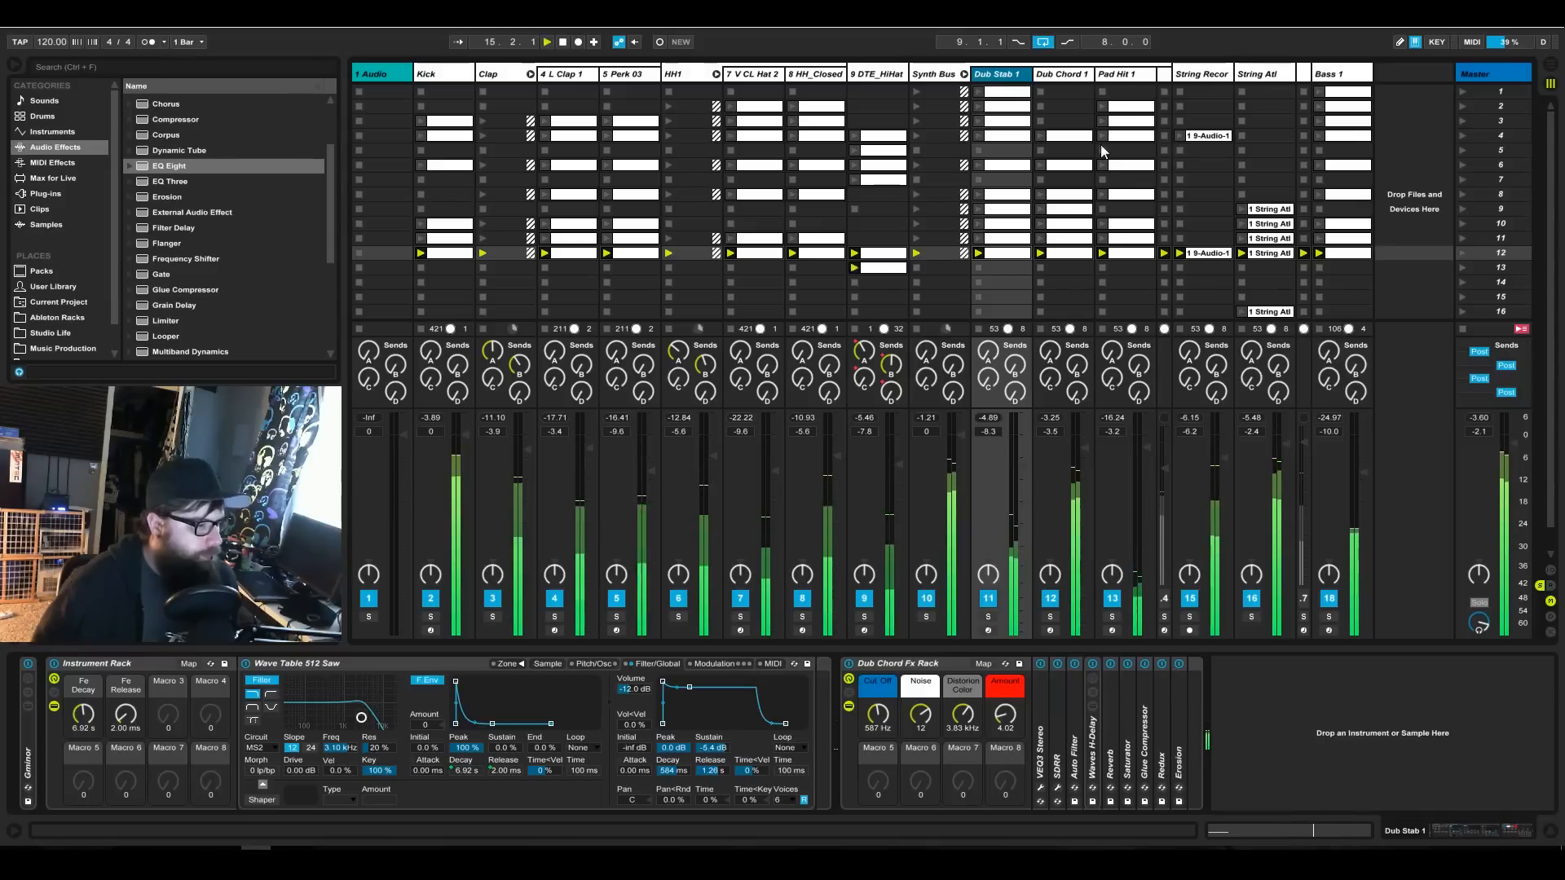
{"action": "left_click", "coordinate": [988, 617]}
{"action": "left_click", "coordinate": [1008, 78]}
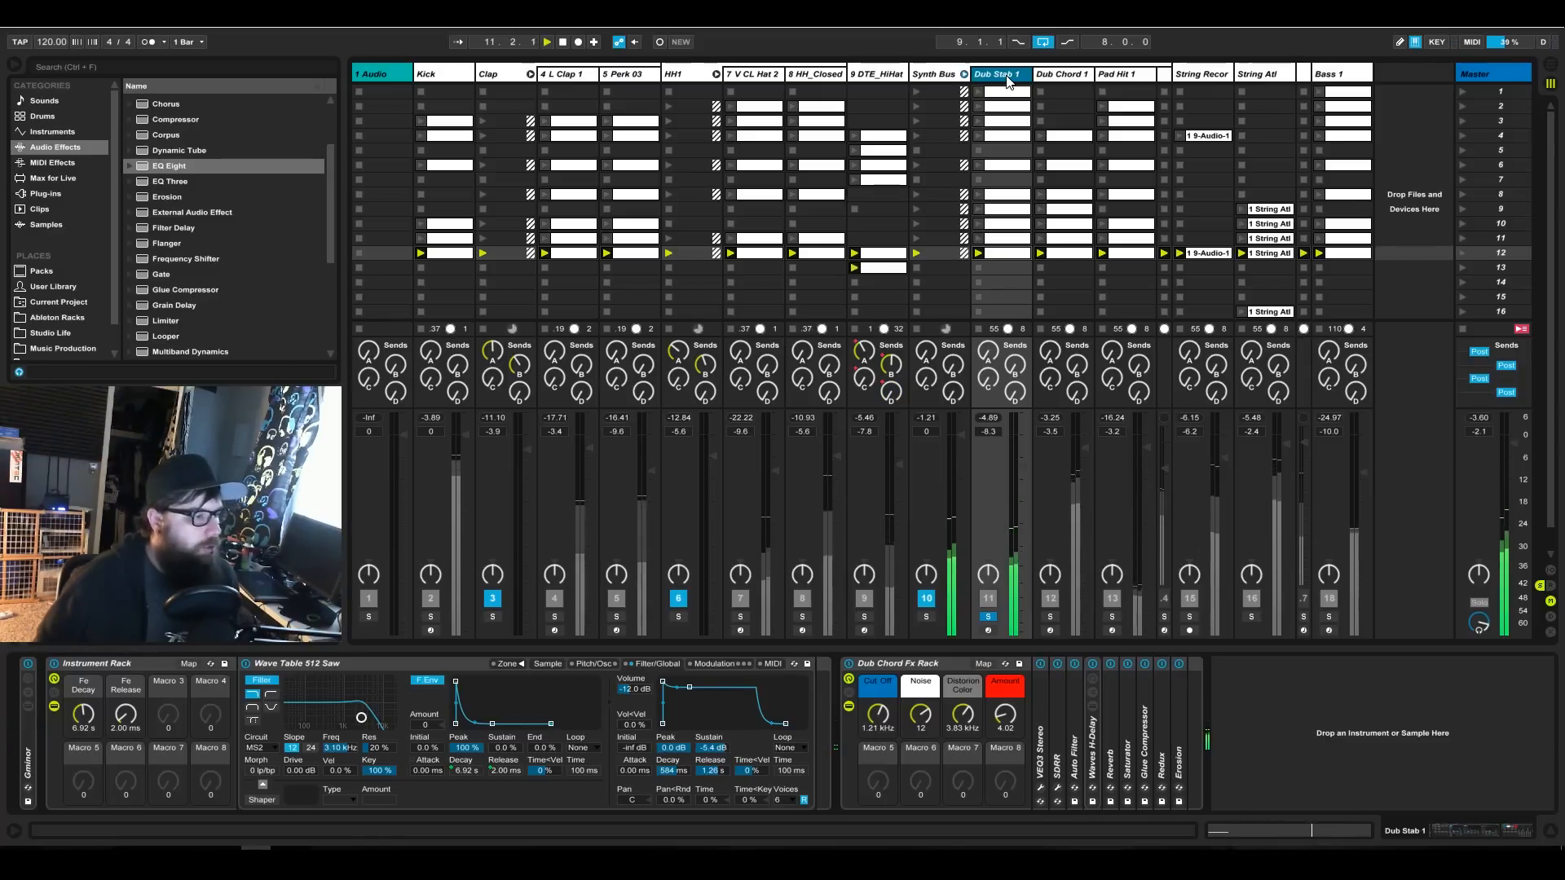
{"action": "left_click", "coordinate": [889, 698]}
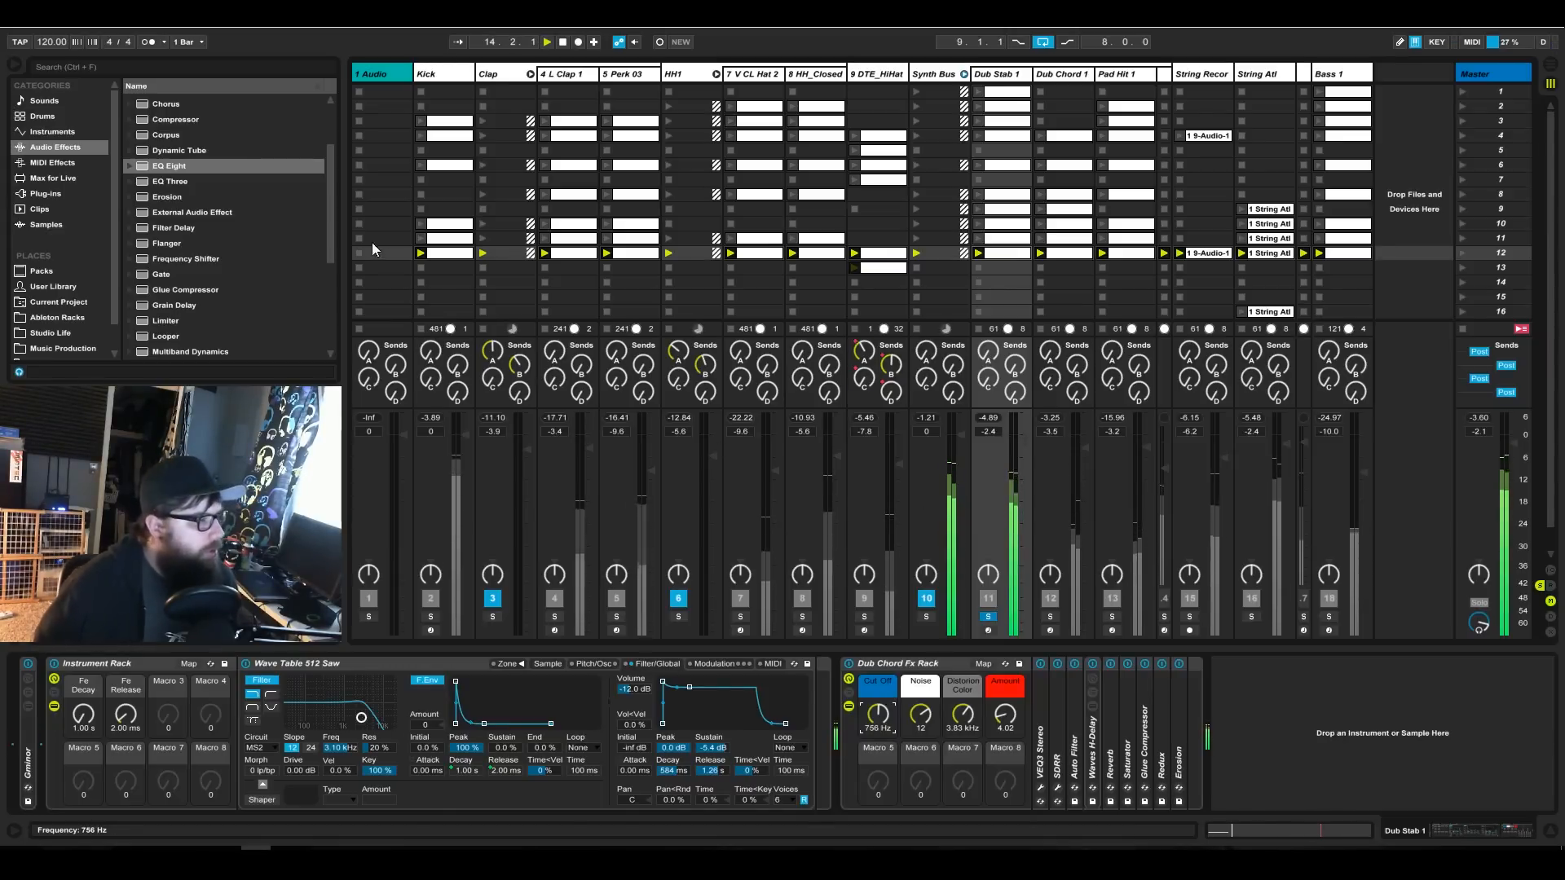
Add the iZotope Ozone 7 Equalizer plug-in at the end of Dub Stab 1's device chain and place its window mid-screen.
{"action": "left_click", "coordinate": [57, 192]}
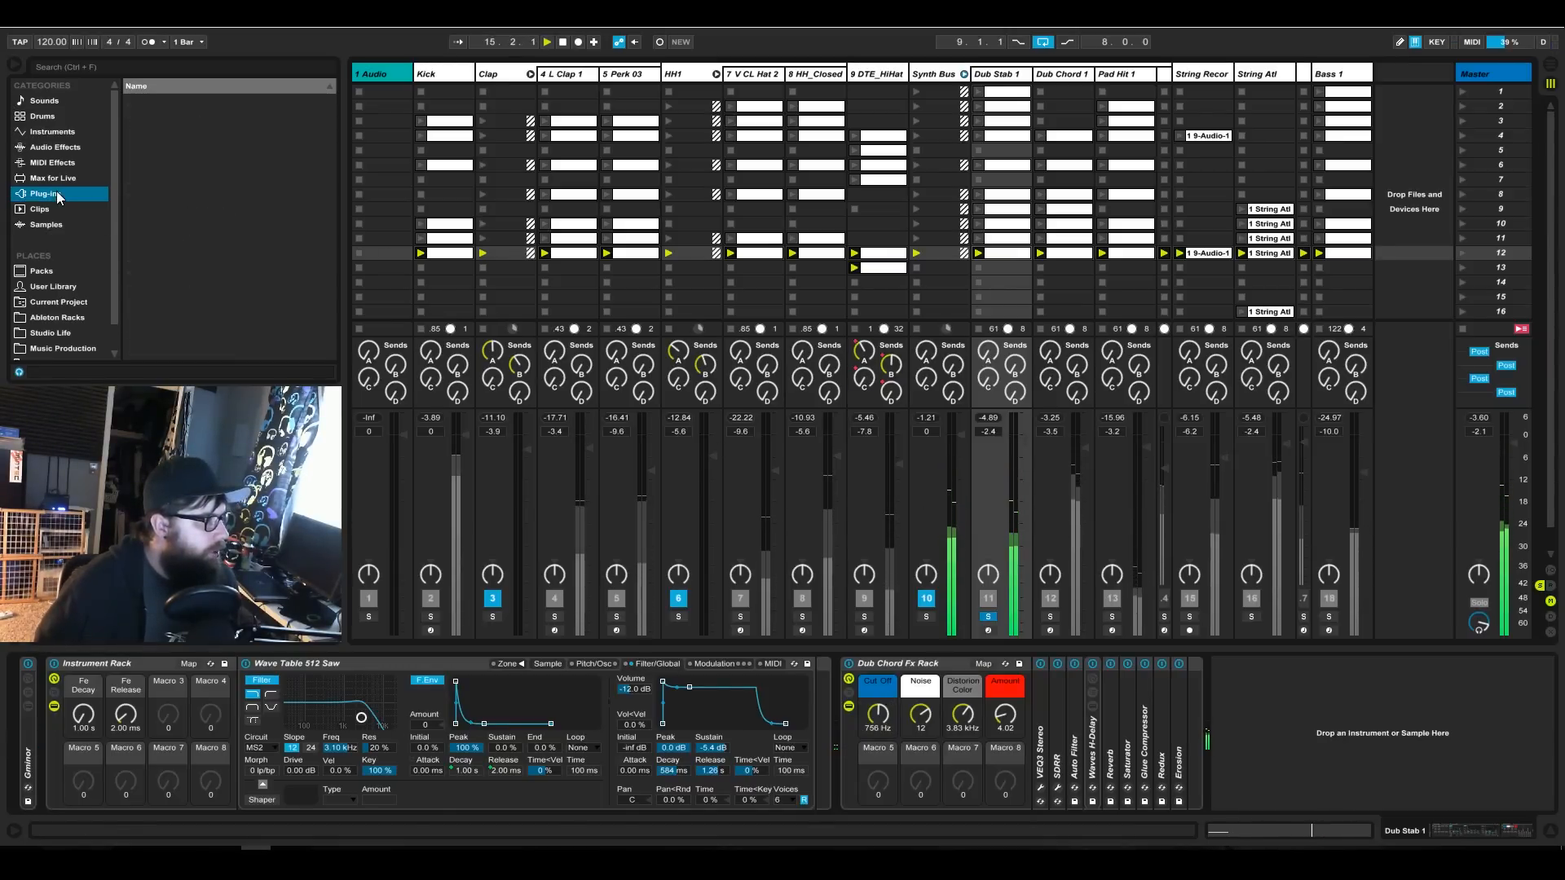
{"action": "left_click", "coordinate": [128, 163]}
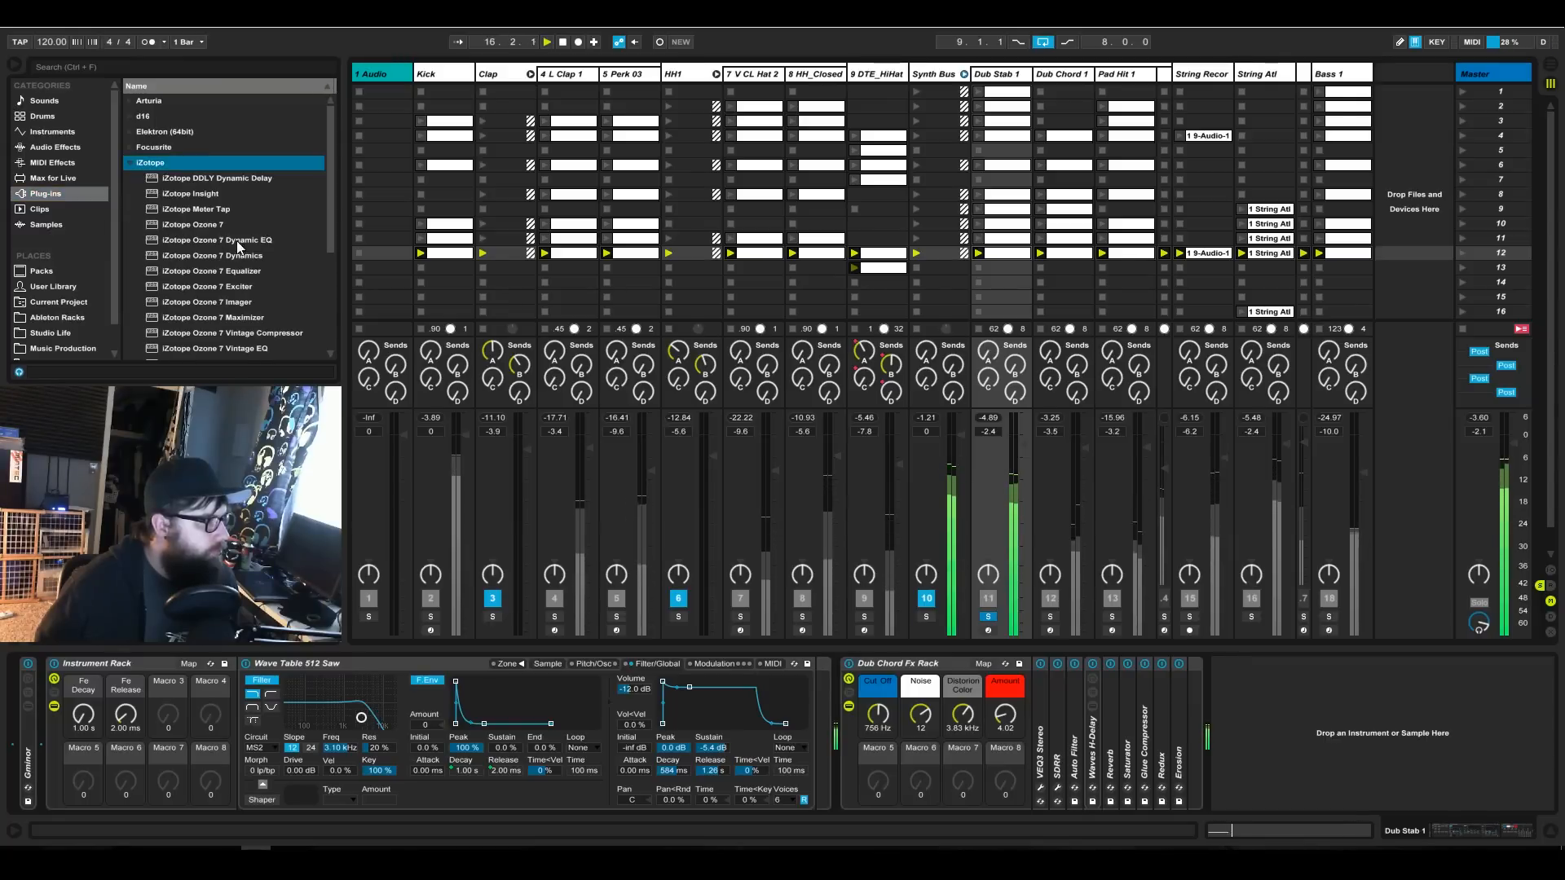
{"action": "left_click", "coordinate": [238, 272]}
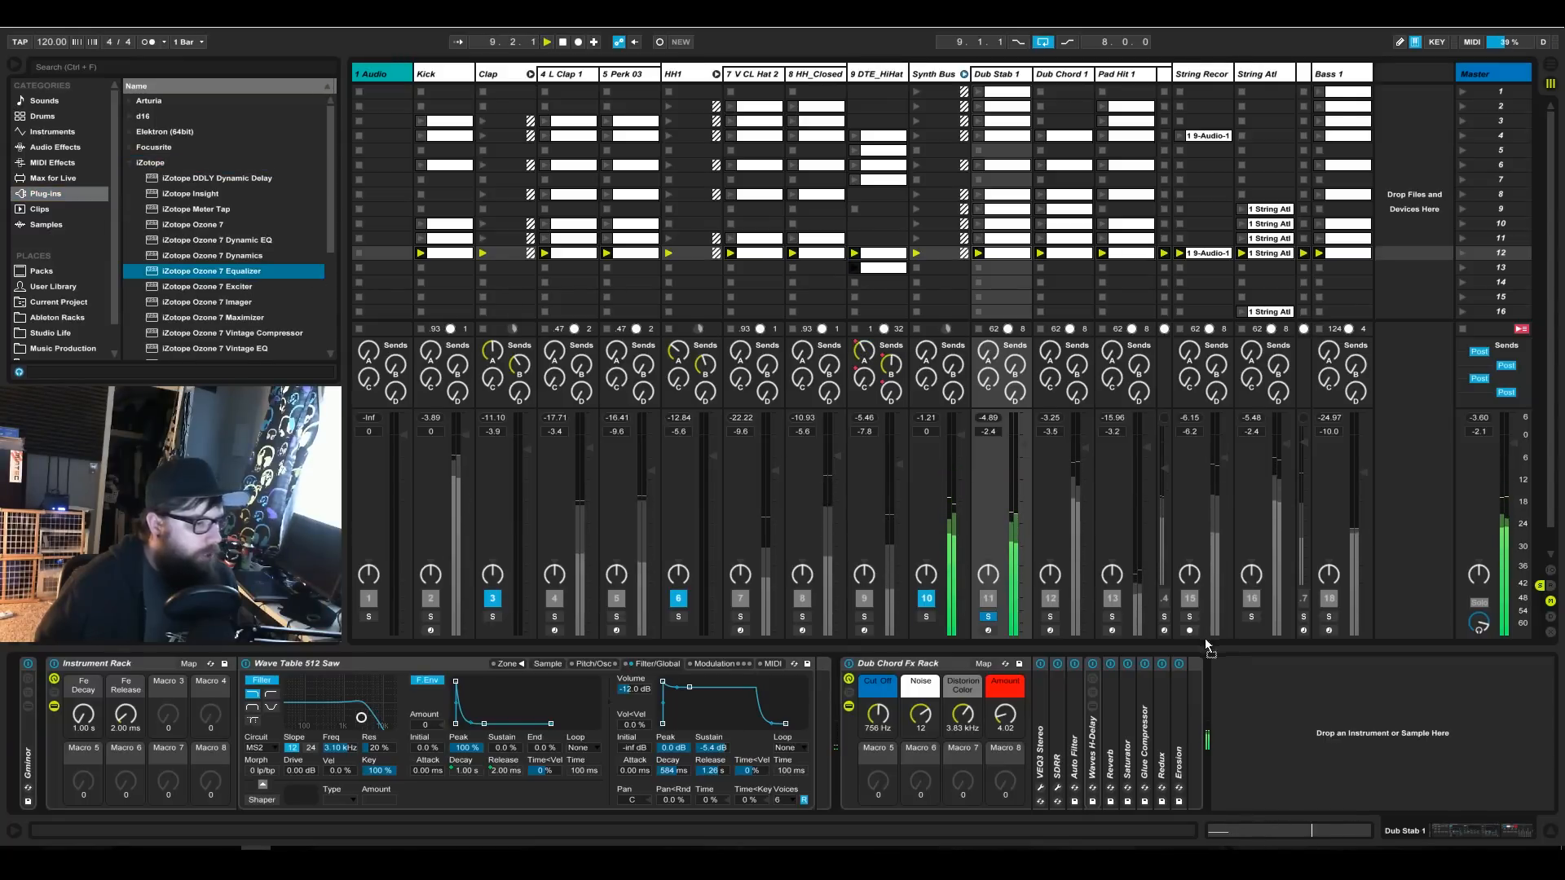
{"action": "left_click_drag", "start_coordinate": [1265, 703], "coordinate": [1265, 704]}
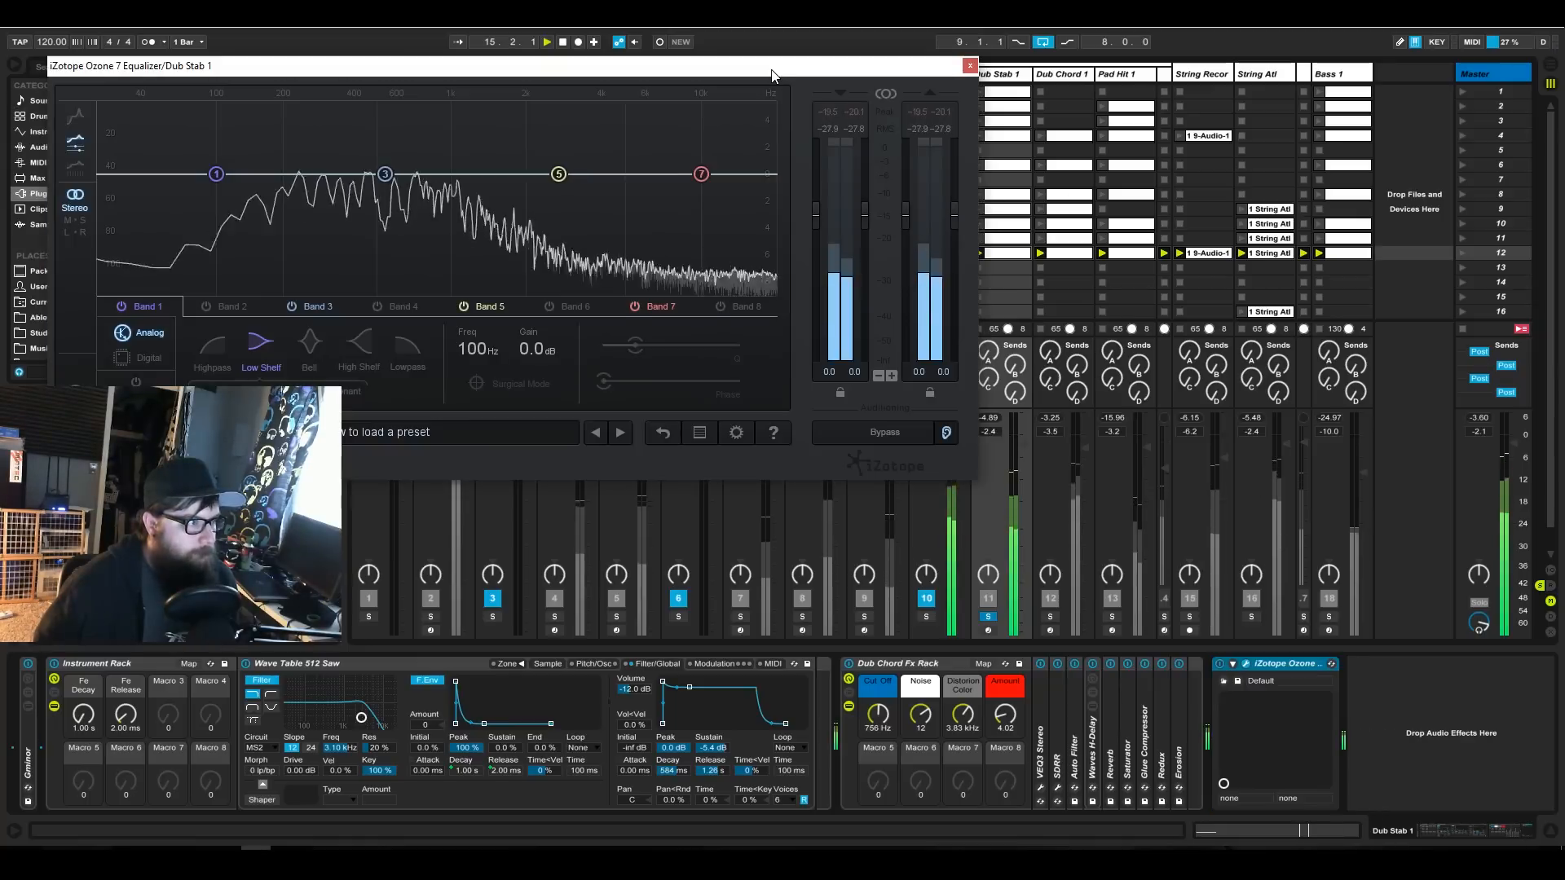
{"action": "left_click_drag", "start_coordinate": [772, 70], "coordinate": [1150, 202]}
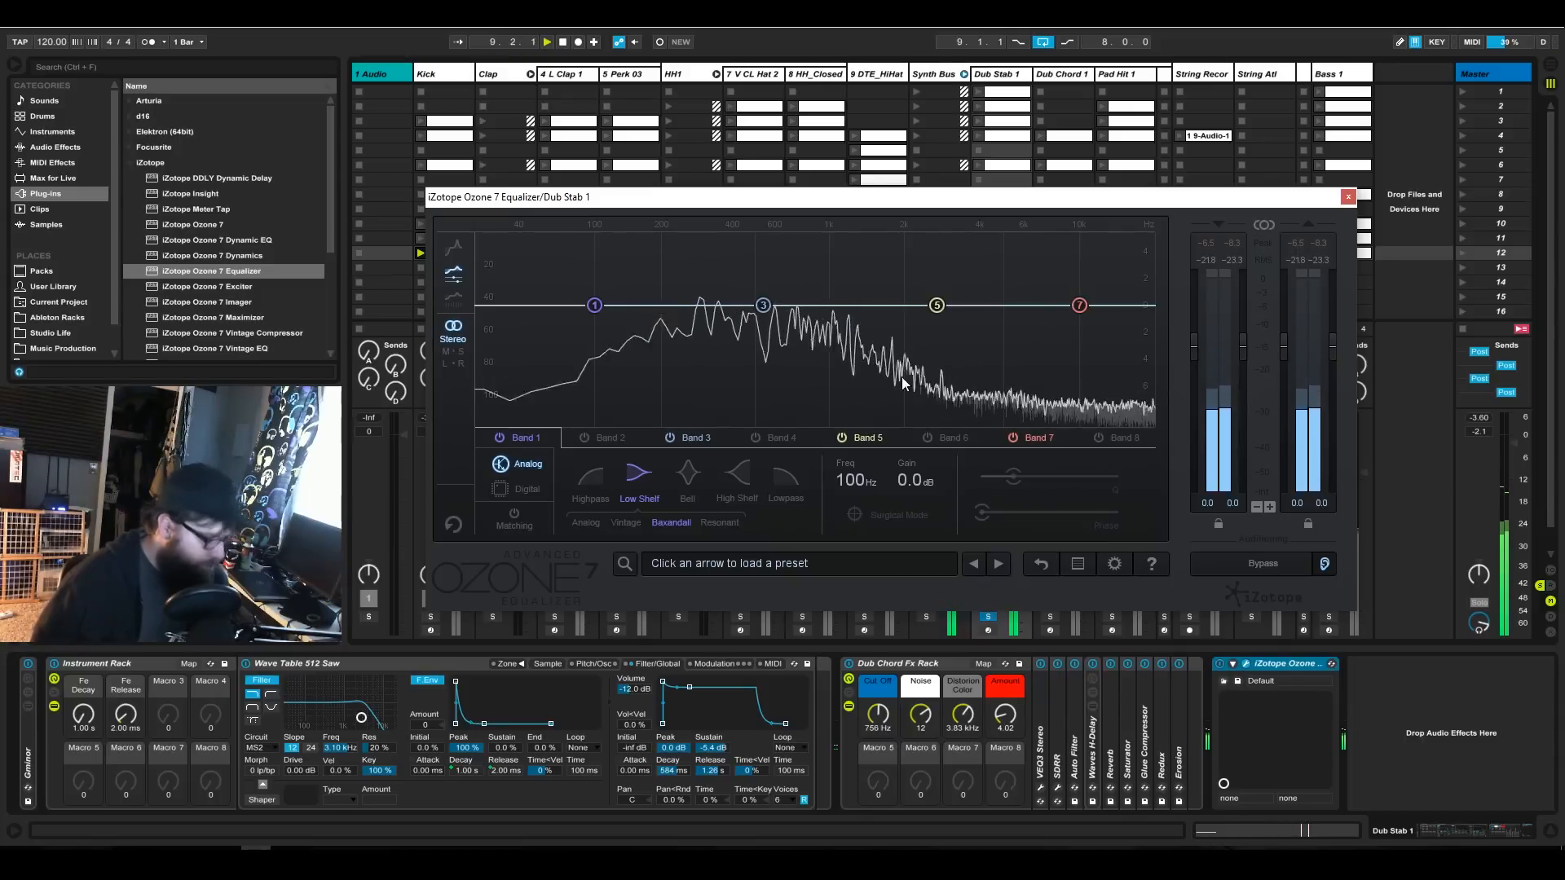
Shape Dub Stab 1's lows with a 100 Hz highpass on band 1 and a -5.9 dB bell at 195 Hz on band 2.
{"action": "mouse_move", "coordinate": [664, 254]}
{"action": "left_mouse_down"}
{"action": "mouse_move", "coordinate": [885, 246]}
{"action": "mouse_move", "coordinate": [658, 241]}
{"action": "left_mouse_up"}
{"action": "left_click", "coordinate": [608, 439]}
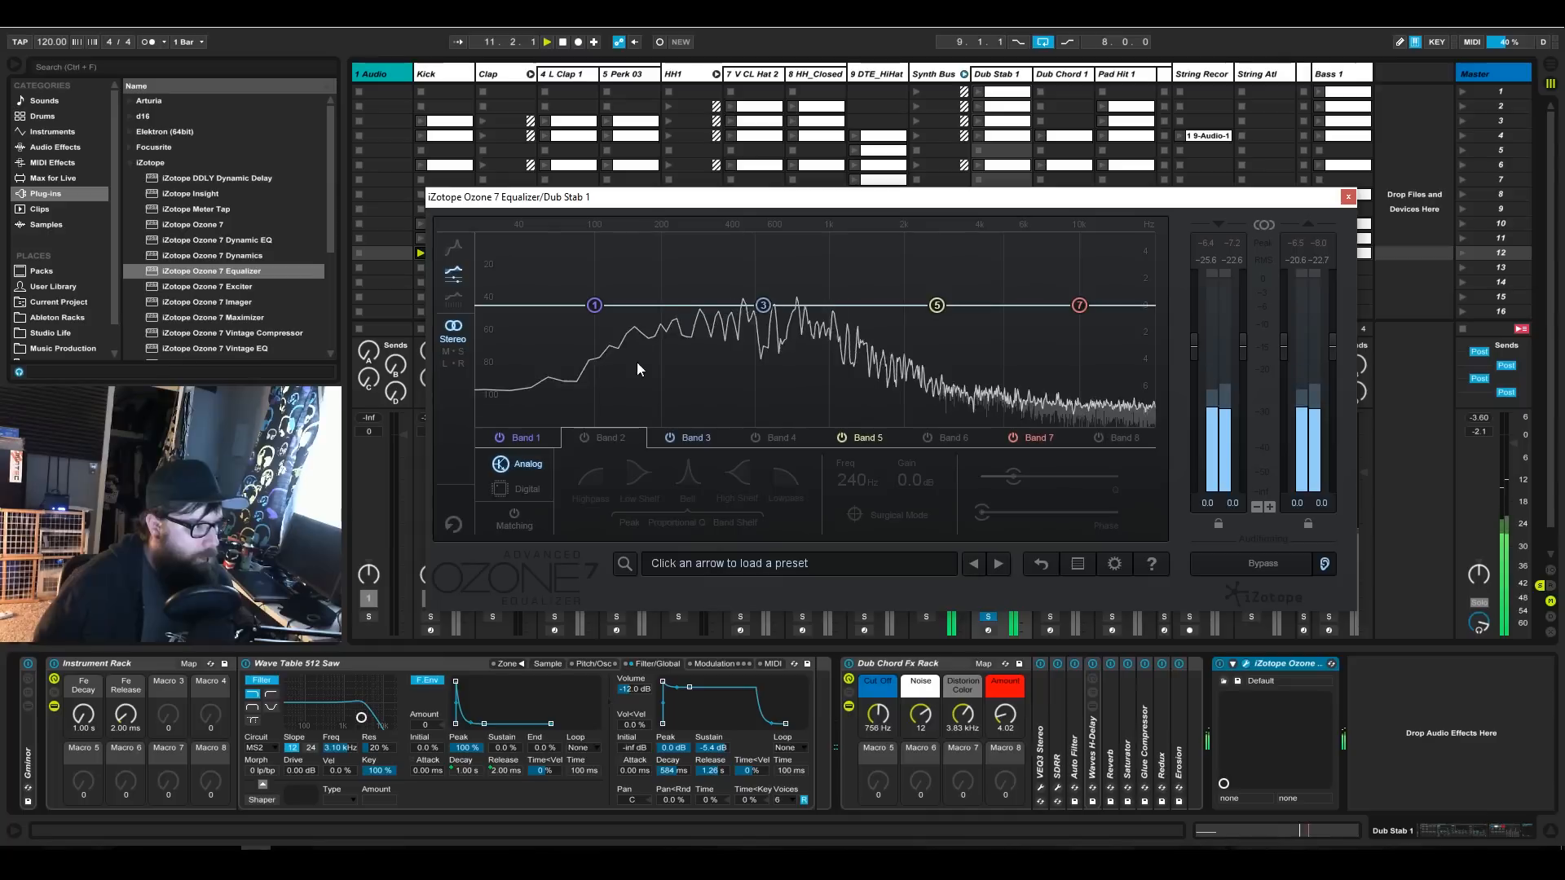
{"action": "left_click", "coordinate": [583, 438]}
{"action": "left_click_drag", "start_coordinate": [680, 285], "coordinate": [657, 385]}
{"action": "left_click", "coordinate": [595, 306]}
{"action": "left_click", "coordinate": [594, 486]}
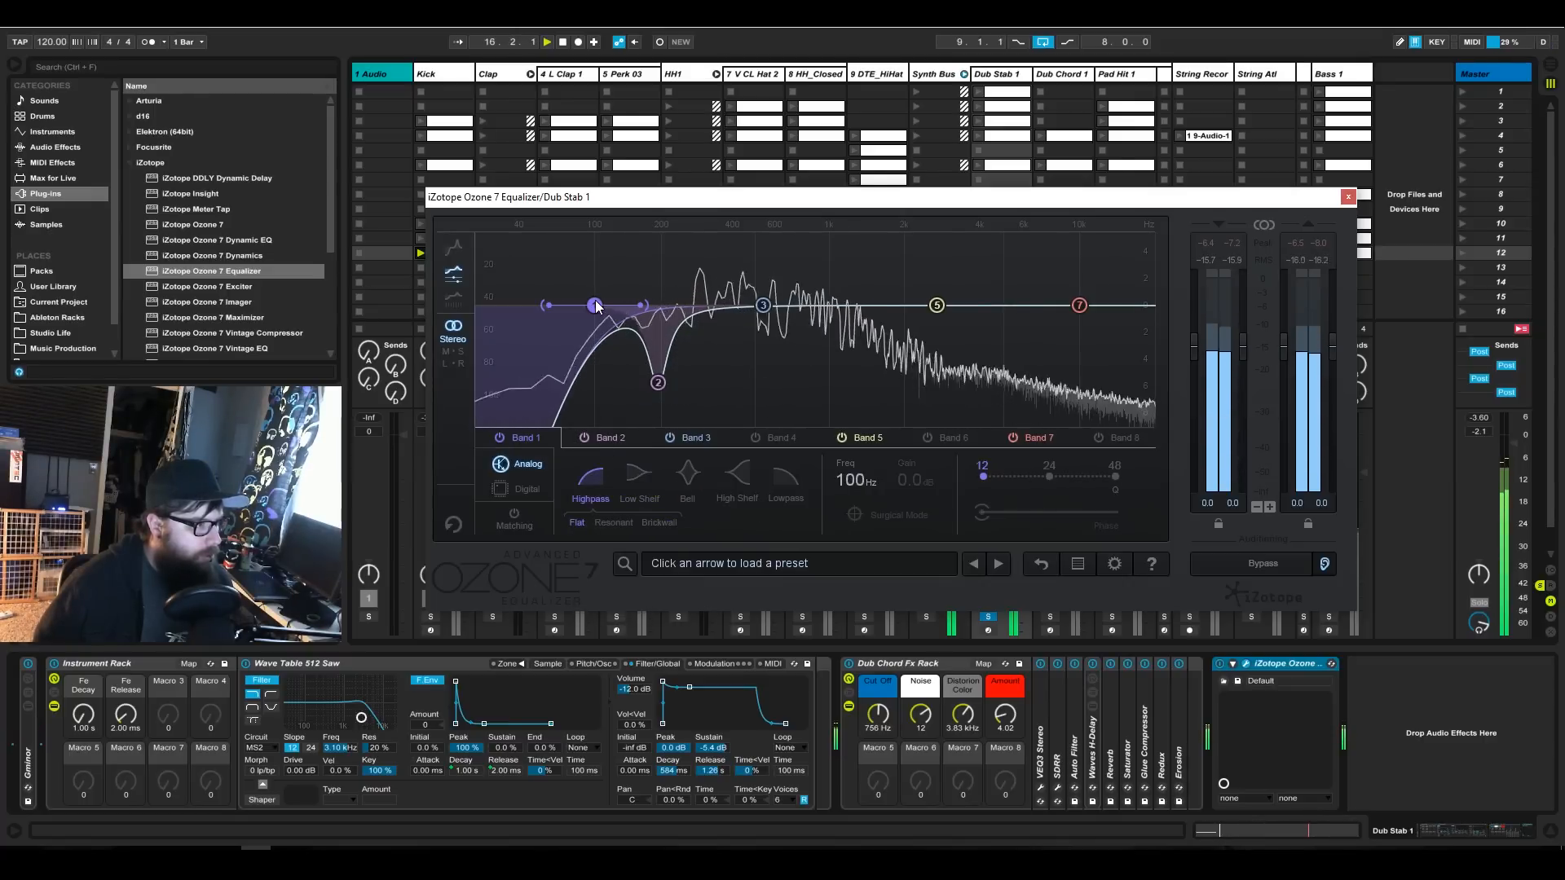
{"action": "left_click", "coordinate": [659, 384]}
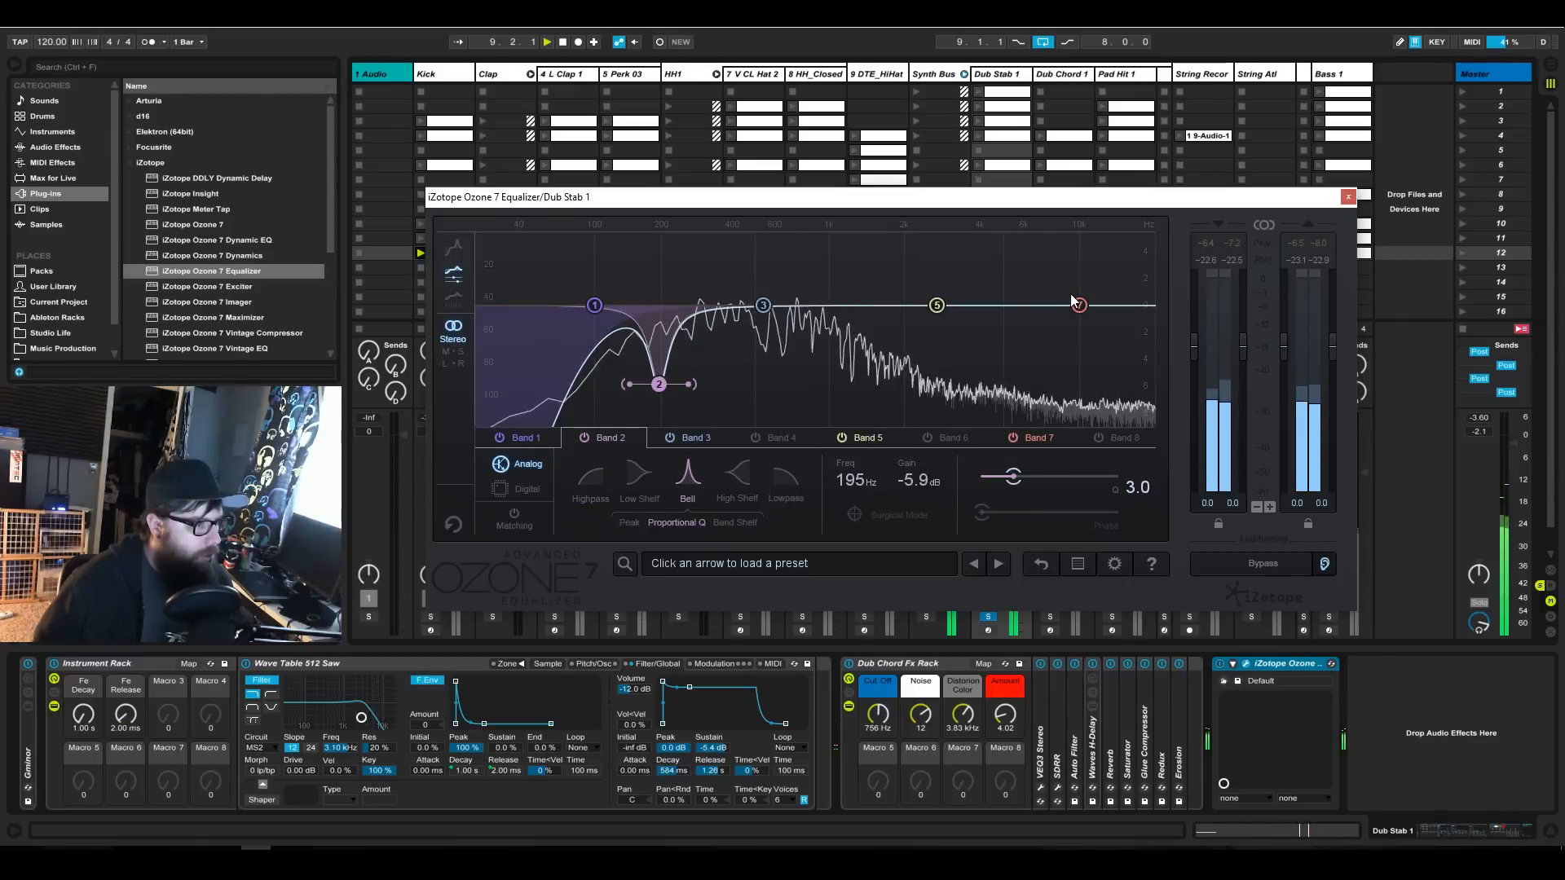
Sweep Dub Stab 1's upper mids for resonances and cut band 5 by about 4.1 dB at 2.06 kHz.
{"action": "left_click_drag", "start_coordinate": [1030, 251], "coordinate": [971, 214]}
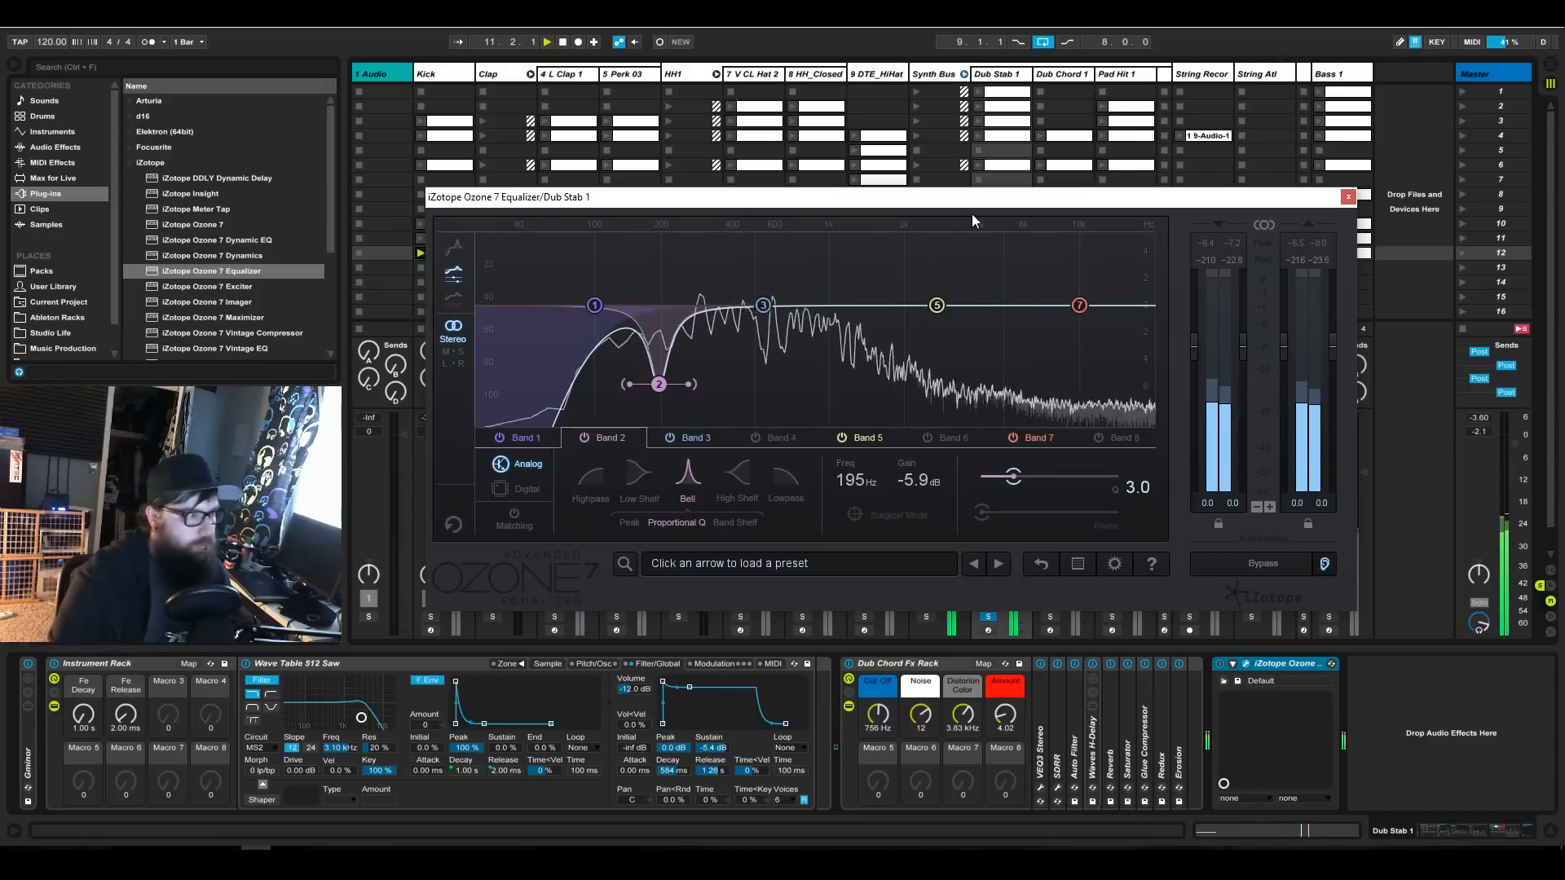
{"action": "left_click_drag", "start_coordinate": [975, 237], "coordinate": [962, 237]}
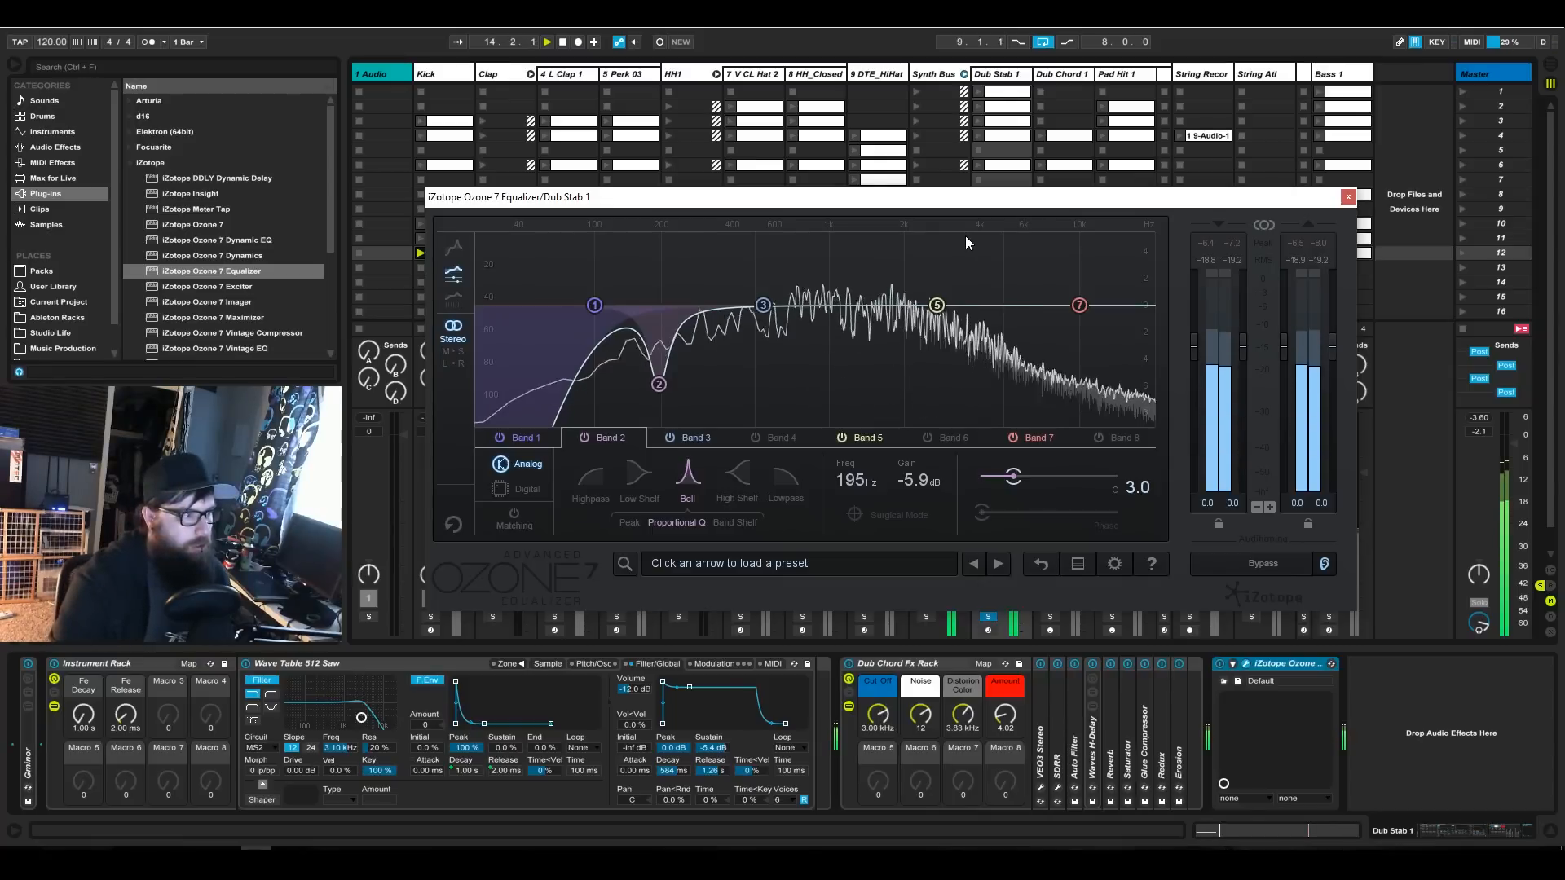
{"action": "left_click_drag", "start_coordinate": [964, 253], "coordinate": [908, 223]}
{"action": "left_click_drag", "start_coordinate": [936, 305], "coordinate": [906, 349]}
{"action": "left_click_drag", "start_coordinate": [911, 234], "coordinate": [908, 212]}
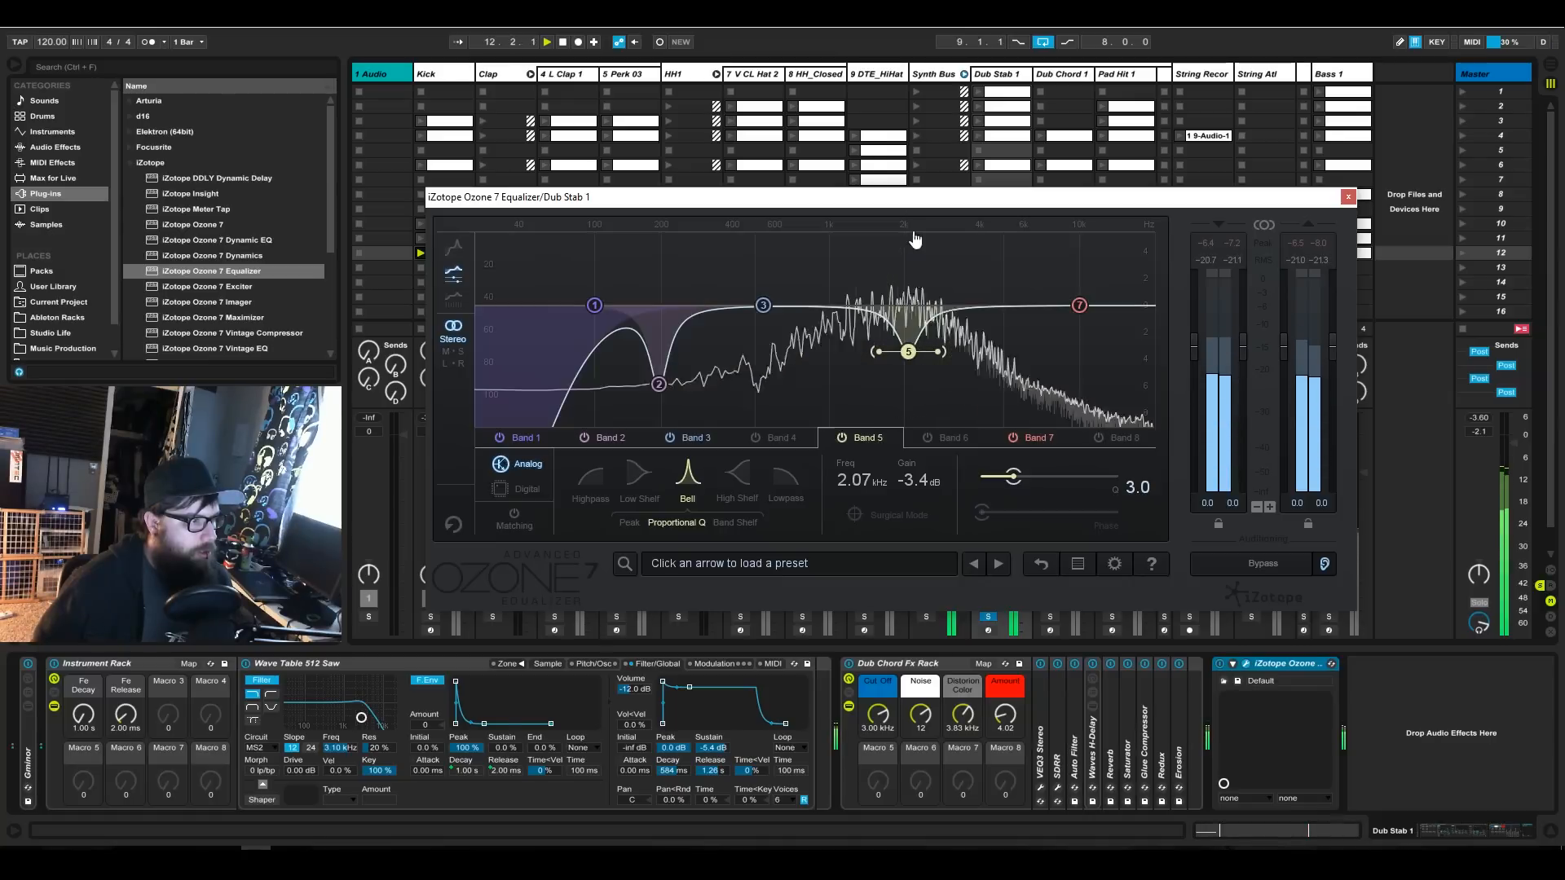
{"action": "left_click_drag", "start_coordinate": [908, 352], "coordinate": [907, 359]}
{"action": "left_click_drag", "start_coordinate": [907, 228], "coordinate": [905, 215]}
{"action": "left_click_drag", "start_coordinate": [913, 350], "coordinate": [911, 371]}
Boost Dub Stab 1's highs with a 1.5 dB high shelf on band 7 and set its frequency to 5000 Hz.
{"action": "left_click_drag", "start_coordinate": [1079, 311], "coordinate": [1011, 291]}
{"action": "double_click", "coordinate": [874, 478]}
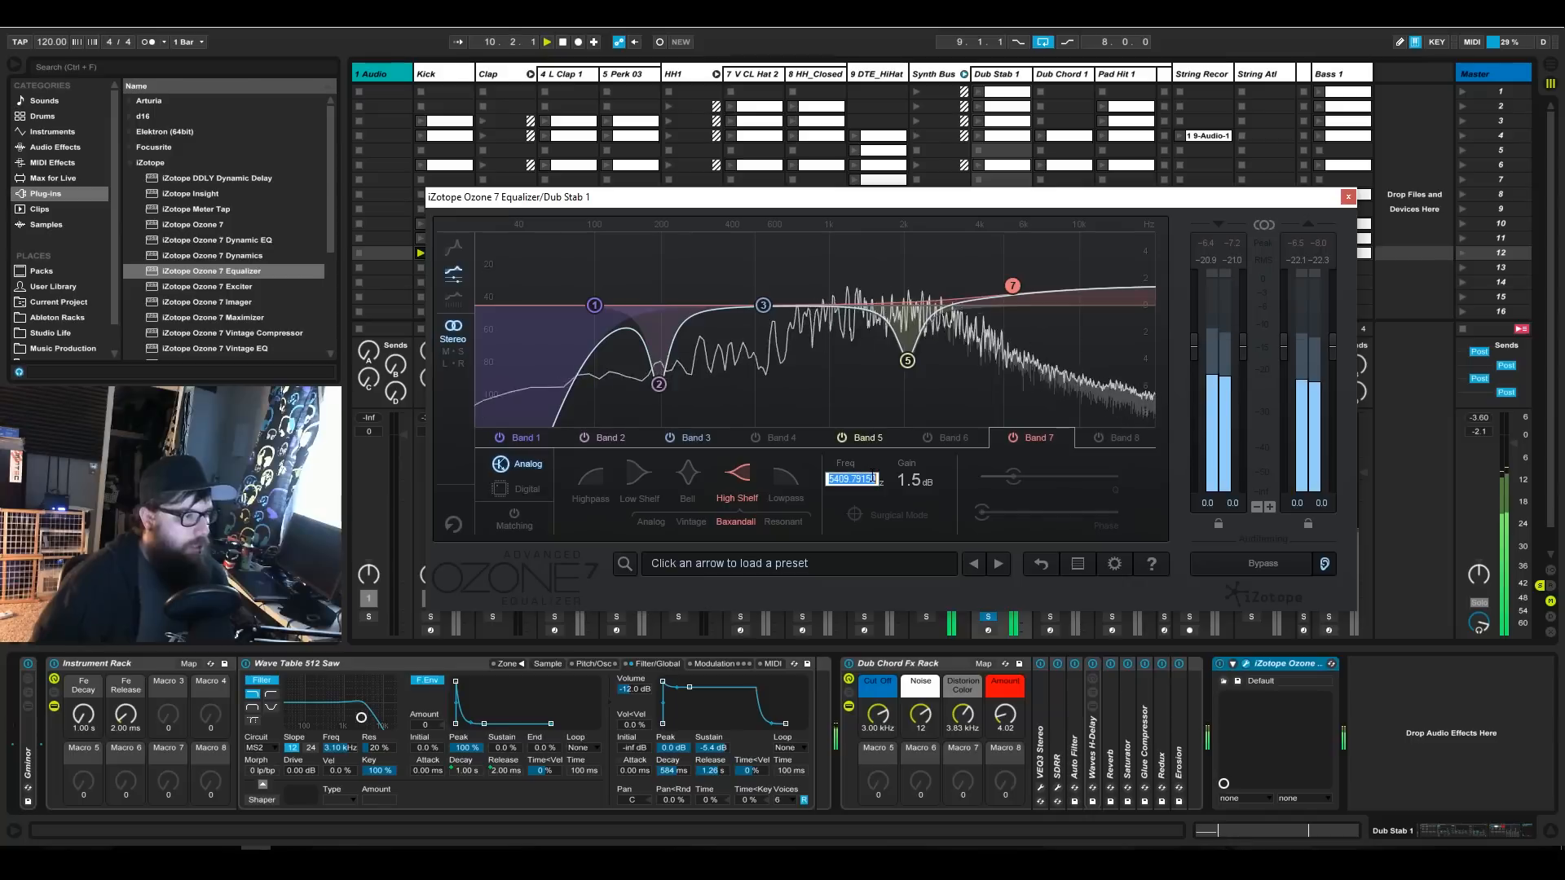
{"action": "type", "text": "5000"}
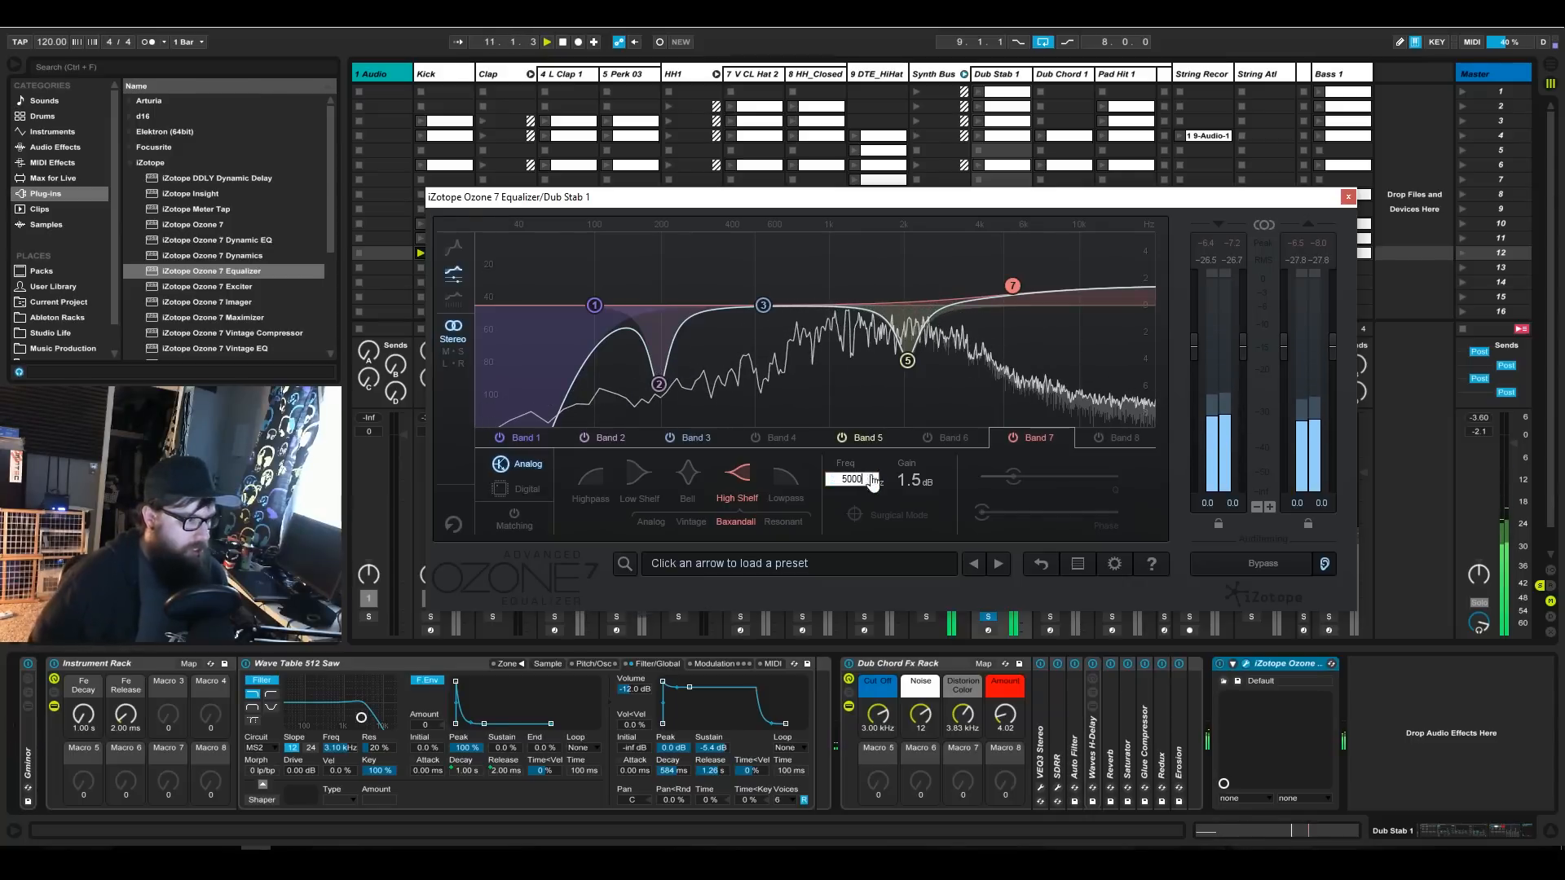
{"action": "key", "text": "Return"}
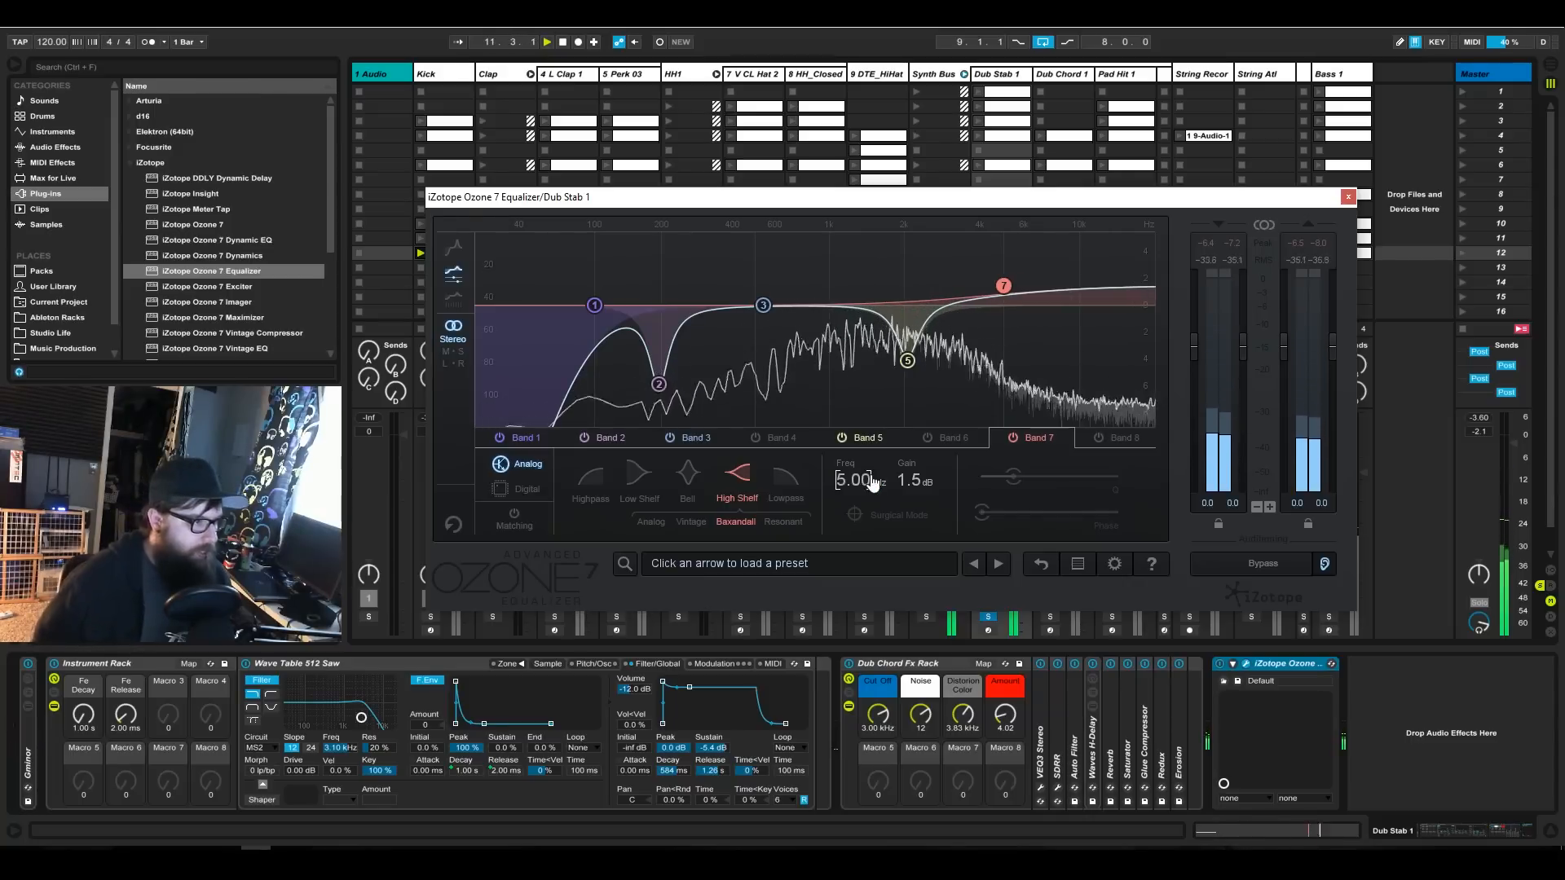
Compare Dub Stab 1's sound with and without the equalizer by bypassing and re-enabling it.
{"action": "left_click", "coordinate": [908, 362]}
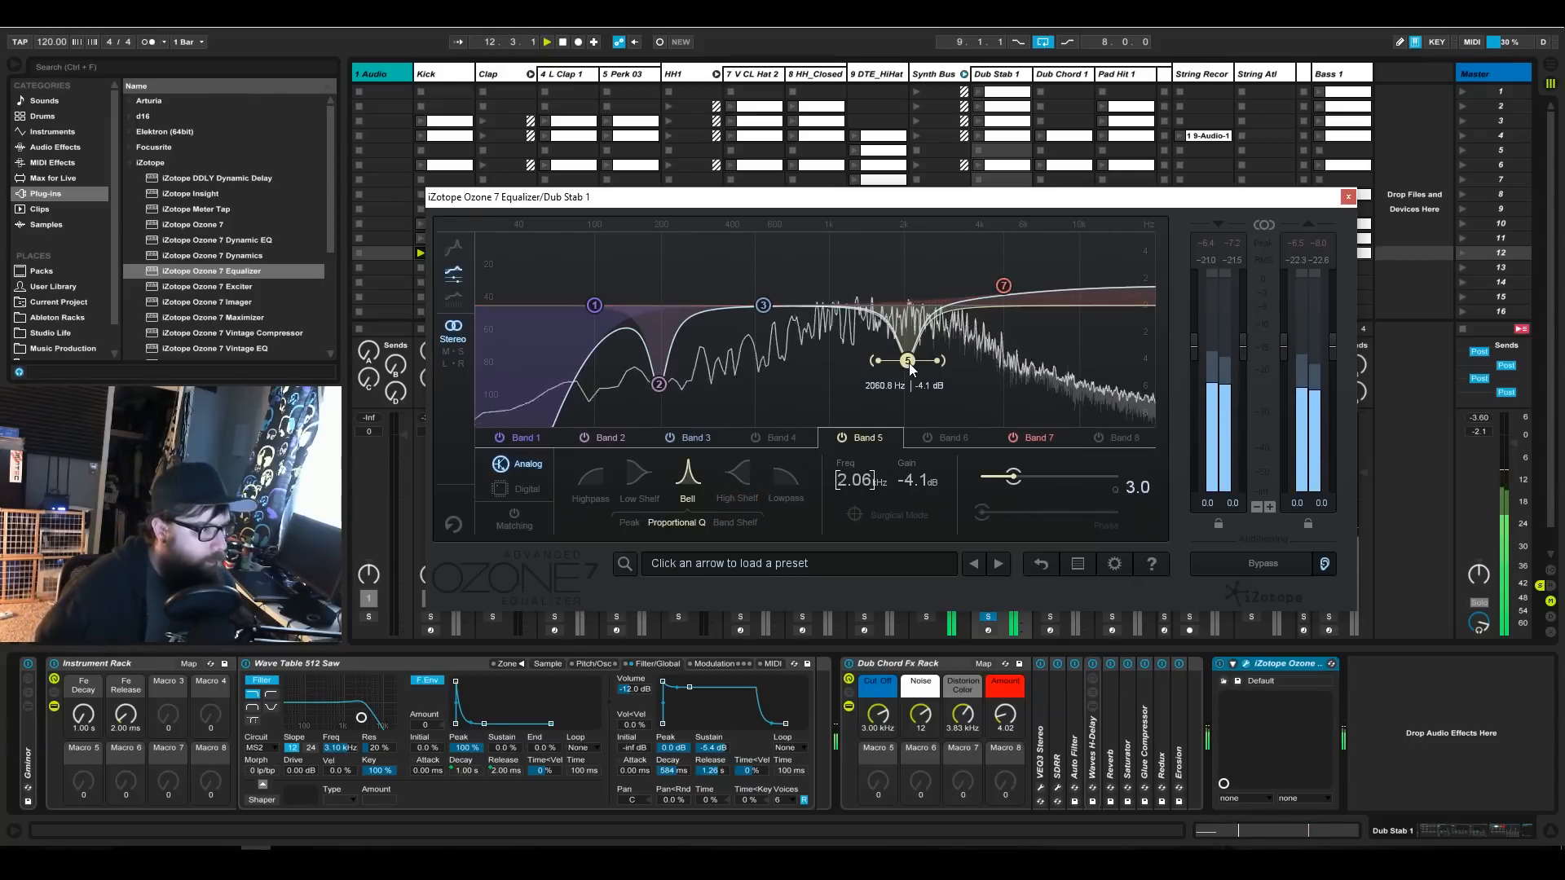
{"action": "left_click", "coordinate": [1227, 562]}
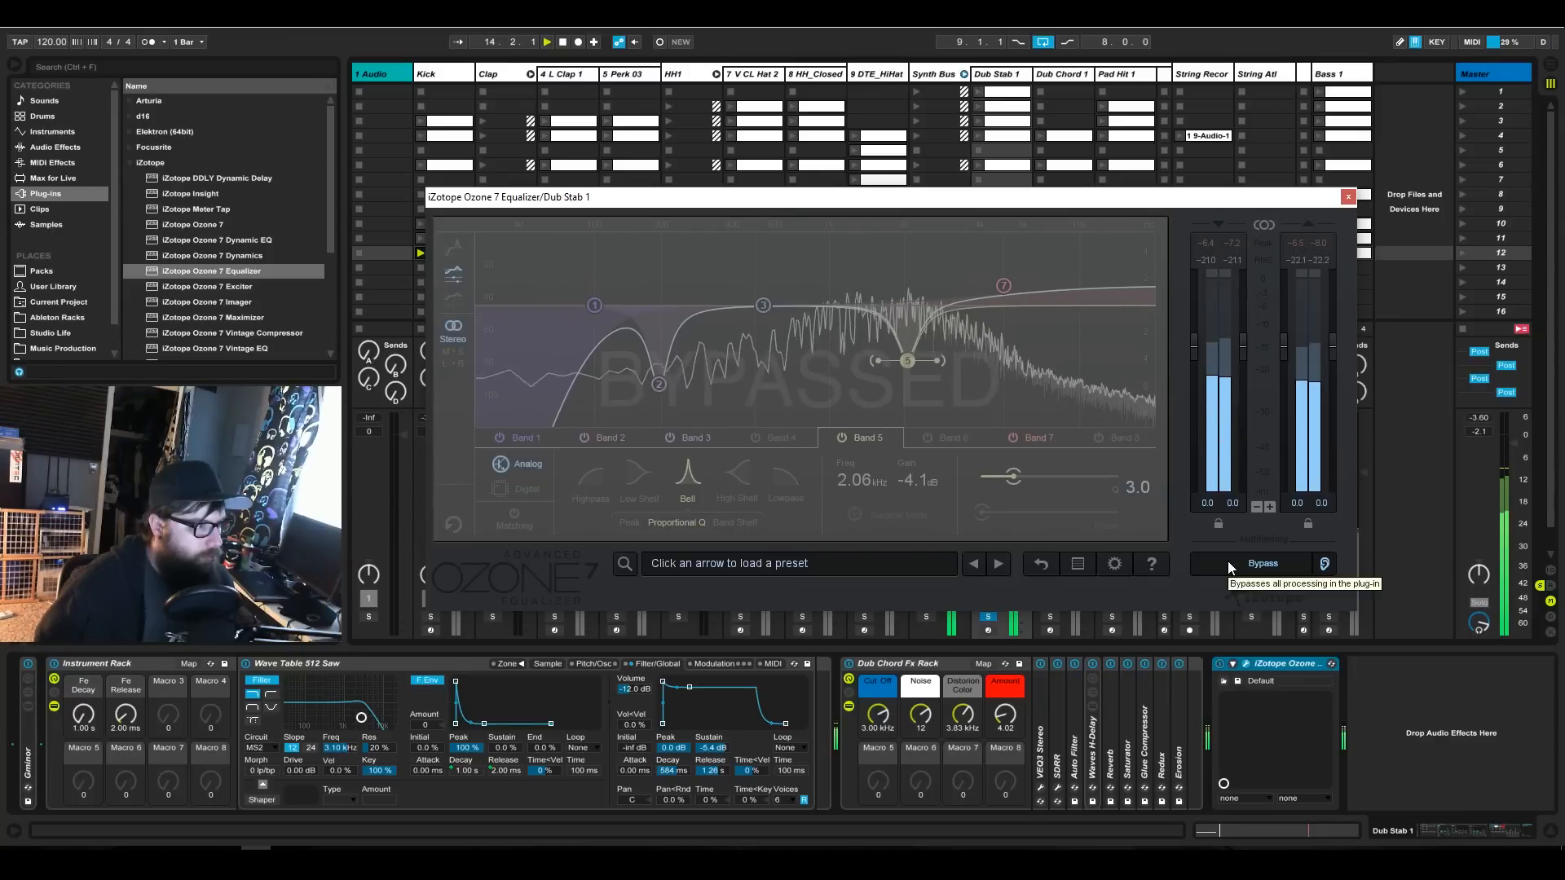
{"action": "left_click", "coordinate": [1228, 563]}
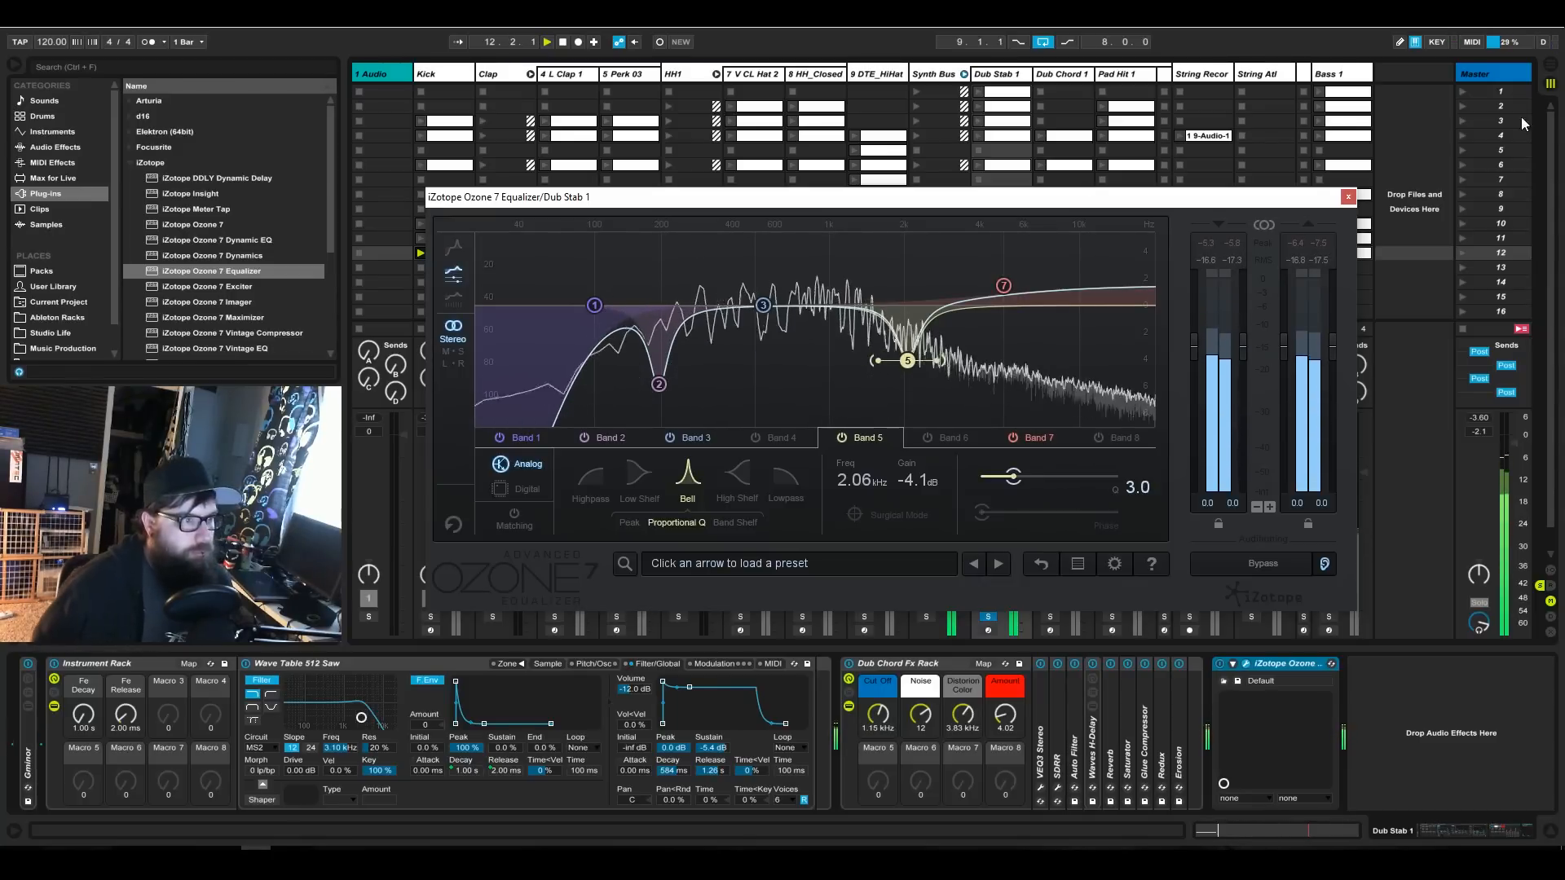
Solo the Dub Chord 1 track and add iZotope Ozone 7 Equalizer at the end of its device chain.
{"action": "left_click", "coordinate": [1068, 75]}
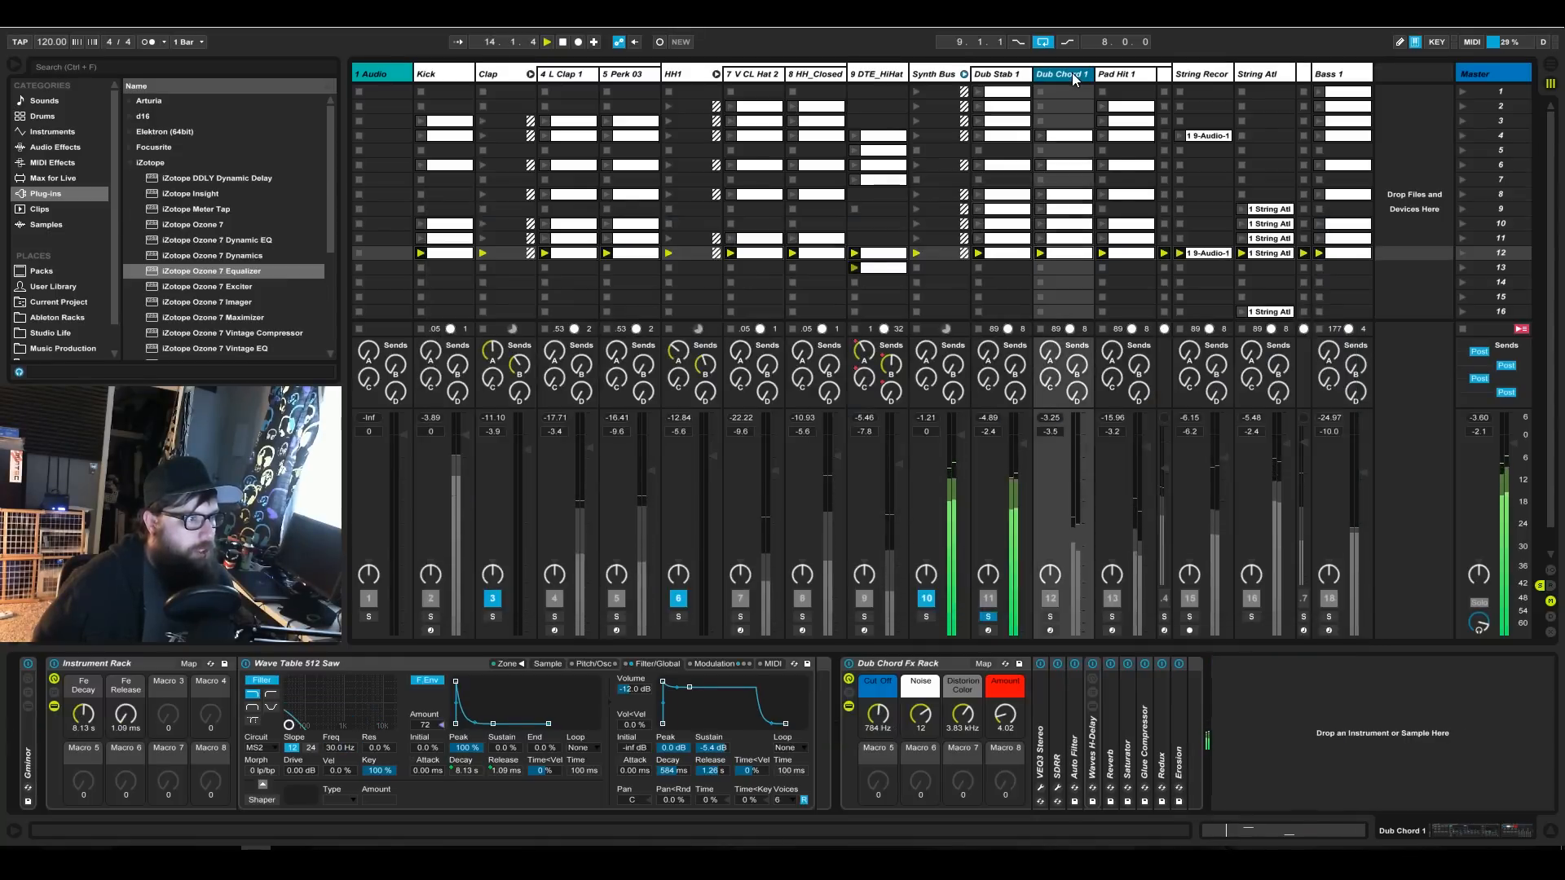
{"action": "left_click", "coordinate": [1049, 617]}
{"action": "left_click", "coordinate": [1050, 617]}
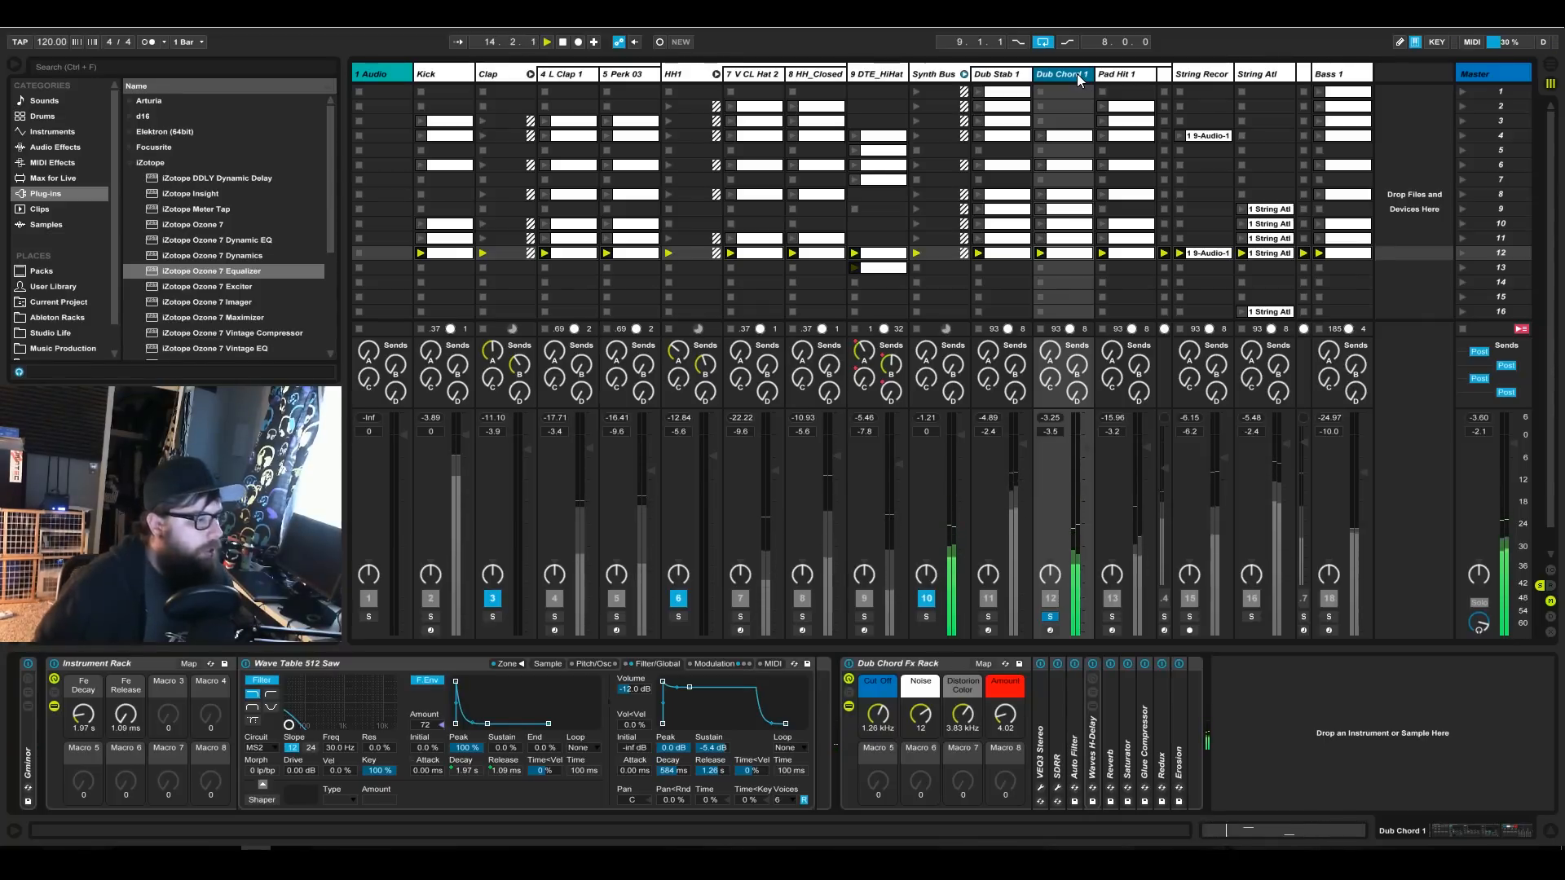
{"action": "left_click_drag", "start_coordinate": [212, 277], "coordinate": [333, 294]}
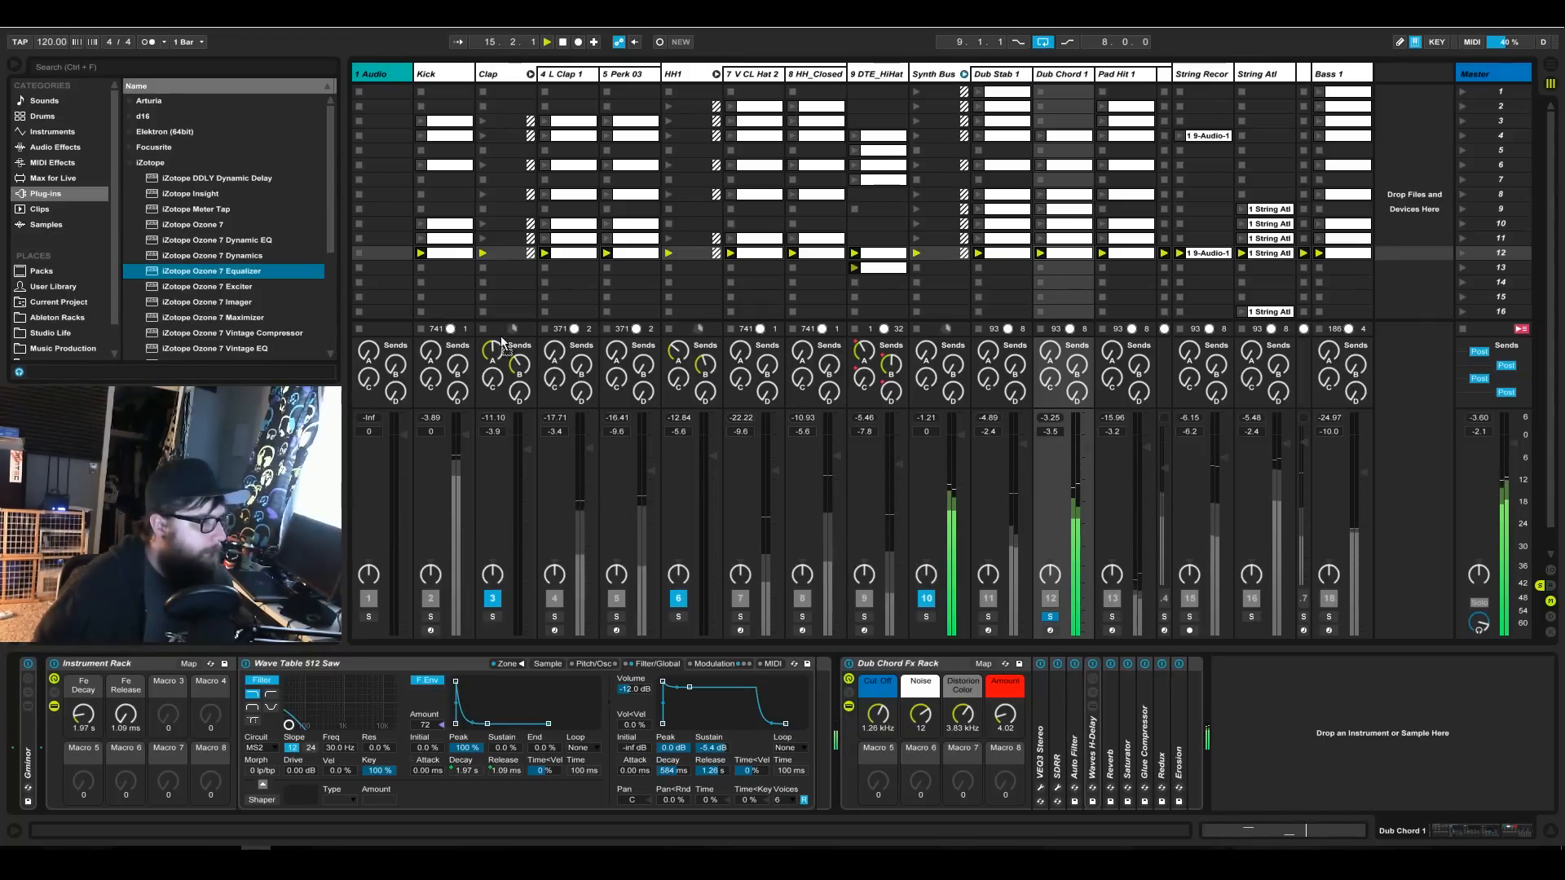
{"action": "left_click_drag", "start_coordinate": [1227, 694], "coordinate": [1226, 693]}
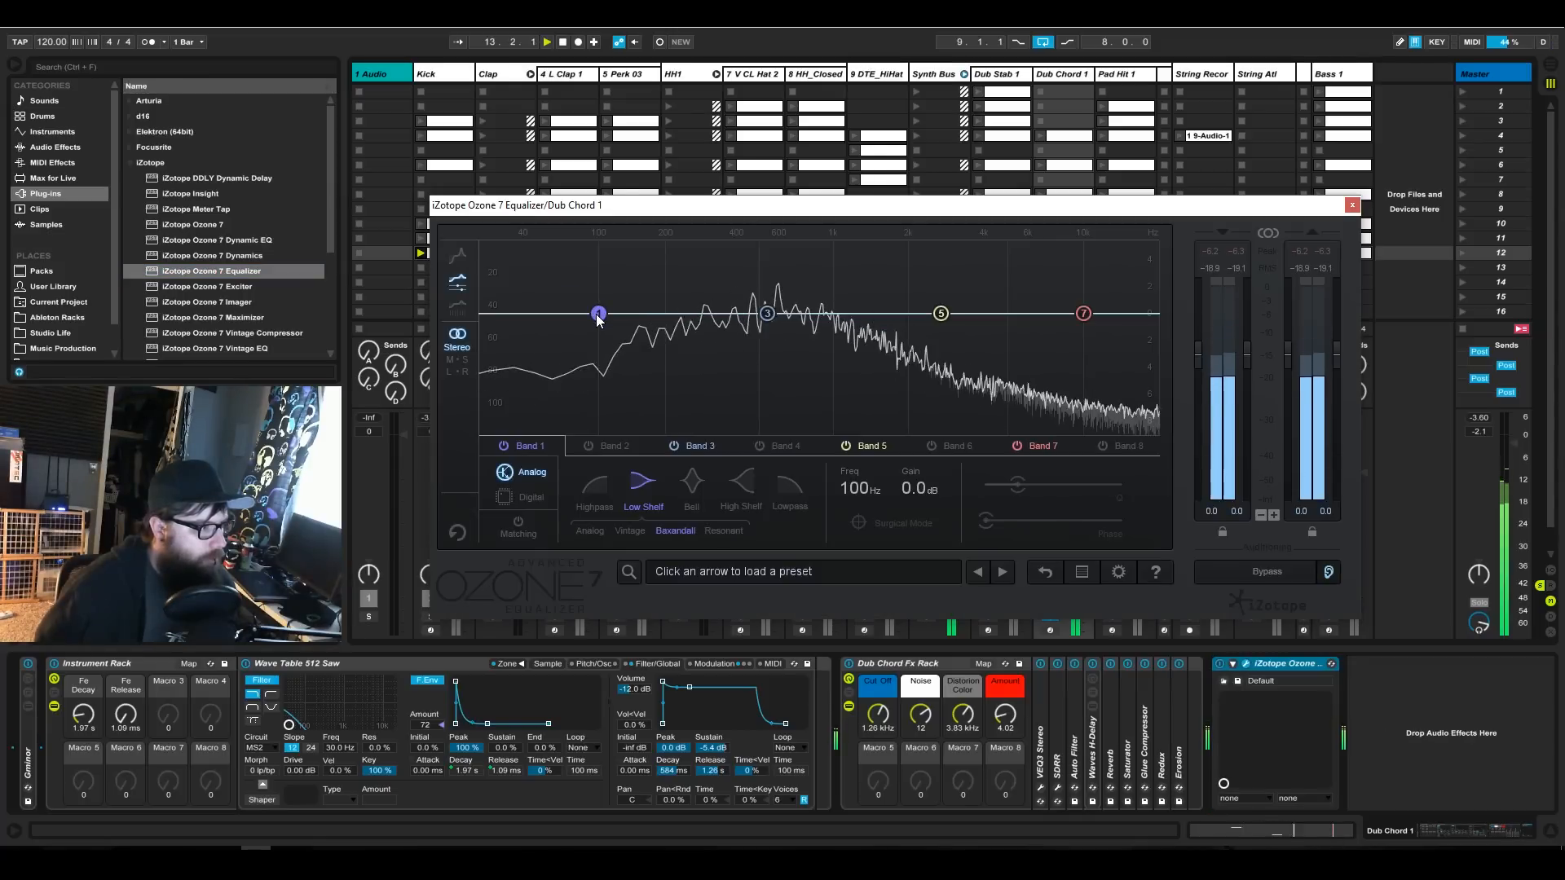
Shape Dub Chord 1's lows with a 100 Hz highpass on band 1 and a -6.0 dB bell at 195 Hz on band 2.
{"action": "left_click", "coordinate": [604, 490]}
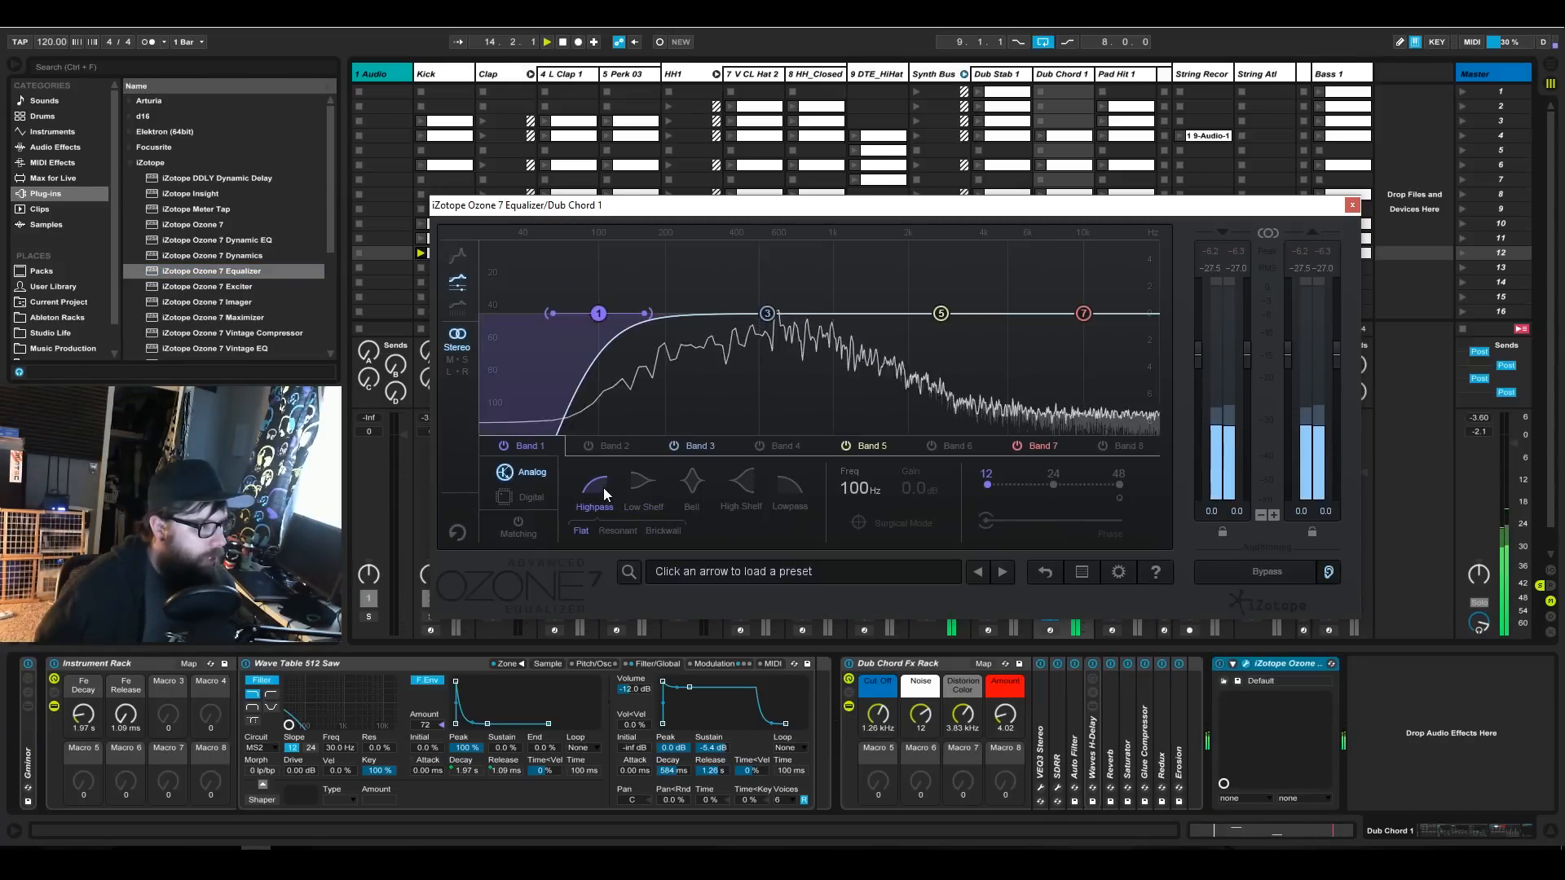
{"action": "left_click_drag", "start_coordinate": [740, 286], "coordinate": [676, 268]}
{"action": "left_click", "coordinate": [584, 450]}
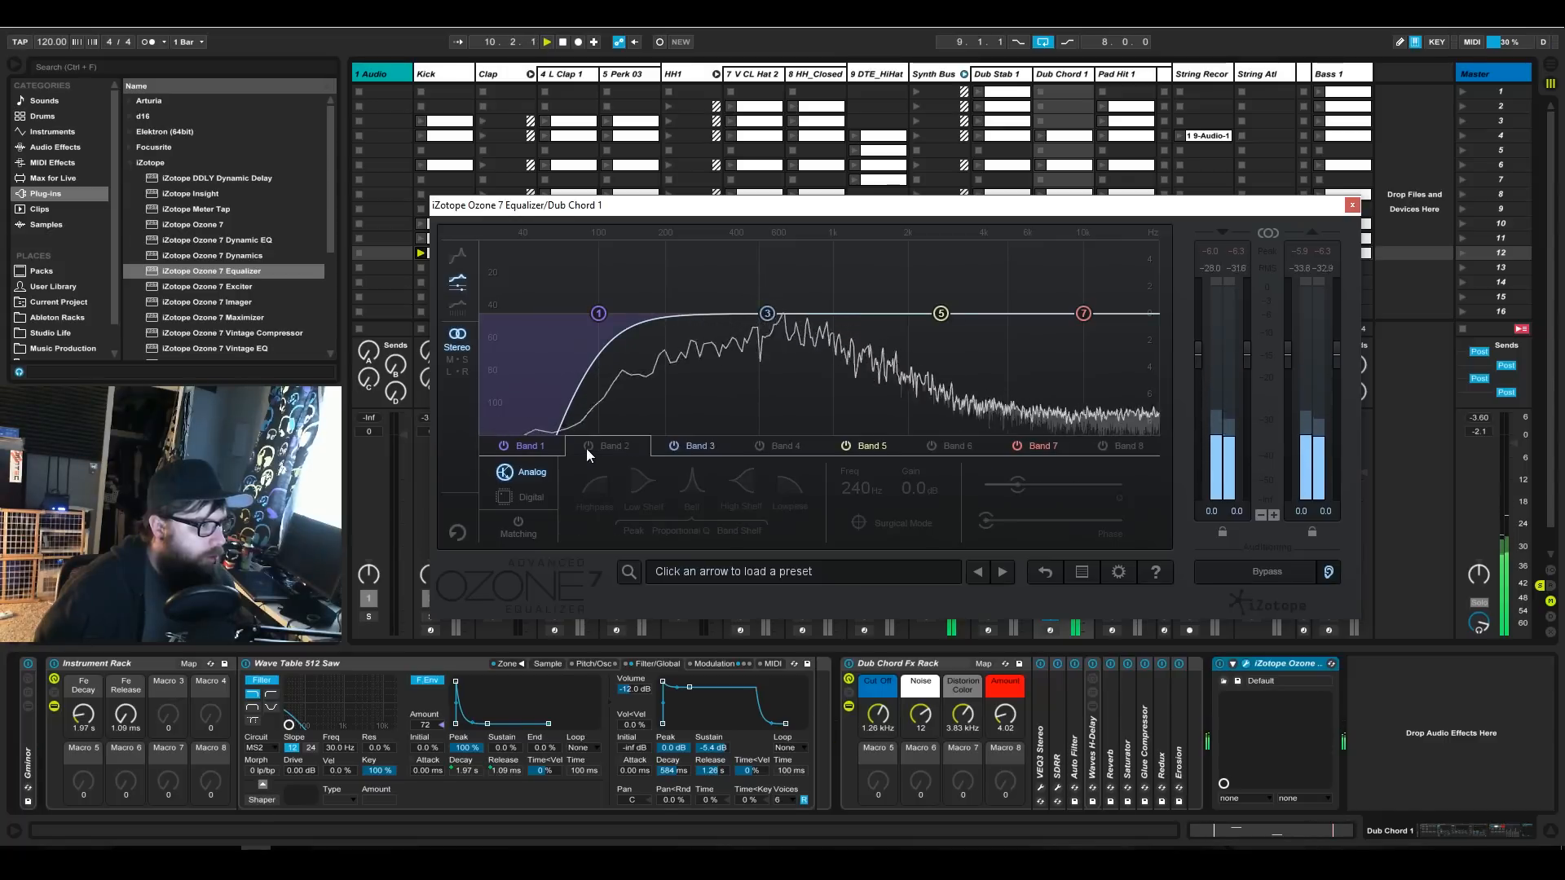
{"action": "left_click", "coordinate": [586, 448]}
{"action": "left_click_drag", "start_coordinate": [683, 314], "coordinate": [663, 394]}
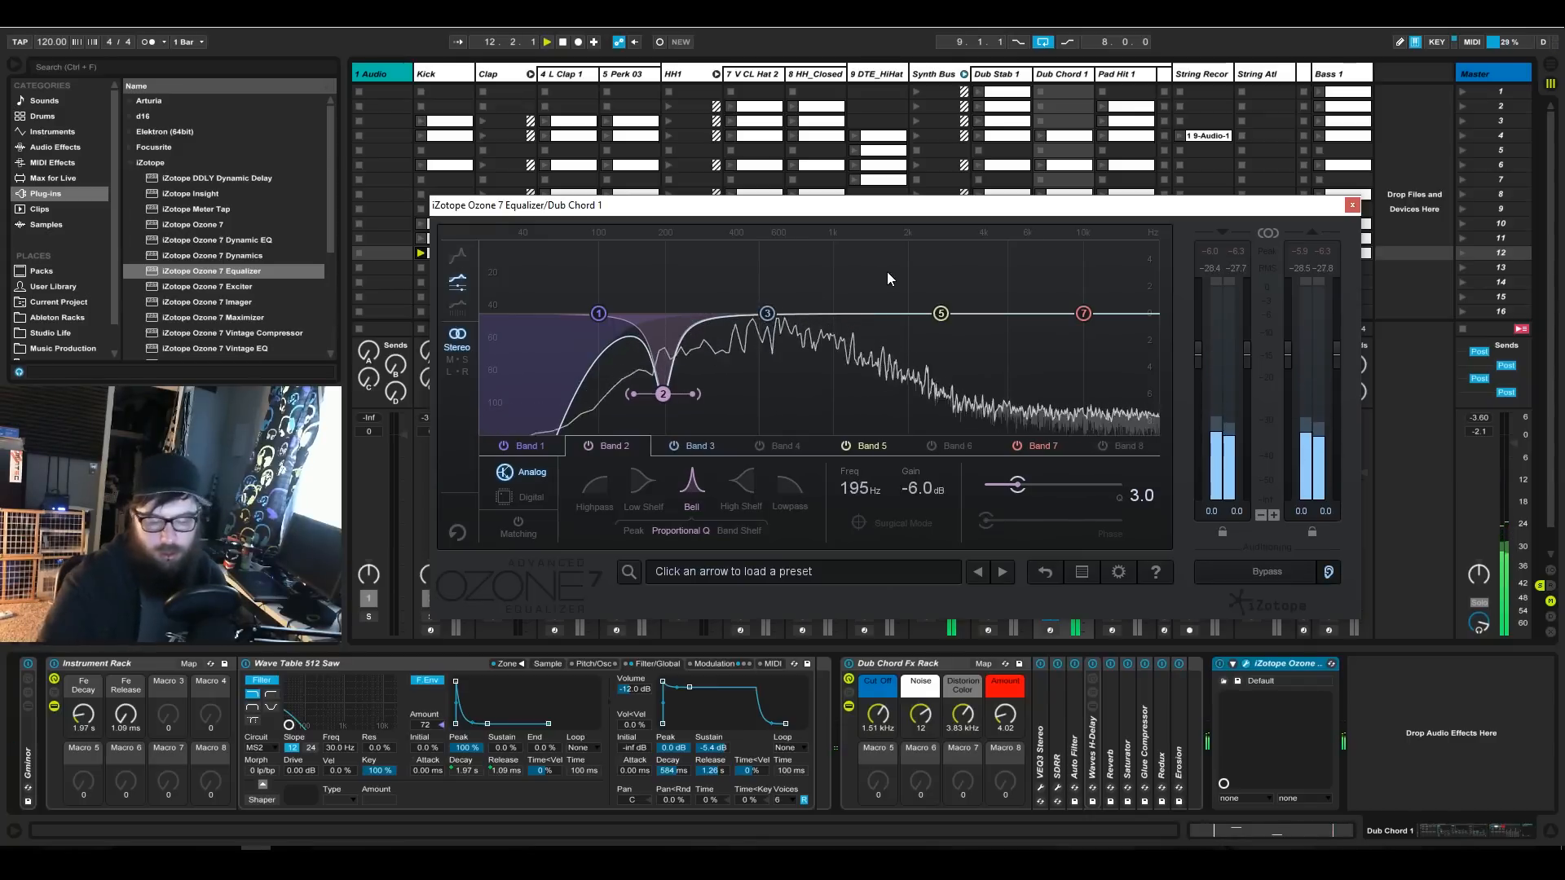
Cut Dub Chord 1 just above 1 kHz with band 5 and raise a 2.0 dB high shelf at about 5.05 kHz on band 7.
{"action": "left_click_drag", "start_coordinate": [887, 271], "coordinate": [843, 234]}
{"action": "left_click_drag", "start_coordinate": [939, 314], "coordinate": [839, 364]}
{"action": "left_click_drag", "start_coordinate": [1092, 311], "coordinate": [1018, 287]}
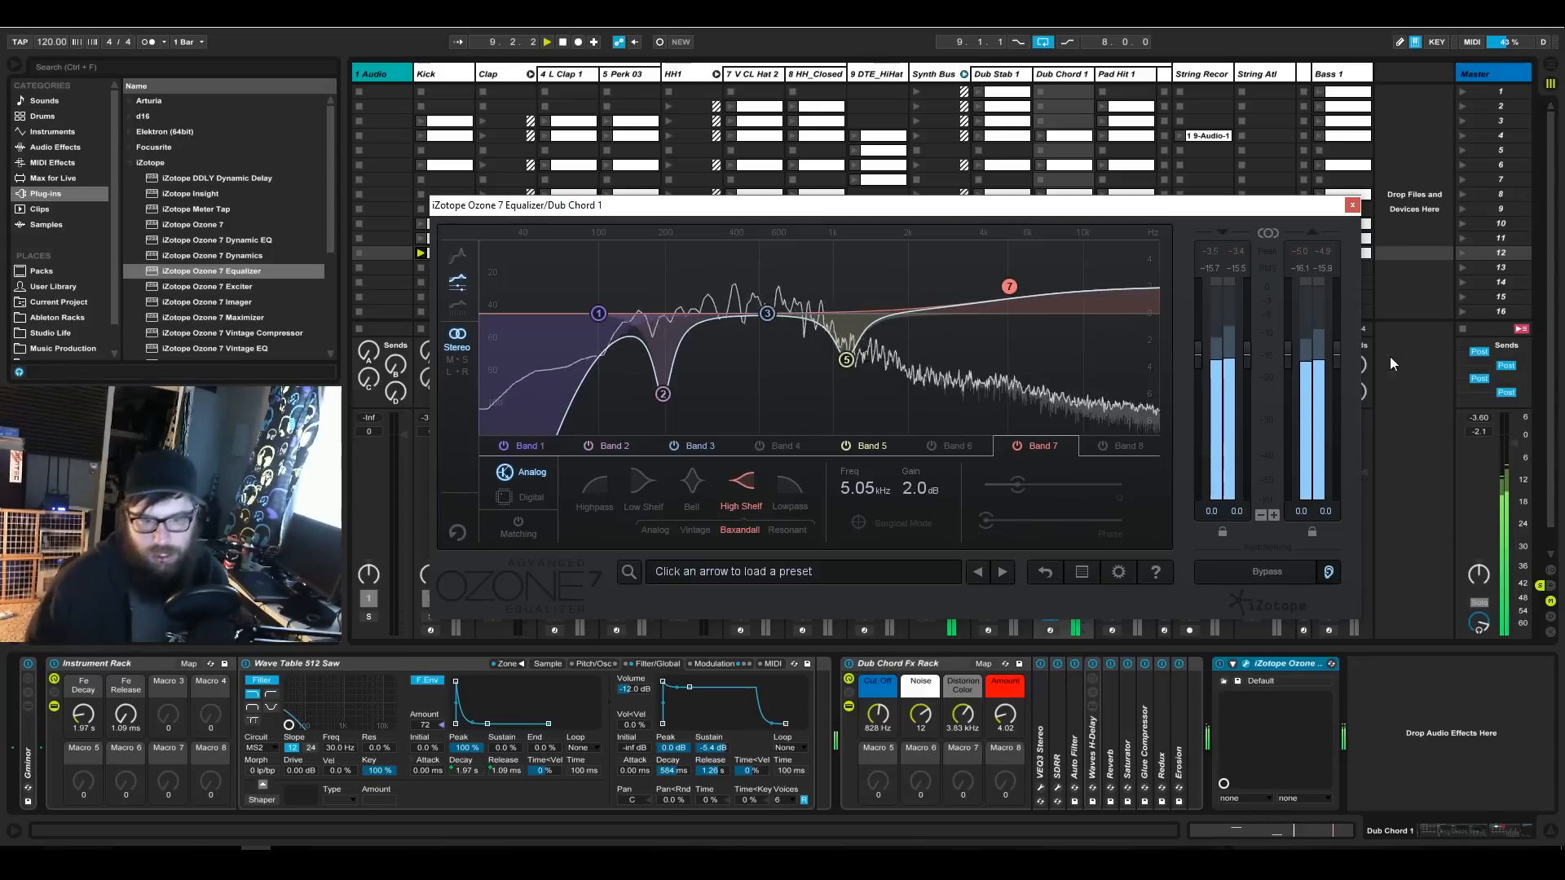
{"action": "left_click", "coordinate": [135, 849]}
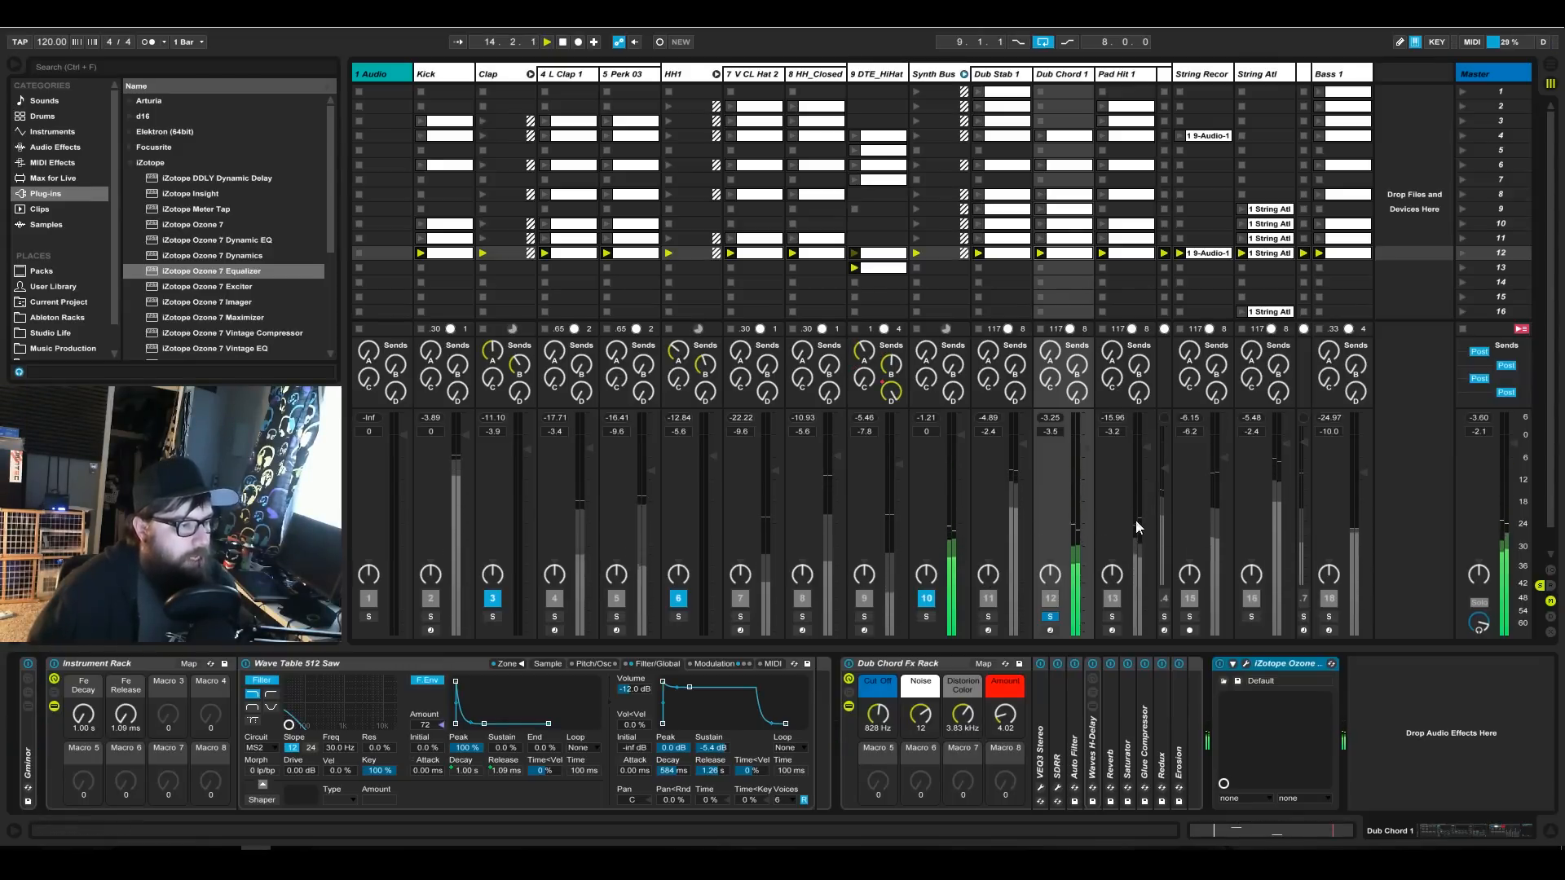
Solo the Pad Hit 1 track and show its devices.
{"action": "left_click", "coordinate": [1119, 74]}
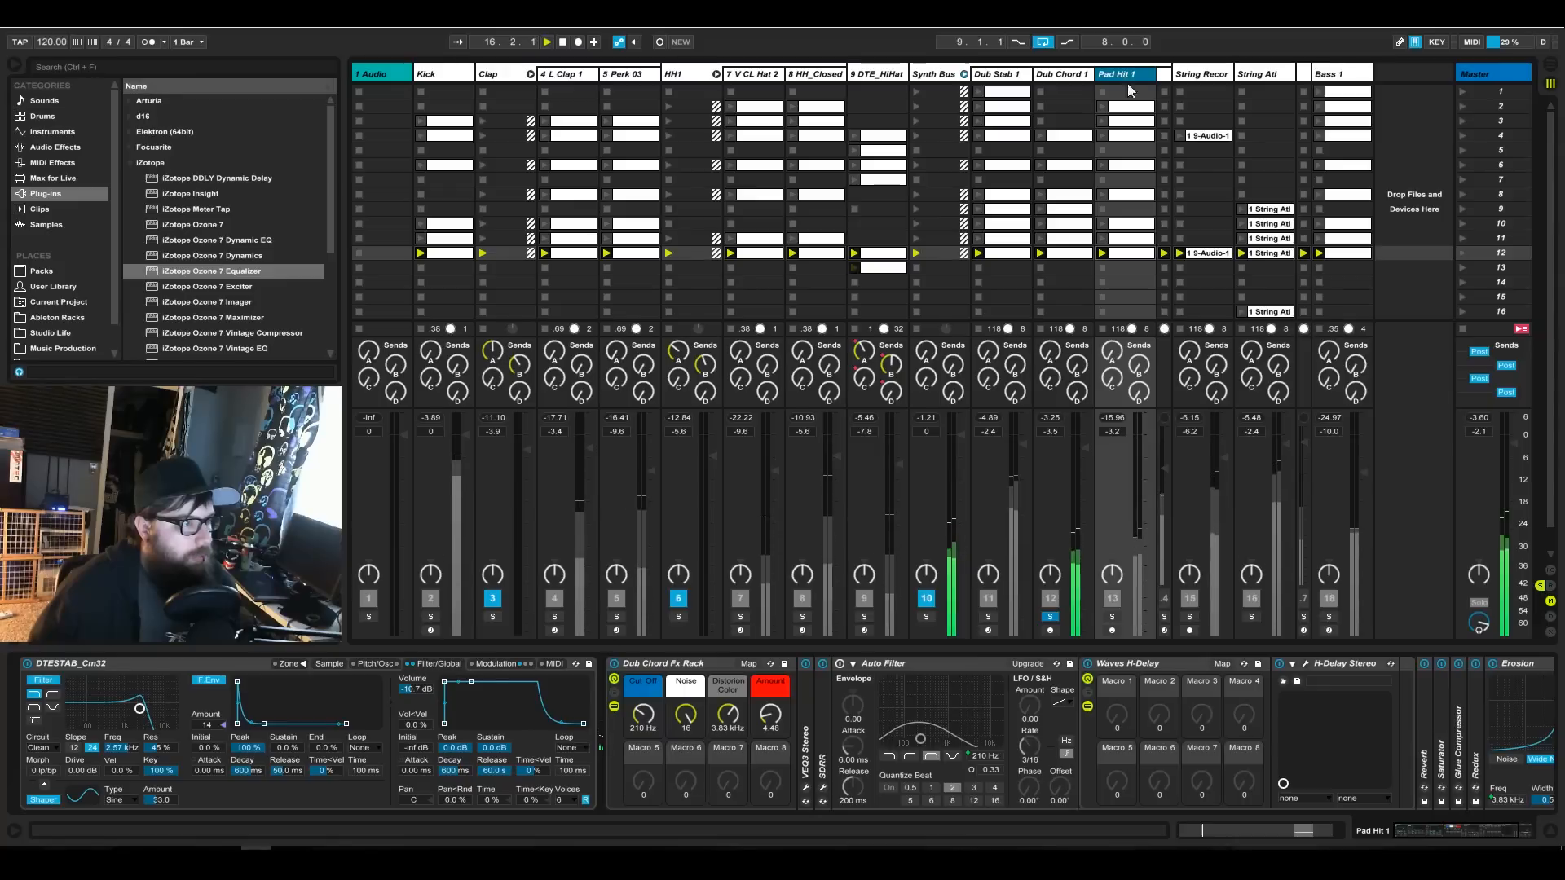
{"action": "left_click", "coordinate": [1112, 617]}
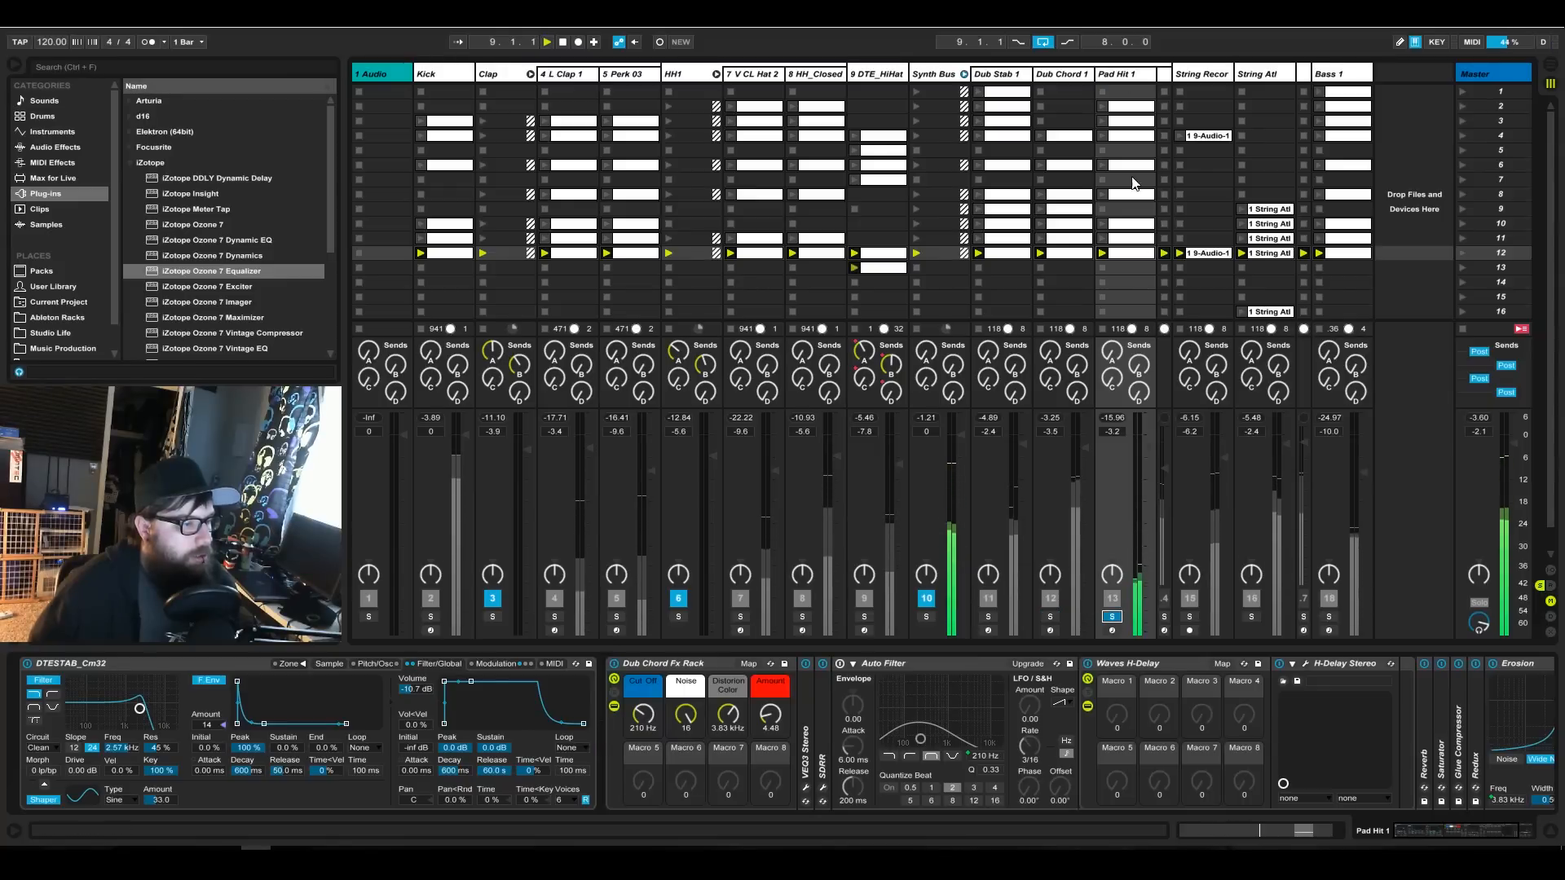
{"action": "left_click", "coordinate": [1133, 77]}
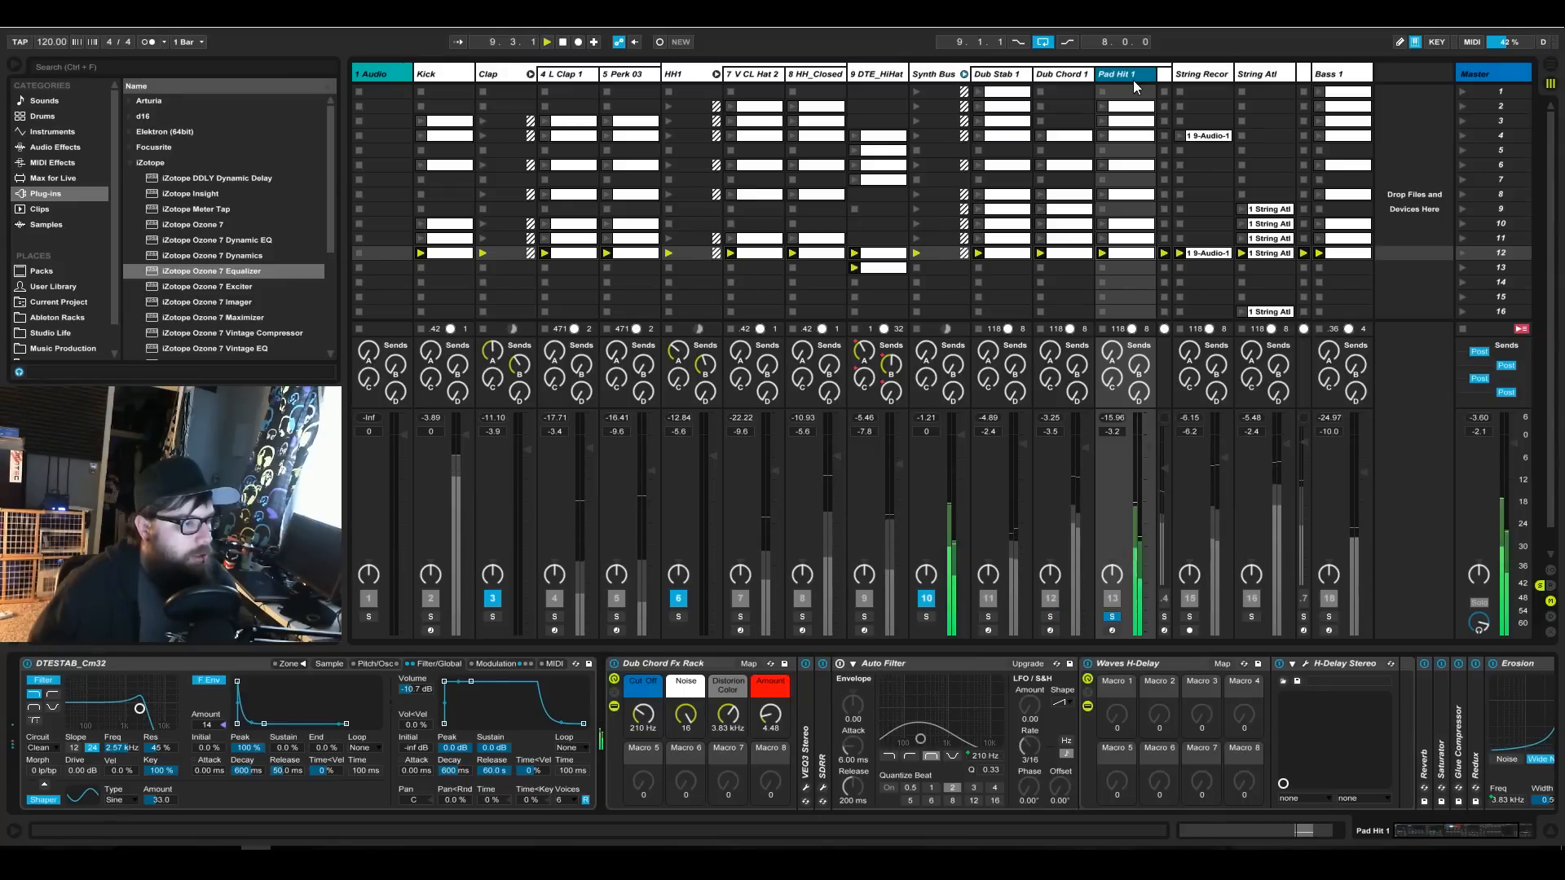
Fold the Waves H-Delay rack in Pad Hit 1's device chain.
{"action": "double_click", "coordinate": [1162, 663]}
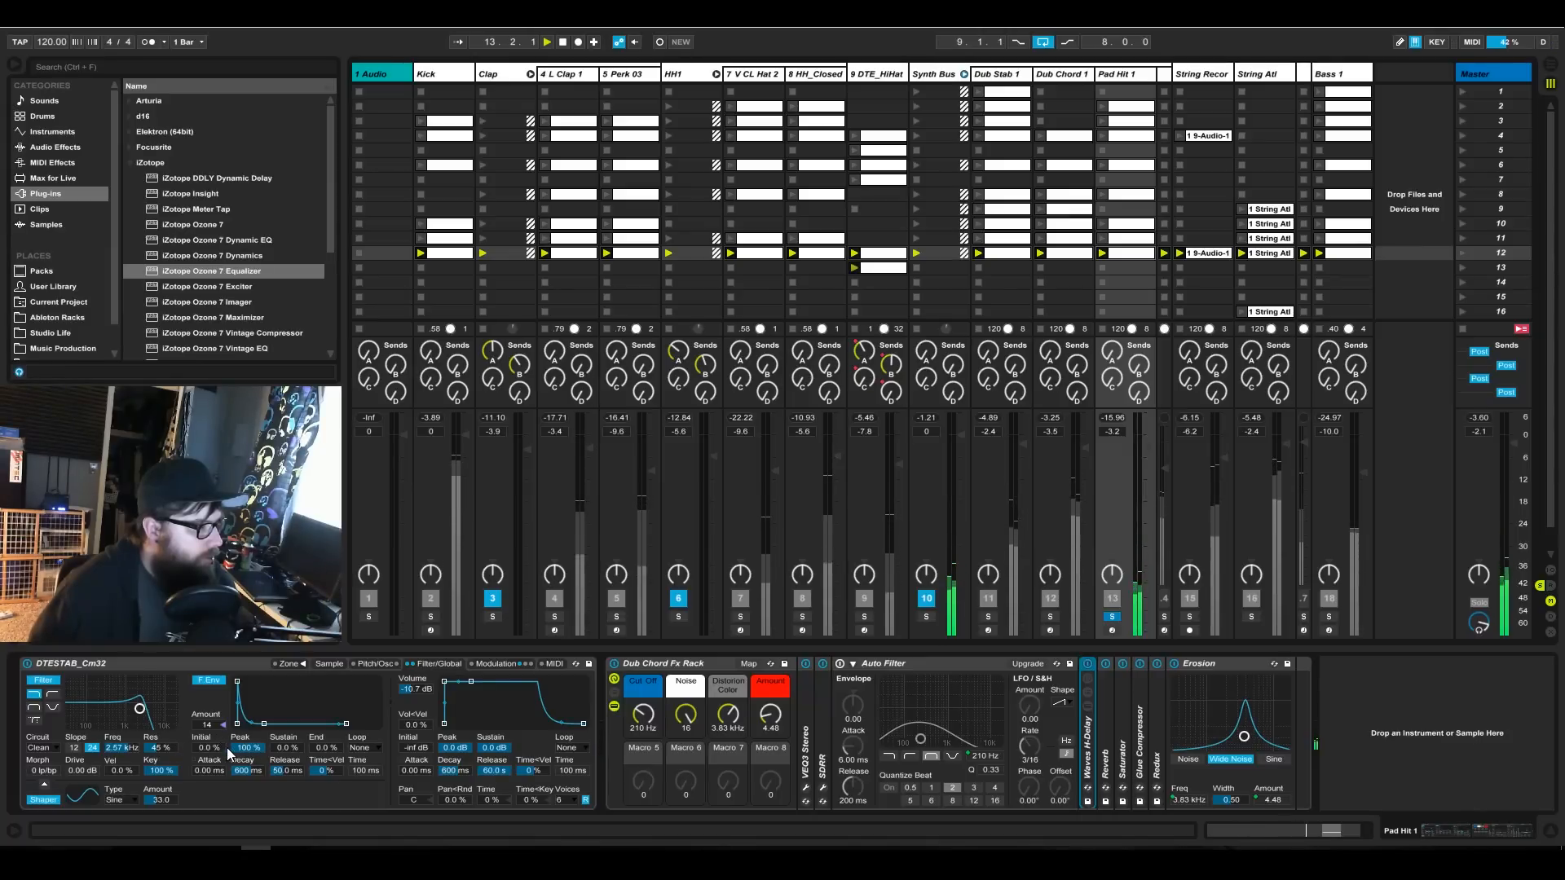
Try shortening the filter envelope decay of the Pad Hit 1 instrument to about 245 ms and undo the change.
{"action": "left_click", "coordinate": [248, 772]}
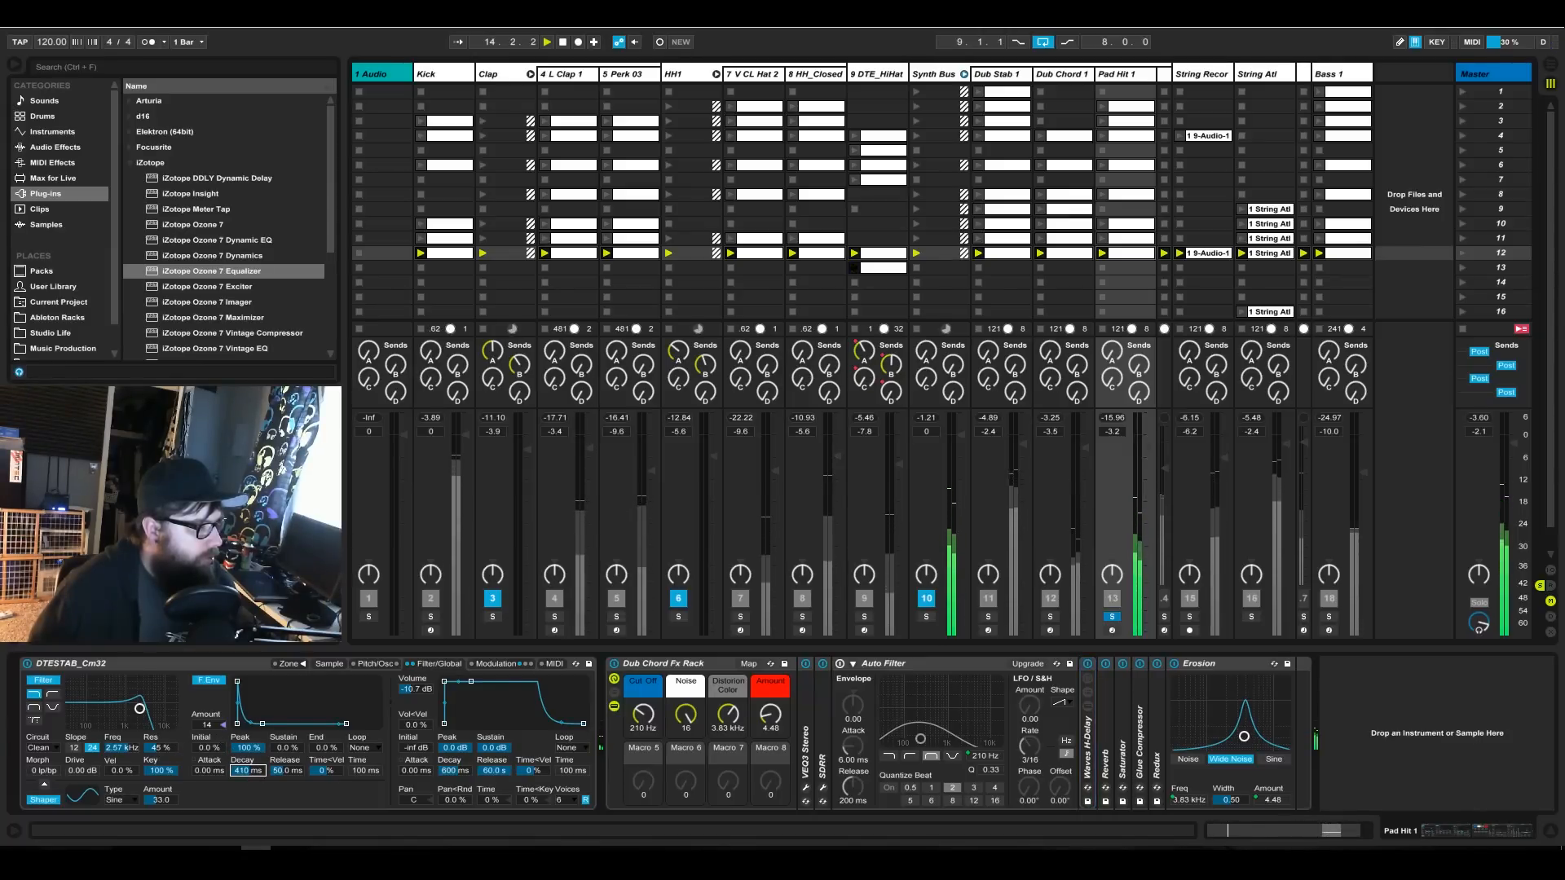
{"action": "left_click_drag", "start_coordinate": [248, 772], "coordinate": [249, 779]}
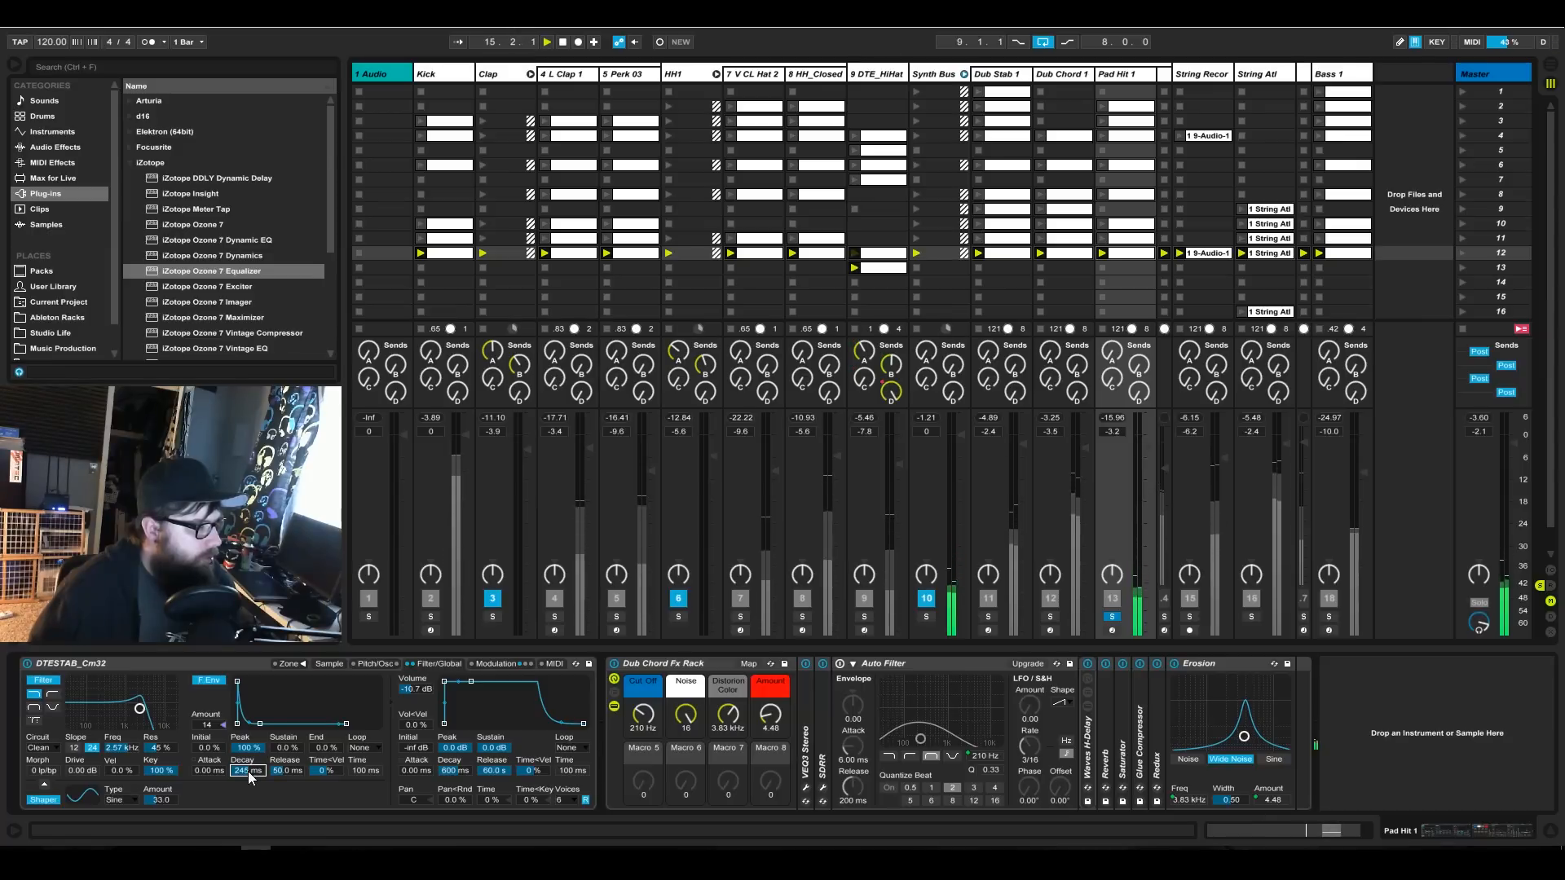
{"action": "key", "text": "ctrl+z"}
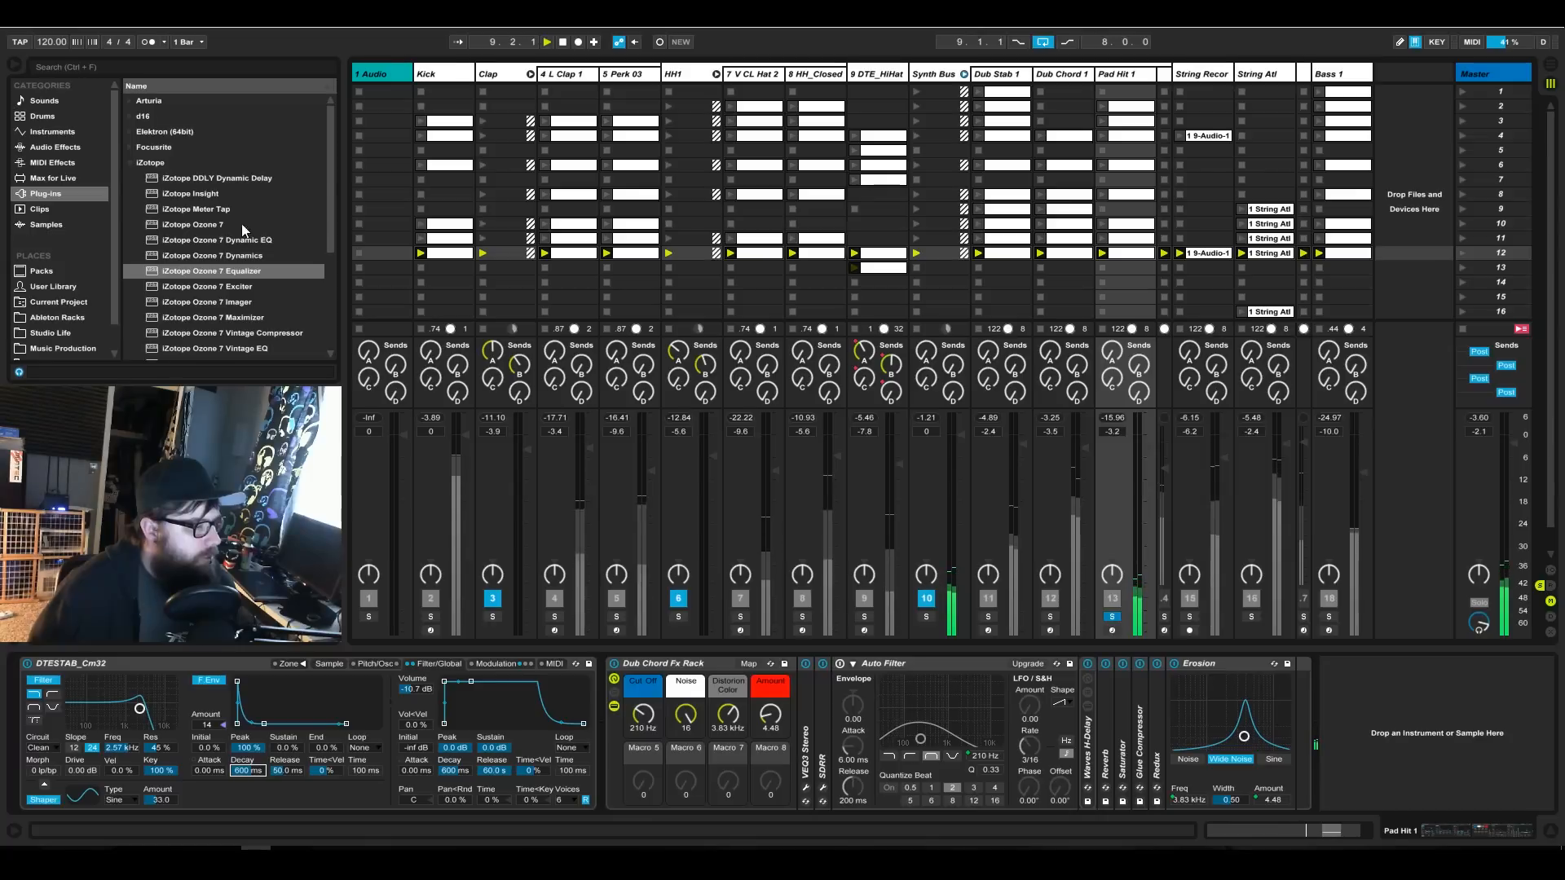
Add iZotope Ozone 7 Equalizer at the end of Pad Hit 1's chain, with a 100 Hz highpass and a -7.5 dB bell at 180 Hz.
{"action": "left_click_drag", "start_coordinate": [189, 271], "coordinate": [1353, 691]}
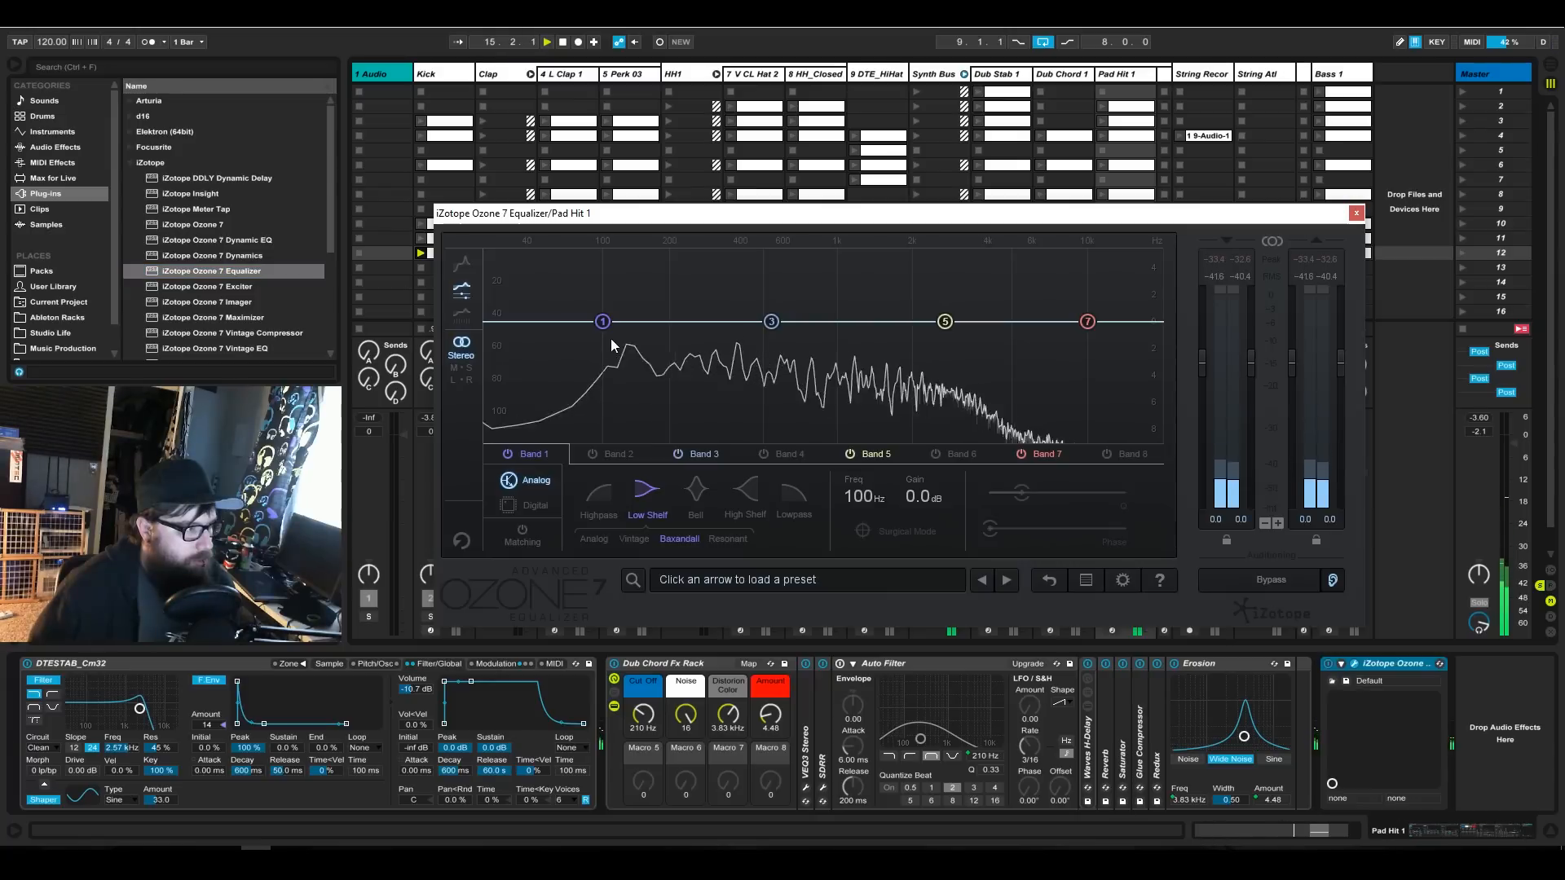
{"action": "left_click", "coordinate": [594, 499]}
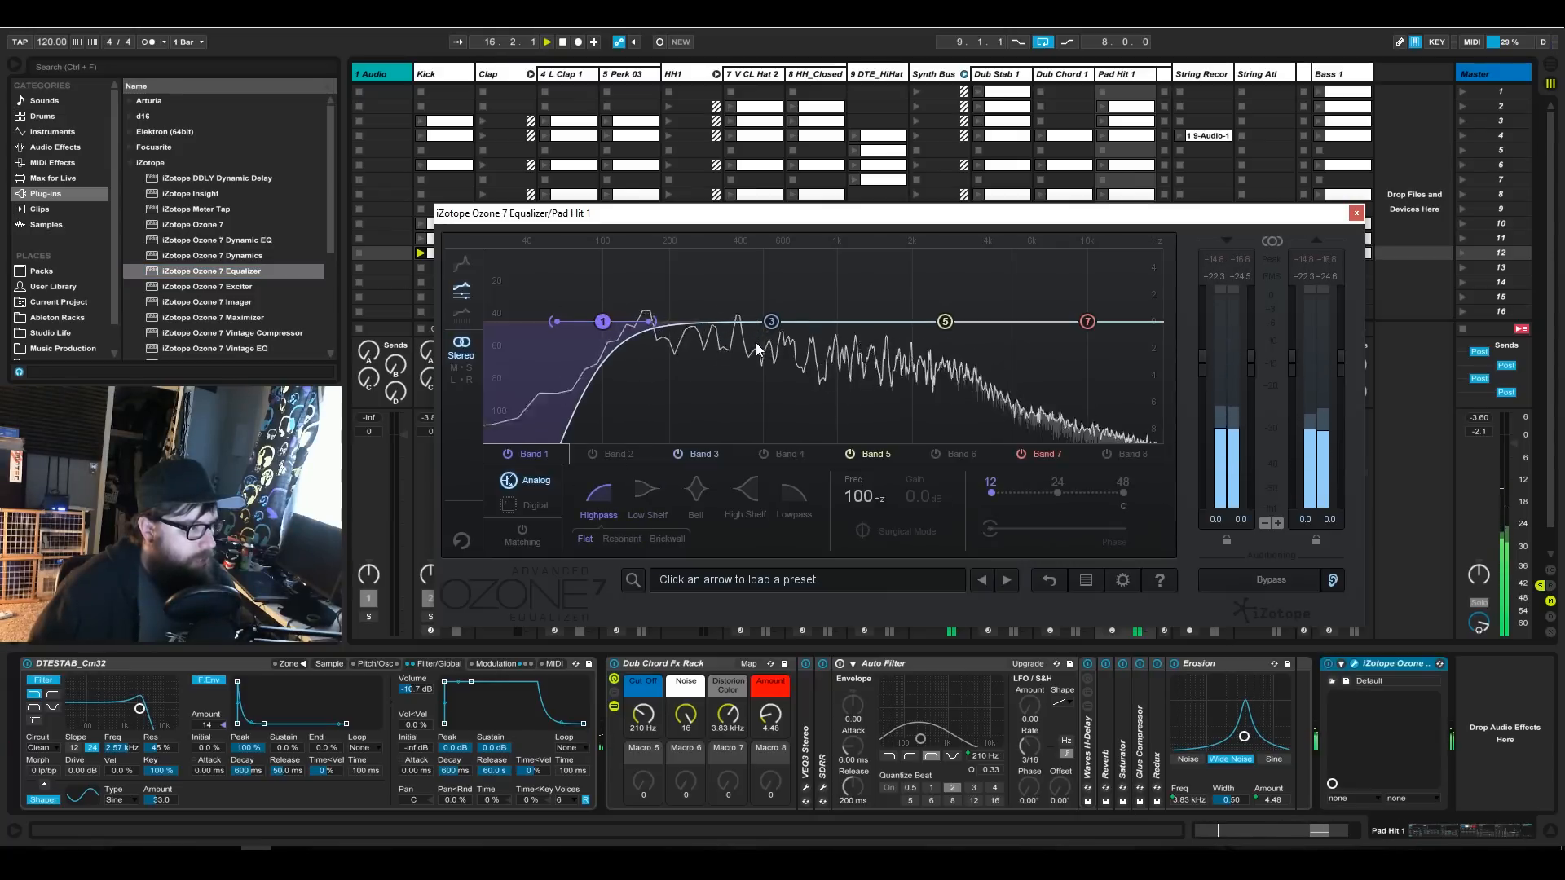
{"action": "left_click", "coordinate": [597, 456]}
{"action": "left_click_drag", "start_coordinate": [688, 274], "coordinate": [673, 242]}
{"action": "left_click_drag", "start_coordinate": [690, 327], "coordinate": [659, 427]}
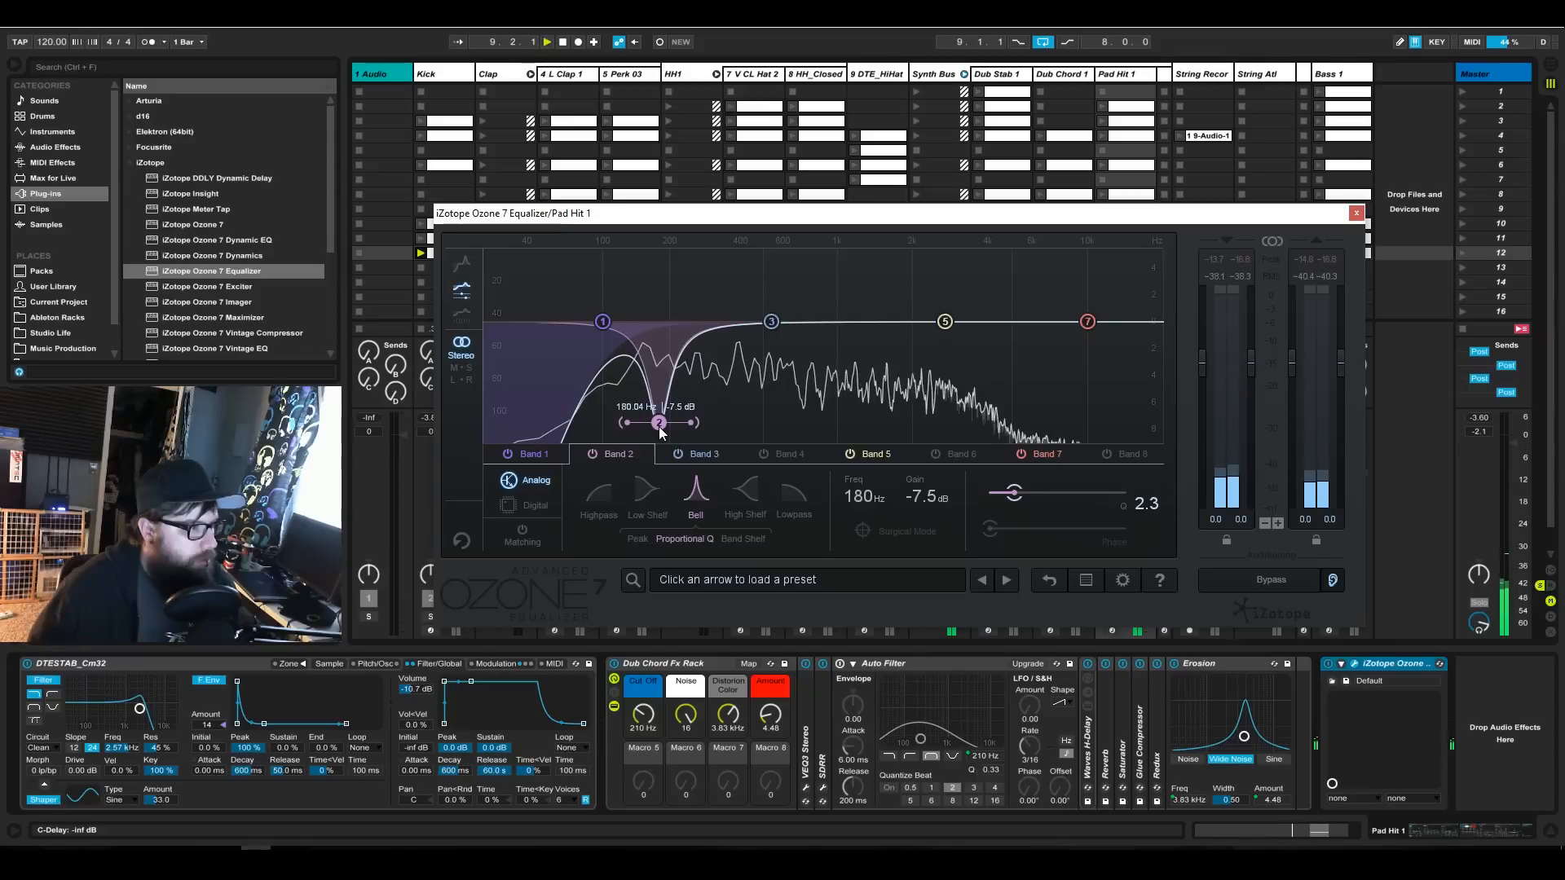
Cut Pad Hit 1 near 1.6 kHz with band 5 and raise a 4.4 dB high shelf at 1.97 kHz on band 7.
{"action": "left_click_drag", "start_coordinate": [912, 285], "coordinate": [890, 230]}
{"action": "left_click_drag", "start_coordinate": [936, 325], "coordinate": [868, 375]}
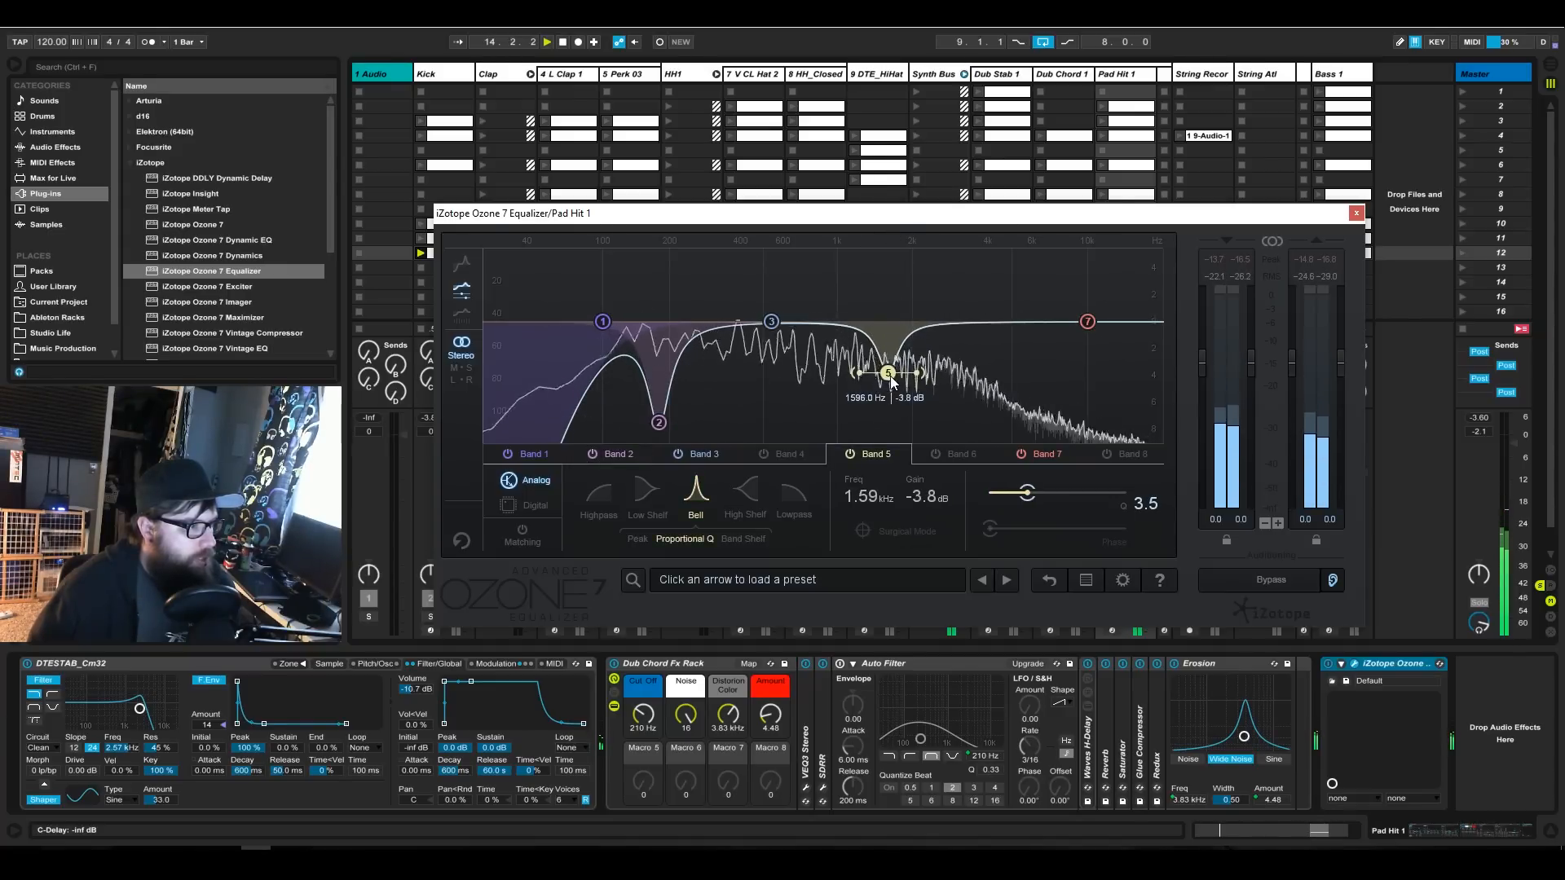
{"action": "left_click_drag", "start_coordinate": [1088, 323], "coordinate": [928, 258]}
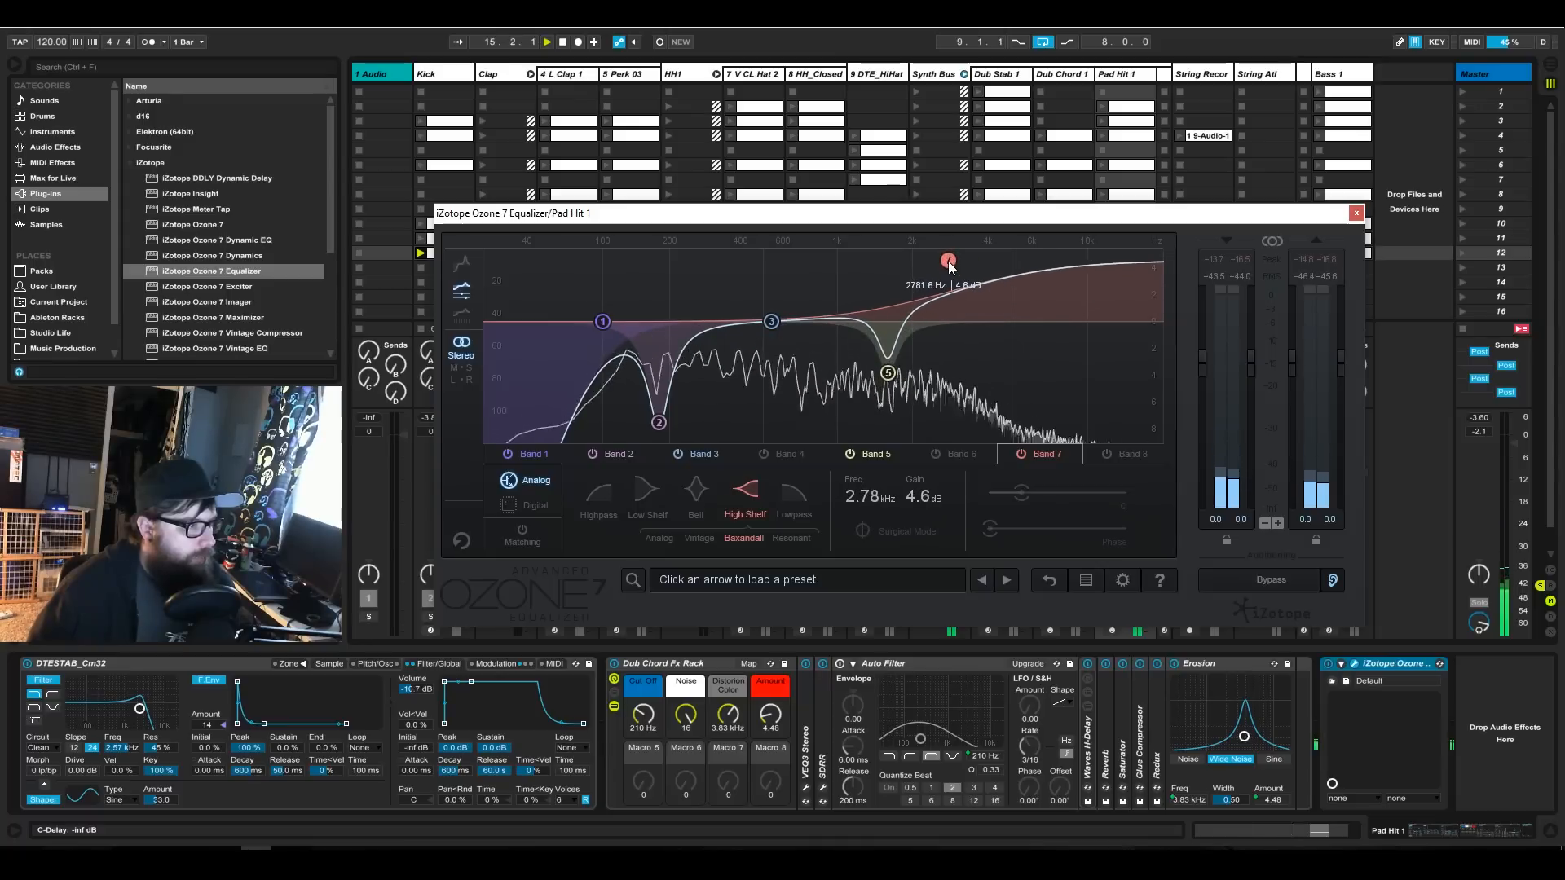
{"action": "left_click", "coordinate": [888, 374]}
{"action": "left_click_drag", "start_coordinate": [887, 377], "coordinate": [887, 380]}
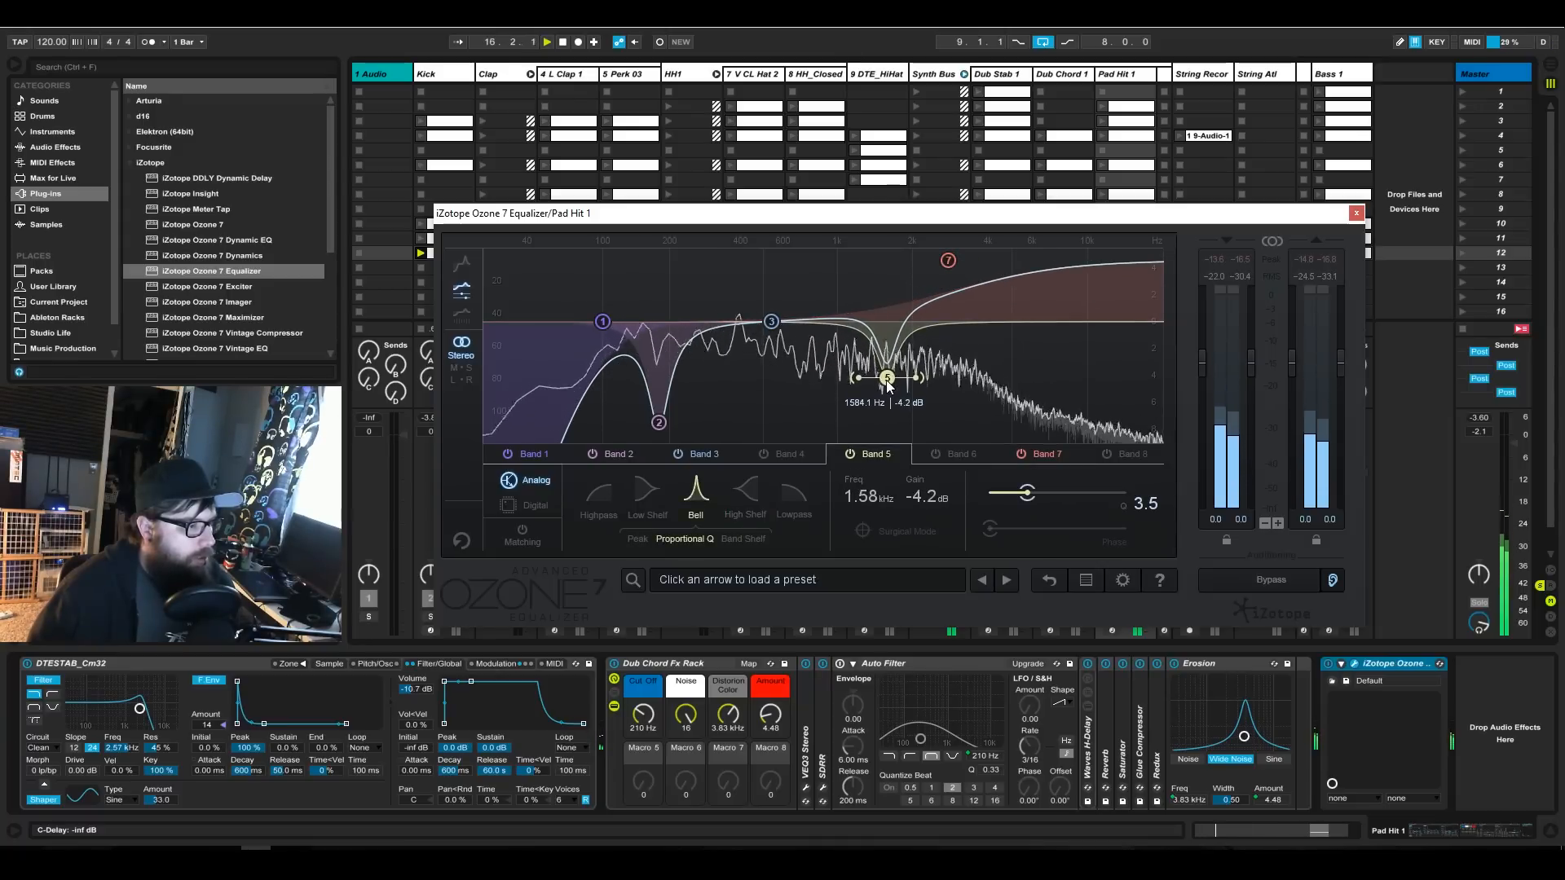
{"action": "left_click_drag", "start_coordinate": [951, 276], "coordinate": [905, 261]}
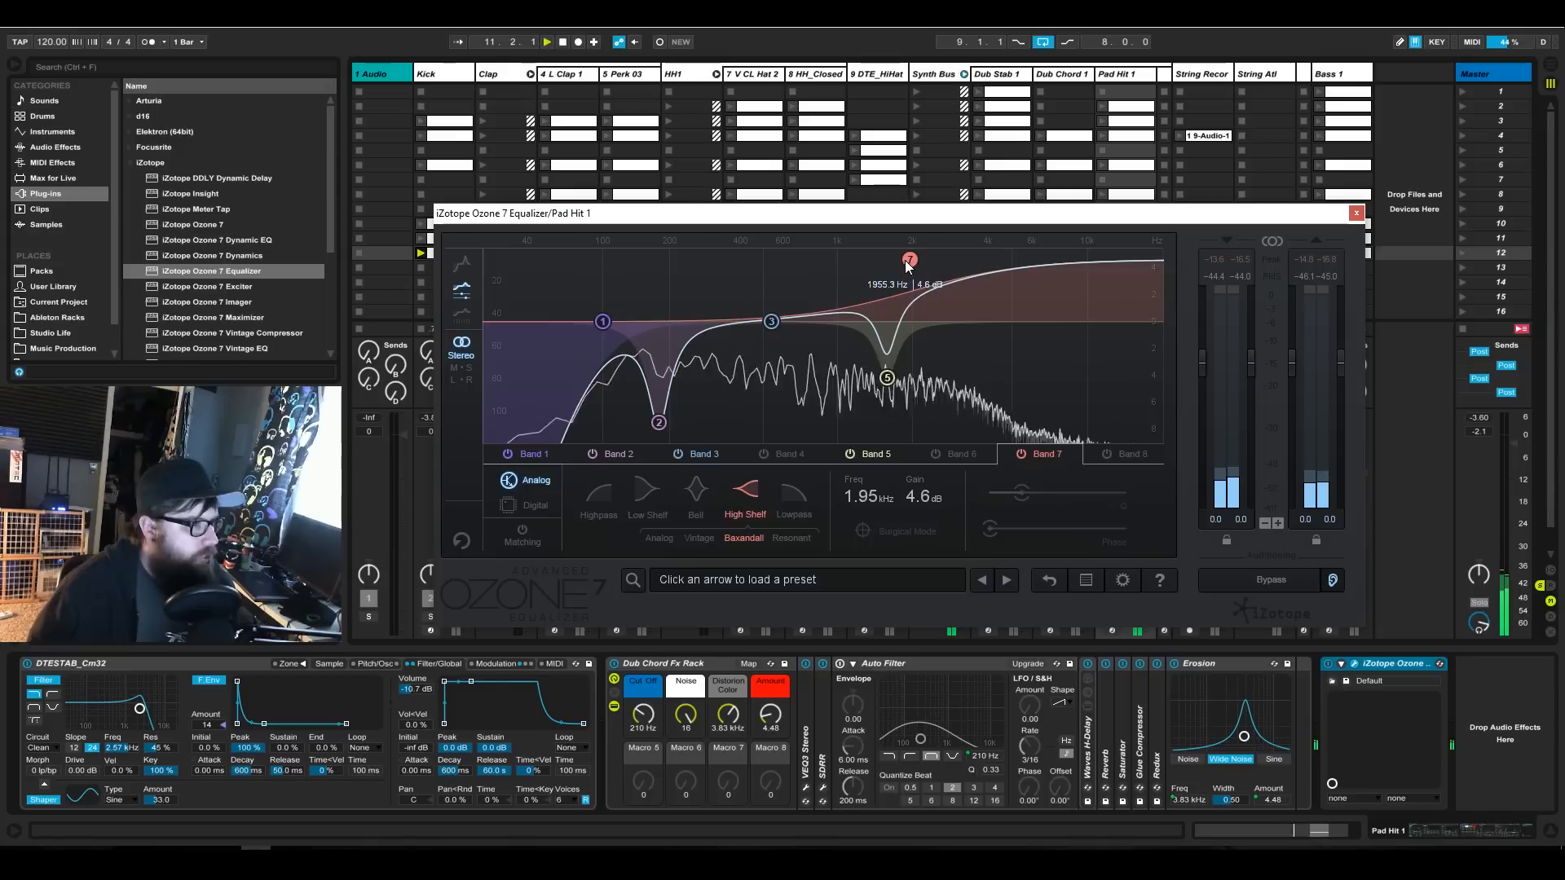
{"action": "left_click_drag", "start_coordinate": [887, 380], "coordinate": [886, 388]}
{"action": "mouse_move", "coordinate": [685, 714]}
{"action": "left_mouse_down"}
{"action": "mouse_move", "coordinate": [686, 755]}
{"action": "mouse_move", "coordinate": [689, 718]}
{"action": "left_mouse_up"}
{"action": "left_click", "coordinate": [908, 260]}
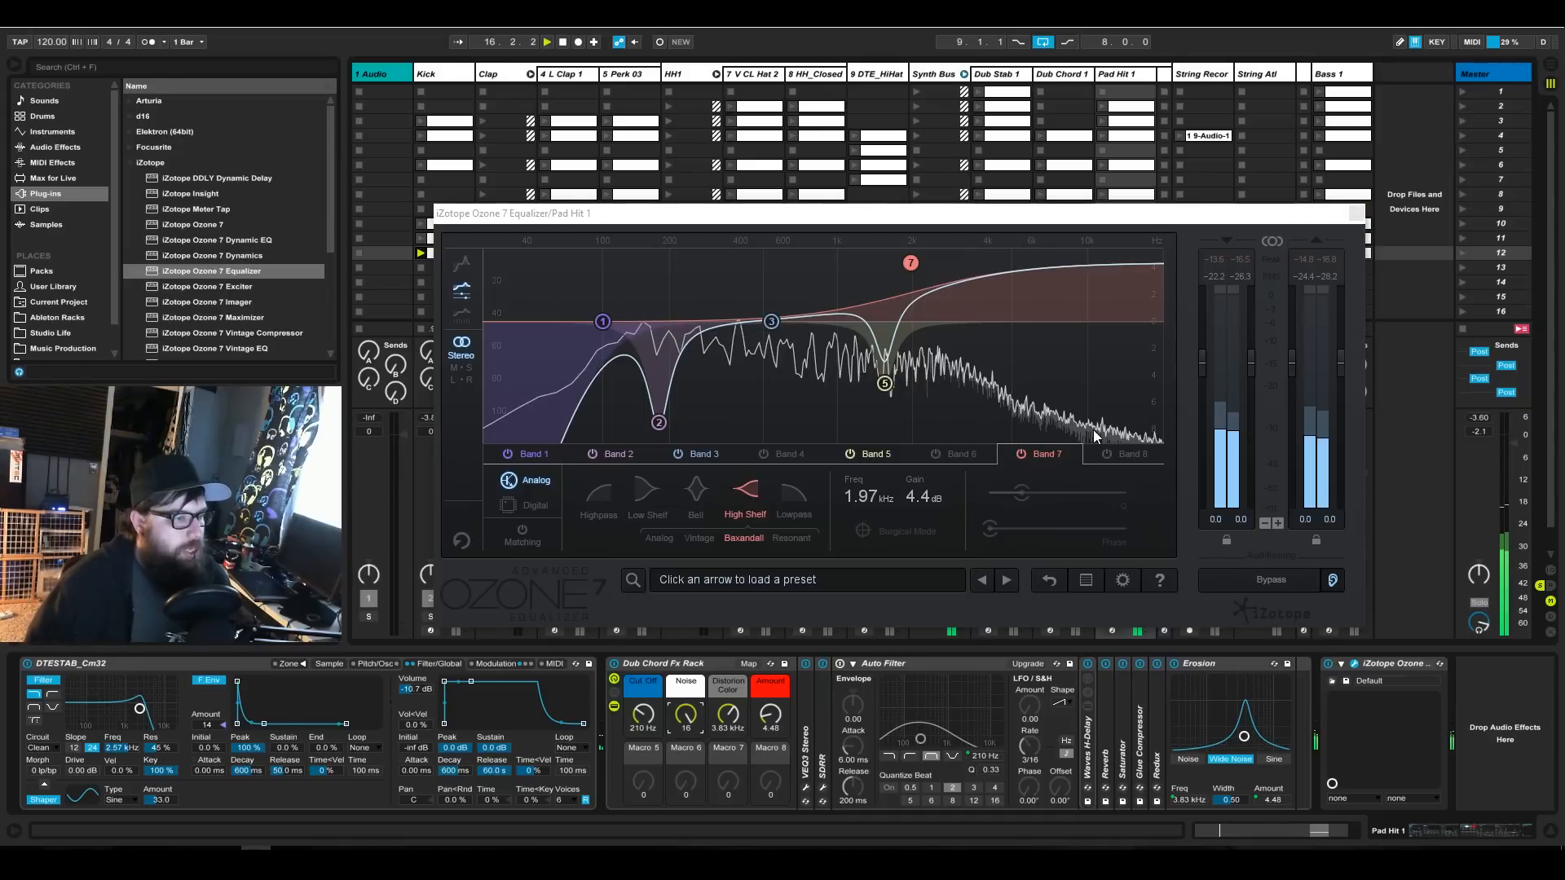
{"action": "key", "text": "ctrl+alt+p"}
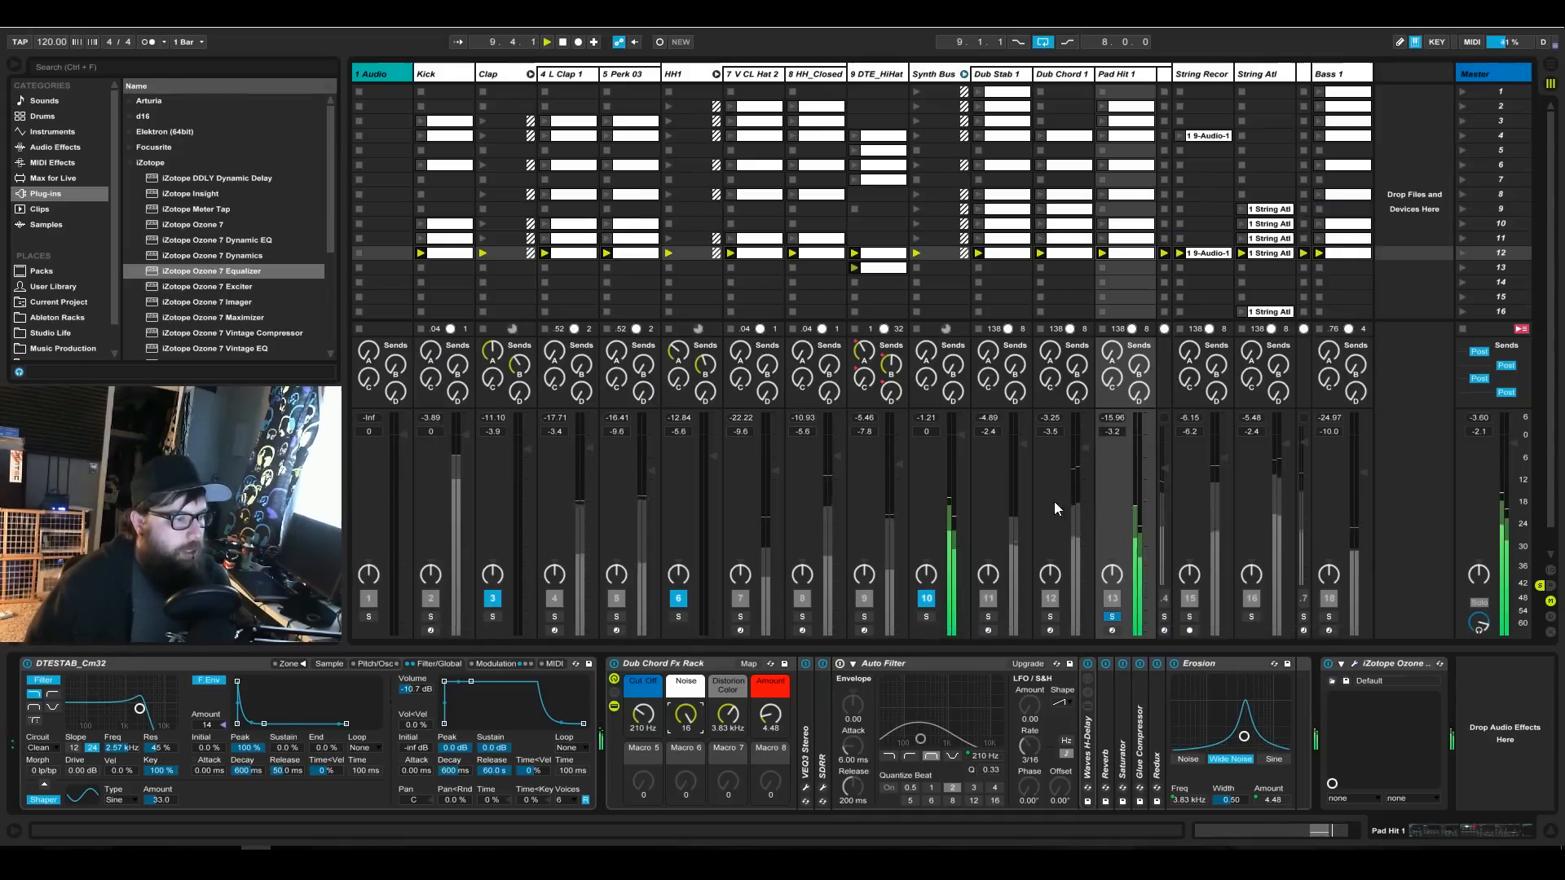
Solo Dub Stab 1, Dub Chord 1, Pad Hit 1 and both string tracks together to hear the synths as a group.
{"action": "left_click", "coordinate": [988, 617]}
{"action": "left_click", "coordinate": [1050, 618]}
{"action": "left_click", "coordinate": [988, 617], "text": "ctrl"}
{"action": "left_click", "coordinate": [1112, 617], "text": "ctrl"}
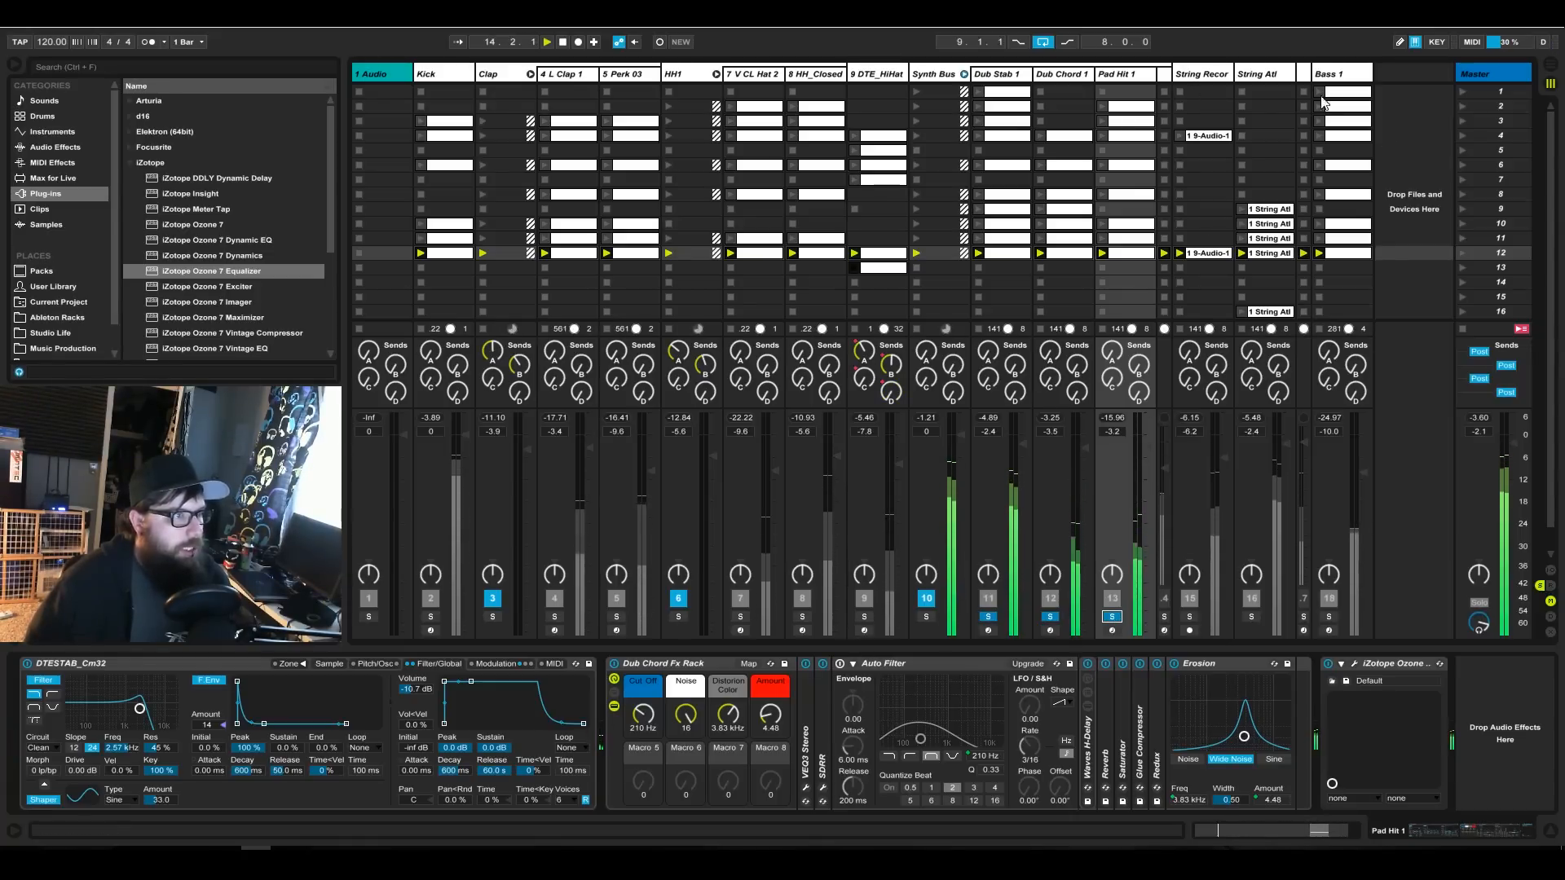
{"action": "left_click", "coordinate": [1205, 75]}
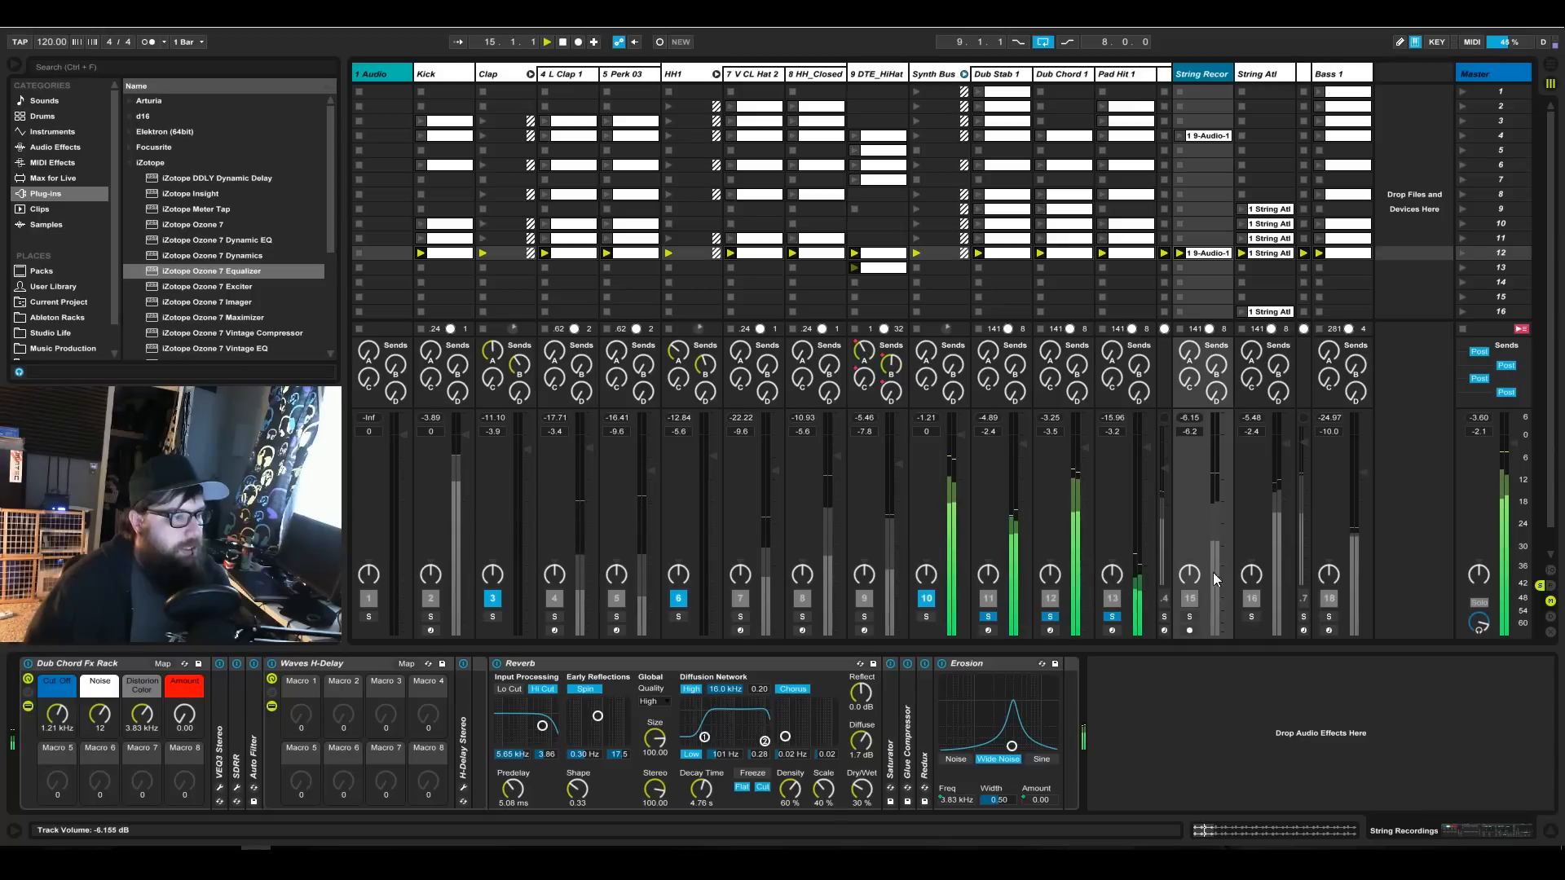
{"action": "left_click", "coordinate": [1189, 617]}
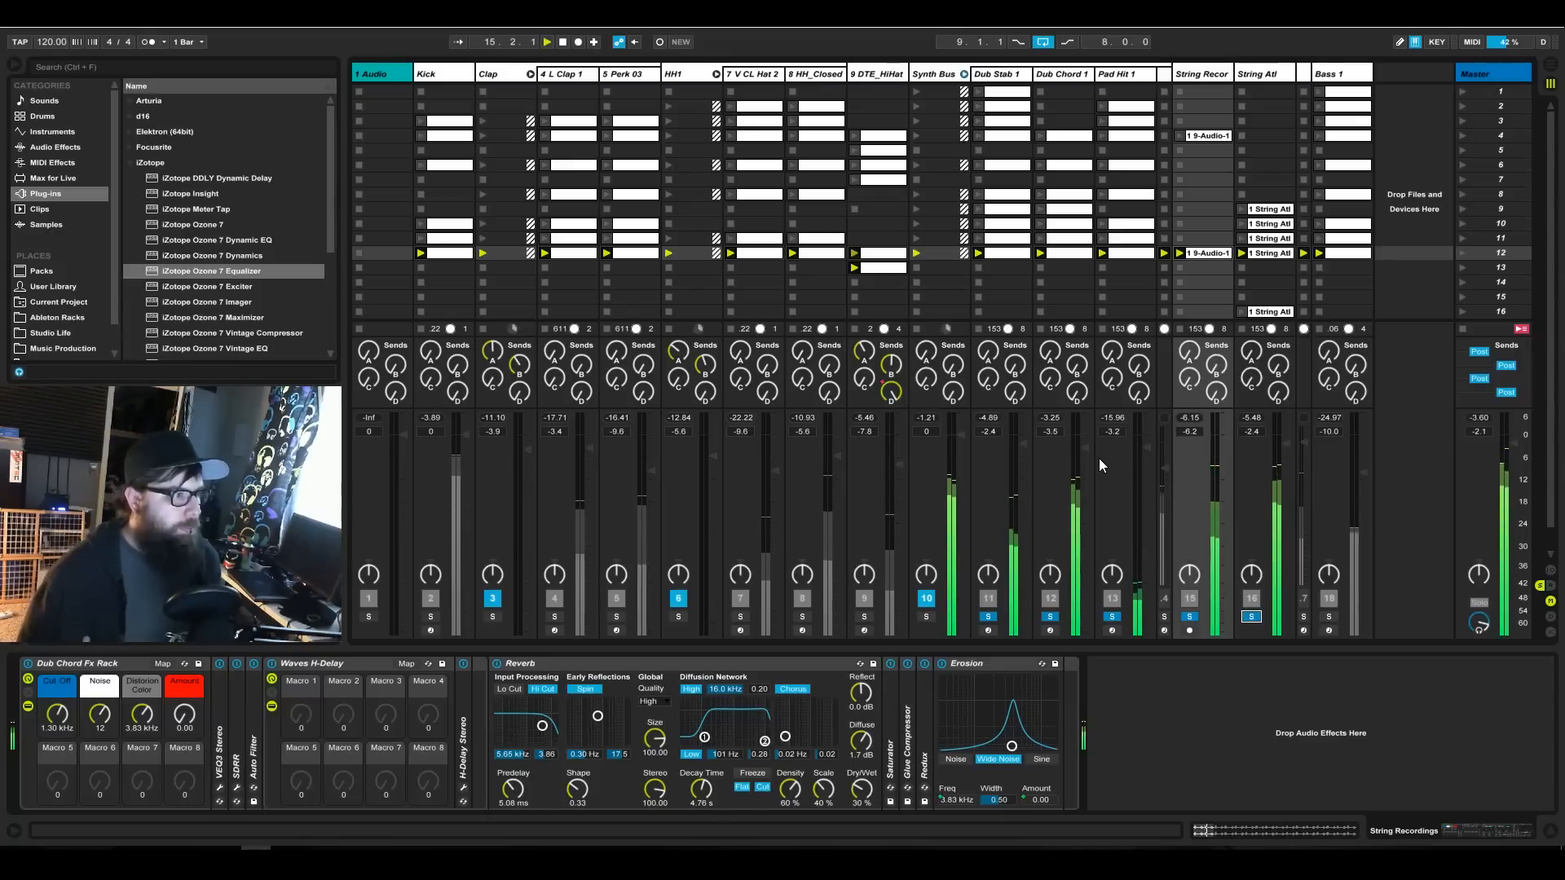
Launch scene 1 and clear the solos on all tracks.
{"action": "left_click", "coordinate": [1465, 91]}
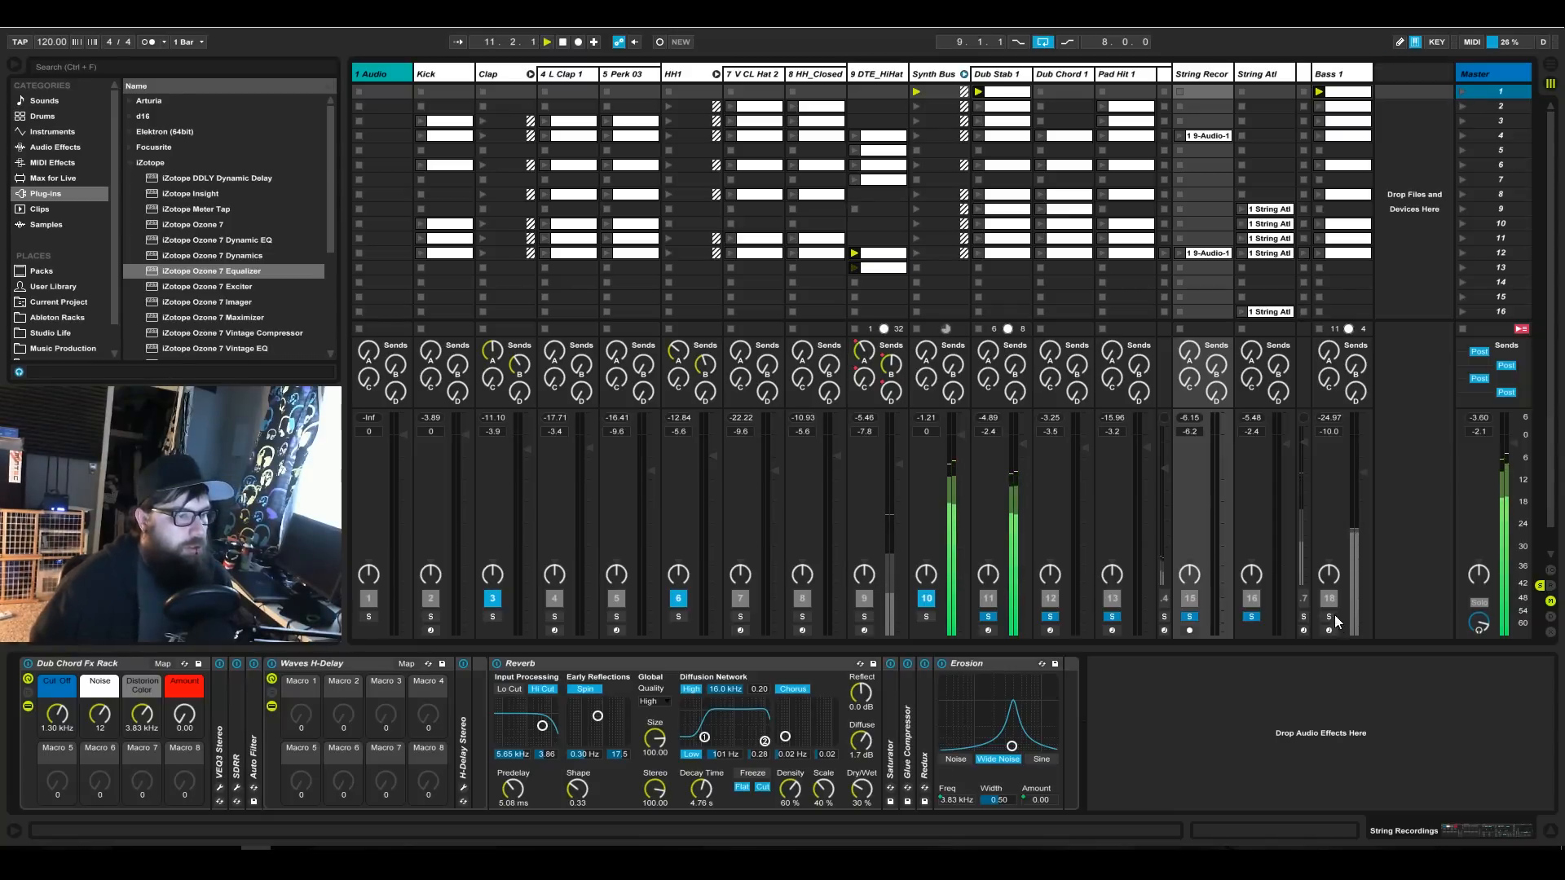
{"action": "left_click", "coordinate": [929, 618]}
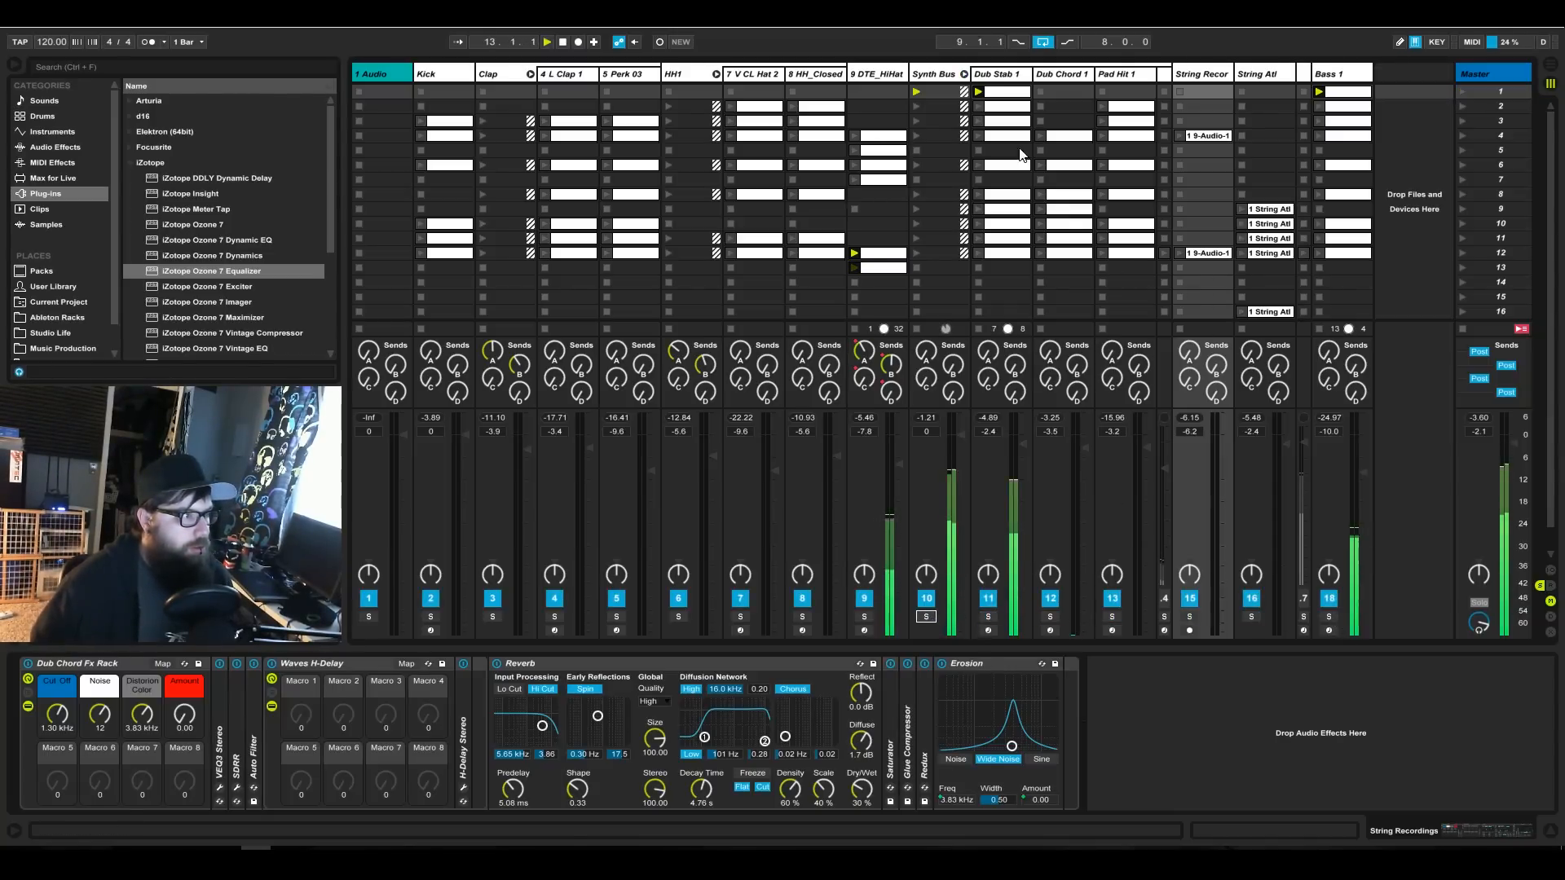
Add a stop button to the DTE_HiHat track's scene 1 slot and relaunch scene 1.
{"action": "right_click", "coordinate": [884, 91]}
{"action": "right_click", "coordinate": [868, 91]}
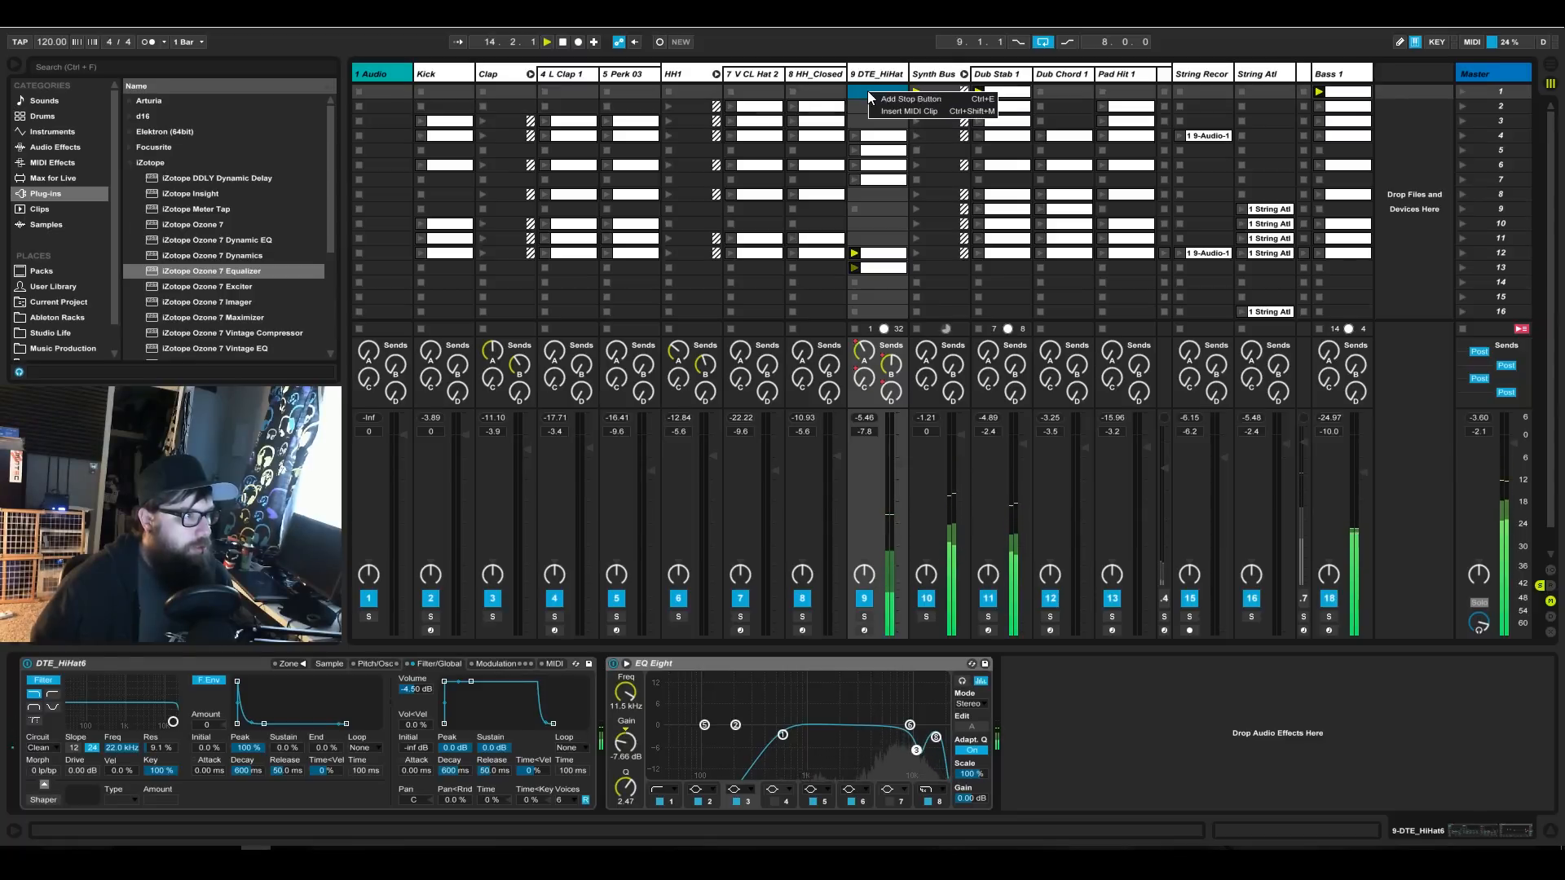
{"action": "left_click", "coordinate": [880, 98]}
{"action": "left_click", "coordinate": [1483, 95]}
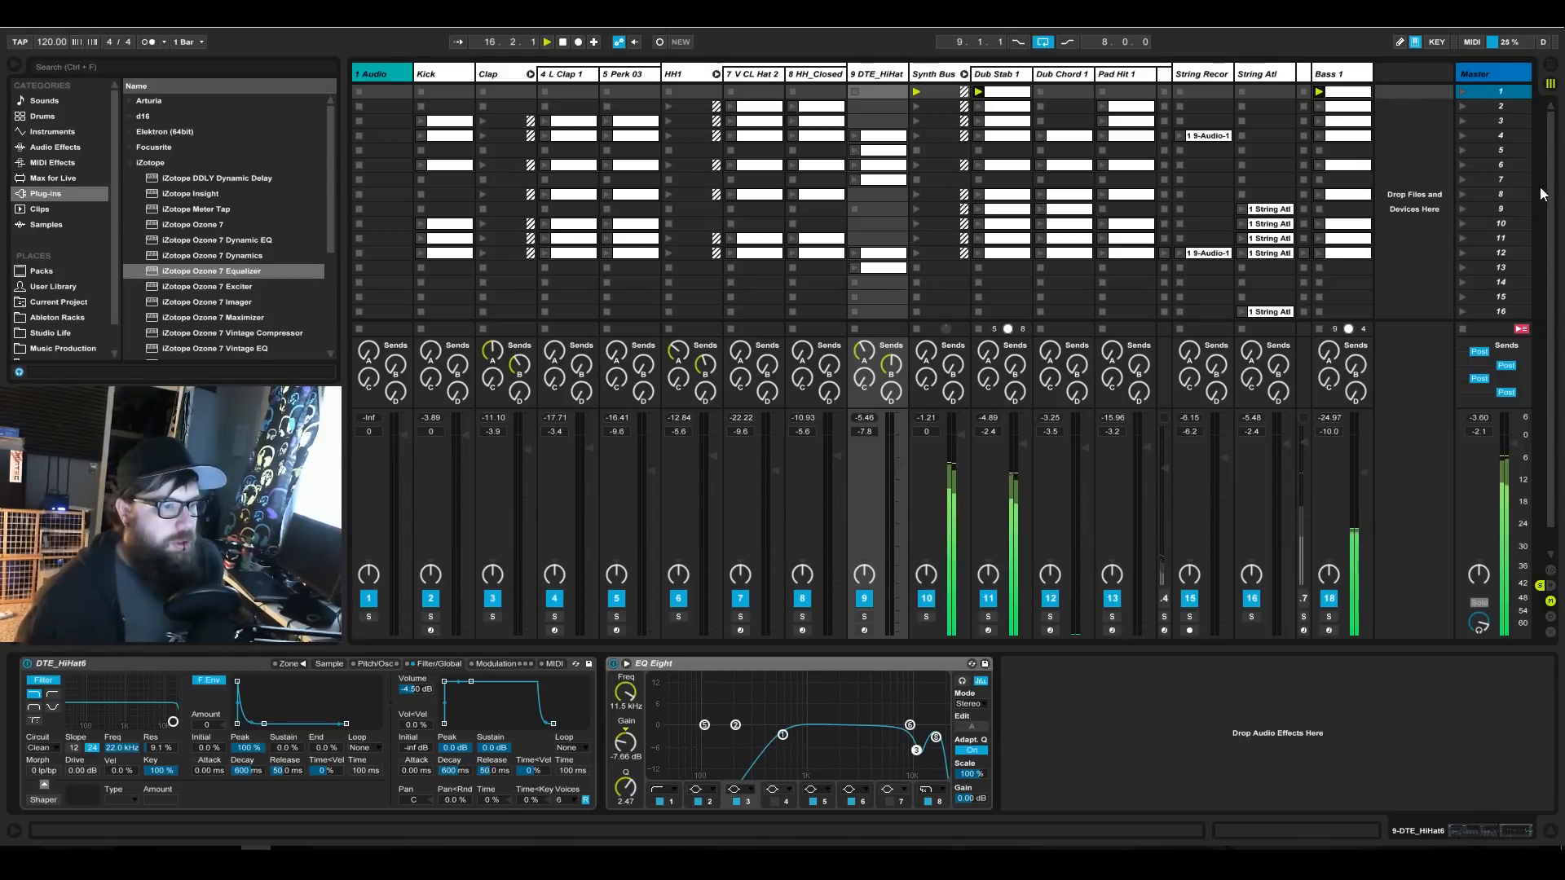
MIDI-map the master's Scene Launch to note D#-1 and Scene Select to CC 20 on channel 15.
{"action": "left_click", "coordinate": [1472, 42]}
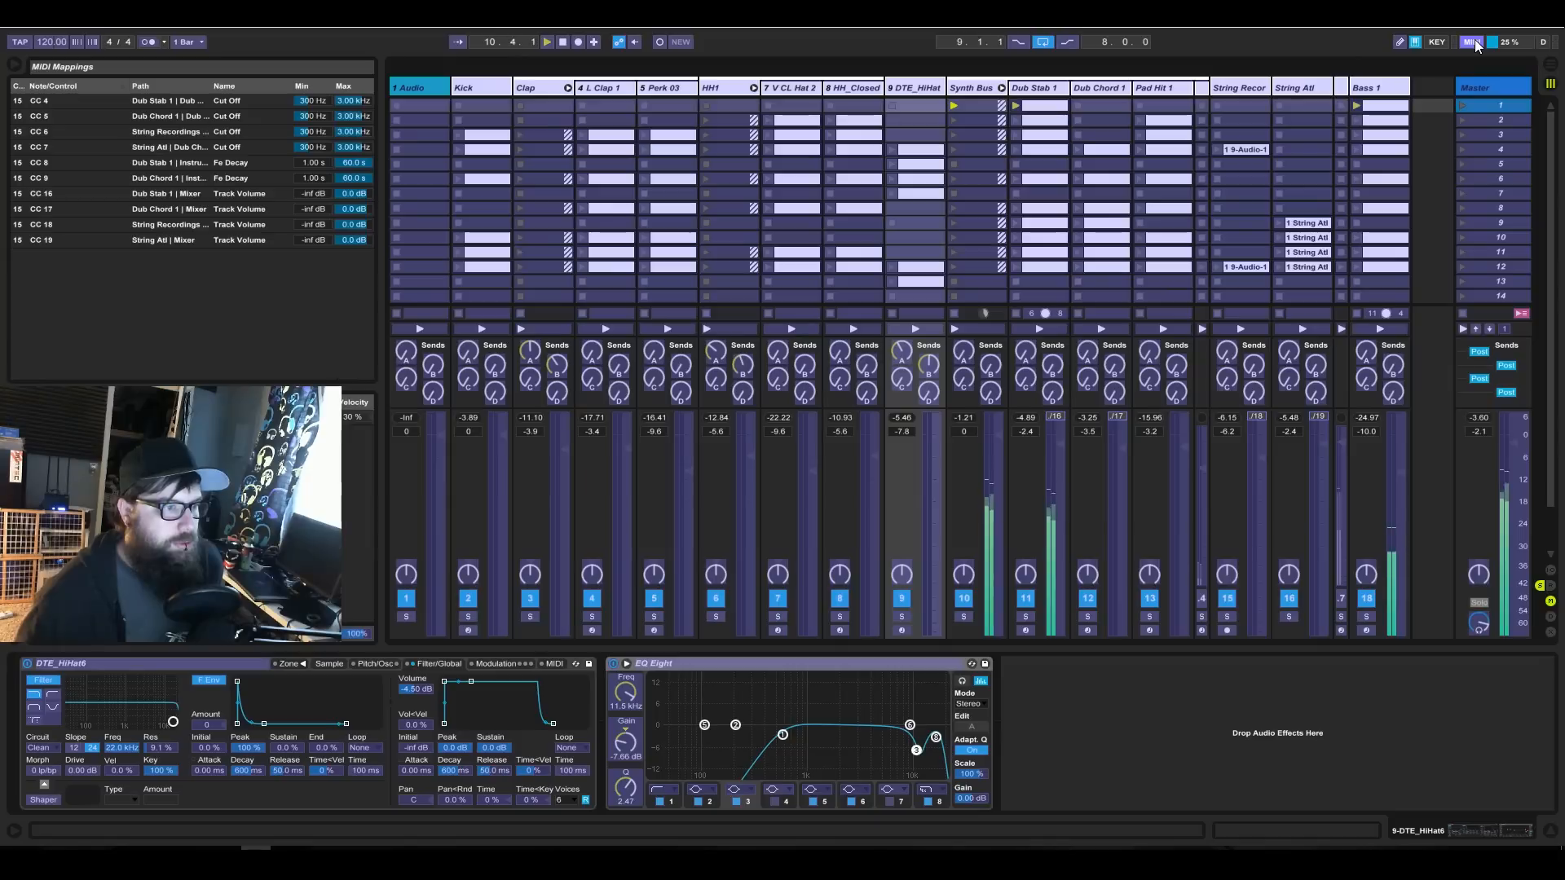
{"action": "left_click", "coordinate": [1464, 329]}
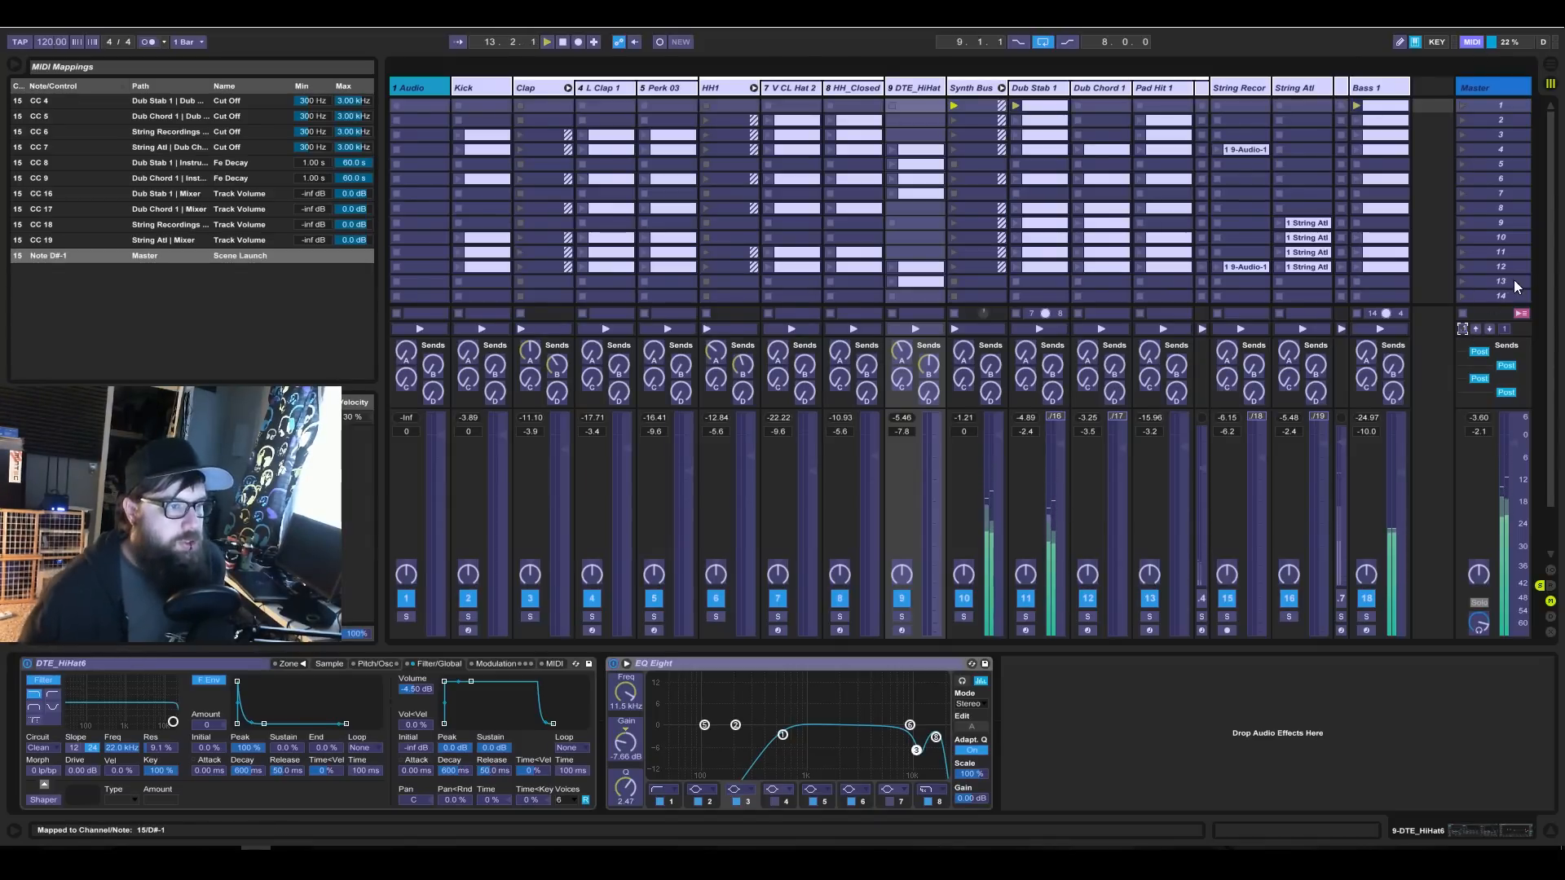
{"action": "left_click", "coordinate": [1504, 329]}
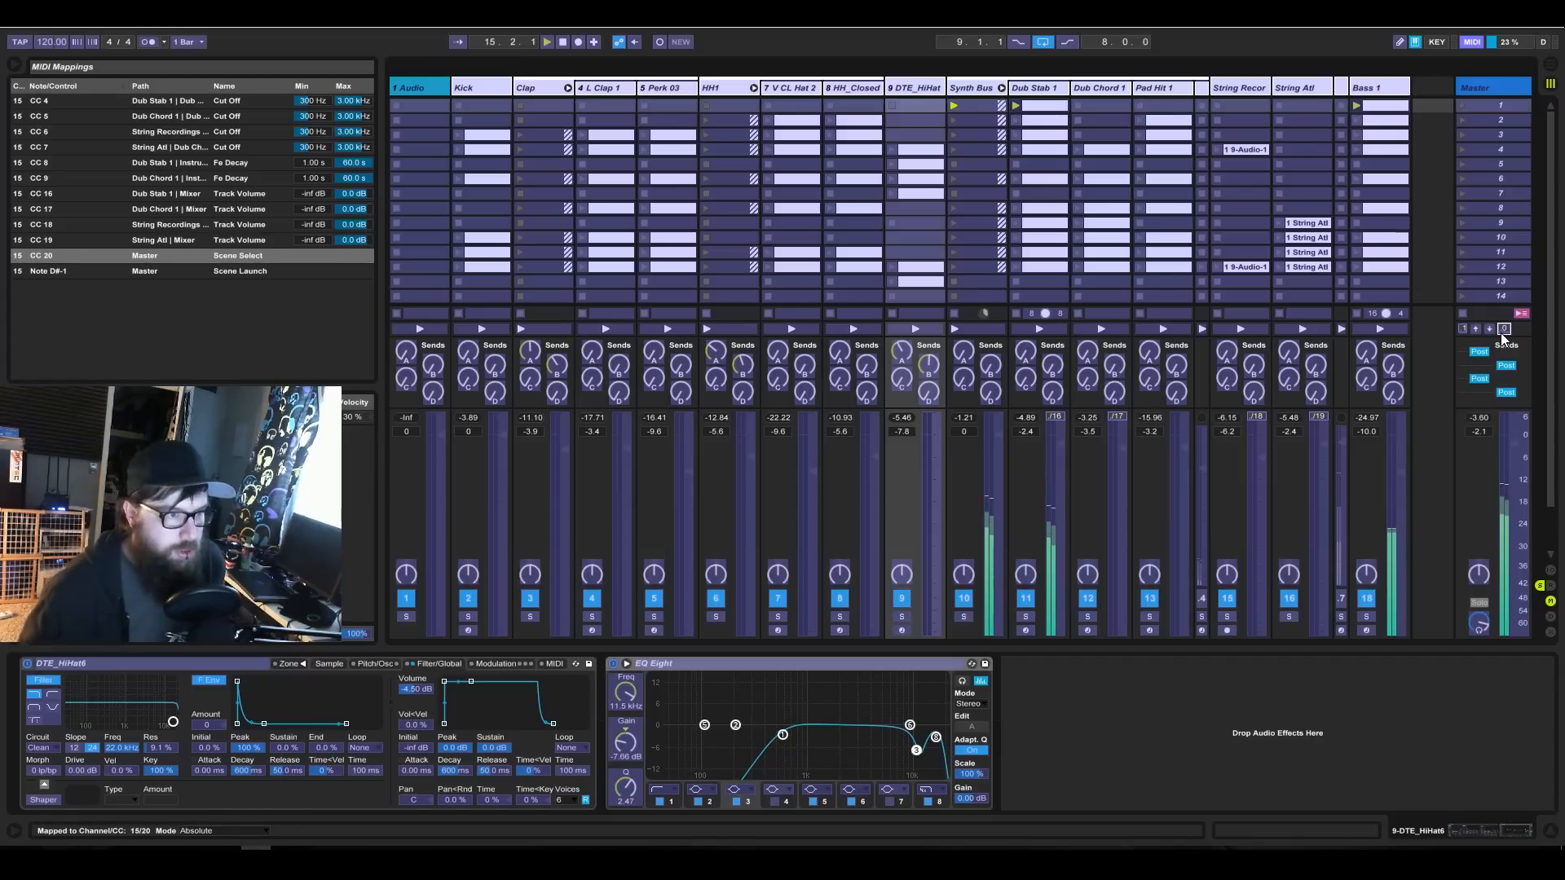
{"action": "left_click", "coordinate": [1471, 41]}
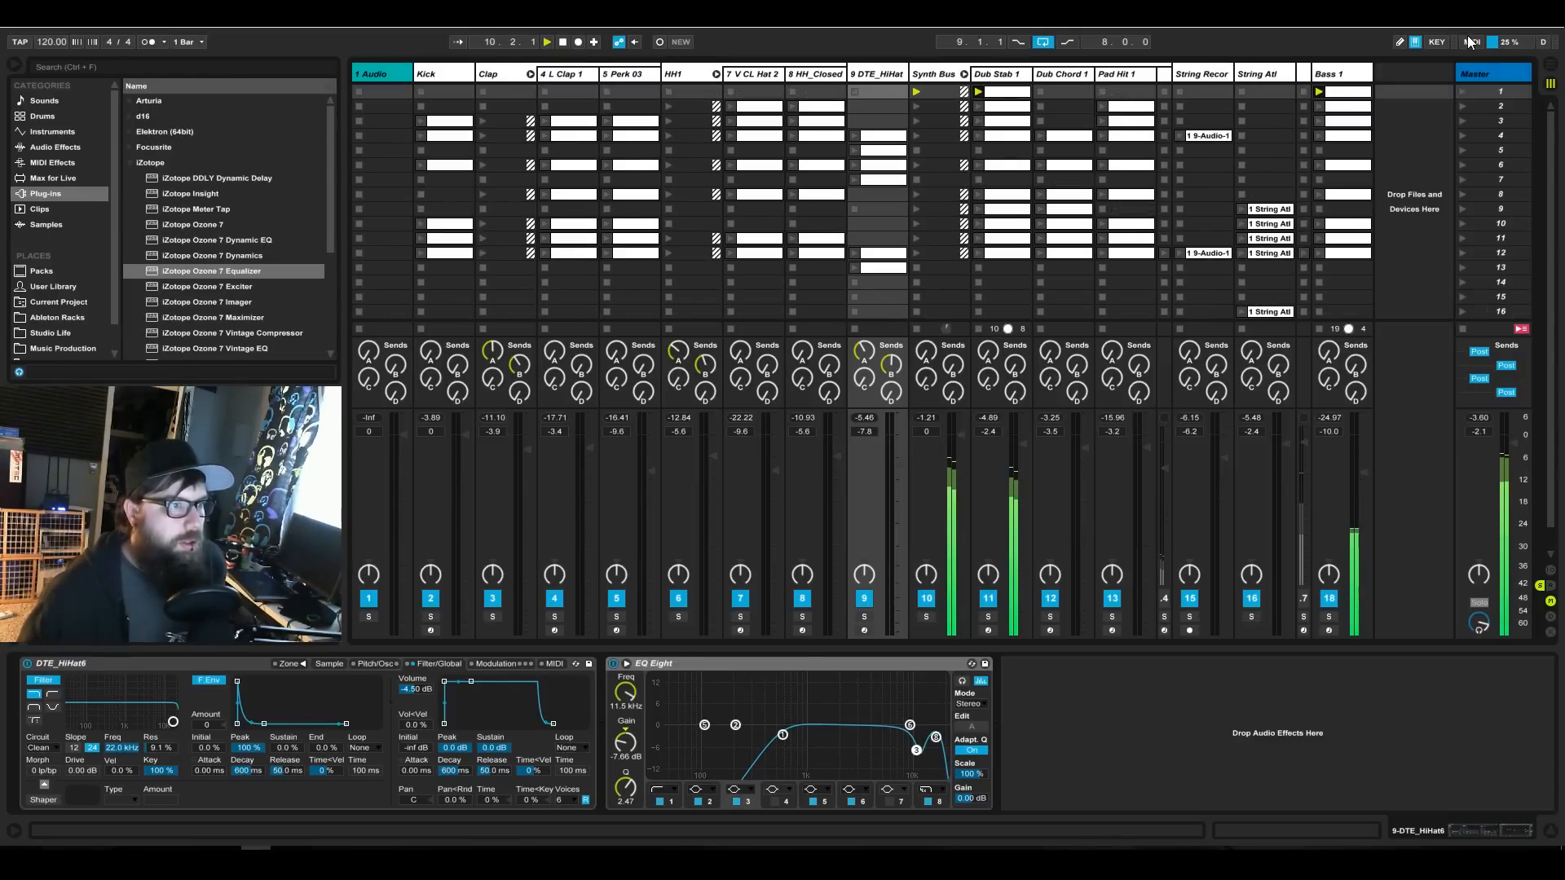
Delete the Scene Select mapping and map Scene Down to CC 20 instead.
{"action": "left_click", "coordinate": [1472, 42]}
{"action": "left_click", "coordinate": [1505, 326]}
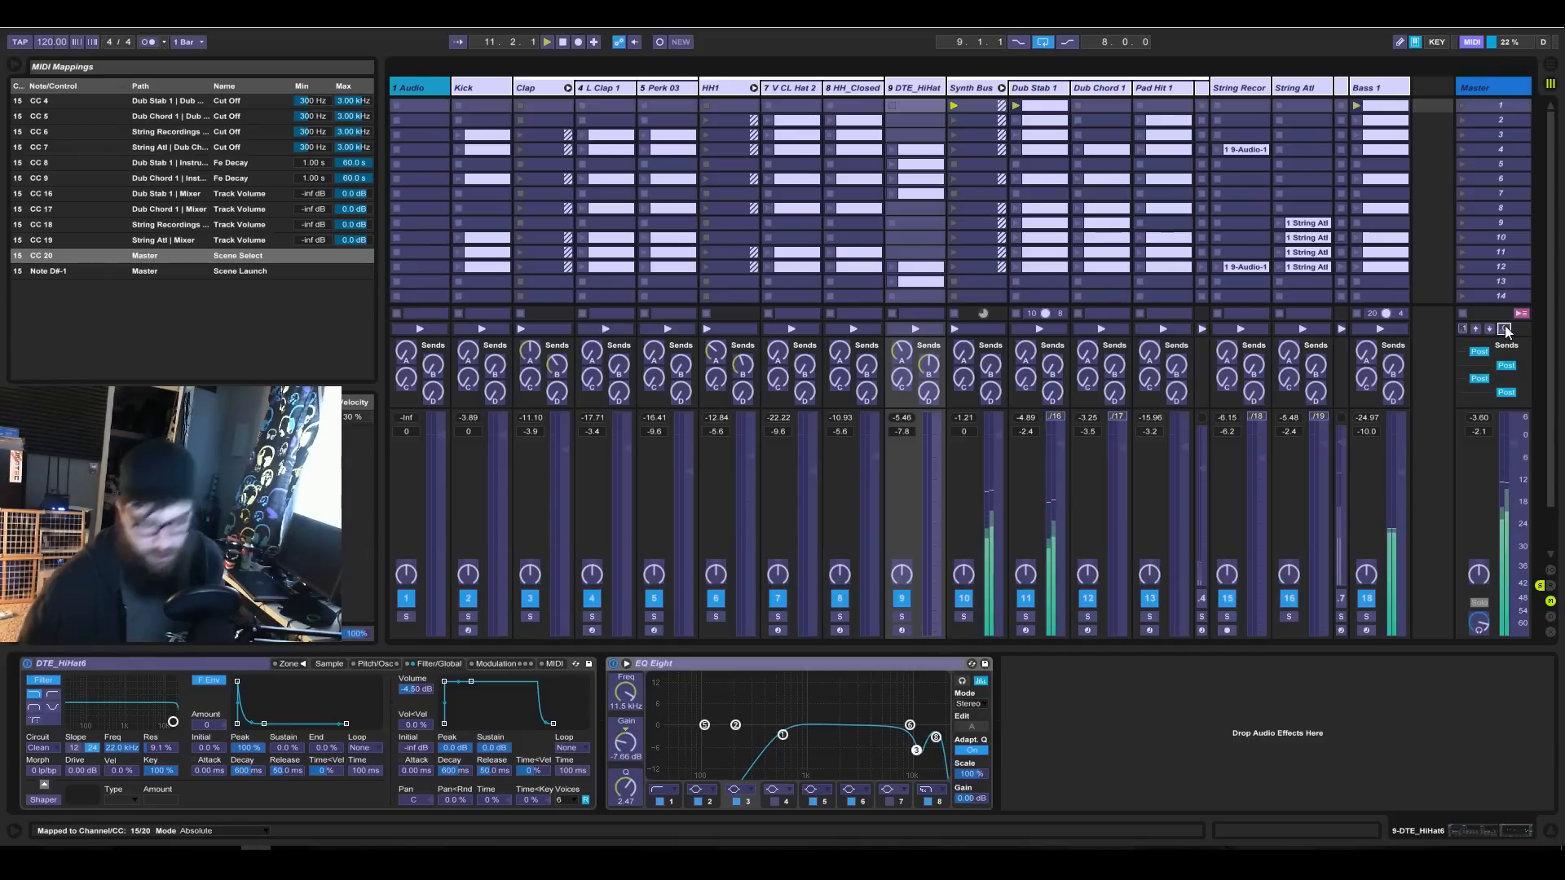
{"action": "key", "text": "Delete"}
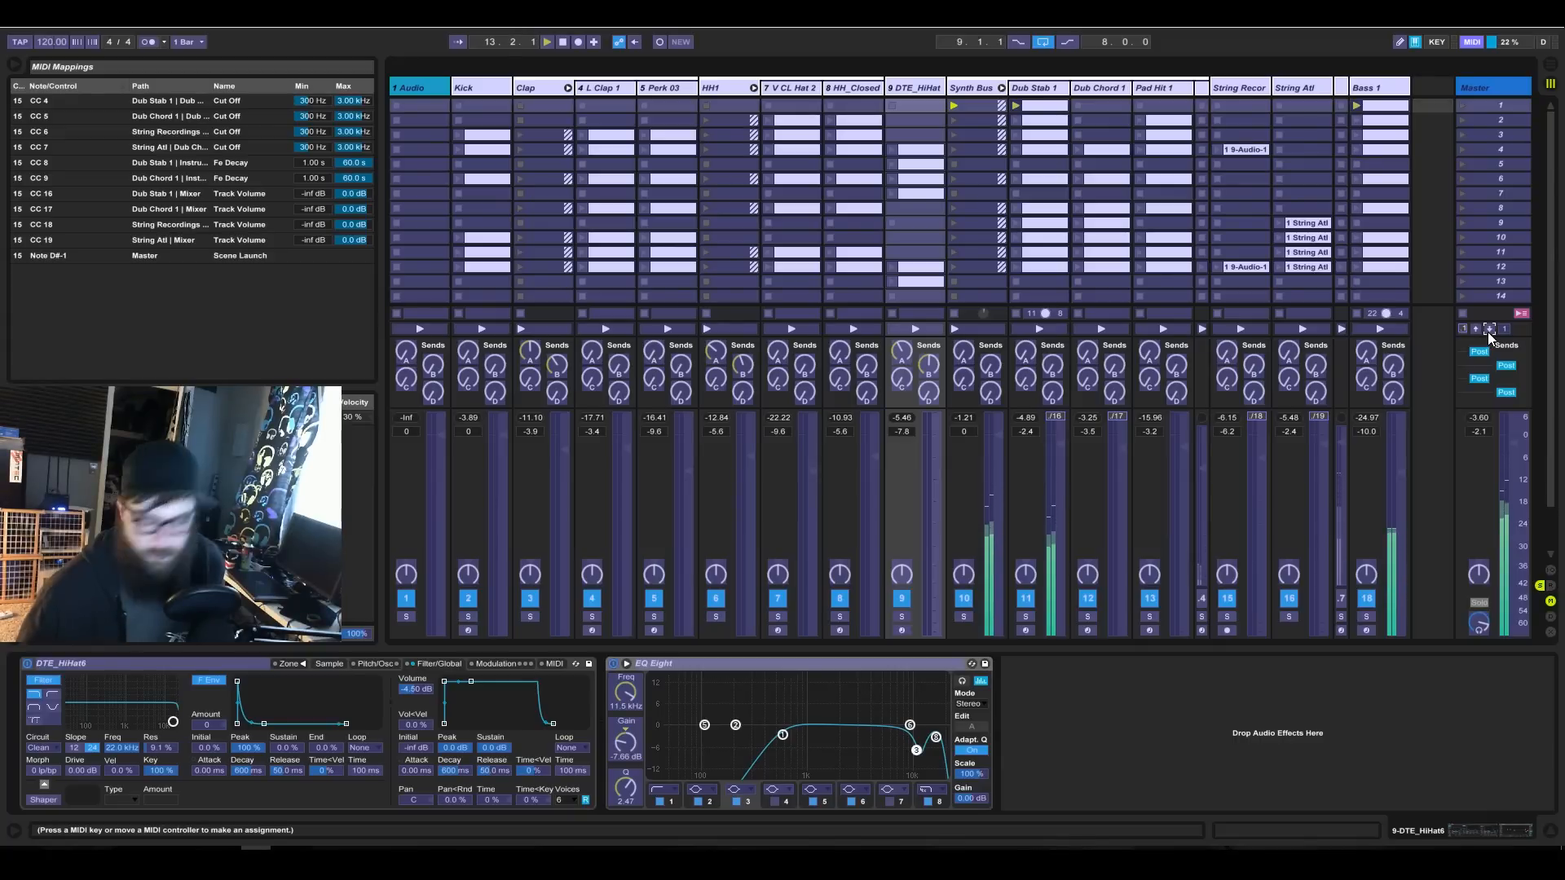
{"action": "left_click", "coordinate": [1489, 329]}
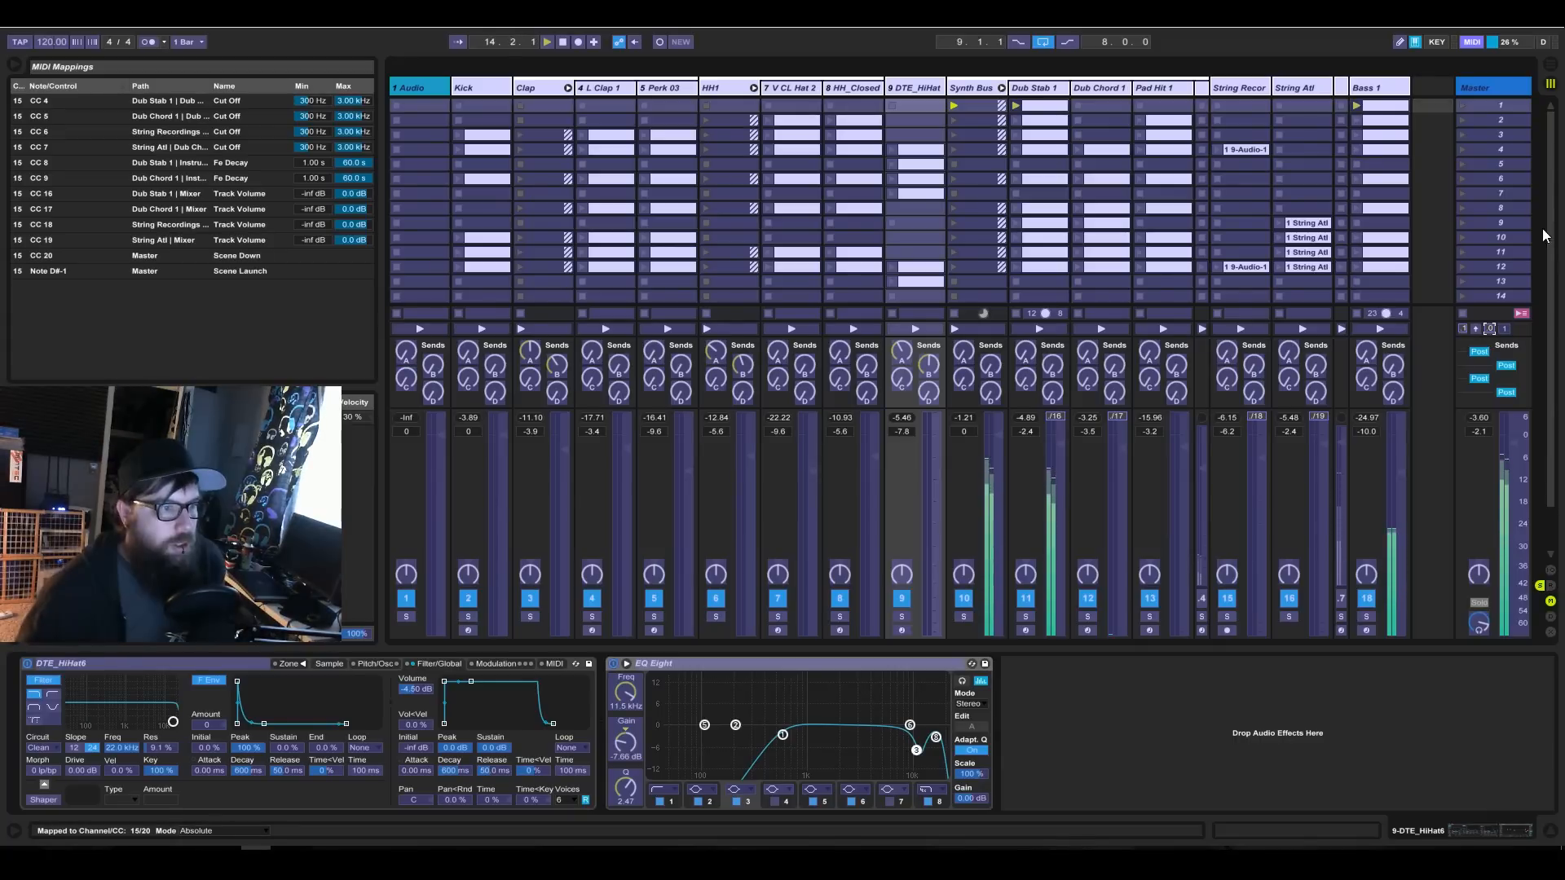
{"action": "left_click", "coordinate": [1470, 42]}
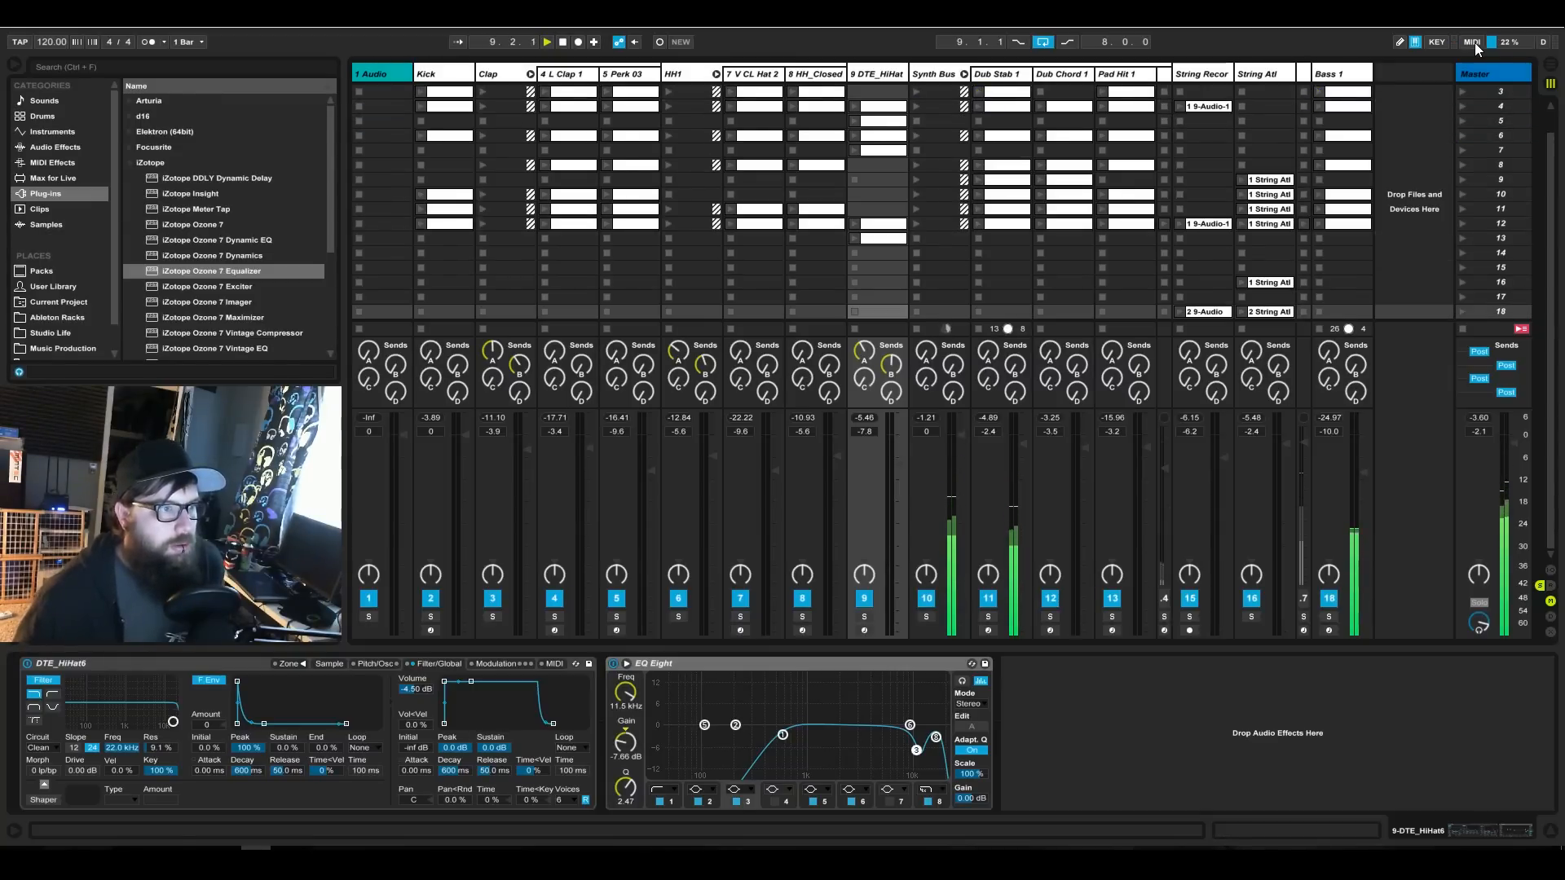
Map Scene Up to CC 20, replacing the conflicting Scene Down mapping.
{"action": "left_click", "coordinate": [1472, 42]}
{"action": "left_click", "coordinate": [1476, 330]}
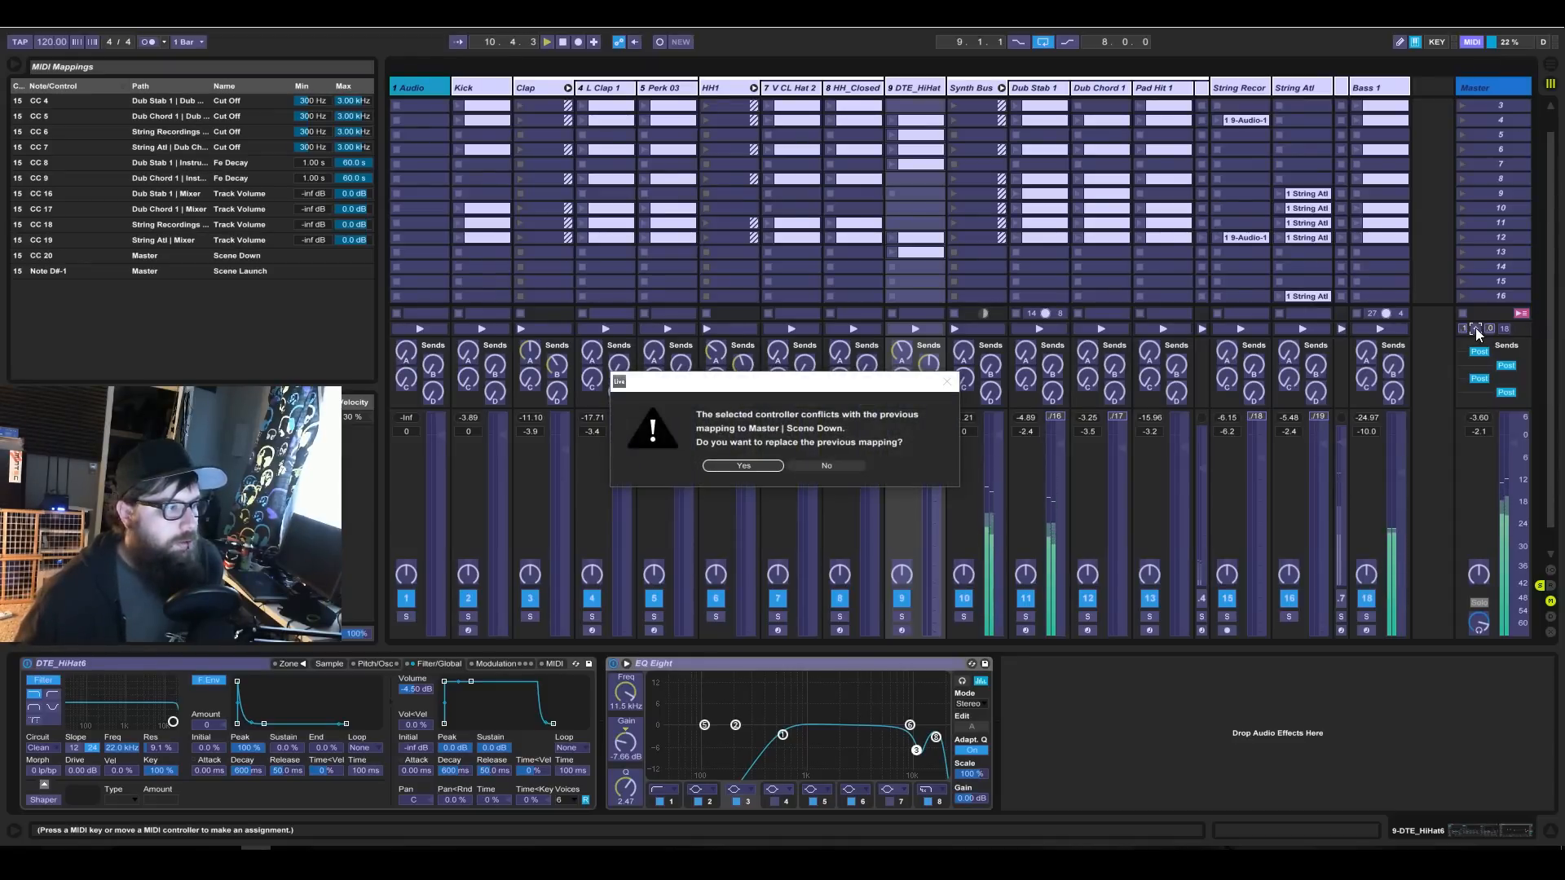
{"action": "left_click", "coordinate": [744, 466]}
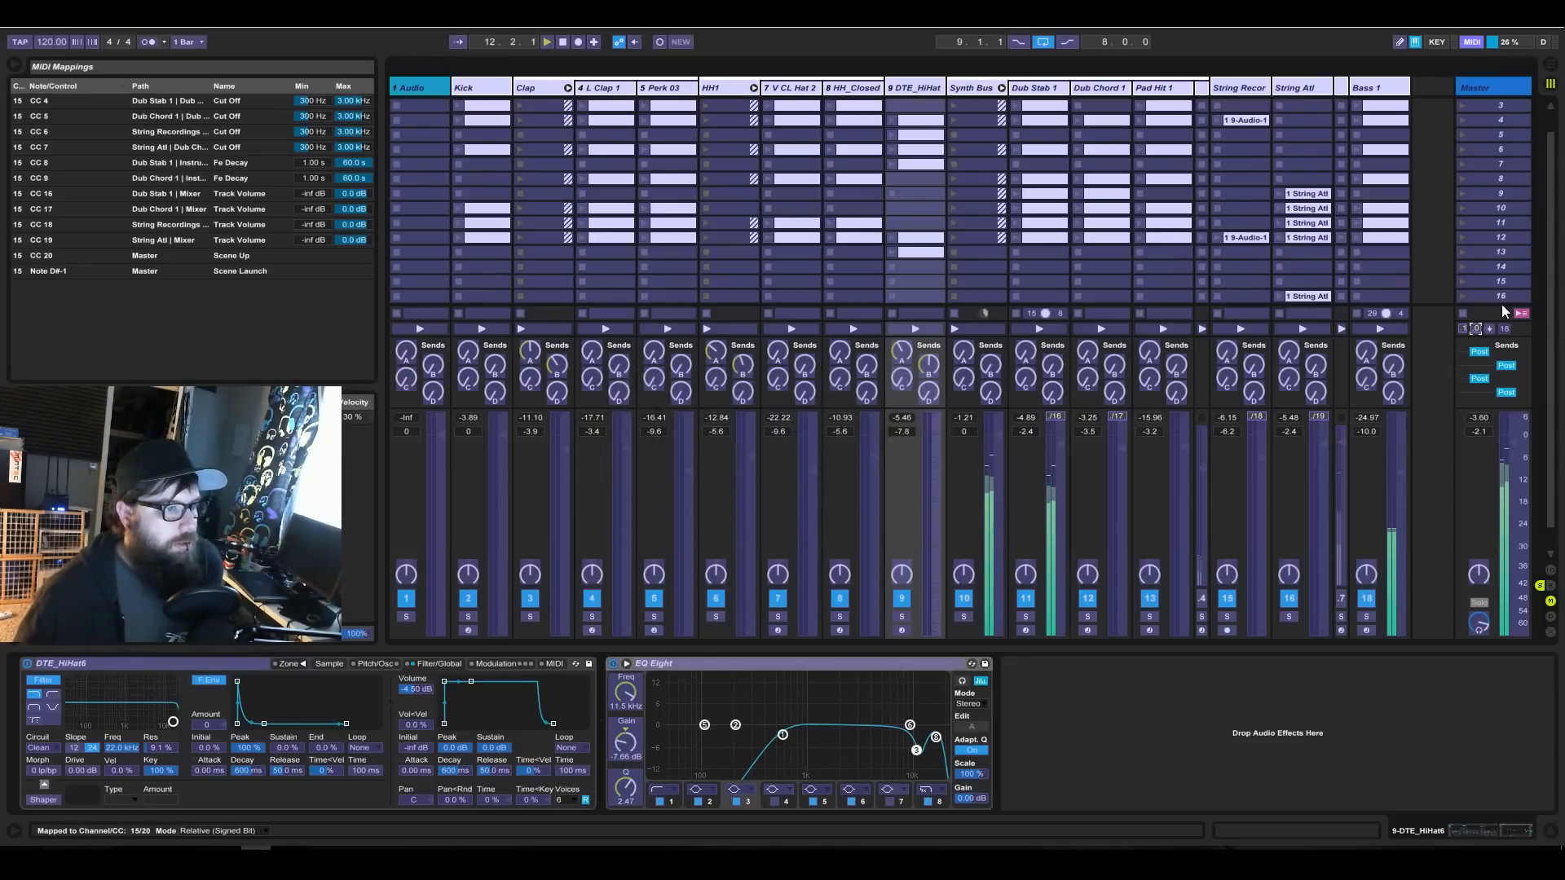
{"action": "left_click", "coordinate": [1472, 42]}
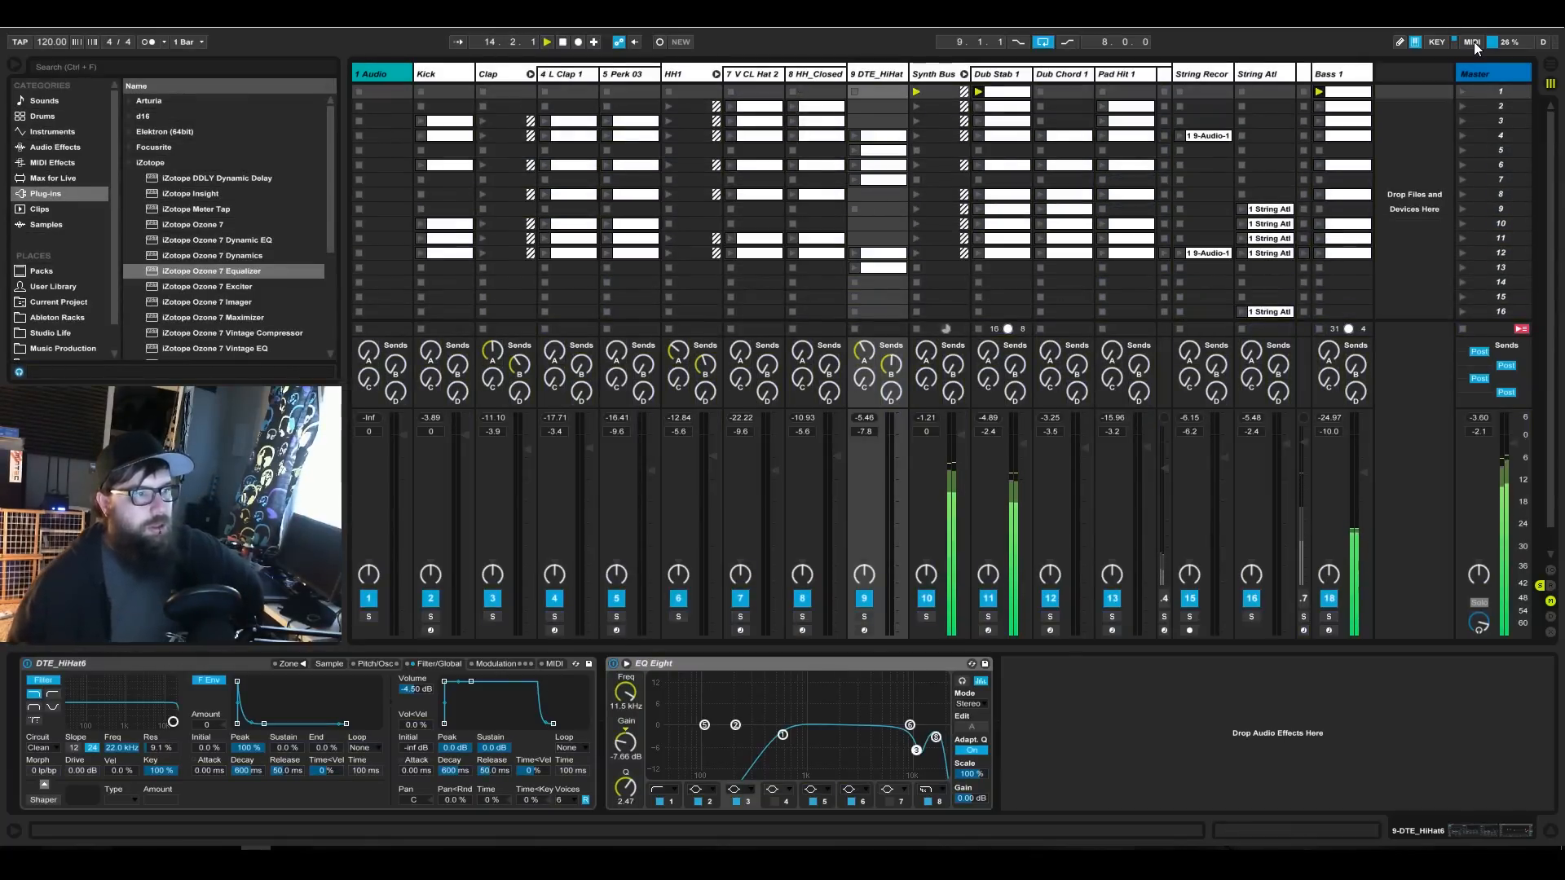
Map Scene Select to CC 20 in Absolute mode and delete the Scene Up mapping.
{"action": "left_click", "coordinate": [1474, 42]}
{"action": "left_click", "coordinate": [1505, 329]}
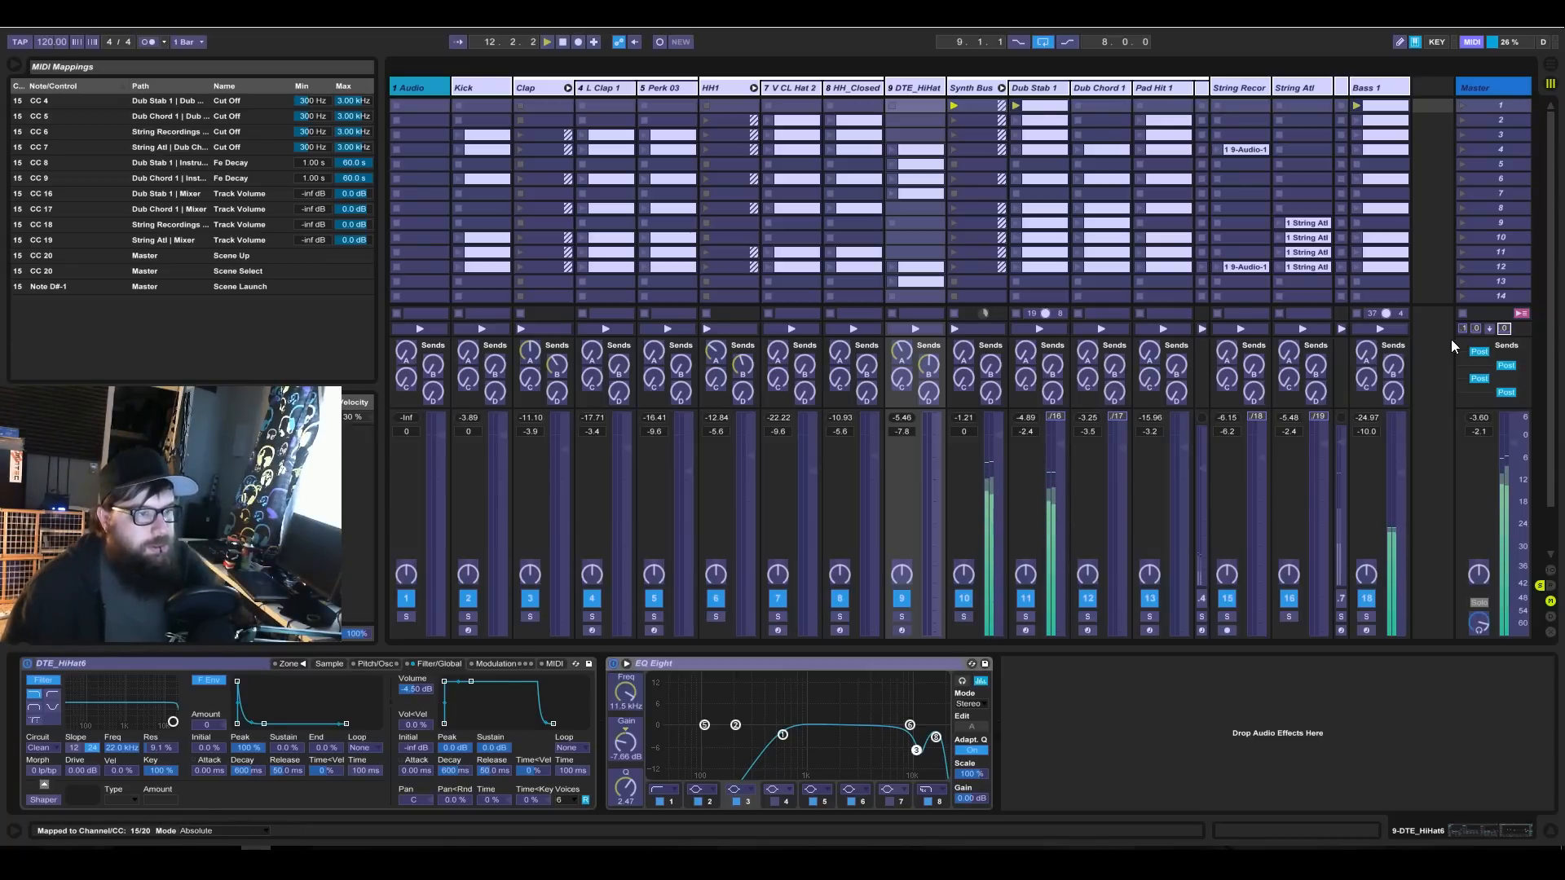
{"action": "left_click", "coordinate": [1476, 329]}
{"action": "key", "text": "Delete"}
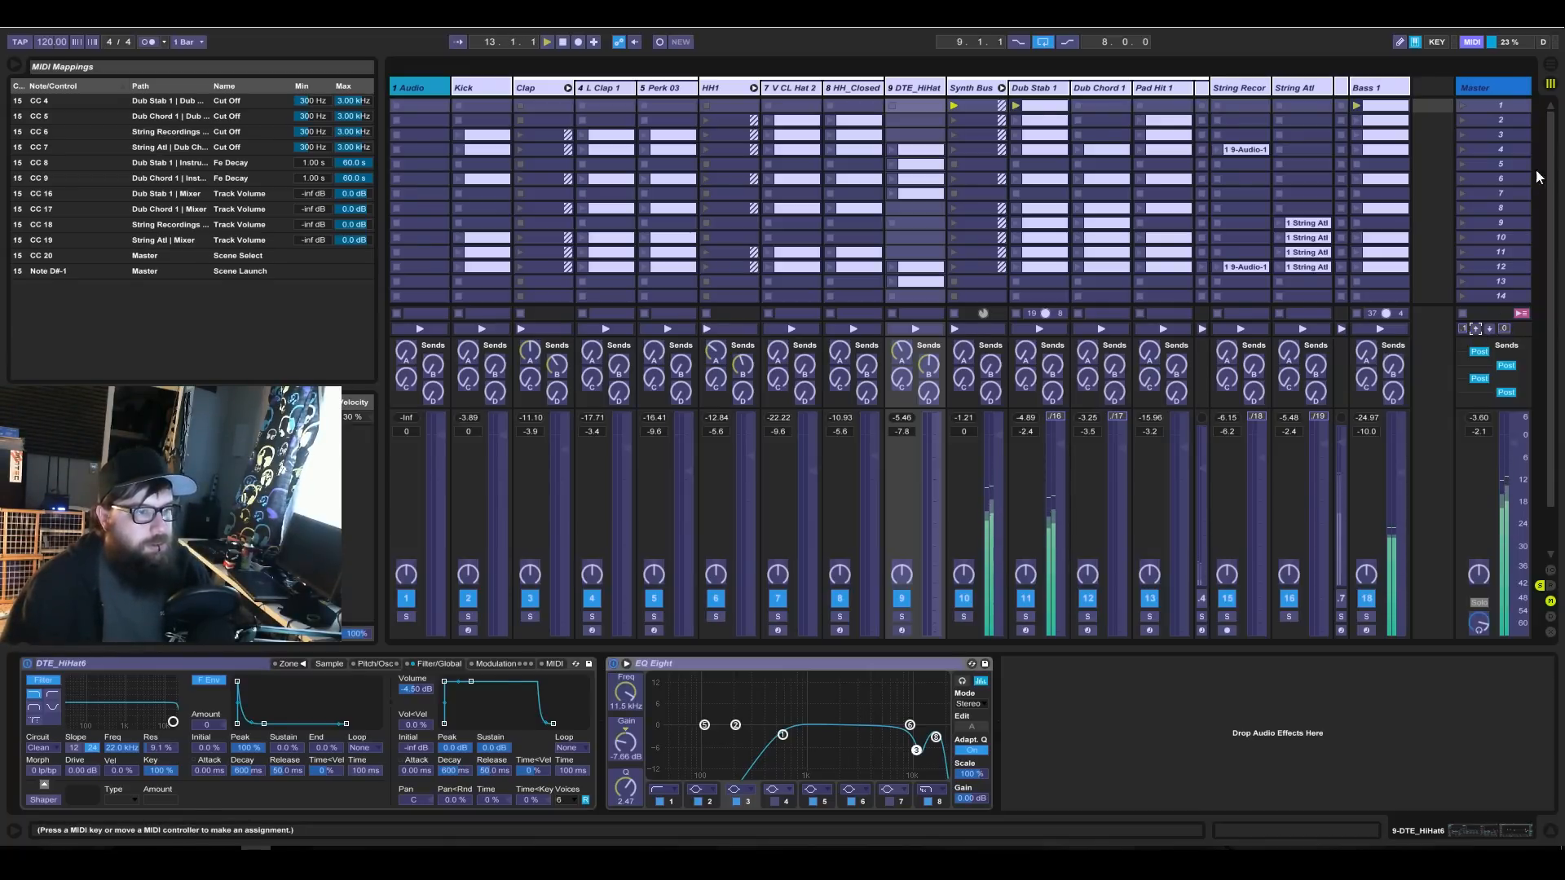
{"action": "left_click", "coordinate": [1470, 42]}
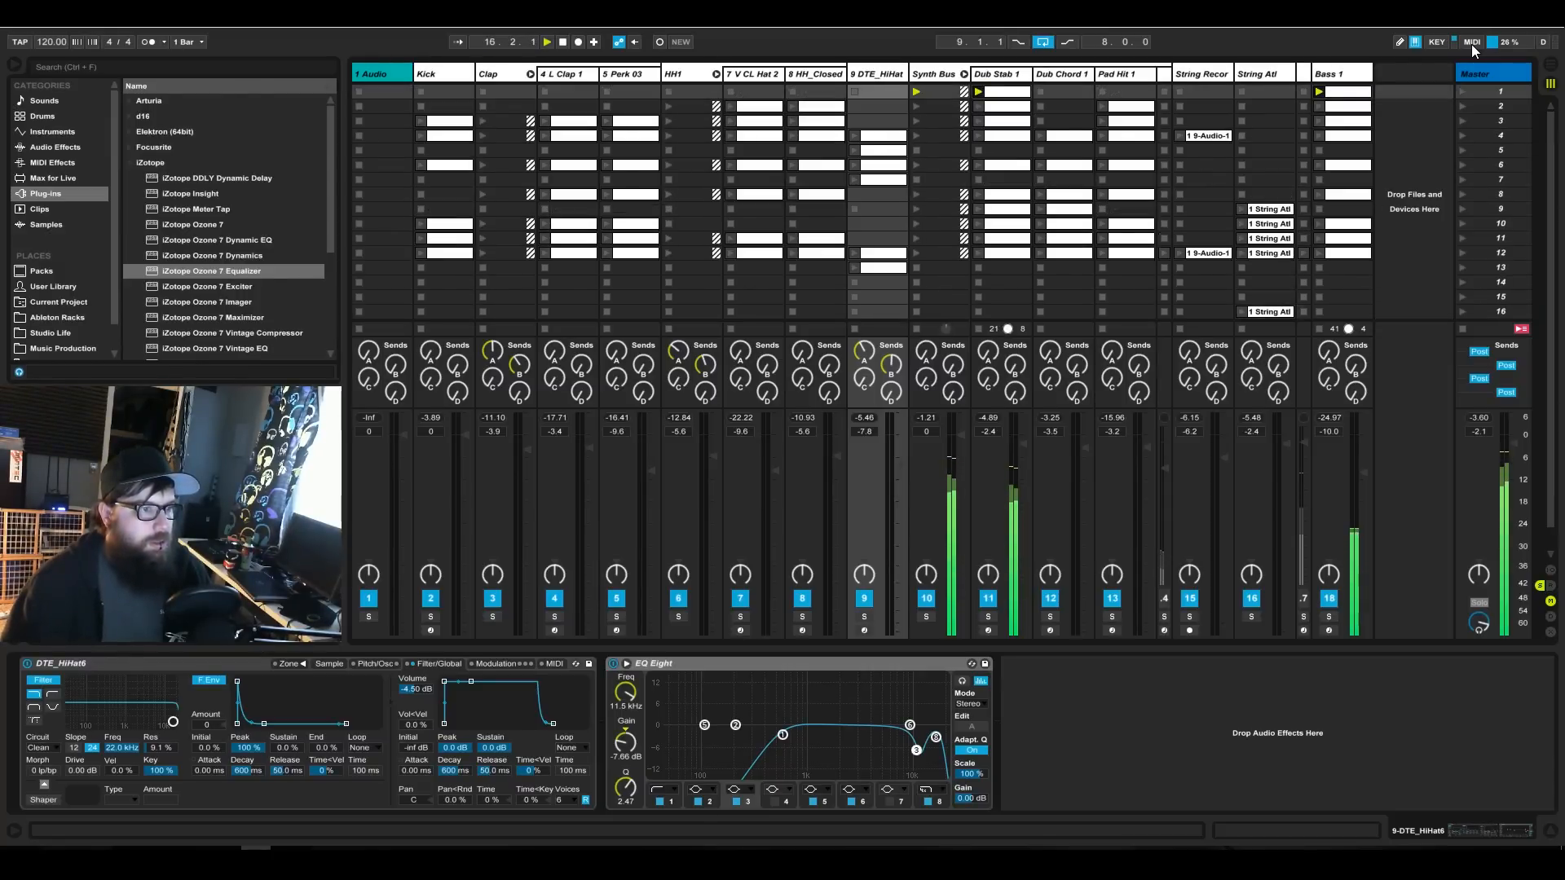
Map Scene Up to CC 20 alongside the existing Scene Select mapping.
{"action": "left_click", "coordinate": [1470, 44]}
{"action": "left_click", "coordinate": [1475, 328]}
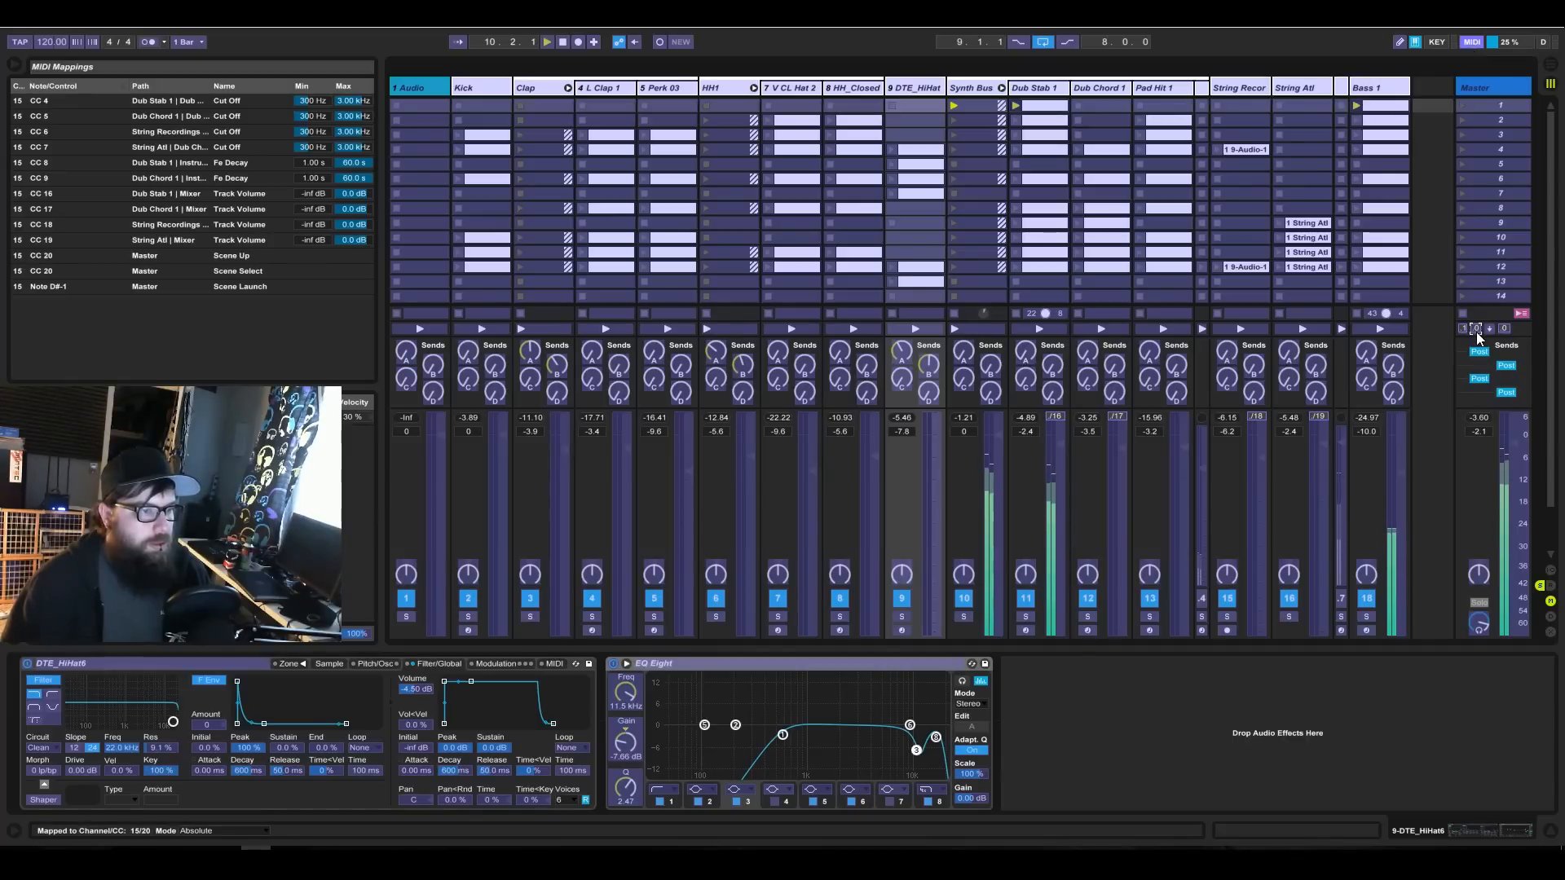
Delete the CC 20 mappings from Scene Up and Scene Select on the Master track.
{"action": "left_click", "coordinate": [1466, 43]}
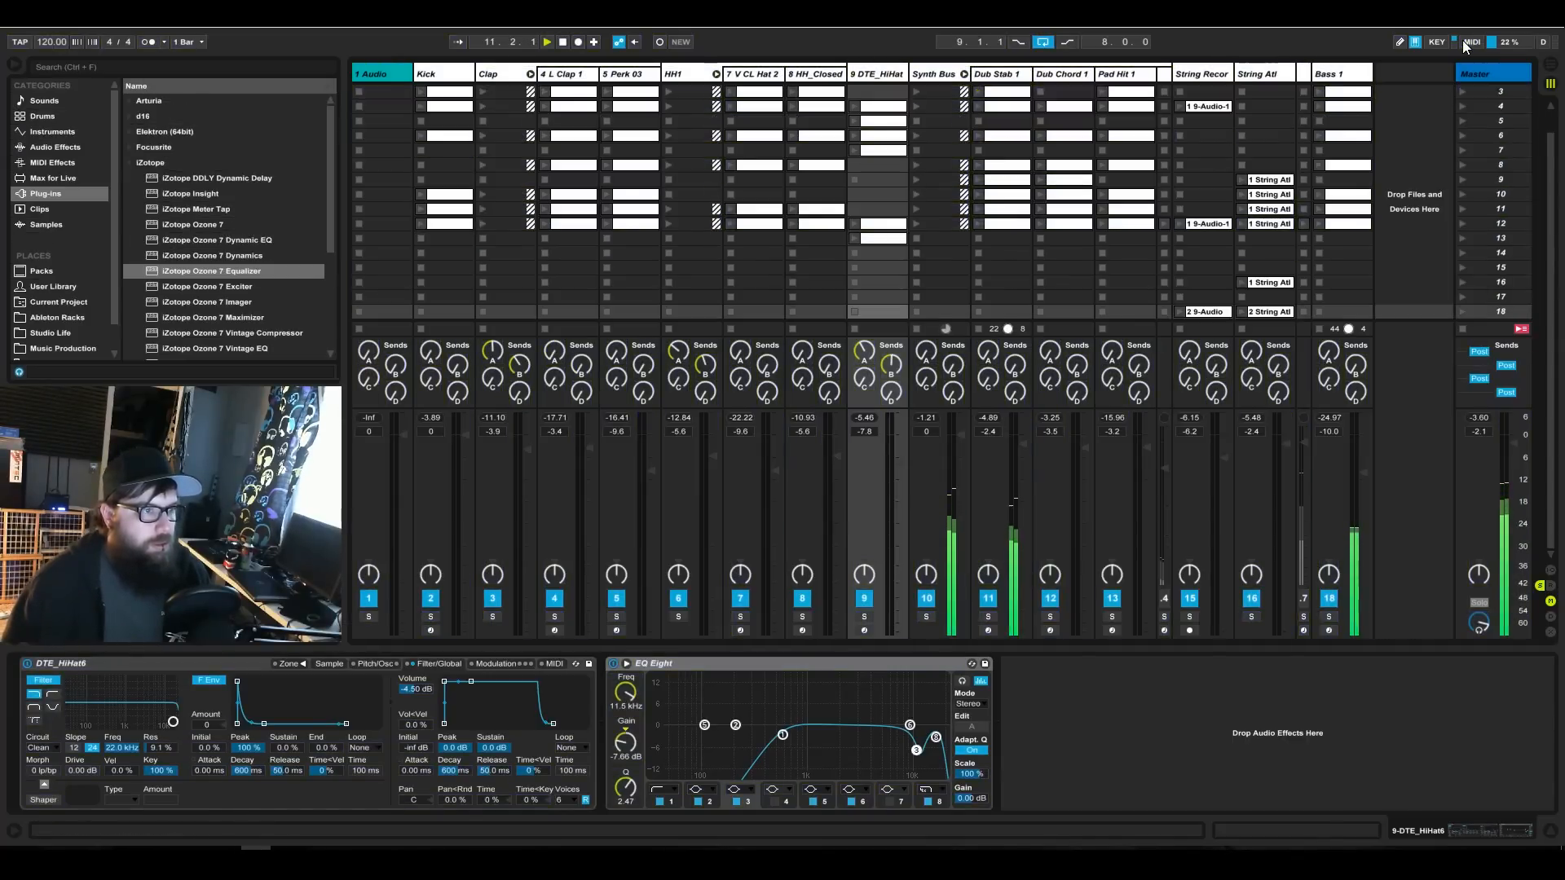
{"action": "left_click", "coordinate": [1468, 43]}
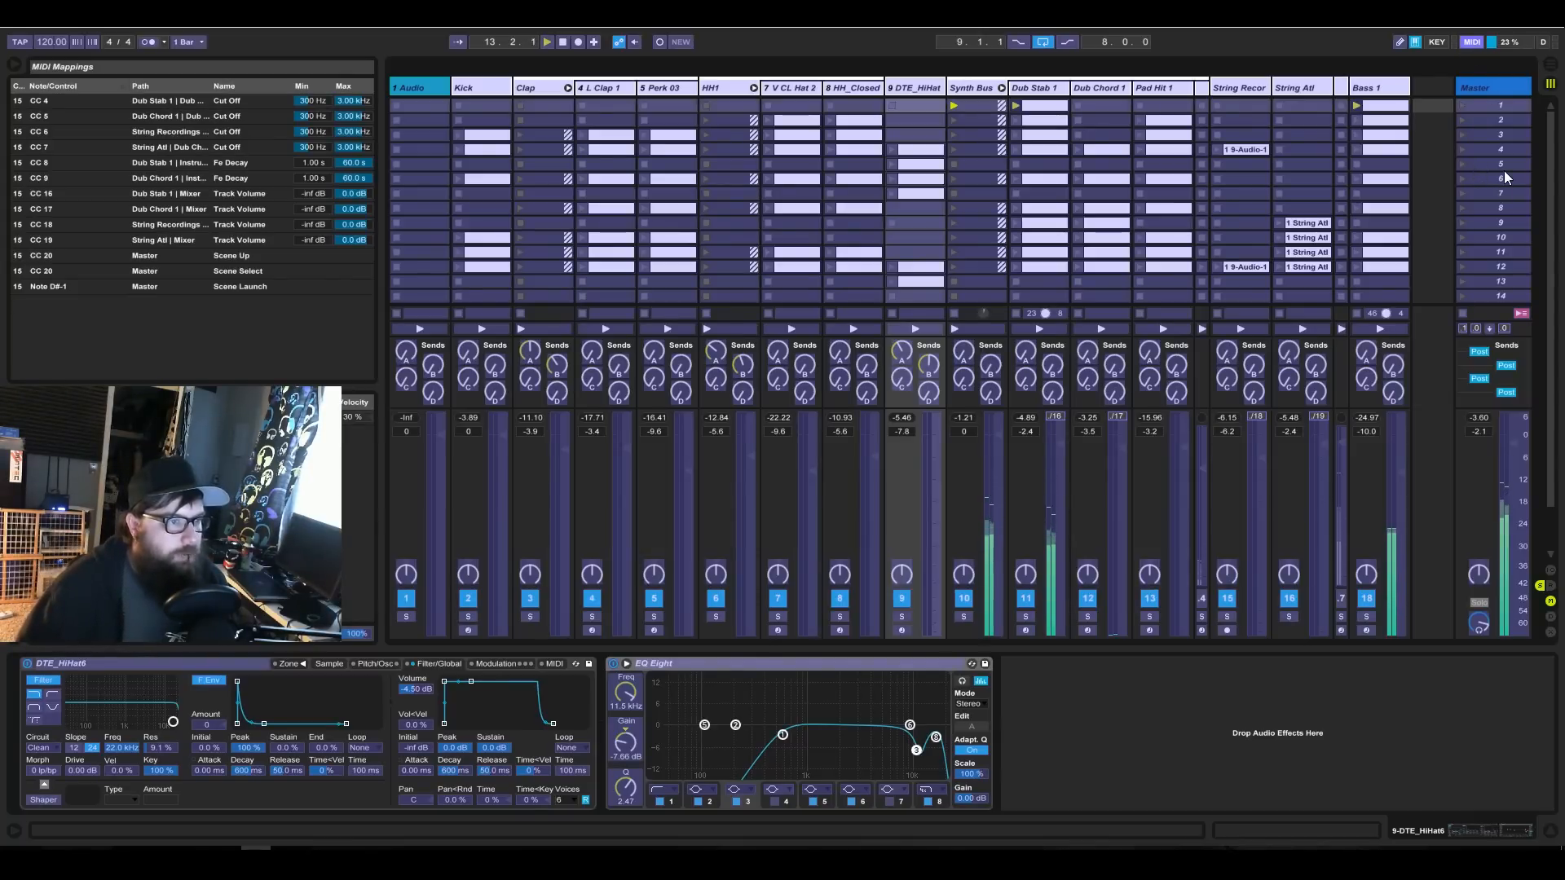
{"action": "left_click", "coordinate": [1504, 328]}
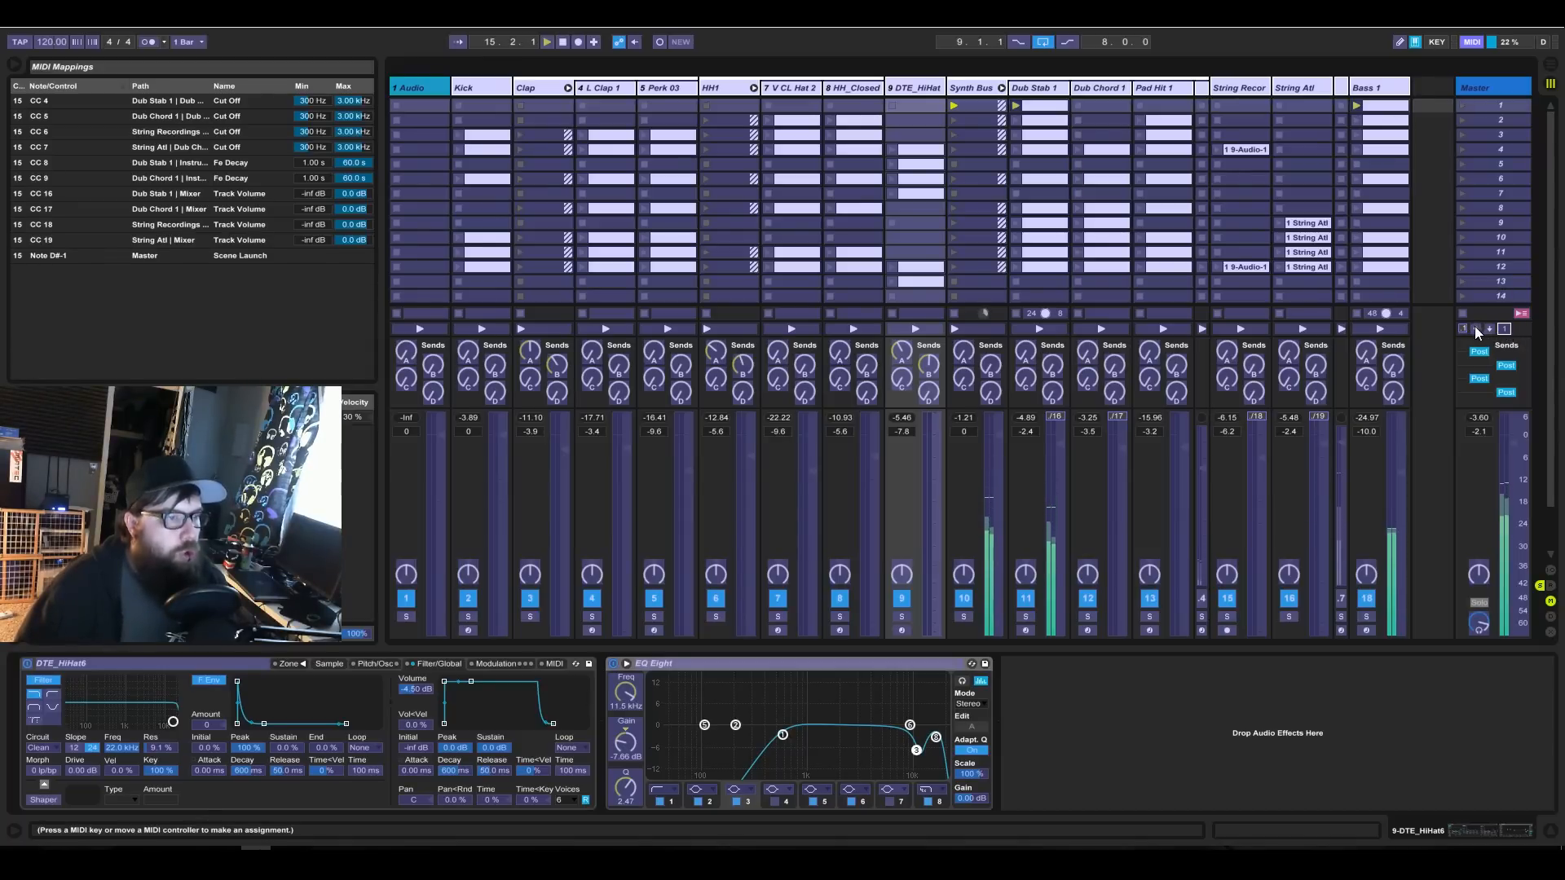
Try mapping Scene Launch to CC 20 in place of its note mapping, leaving MIDI mapping mode to test it.
{"action": "left_click", "coordinate": [1463, 329]}
{"action": "key", "text": "Delete"}
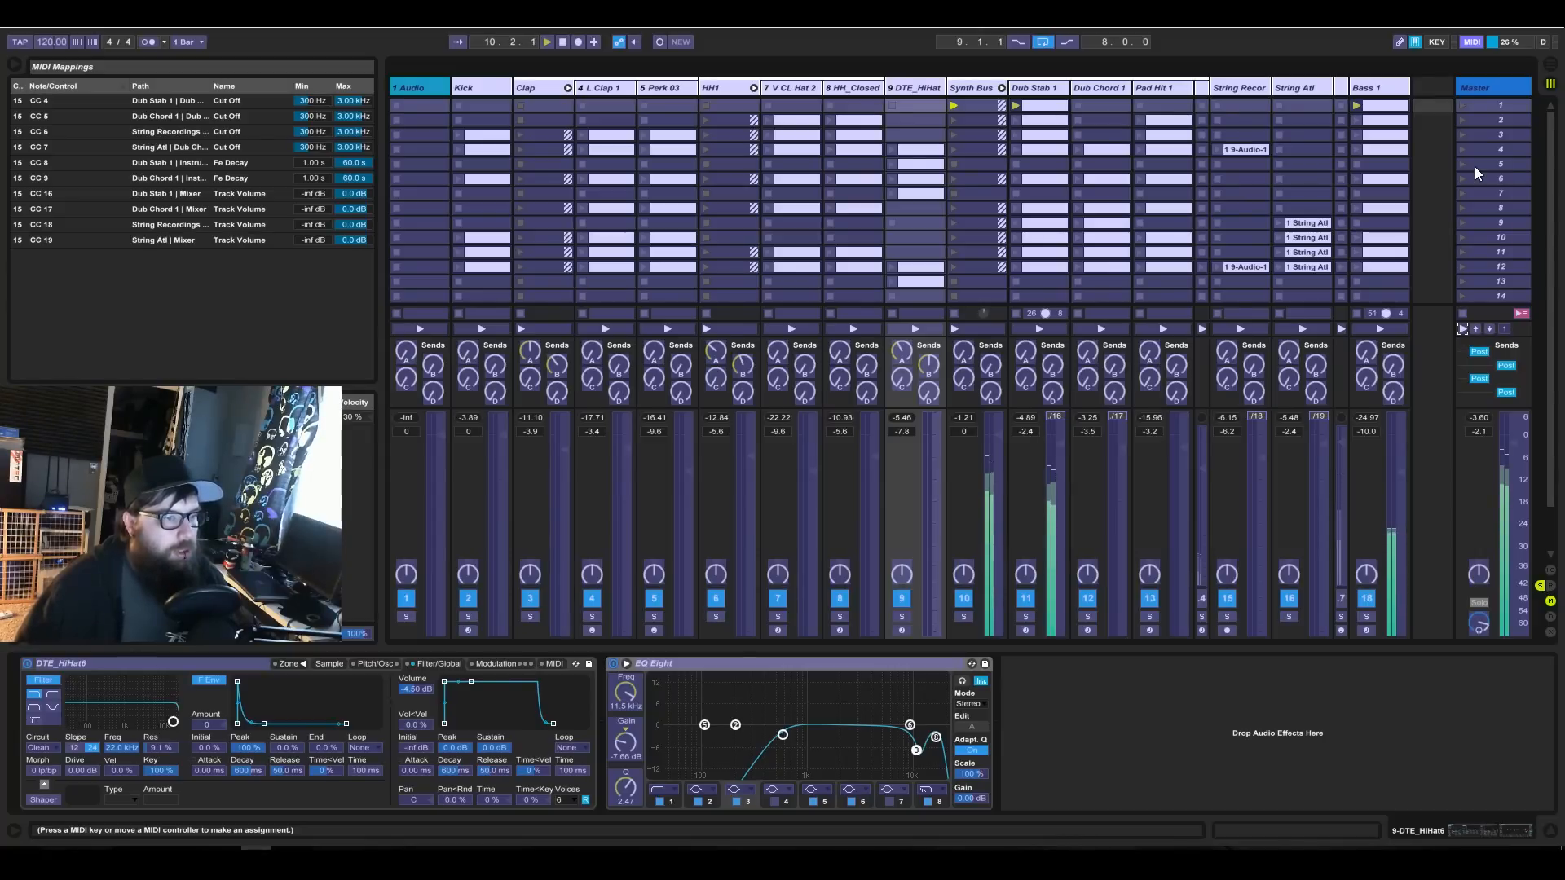
{"action": "left_click", "coordinate": [1473, 42]}
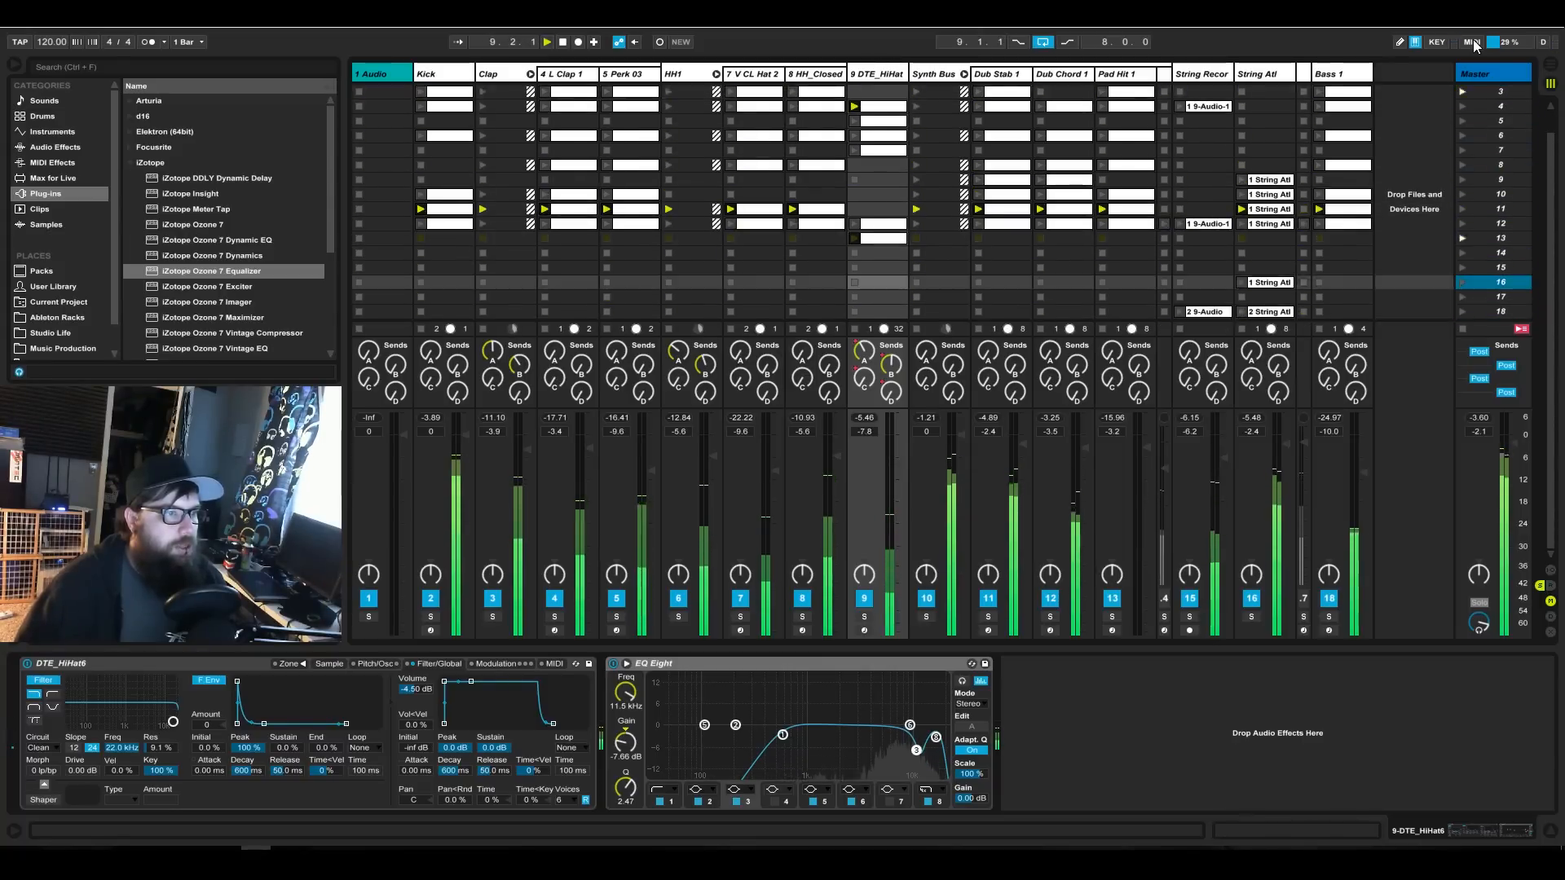
Replace the CC 20 mapping of Scene Launch with note D#-1 on channel 15 and leave MIDI mapping mode.
{"action": "left_click", "coordinate": [1472, 42]}
{"action": "left_click", "coordinate": [1465, 328]}
{"action": "key", "text": "Delete"}
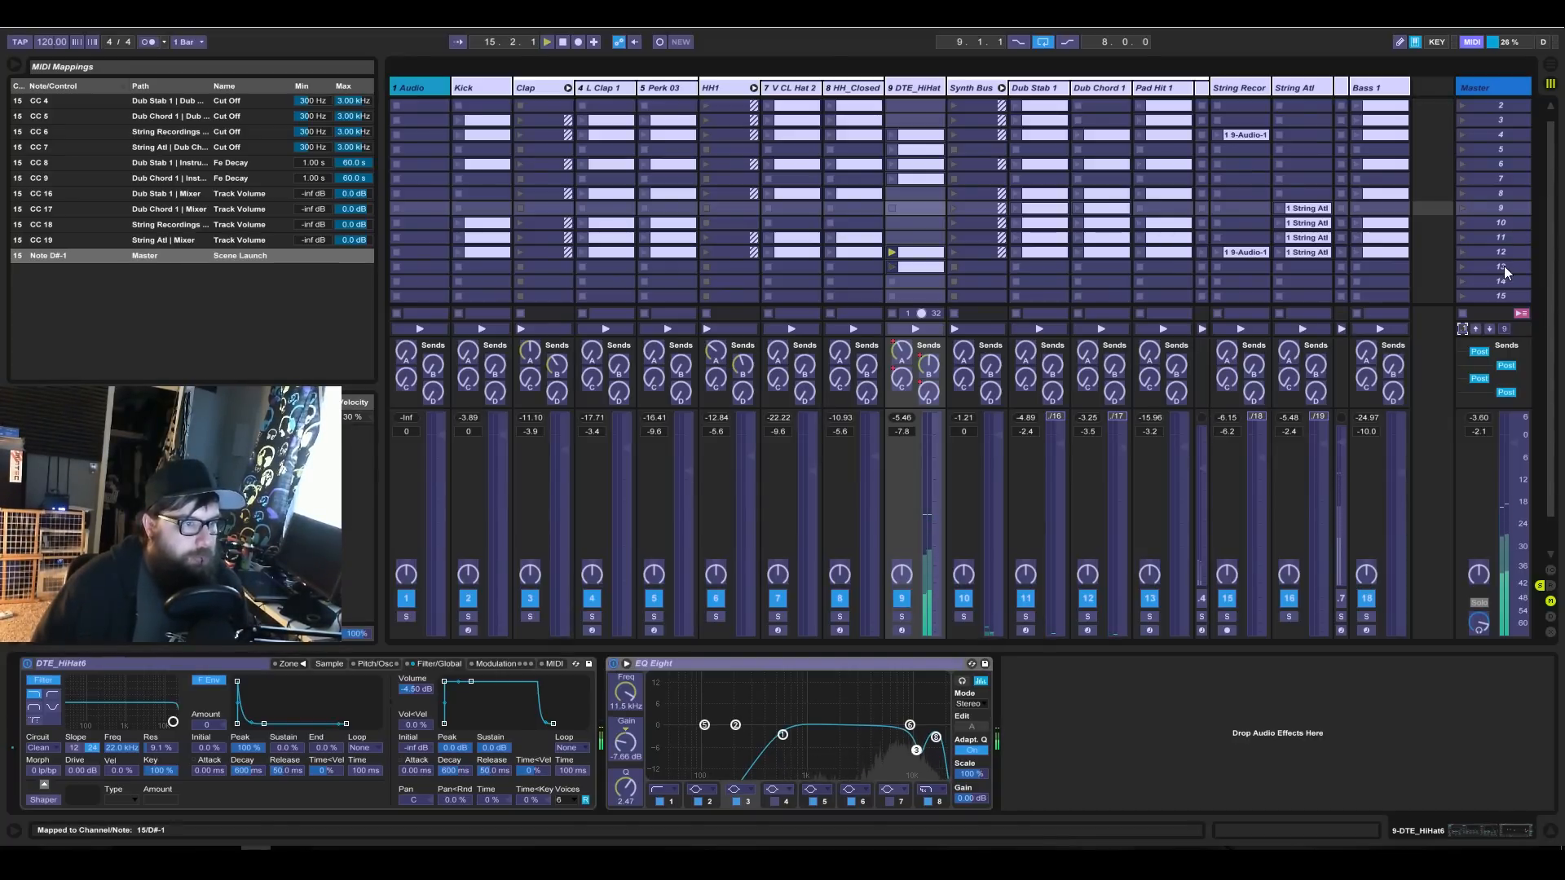
{"action": "left_click", "coordinate": [1551, 571]}
{"action": "left_click", "coordinate": [1551, 570]}
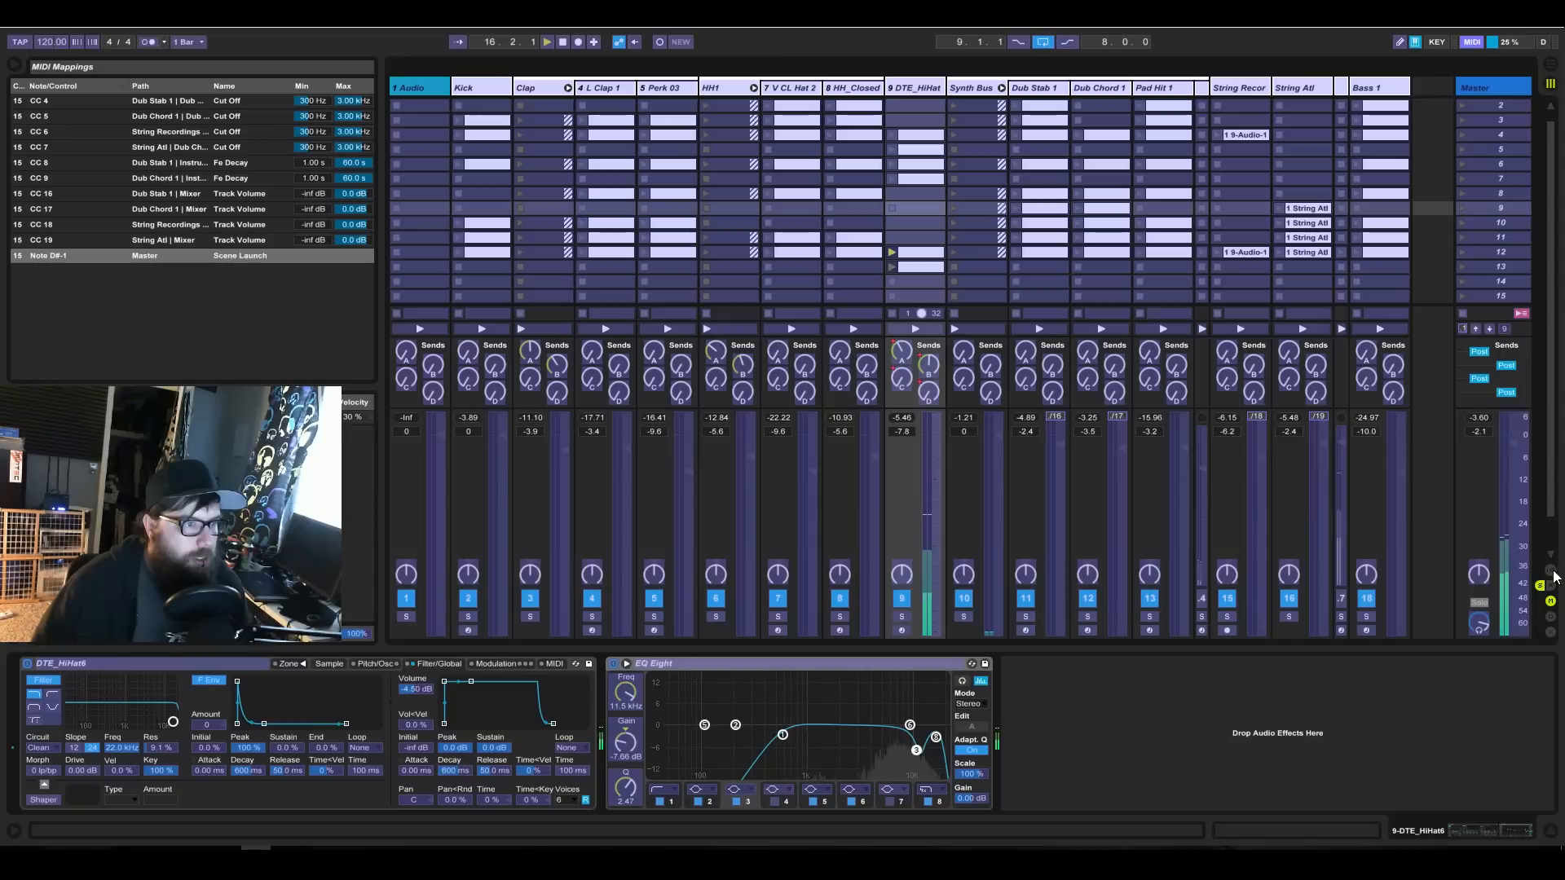
{"action": "left_click", "coordinate": [1471, 43]}
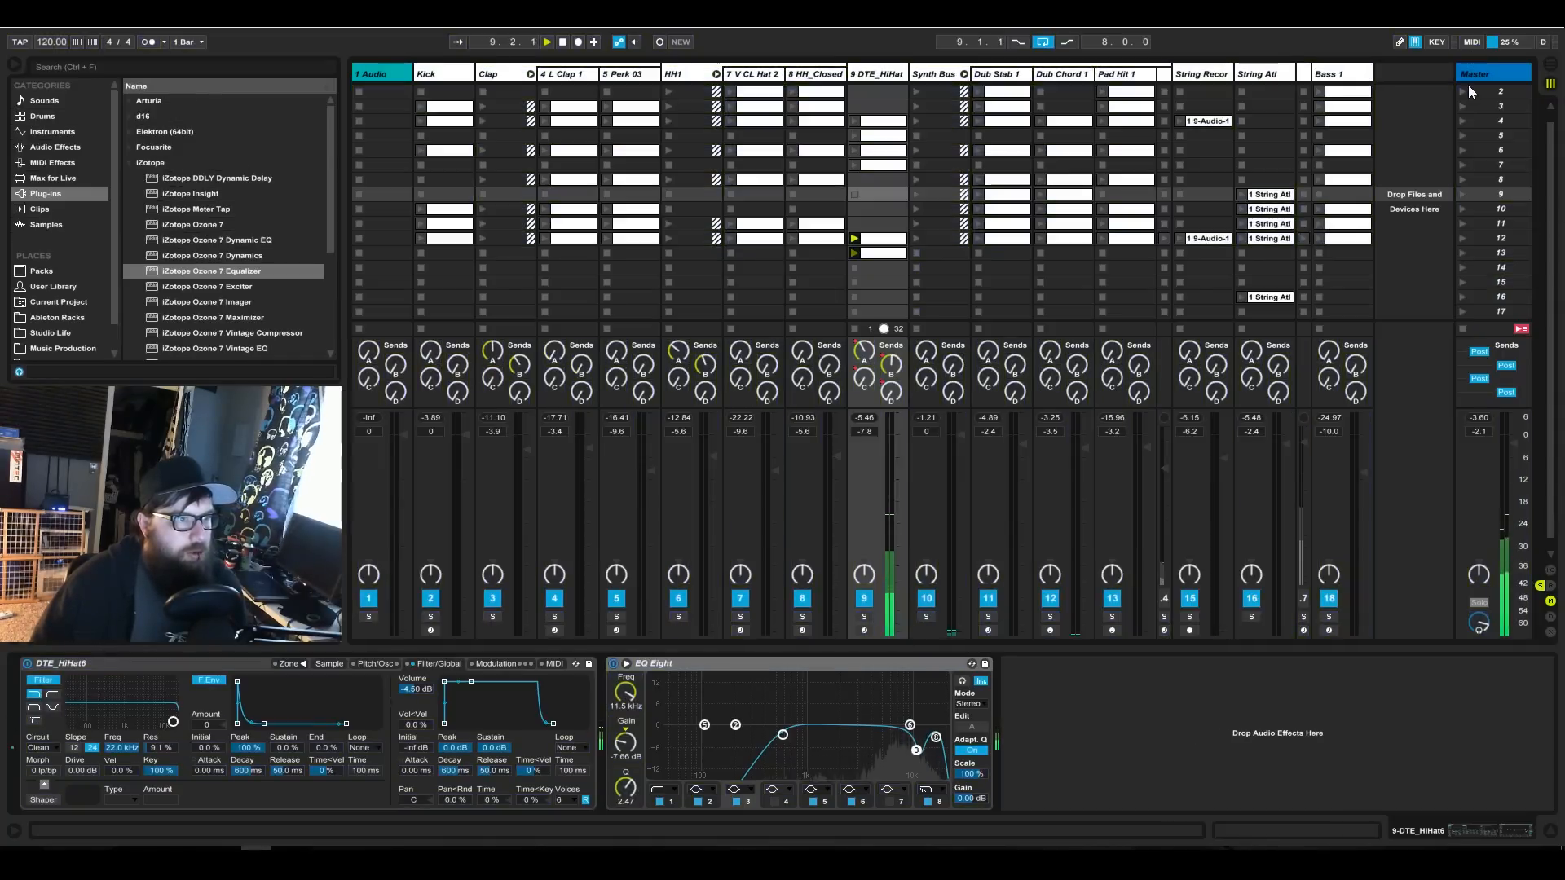
Launch scene 12 from the Master track.
{"action": "left_click", "coordinate": [1467, 223]}
{"action": "left_click", "coordinate": [1464, 239]}
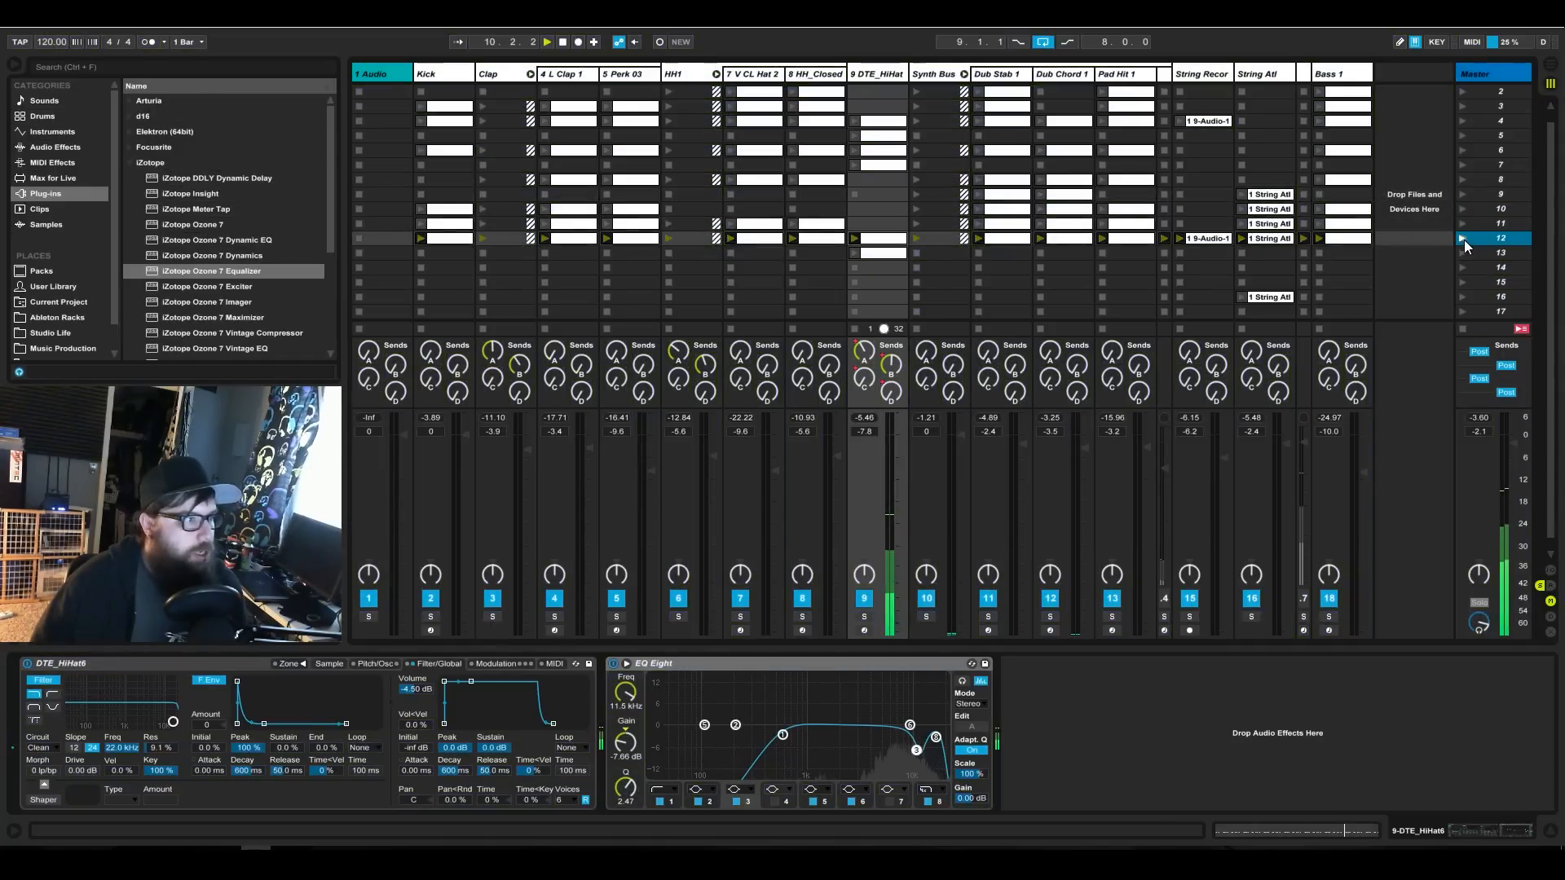